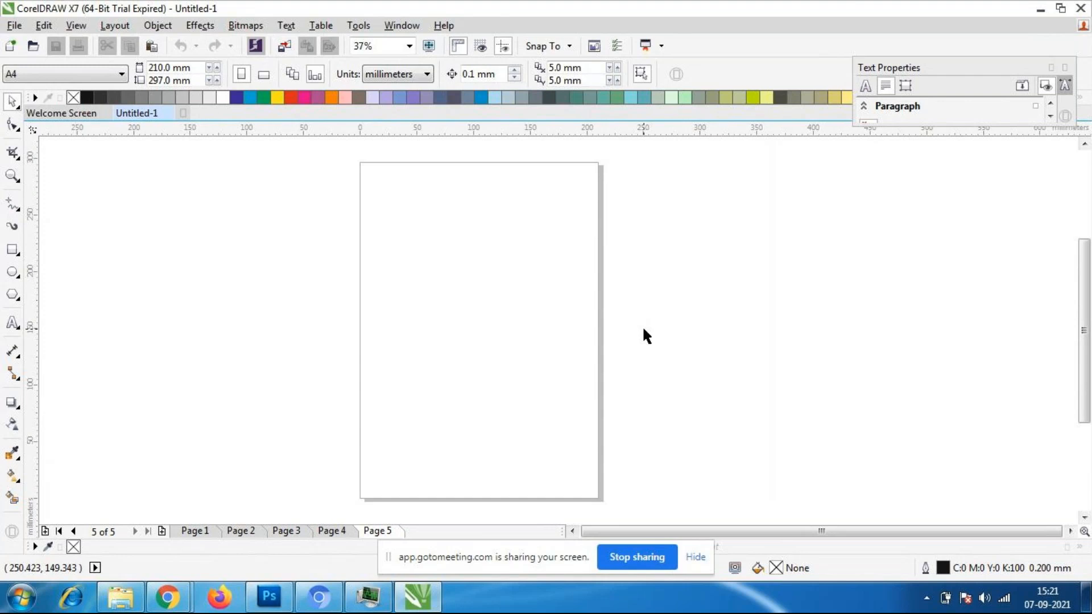
- Go to Page 2 of the document and change the page orientation to landscape
{"action": "scroll", "coordinate": [609, 312], "scroll_direction": "down", "scroll_amount": 1}
{"action": "scroll", "coordinate": [436, 308], "scroll_direction": "up", "scroll_amount": 1}
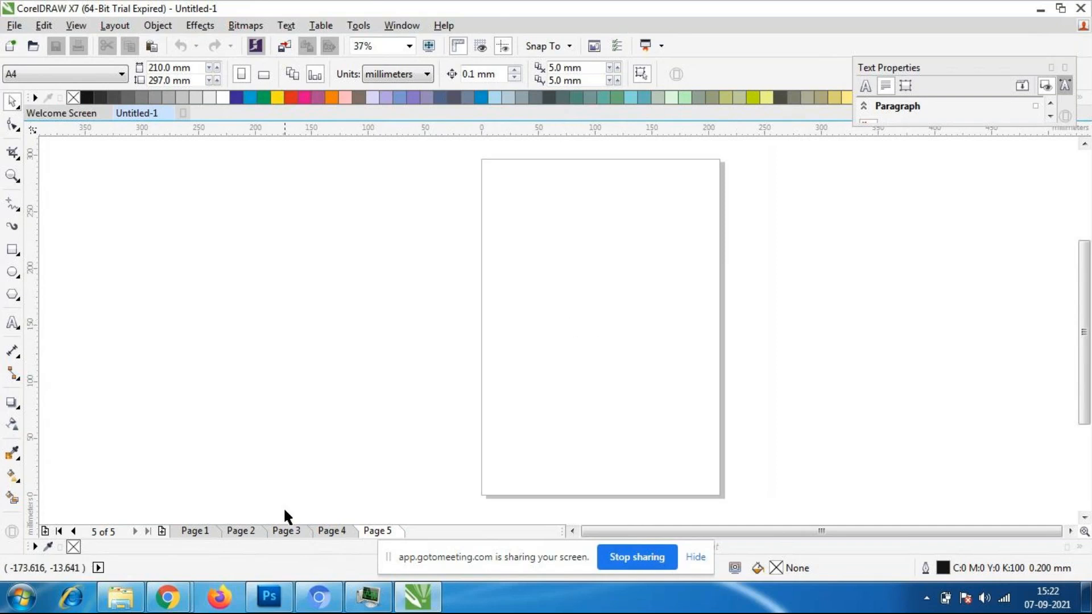
{"action": "left_click", "coordinate": [212, 530]}
{"action": "left_click", "coordinate": [238, 531]}
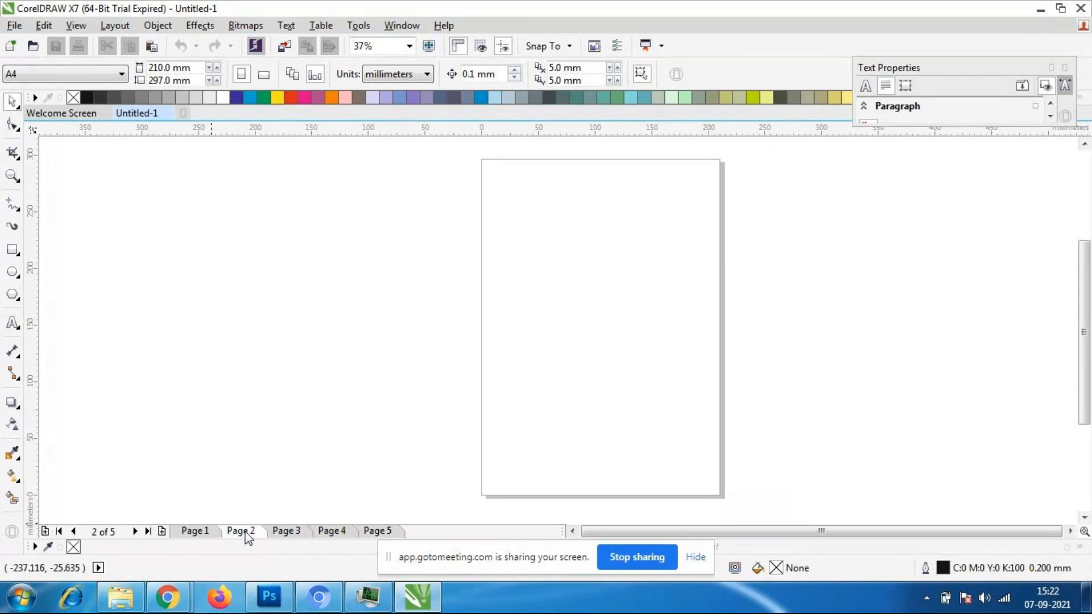
{"action": "left_click", "coordinate": [263, 74]}
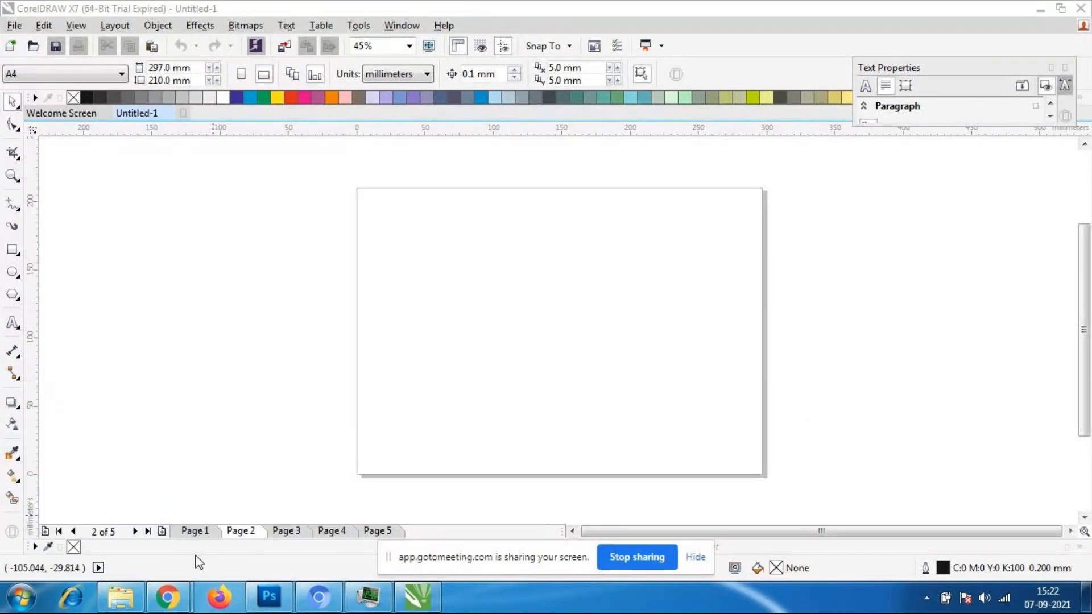
- Switch to the GoToMeeting window in Chrome to check the list of participants, and return to CorelDRAW
{"action": "mouse_move", "coordinate": [171, 600]}
{"action": "left_click", "coordinate": [142, 527]}
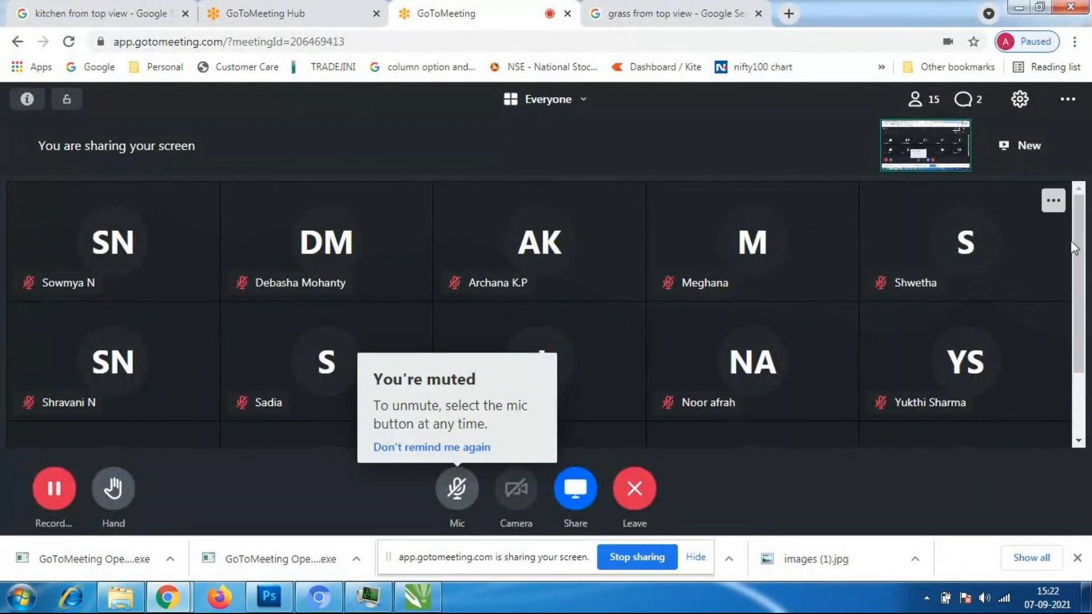
{"action": "scroll", "coordinate": [1084, 342], "scroll_direction": "down", "scroll_amount": 2}
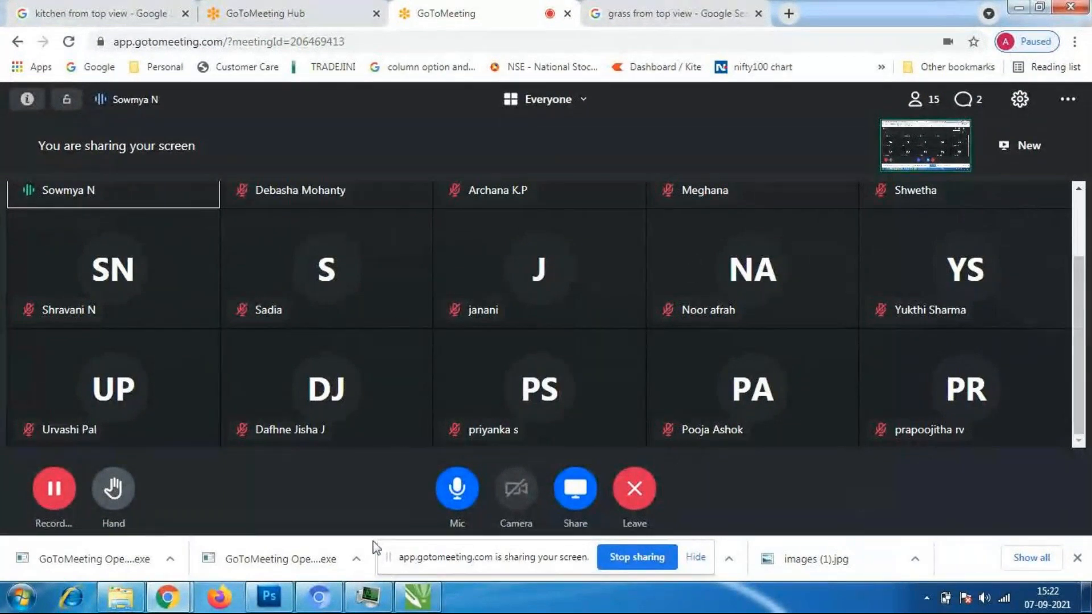
{"action": "mouse_move", "coordinate": [417, 597]}
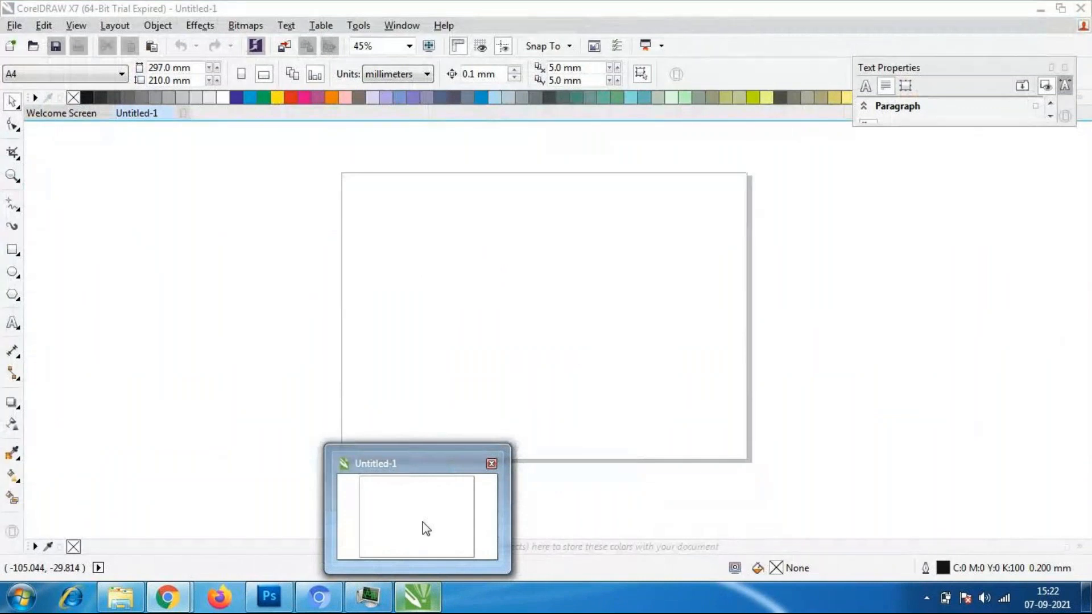
{"action": "left_click", "coordinate": [421, 536]}
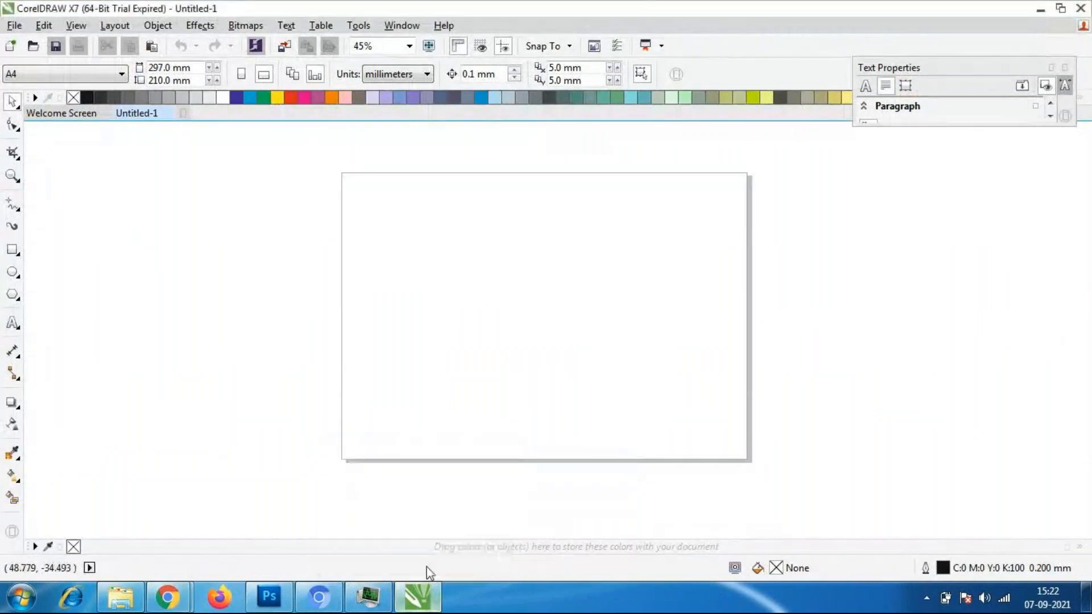
{"action": "mouse_move", "coordinate": [168, 597]}
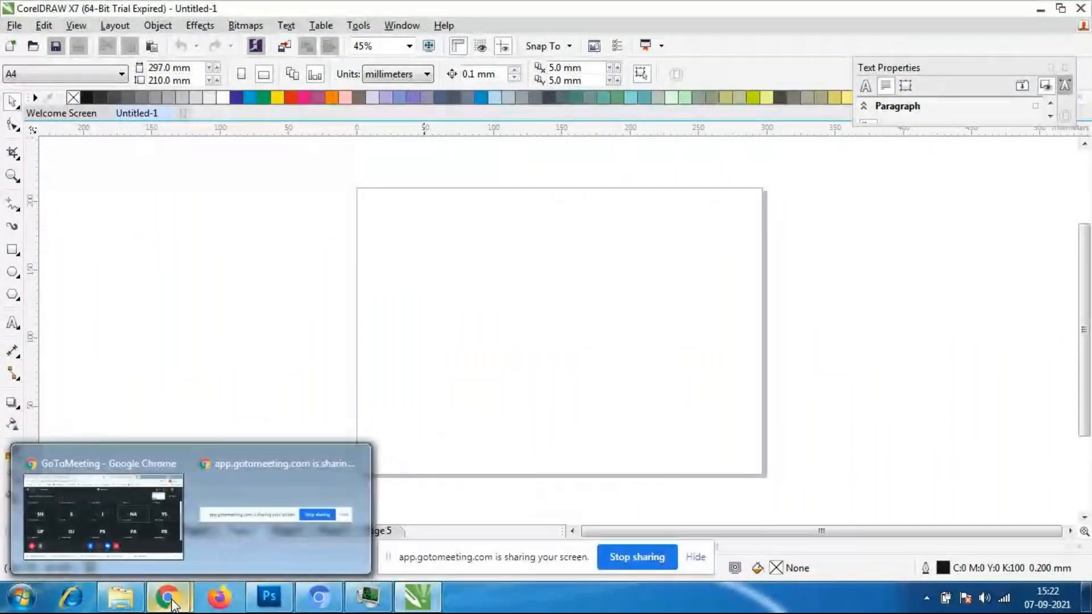
- Examine the available interactive effect tools: Drop Shadow, Contour, Blend, Distort, Envelope and Extrude
{"action": "scroll", "coordinate": [642, 342], "scroll_direction": "down", "scroll_amount": 2}
{"action": "scroll", "coordinate": [640, 312], "scroll_direction": "up", "scroll_amount": 3}
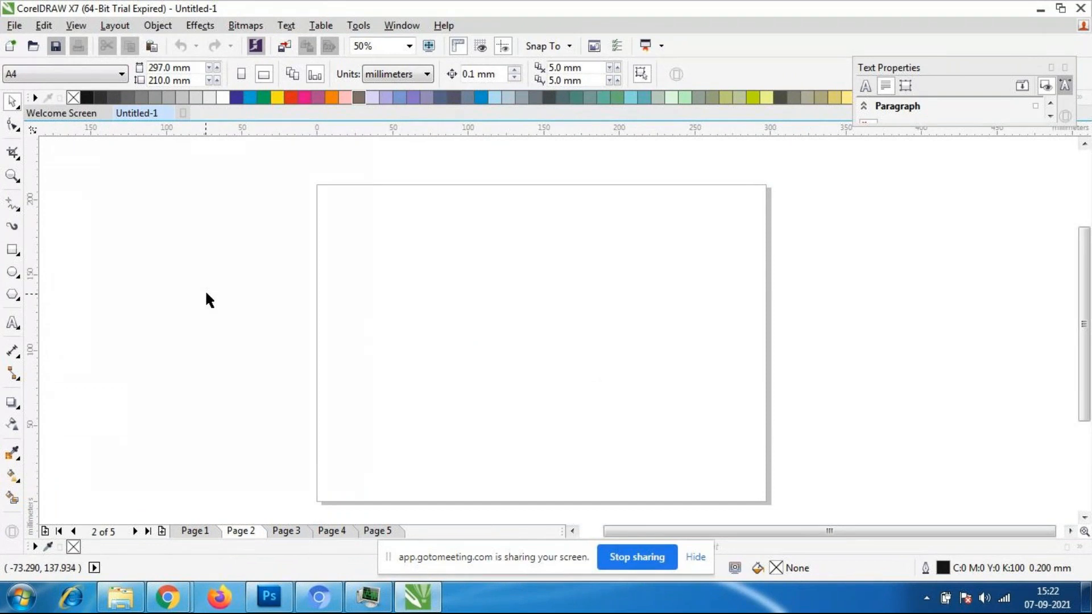
{"action": "left_click", "coordinate": [18, 407]}
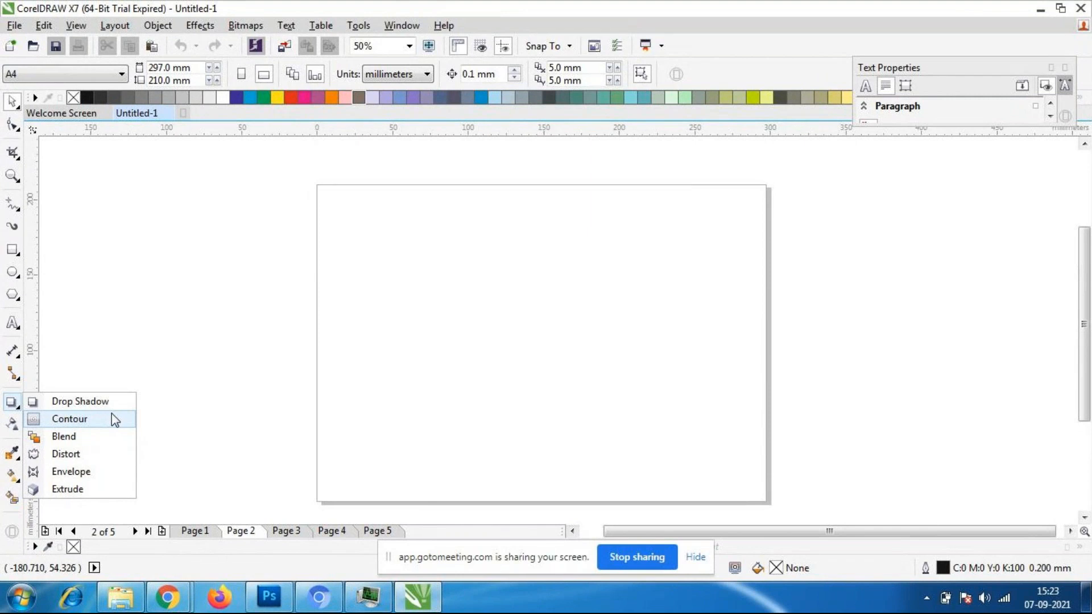
{"action": "left_click", "coordinate": [11, 399]}
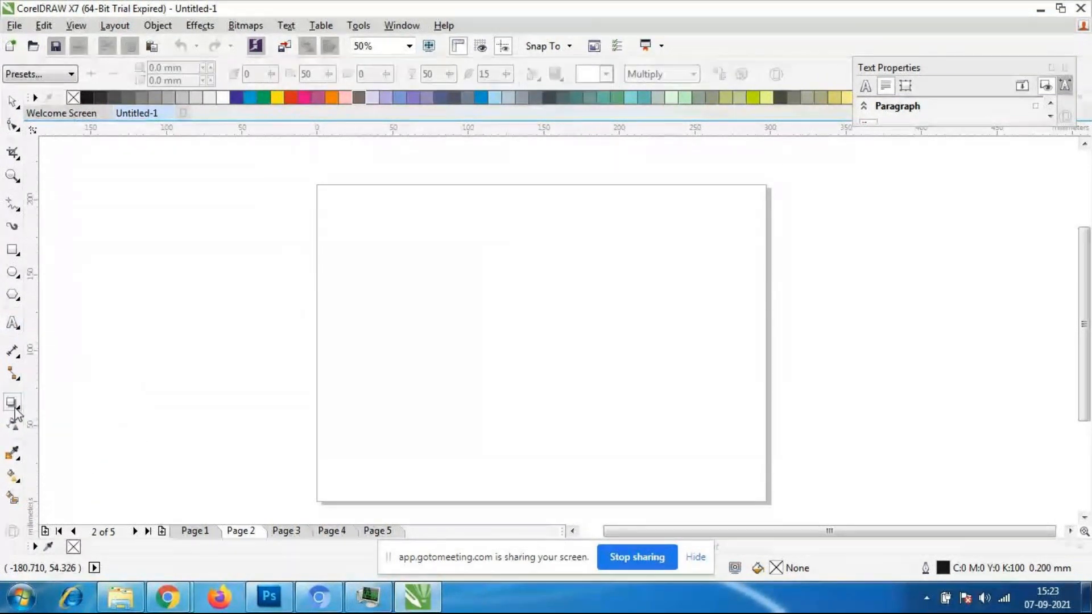
{"action": "left_click", "coordinate": [19, 401]}
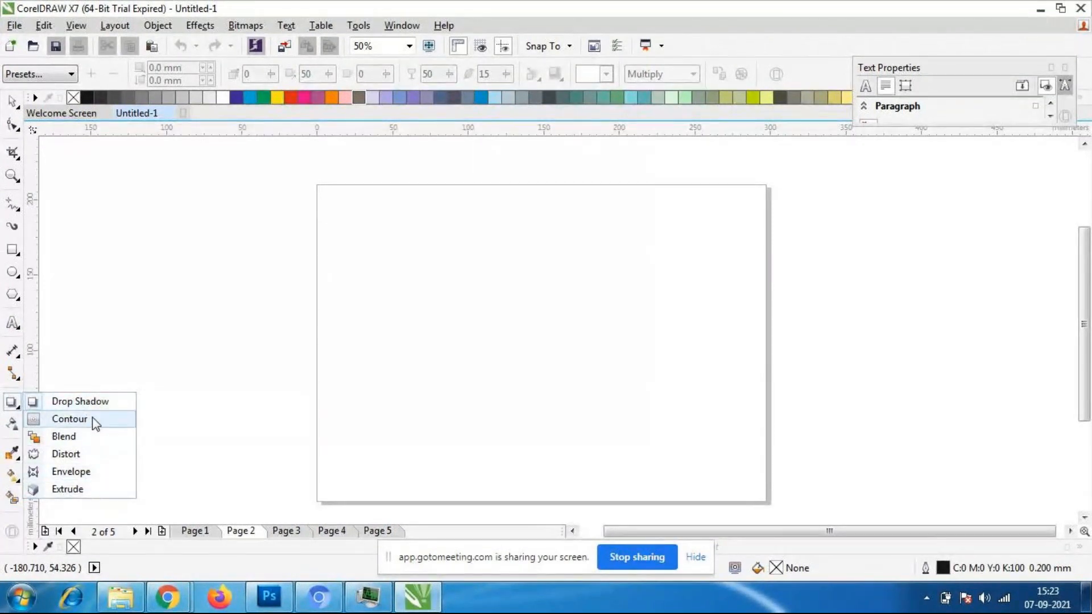
{"action": "left_click", "coordinate": [15, 406]}
{"action": "left_click", "coordinate": [16, 406]}
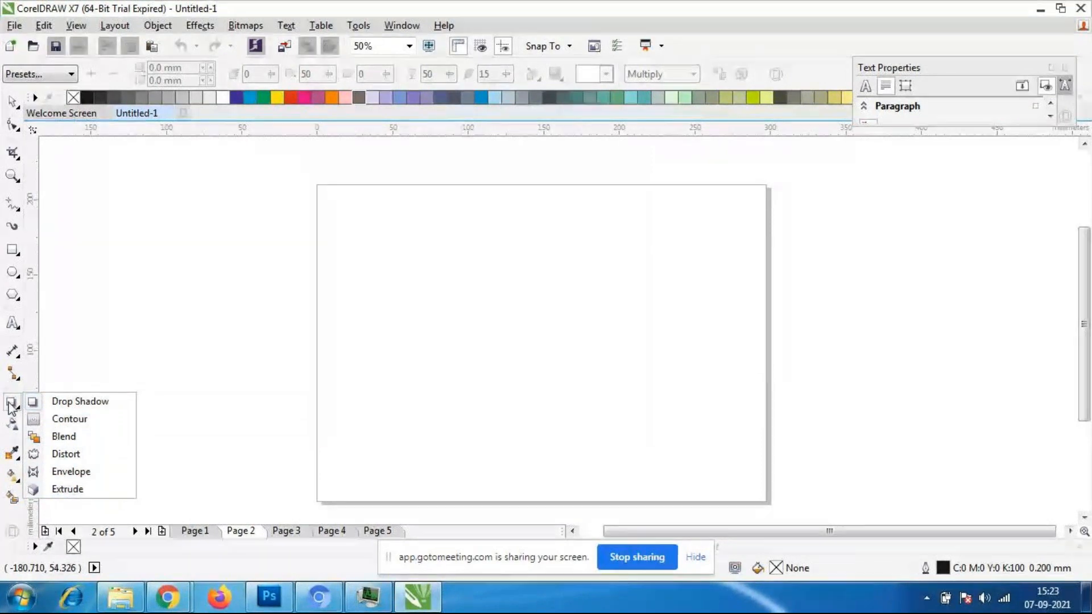
{"action": "left_click", "coordinate": [14, 406]}
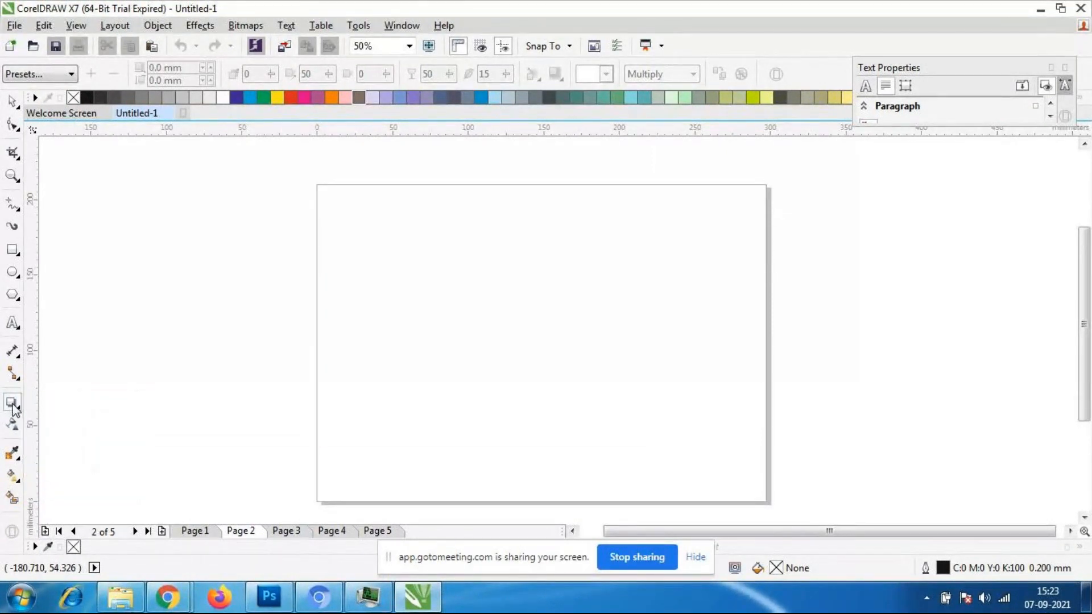
- Add the artistic text "nict" near the middle of Page 2, enlarged to about 276 pt and set in Aharoni
{"action": "left_click", "coordinate": [13, 323]}
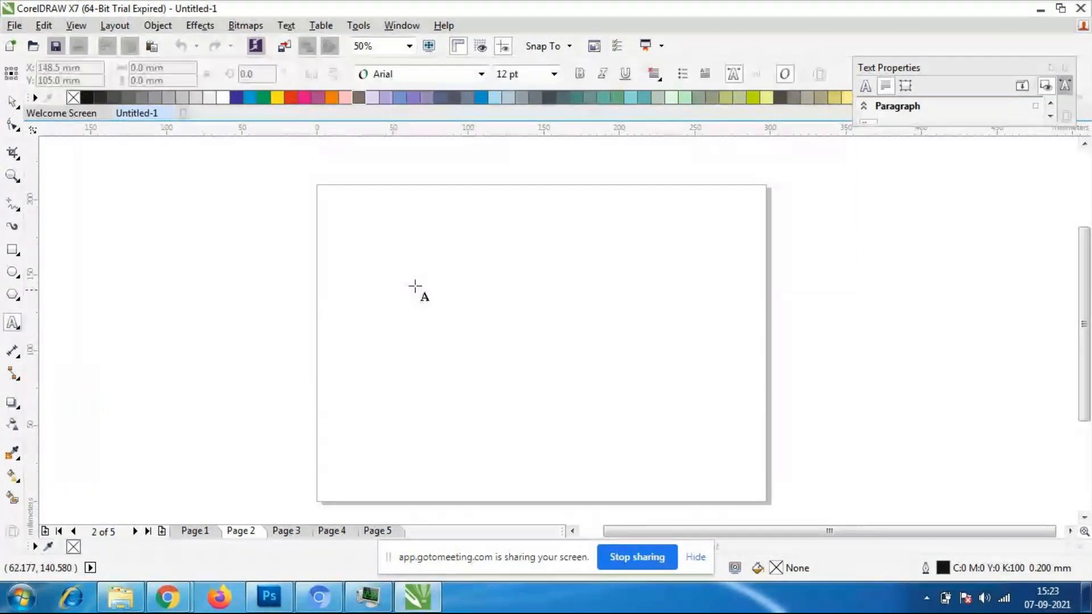
{"action": "left_click", "coordinate": [383, 289]}
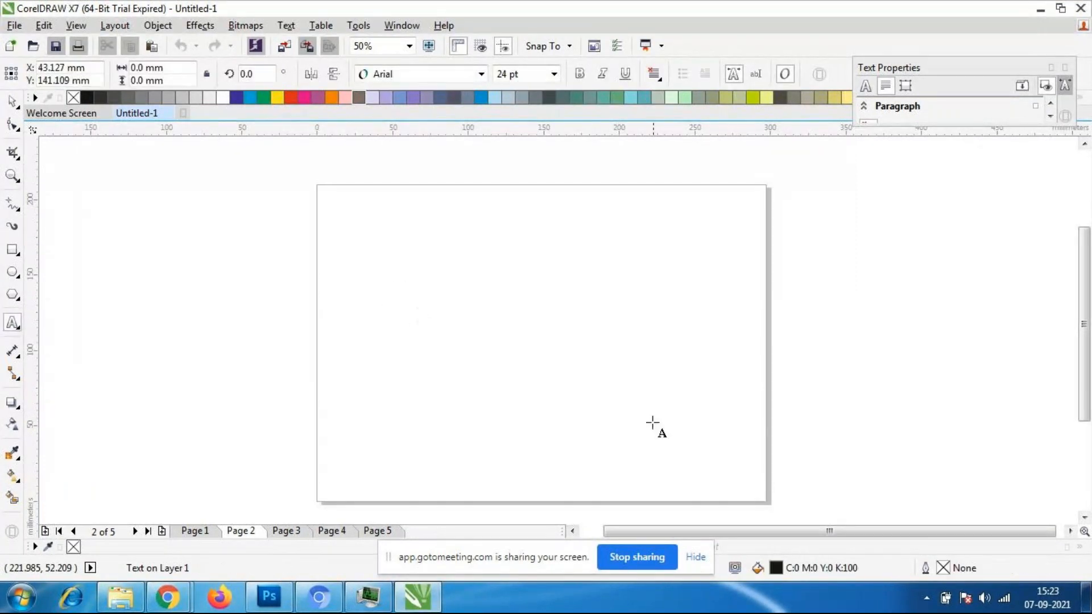
{"action": "type", "text": "nict"}
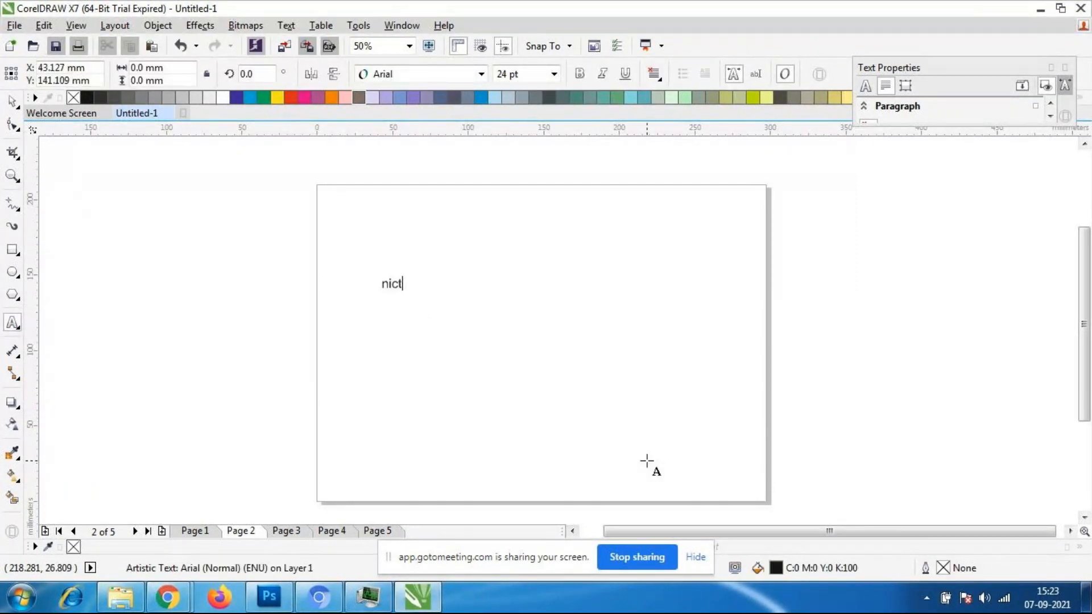
{"action": "key", "text": "ctrl+space"}
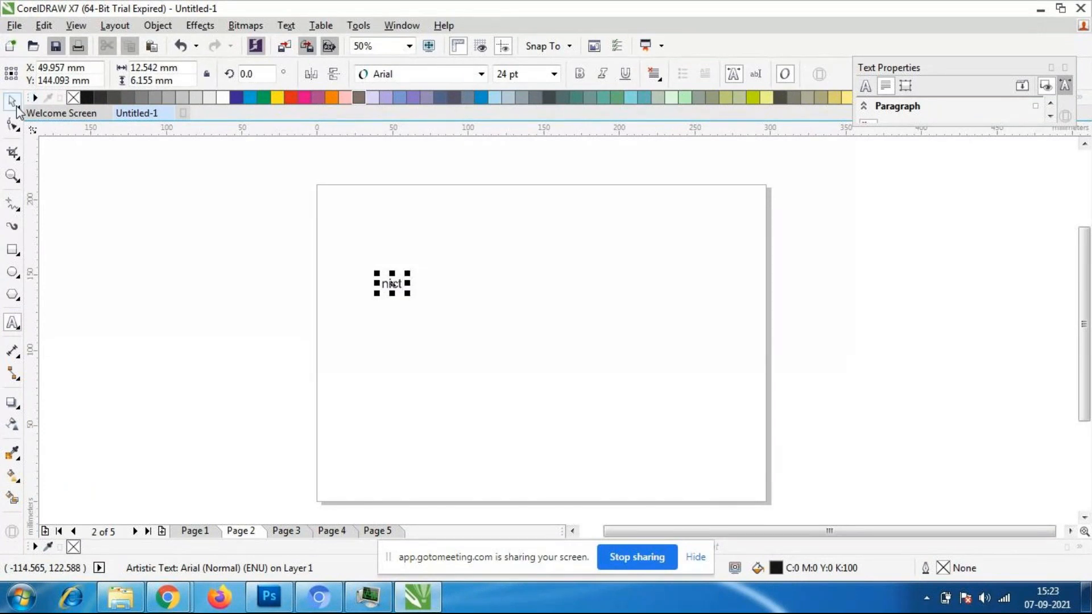
{"action": "left_click_drag", "start_coordinate": [410, 294], "coordinate": [605, 402]}
{"action": "left_click_drag", "start_coordinate": [494, 329], "coordinate": [519, 303]}
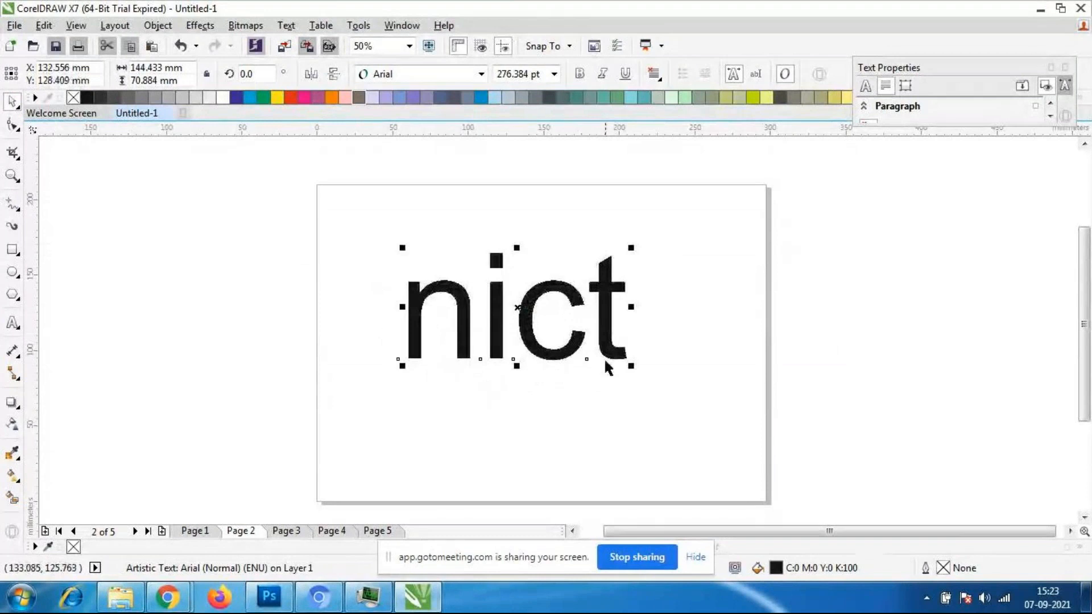
{"action": "left_click", "coordinate": [481, 74]}
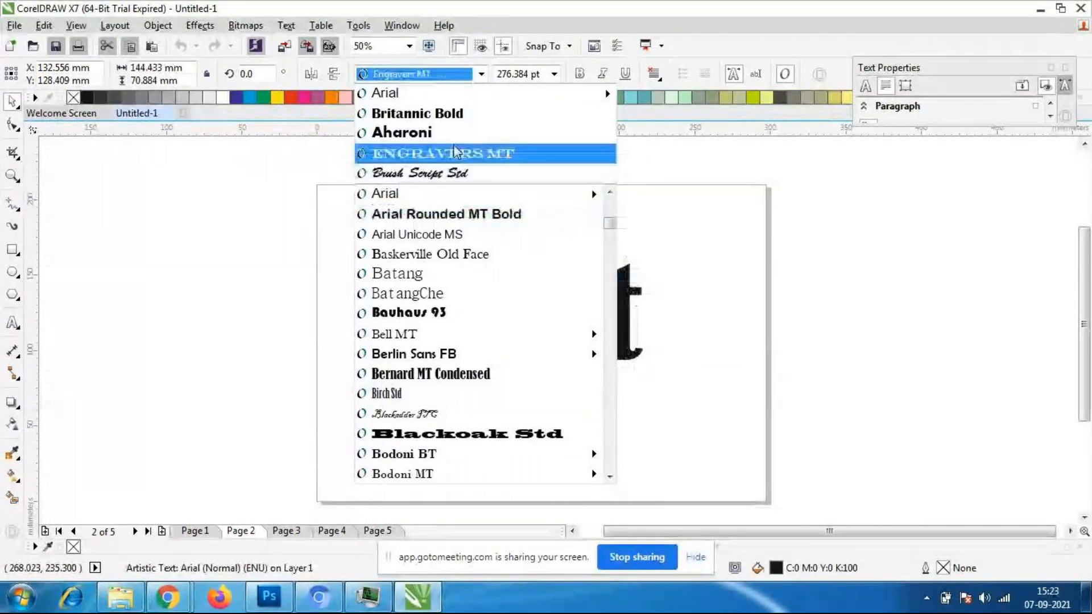
{"action": "left_click", "coordinate": [455, 132]}
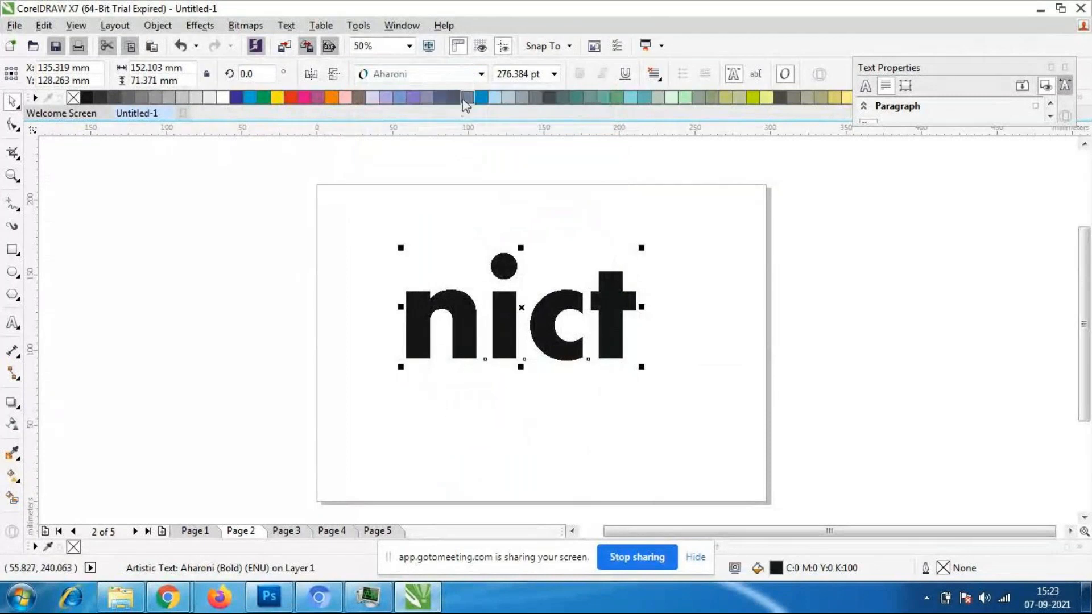
- Retype the text in capitals as "NICT" and shift it slightly toward the page centre
{"action": "left_click", "coordinate": [630, 320]}
{"action": "double_click", "coordinate": [611, 320]}
{"action": "left_click", "coordinate": [633, 320]}
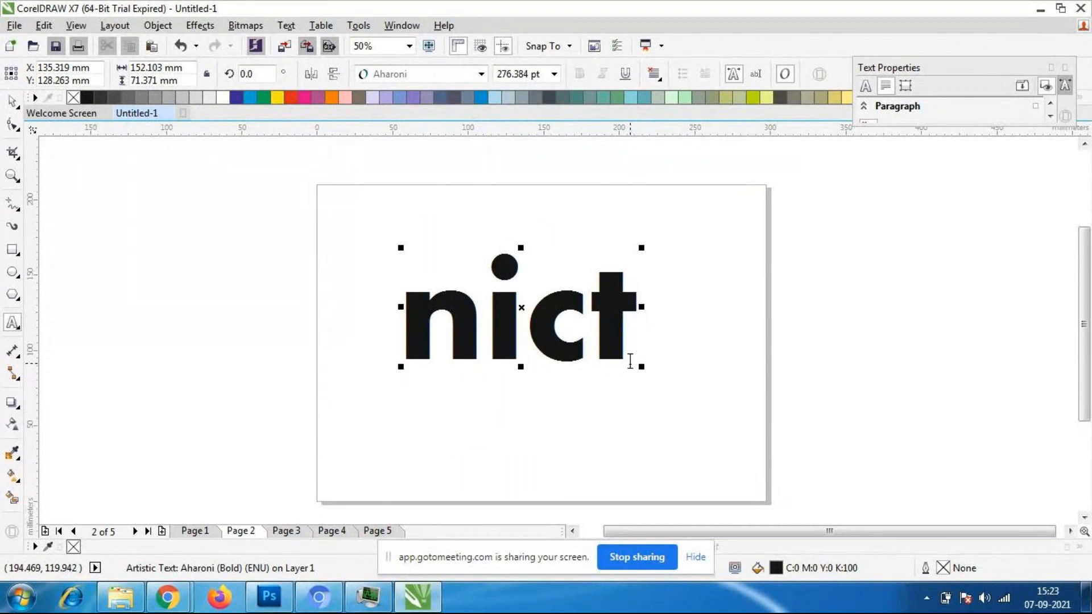
{"action": "key", "text": "BackSpace"}
{"action": "key", "text": "BackSpace"}
{"action": "key", "text": "BackSpace"}
{"action": "key", "text": "BackSpace"}
{"action": "type", "text": "NI"}
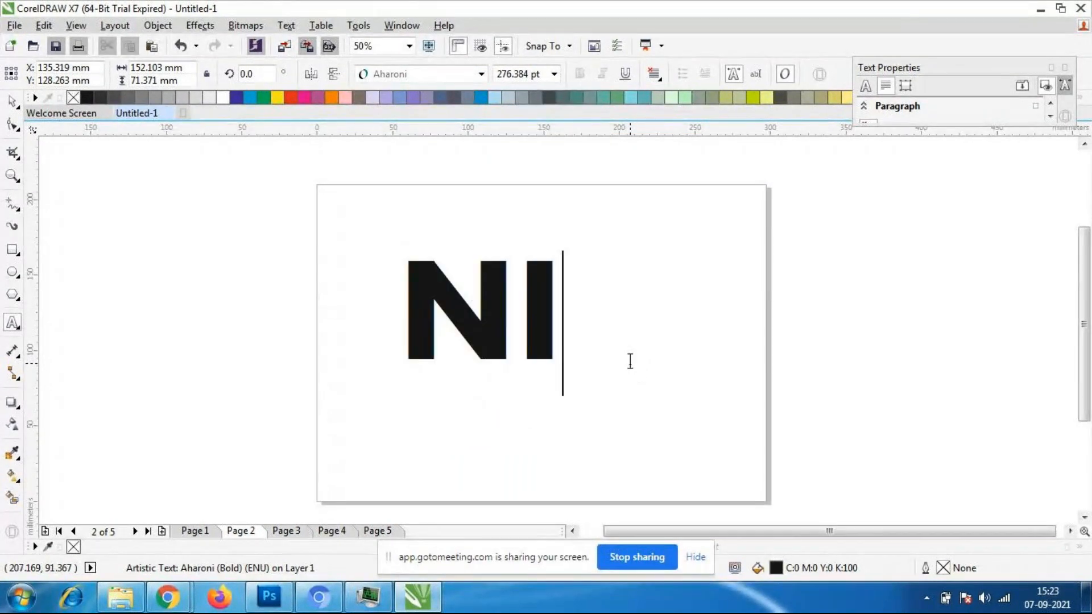
{"action": "type", "text": "CT"}
{"action": "left_click", "coordinate": [14, 105]}
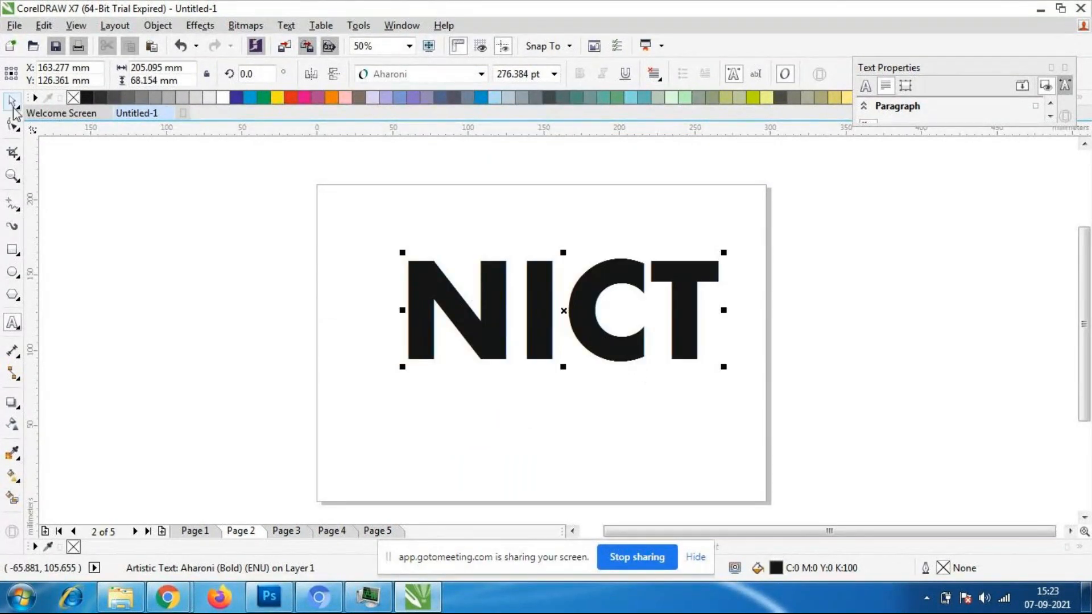
{"action": "left_click", "coordinate": [161, 357]}
{"action": "left_click_drag", "start_coordinate": [536, 326], "coordinate": [523, 331]}
- Try Arabic Typesetting and Brush Script MT on the NICT text, and return its font to Aharoni
{"action": "left_click", "coordinate": [481, 74]}
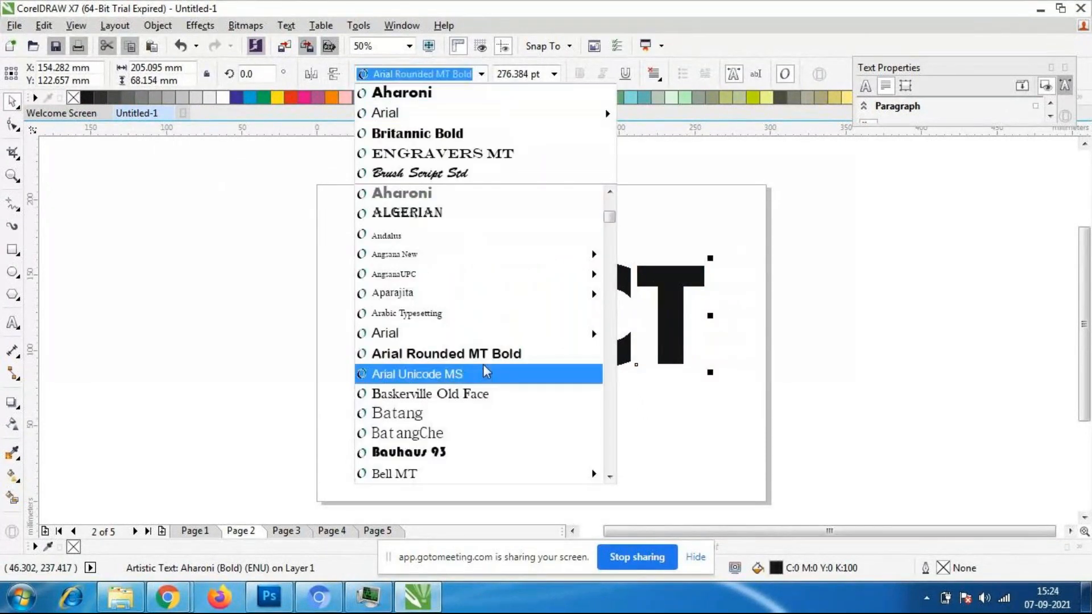
{"action": "left_click", "coordinate": [485, 314]}
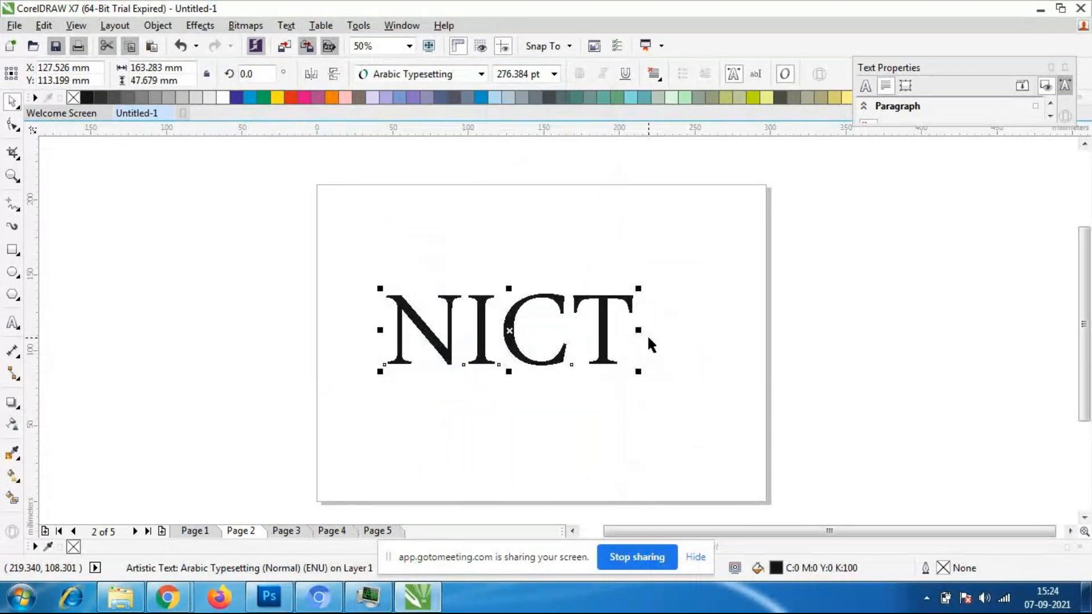
{"action": "left_click", "coordinate": [481, 74]}
{"action": "scroll", "coordinate": [517, 322], "scroll_direction": "down", "scroll_amount": 4}
{"action": "left_click", "coordinate": [436, 435]}
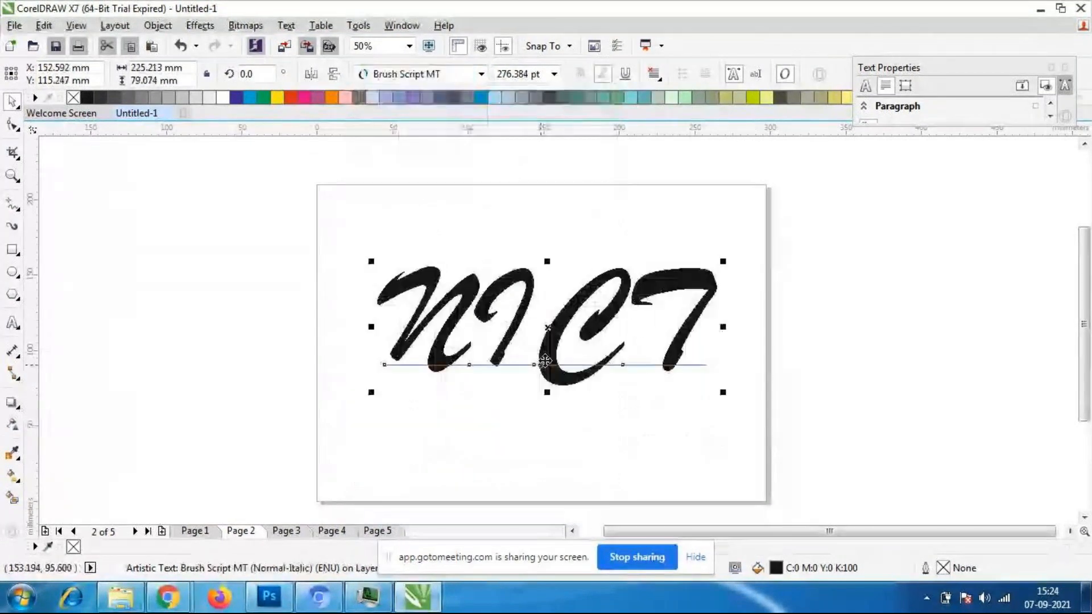
{"action": "left_click", "coordinate": [481, 74]}
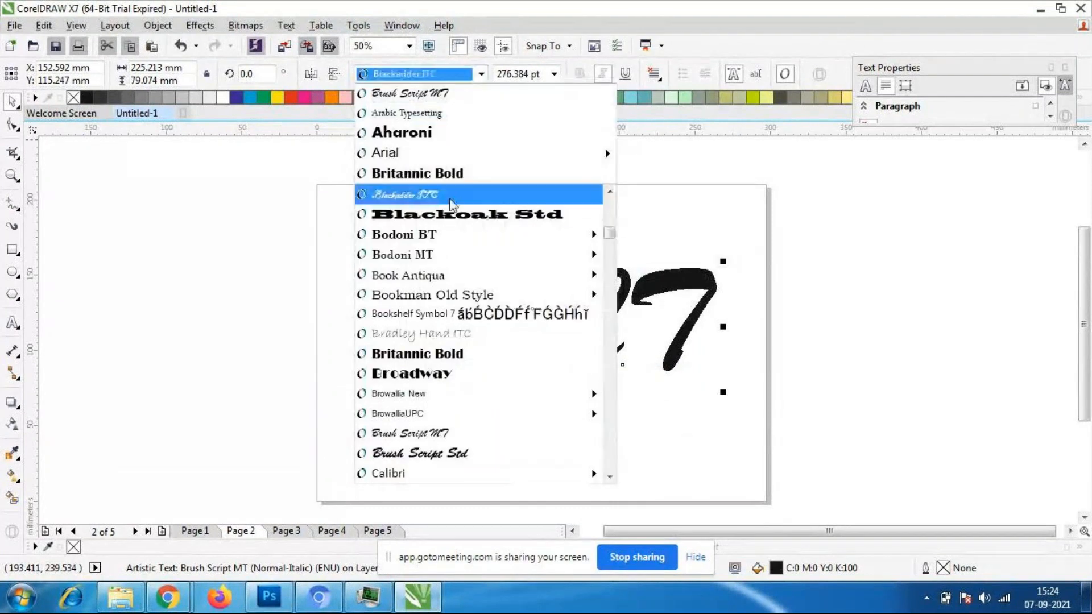
{"action": "scroll", "coordinate": [440, 232], "scroll_direction": "up", "scroll_amount": 1}
{"action": "scroll", "coordinate": [438, 232], "scroll_direction": "up", "scroll_amount": 10}
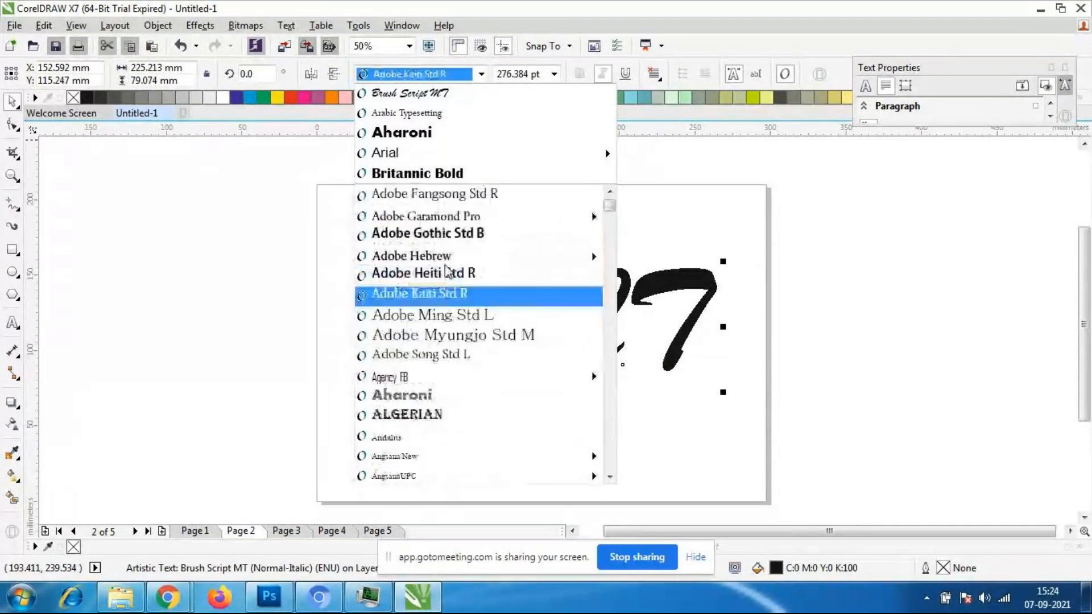
{"action": "left_click", "coordinate": [419, 133]}
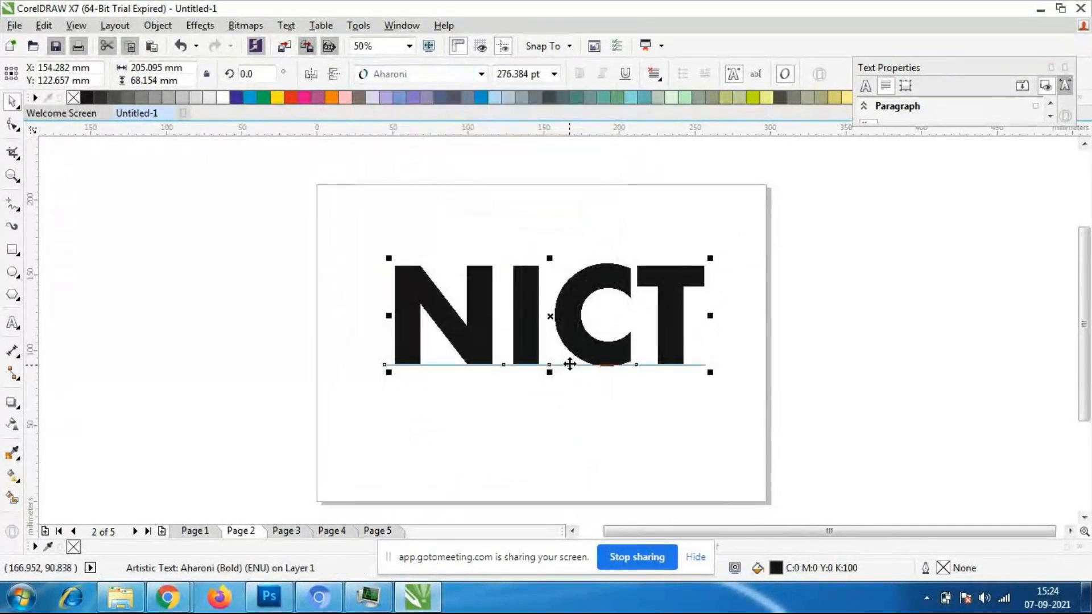
- Move the NICT text to about X 150 mm, Y 121 mm and fill it with orange
{"action": "left_click", "coordinate": [570, 345]}
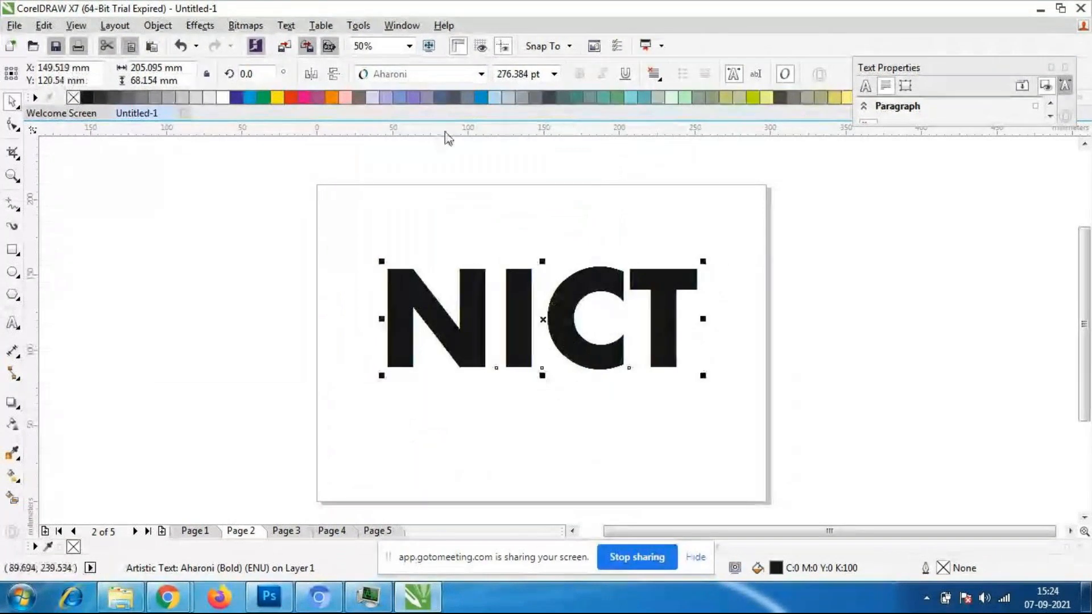
{"action": "left_click", "coordinate": [332, 97]}
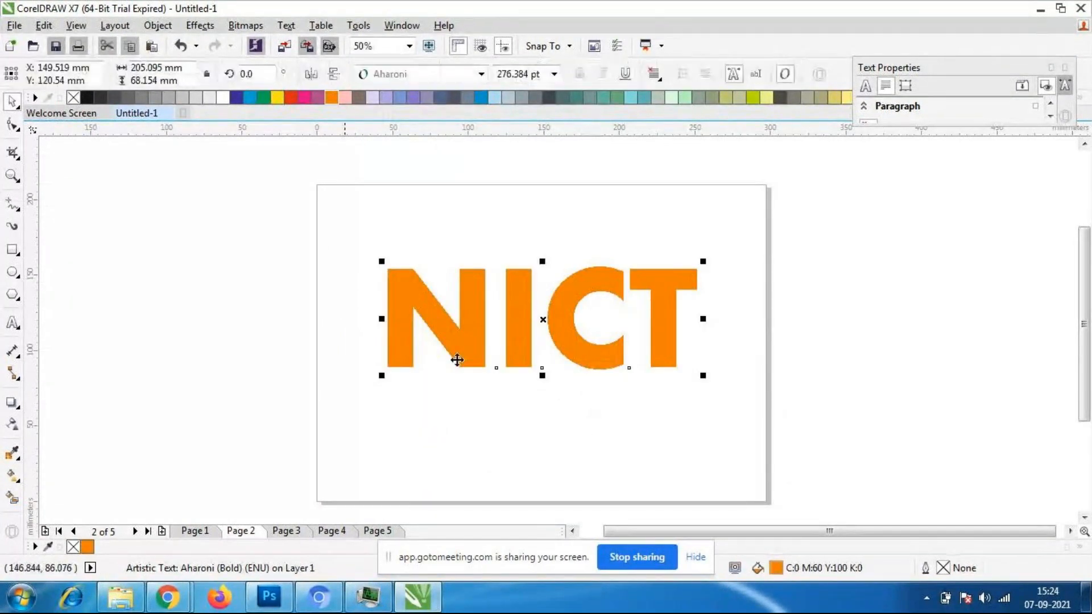
- Apply a black drop shadow to the NICT text, cast from its right side toward its left edge at 180°
{"action": "left_click", "coordinate": [10, 405]}
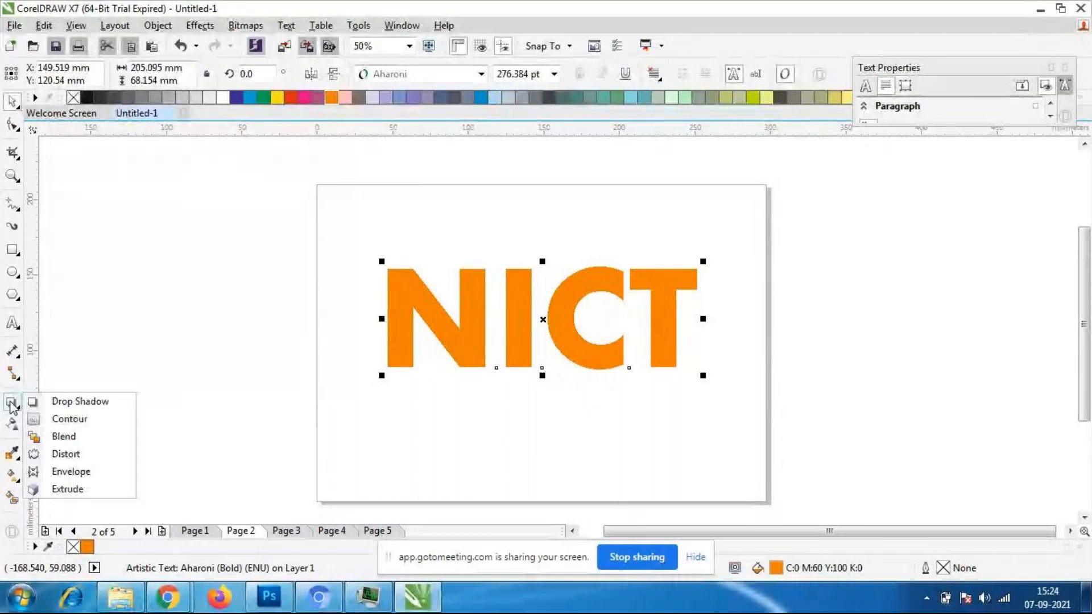
{"action": "left_click", "coordinate": [83, 405]}
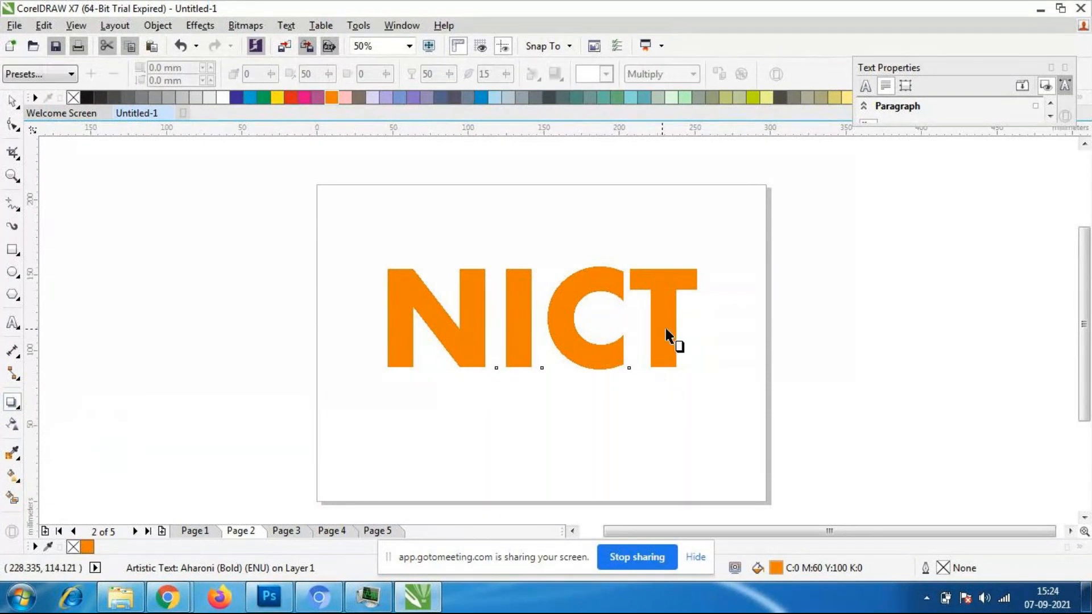
{"action": "left_click_drag", "start_coordinate": [665, 326], "coordinate": [384, 320]}
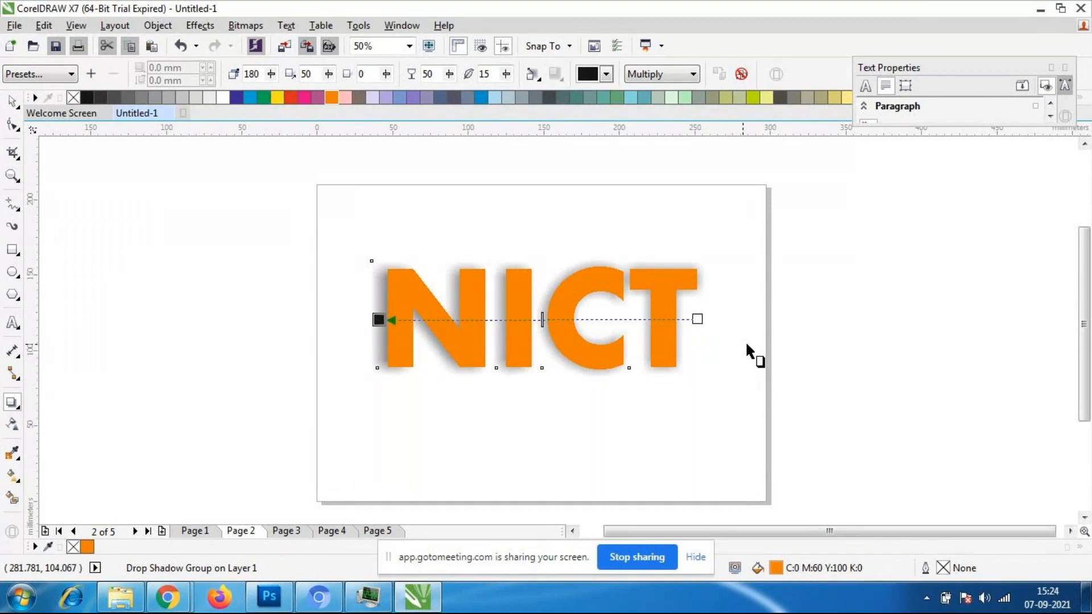
- Undo the NICT drop shadow and recast it from the T to farther beyond the N at 180°
{"action": "key", "text": "ctrl+z"}
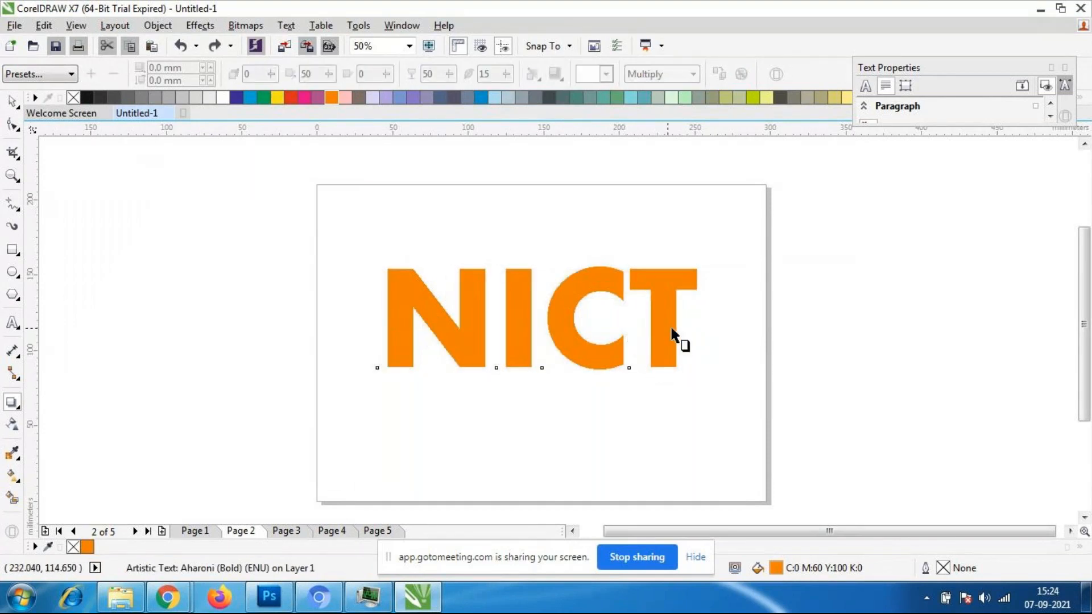
{"action": "left_click_drag", "start_coordinate": [671, 336], "coordinate": [366, 316]}
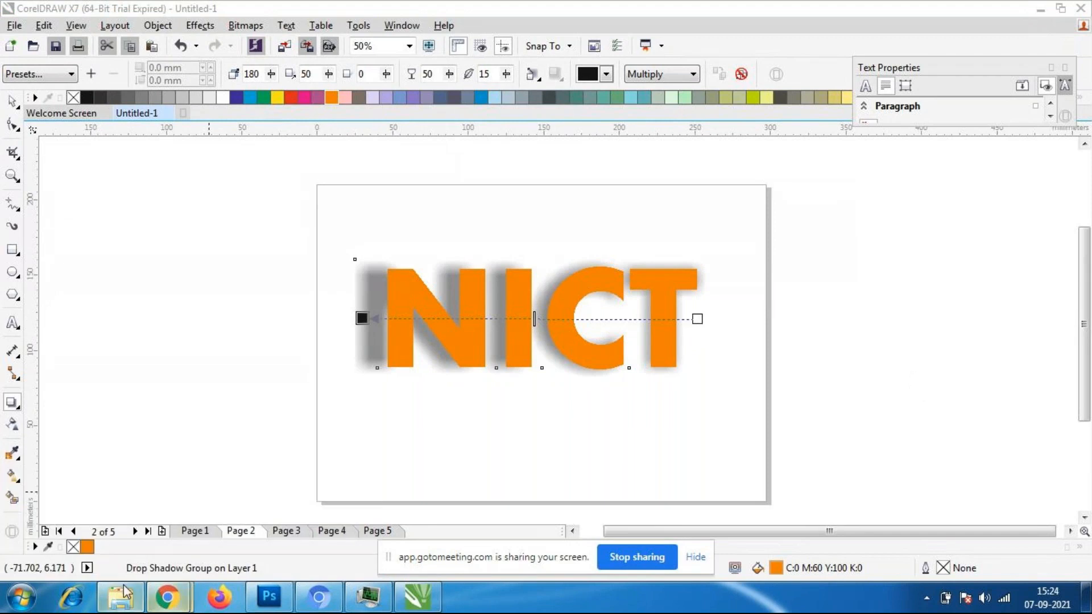
- Switch to the GoToMeeting window in Chrome, look through the participant list, and return to CorelDRAW
{"action": "mouse_move", "coordinate": [168, 596]}
{"action": "left_click", "coordinate": [135, 526]}
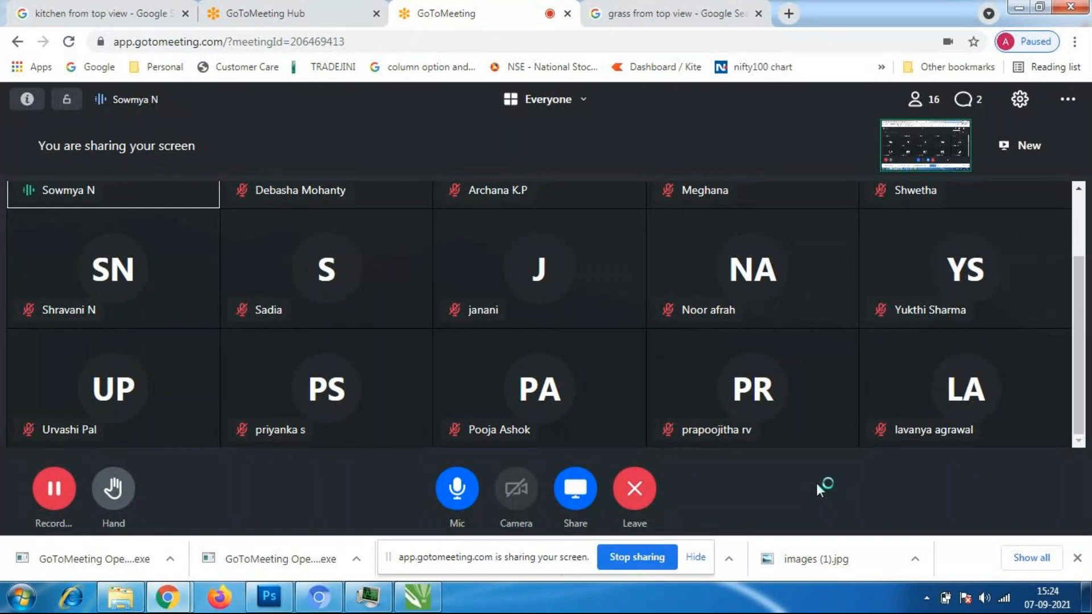
{"action": "left_click_drag", "start_coordinate": [1087, 344], "coordinate": [1083, 230]}
{"action": "left_click", "coordinate": [892, 557]}
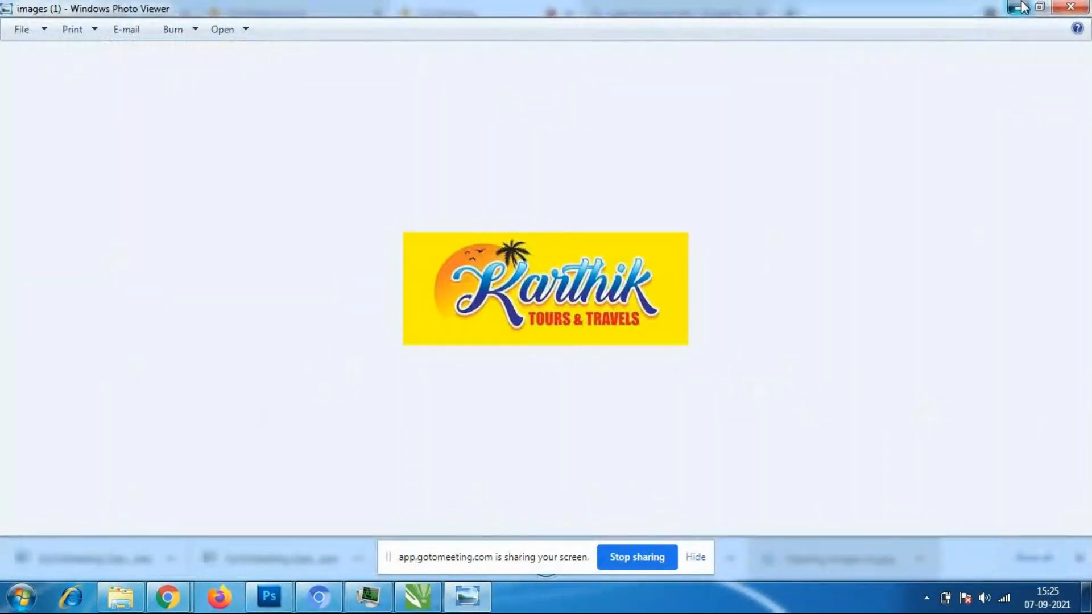
{"action": "left_click", "coordinate": [1022, 8]}
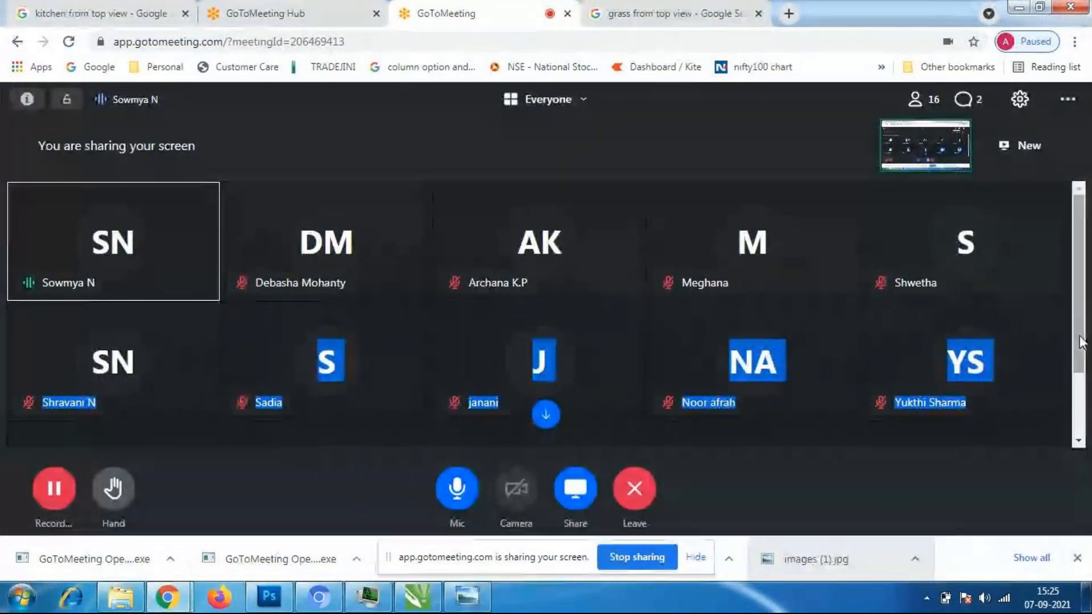
{"action": "scroll", "coordinate": [1085, 335], "scroll_direction": "down", "scroll_amount": 2}
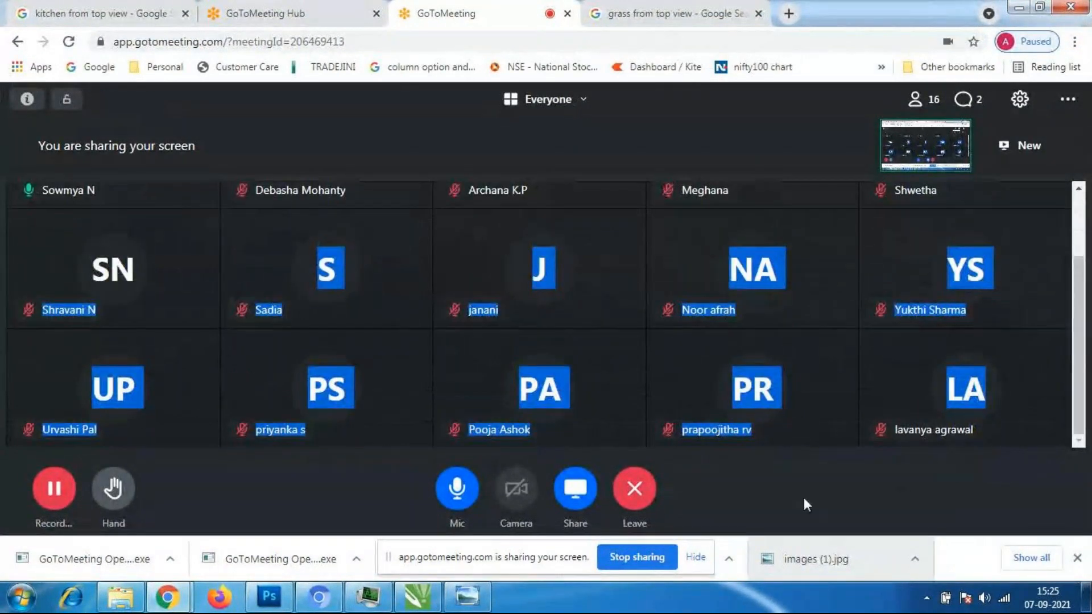
{"action": "left_click", "coordinate": [803, 497]}
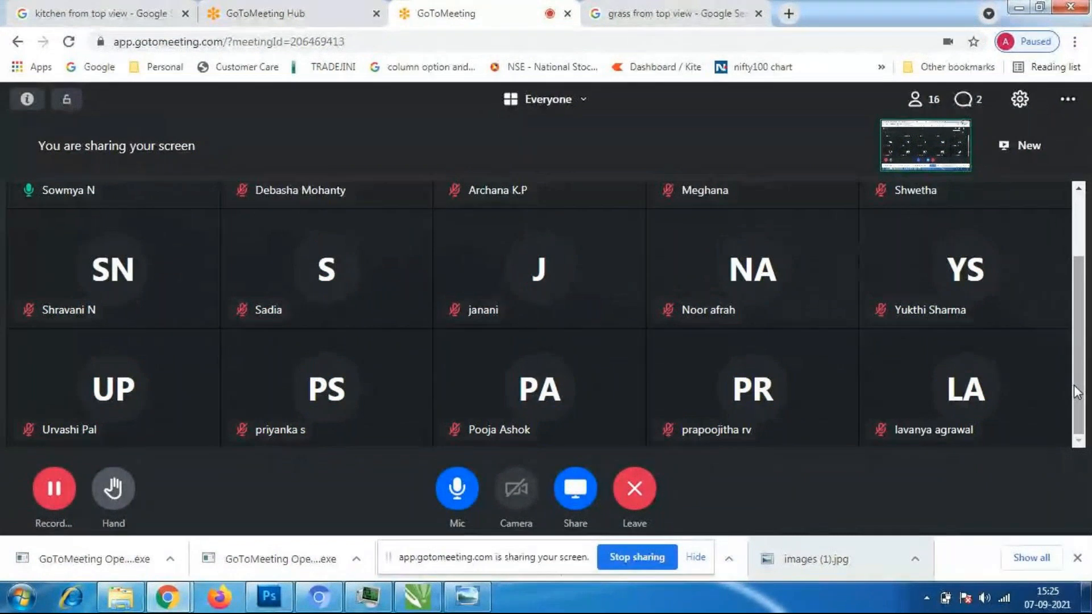
{"action": "left_click_drag", "start_coordinate": [1079, 392], "coordinate": [1081, 311]}
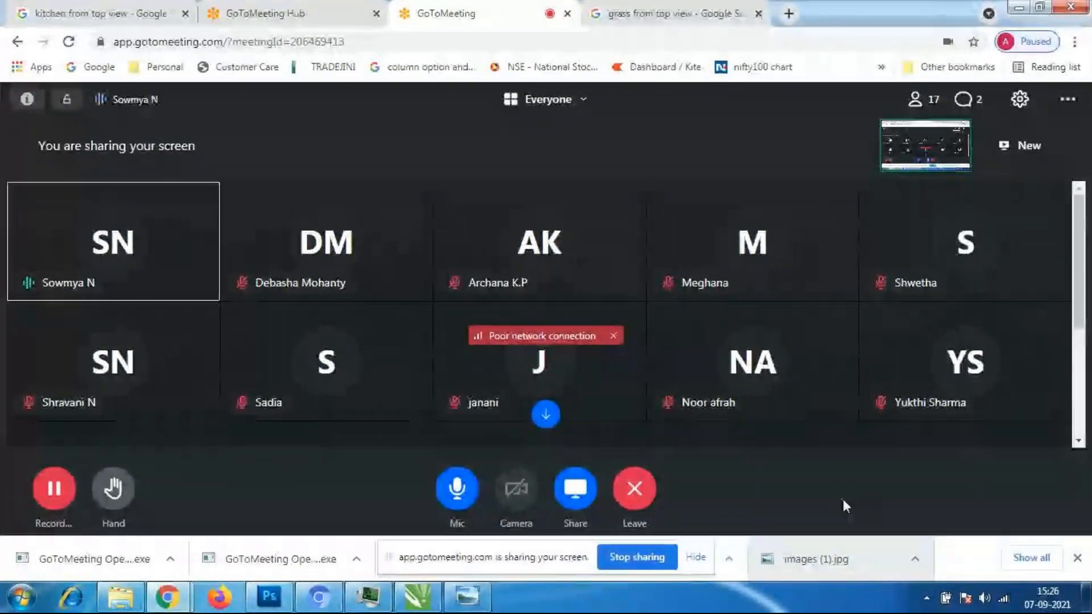
{"action": "left_click", "coordinate": [424, 597]}
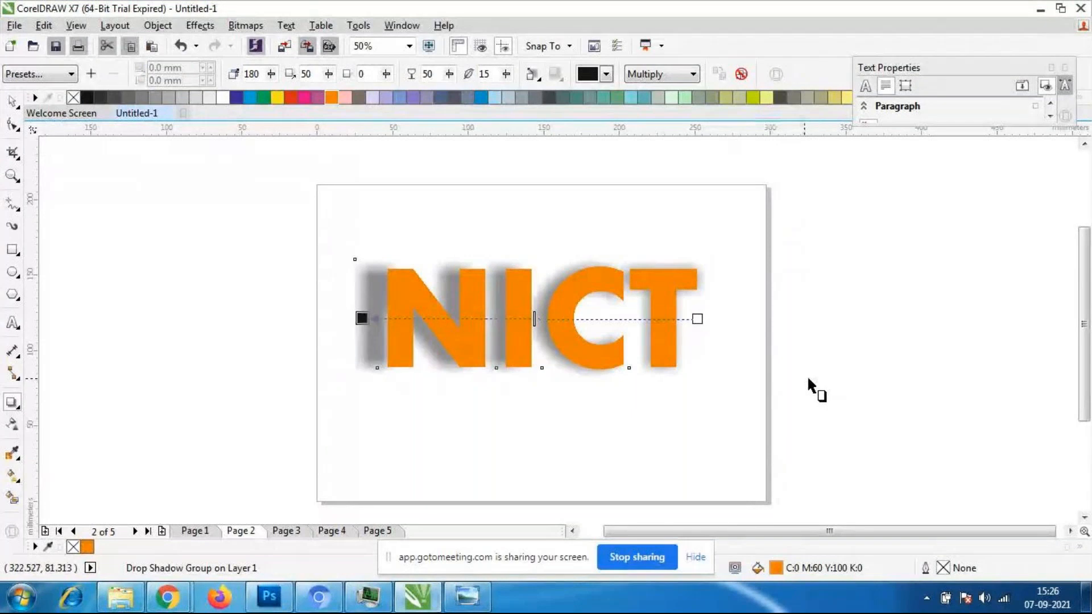
- Replace the NICT drop shadow with a shorter one cast from the T past the N at 181°, coloured dark blue
{"action": "key", "text": "ctrl+z"}
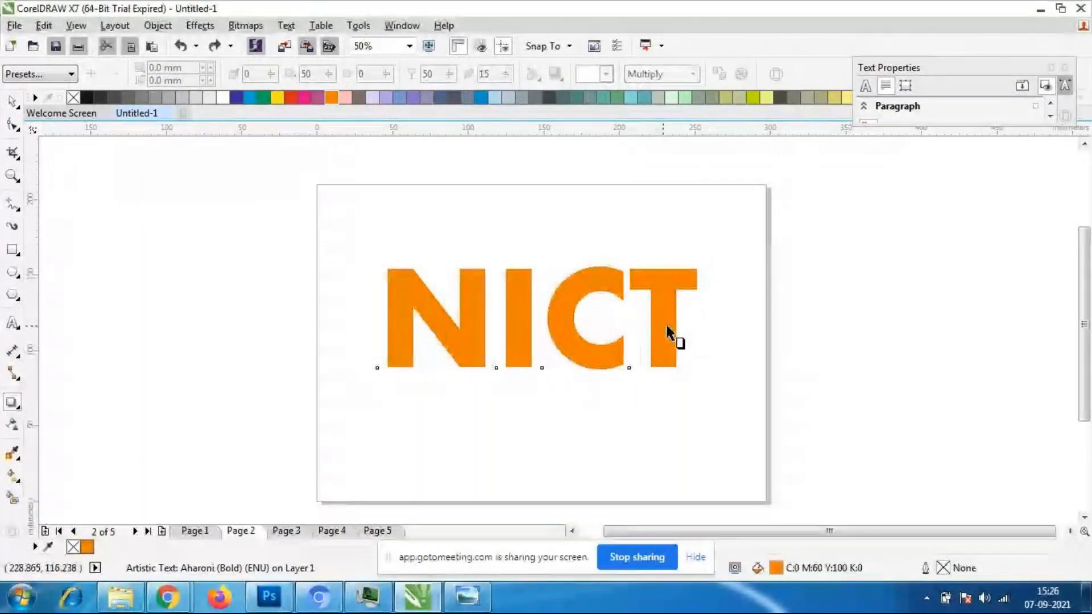
{"action": "left_click_drag", "start_coordinate": [666, 322], "coordinate": [380, 327]}
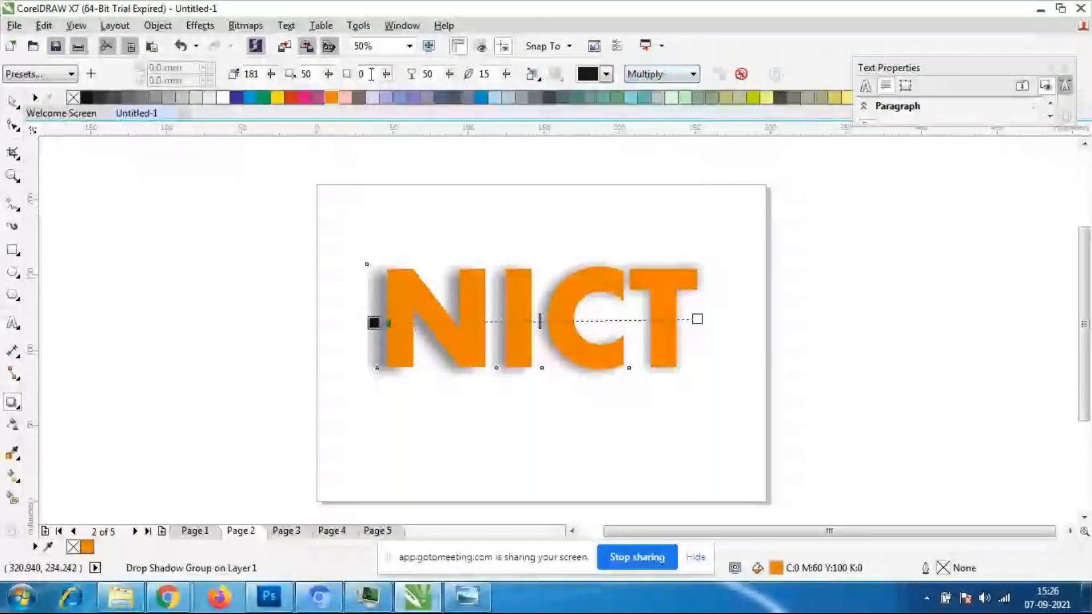
{"action": "left_click", "coordinate": [606, 74]}
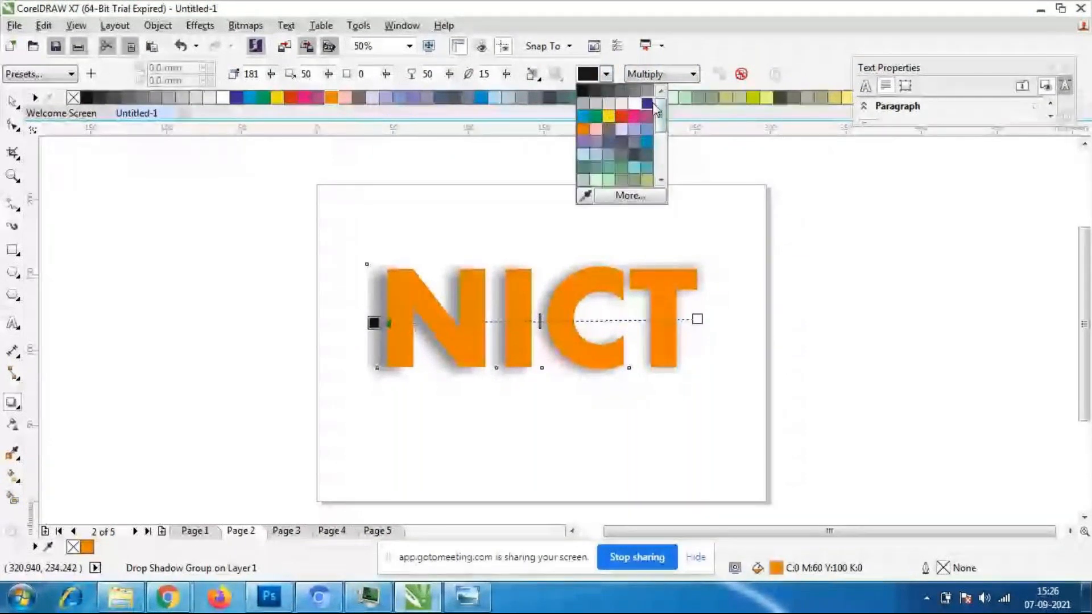
{"action": "left_click", "coordinate": [648, 104]}
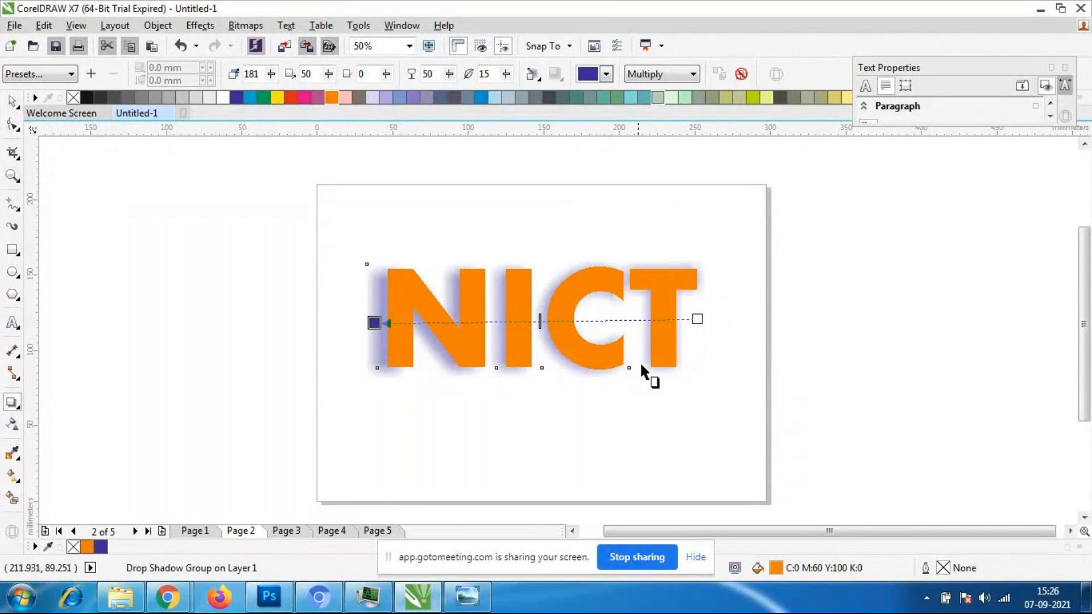
- Try a shadow opacity of 36, and set the NICT shadow's opacity to 83
{"action": "left_click", "coordinate": [449, 75]}
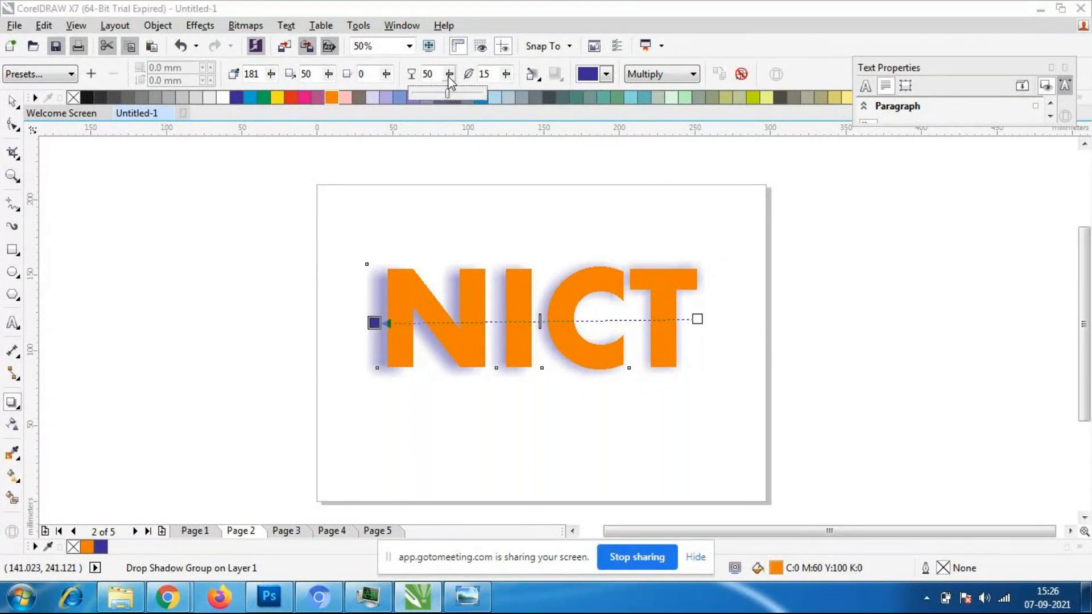
{"action": "left_click_drag", "start_coordinate": [447, 92], "coordinate": [440, 95]}
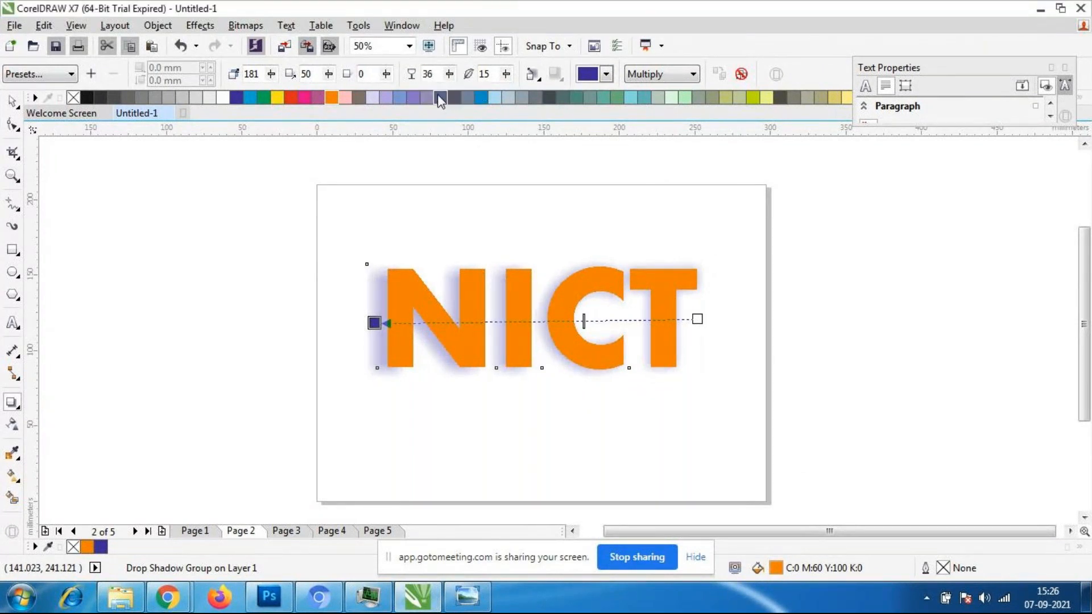
{"action": "left_click", "coordinate": [448, 77]}
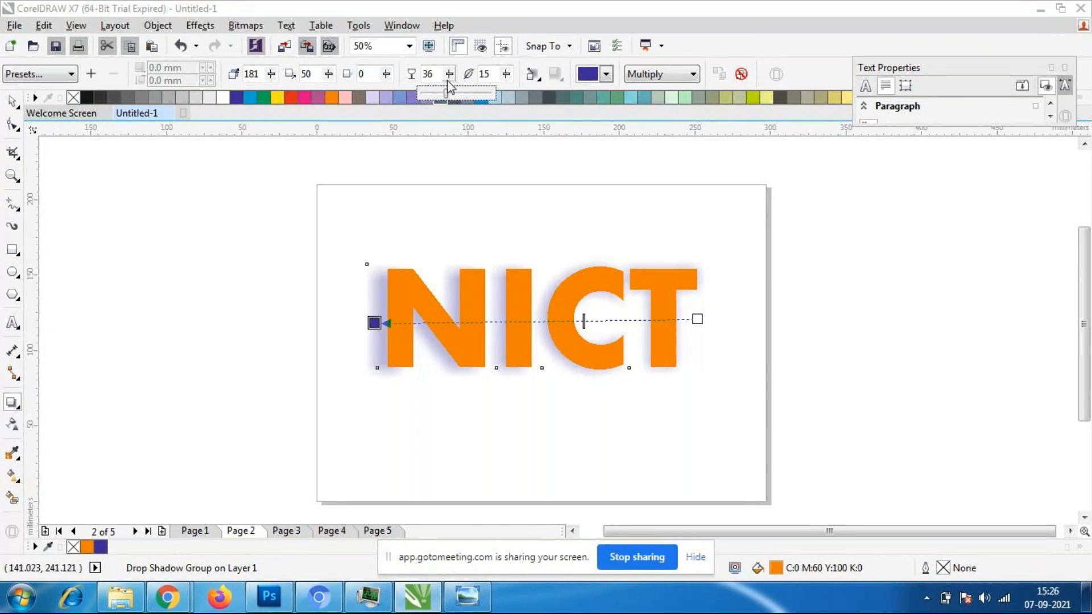
{"action": "left_click_drag", "start_coordinate": [448, 95], "coordinate": [481, 95]}
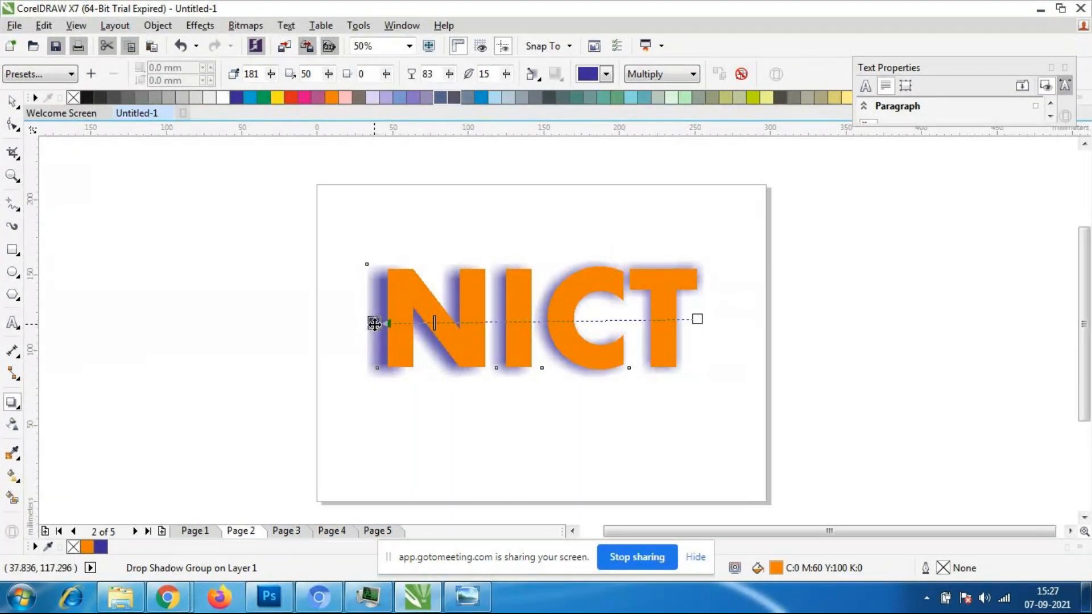
- Pull the end of the NICT shadow slightly closer to the N and level its direction at 180°
{"action": "left_click_drag", "start_coordinate": [373, 324], "coordinate": [379, 324]}
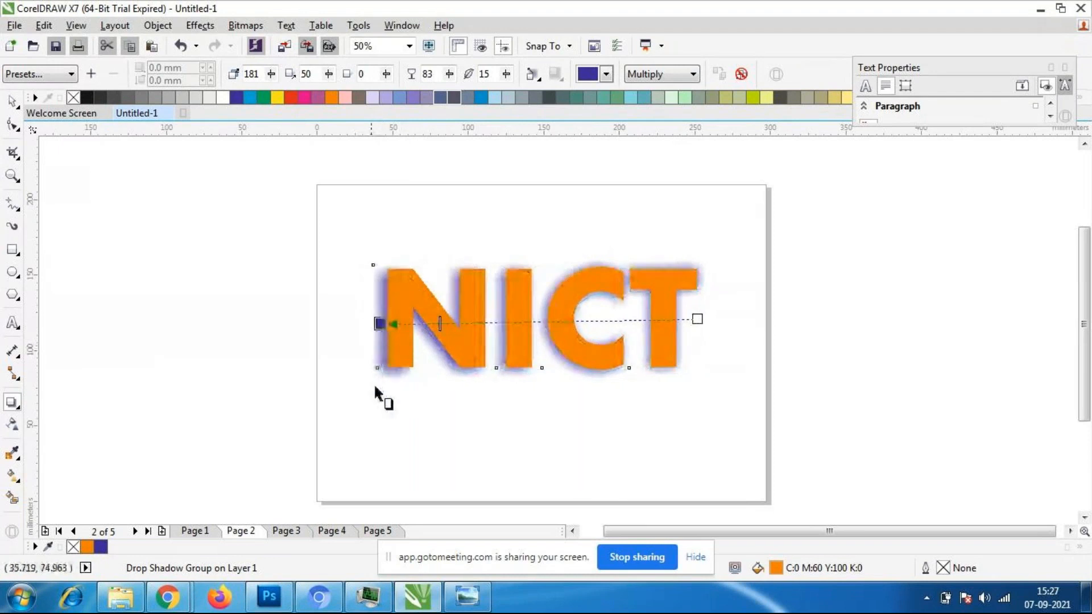
{"action": "mouse_move", "coordinate": [380, 323]}
{"action": "left_mouse_down"}
{"action": "mouse_move", "coordinate": [369, 317]}
{"action": "mouse_move", "coordinate": [380, 319]}
{"action": "left_mouse_up"}
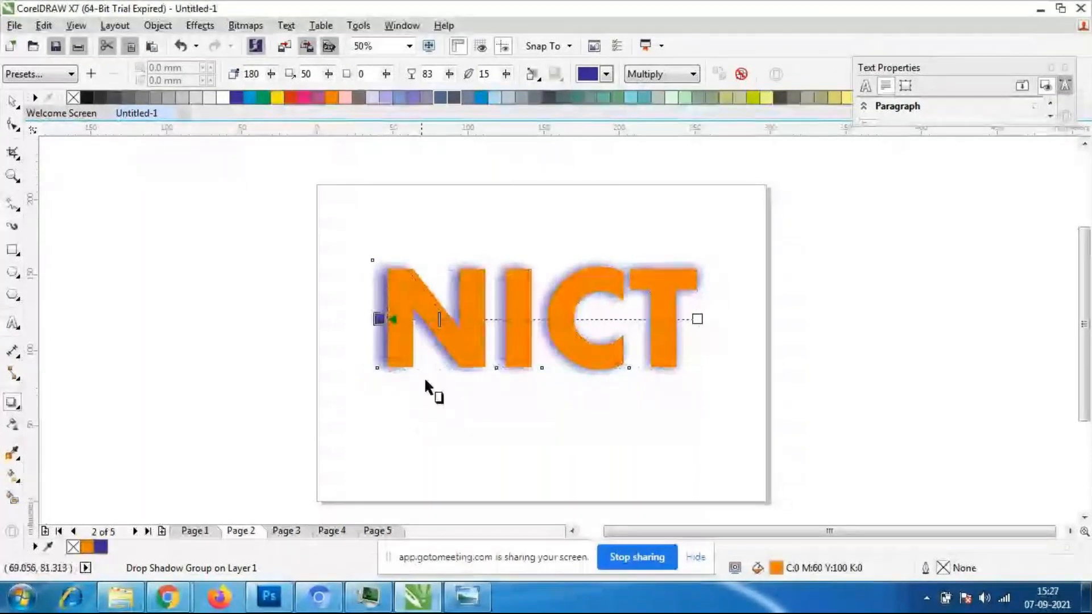
{"action": "scroll", "coordinate": [370, 329], "scroll_direction": "up", "scroll_amount": 1}
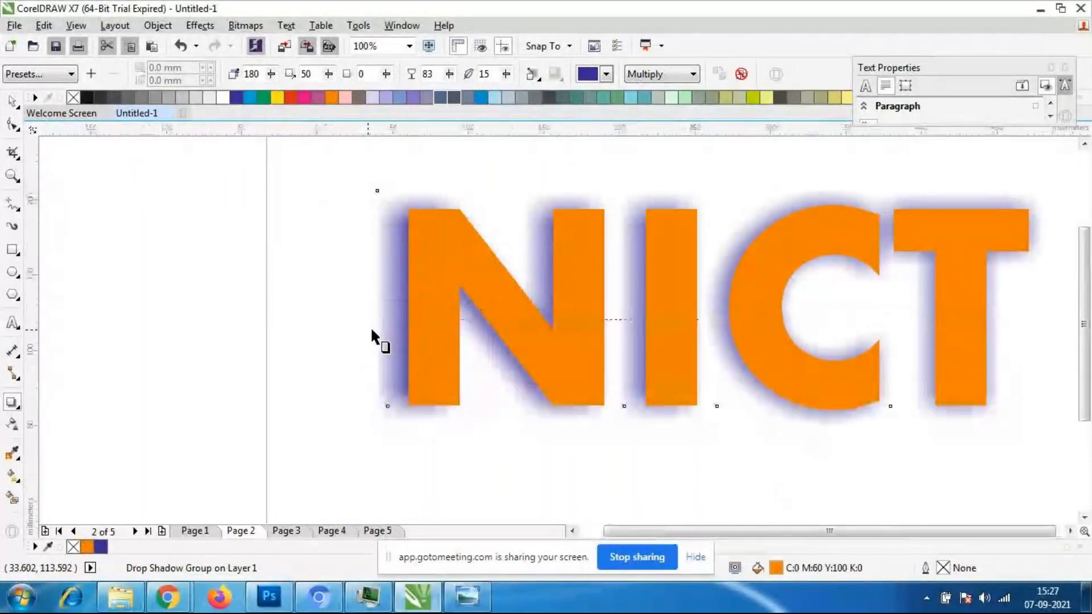
{"action": "scroll", "coordinate": [370, 326], "scroll_direction": "down", "scroll_amount": 1}
{"action": "scroll", "coordinate": [437, 320], "scroll_direction": "up", "scroll_amount": 1}
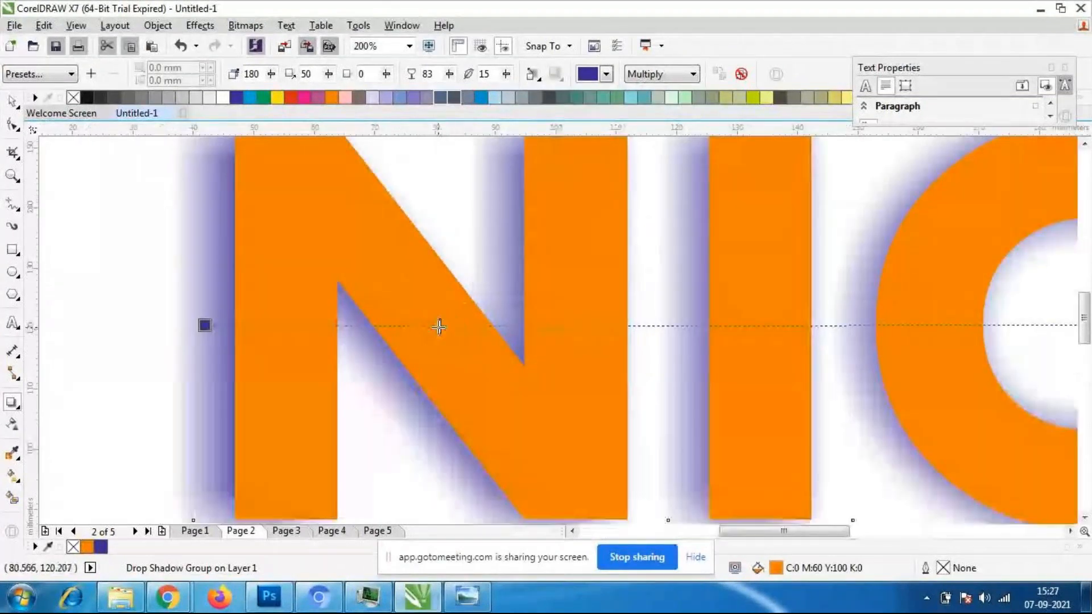
{"action": "scroll", "coordinate": [438, 323], "scroll_direction": "down", "scroll_amount": 1}
- Try opacities of 58 and 76 directly on the shadow's direction line, and set the opacity to 50
{"action": "left_click_drag", "start_coordinate": [439, 322], "coordinate": [519, 323]}
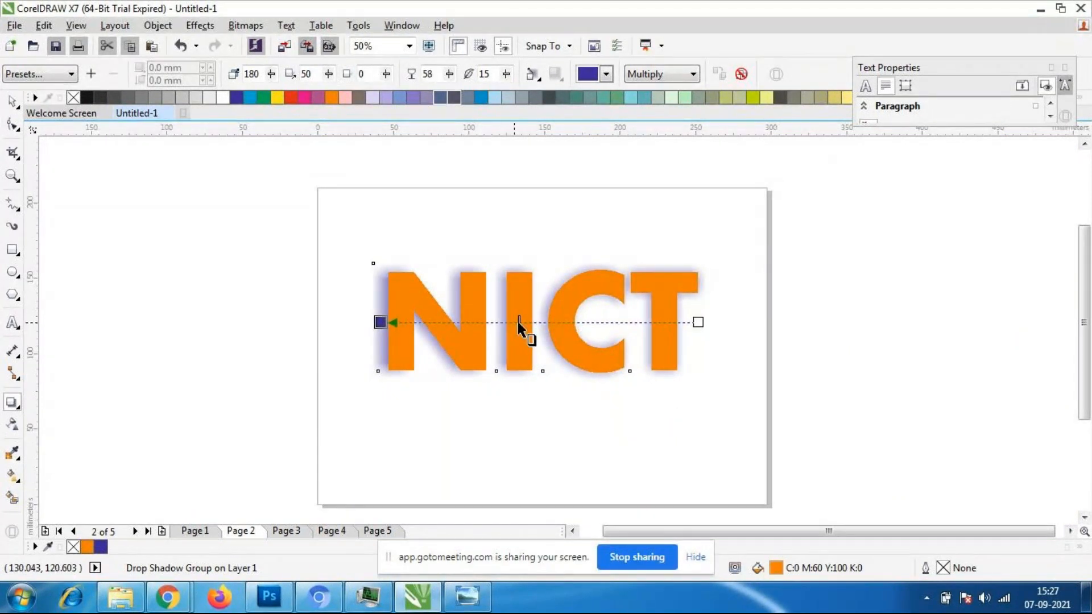
{"action": "left_click_drag", "start_coordinate": [517, 323], "coordinate": [463, 322]}
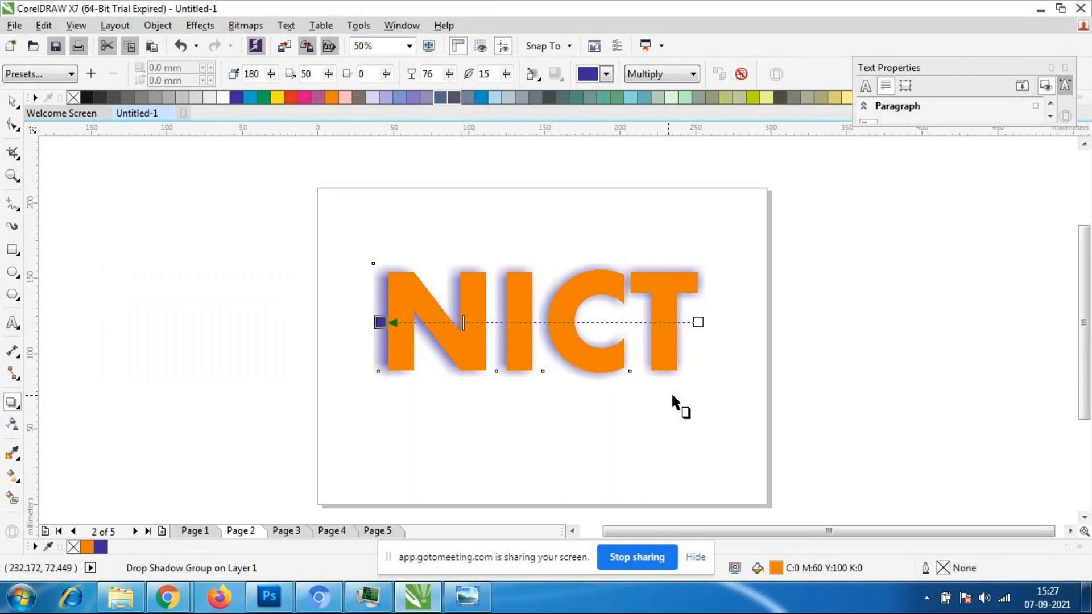
{"action": "left_click_drag", "start_coordinate": [458, 322], "coordinate": [554, 321]}
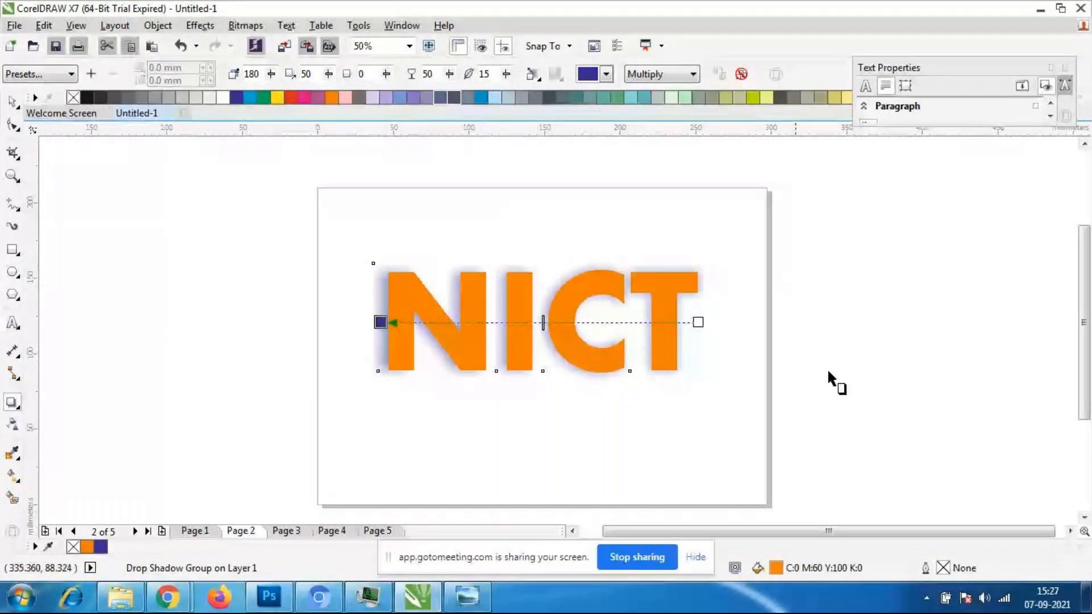
- Undo the last opacity change on the NICT shadow and reselect the drop shadow for editing
{"action": "left_click", "coordinate": [14, 103]}
{"action": "left_click", "coordinate": [110, 328]}
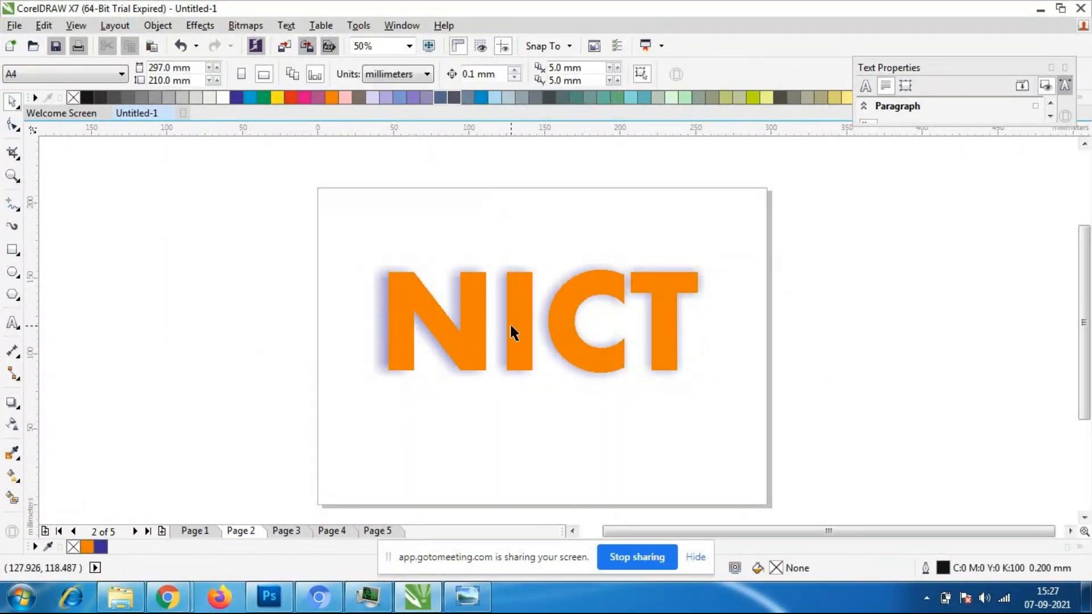
{"action": "left_click", "coordinate": [505, 324]}
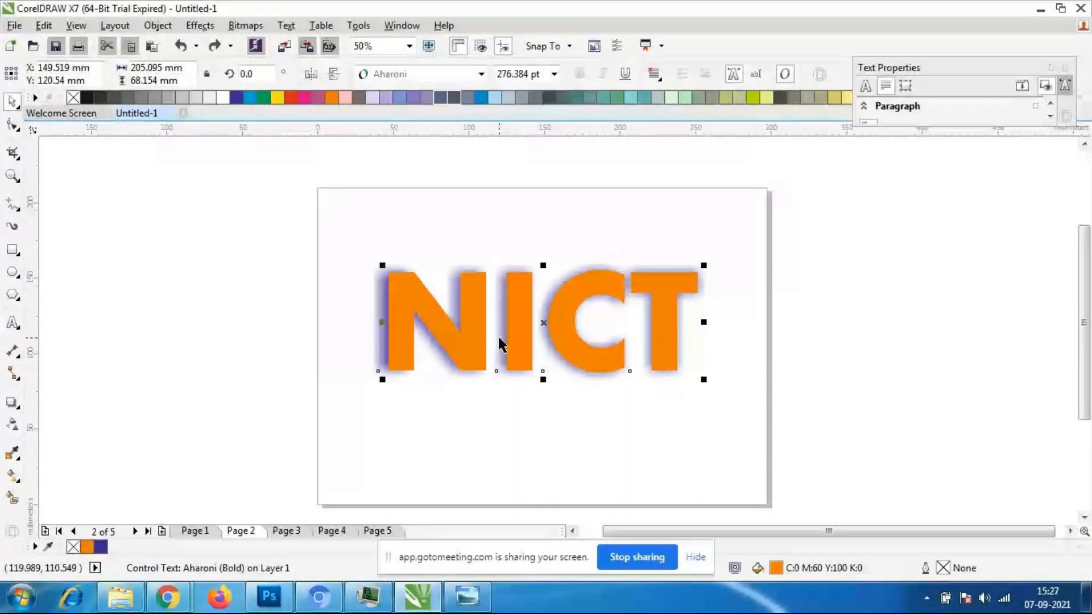
{"action": "left_click", "coordinate": [529, 330]}
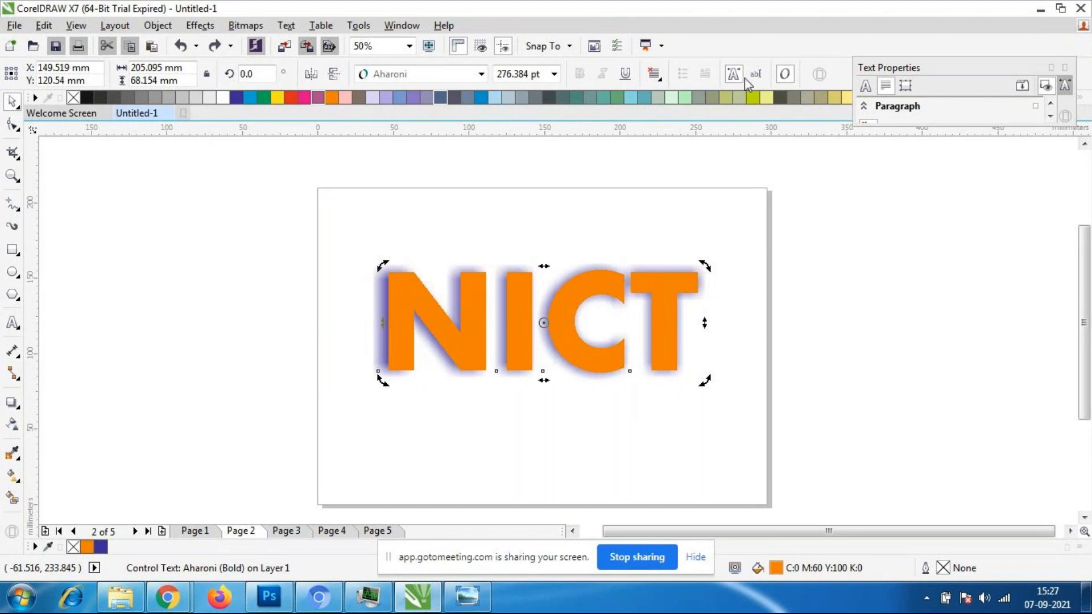
{"action": "left_click", "coordinate": [380, 350]}
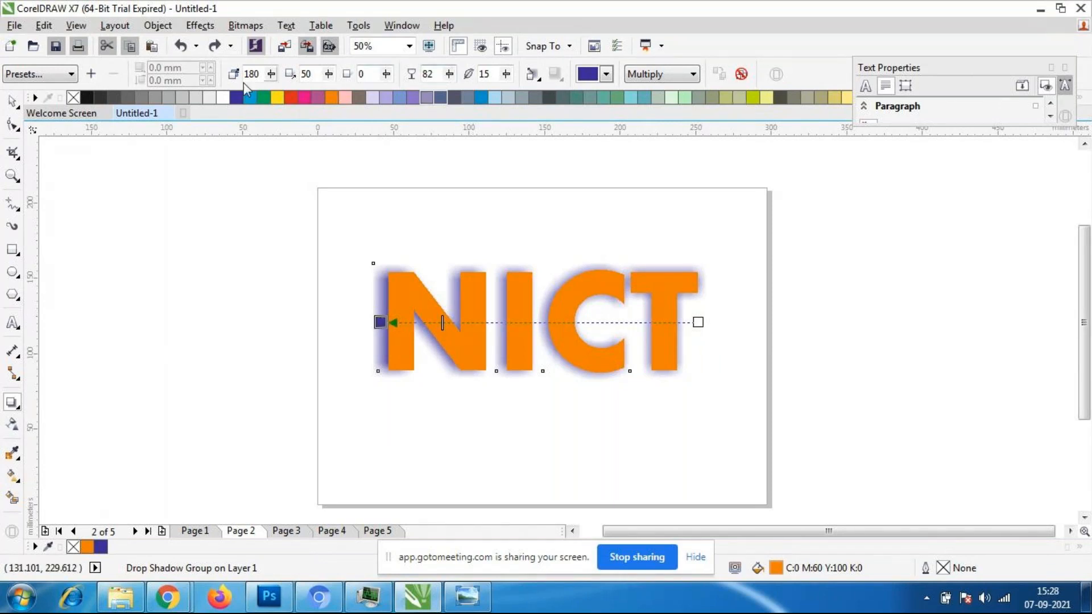
- Try drop shadow angles of 32 and -32 on the NICT text, and set the angle to 0
{"action": "left_click", "coordinate": [272, 74]}
{"action": "mouse_move", "coordinate": [277, 94]}
{"action": "left_mouse_down"}
{"action": "mouse_move", "coordinate": [233, 97]}
{"action": "mouse_move", "coordinate": [263, 96]}
{"action": "left_mouse_up"}
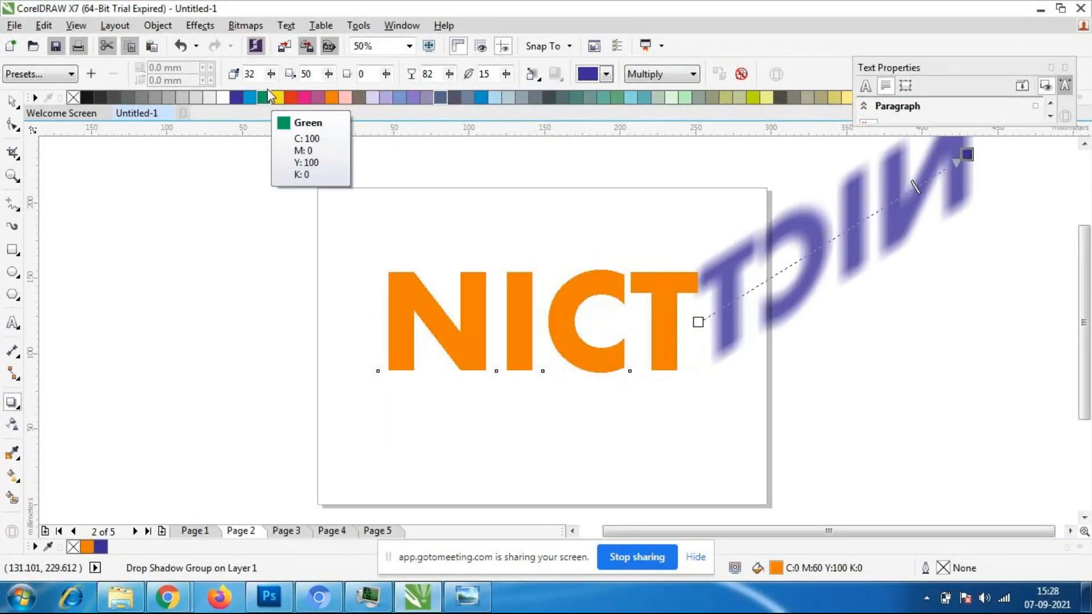
{"action": "left_click", "coordinate": [272, 75]}
{"action": "left_click_drag", "start_coordinate": [278, 92], "coordinate": [271, 92]}
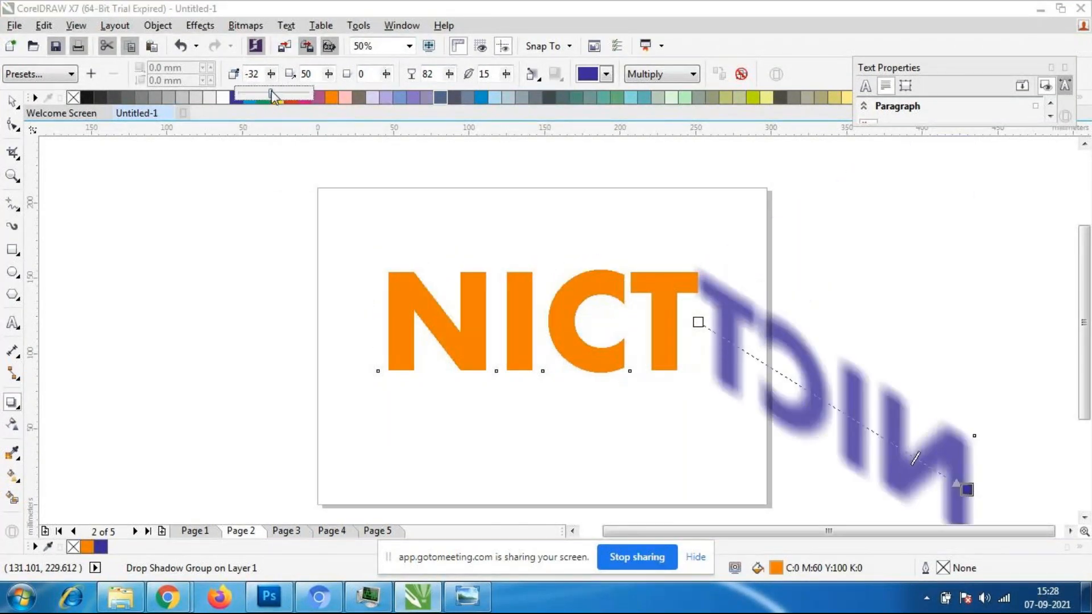
{"action": "left_click", "coordinate": [275, 93]}
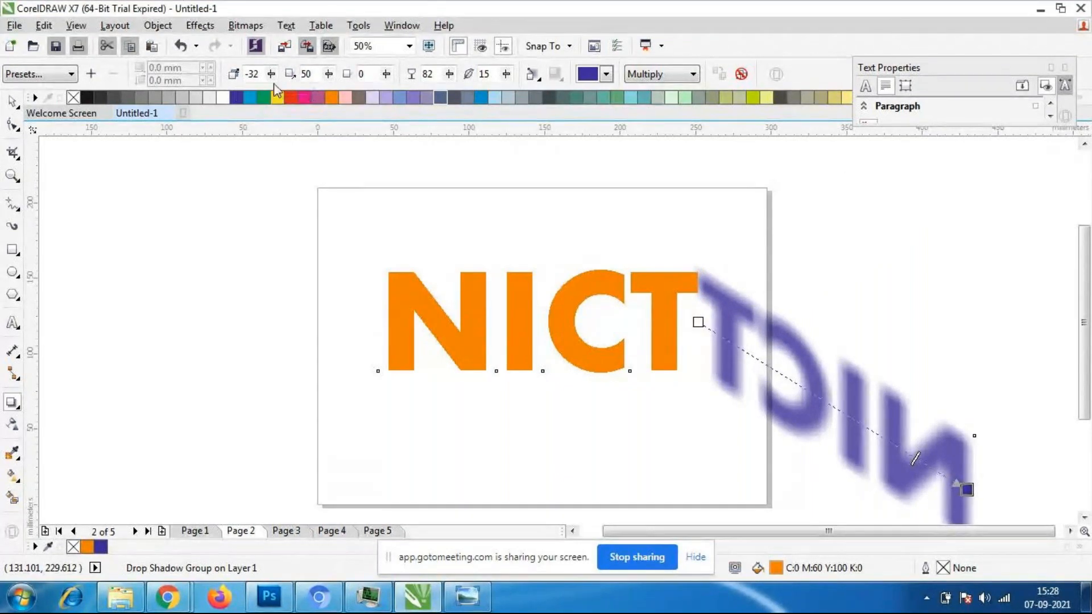
{"action": "left_click", "coordinate": [272, 77]}
{"action": "left_click_drag", "start_coordinate": [274, 93], "coordinate": [278, 93]}
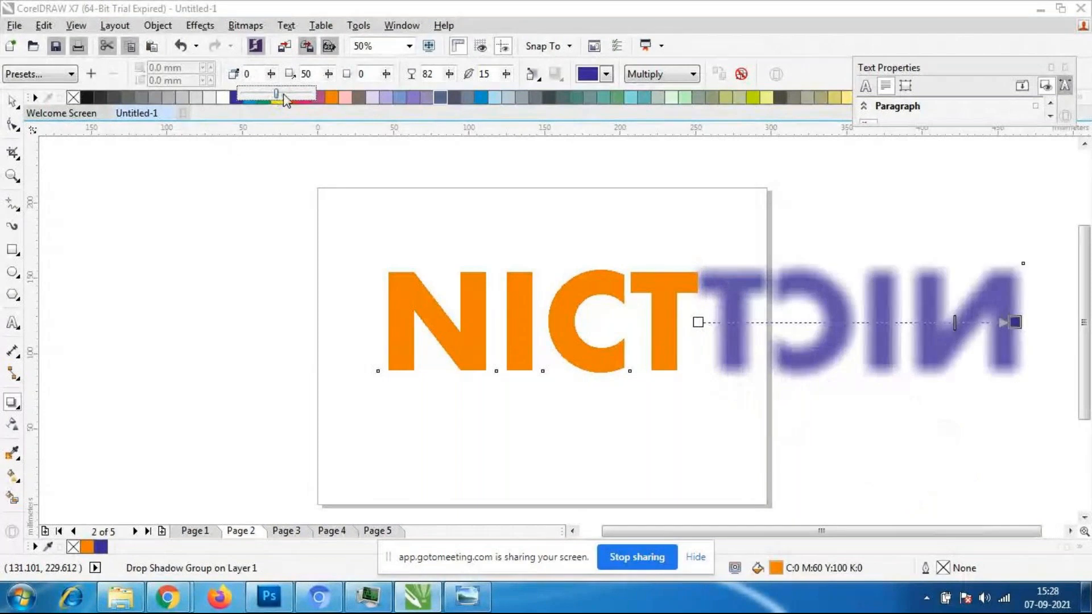
- Try drop shadow angles of -152 and -120 on the NICT text, and return the angle to 0
{"action": "left_click", "coordinate": [264, 96]}
{"action": "left_click", "coordinate": [270, 74]}
{"action": "left_click", "coordinate": [256, 95]}
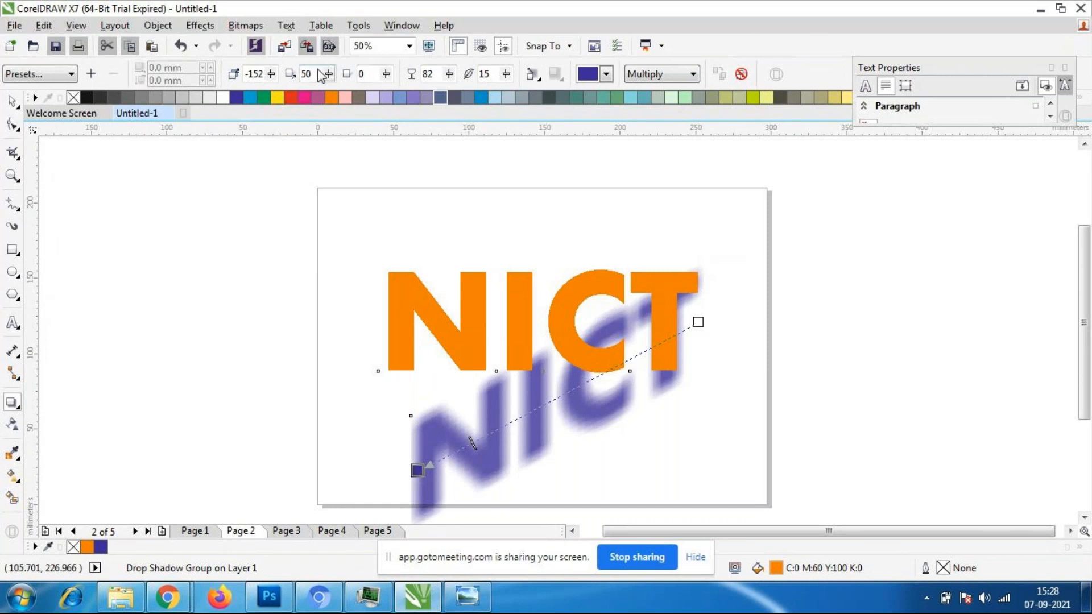
{"action": "left_click", "coordinate": [272, 75]}
{"action": "left_click_drag", "start_coordinate": [267, 94], "coordinate": [283, 100]}
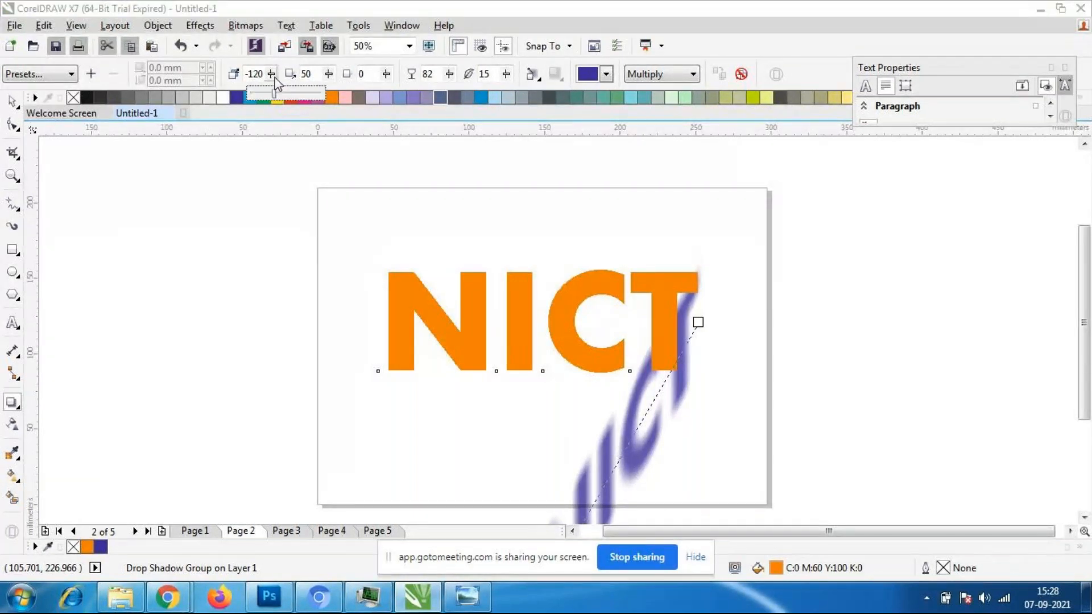
{"action": "left_click_drag", "start_coordinate": [275, 92], "coordinate": [286, 94]}
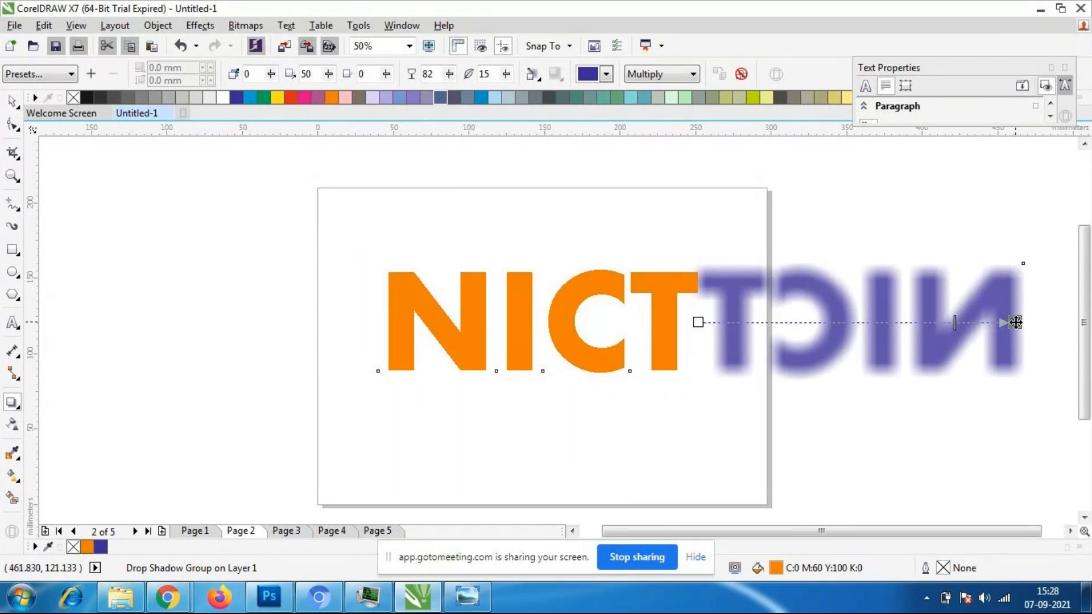
- Reverse the NICT drop shadow to an angle of 180 and place its end point at the outer edge of the N
{"action": "left_click_drag", "start_coordinate": [1016, 322], "coordinate": [377, 323]}
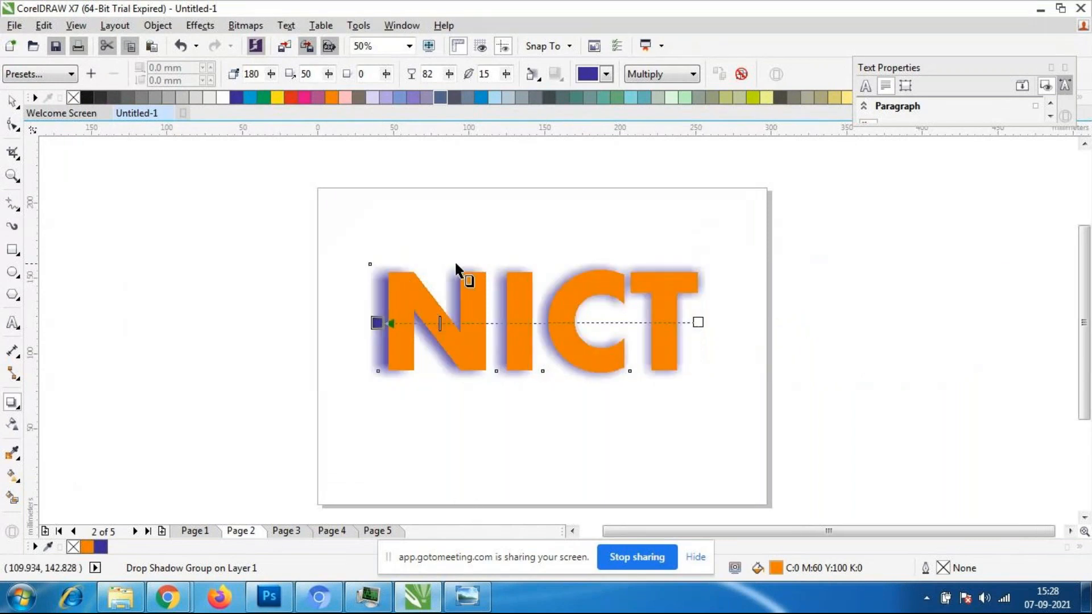
{"action": "left_click", "coordinate": [329, 74]}
{"action": "left_click_drag", "start_coordinate": [329, 91], "coordinate": [314, 92]}
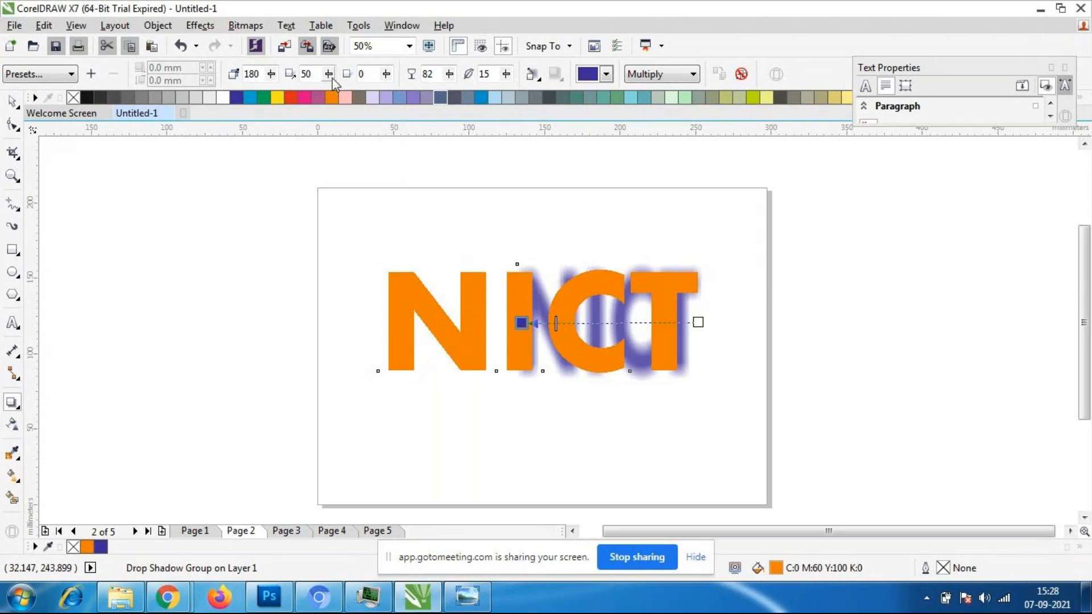
{"action": "left_click_drag", "start_coordinate": [518, 322], "coordinate": [384, 323]}
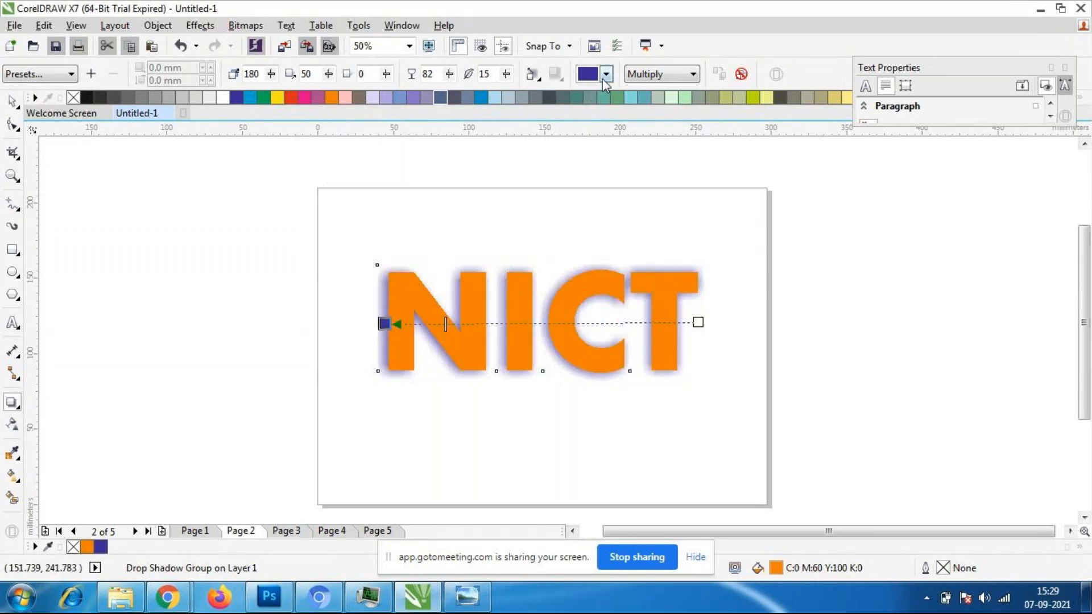
- Try a feathering of 52 on the NICT shadow, and undo back to a feathering of 17
{"action": "left_click", "coordinate": [506, 73]}
{"action": "left_click_drag", "start_coordinate": [507, 95], "coordinate": [536, 98]}
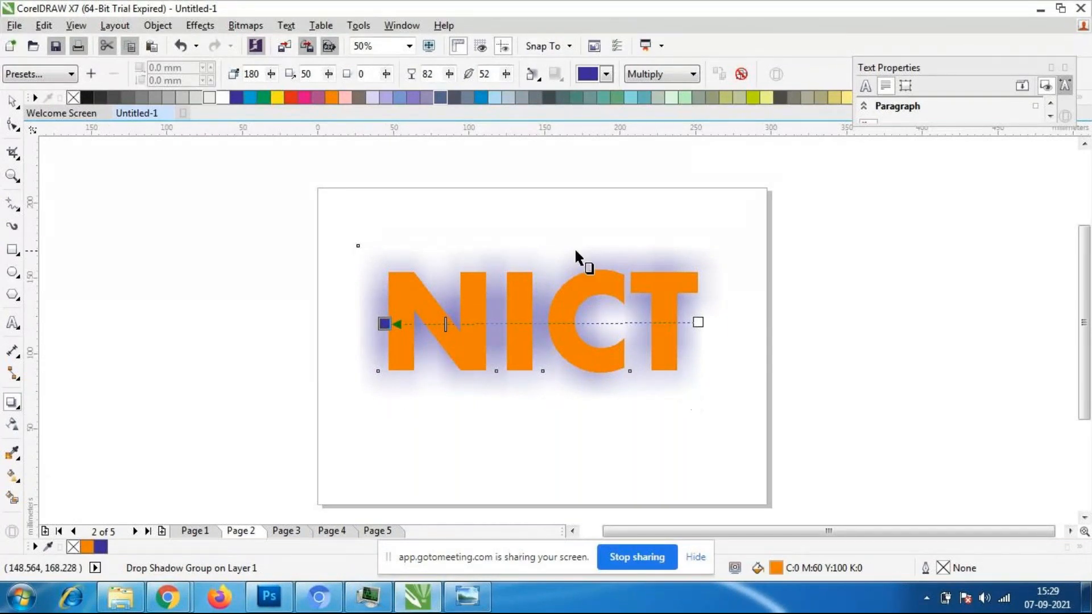
{"action": "key", "text": "ctrl+z"}
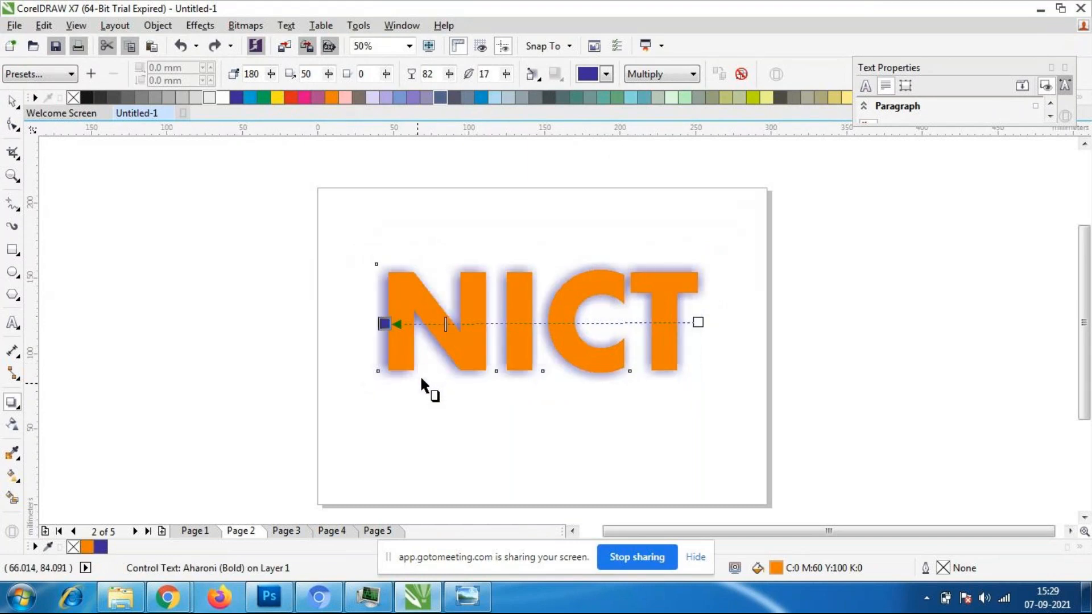
- Try the Normal and Invert merge modes on the NICT shadow, and set the merge mode to Logical AND
{"action": "left_click", "coordinate": [658, 75]}
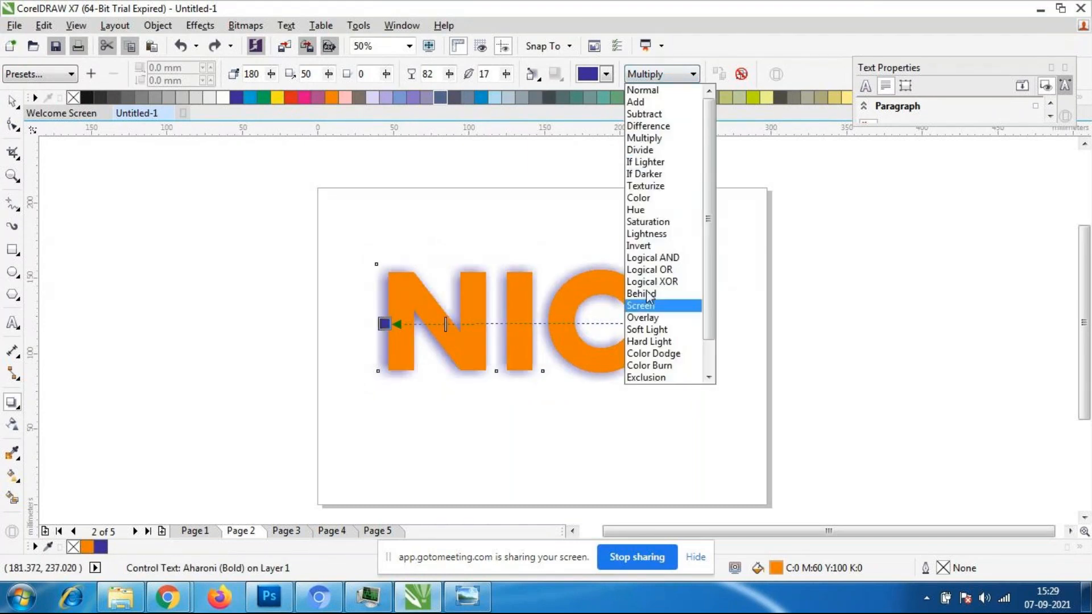
{"action": "left_click", "coordinate": [642, 90]}
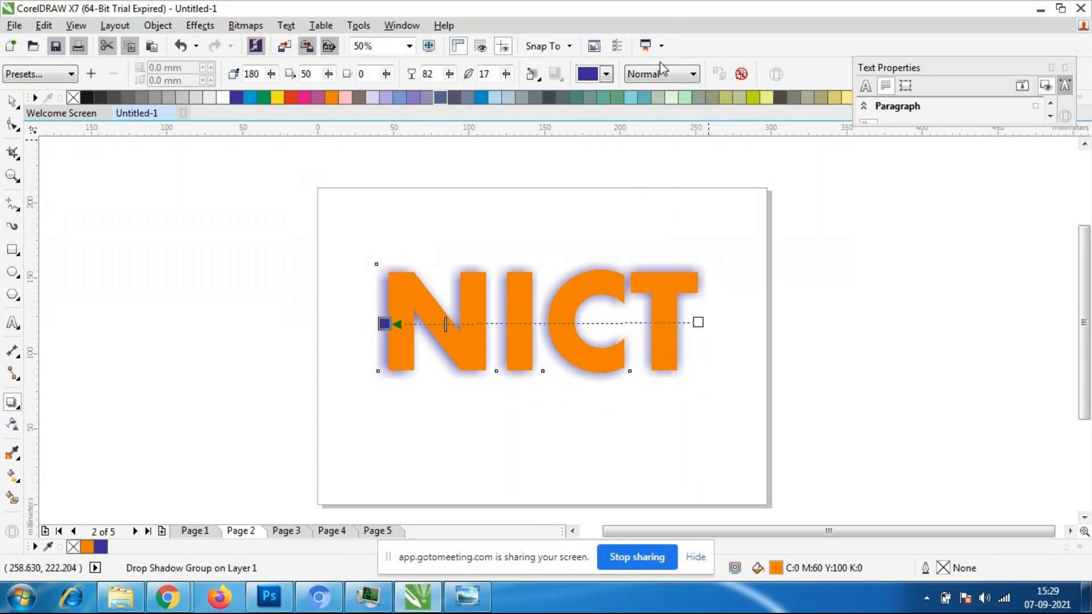
{"action": "left_click", "coordinate": [673, 75]}
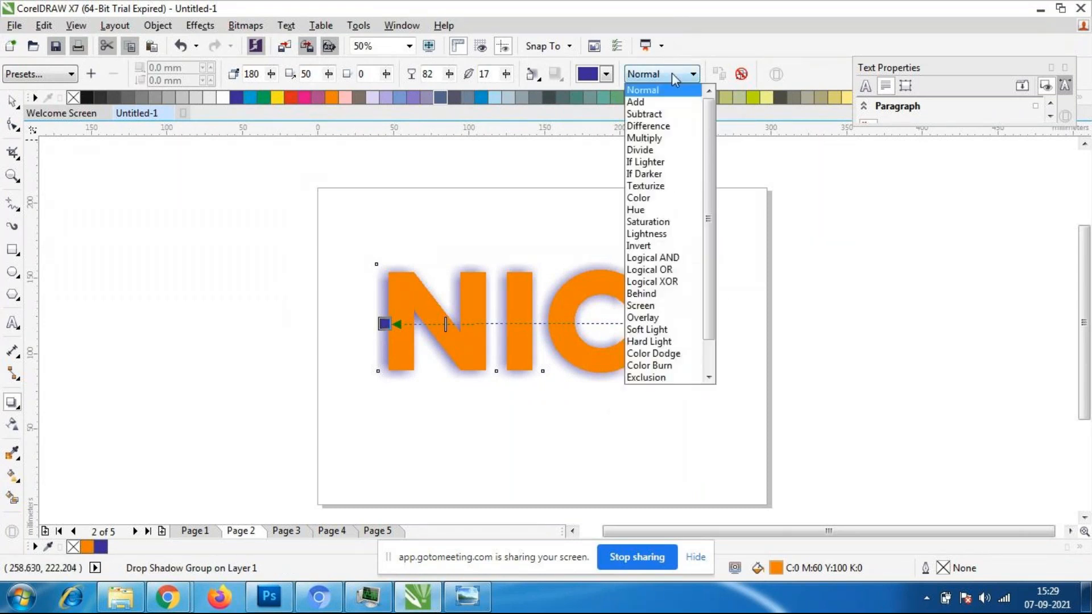
{"action": "left_click", "coordinate": [647, 246]}
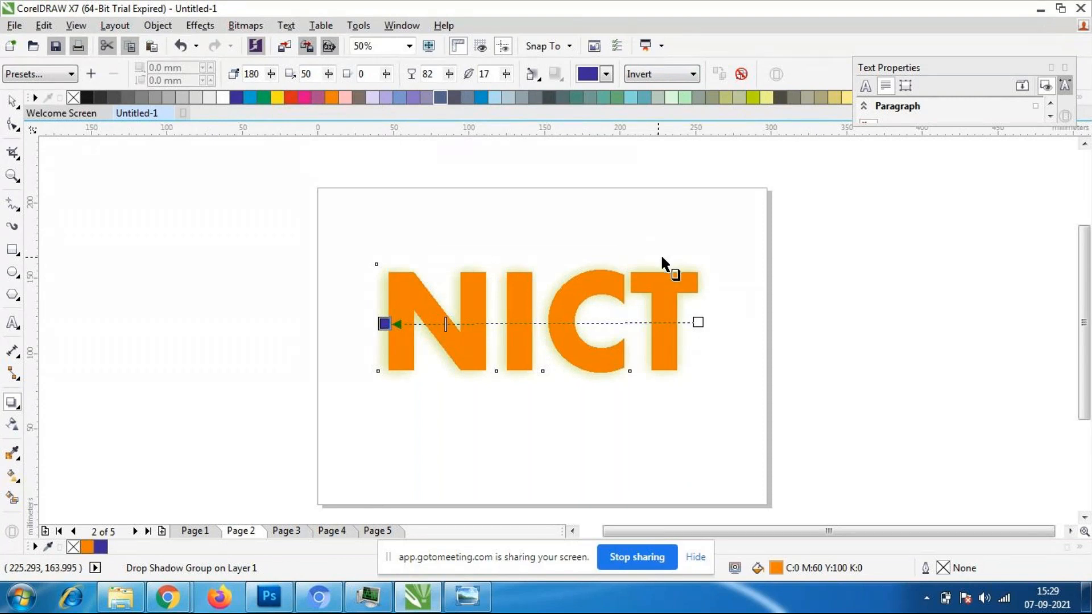
{"action": "key", "text": "ctrl+z"}
{"action": "left_click", "coordinate": [693, 75]}
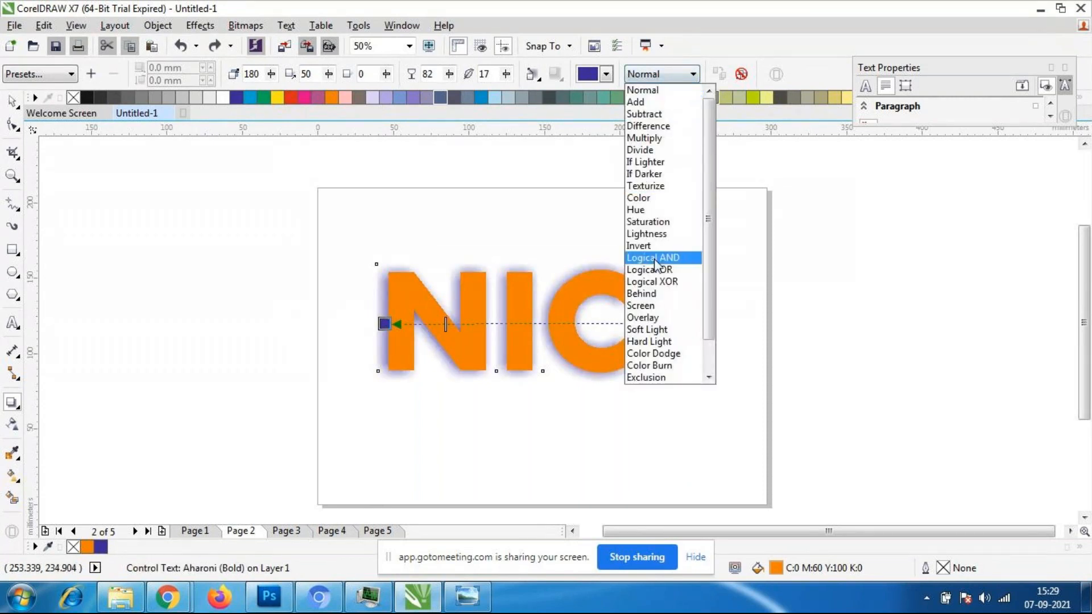
{"action": "left_click", "coordinate": [654, 259]}
- Try the Difference and Divide merge modes on the NICT shadow, and undo both changes
{"action": "left_click", "coordinate": [693, 75]}
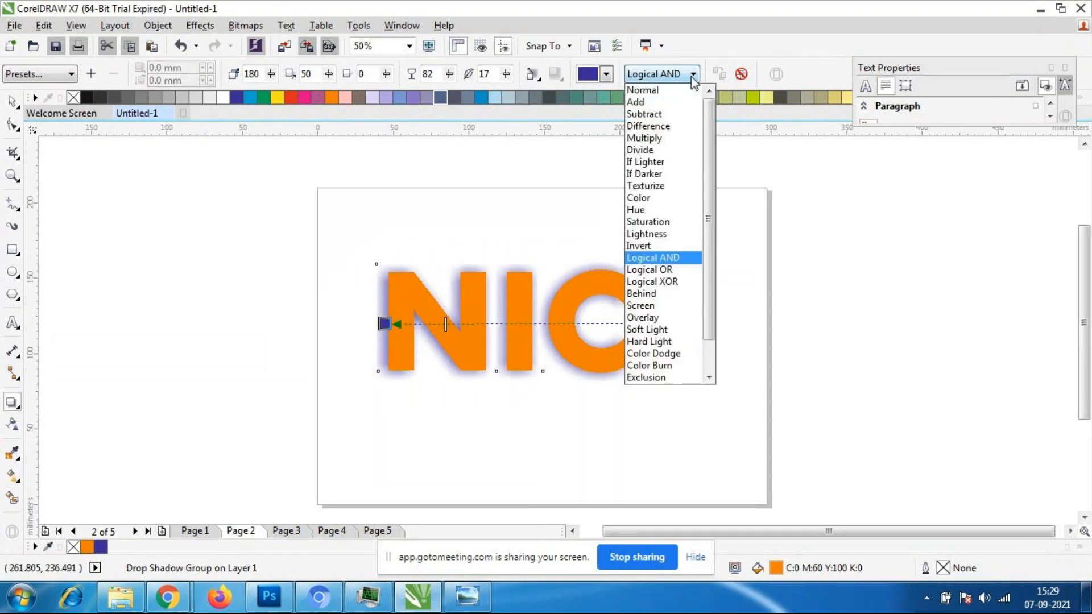
{"action": "left_click", "coordinate": [663, 128]}
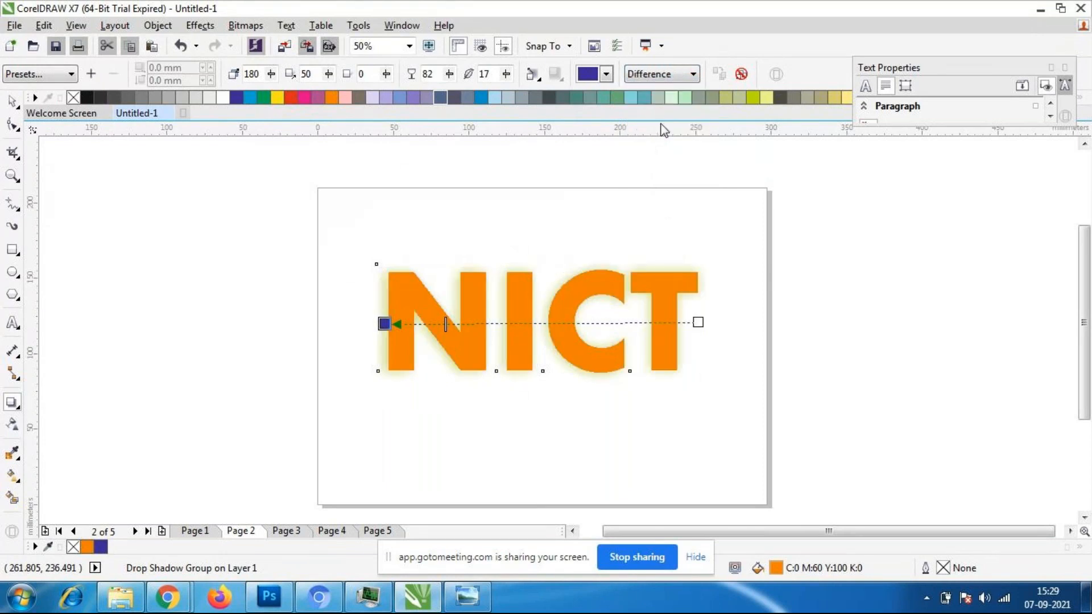
{"action": "left_click", "coordinate": [693, 74]}
{"action": "left_click", "coordinate": [672, 150]}
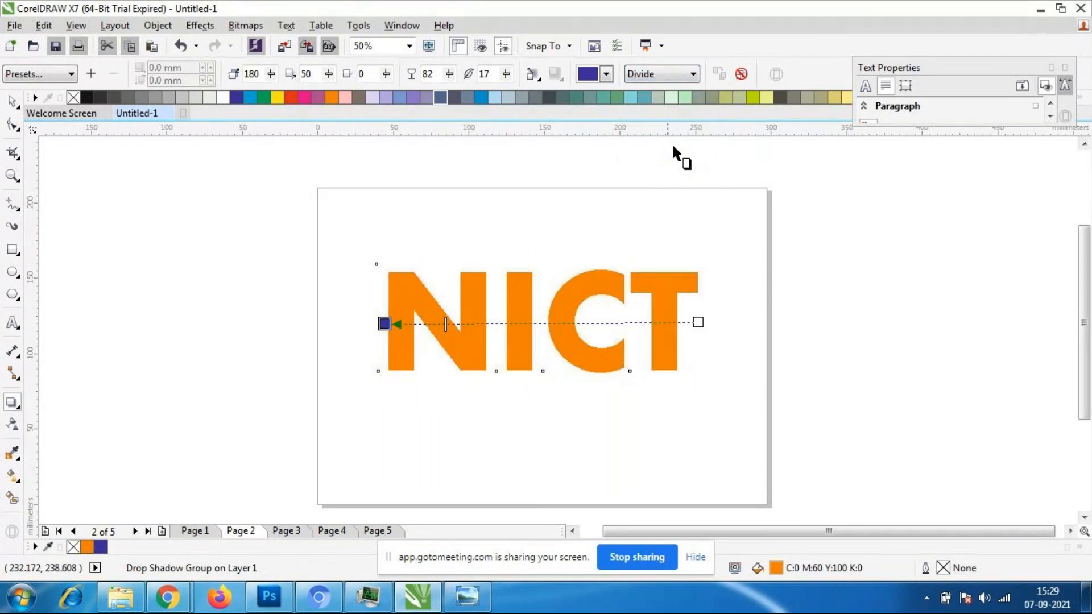
{"action": "key", "text": "ctrl+z"}
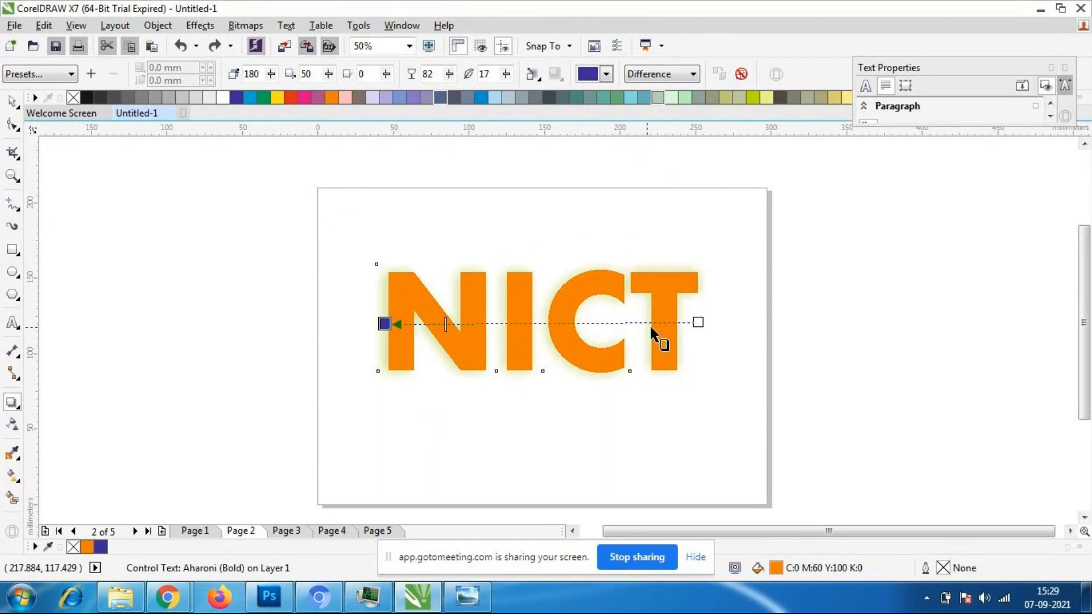
{"action": "key", "text": "ctrl+z"}
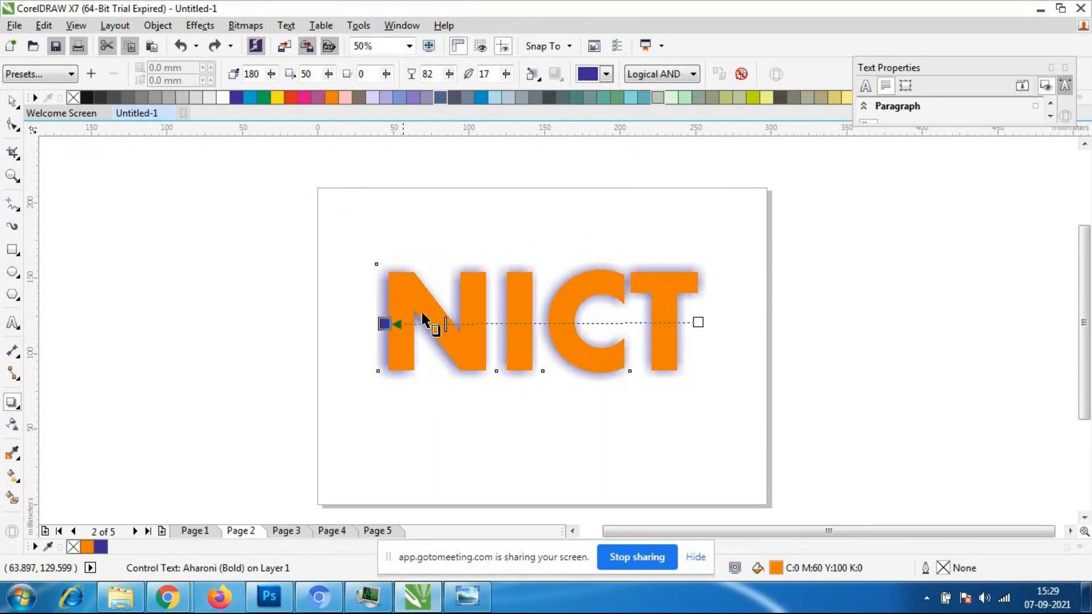
- Select the NICT text without its shadow and change its font to Brush Script MT
{"action": "left_click", "coordinate": [17, 107]}
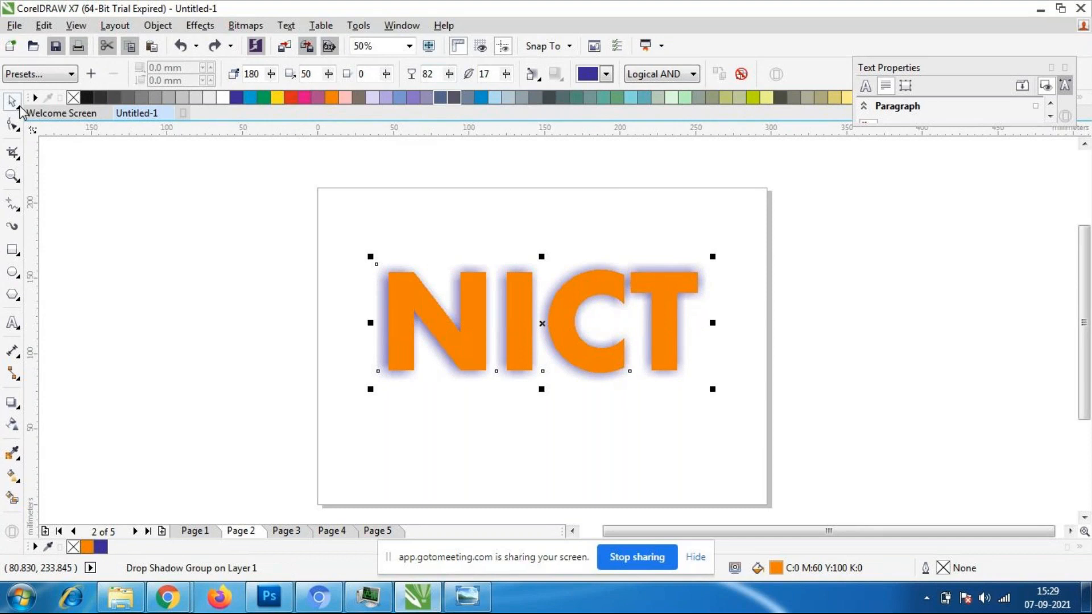
{"action": "left_click", "coordinate": [180, 324]}
{"action": "left_click", "coordinate": [463, 330]}
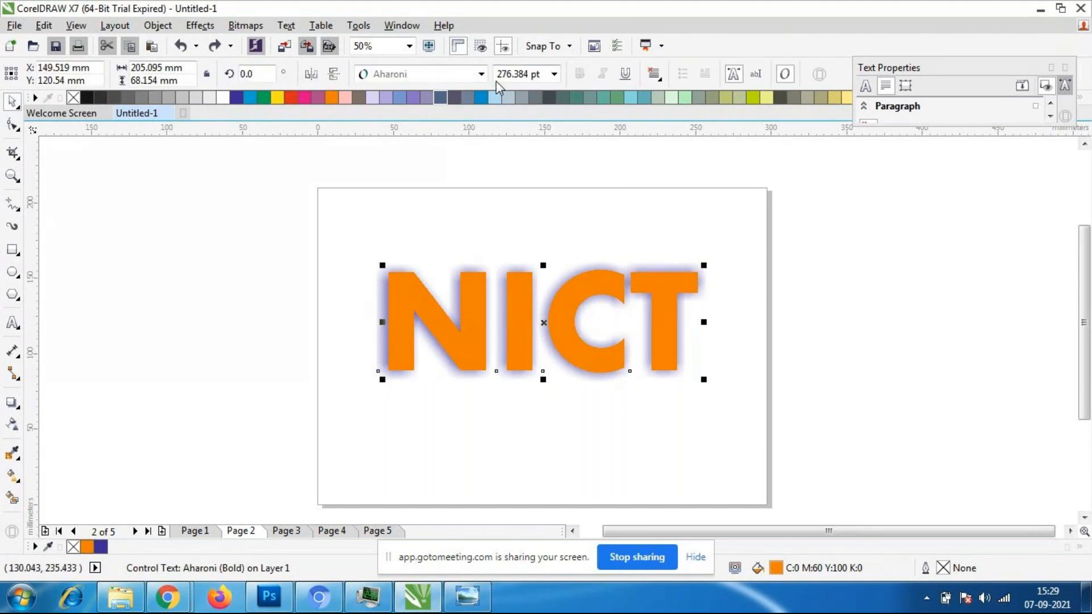
{"action": "left_click", "coordinate": [481, 74]}
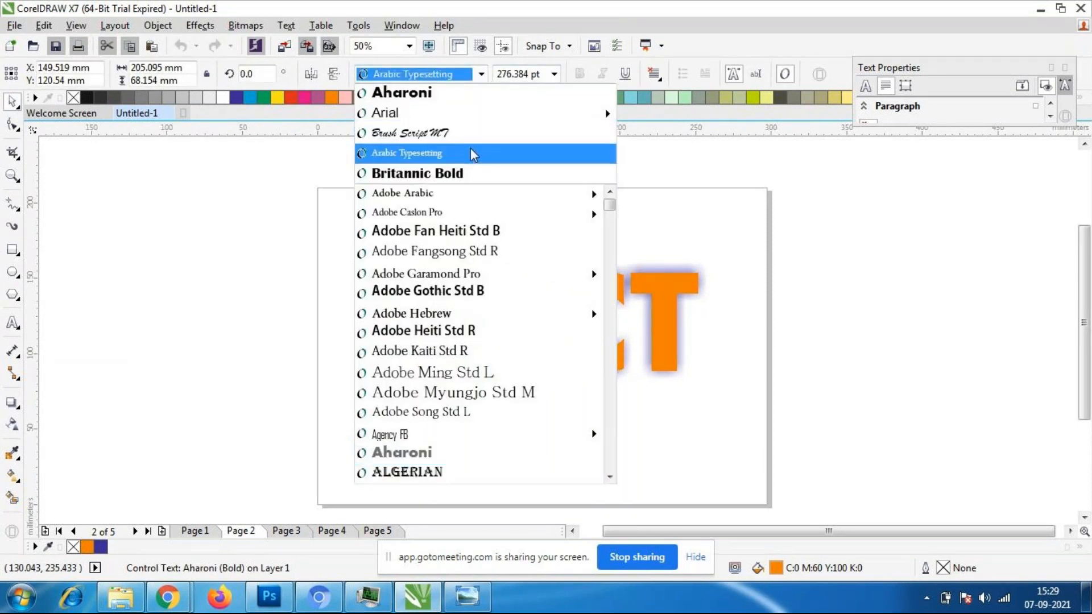
{"action": "left_click", "coordinate": [449, 133]}
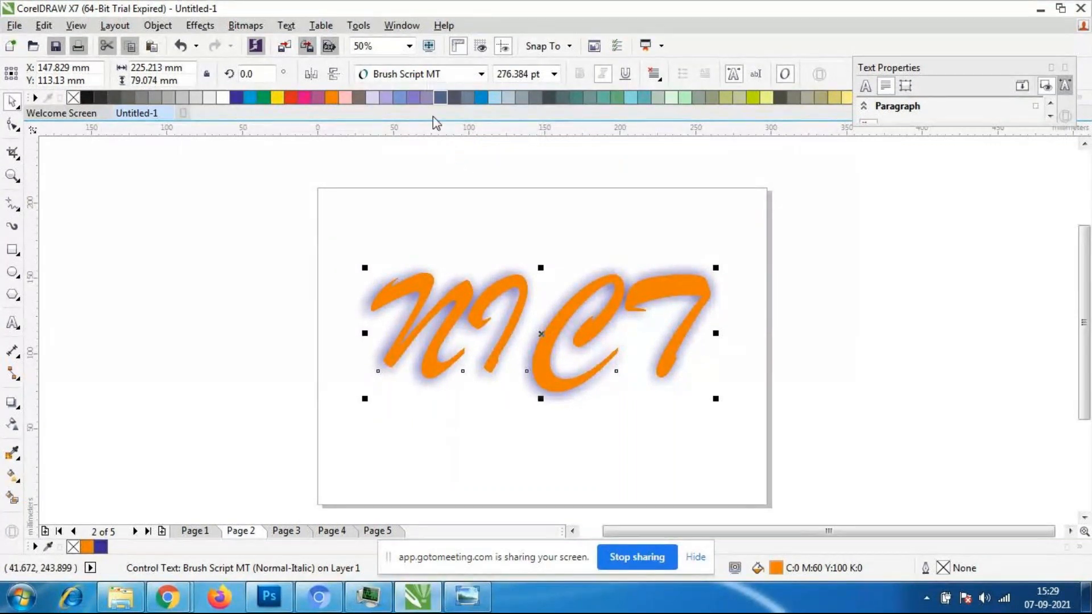
{"action": "left_click", "coordinate": [328, 453]}
- Try inserting the letter o after the N in the NICT text, delete it and leave text editing
{"action": "double_click", "coordinate": [433, 334]}
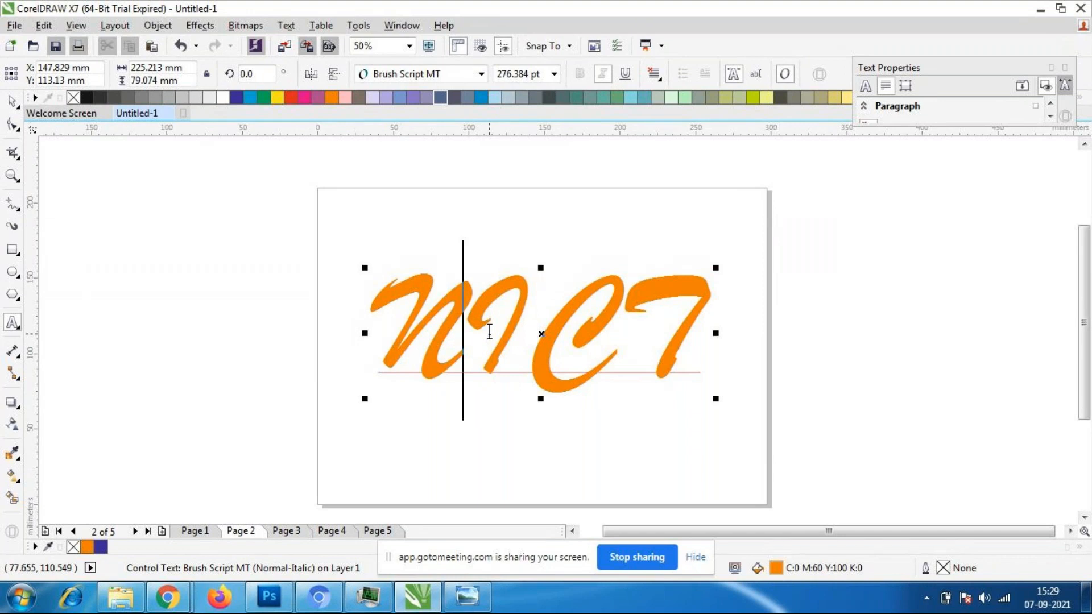
{"action": "type", "text": "o"}
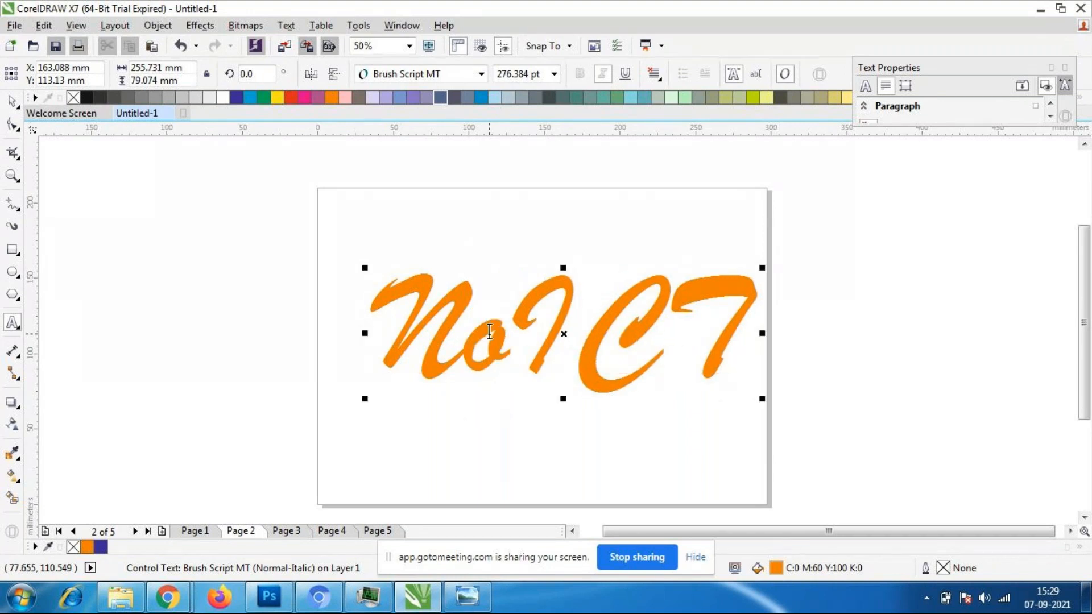
{"action": "key", "text": "BackSpace"}
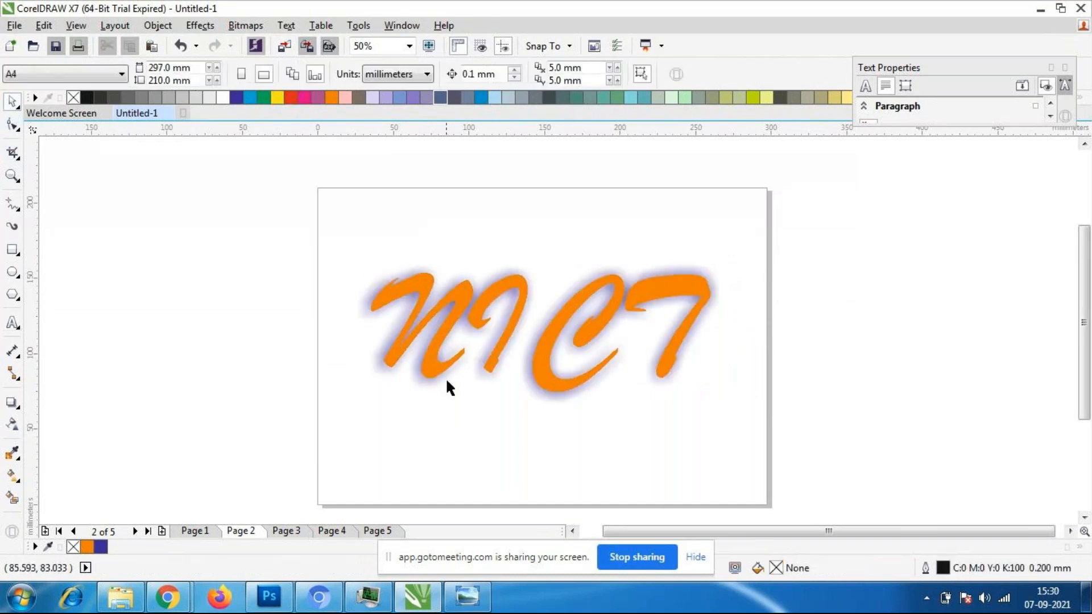
{"action": "left_click", "coordinate": [432, 360]}
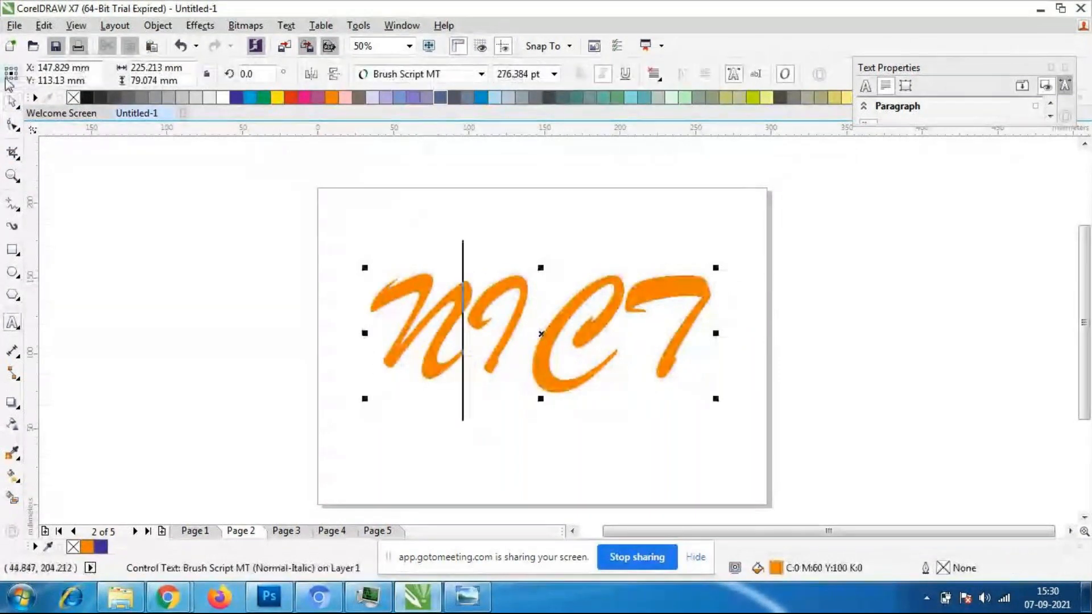
{"action": "left_click", "coordinate": [12, 101]}
{"action": "left_click", "coordinate": [108, 230]}
{"action": "double_click", "coordinate": [687, 328]}
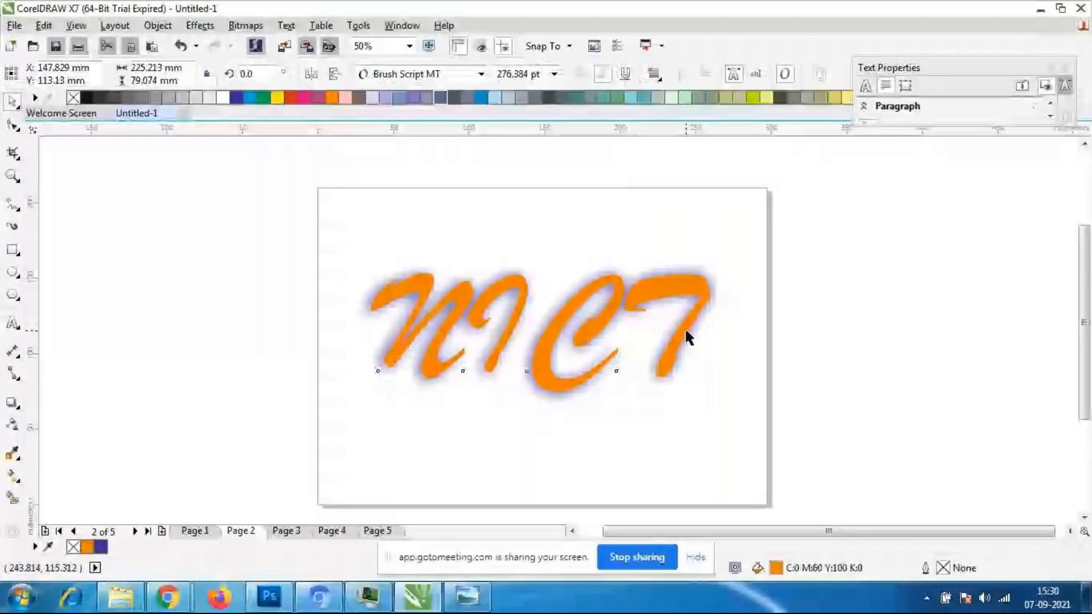
{"action": "left_click", "coordinate": [590, 427]}
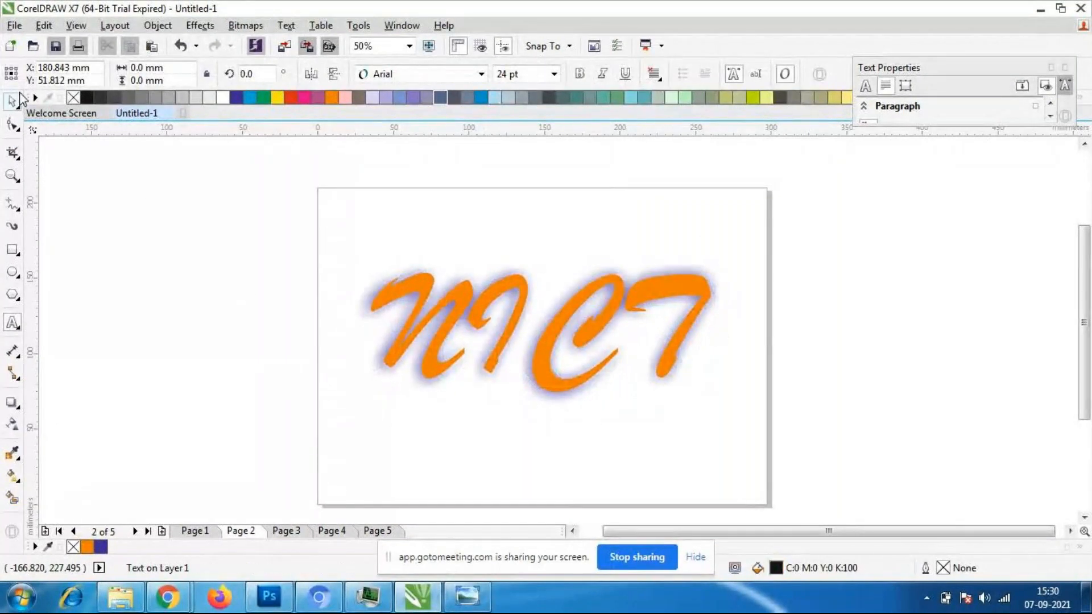
{"action": "left_click", "coordinate": [12, 101]}
- Select the NICT text with the Drop Shadow tool to view its shadow handles and settings
{"action": "left_click", "coordinate": [12, 403]}
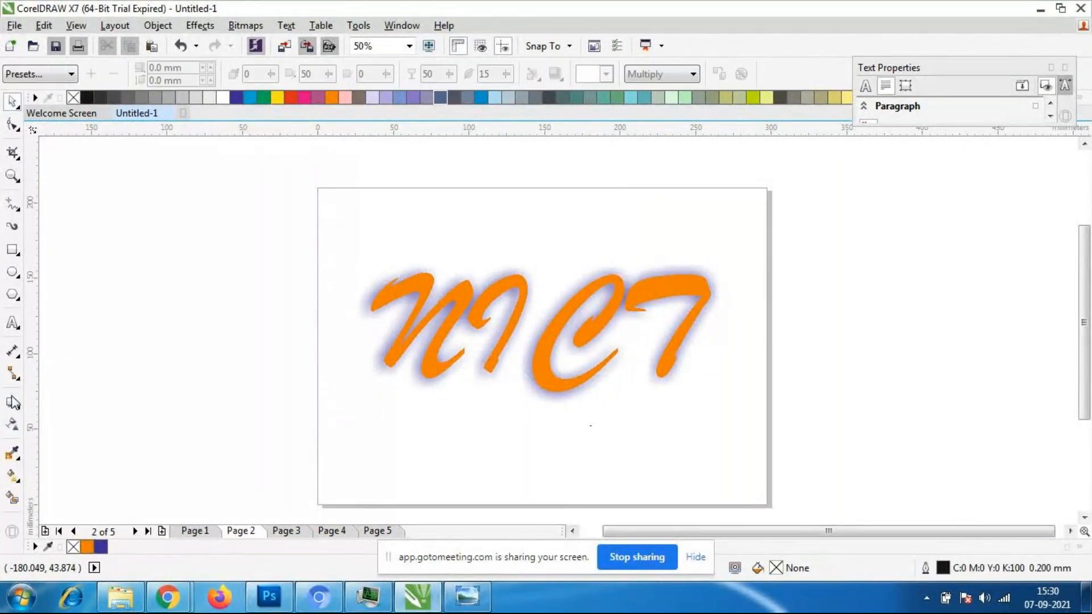
{"action": "left_click", "coordinate": [512, 329]}
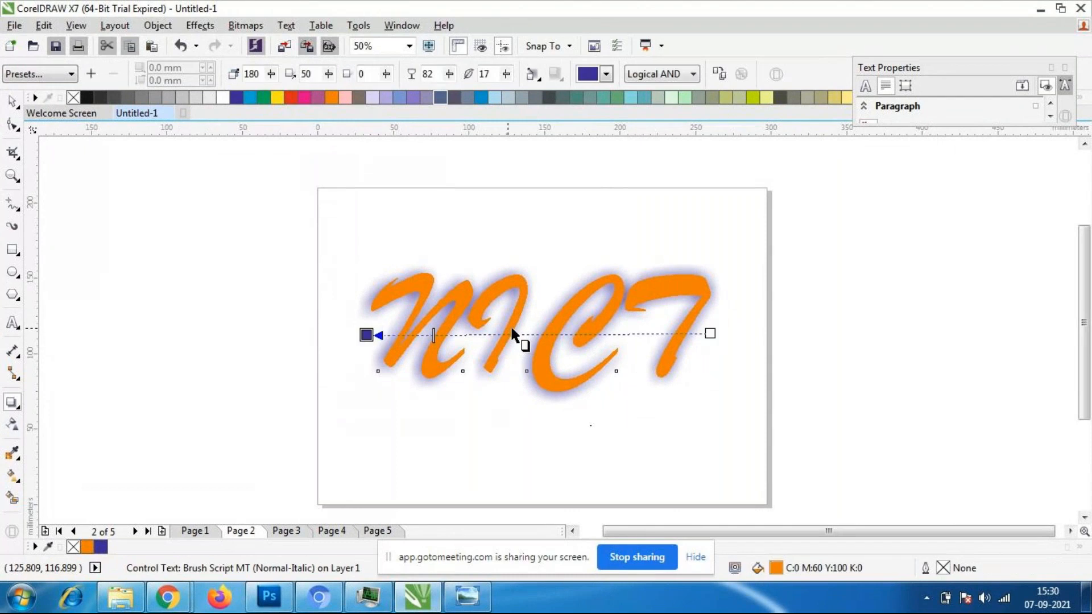
{"action": "left_click", "coordinate": [12, 402]}
{"action": "left_click", "coordinate": [66, 405]}
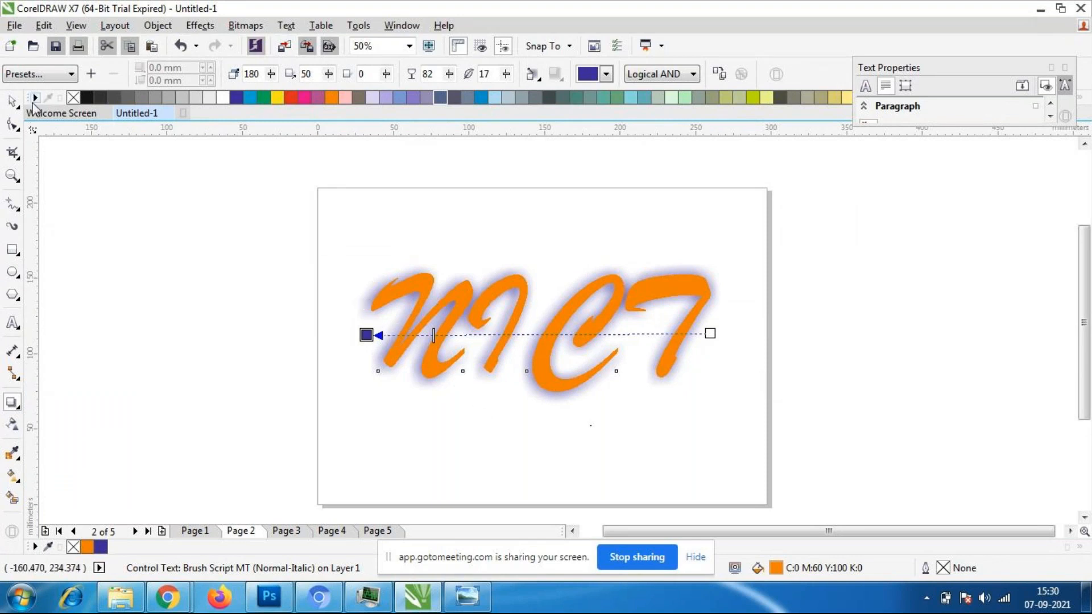
- Select the NICT text alone and change its font to Broadway
{"action": "left_click", "coordinate": [12, 102]}
{"action": "left_click", "coordinate": [146, 341]}
{"action": "left_click", "coordinate": [406, 345]}
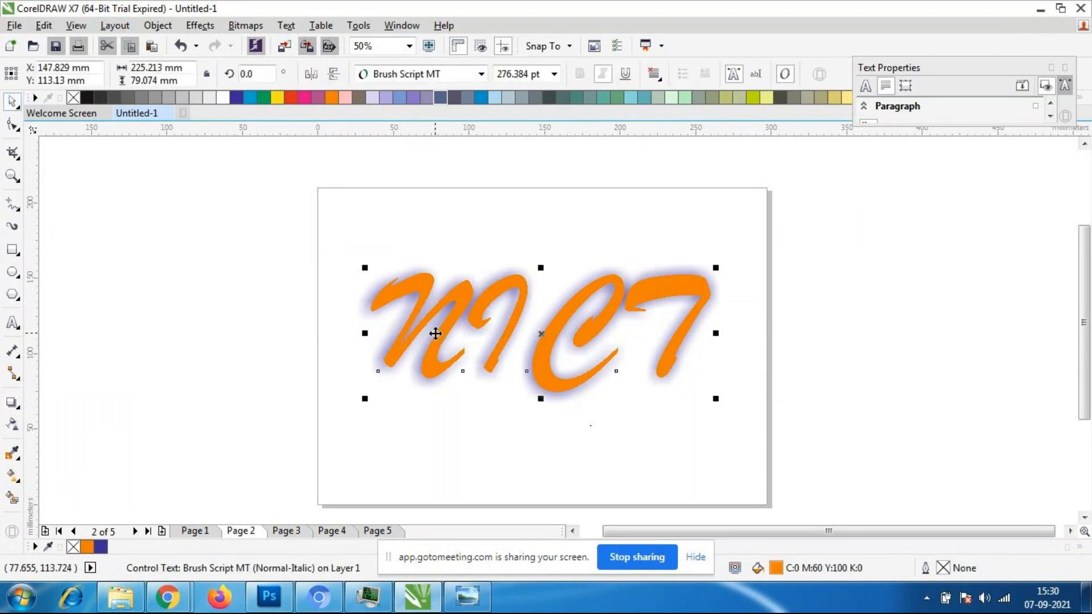
{"action": "left_click", "coordinate": [481, 74]}
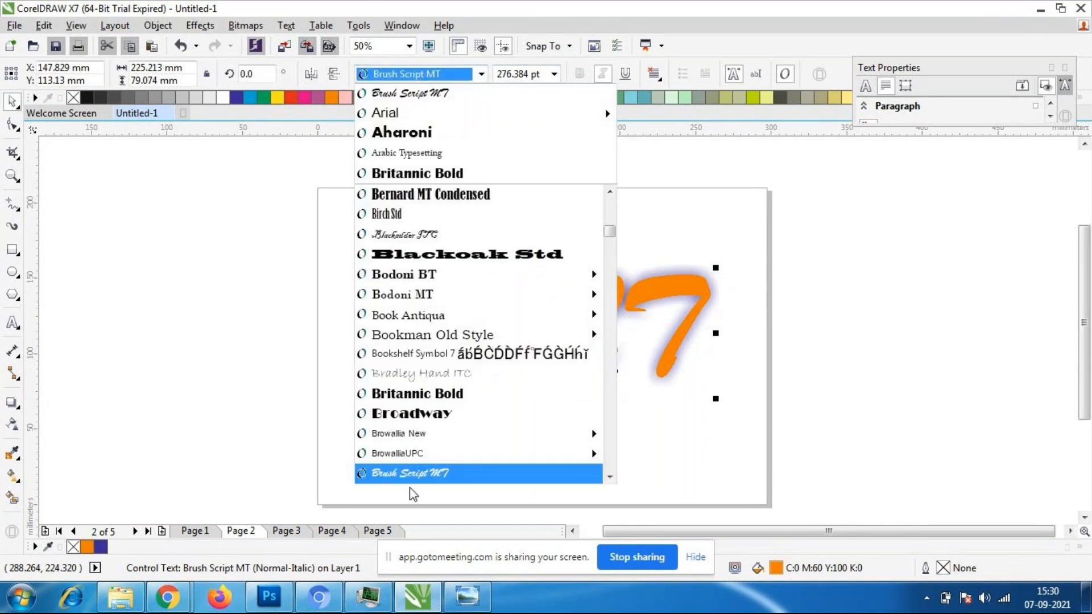
{"action": "left_click", "coordinate": [590, 410]}
- Scale the NICT text to about 209 by 60 mm and move it to the middle of the page
{"action": "left_click_drag", "start_coordinate": [568, 326], "coordinate": [432, 237]}
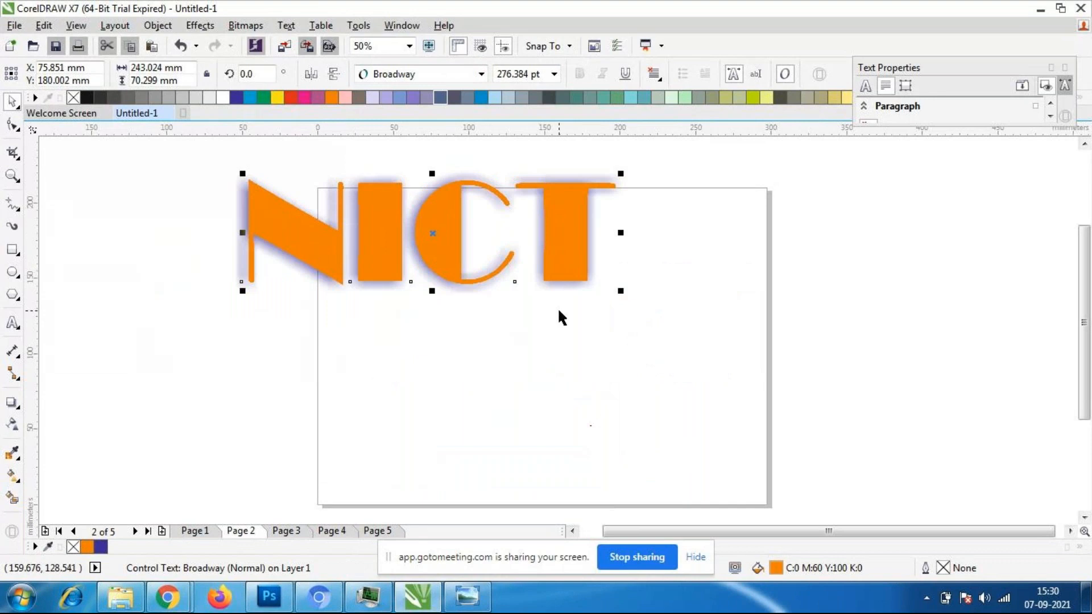
{"action": "left_click_drag", "start_coordinate": [620, 290], "coordinate": [557, 251]}
{"action": "left_click_drag", "start_coordinate": [455, 212], "coordinate": [546, 232]}
{"action": "left_click_drag", "start_coordinate": [461, 245], "coordinate": [502, 309]}
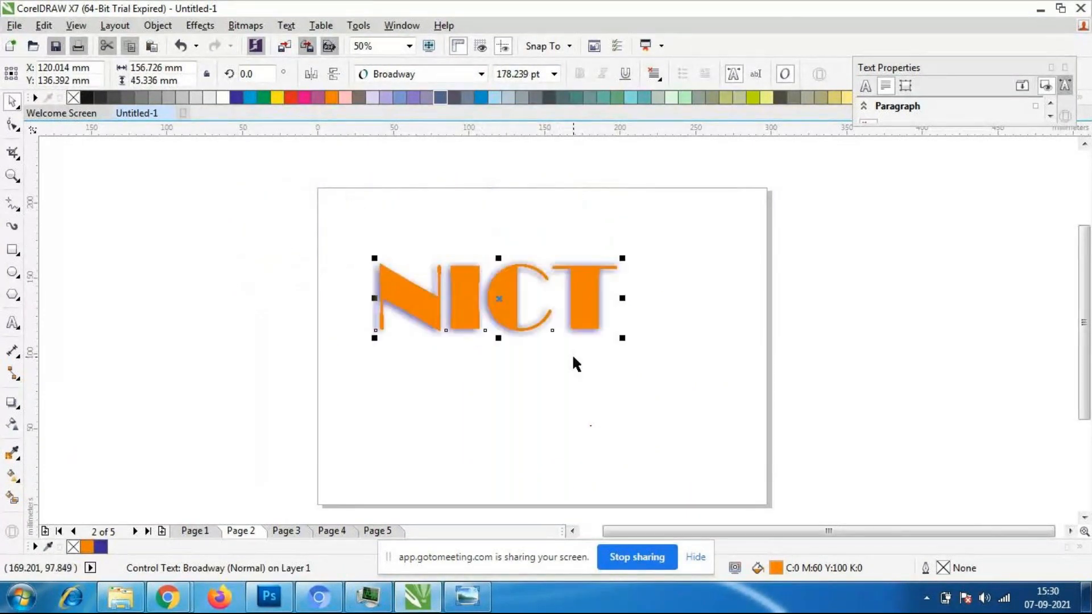
{"action": "left_click_drag", "start_coordinate": [620, 333], "coordinate": [703, 415]}
{"action": "left_click_drag", "start_coordinate": [569, 339], "coordinate": [570, 353]}
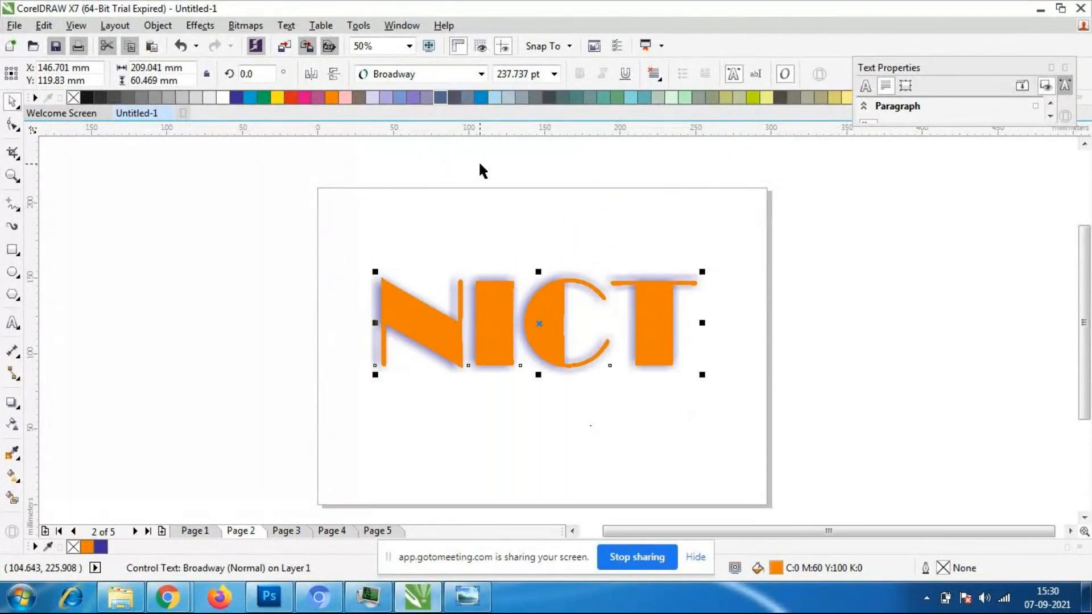
- Change the NICT drop shadow's colour to red
{"action": "left_click", "coordinate": [12, 402]}
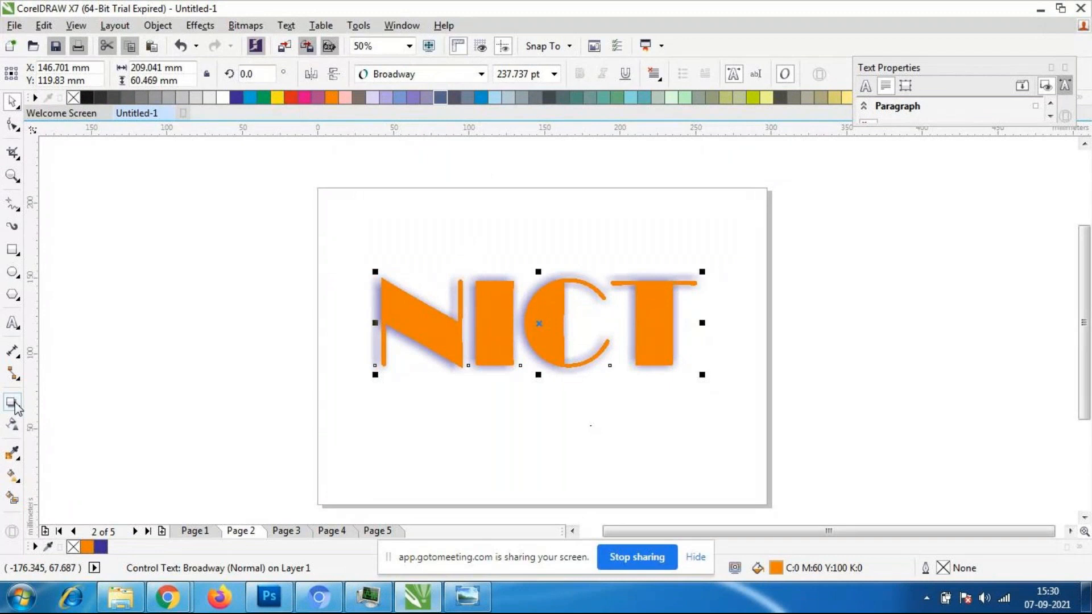
{"action": "left_click", "coordinate": [606, 73]}
{"action": "left_click", "coordinate": [622, 103]}
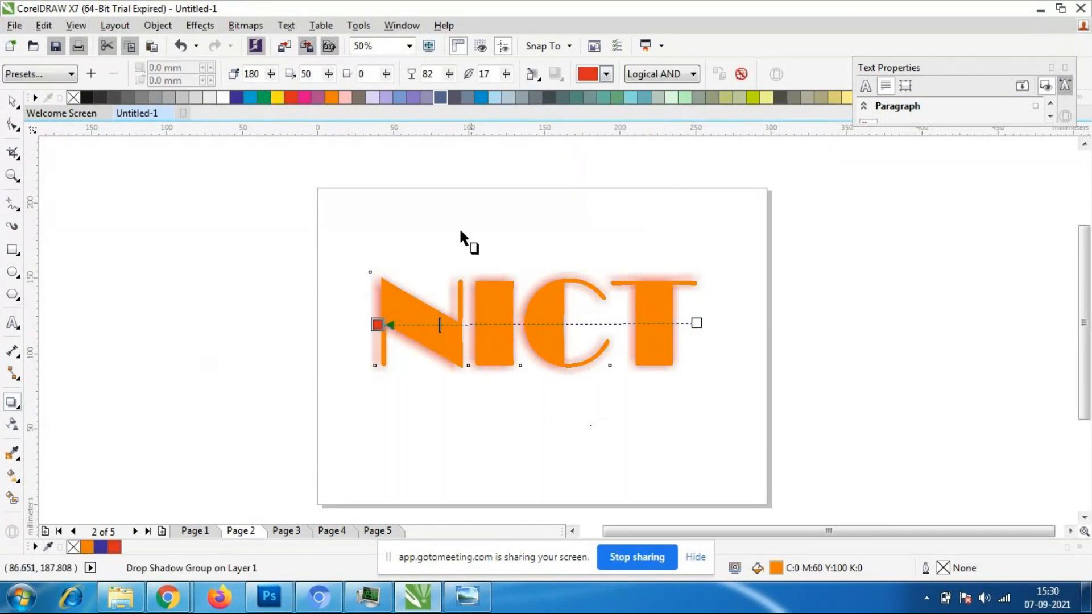
- Set the opacity of the NICT text's drop shadow to 100
{"action": "left_click", "coordinate": [449, 74]}
{"action": "left_click_drag", "start_coordinate": [451, 94], "coordinate": [569, 105]}
{"action": "left_click", "coordinate": [448, 74]}
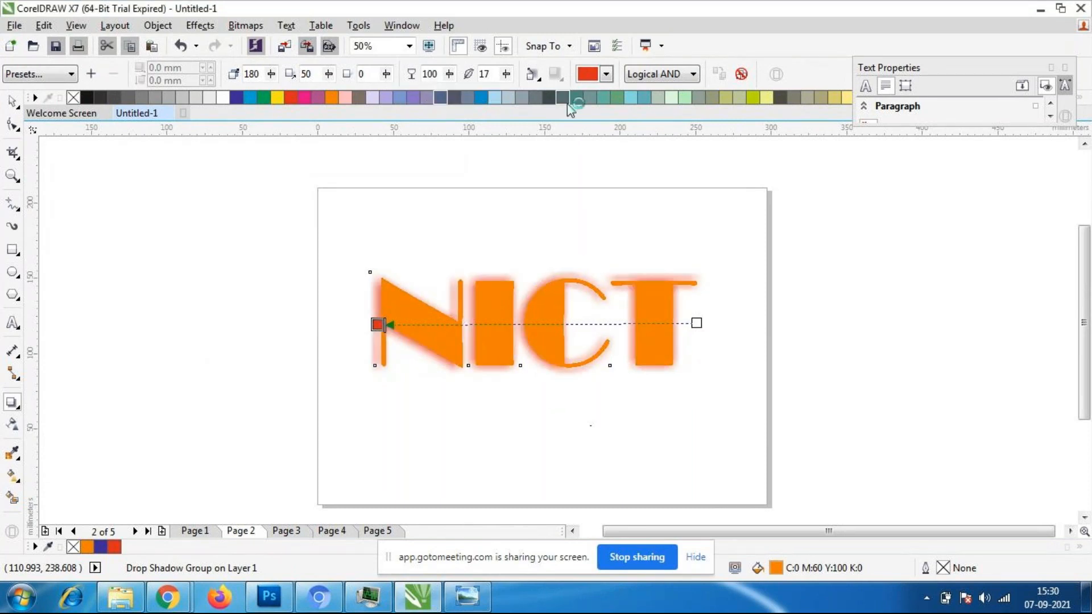
- Try different fade and stretch amounts on the NICT text's drop shadow
{"action": "left_click", "coordinate": [386, 74]}
{"action": "left_click_drag", "start_coordinate": [390, 95], "coordinate": [317, 93]}
{"action": "left_click", "coordinate": [386, 74]}
{"action": "left_click", "coordinate": [329, 74]}
{"action": "left_click", "coordinate": [329, 74]}
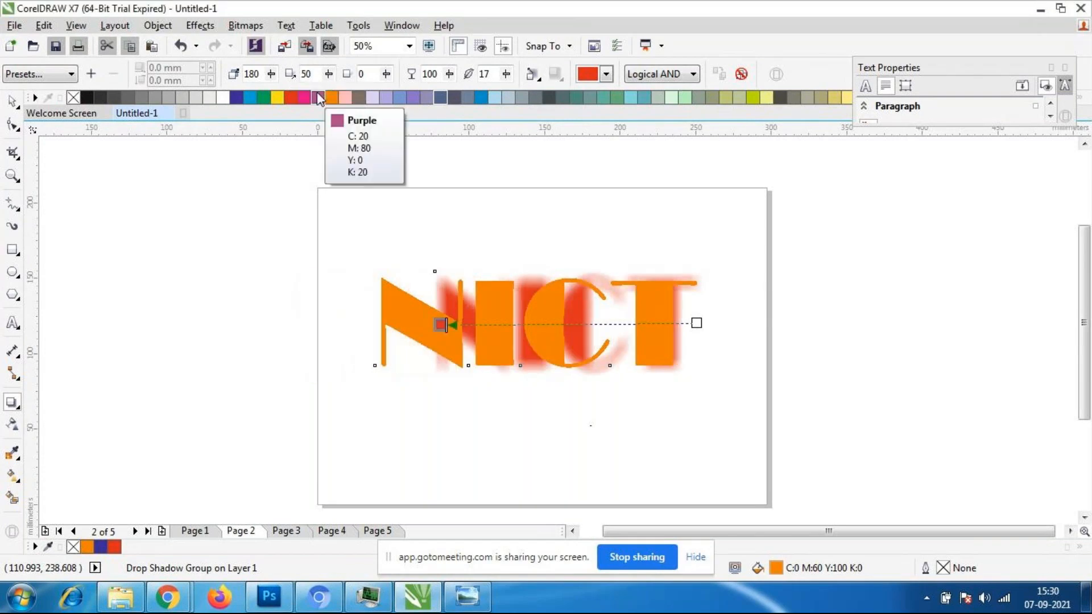
{"action": "left_click", "coordinate": [329, 74]}
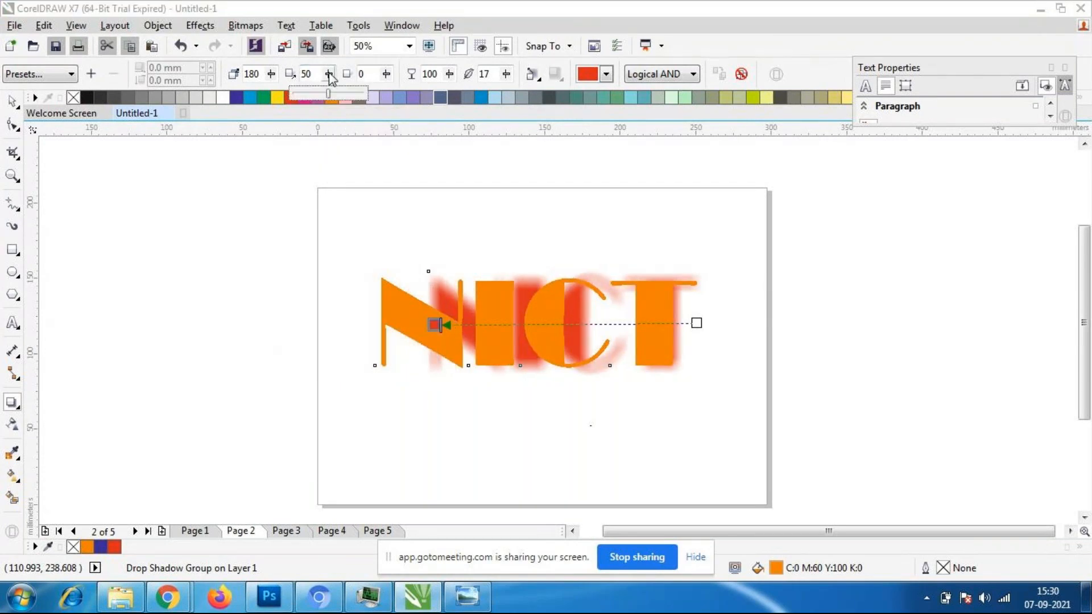
{"action": "left_click_drag", "start_coordinate": [330, 94], "coordinate": [342, 98]}
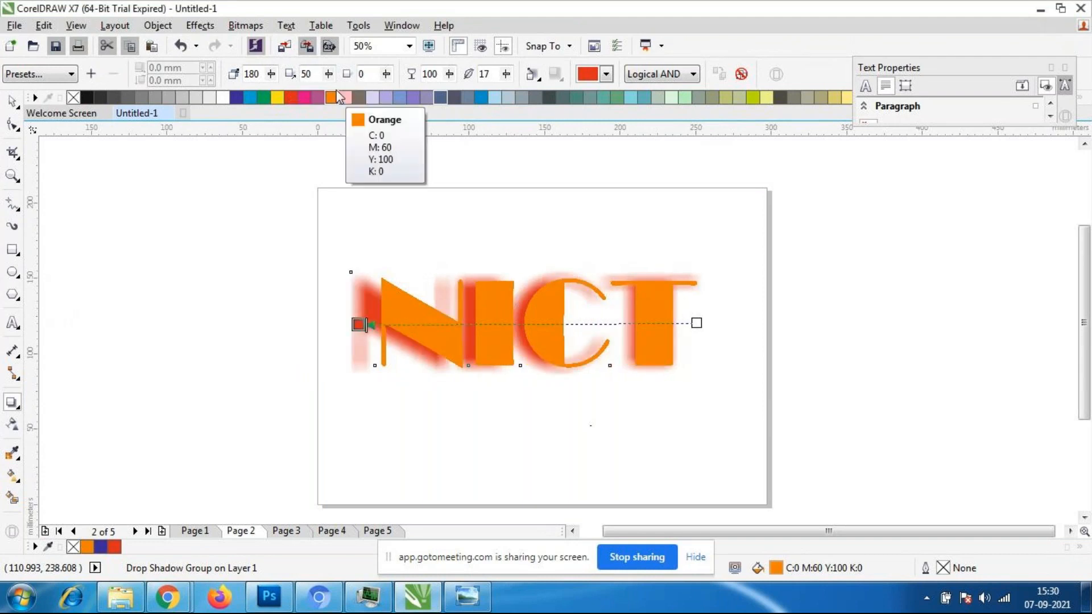
{"action": "left_click", "coordinate": [329, 74]}
{"action": "left_click_drag", "start_coordinate": [333, 99], "coordinate": [332, 99]}
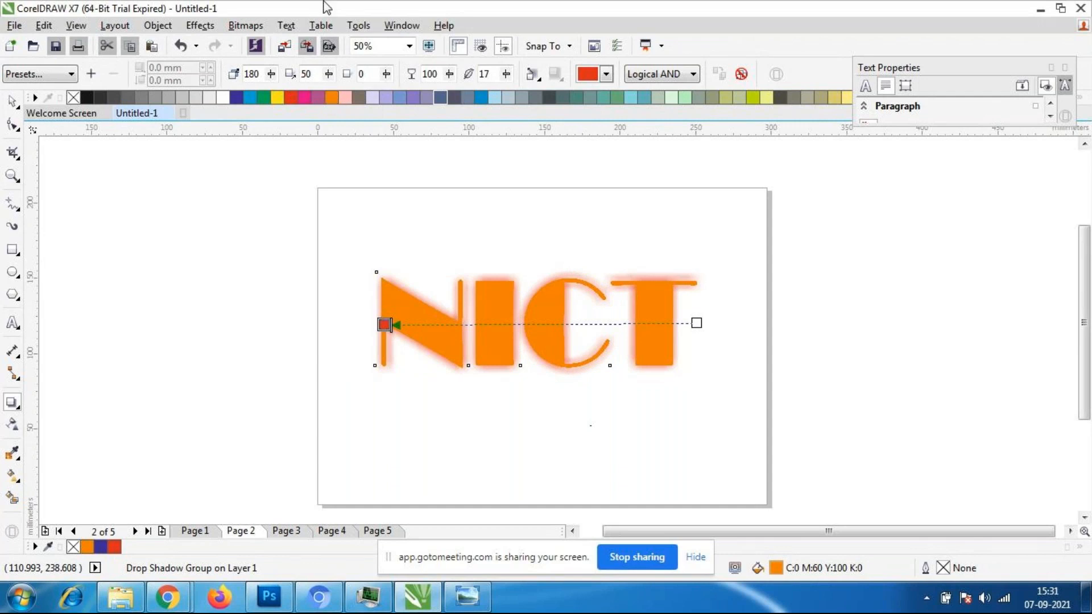
- Set the direction of the NICT drop shadow to 120 degrees
{"action": "scroll", "coordinate": [519, 260], "scroll_direction": "down", "scroll_amount": 1}
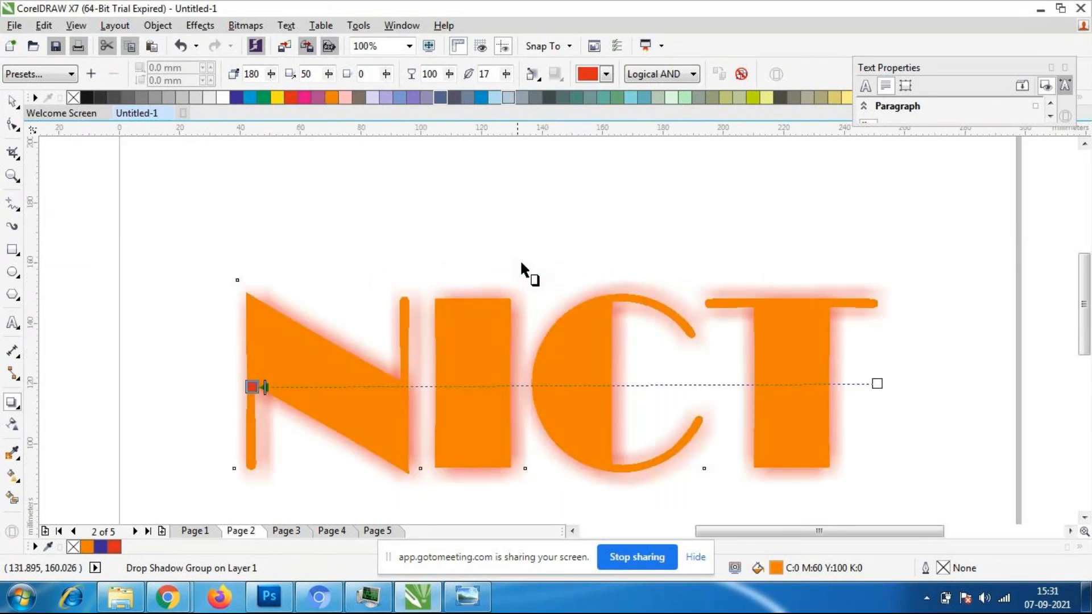
{"action": "mouse_move", "coordinate": [276, 76]}
{"action": "left_mouse_down"}
{"action": "mouse_move", "coordinate": [275, 107]}
{"action": "mouse_move", "coordinate": [301, 107]}
{"action": "left_mouse_up"}
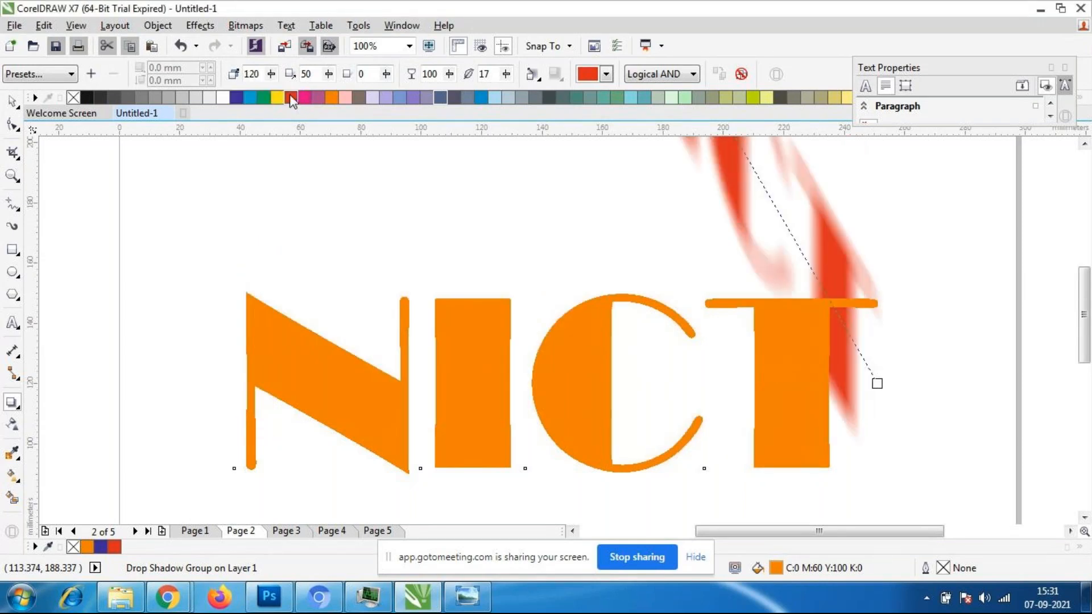
{"action": "scroll", "coordinate": [691, 327], "scroll_direction": "down", "scroll_amount": 2}
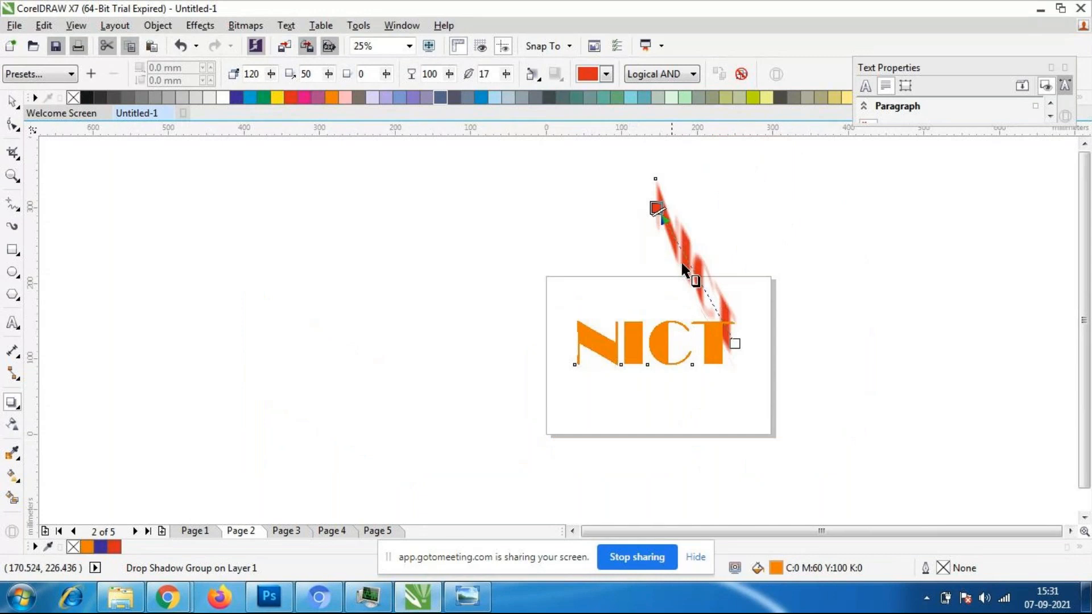
- Move the NICT drop shadow back behind the letters at a direction of 180 degrees, forming an even glow
{"action": "left_click_drag", "start_coordinate": [657, 210], "coordinate": [568, 344]}
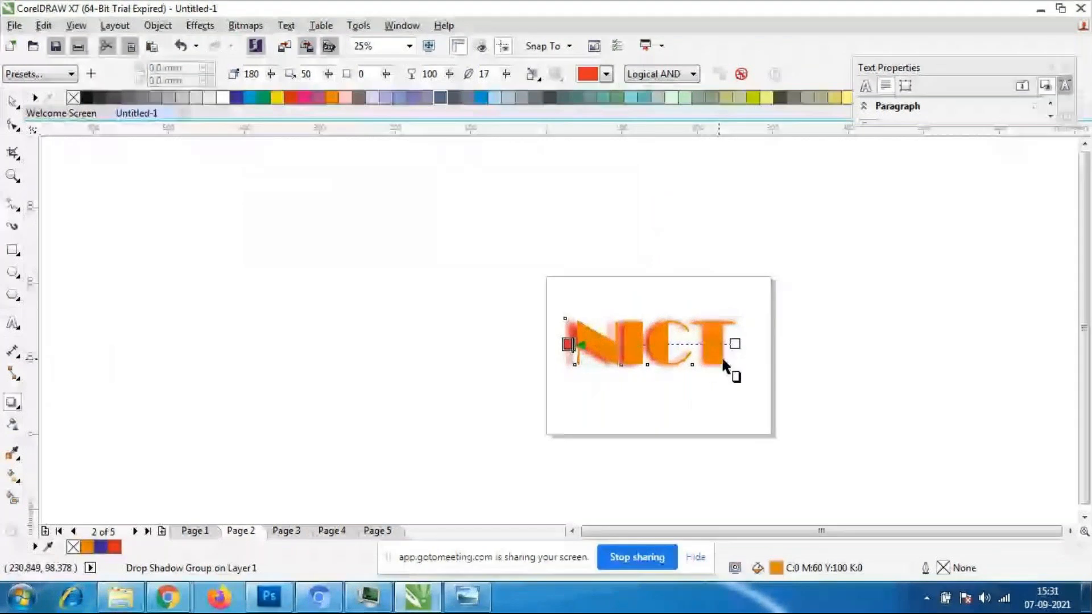
{"action": "scroll", "coordinate": [723, 359], "scroll_direction": "up", "scroll_amount": 1}
{"action": "left_click_drag", "start_coordinate": [517, 361], "coordinate": [532, 358]}
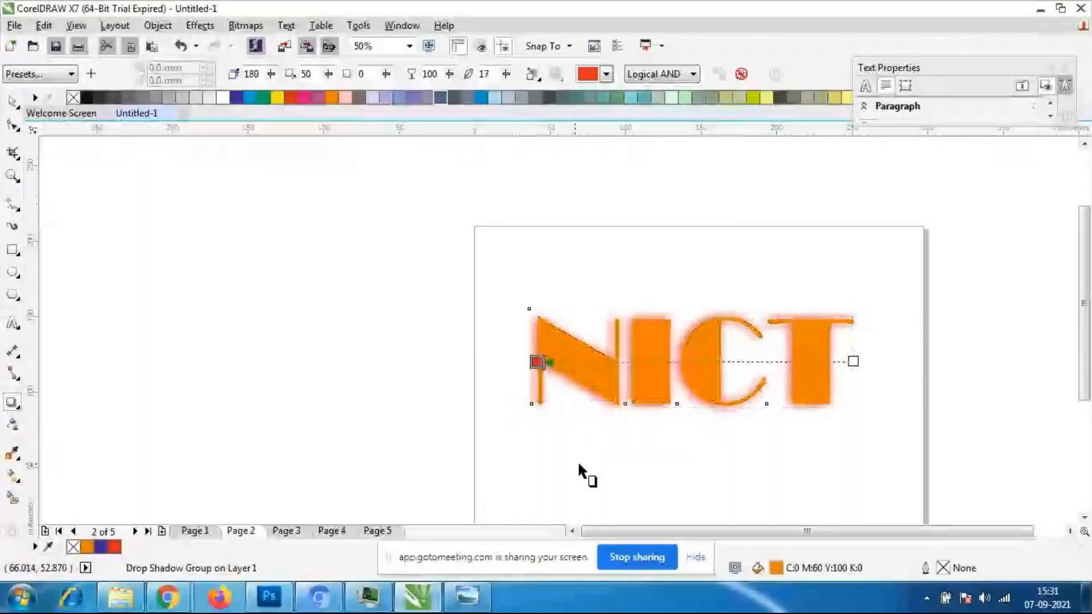
{"action": "scroll", "coordinate": [439, 296], "scroll_direction": "down", "scroll_amount": 1}
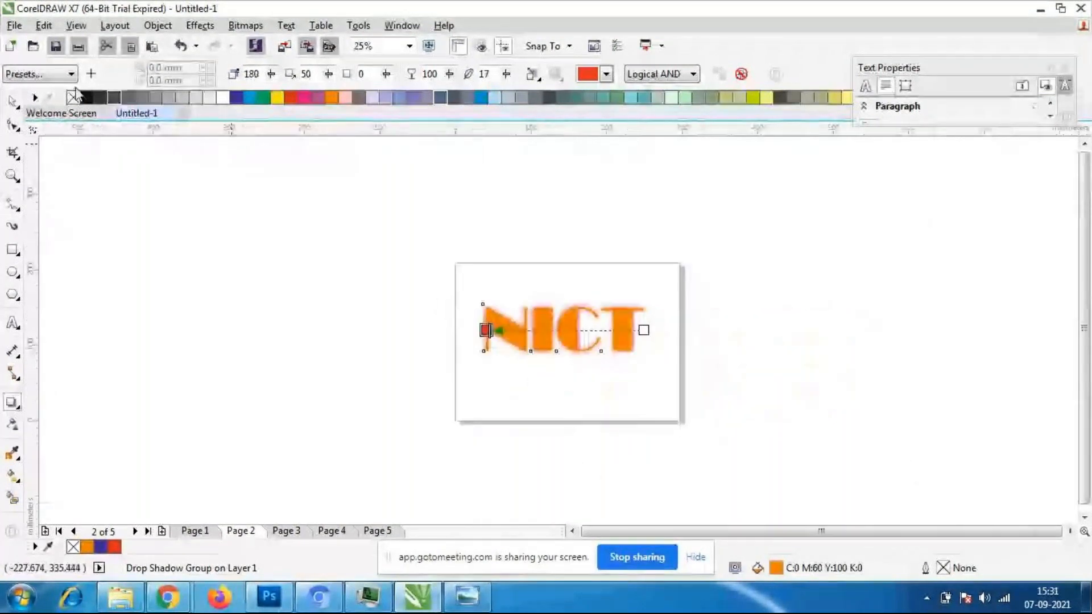
- Select the NICT text alone, fill it with blue and deselect it
{"action": "left_click", "coordinate": [13, 101]}
{"action": "left_click", "coordinate": [67, 210]}
{"action": "scroll", "coordinate": [527, 345], "scroll_direction": "up", "scroll_amount": 1}
{"action": "left_click", "coordinate": [525, 342]}
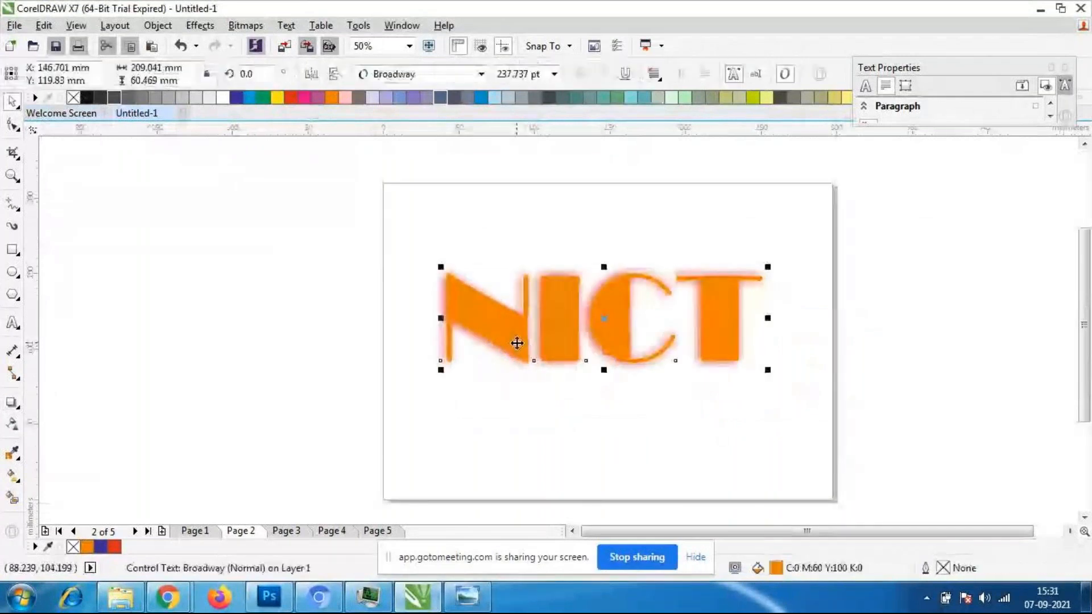
{"action": "left_click", "coordinate": [734, 469]}
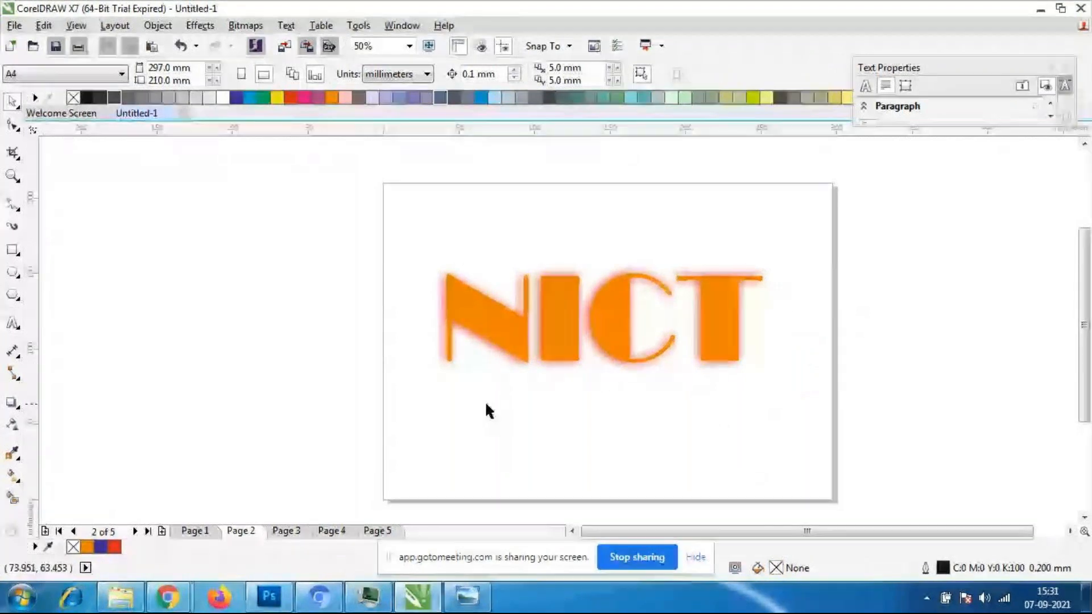
{"action": "left_click", "coordinate": [559, 337]}
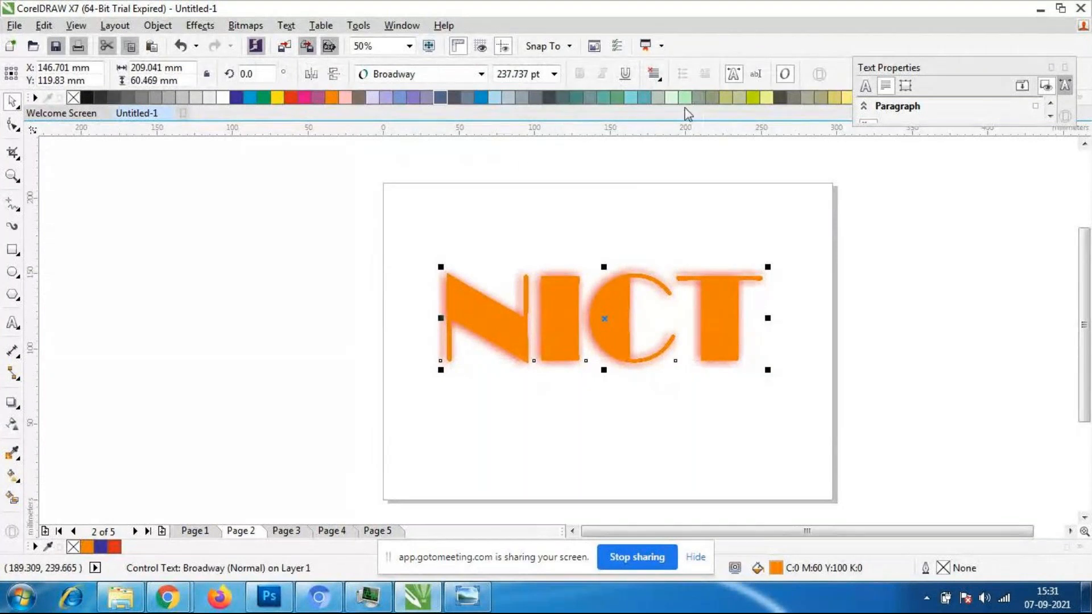
{"action": "left_click", "coordinate": [237, 97]}
{"action": "left_click", "coordinate": [525, 487]}
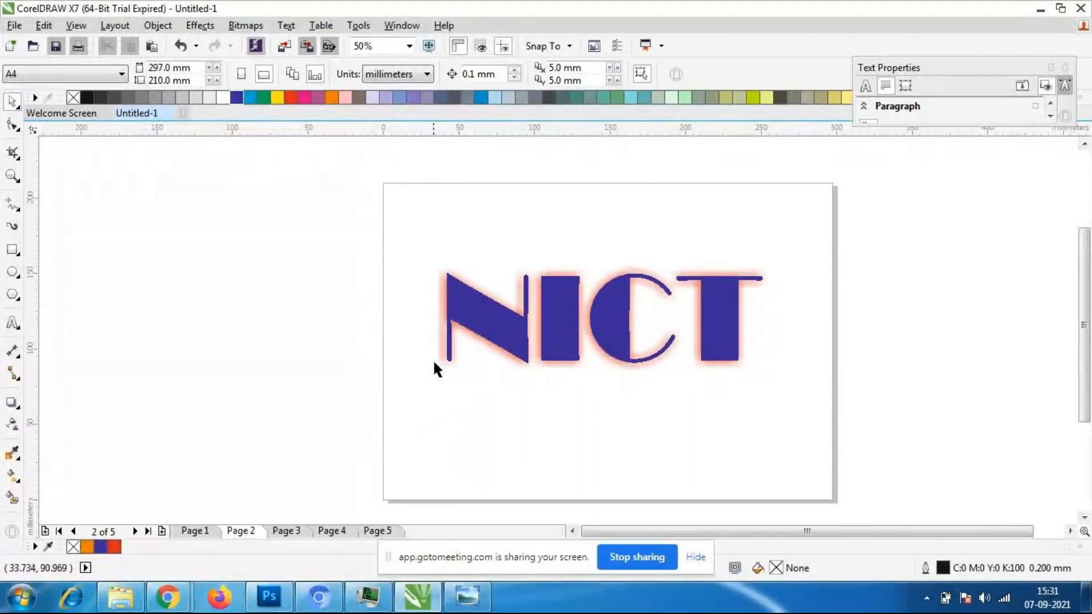
- Move the blue NICT text with its shadow to the upper-left area of the page
{"action": "scroll", "coordinate": [603, 359], "scroll_direction": "down", "scroll_amount": 1}
{"action": "scroll", "coordinate": [597, 363], "scroll_direction": "up", "scroll_amount": 1}
{"action": "scroll", "coordinate": [603, 367], "scroll_direction": "down", "scroll_amount": 1}
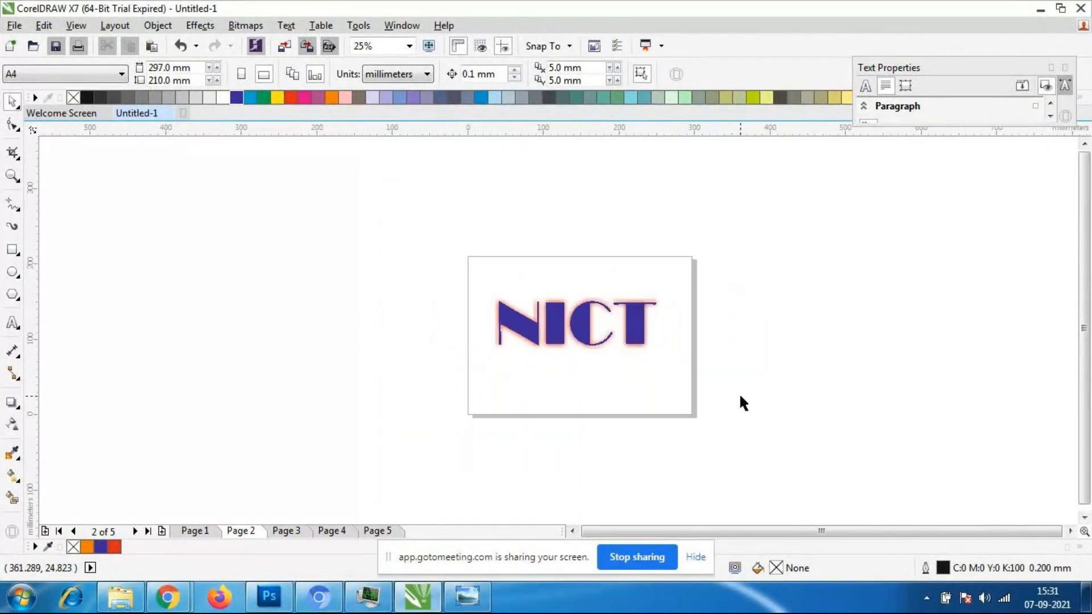
{"action": "scroll", "coordinate": [722, 384], "scroll_direction": "up", "scroll_amount": 1}
{"action": "scroll", "coordinate": [618, 352], "scroll_direction": "down", "scroll_amount": 1}
{"action": "scroll", "coordinate": [617, 352], "scroll_direction": "up", "scroll_amount": 1}
{"action": "scroll", "coordinate": [623, 355], "scroll_direction": "down", "scroll_amount": 1}
{"action": "left_click", "coordinate": [564, 343]}
{"action": "left_click_drag", "start_coordinate": [563, 343], "coordinate": [543, 327]}
{"action": "scroll", "coordinate": [526, 273], "scroll_direction": "up", "scroll_amount": 1}
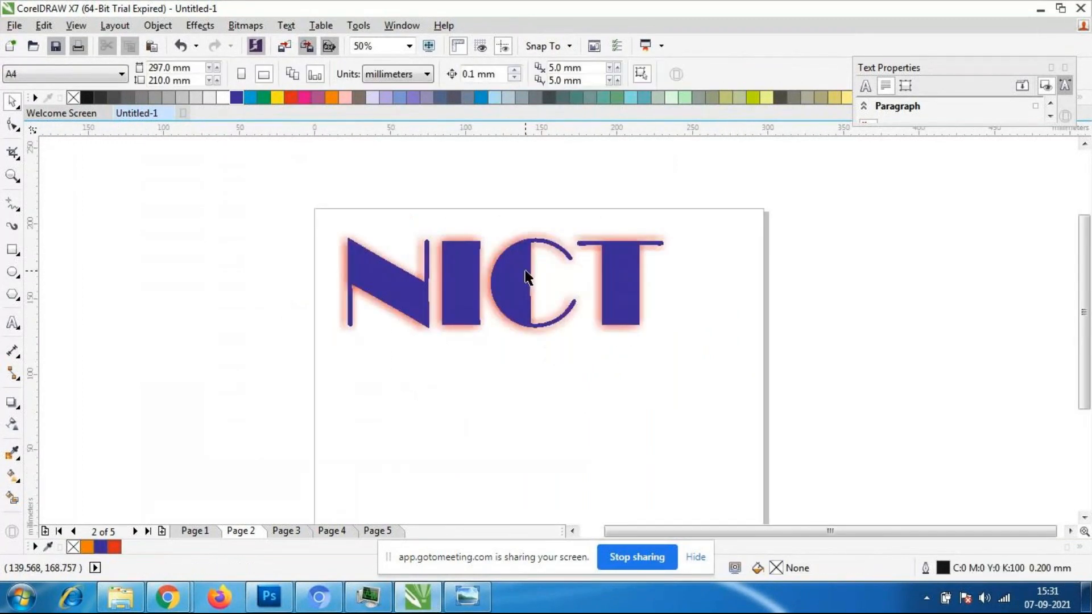
- Draw a nine-point complex star of about 226 by 171 mm below the NICT text
{"action": "left_click", "coordinate": [8, 295]}
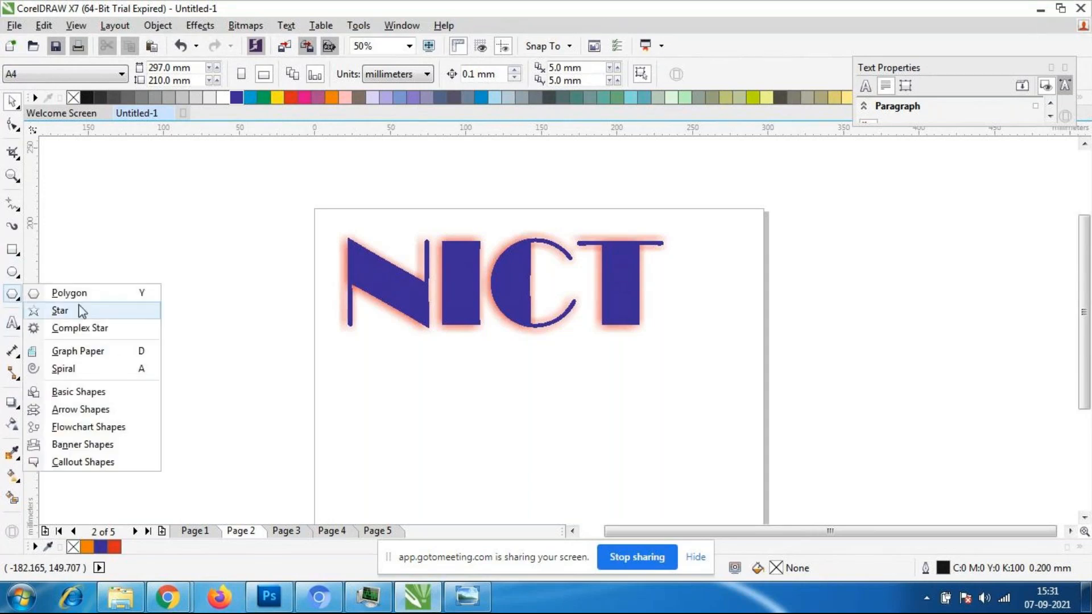
{"action": "left_click", "coordinate": [80, 326]}
{"action": "scroll", "coordinate": [97, 254], "scroll_direction": "down", "scroll_amount": 1}
{"action": "left_click_drag", "start_coordinate": [257, 295], "coordinate": [428, 423]}
{"action": "scroll", "coordinate": [397, 375], "scroll_direction": "down", "scroll_amount": 1}
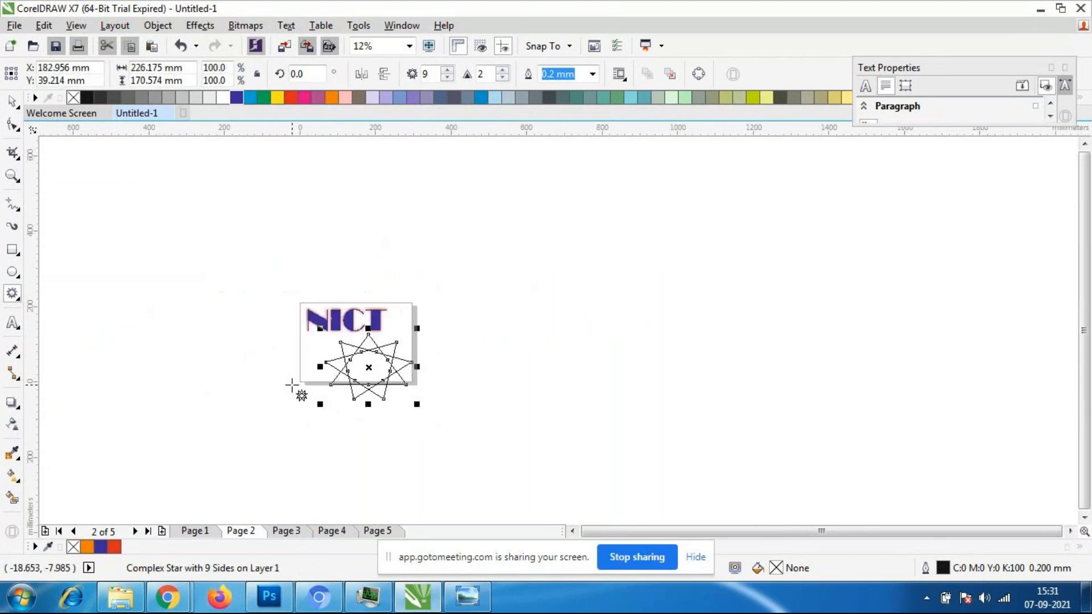
{"action": "scroll", "coordinate": [289, 383], "scroll_direction": "up", "scroll_amount": 1}
- Scale the complex star to about 150 by 113 mm and move it onto the page below NICT
{"action": "left_click", "coordinate": [21, 101]}
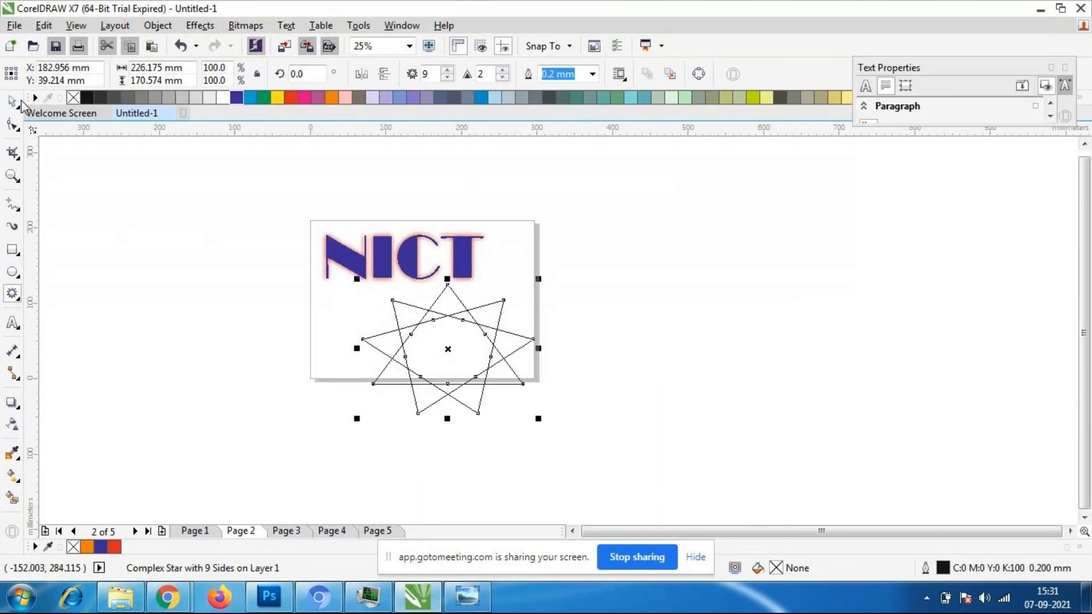
{"action": "scroll", "coordinate": [468, 350], "scroll_direction": "up", "scroll_amount": 2}
{"action": "scroll", "coordinate": [483, 380], "scroll_direction": "down", "scroll_amount": 2}
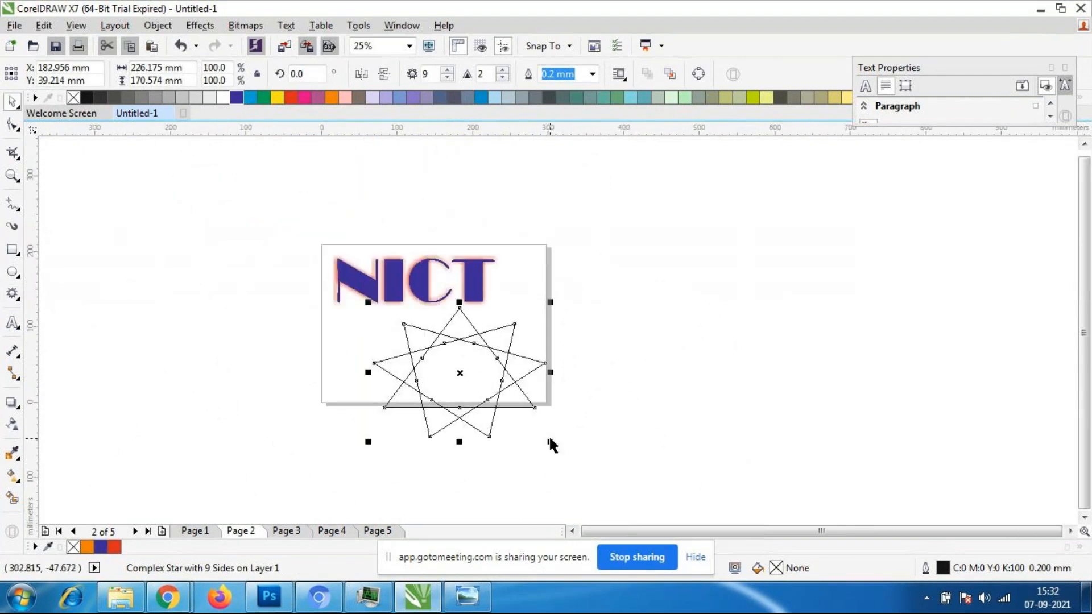
{"action": "left_click_drag", "start_coordinate": [549, 441], "coordinate": [493, 399]}
{"action": "left_click_drag", "start_coordinate": [426, 364], "coordinate": [456, 387]}
{"action": "left_click", "coordinate": [476, 427]}
{"action": "scroll", "coordinate": [477, 425], "scroll_direction": "up", "scroll_amount": 1}
- Fill the complex star with red and keep it selected
{"action": "left_click", "coordinate": [462, 373]}
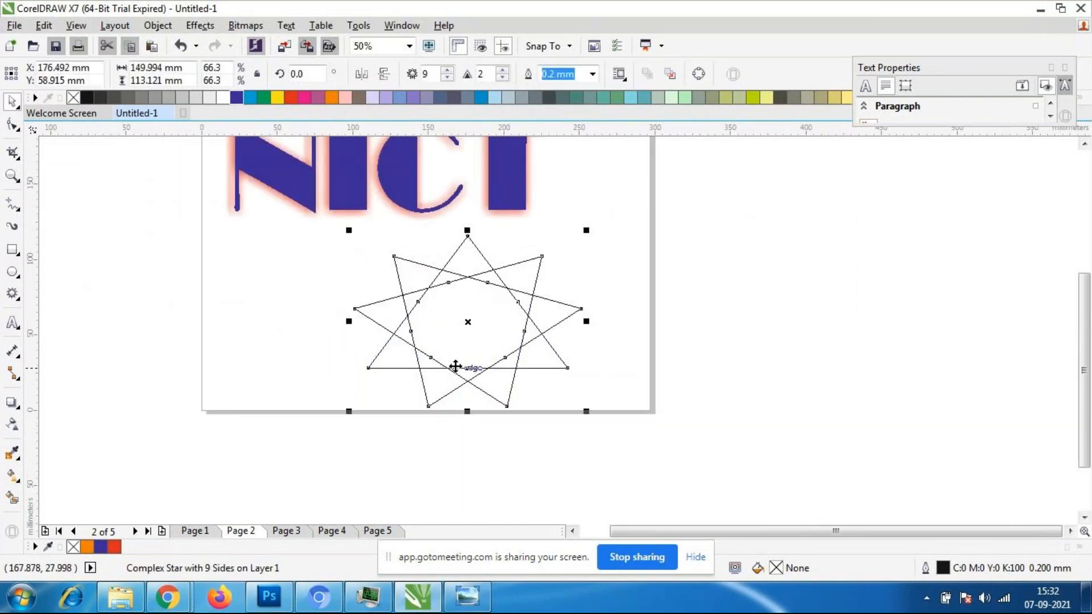
{"action": "left_click", "coordinate": [291, 97]}
{"action": "left_click", "coordinate": [555, 256]}
{"action": "left_click", "coordinate": [475, 341]}
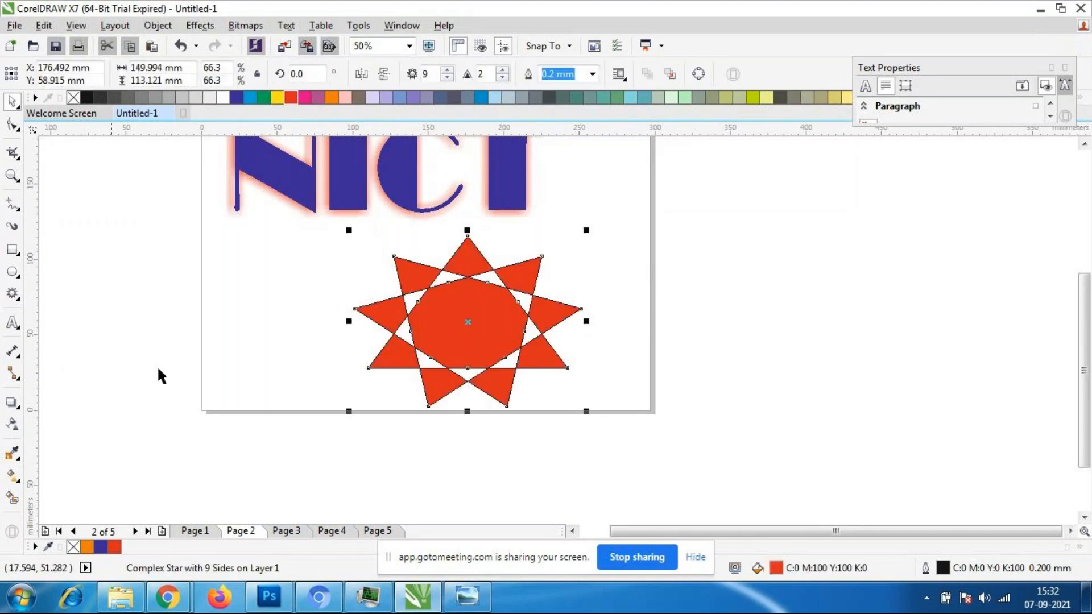
- Apply a drop shadow to the red star, cast from its right edge to its left edge
{"action": "left_click", "coordinate": [11, 403]}
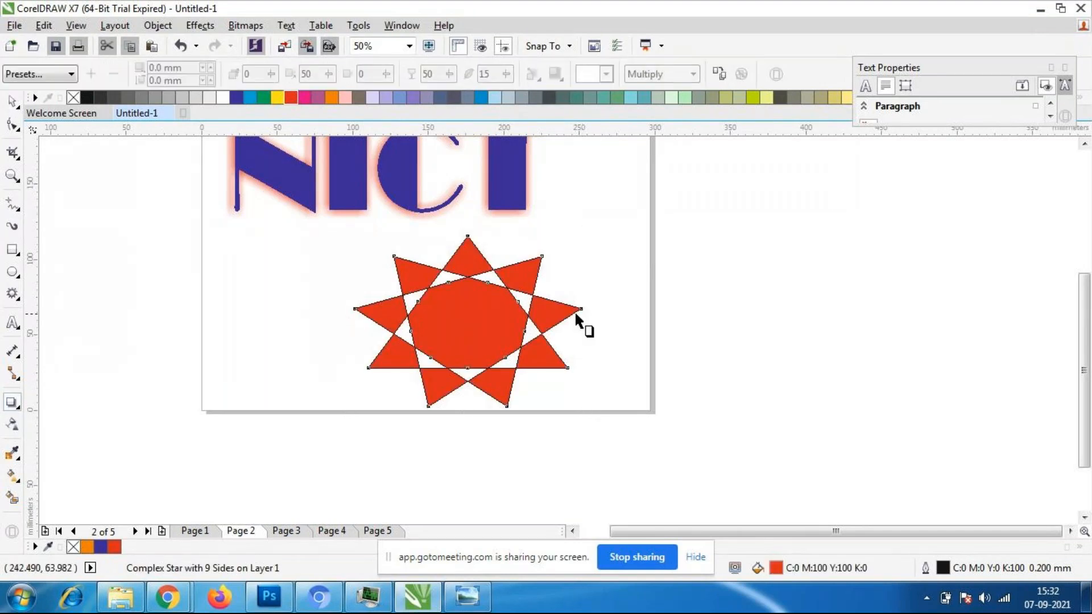
{"action": "left_click_drag", "start_coordinate": [580, 320], "coordinate": [346, 328]}
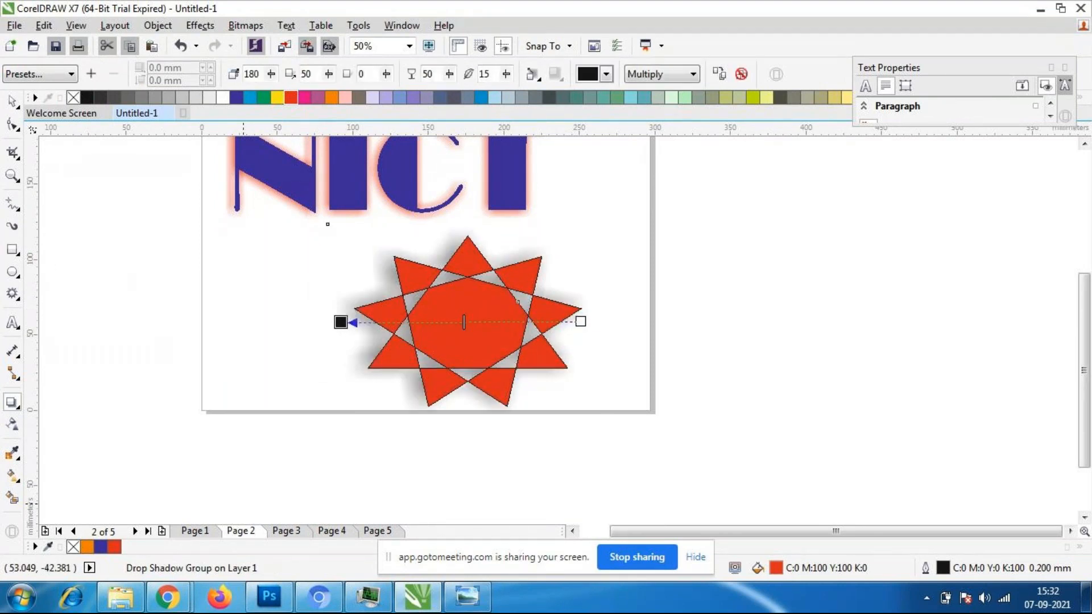
- Switch to the GoToMeeting page in Chrome, look through the participants and return to CorelDRAW
{"action": "mouse_move", "coordinate": [167, 597]}
{"action": "left_click", "coordinate": [135, 512]}
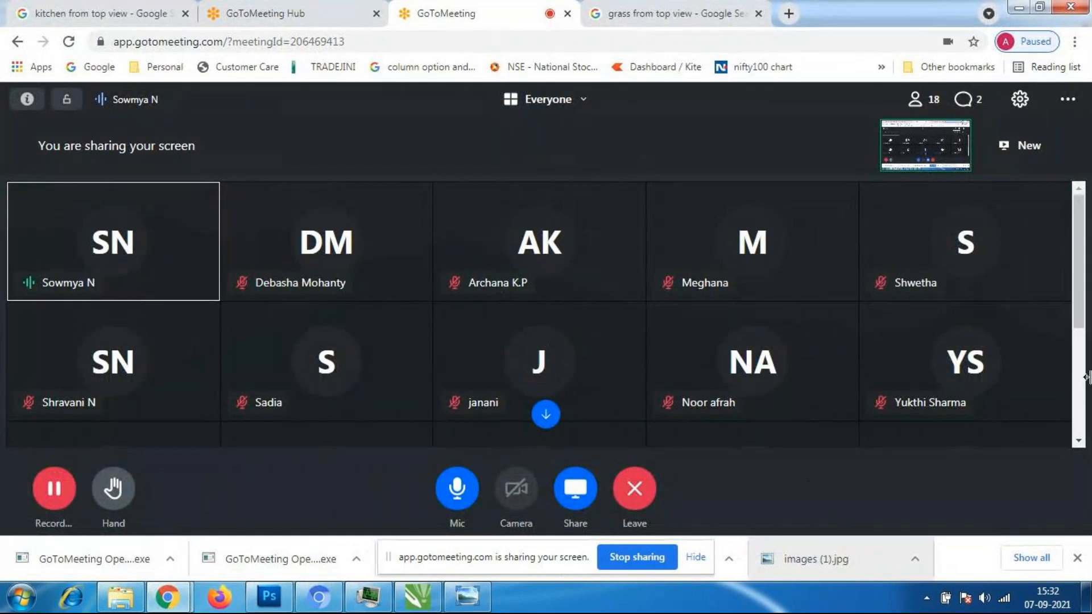
{"action": "left_click_drag", "start_coordinate": [1081, 323], "coordinate": [1079, 427]}
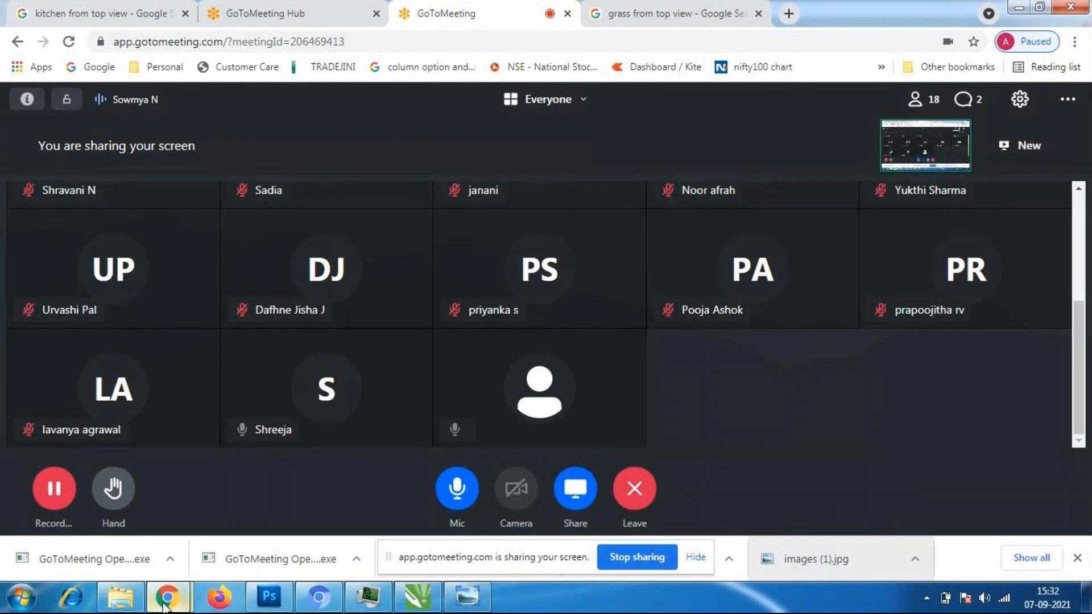
{"action": "left_click", "coordinate": [426, 601]}
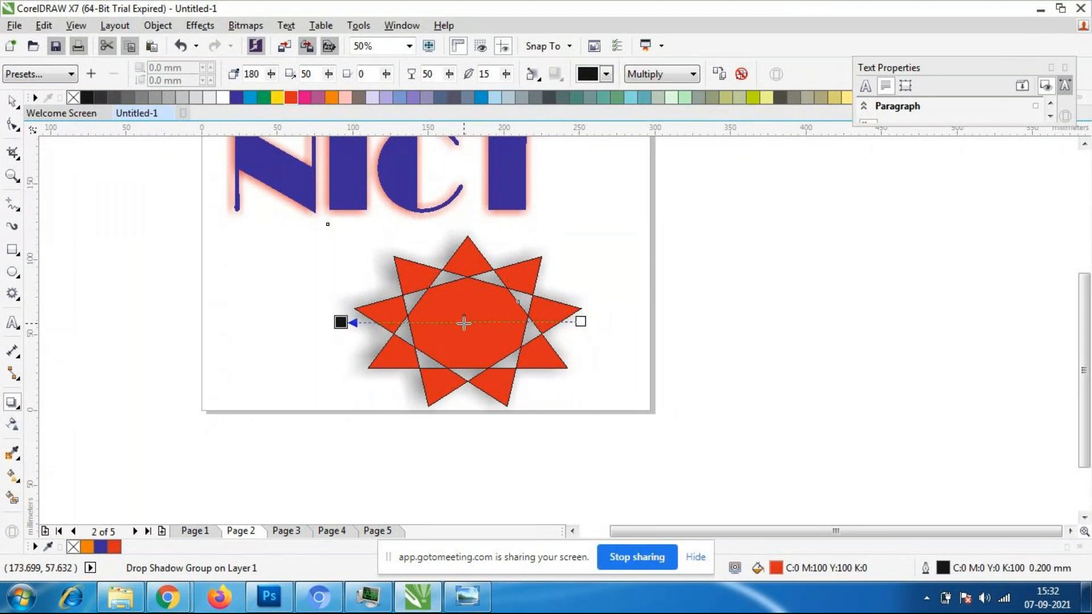
- Try moving the star's shadow to its right and back, and undo everything including the shadow itself
{"action": "left_click_drag", "start_coordinate": [464, 323], "coordinate": [776, 332]}
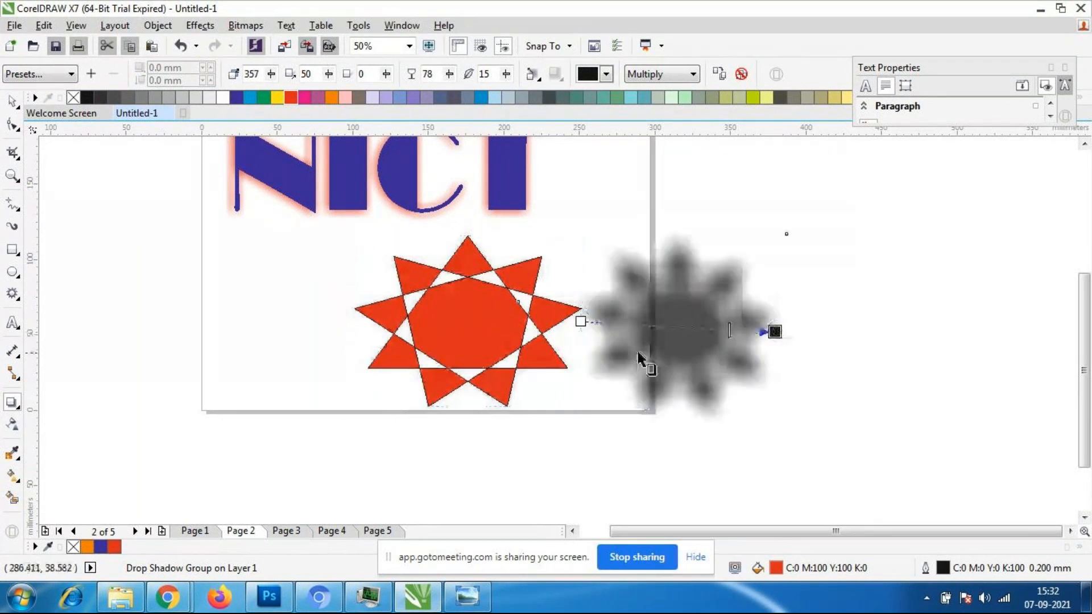
{"action": "left_click_drag", "start_coordinate": [775, 331], "coordinate": [360, 312]}
{"action": "key", "text": "ctrl+z"}
{"action": "key", "text": "ctrl+z"}
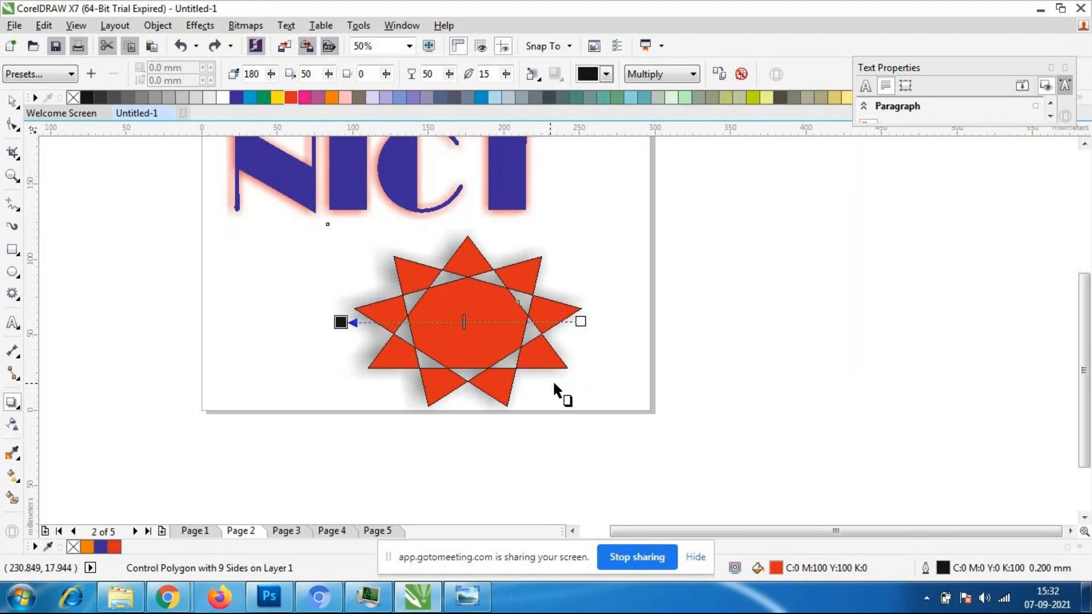
{"action": "key", "text": "ctrl+z"}
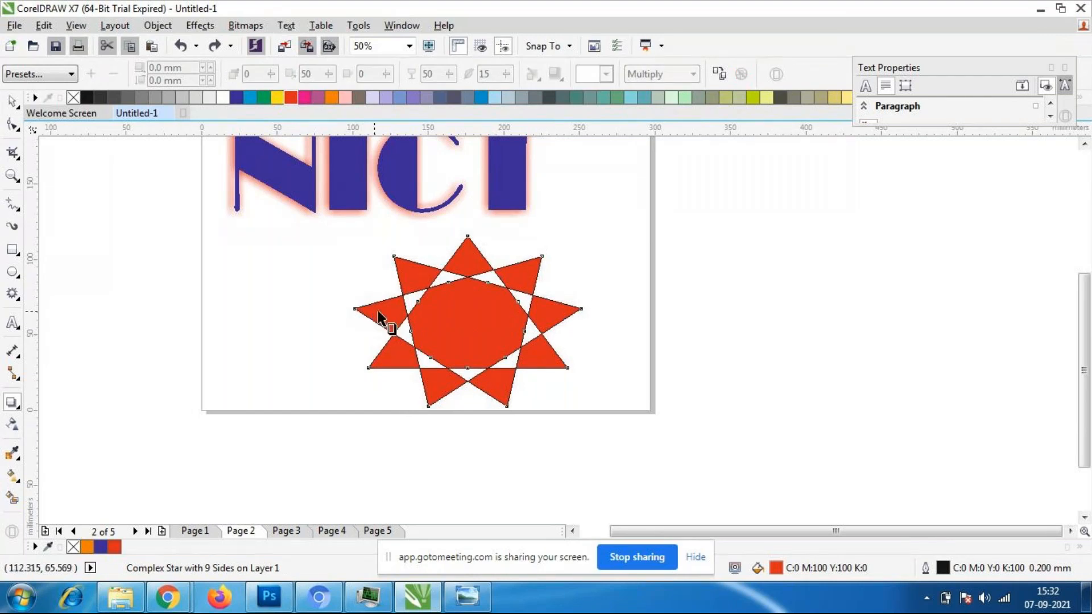
- Try star shadows cast from left to right, top to bottom and bottom to top, undoing each one
{"action": "left_click_drag", "start_coordinate": [355, 320], "coordinate": [592, 325]}
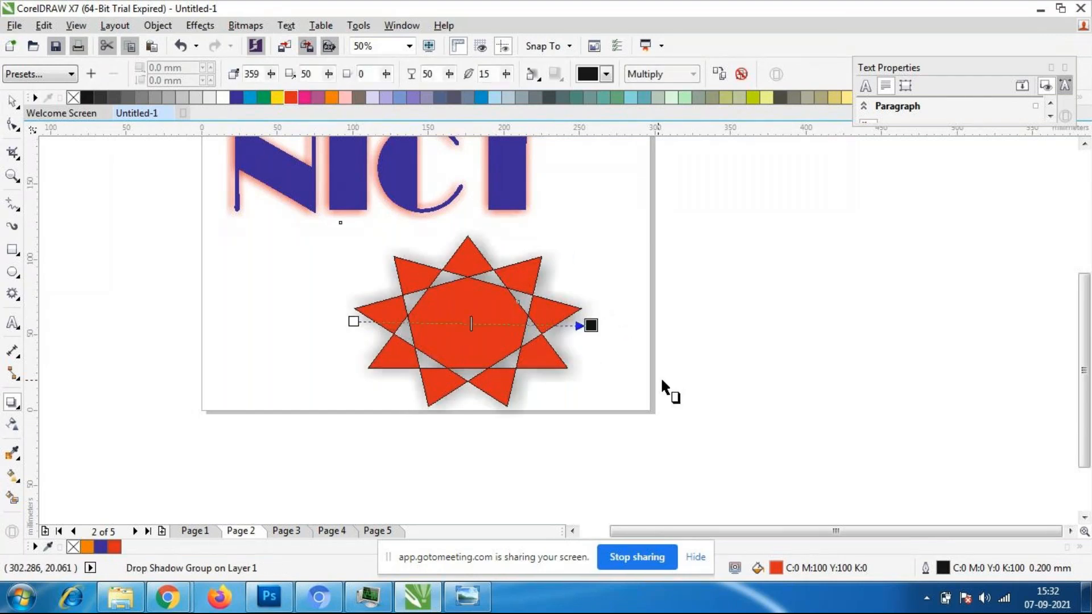
{"action": "key", "text": "ctrl+z"}
{"action": "left_click_drag", "start_coordinate": [465, 239], "coordinate": [461, 408]}
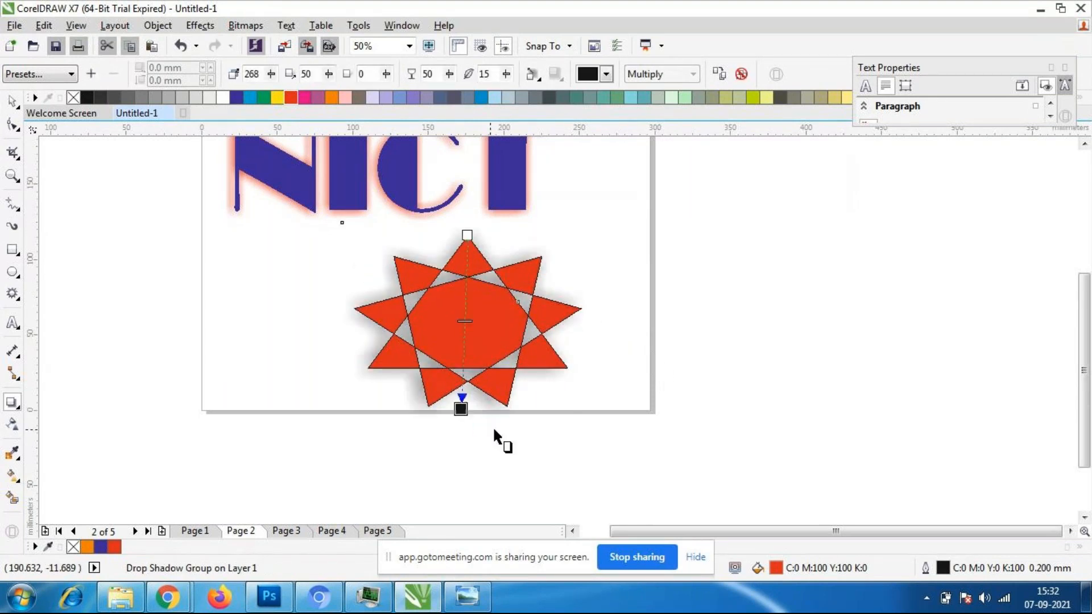
{"action": "key", "text": "ctrl+z"}
{"action": "left_click_drag", "start_coordinate": [467, 406], "coordinate": [469, 242]}
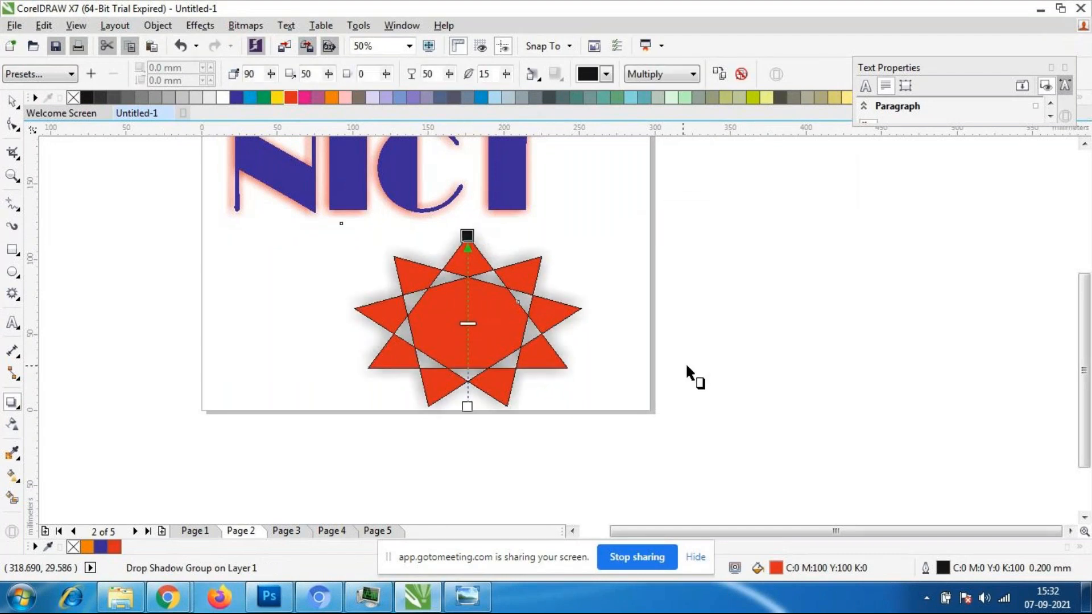
{"action": "key", "text": "ctrl+z"}
- Cast the star's drop shadow from its right tip to its left tip and colour the shadow blue
{"action": "left_click_drag", "start_coordinate": [581, 316], "coordinate": [364, 313]}
{"action": "left_click", "coordinate": [606, 74]}
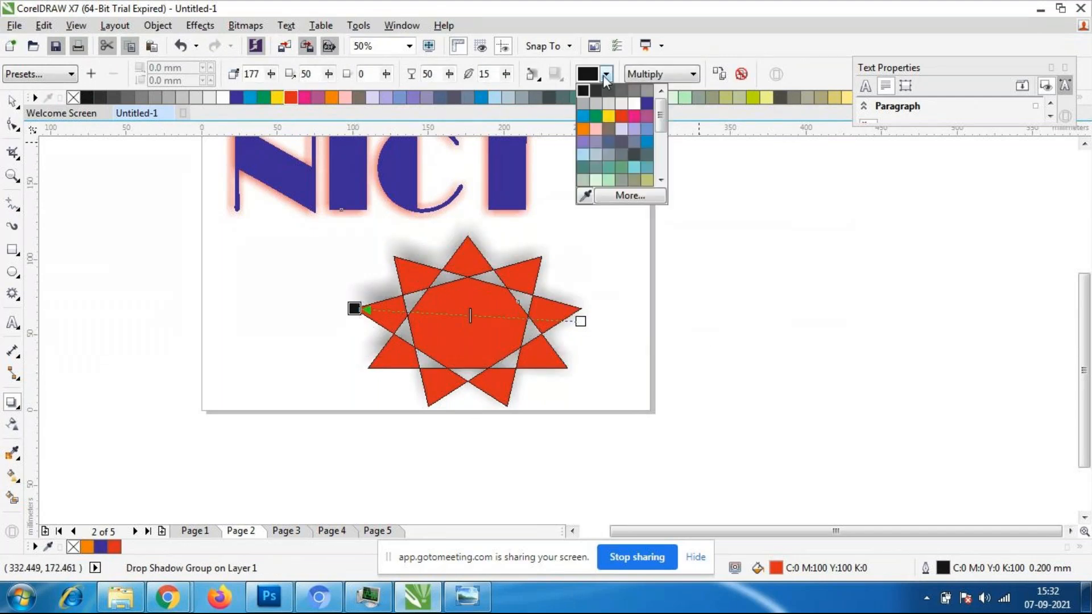
{"action": "left_click", "coordinate": [584, 116]}
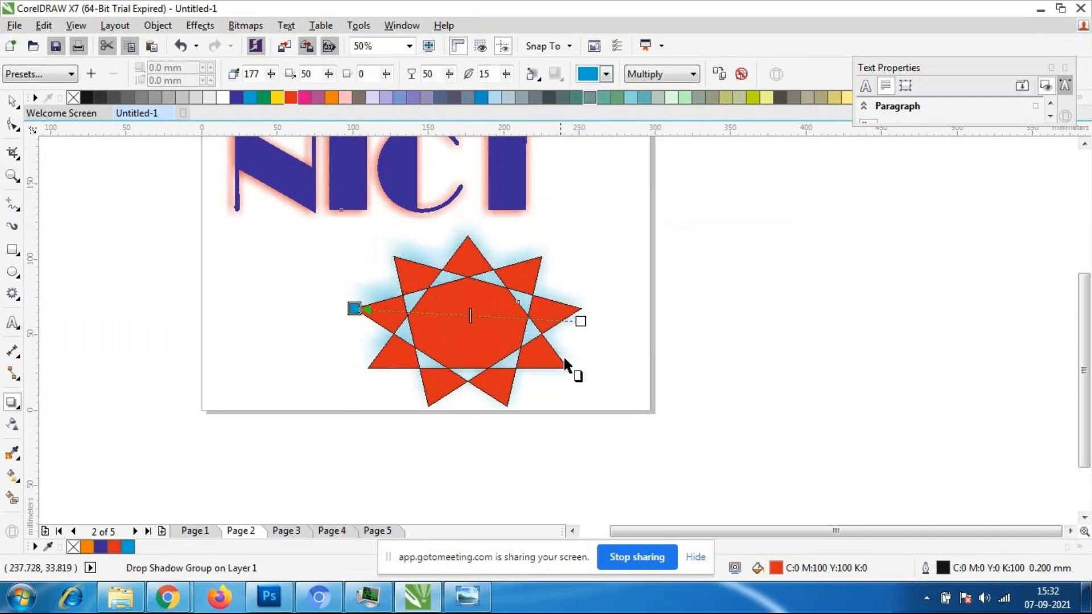
- Set the star shadow's direction to 176 and adjust its opacity, trying 31 before settling on 83
{"action": "left_click_drag", "start_coordinate": [470, 323], "coordinate": [434, 315]}
{"action": "scroll", "coordinate": [442, 236], "scroll_direction": "up", "scroll_amount": 2}
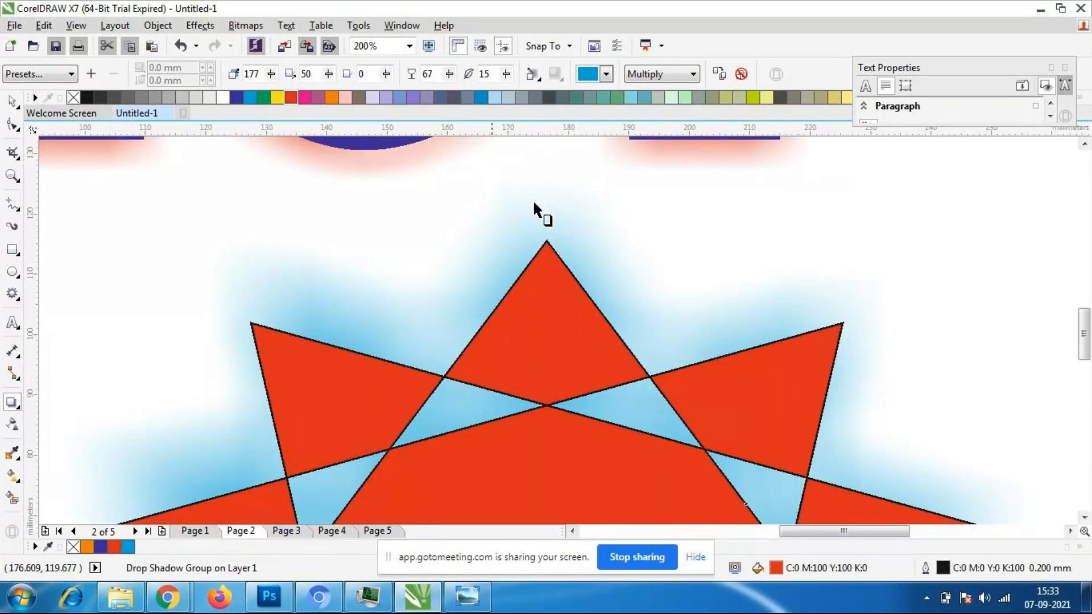
{"action": "left_click", "coordinate": [271, 77]}
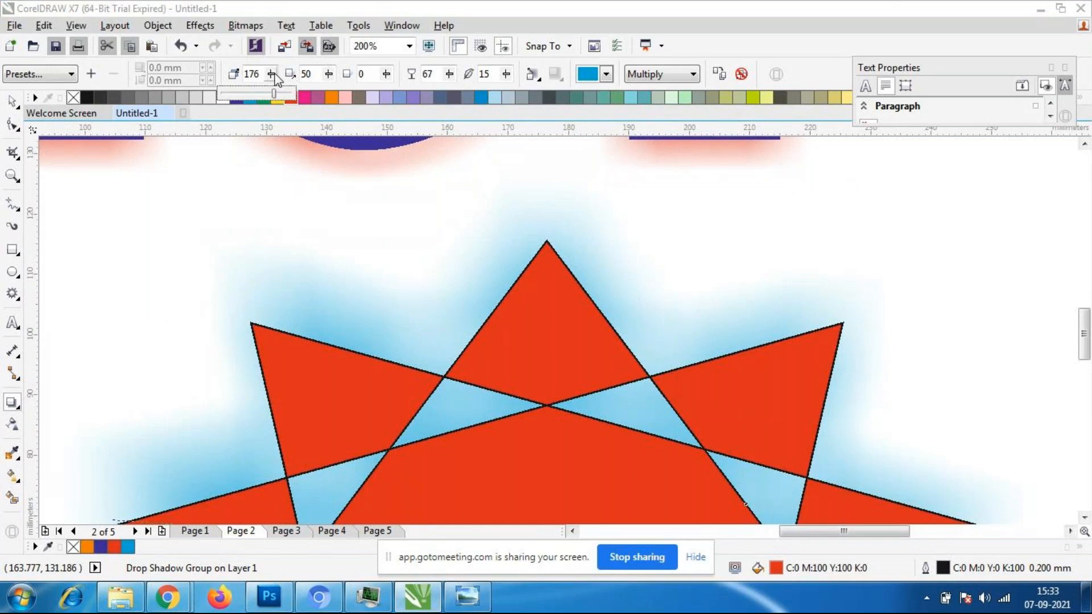
{"action": "left_click", "coordinate": [329, 80]}
{"action": "left_click", "coordinate": [448, 74]}
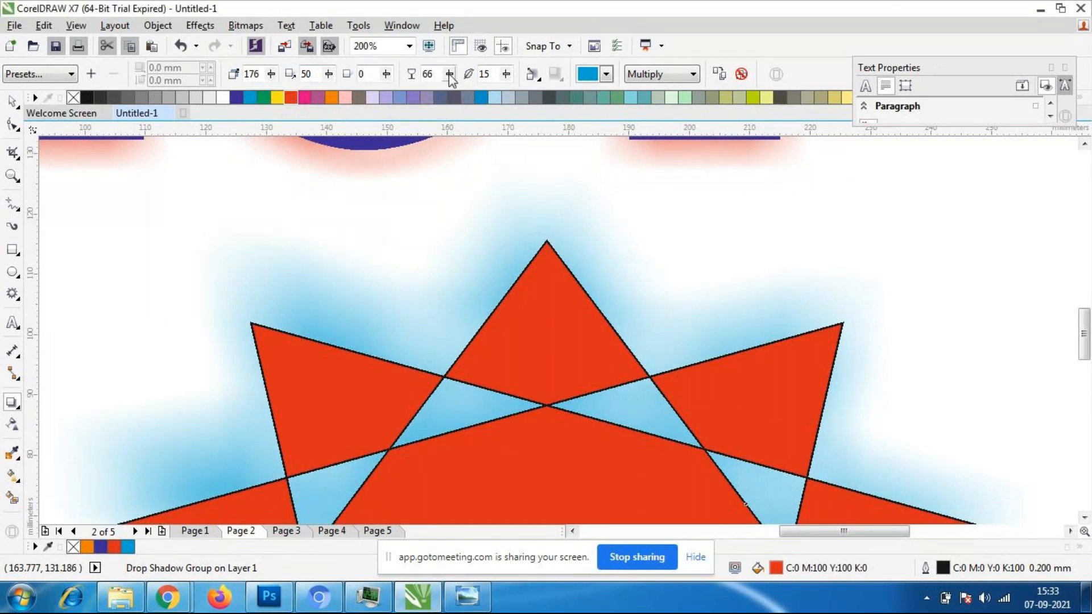
{"action": "left_click_drag", "start_coordinate": [449, 80], "coordinate": [421, 91]}
{"action": "left_click", "coordinate": [449, 81]}
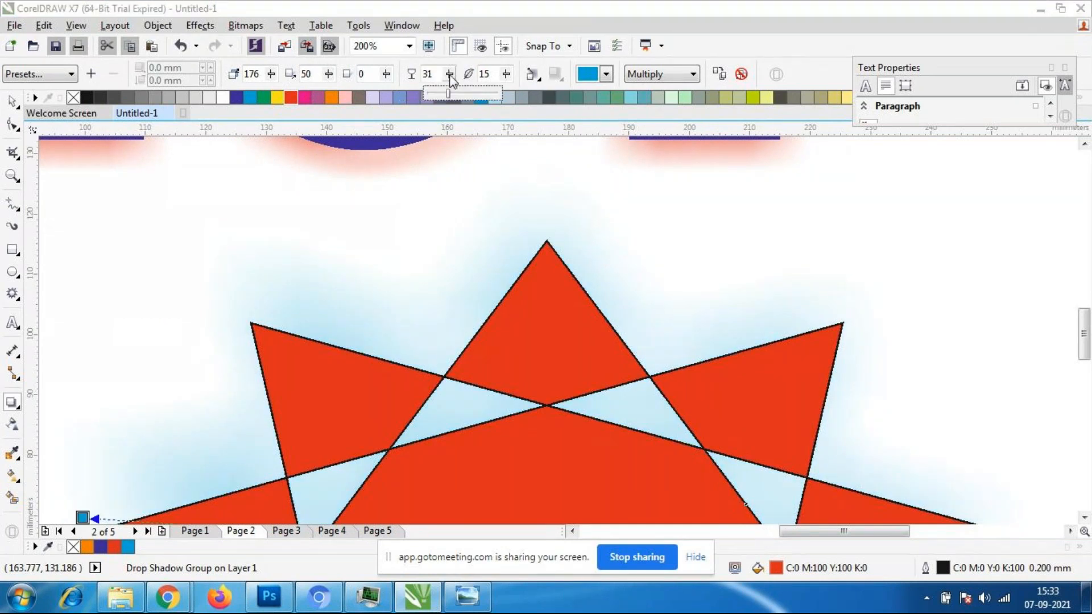
{"action": "left_click_drag", "start_coordinate": [448, 85], "coordinate": [487, 99]}
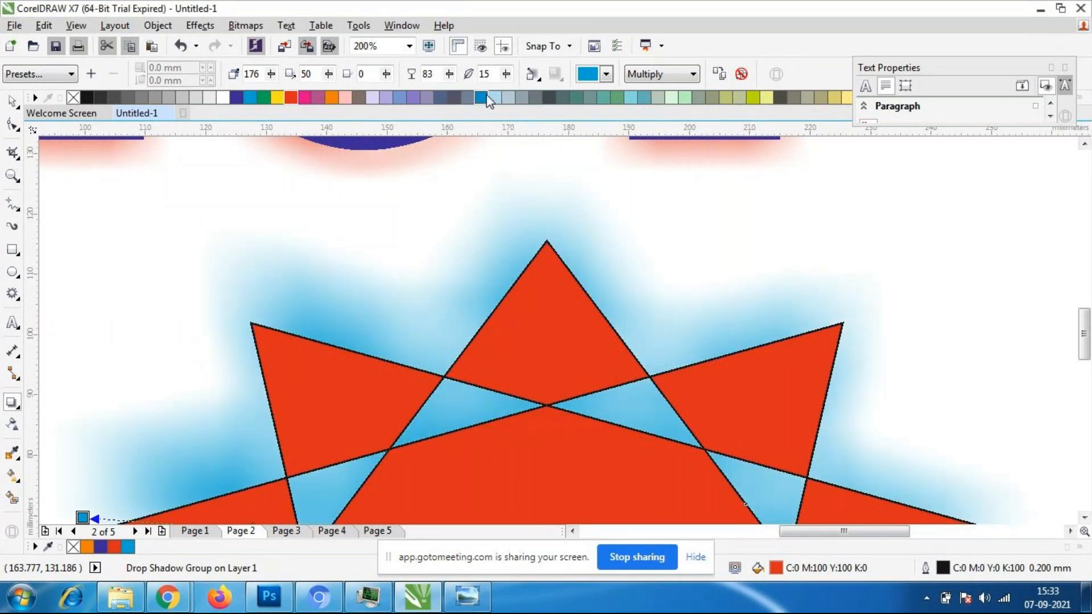
- Try the star shadow's feathering at 64 and reduce it to 13
{"action": "left_click", "coordinate": [506, 76]}
{"action": "left_click_drag", "start_coordinate": [503, 85], "coordinate": [540, 101]}
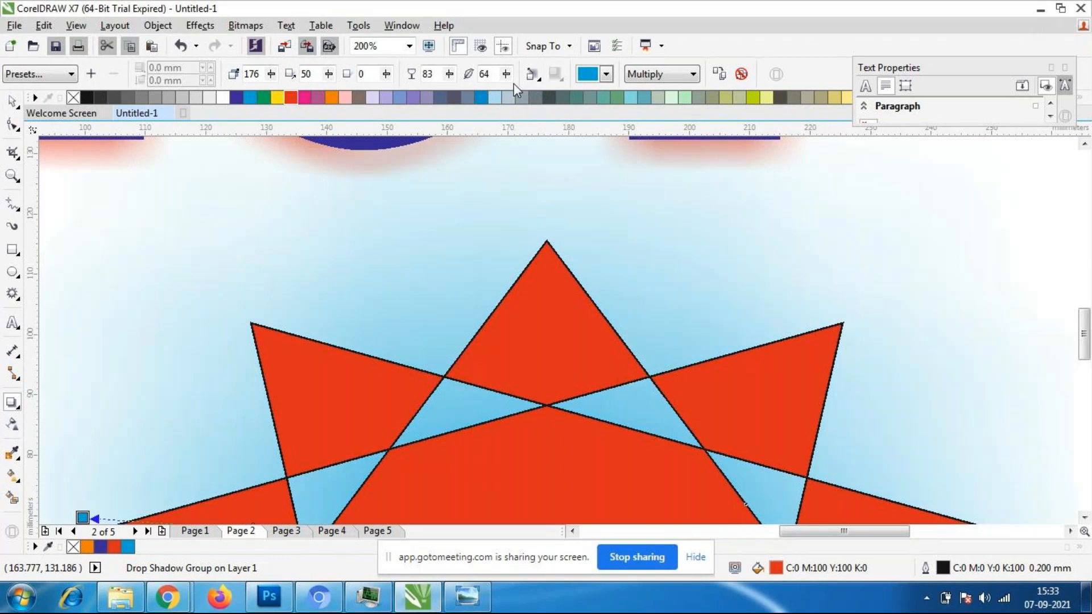
{"action": "left_click", "coordinate": [506, 76]}
{"action": "left_click", "coordinate": [506, 75]}
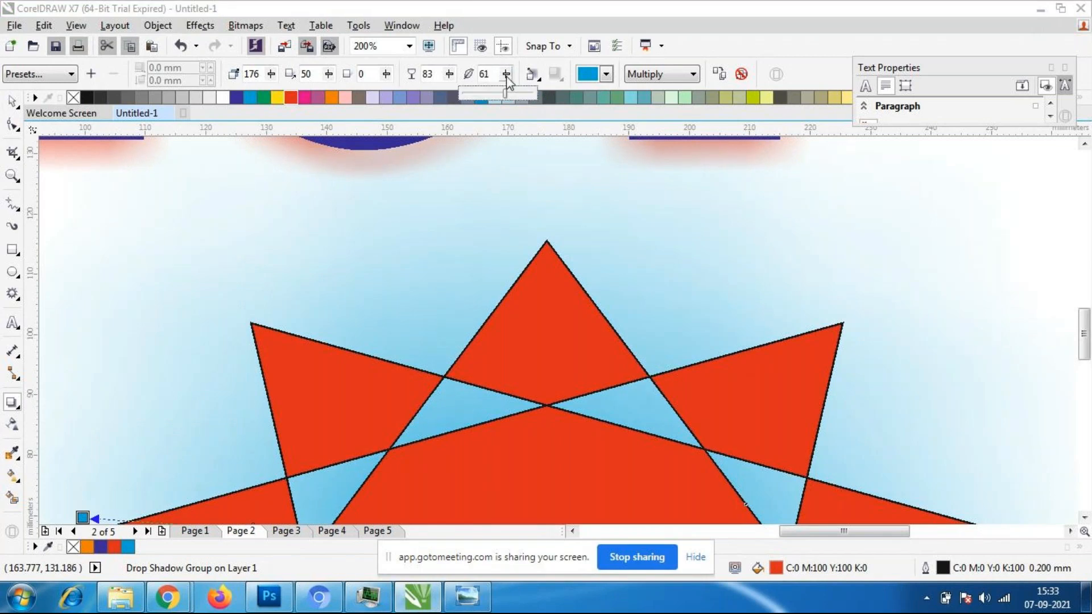
{"action": "left_click_drag", "start_coordinate": [509, 98], "coordinate": [474, 96]}
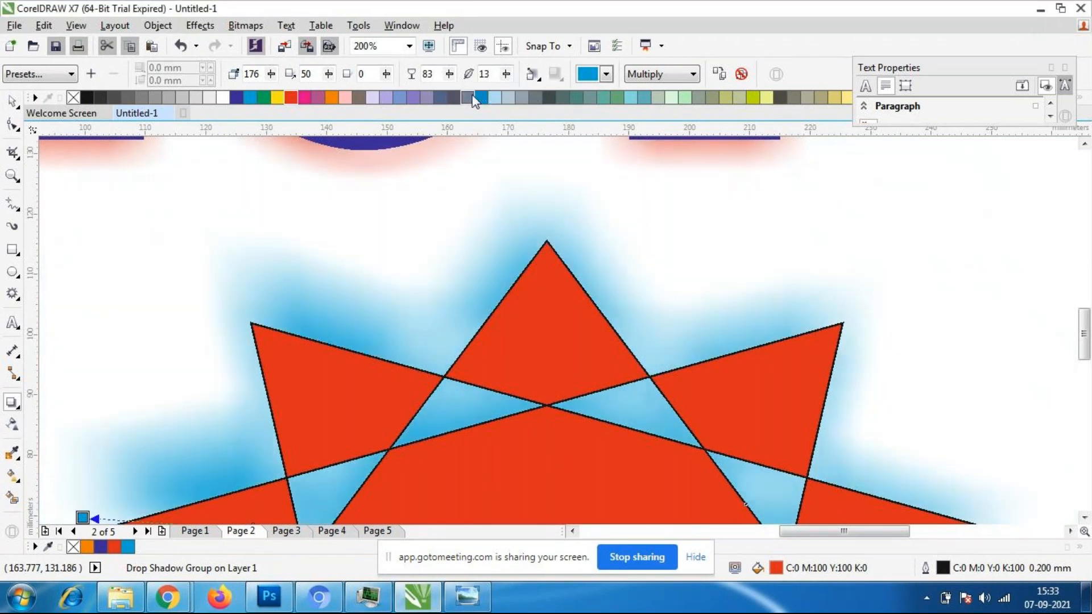
- Try a feathering of 2 on the star's shadow and inspect its edges at different zoom levels
{"action": "left_click", "coordinate": [506, 76]}
{"action": "left_click", "coordinate": [499, 74]}
{"action": "left_click_drag", "start_coordinate": [499, 74], "coordinate": [404, 77]}
{"action": "type", "text": "2"}
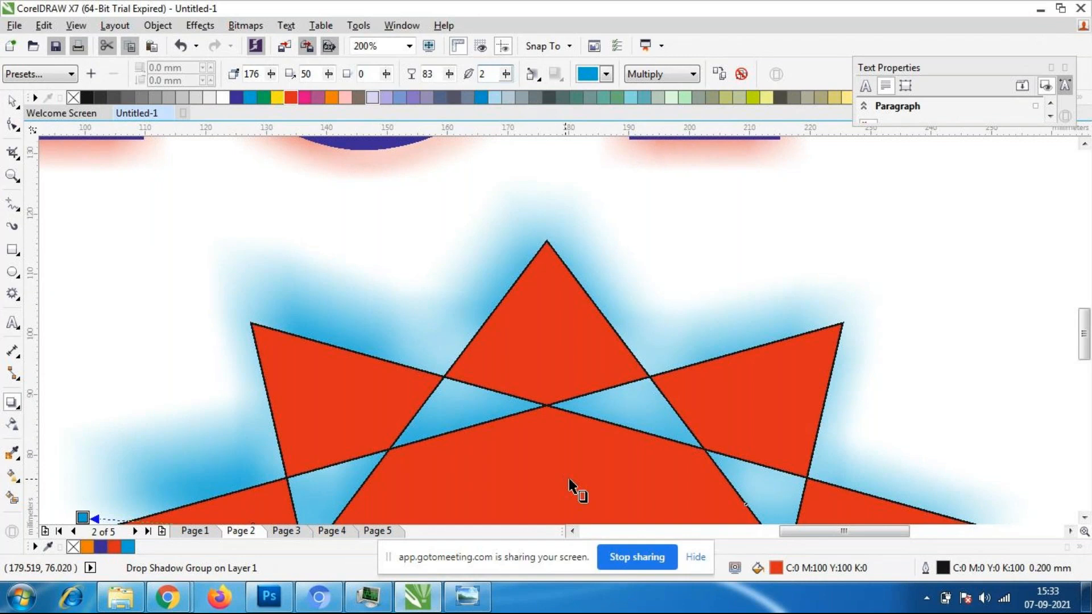
{"action": "key", "text": "Return"}
{"action": "scroll", "coordinate": [556, 383], "scroll_direction": "down", "scroll_amount": 4}
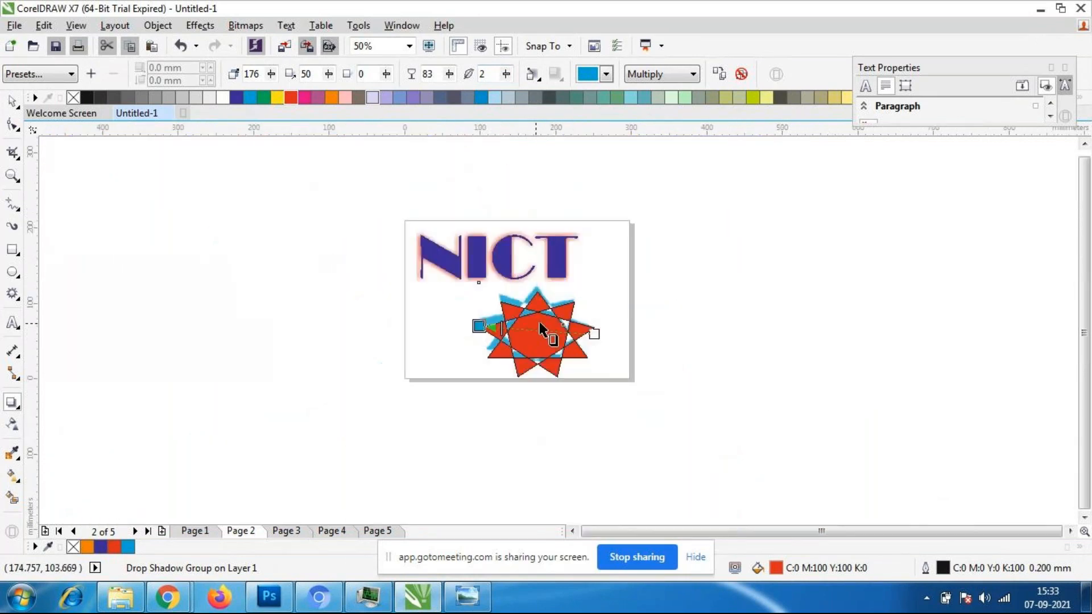
{"action": "scroll", "coordinate": [540, 330], "scroll_direction": "up", "scroll_amount": 2}
{"action": "scroll", "coordinate": [536, 199], "scroll_direction": "down", "scroll_amount": 1}
{"action": "scroll", "coordinate": [534, 200], "scroll_direction": "up", "scroll_amount": 1}
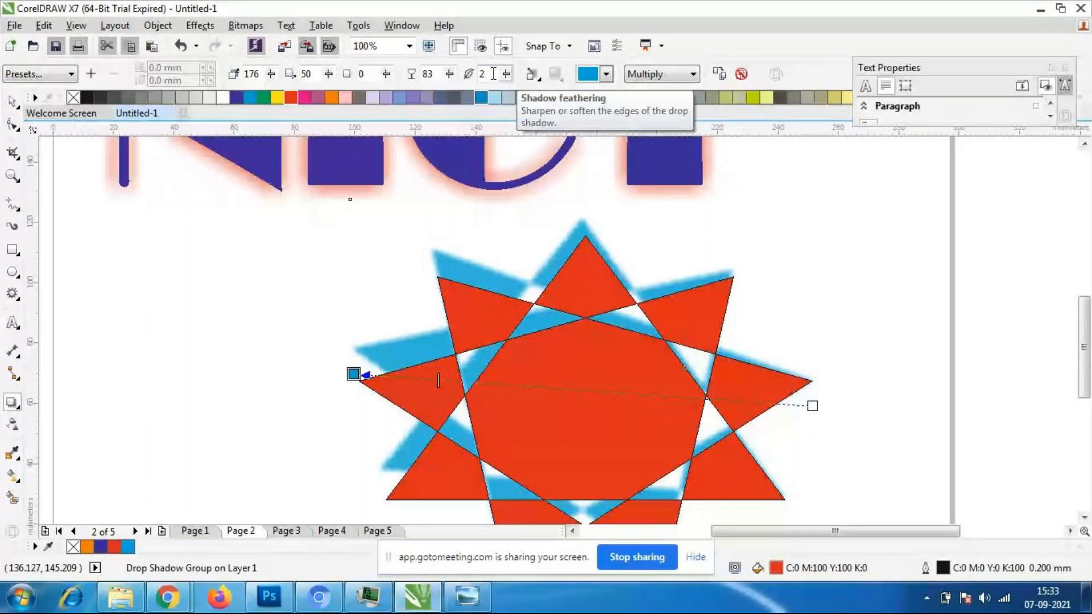
- Try feathering values of 5, 1 and 0 on the star's shadow, comparing the edges close up
{"action": "type", "text": "5"}
{"action": "key", "text": "Return"}
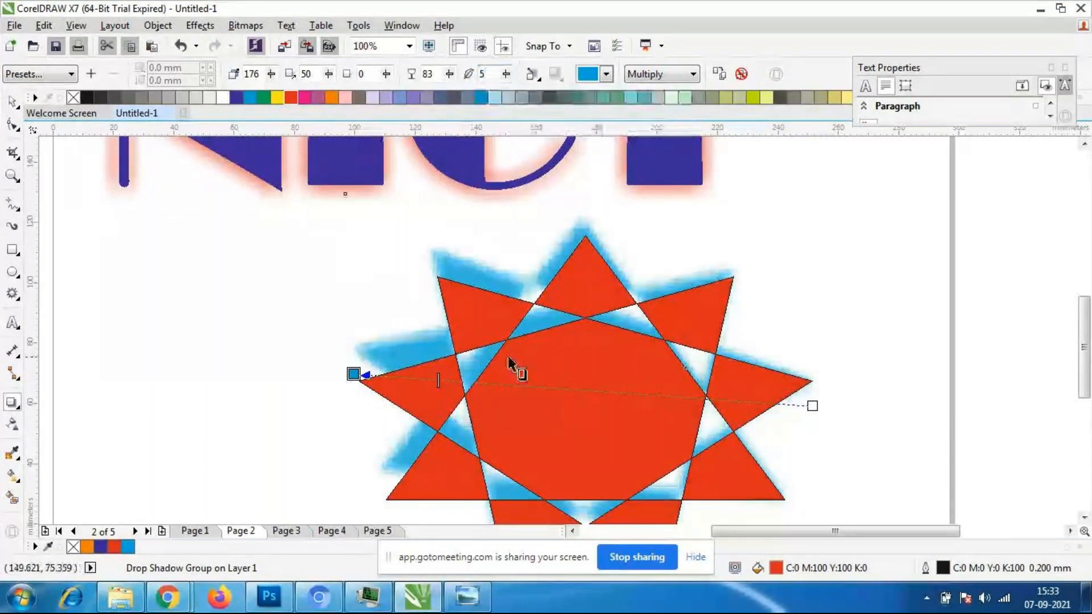
{"action": "type", "text": "3"}
{"action": "key", "text": "BackSpace"}
{"action": "type", "text": "1"}
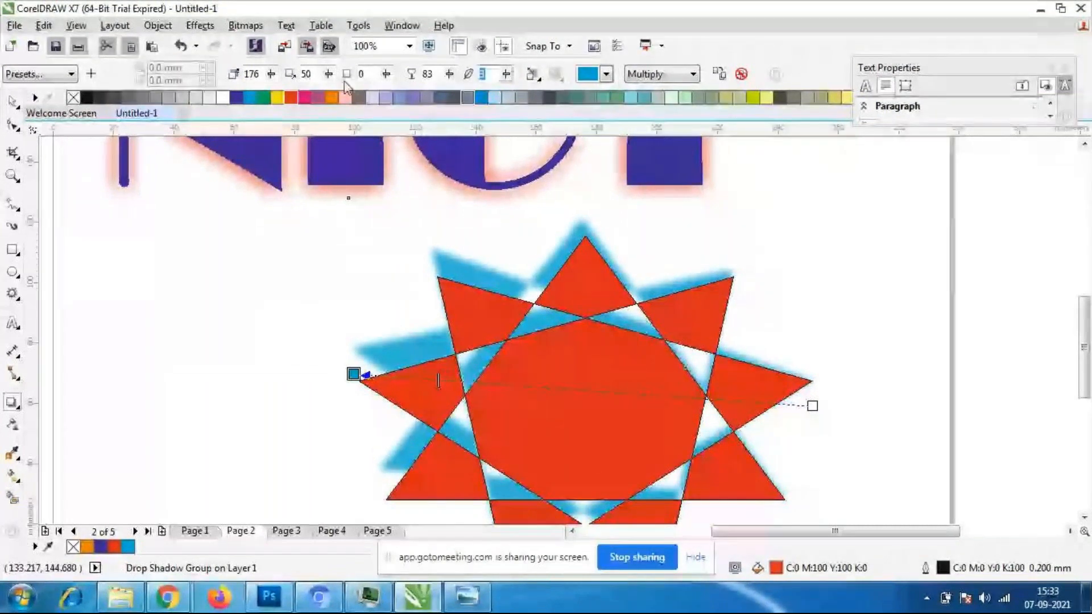
{"action": "key", "text": "Return"}
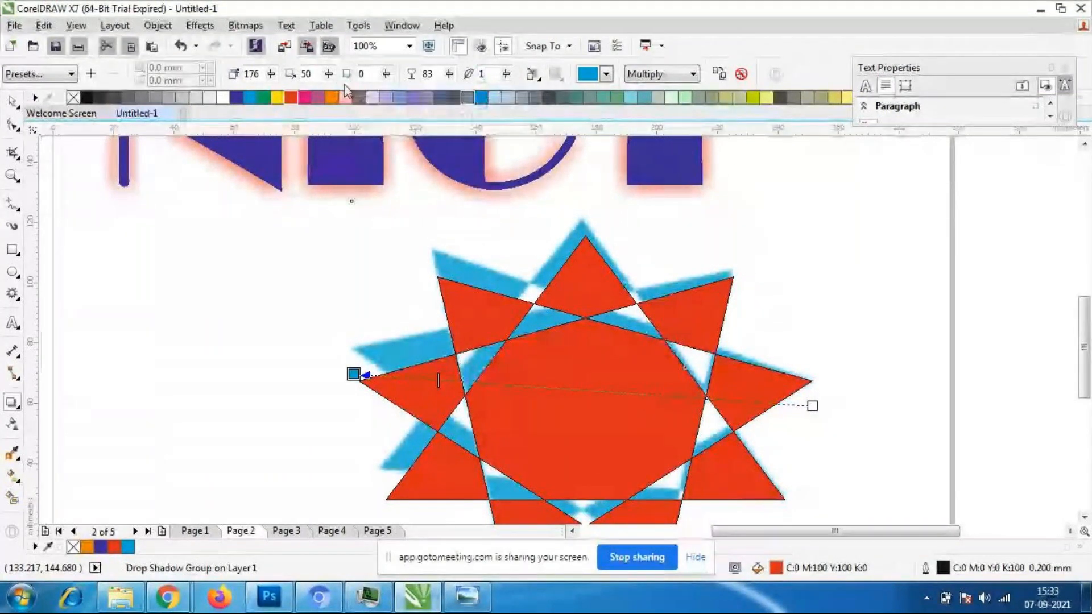
{"action": "scroll", "coordinate": [526, 231], "scroll_direction": "up", "scroll_amount": 3}
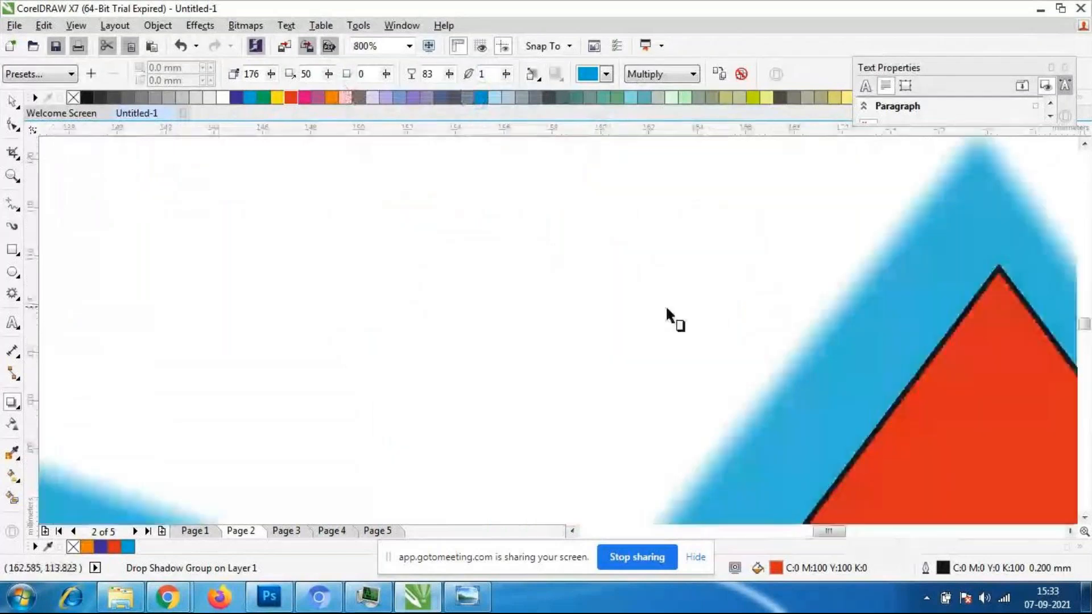
{"action": "scroll", "coordinate": [482, 76], "scroll_direction": "down", "scroll_amount": 2}
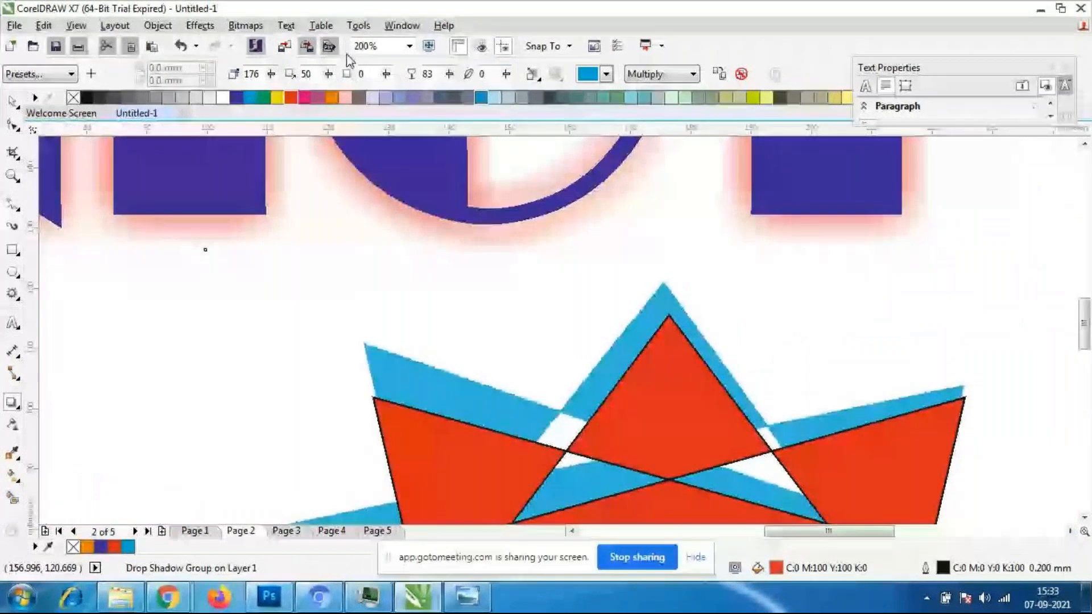
{"action": "scroll", "coordinate": [453, 431], "scroll_direction": "up", "scroll_amount": 2}
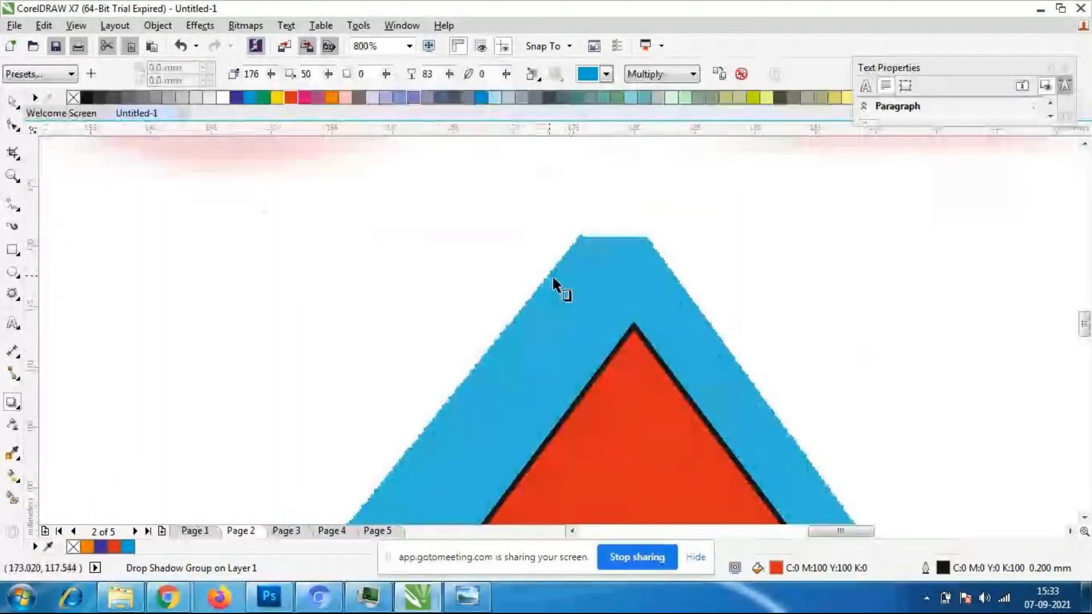
{"action": "scroll", "coordinate": [556, 284], "scroll_direction": "down", "scroll_amount": 3}
- Set the star shadow's feathering to 5
{"action": "type", "text": "5"}
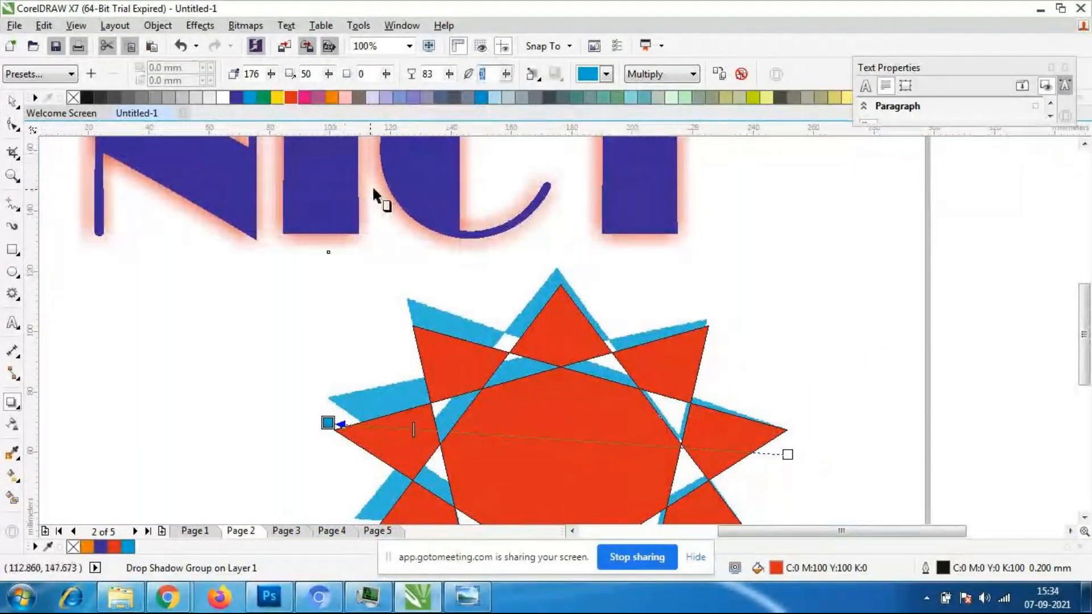
{"action": "key", "text": "Return"}
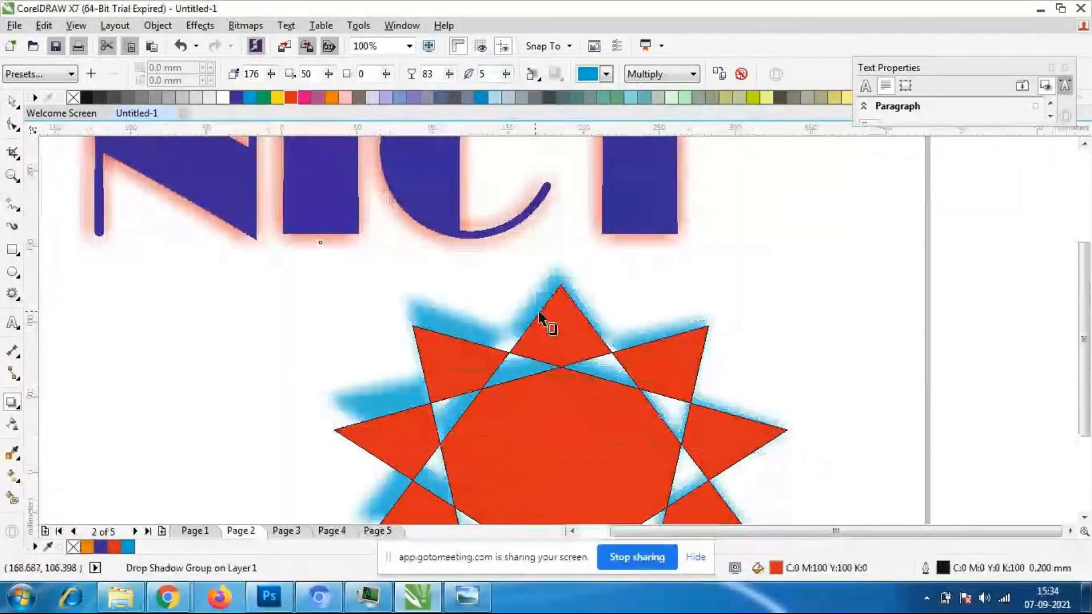
{"action": "scroll", "coordinate": [541, 317], "scroll_direction": "down", "scroll_amount": 2}
{"action": "scroll", "coordinate": [517, 348], "scroll_direction": "up", "scroll_amount": 2}
- Shift the end of the star's shadow slightly downward to a direction of 179
{"action": "left_click_drag", "start_coordinate": [398, 307], "coordinate": [395, 330]}
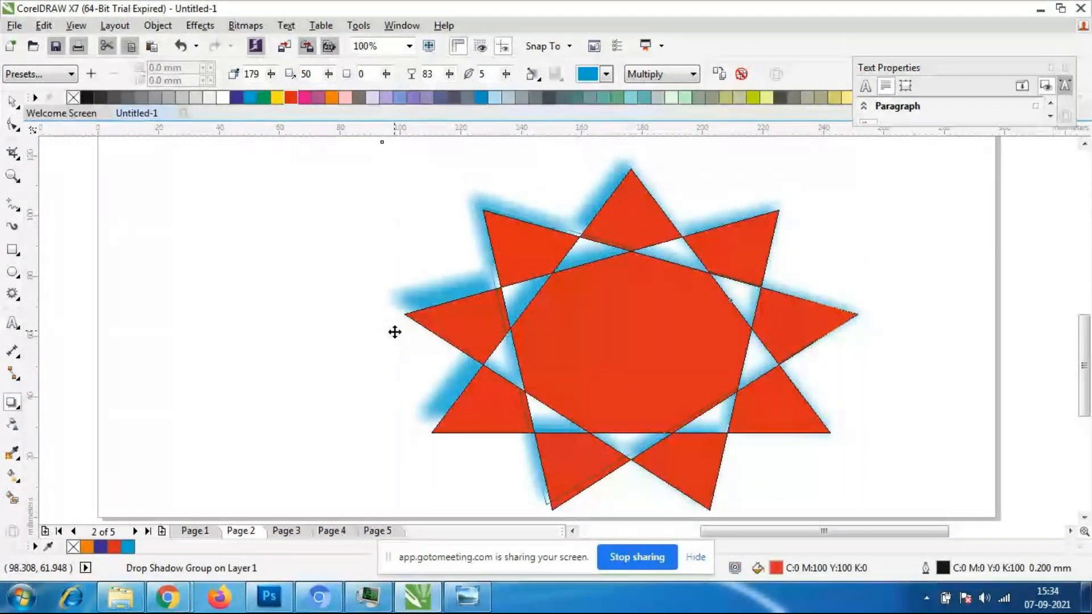
{"action": "scroll", "coordinate": [372, 340], "scroll_direction": "down", "scroll_amount": 1}
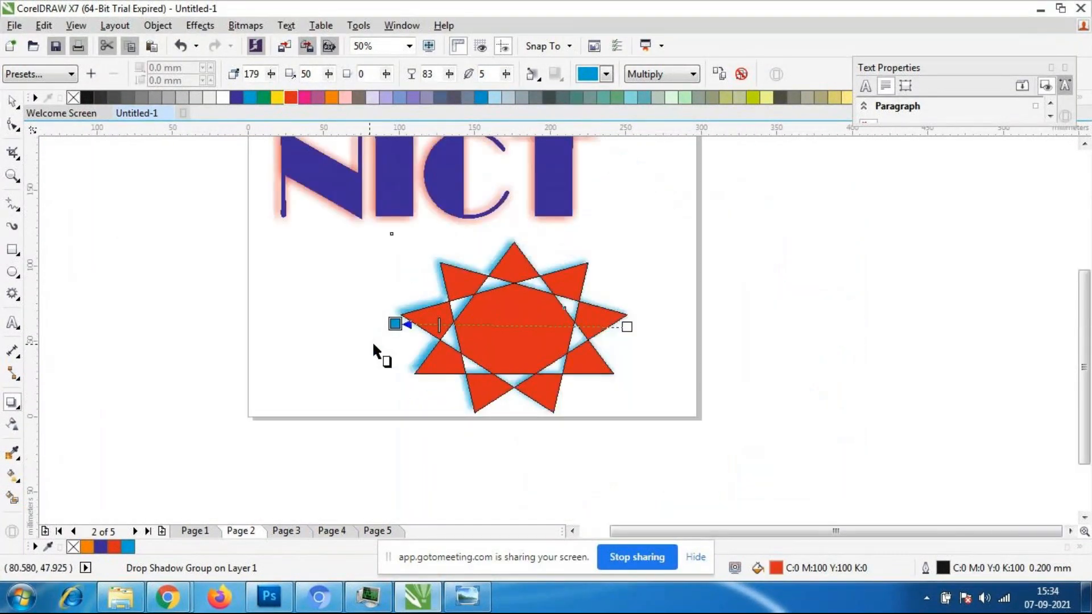
{"action": "scroll", "coordinate": [371, 339], "scroll_direction": "up", "scroll_amount": 1}
{"action": "left_click_drag", "start_coordinate": [418, 304], "coordinate": [413, 304]}
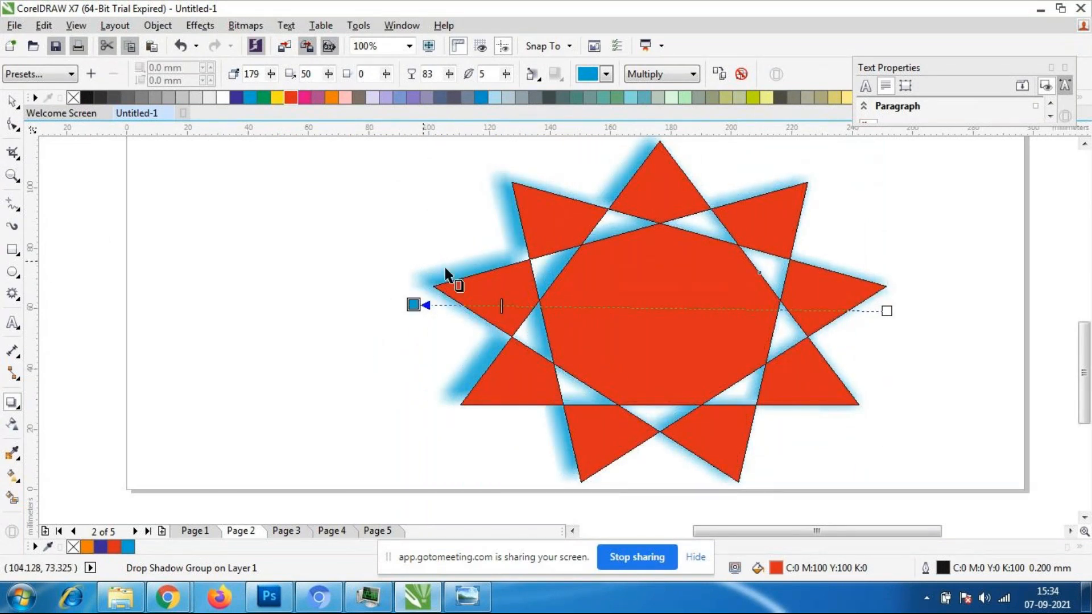
- Examine the drop shadows on the star and the NICT text at different zoom levels
{"action": "scroll", "coordinate": [510, 234], "scroll_direction": "down", "scroll_amount": 1}
{"action": "scroll", "coordinate": [512, 237], "scroll_direction": "up", "scroll_amount": 1}
{"action": "scroll", "coordinate": [511, 236], "scroll_direction": "down", "scroll_amount": 1}
{"action": "scroll", "coordinate": [480, 194], "scroll_direction": "down", "scroll_amount": 1}
{"action": "scroll", "coordinate": [485, 181], "scroll_direction": "up", "scroll_amount": 1}
{"action": "scroll", "coordinate": [470, 182], "scroll_direction": "up", "scroll_amount": 1}
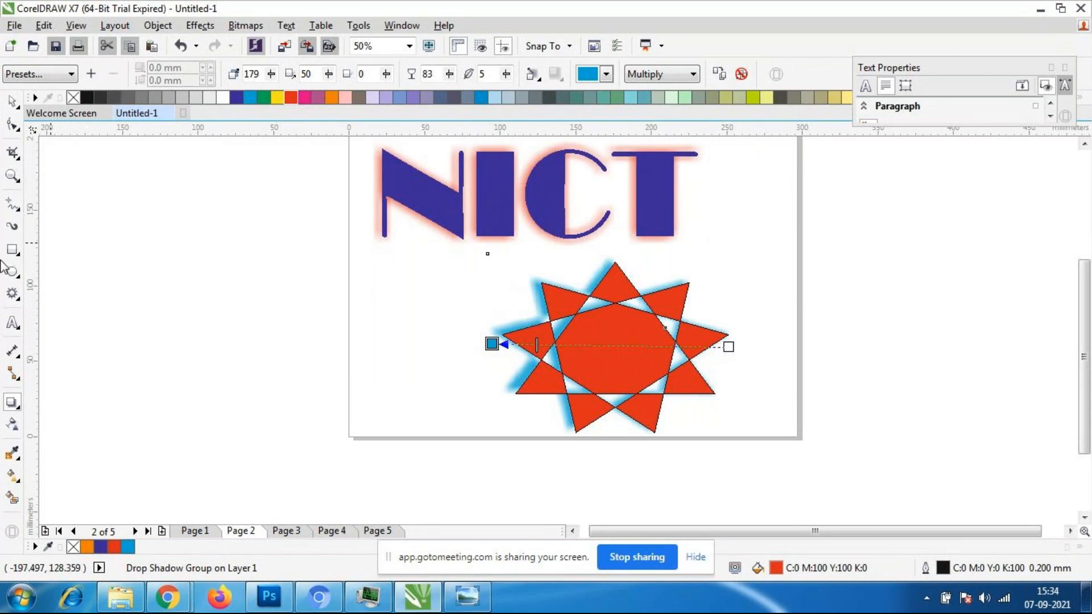
{"action": "scroll", "coordinate": [634, 228], "scroll_direction": "down", "scroll_amount": 4}
{"action": "scroll", "coordinate": [646, 219], "scroll_direction": "up", "scroll_amount": 2}
{"action": "scroll", "coordinate": [605, 407], "scroll_direction": "down", "scroll_amount": 1}
{"action": "scroll", "coordinate": [600, 400], "scroll_direction": "up", "scroll_amount": 2}
{"action": "scroll", "coordinate": [635, 356], "scroll_direction": "down", "scroll_amount": 2}
{"action": "scroll", "coordinate": [635, 356], "scroll_direction": "up", "scroll_amount": 1}
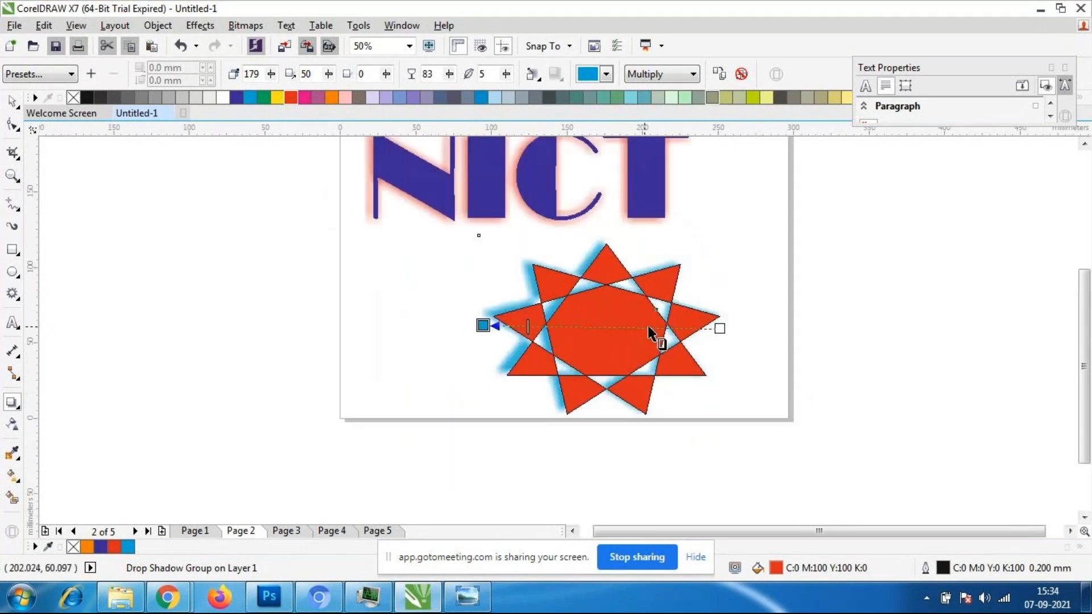
{"action": "scroll", "coordinate": [650, 332], "scroll_direction": "down", "scroll_amount": 1}
{"action": "scroll", "coordinate": [650, 329], "scroll_direction": "up", "scroll_amount": 1}
- Deselect the shadow with the Pick tool and move the star slightly up and to the left
{"action": "left_click", "coordinate": [12, 101]}
{"action": "left_click", "coordinate": [335, 326]}
{"action": "left_click_drag", "start_coordinate": [622, 327], "coordinate": [610, 316]}
- Go to the empty Page 3 and change its orientation to landscape
{"action": "left_click", "coordinate": [210, 533]}
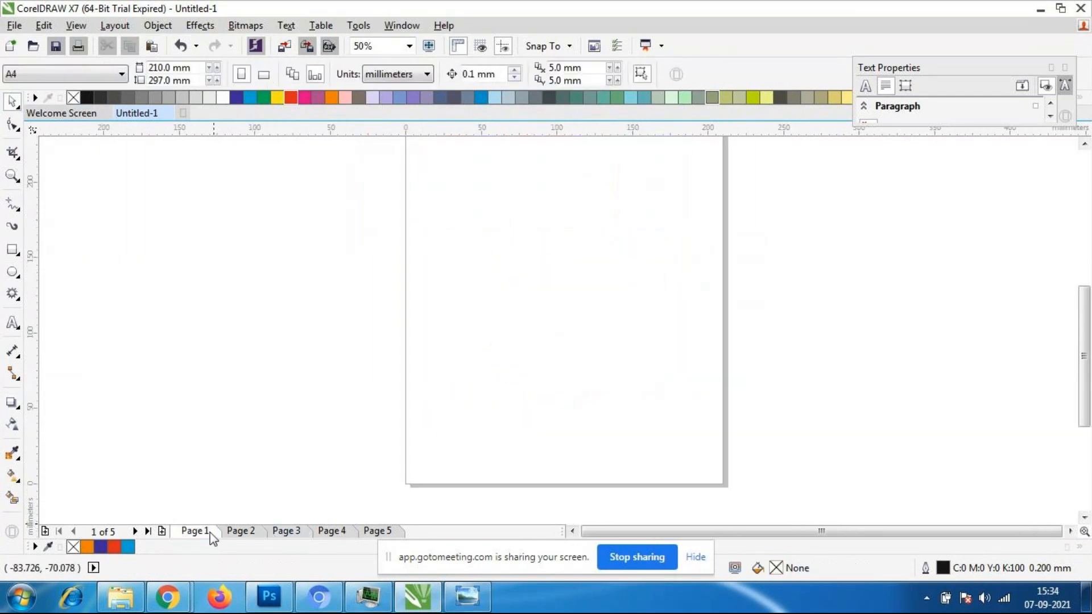
{"action": "left_click", "coordinate": [249, 532]}
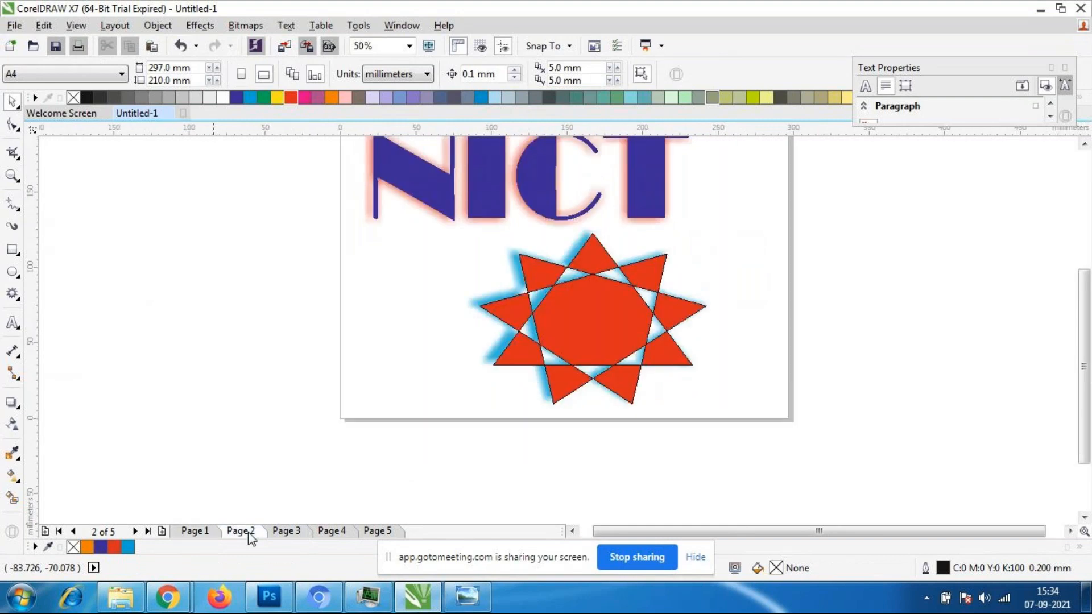
{"action": "left_click", "coordinate": [274, 533]}
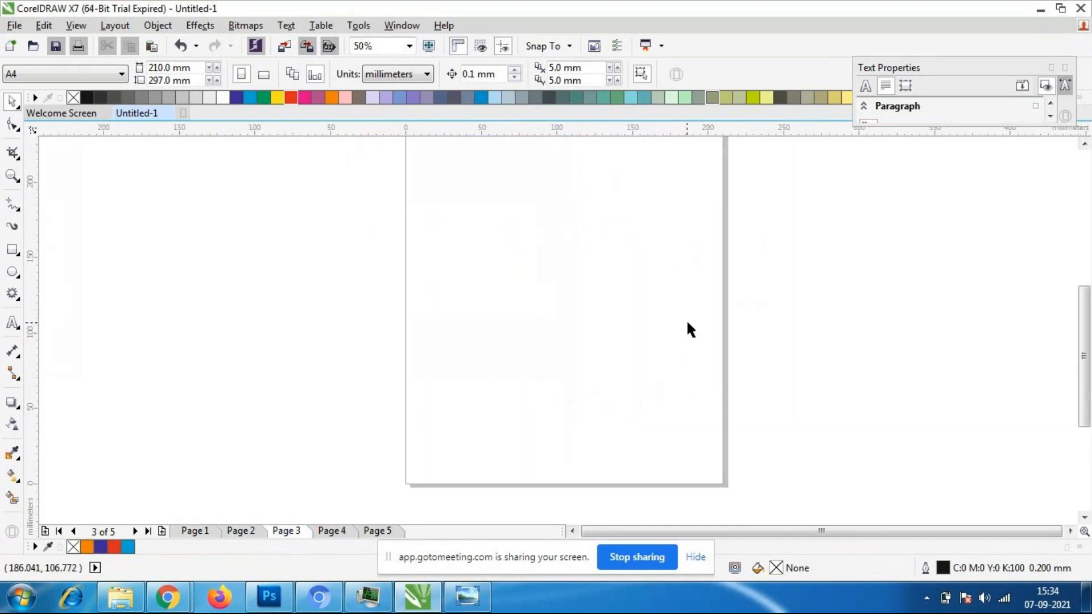
{"action": "scroll", "coordinate": [687, 323], "scroll_direction": "down", "scroll_amount": 1}
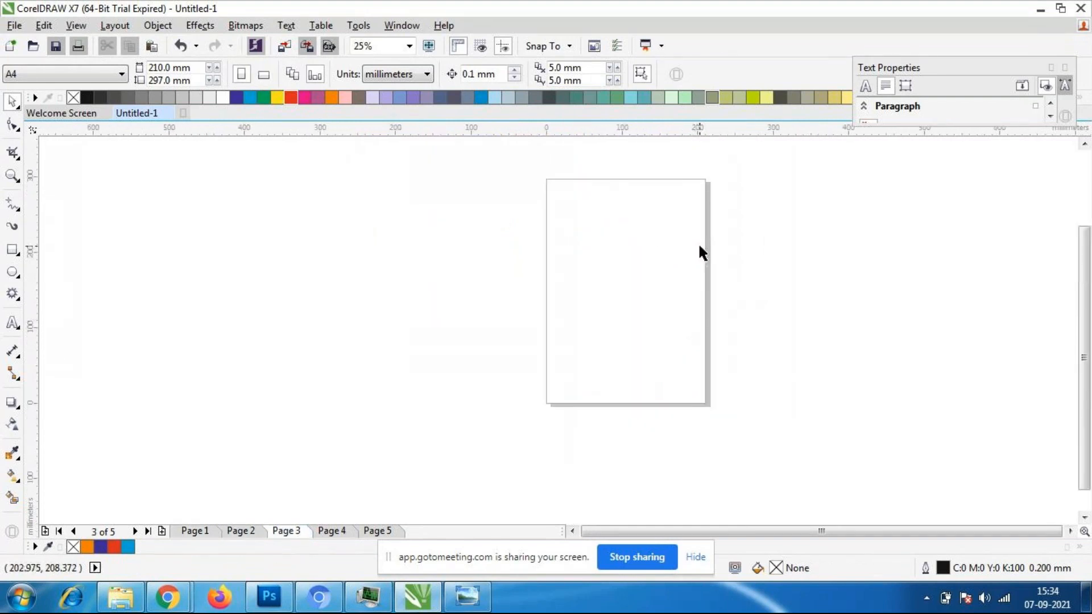
{"action": "left_click", "coordinate": [264, 75]}
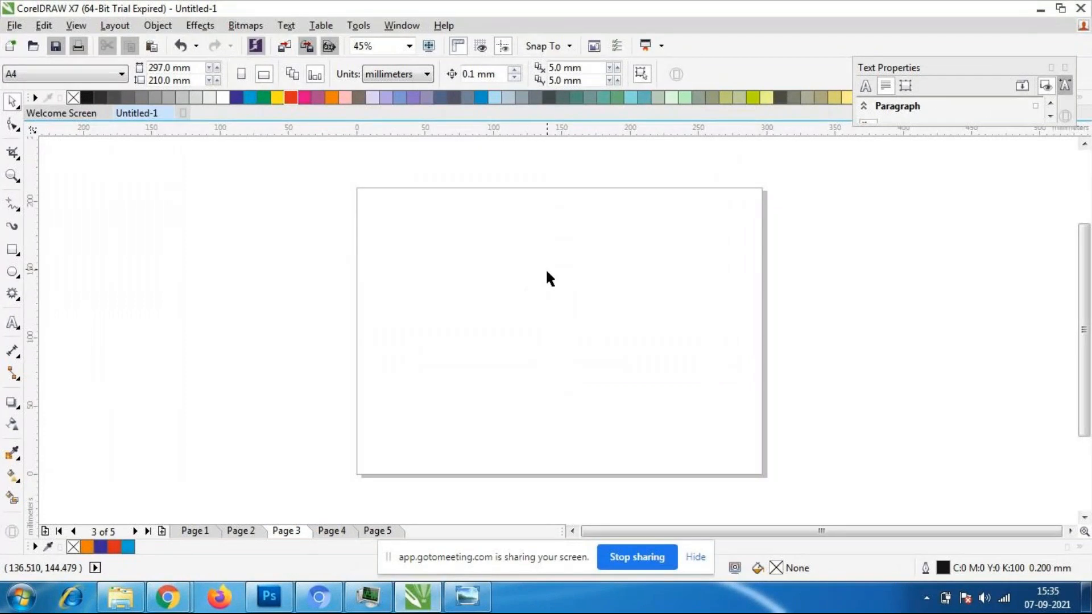
- Import the BMW logo image aDzH7sHpSJ9ivMQhPMiwT5_1024_80 from the Desktop's Coreldraw folder and place it at original size on Page 3
{"action": "left_click", "coordinate": [14, 26]}
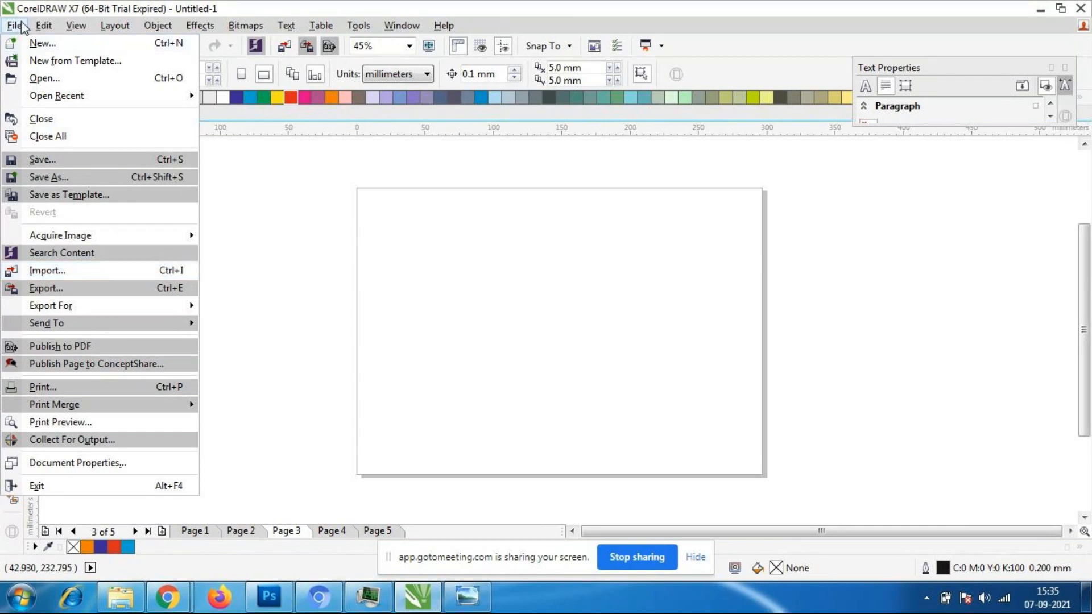
{"action": "left_click", "coordinate": [81, 271]}
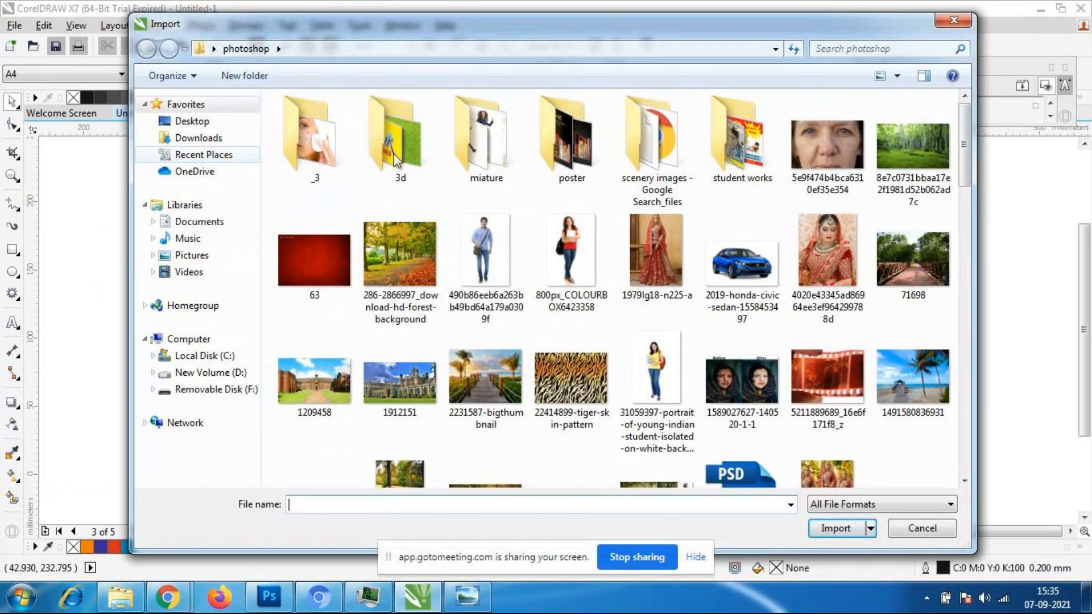
{"action": "left_click", "coordinate": [188, 123]}
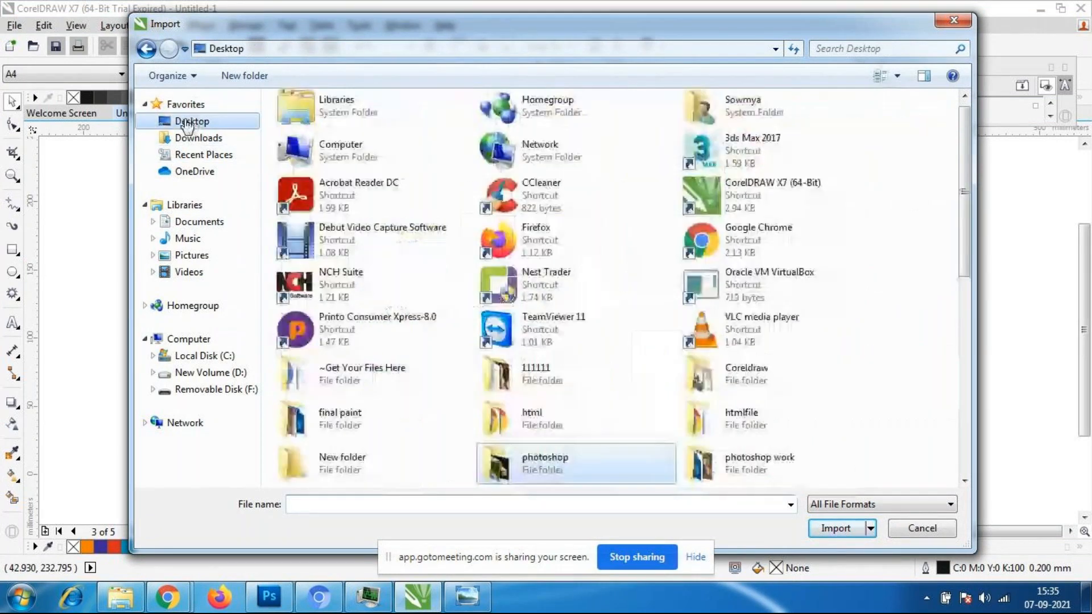
{"action": "left_click", "coordinate": [538, 373]}
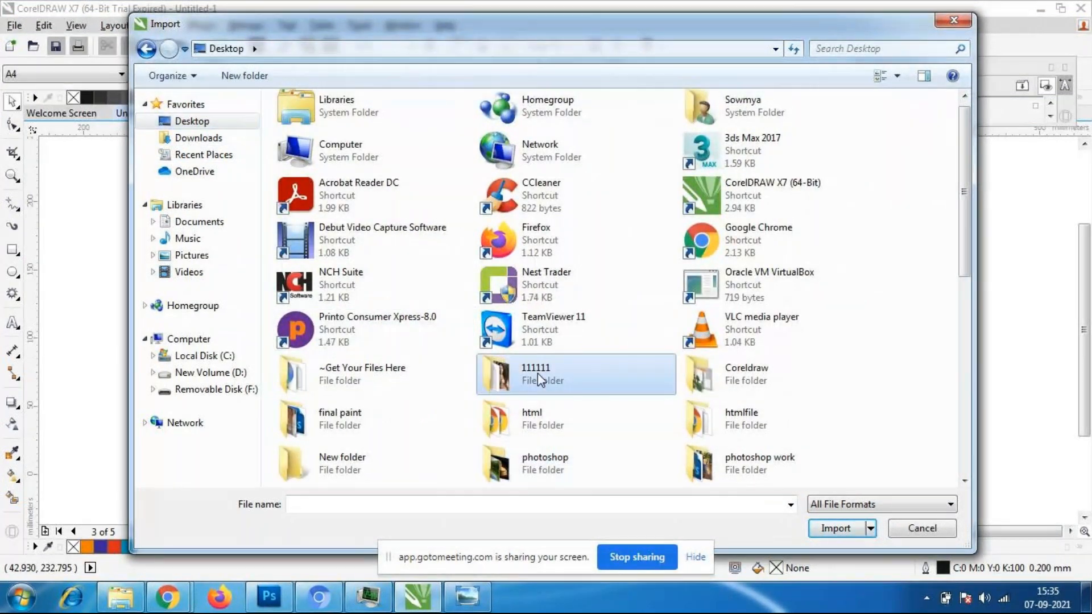
{"action": "double_click", "coordinate": [717, 373]}
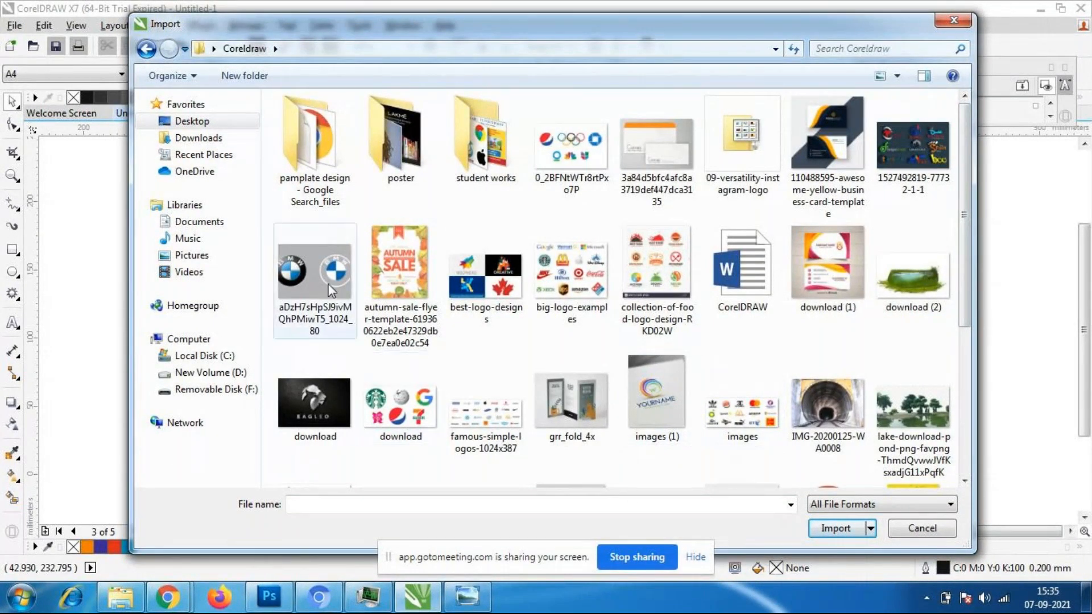
{"action": "left_click", "coordinate": [276, 297]}
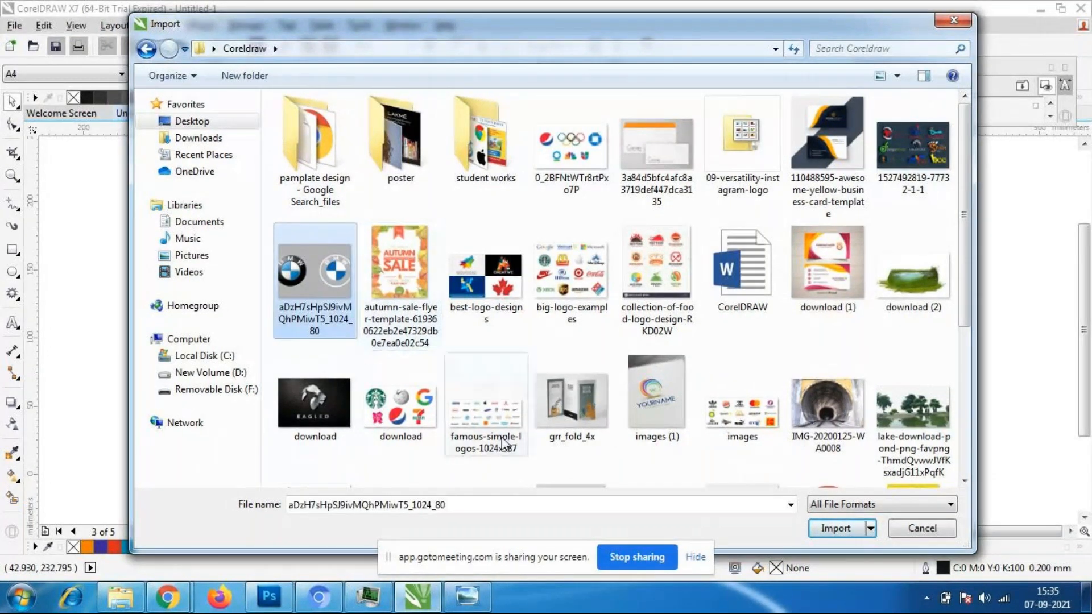
{"action": "left_click", "coordinate": [833, 528]}
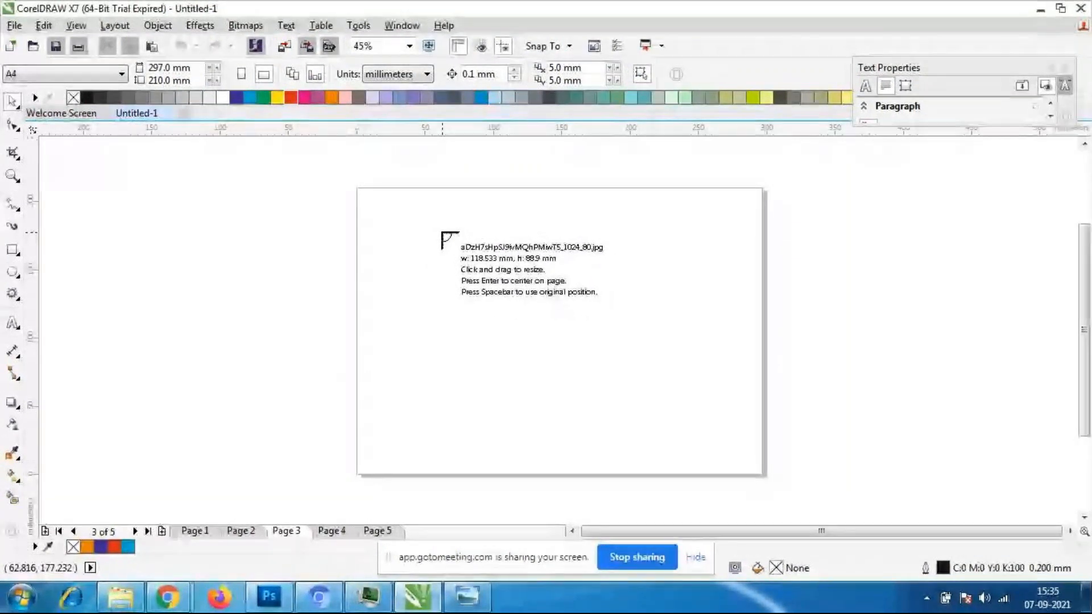
{"action": "left_click", "coordinate": [441, 232]}
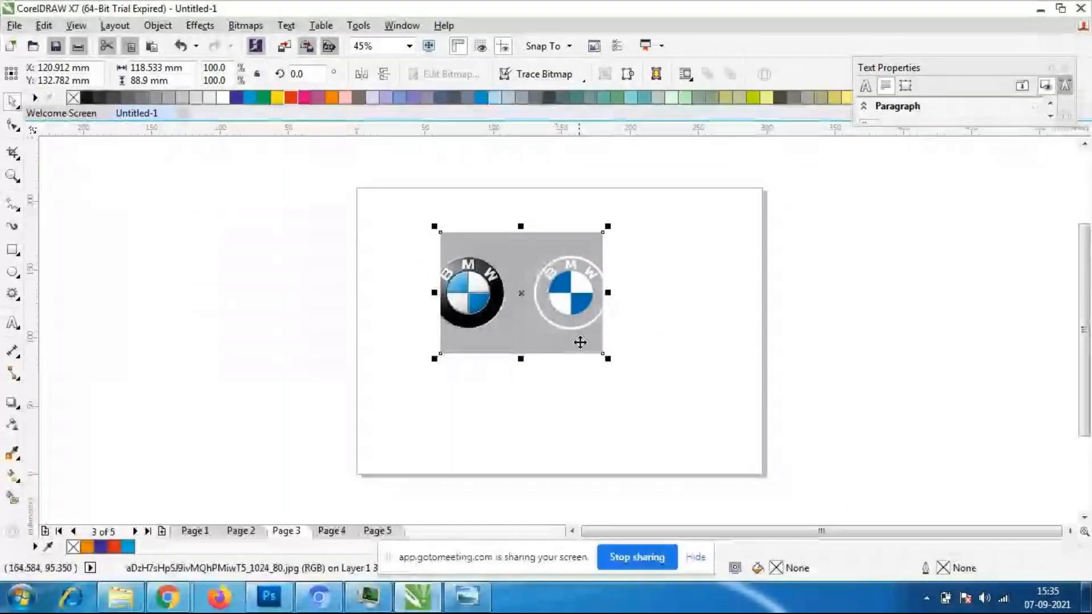
- Move the BMW image up and to the left on the page and deselect it
{"action": "left_click_drag", "start_coordinate": [555, 321], "coordinate": [520, 292]}
{"action": "left_click", "coordinate": [488, 341]}
{"action": "left_click", "coordinate": [464, 312]}
{"action": "left_click", "coordinate": [444, 351]}
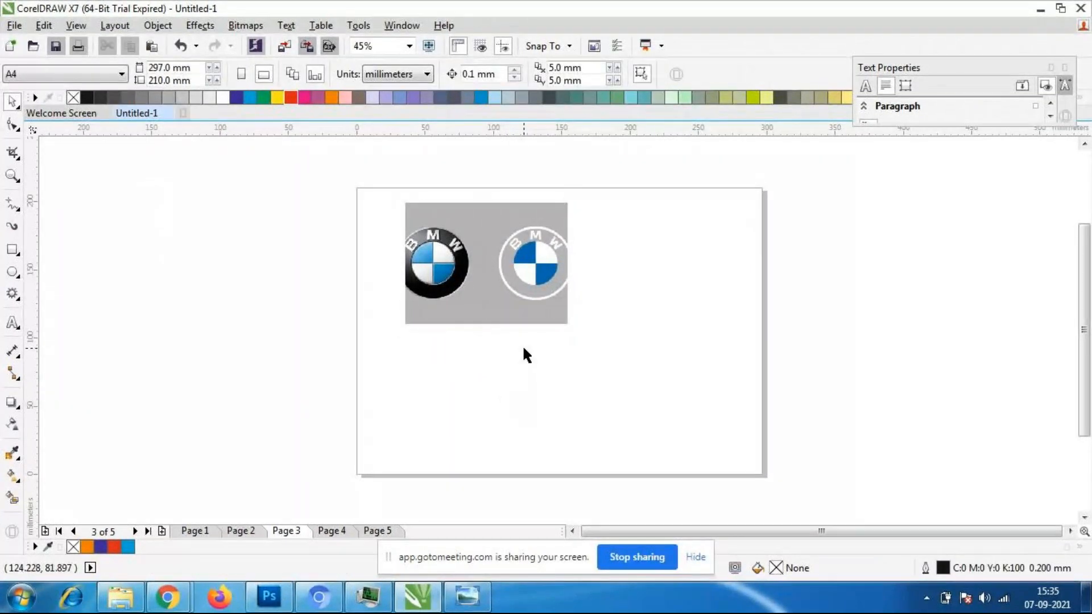
- Import the lake-download-pond image from the Coreldraw folder and place it at original size on Page 3
{"action": "left_click", "coordinate": [14, 26]}
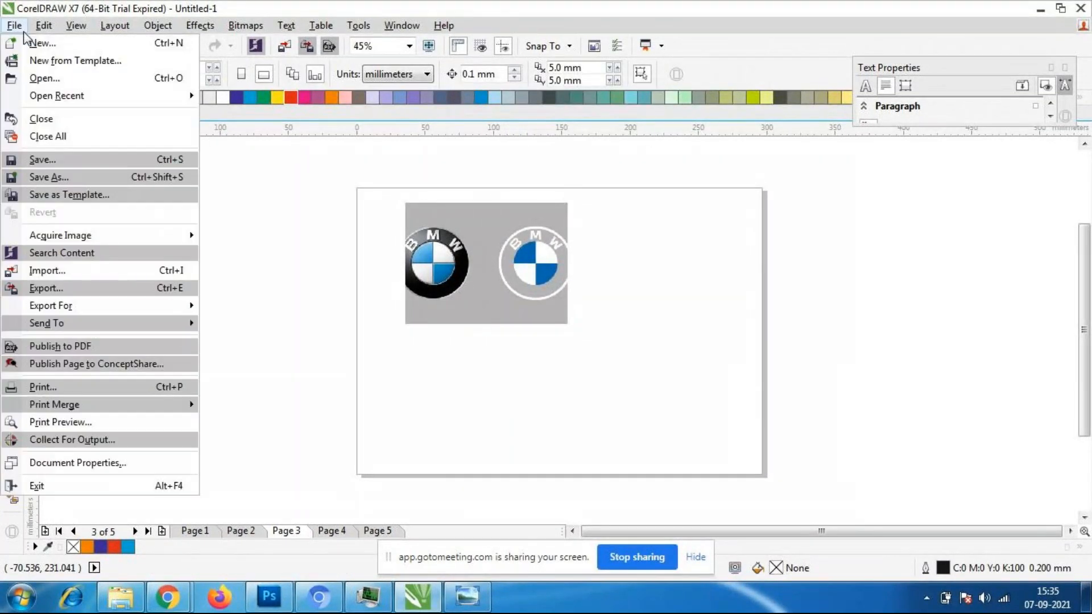
{"action": "left_click", "coordinate": [37, 271]}
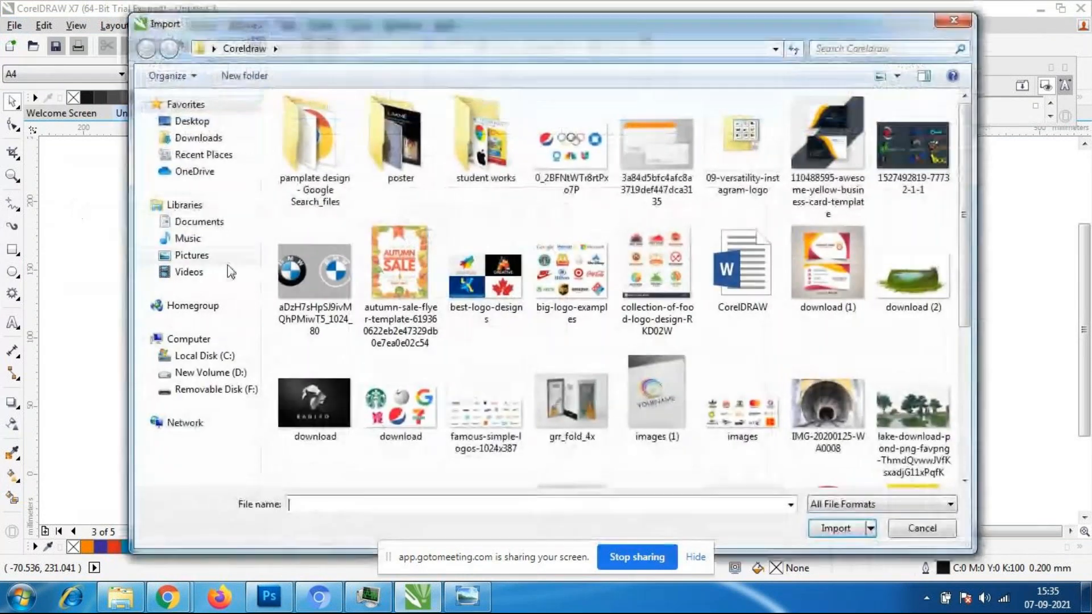
{"action": "left_click", "coordinate": [573, 157]}
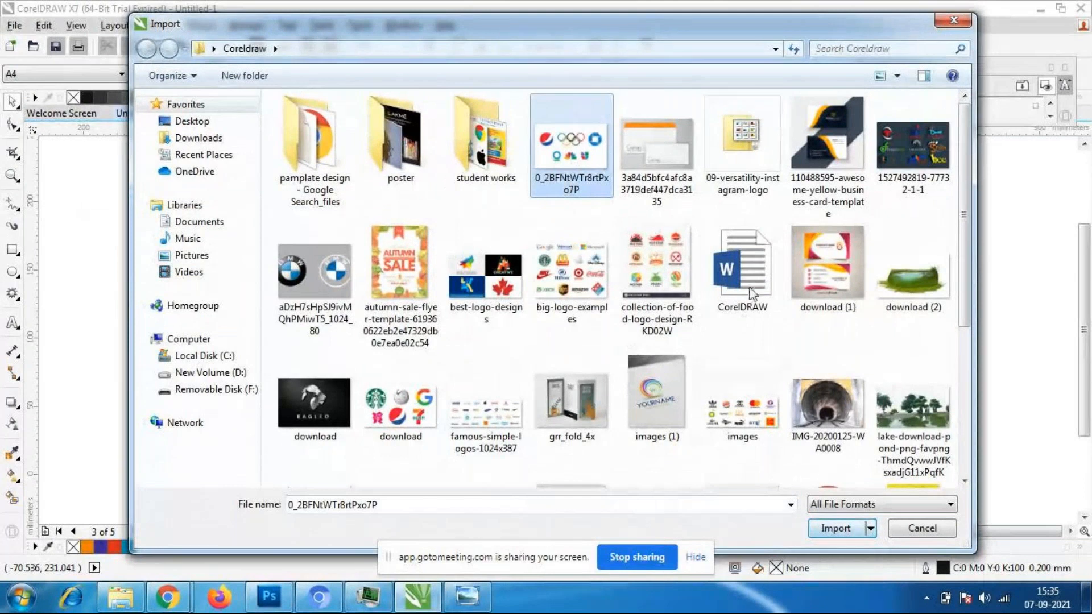
{"action": "left_click", "coordinate": [835, 405]}
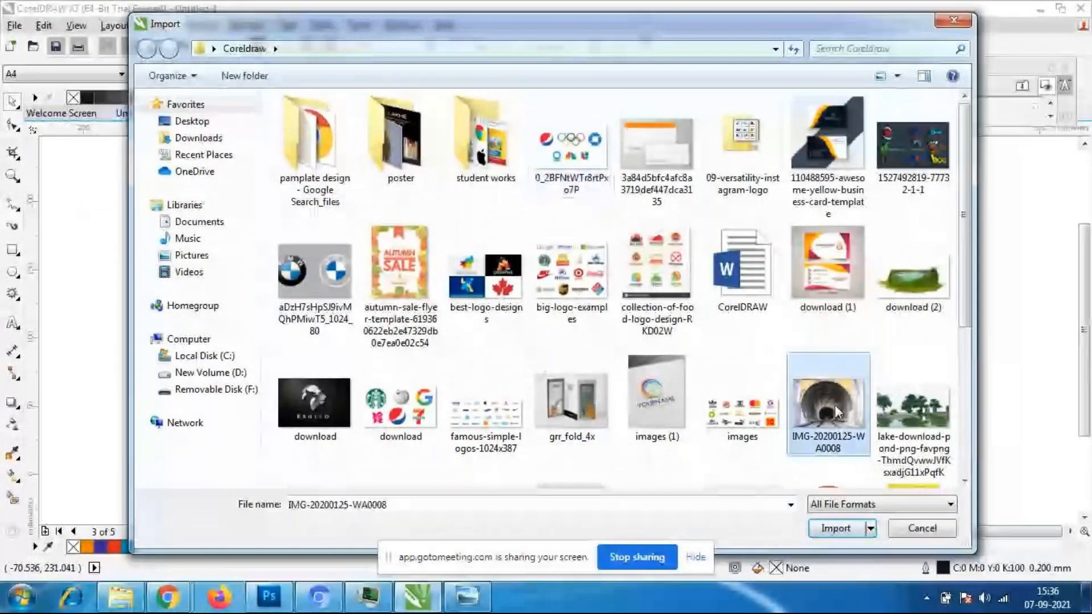
{"action": "left_click", "coordinate": [932, 421]}
{"action": "left_click", "coordinate": [847, 529]}
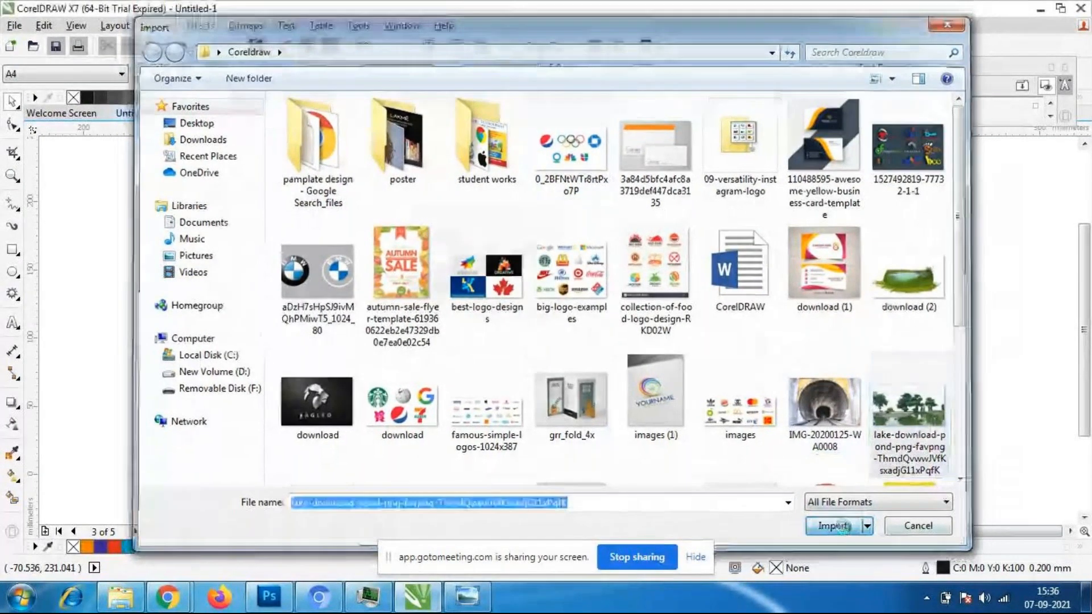
{"action": "left_click", "coordinate": [514, 333]}
- Position the lake image in the page's lower right area and move the BMW image to the page's upper left corner
{"action": "left_click_drag", "start_coordinate": [744, 450], "coordinate": [692, 372]}
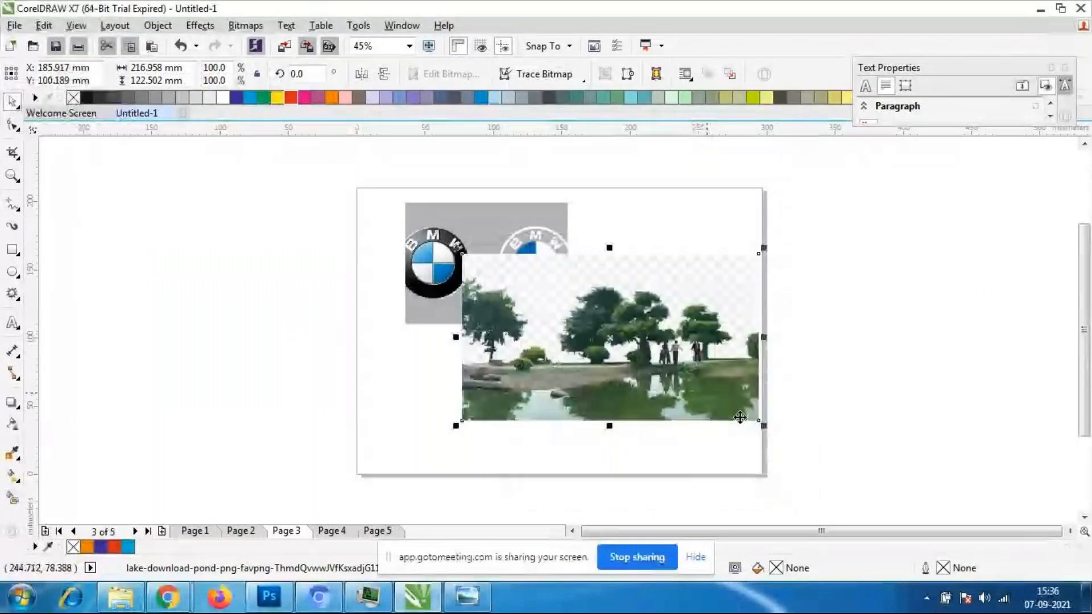
{"action": "left_click", "coordinate": [858, 428]}
{"action": "left_click_drag", "start_coordinate": [613, 364], "coordinate": [610, 381]}
{"action": "left_click_drag", "start_coordinate": [499, 253], "coordinate": [429, 229]}
- Scale the lake image down proportionally to about 87.4% and move it lower, near the page's bottom right corner
{"action": "left_click", "coordinate": [668, 357]}
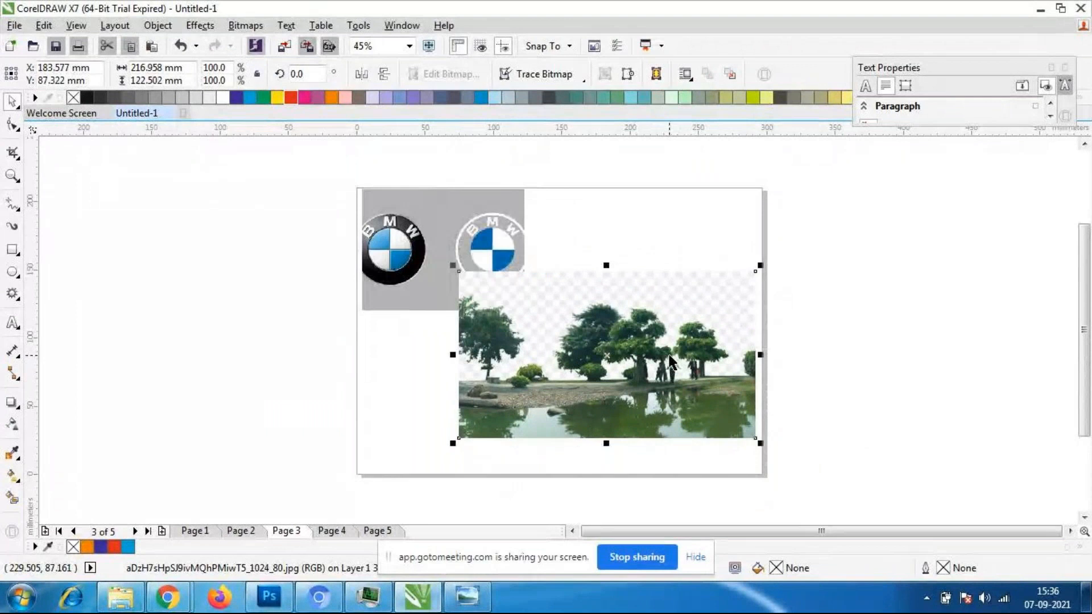
{"action": "mouse_move", "coordinate": [761, 444]}
{"action": "left_mouse_down"}
{"action": "mouse_move", "coordinate": [825, 485]}
{"action": "mouse_move", "coordinate": [750, 437]}
{"action": "left_mouse_up"}
{"action": "left_click_drag", "start_coordinate": [681, 396], "coordinate": [681, 422]}
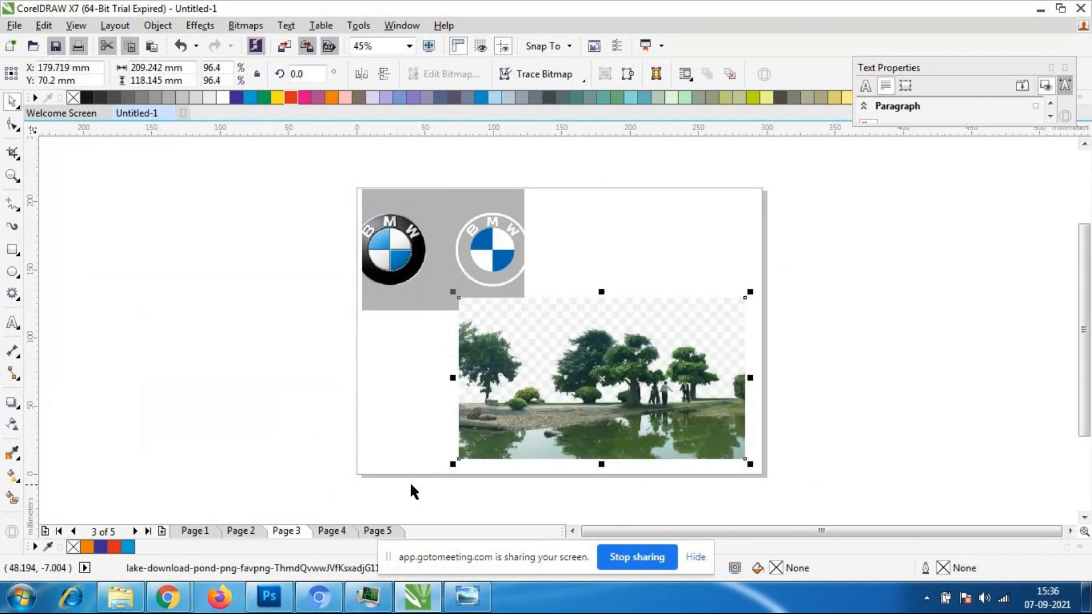
{"action": "left_click_drag", "start_coordinate": [454, 462], "coordinate": [489, 430]}
{"action": "mouse_move", "coordinate": [622, 388]}
{"action": "left_mouse_down"}
{"action": "mouse_move", "coordinate": [607, 410]}
{"action": "mouse_move", "coordinate": [624, 405]}
{"action": "left_mouse_up"}
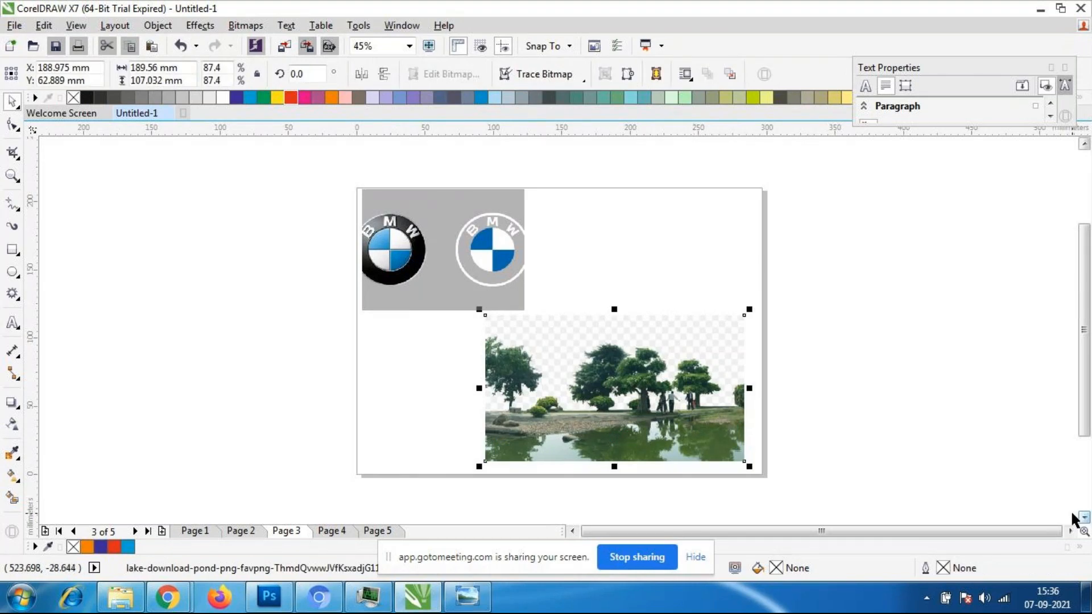
- Nudge the BMW image slightly up and left so it meets the page's left edge
{"action": "left_click", "coordinate": [686, 380]}
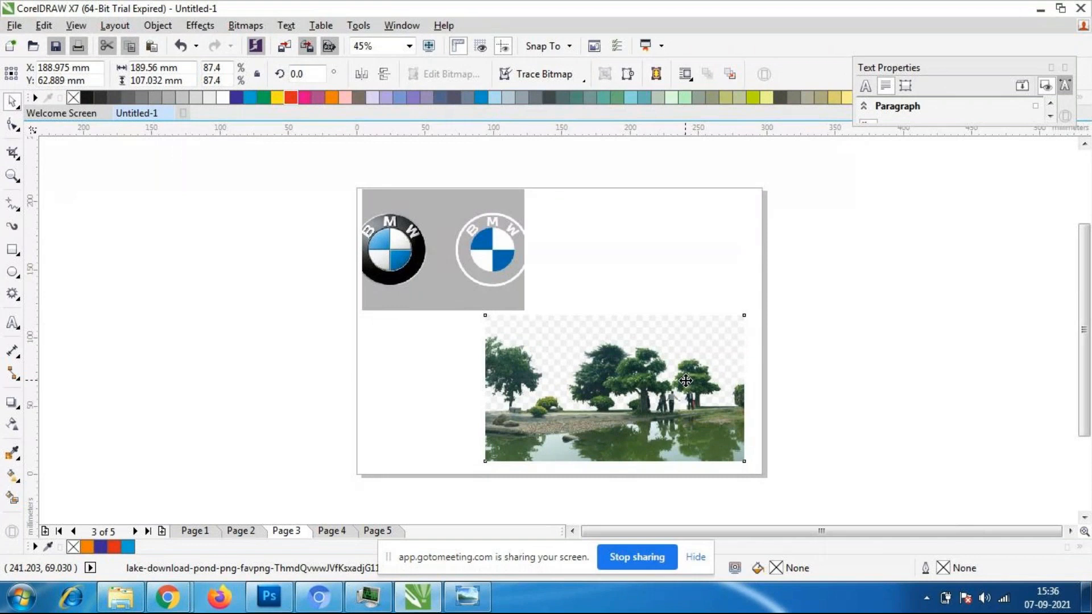
{"action": "left_click", "coordinate": [871, 400]}
{"action": "scroll", "coordinate": [571, 344], "scroll_direction": "up", "scroll_amount": 1}
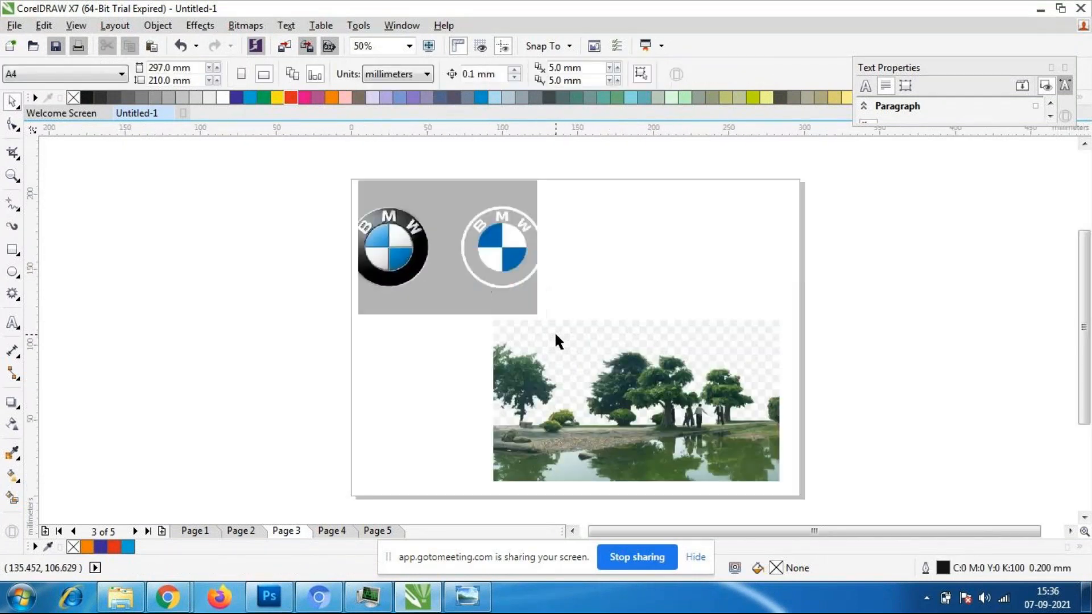
{"action": "left_click", "coordinate": [581, 399]}
{"action": "left_click", "coordinate": [469, 267]}
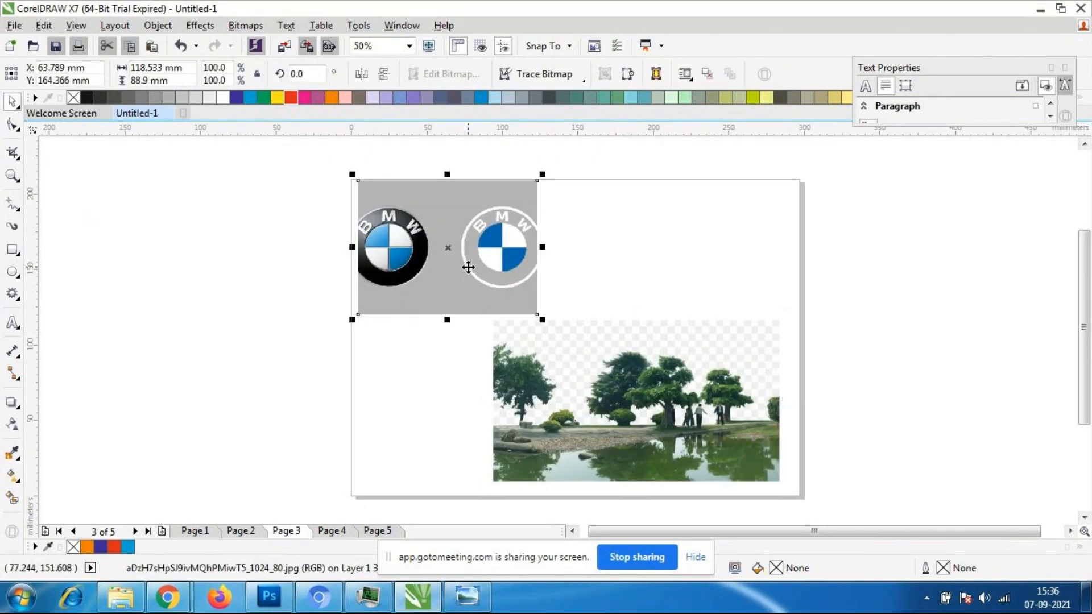
{"action": "left_click_drag", "start_coordinate": [468, 267], "coordinate": [463, 264]}
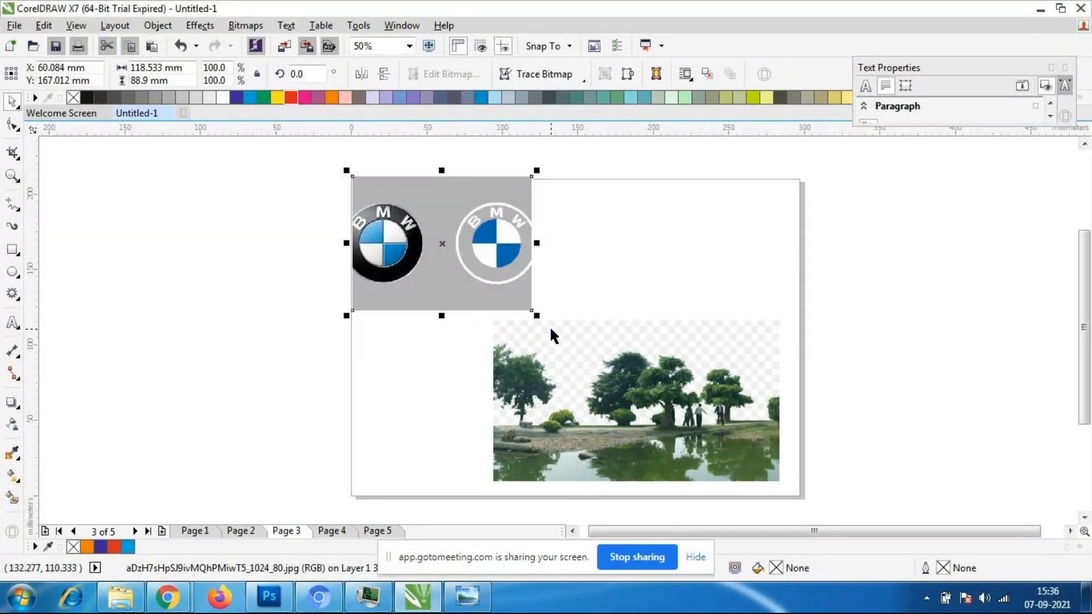
- Add a drop shadow to the lake image, drawn from its right edge to just past its left edge at a direction of 181
{"action": "scroll", "coordinate": [484, 313], "scroll_direction": "down", "scroll_amount": 2}
{"action": "scroll", "coordinate": [574, 369], "scroll_direction": "up", "scroll_amount": 2}
{"action": "scroll", "coordinate": [573, 367], "scroll_direction": "down", "scroll_amount": 1}
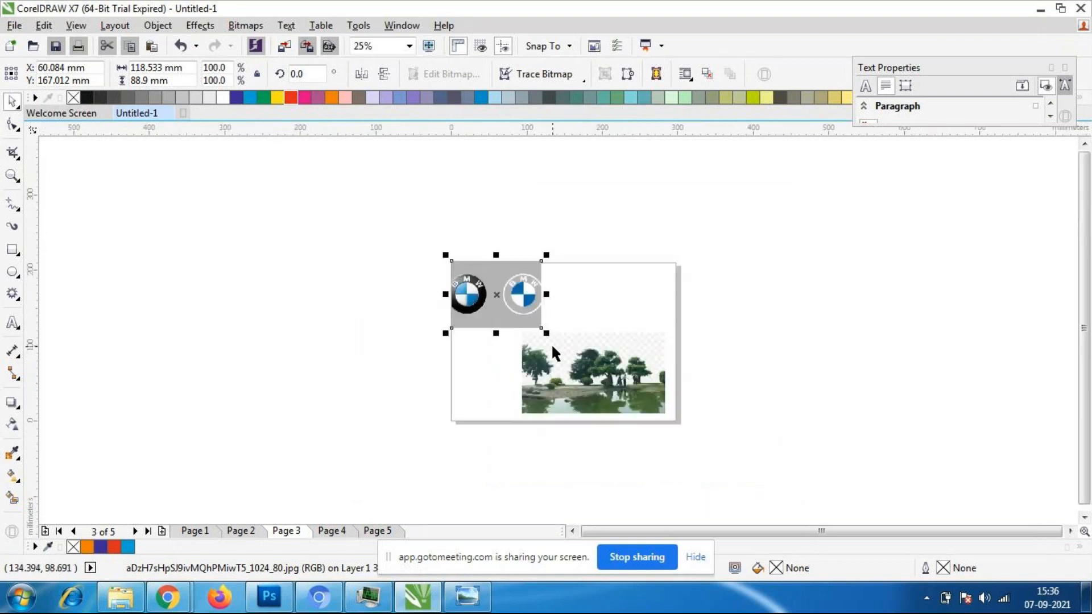
{"action": "scroll", "coordinate": [551, 343], "scroll_direction": "up", "scroll_amount": 1}
{"action": "left_click", "coordinate": [580, 433]}
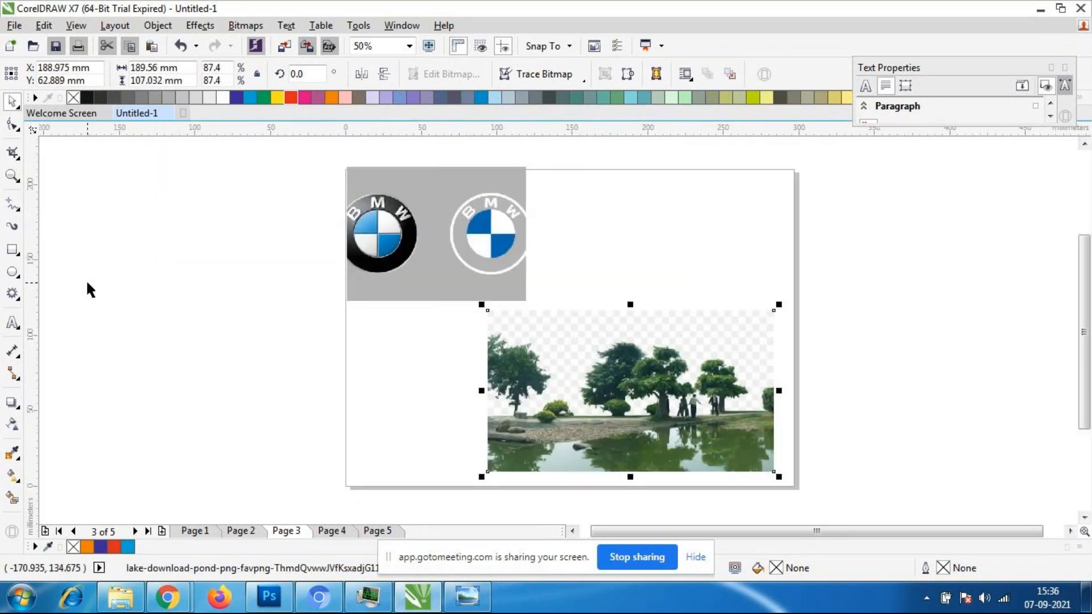
{"action": "left_click", "coordinate": [14, 403]}
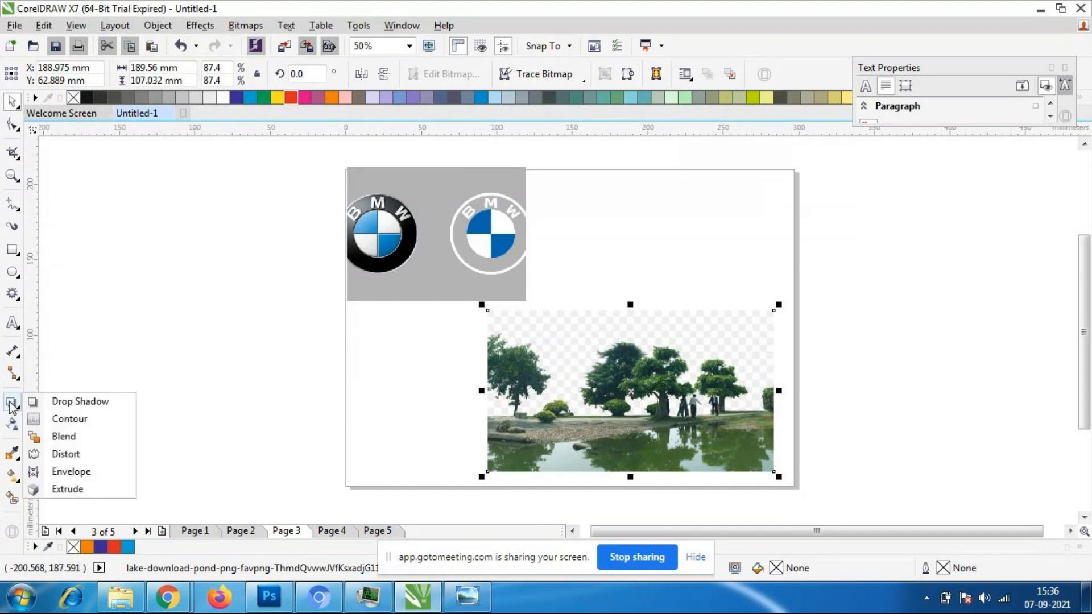
{"action": "left_click", "coordinate": [134, 403]}
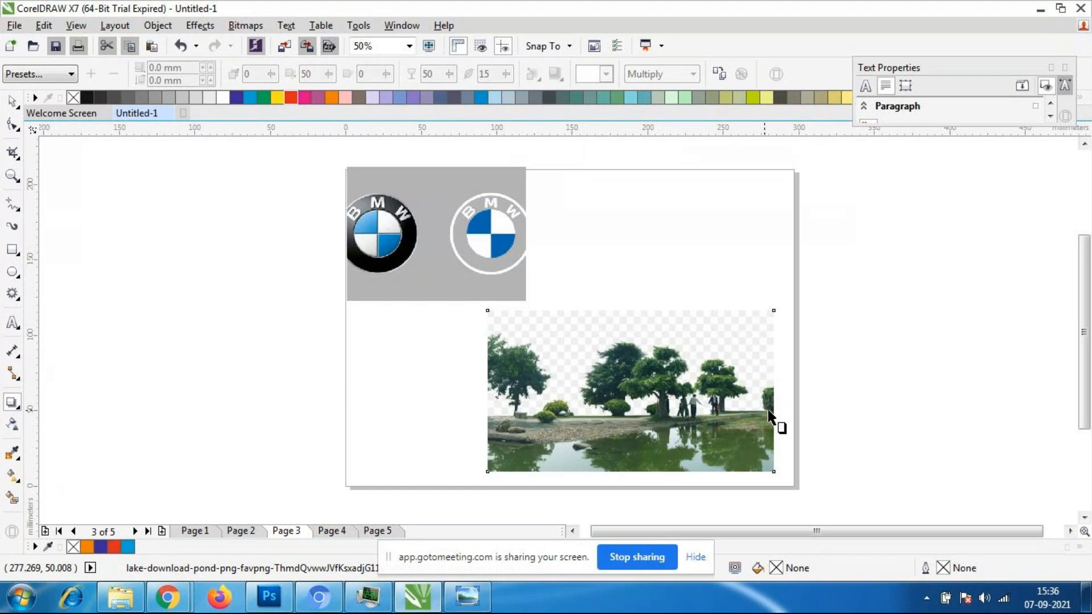
{"action": "left_click_drag", "start_coordinate": [769, 417], "coordinate": [473, 397]}
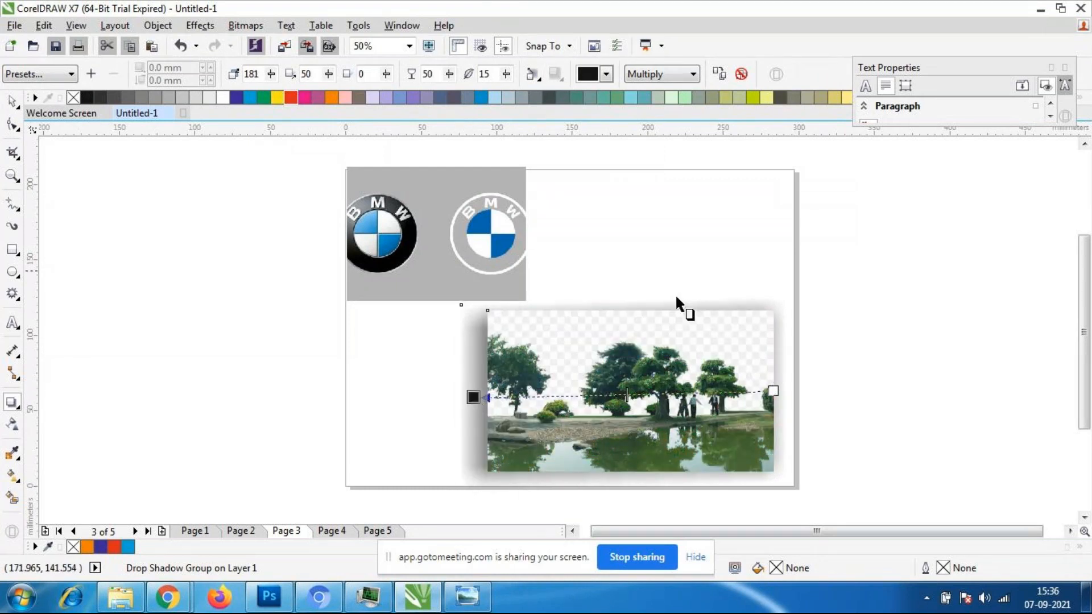
- Change the lake image's shadow color to orange and set its feathering to 2
{"action": "left_click", "coordinate": [606, 74]}
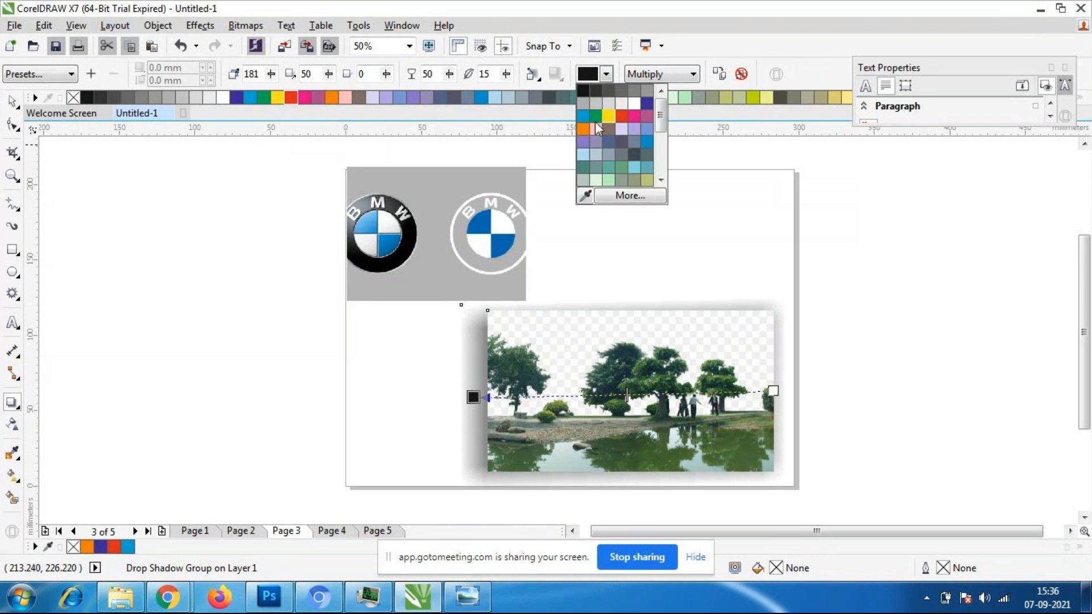
{"action": "left_click", "coordinate": [581, 128]}
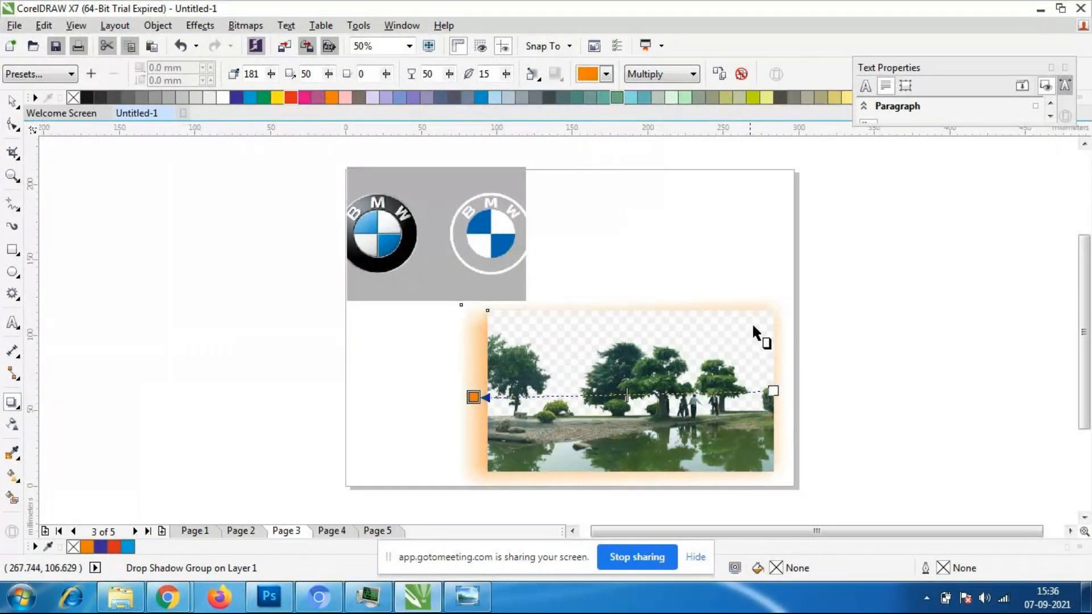
{"action": "scroll", "coordinate": [652, 291], "scroll_direction": "down", "scroll_amount": 1}
{"action": "scroll", "coordinate": [607, 261], "scroll_direction": "up", "scroll_amount": 1}
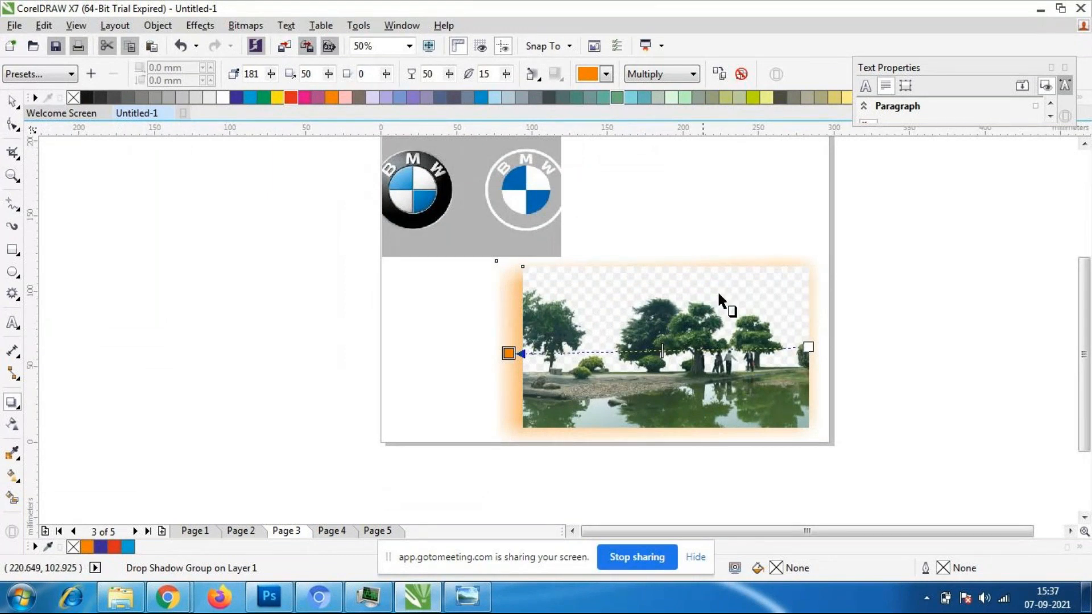
{"action": "left_click", "coordinate": [453, 77]}
{"action": "left_click", "coordinate": [507, 76]}
{"action": "type", "text": "2"}
{"action": "key", "text": "Return"}
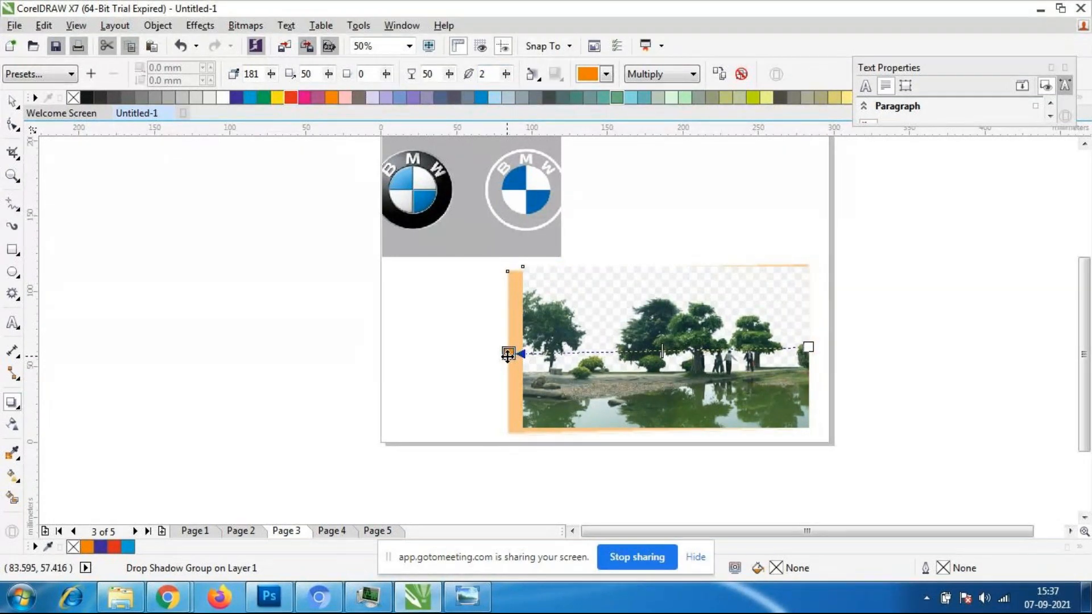
- Shift the BMW image slightly down and right with the Pick tool and select the lake image
{"action": "scroll", "coordinate": [660, 348], "scroll_direction": "down", "scroll_amount": 1}
{"action": "scroll", "coordinate": [654, 310], "scroll_direction": "up", "scroll_amount": 2}
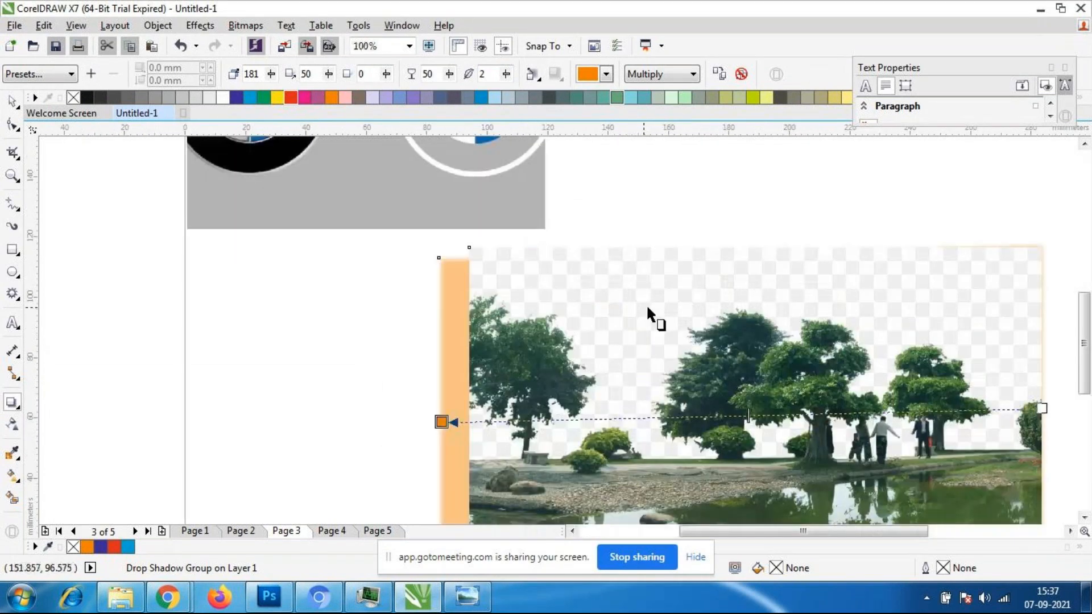
{"action": "scroll", "coordinate": [646, 304], "scroll_direction": "down", "scroll_amount": 1}
{"action": "left_click", "coordinate": [493, 235]}
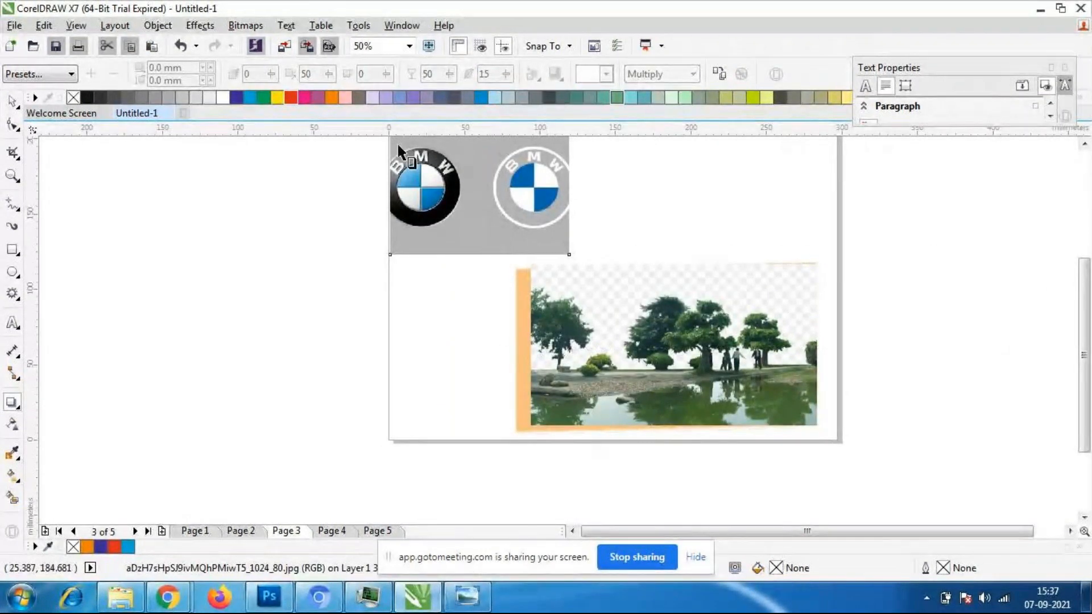
{"action": "left_click", "coordinate": [12, 101]}
{"action": "left_click", "coordinate": [234, 256]}
{"action": "left_click", "coordinate": [545, 190]}
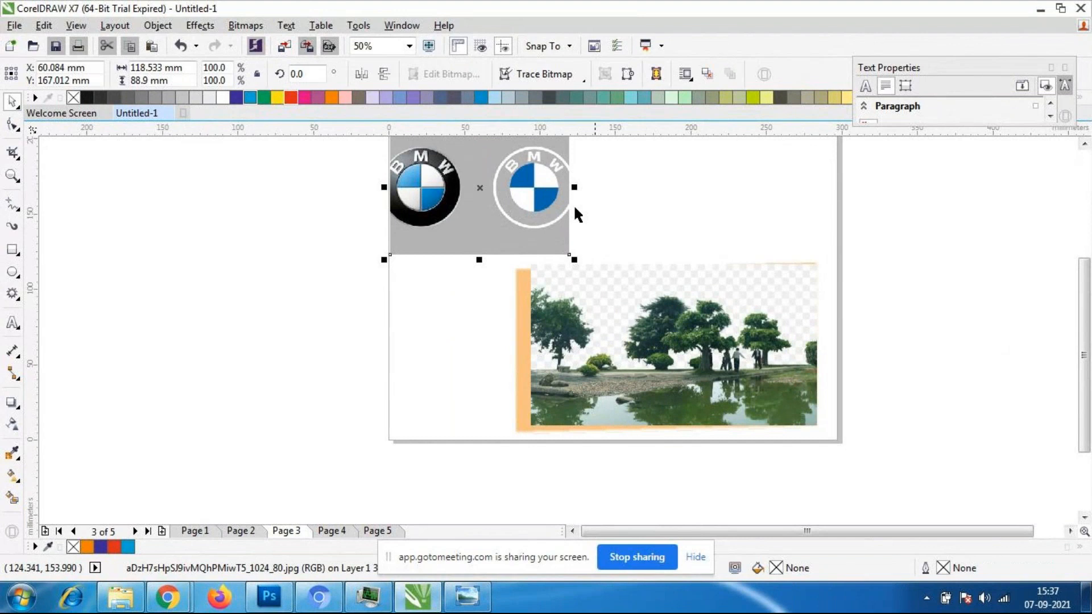
{"action": "mouse_move", "coordinate": [461, 224]}
{"action": "left_mouse_down"}
{"action": "mouse_move", "coordinate": [388, 241]}
{"action": "mouse_move", "coordinate": [466, 232]}
{"action": "left_mouse_up"}
{"action": "left_click", "coordinate": [663, 331]}
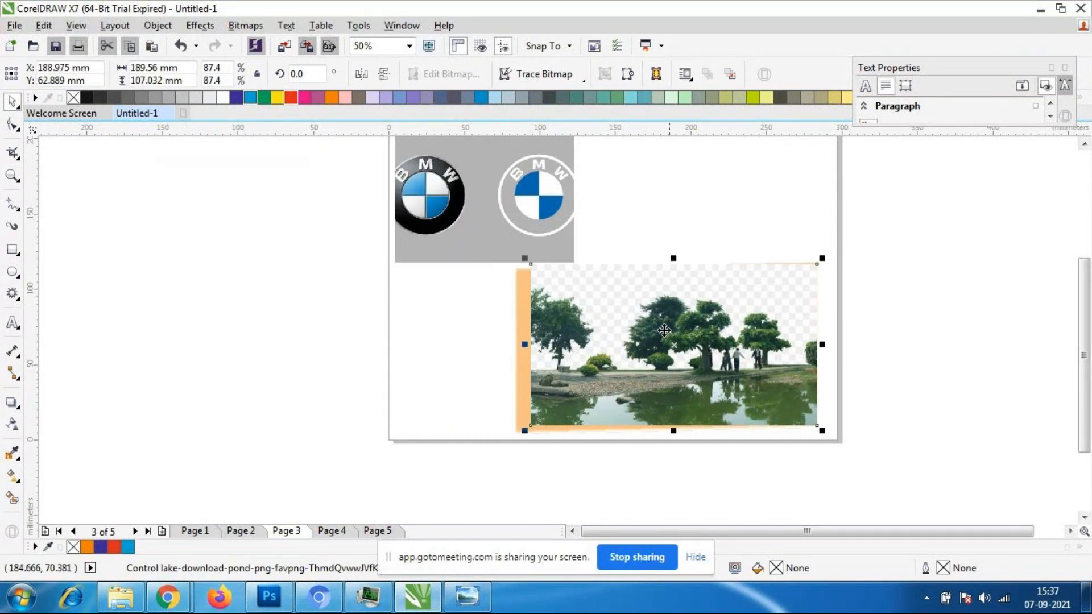
- Adjust the lake image's orange drop shadow to an opacity of 56 and a feathering of 7
{"action": "left_click", "coordinate": [624, 357]}
{"action": "left_click", "coordinate": [594, 370]}
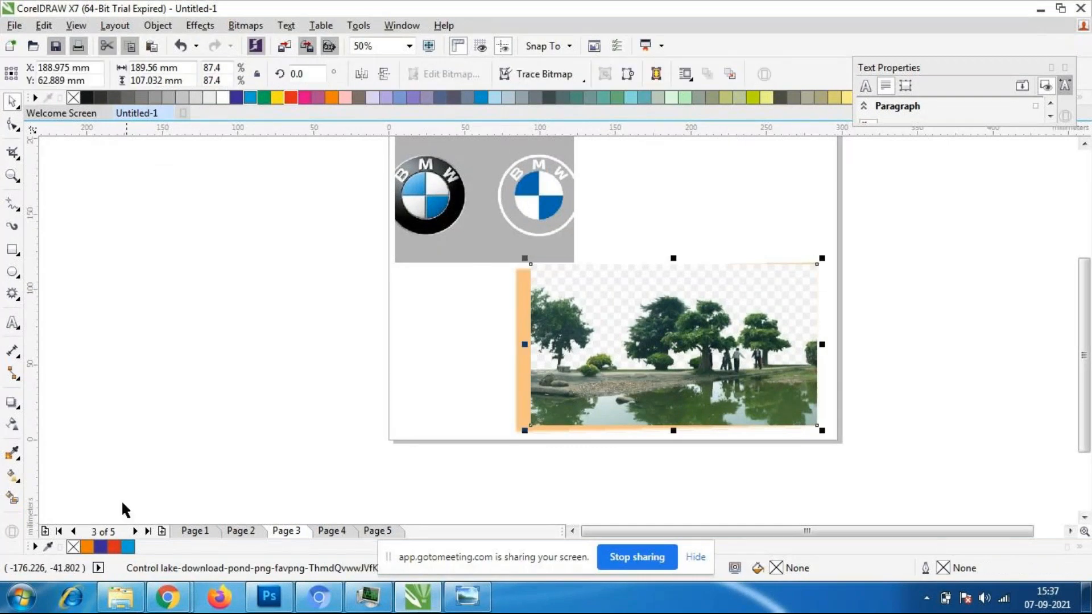
{"action": "left_click", "coordinate": [12, 404]}
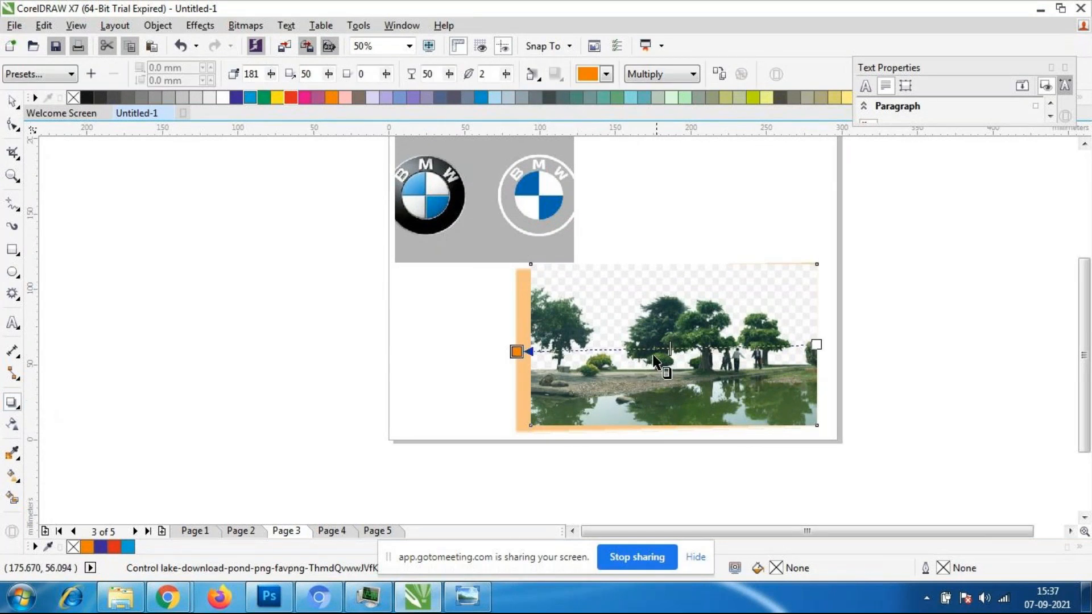
{"action": "mouse_move", "coordinate": [669, 348]}
{"action": "left_mouse_down"}
{"action": "mouse_move", "coordinate": [633, 351]}
{"action": "mouse_move", "coordinate": [653, 351]}
{"action": "left_mouse_up"}
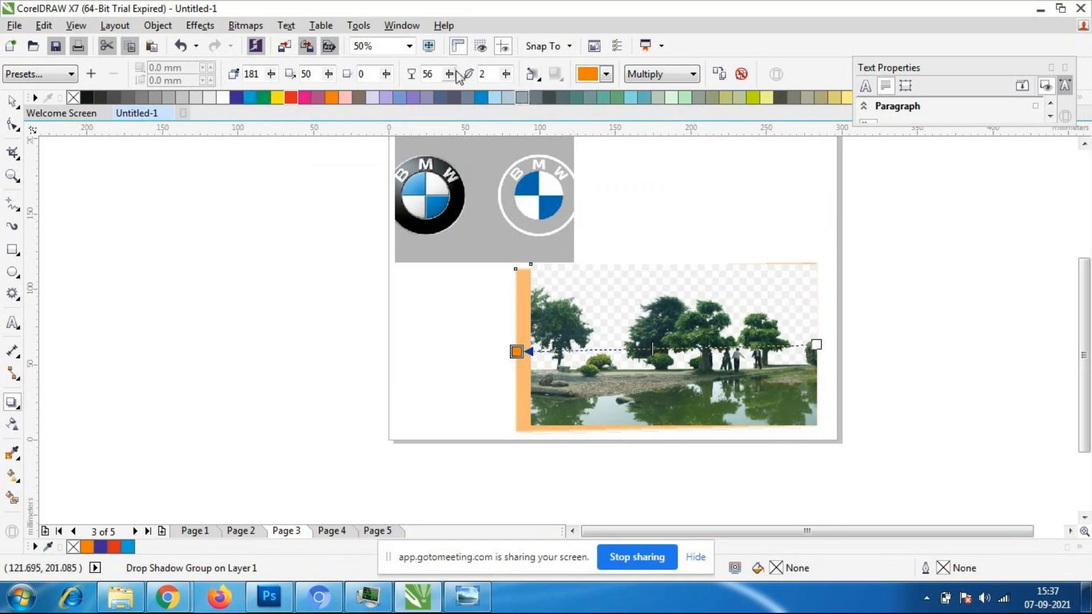
{"action": "double_click", "coordinate": [482, 74]}
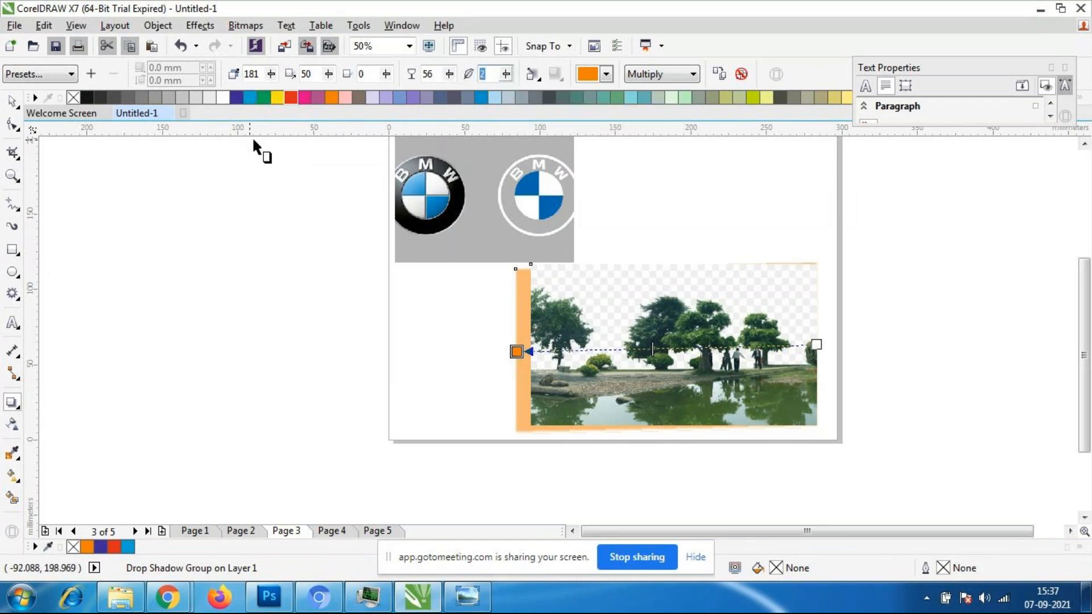
{"action": "type", "text": "7"}
{"action": "key", "text": "Return"}
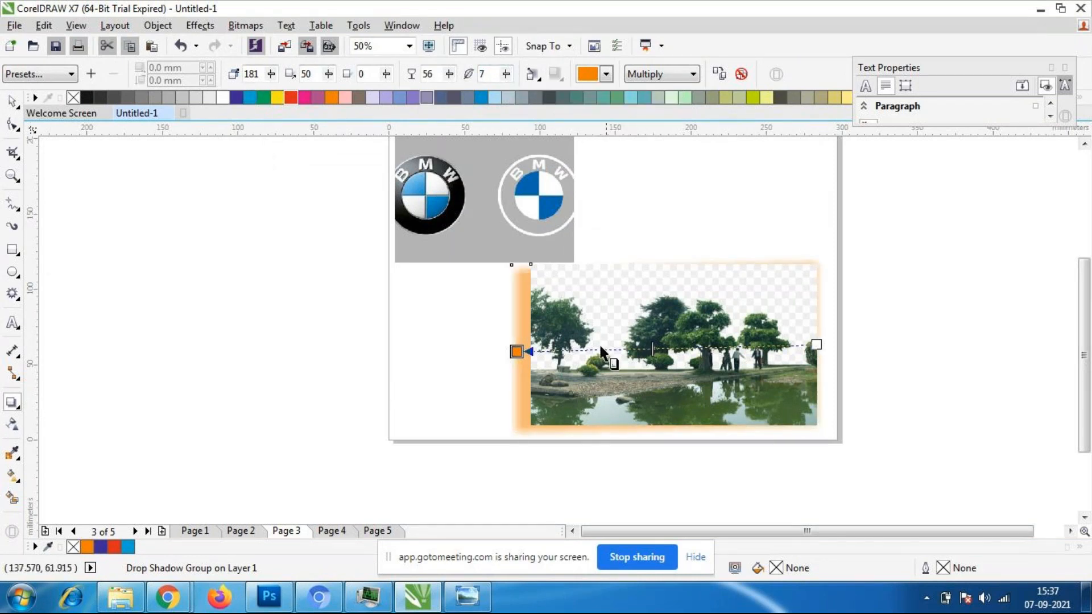
- Try a drop shadow on the BMW image drawn from its right edge to just past its left edge, and undo it
{"action": "left_click", "coordinate": [529, 207]}
{"action": "scroll", "coordinate": [598, 214], "scroll_direction": "down", "scroll_amount": 2}
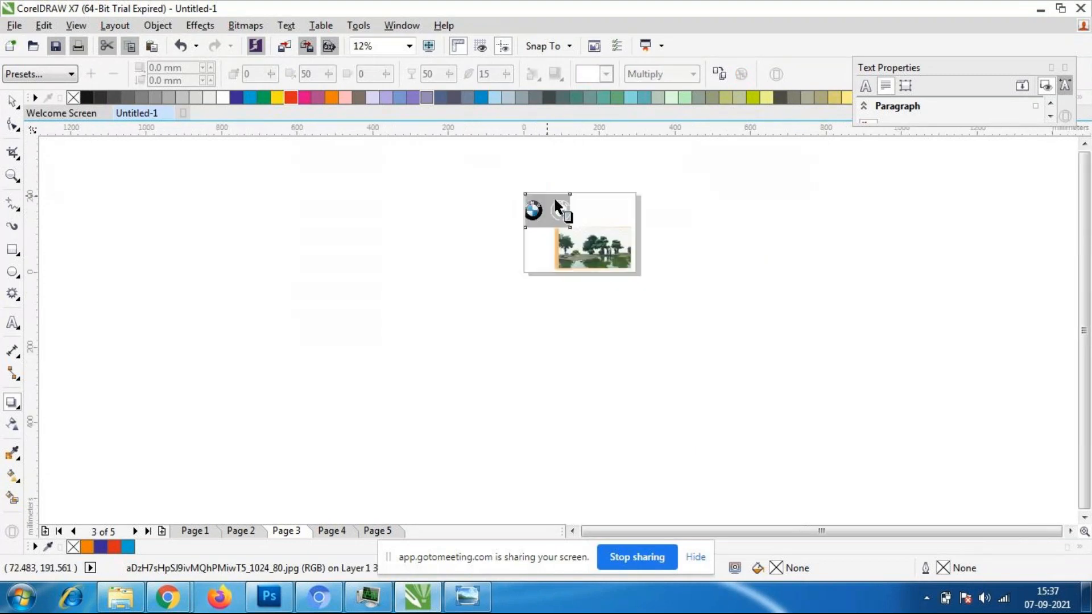
{"action": "scroll", "coordinate": [543, 185], "scroll_direction": "up", "scroll_amount": 2}
{"action": "left_click", "coordinate": [11, 101]}
{"action": "left_click", "coordinate": [217, 310]}
{"action": "left_click", "coordinate": [573, 312]}
{"action": "left_click", "coordinate": [11, 403]}
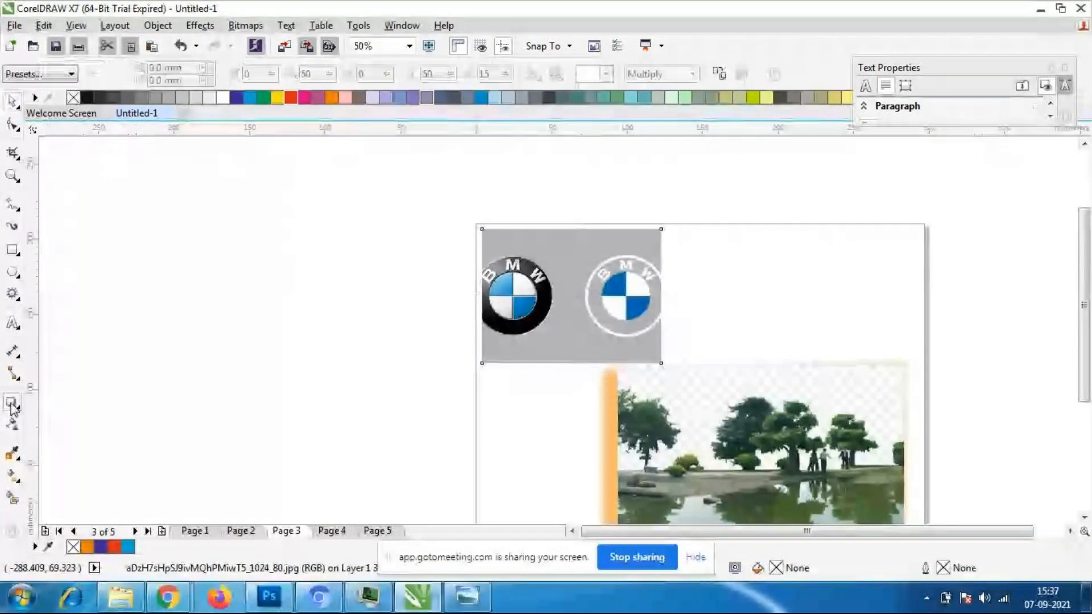
{"action": "left_click_drag", "start_coordinate": [661, 302], "coordinate": [467, 298]}
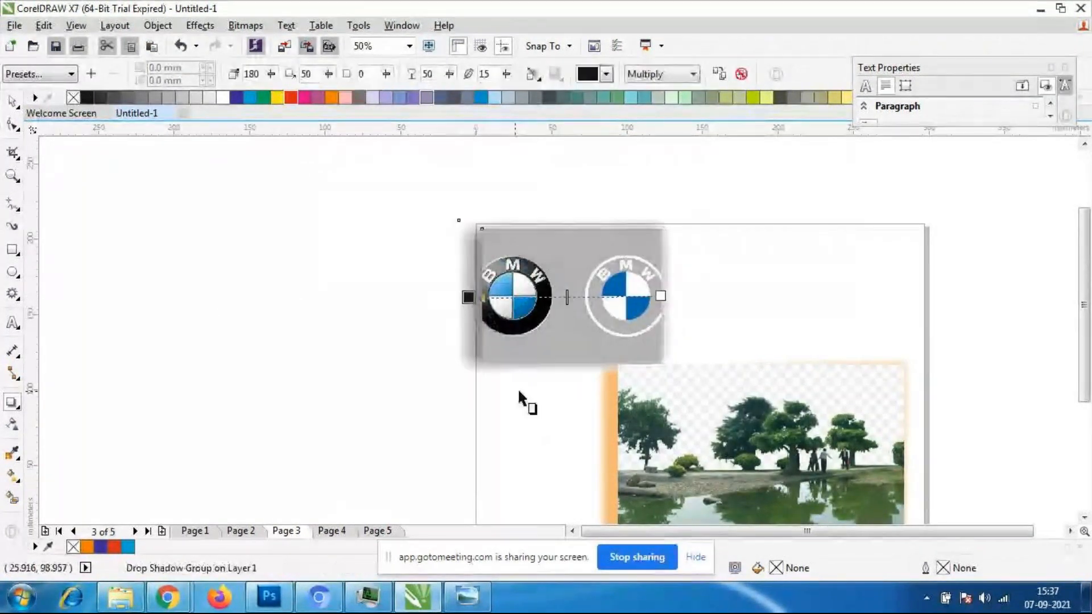
{"action": "scroll", "coordinate": [466, 324], "scroll_direction": "down", "scroll_amount": 1}
{"action": "scroll", "coordinate": [467, 325], "scroll_direction": "up", "scroll_amount": 1}
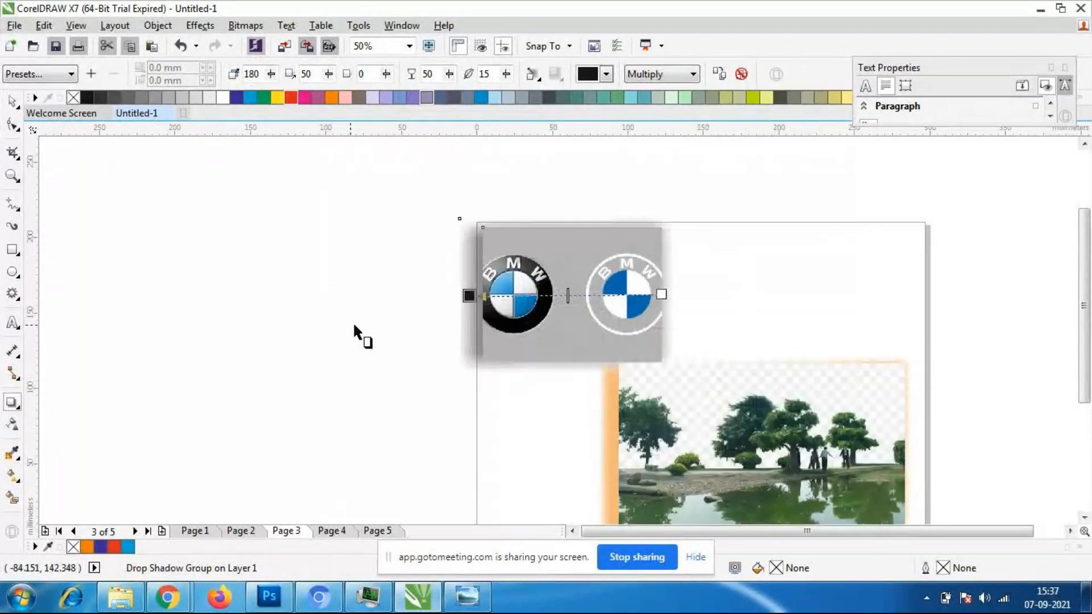
{"action": "key", "text": "ctrl+z"}
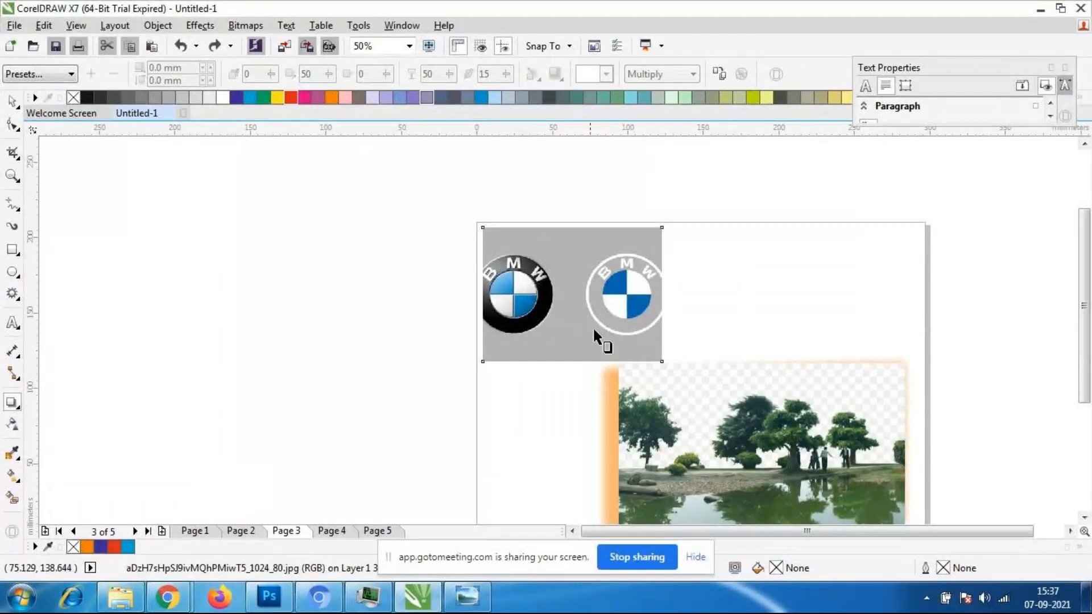
- Try drop shadows on the BMW image cast from left to right and from top to bottom, undoing each one
{"action": "left_click_drag", "start_coordinate": [482, 294], "coordinate": [673, 294]}
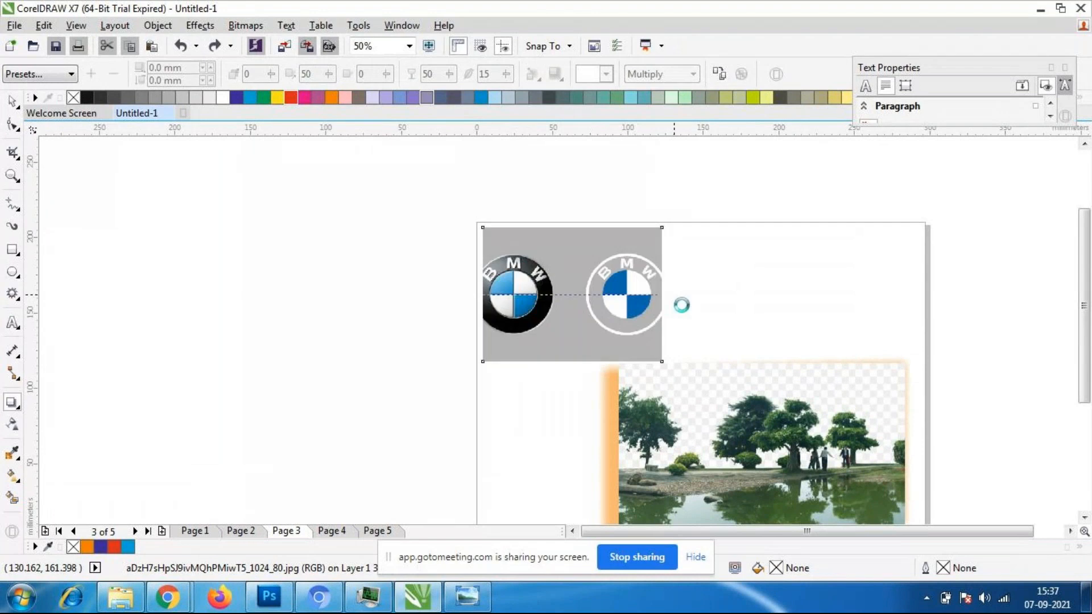
{"action": "key", "text": "ctrl+z"}
{"action": "left_click_drag", "start_coordinate": [572, 229], "coordinate": [573, 375]}
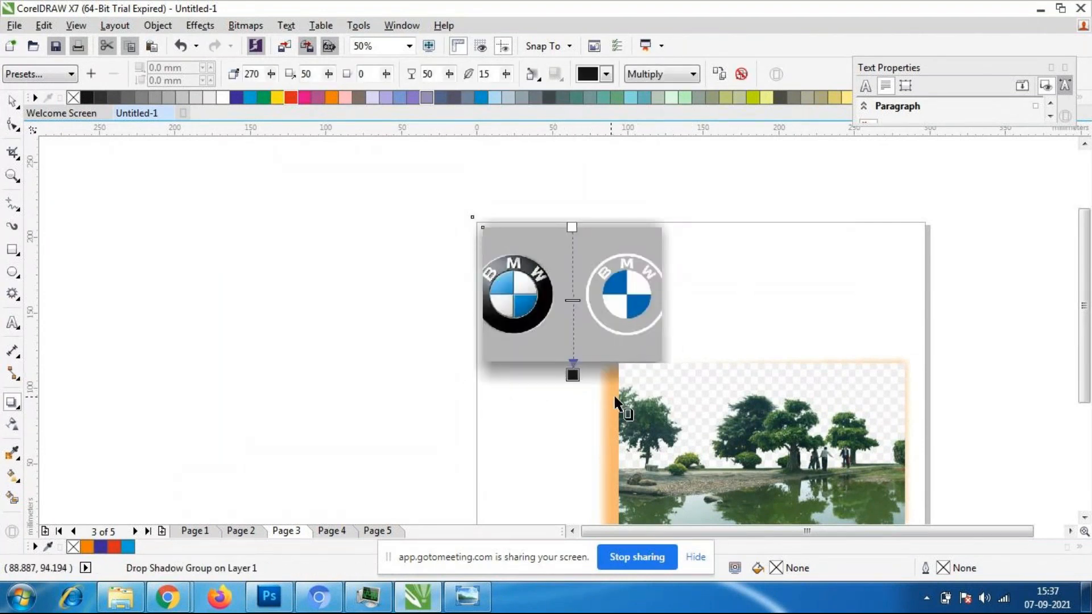
{"action": "key", "text": "ctrl+z"}
{"action": "scroll", "coordinate": [568, 334], "scroll_direction": "down", "scroll_amount": 1}
{"action": "scroll", "coordinate": [628, 375], "scroll_direction": "up", "scroll_amount": 1}
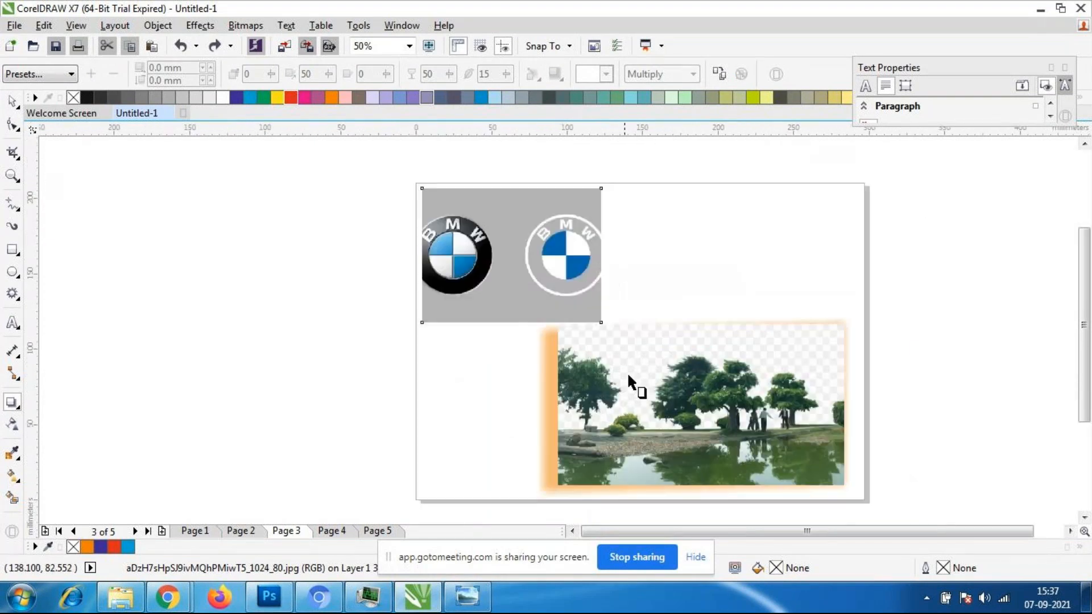
- Add a drop shadow to the BMW image toward its left side at a direction of 182 and color it yellow
{"action": "mouse_move", "coordinate": [589, 306]}
{"action": "left_mouse_down"}
{"action": "mouse_move", "coordinate": [471, 292]}
{"action": "mouse_move", "coordinate": [412, 262]}
{"action": "left_mouse_up"}
{"action": "left_click", "coordinate": [606, 74]}
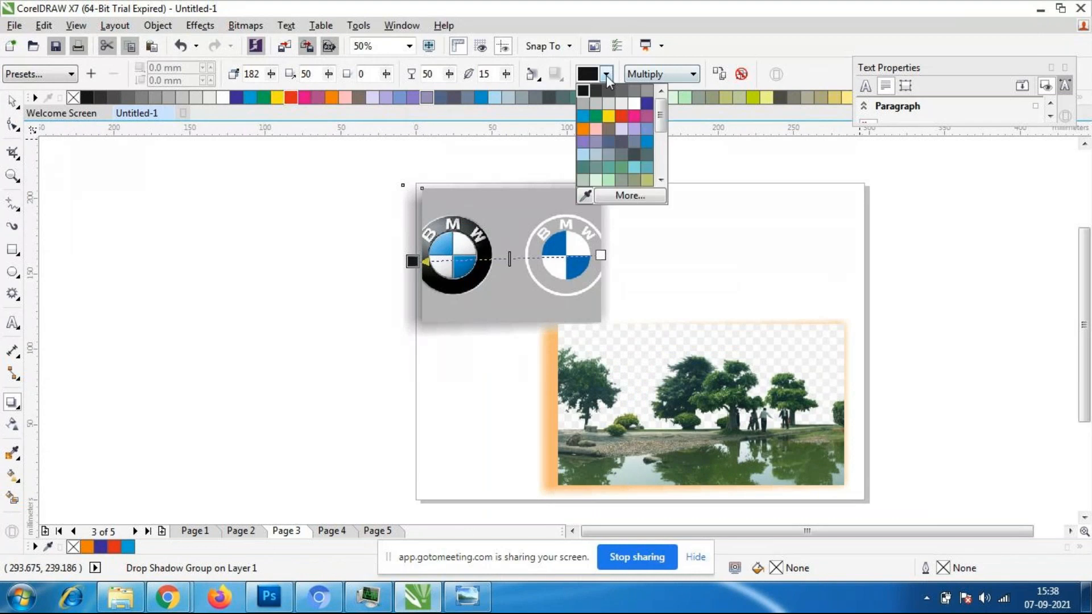
{"action": "left_click", "coordinate": [609, 116]}
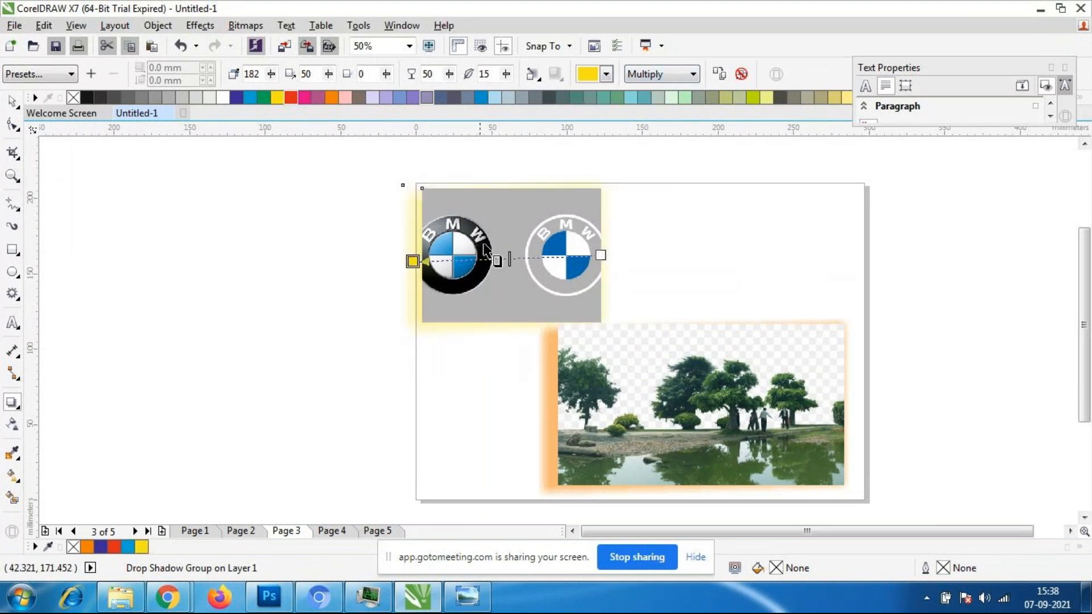
- Move the BMW image with its shadow to the right, above the lake image, with the Pick tool and deselect it
{"action": "key", "text": "space"}
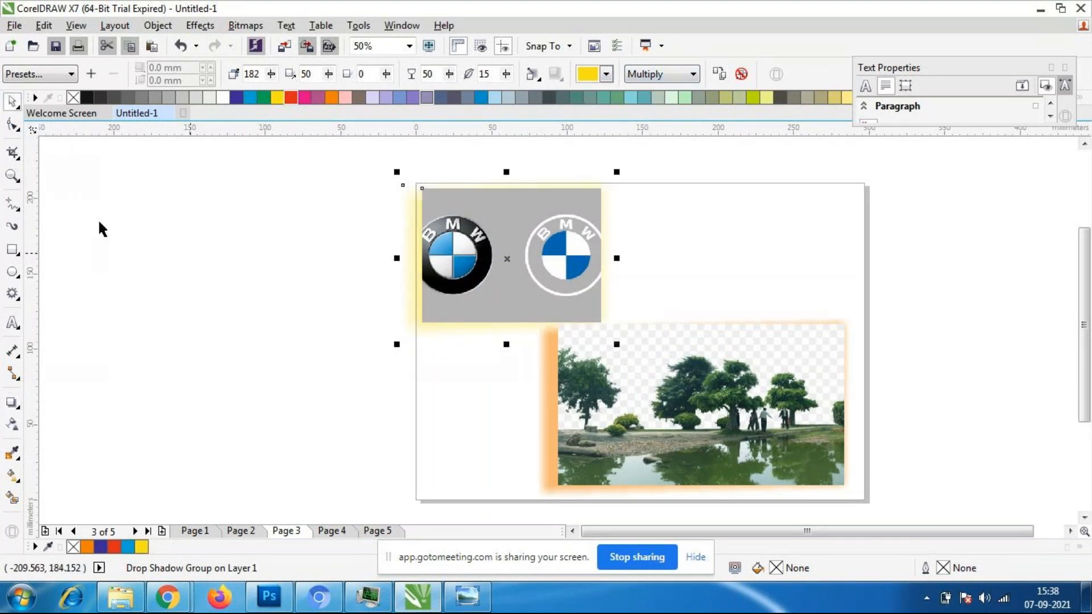
{"action": "left_click", "coordinate": [99, 222]}
{"action": "left_click_drag", "start_coordinate": [532, 276], "coordinate": [604, 270]}
{"action": "left_click", "coordinate": [959, 259]}
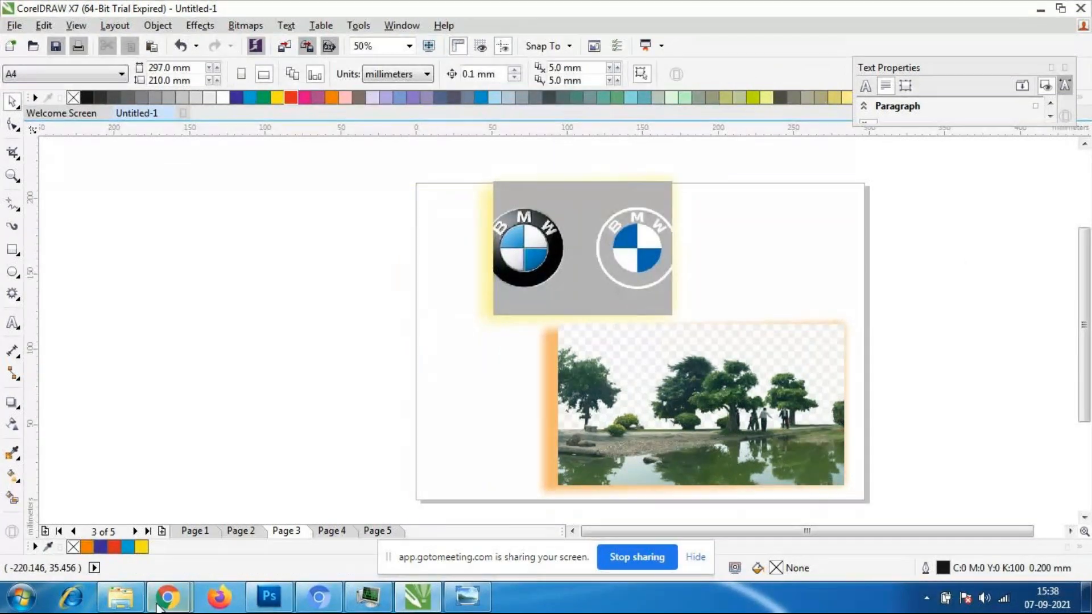
- Switch to the GoToMeeting page in Chrome and look through the meeting's participants
{"action": "mouse_move", "coordinate": [165, 597]}
{"action": "left_click", "coordinate": [101, 514]}
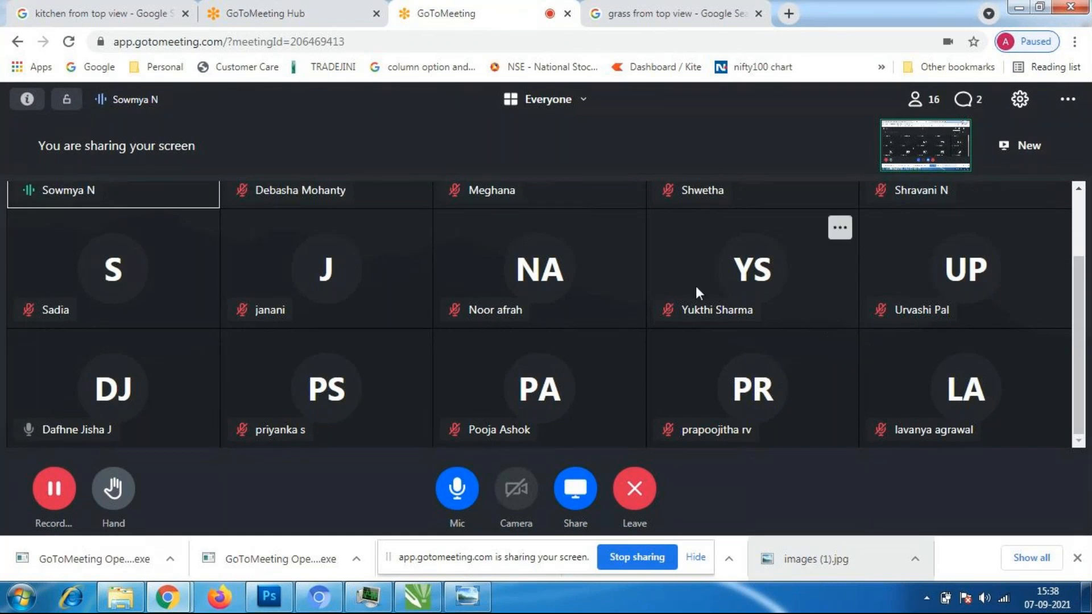
{"action": "mouse_move", "coordinate": [1079, 367]}
{"action": "left_mouse_down"}
{"action": "mouse_move", "coordinate": [1082, 273]}
{"action": "mouse_move", "coordinate": [1090, 369]}
{"action": "left_mouse_up"}
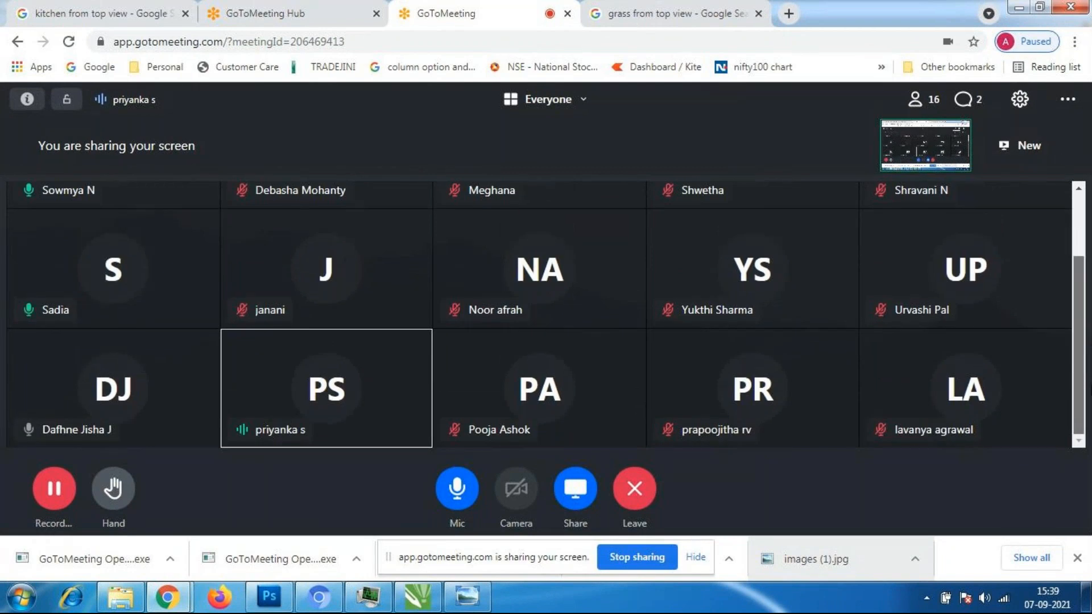
{"action": "left_click_drag", "start_coordinate": [1090, 369], "coordinate": [1085, 270]}
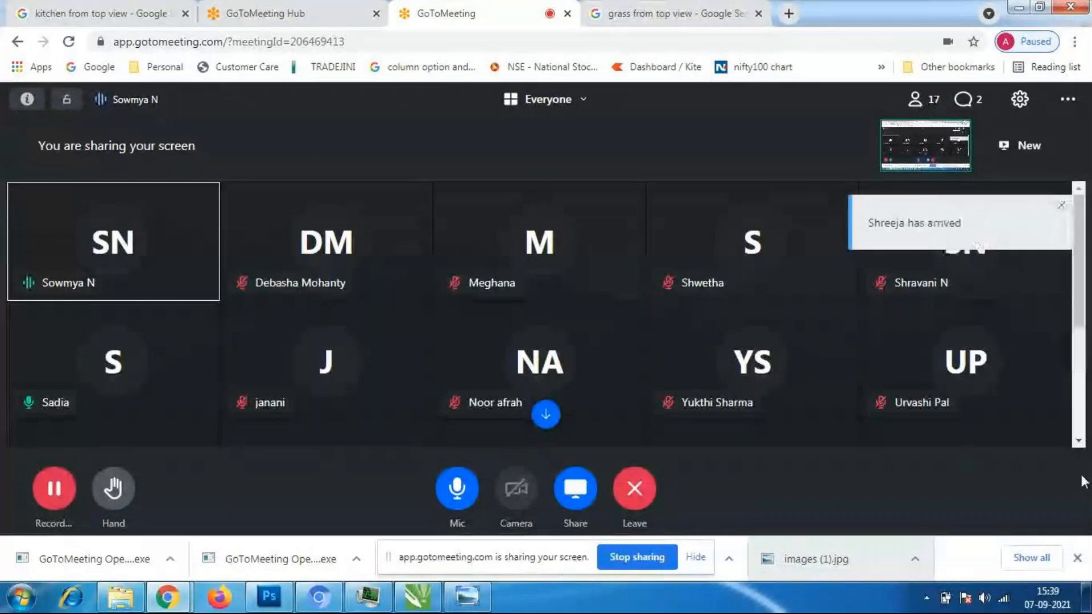
{"action": "left_click", "coordinate": [1086, 597]}
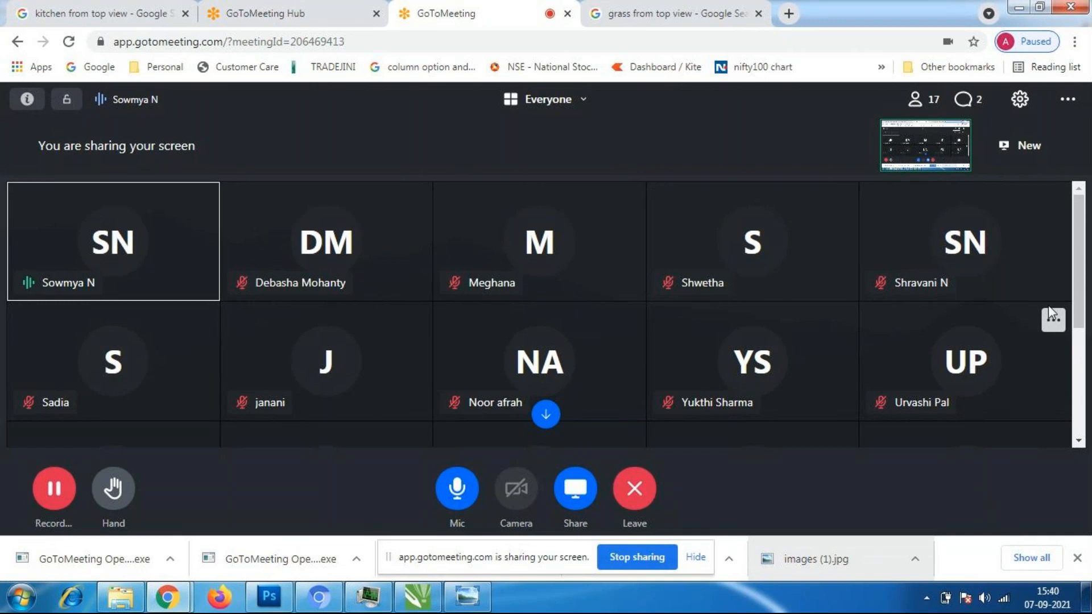
{"action": "left_click_drag", "start_coordinate": [1085, 258], "coordinate": [1084, 366]}
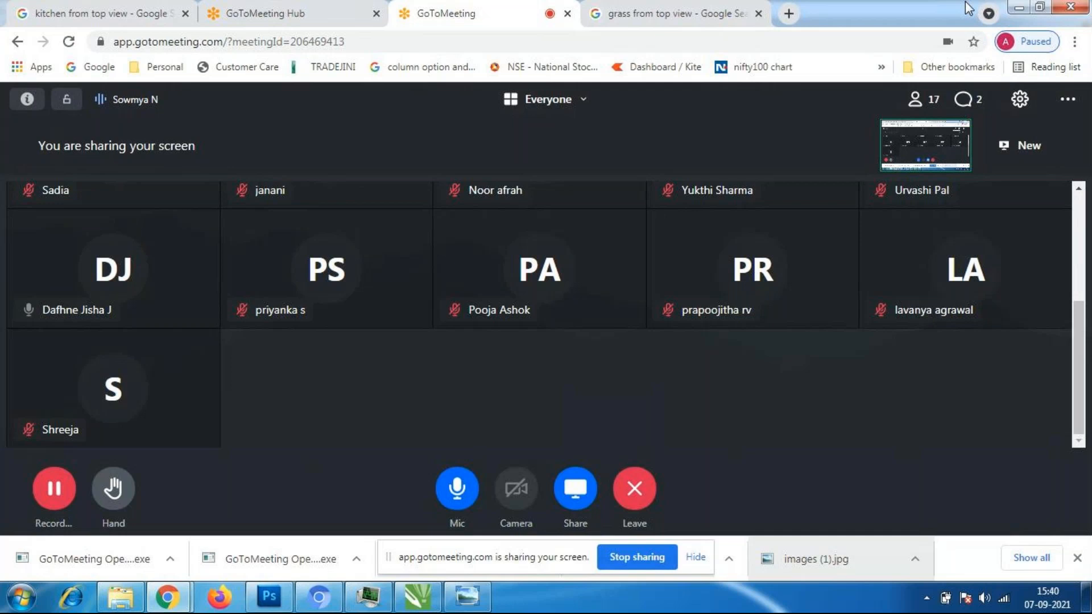
{"action": "left_click", "coordinate": [54, 489]}
{"action": "left_click", "coordinate": [60, 443]}
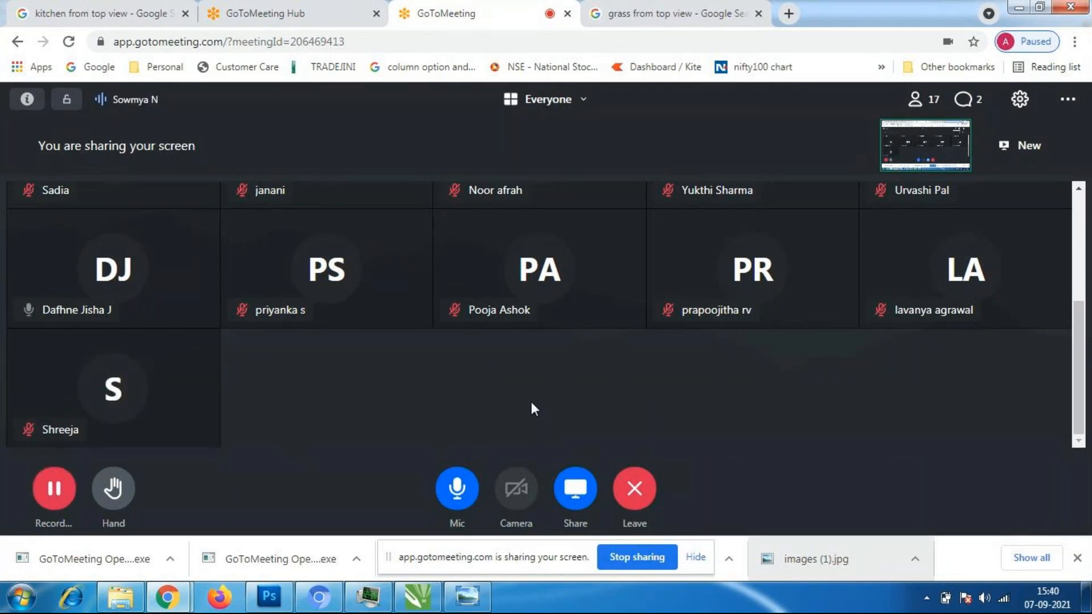
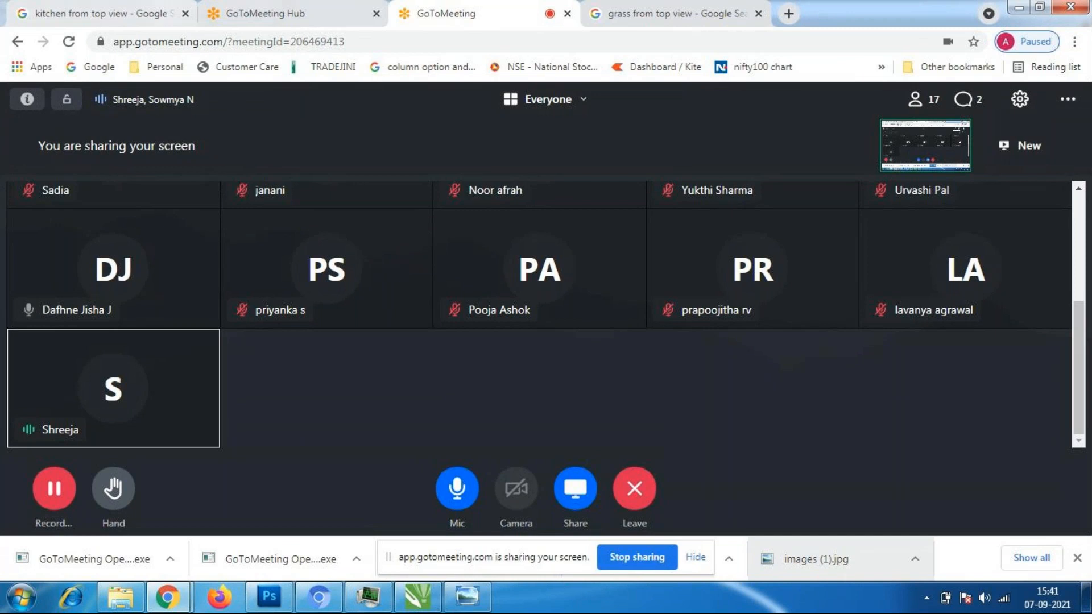
- Switch back to CorelDRAW, select the lake image on Page 3, then open Page 4 and make it landscape
{"action": "left_click", "coordinate": [418, 596]}
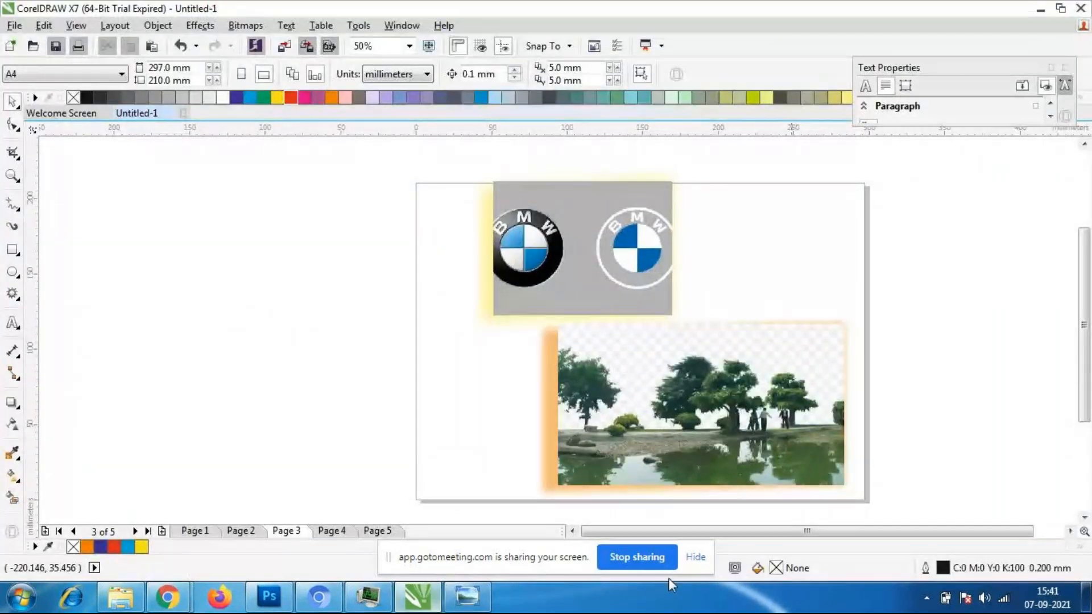
{"action": "left_click", "coordinate": [660, 367]}
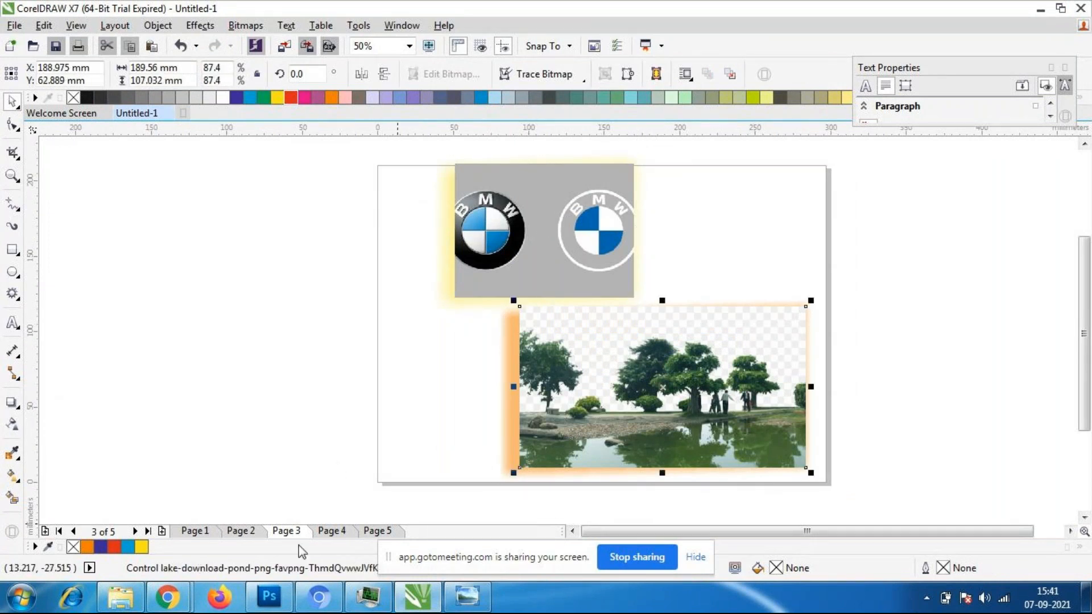
{"action": "left_click", "coordinate": [331, 531]}
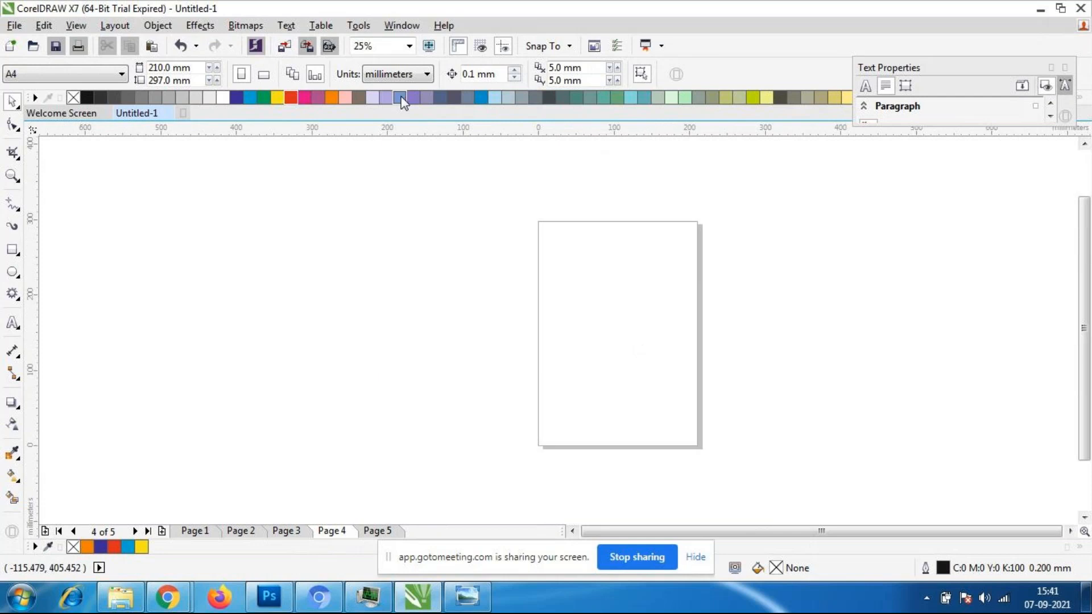
{"action": "left_click", "coordinate": [264, 74]}
- Draw an ellipse about 202 by 181 mm in the middle of Page 4 and fill it with magenta
{"action": "left_click", "coordinate": [14, 403]}
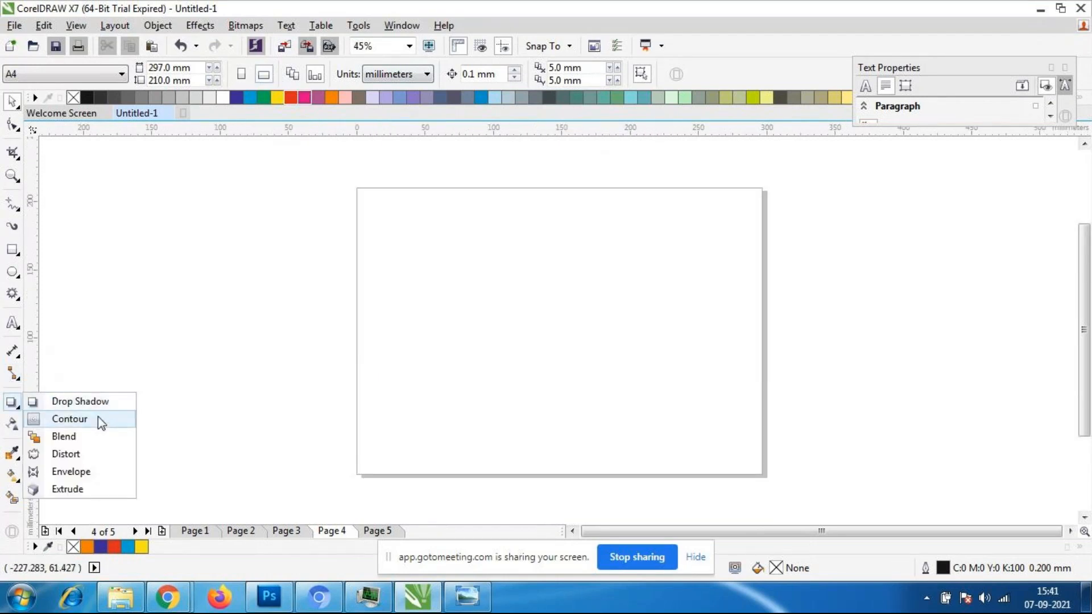
{"action": "left_click", "coordinate": [98, 419]}
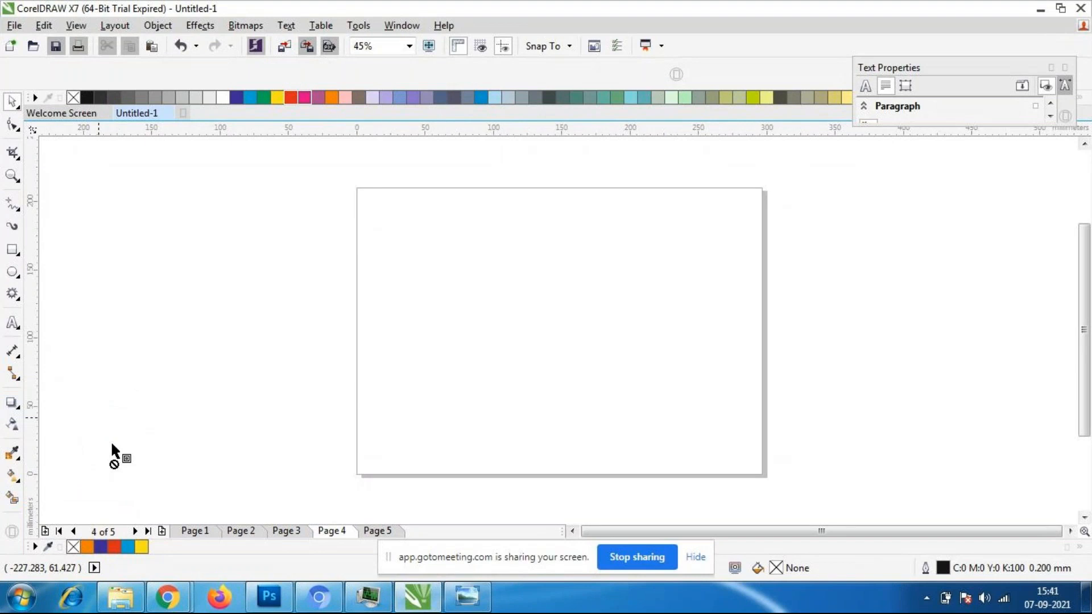
{"action": "left_click", "coordinate": [10, 255]}
{"action": "left_click", "coordinate": [11, 278]}
{"action": "left_click", "coordinate": [57, 268]}
{"action": "left_click_drag", "start_coordinate": [425, 204], "coordinate": [707, 456]}
{"action": "left_click", "coordinate": [415, 75]}
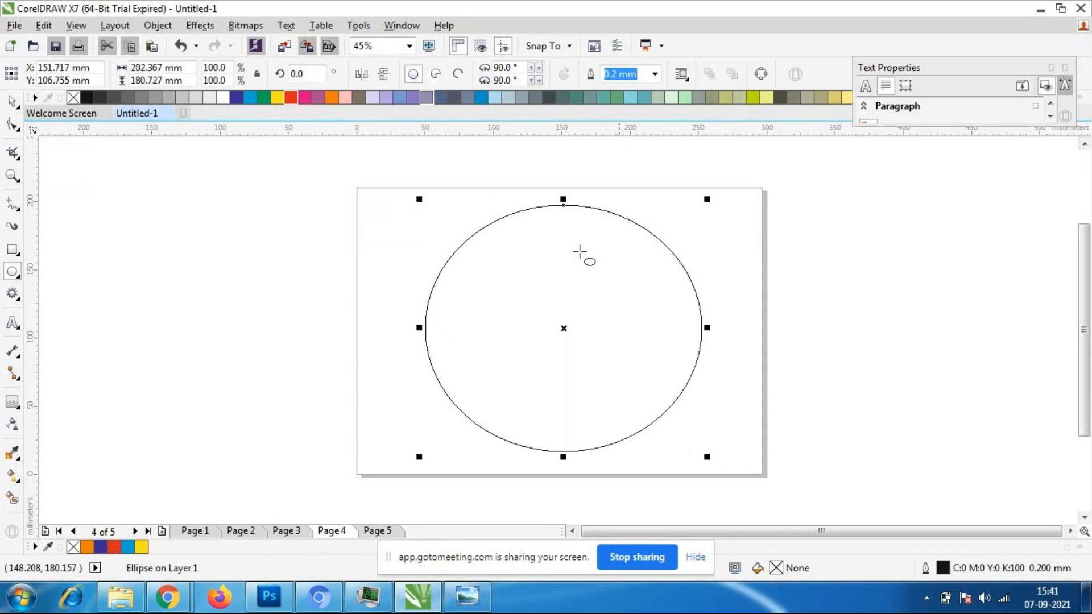
{"action": "left_click", "coordinate": [304, 98]}
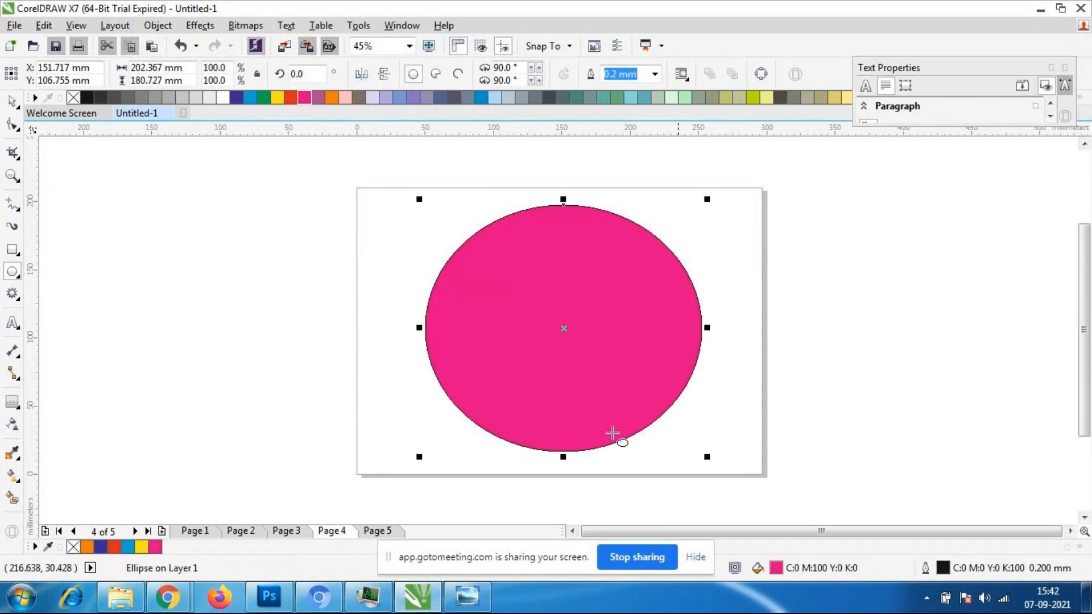
- Apply an inside contour to the magenta ellipse with one step and an offset of about 68.4 mm
{"action": "left_click", "coordinate": [12, 408]}
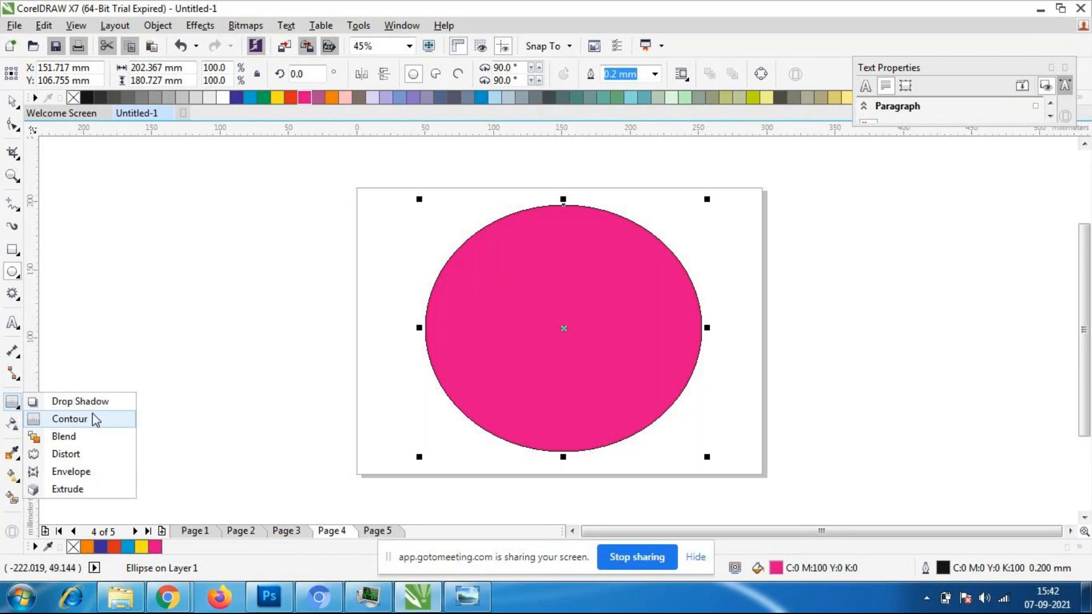
{"action": "left_click", "coordinate": [90, 419]}
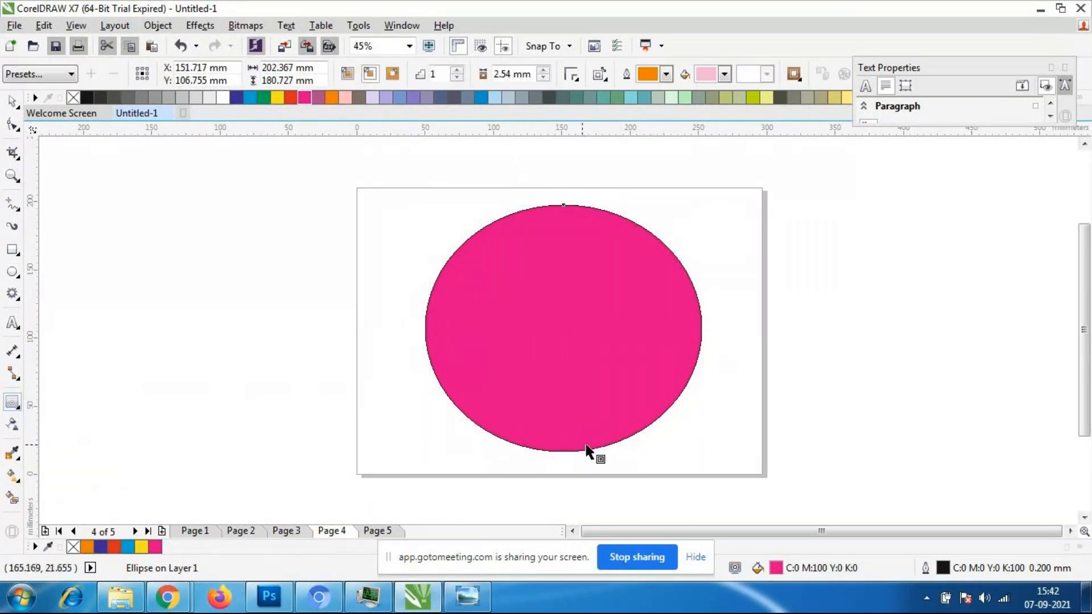
{"action": "left_click_drag", "start_coordinate": [588, 444], "coordinate": [564, 359]}
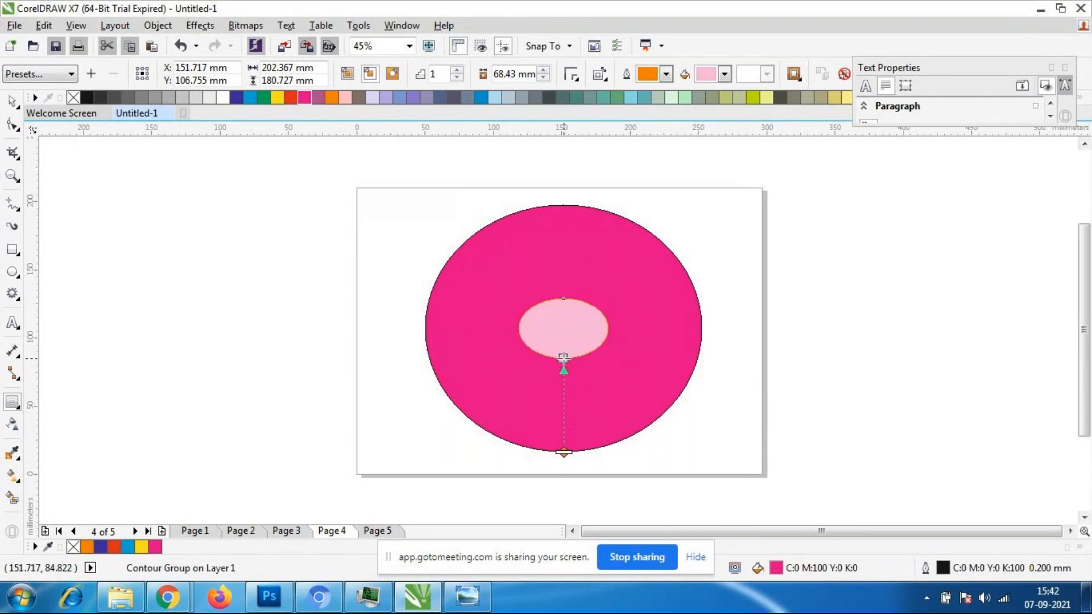
- Increase the ellipse's contour to 44 steps with the contour's interactive slider
{"action": "scroll", "coordinate": [555, 440], "scroll_direction": "up", "scroll_amount": 2}
{"action": "scroll", "coordinate": [590, 410], "scroll_direction": "down", "scroll_amount": 2}
{"action": "scroll", "coordinate": [596, 409], "scroll_direction": "up", "scroll_amount": 2}
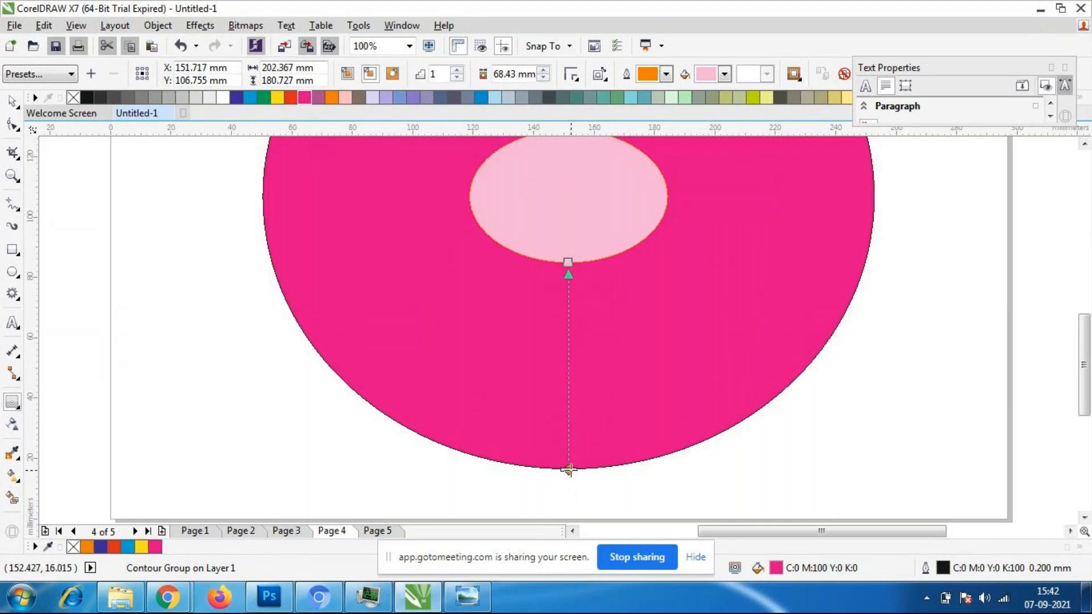
{"action": "left_click_drag", "start_coordinate": [568, 470], "coordinate": [568, 358]}
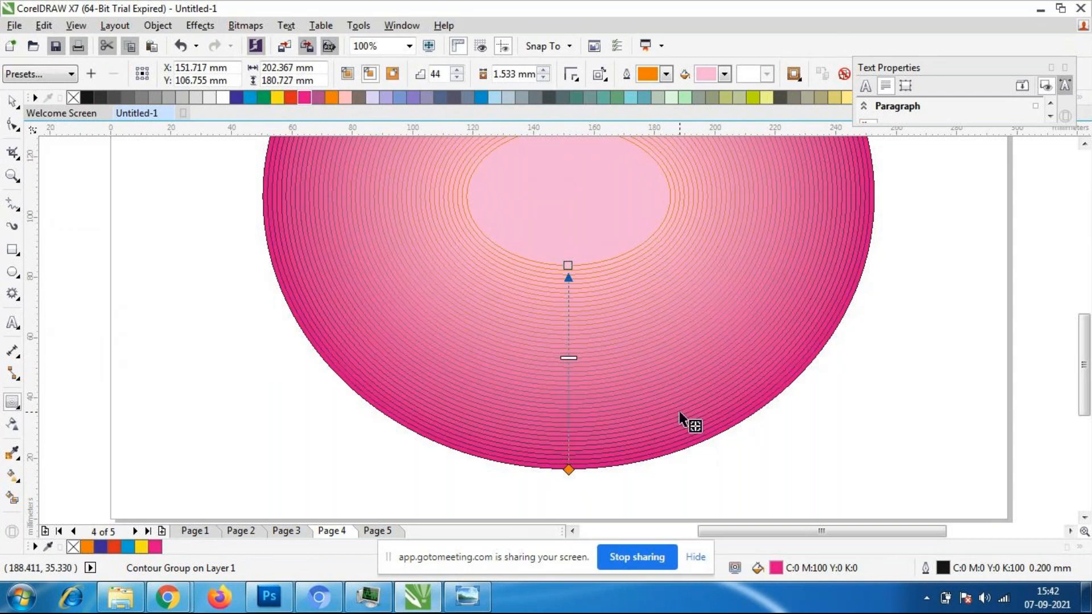
- Examine the contour rings and the color transition toward the ellipse's center up close
{"action": "scroll", "coordinate": [705, 415], "scroll_direction": "down", "scroll_amount": 3}
{"action": "scroll", "coordinate": [717, 400], "scroll_direction": "up", "scroll_amount": 1}
{"action": "scroll", "coordinate": [711, 401], "scroll_direction": "up", "scroll_amount": 1}
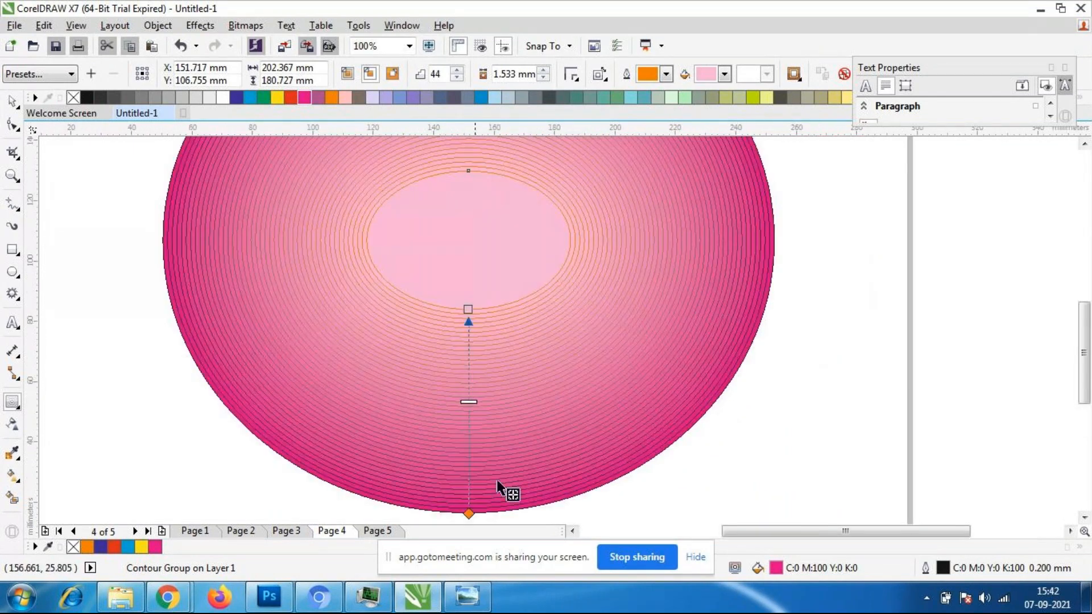
{"action": "scroll", "coordinate": [625, 338], "scroll_direction": "down", "scroll_amount": 1}
{"action": "scroll", "coordinate": [576, 270], "scroll_direction": "up", "scroll_amount": 1}
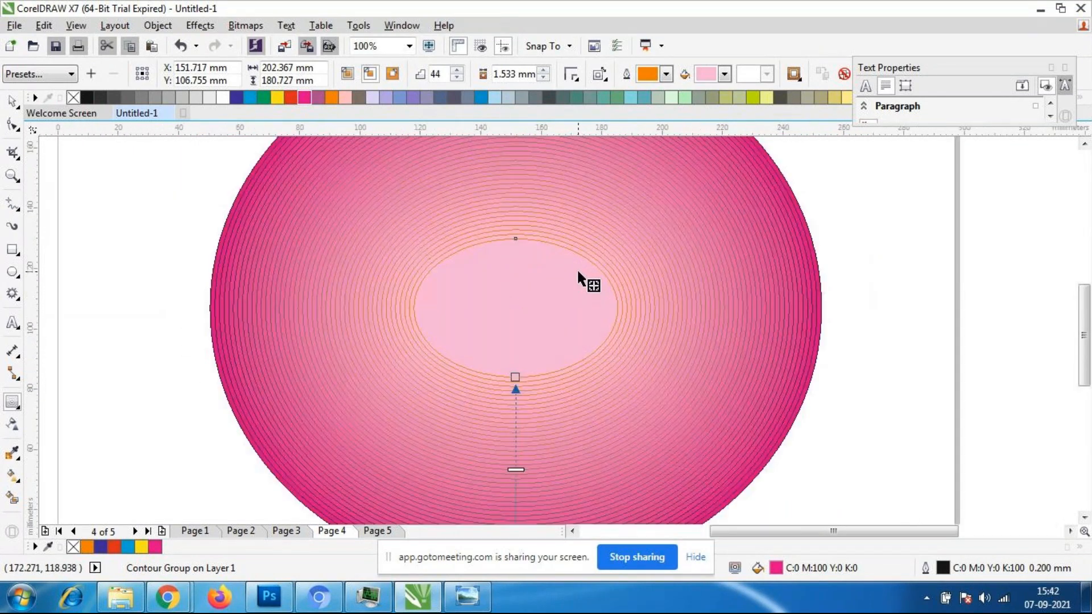
{"action": "scroll", "coordinate": [577, 269], "scroll_direction": "down", "scroll_amount": 1}
{"action": "scroll", "coordinate": [574, 275], "scroll_direction": "up", "scroll_amount": 1}
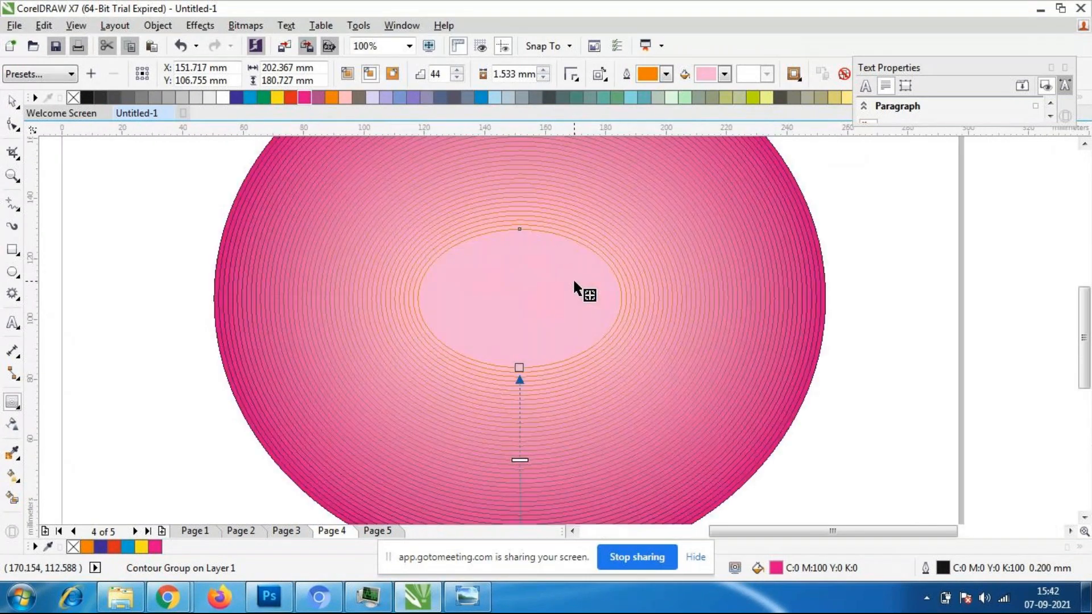
{"action": "scroll", "coordinate": [573, 282], "scroll_direction": "down", "scroll_amount": 1}
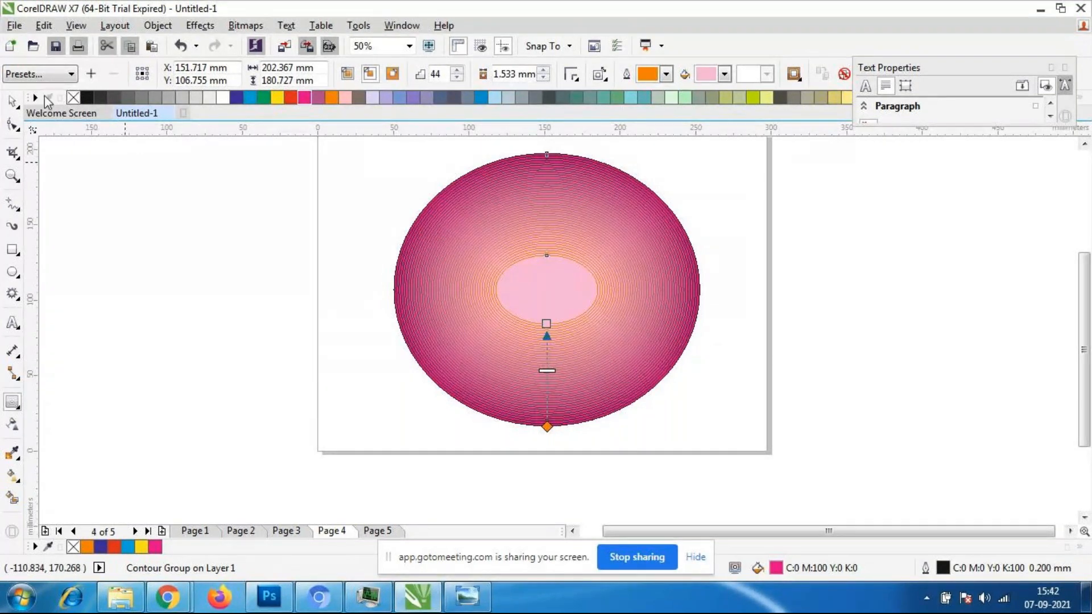
- Select the contoured ellipse with the Pick tool and move it slightly up and to the left
{"action": "left_click", "coordinate": [12, 101]}
{"action": "left_click", "coordinate": [293, 353]}
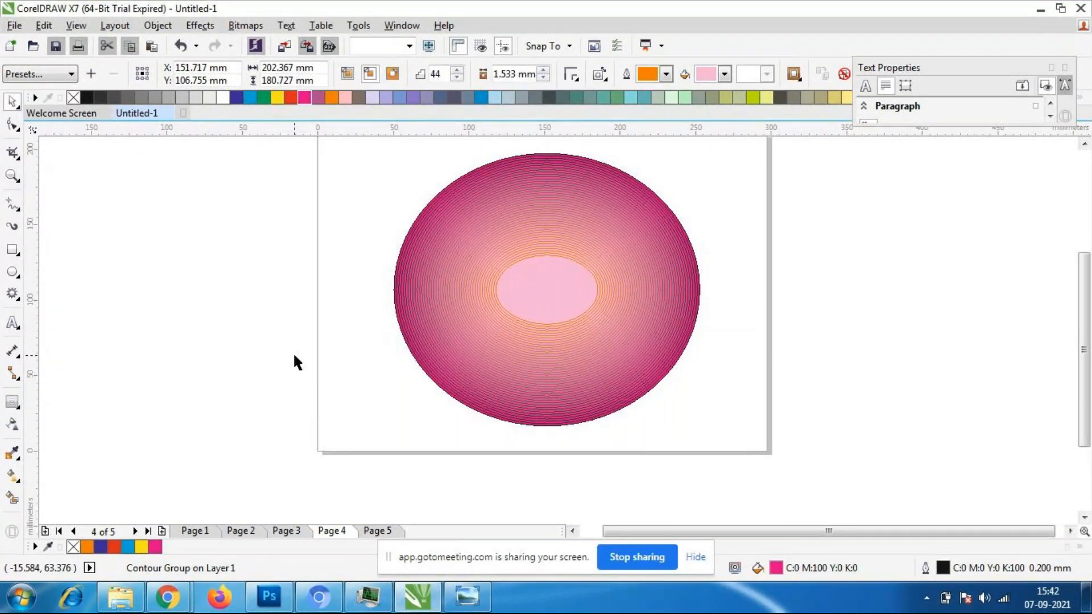
{"action": "left_click", "coordinate": [615, 349]}
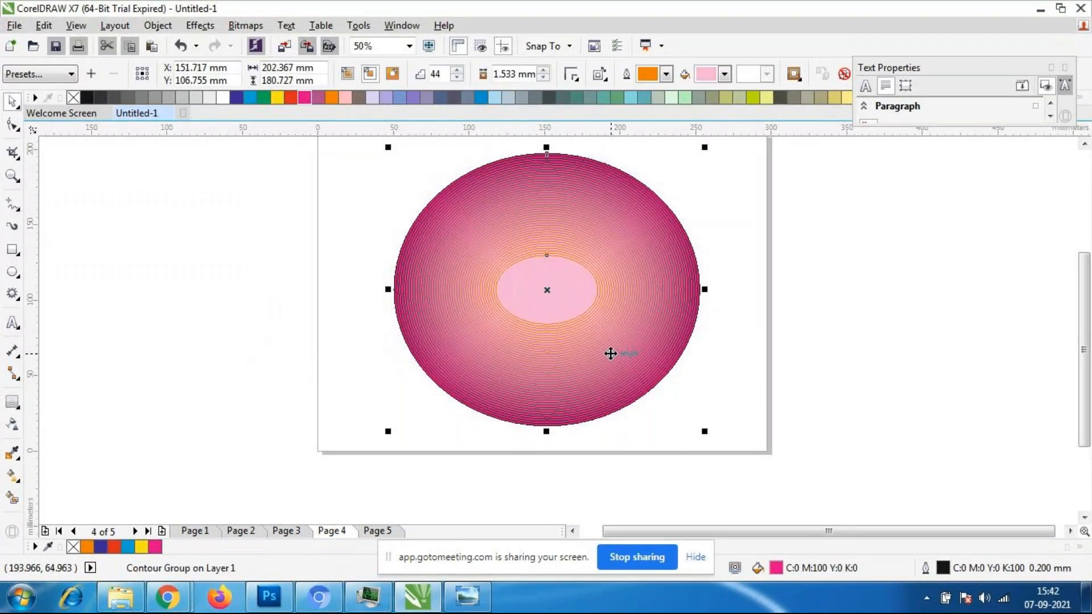
{"action": "left_click_drag", "start_coordinate": [610, 355], "coordinate": [596, 350]}
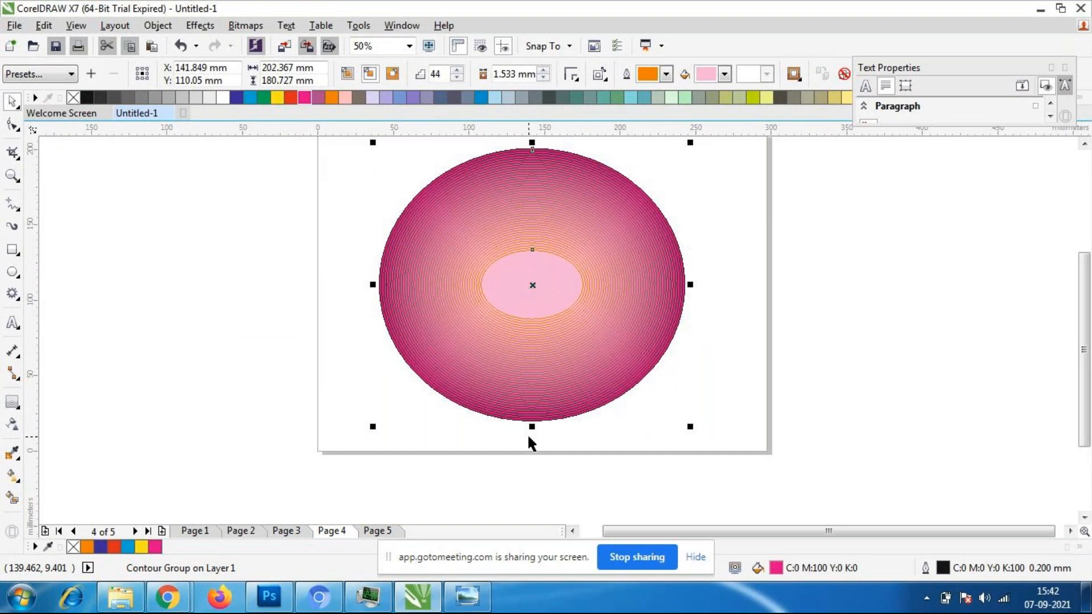
- Scale the contoured ellipse down to about 91 by 82 mm and move it to the page's upper-left corner
{"action": "left_click", "coordinate": [823, 361]}
{"action": "left_click", "coordinate": [490, 324]}
{"action": "scroll", "coordinate": [651, 285], "scroll_direction": "down", "scroll_amount": 1}
{"action": "scroll", "coordinate": [654, 282], "scroll_direction": "up", "scroll_amount": 1}
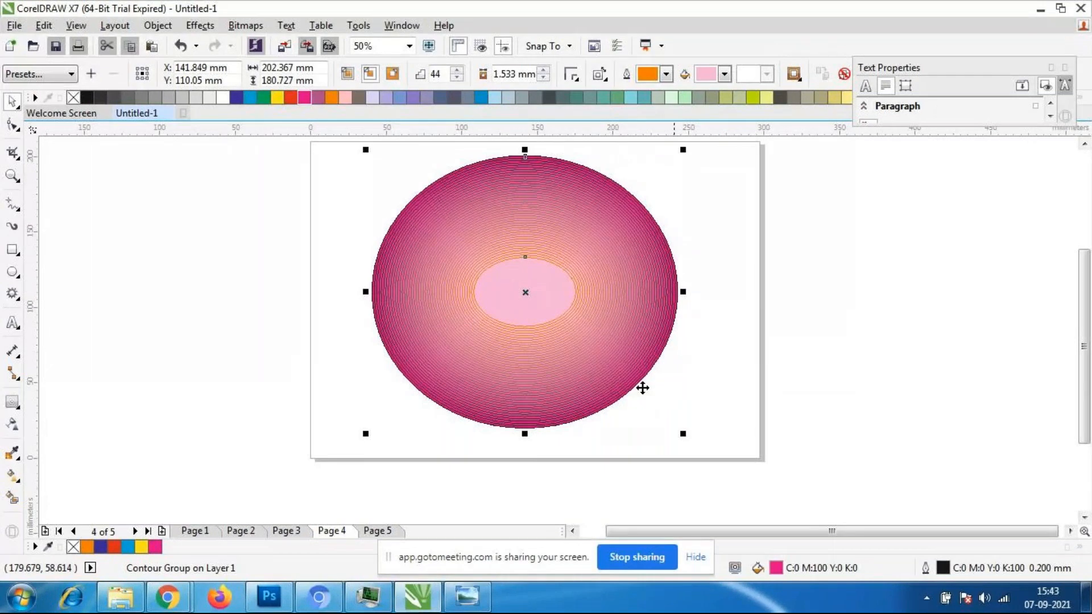
{"action": "left_click_drag", "start_coordinate": [682, 440], "coordinate": [516, 327]}
{"action": "left_click_drag", "start_coordinate": [441, 214], "coordinate": [414, 200]}
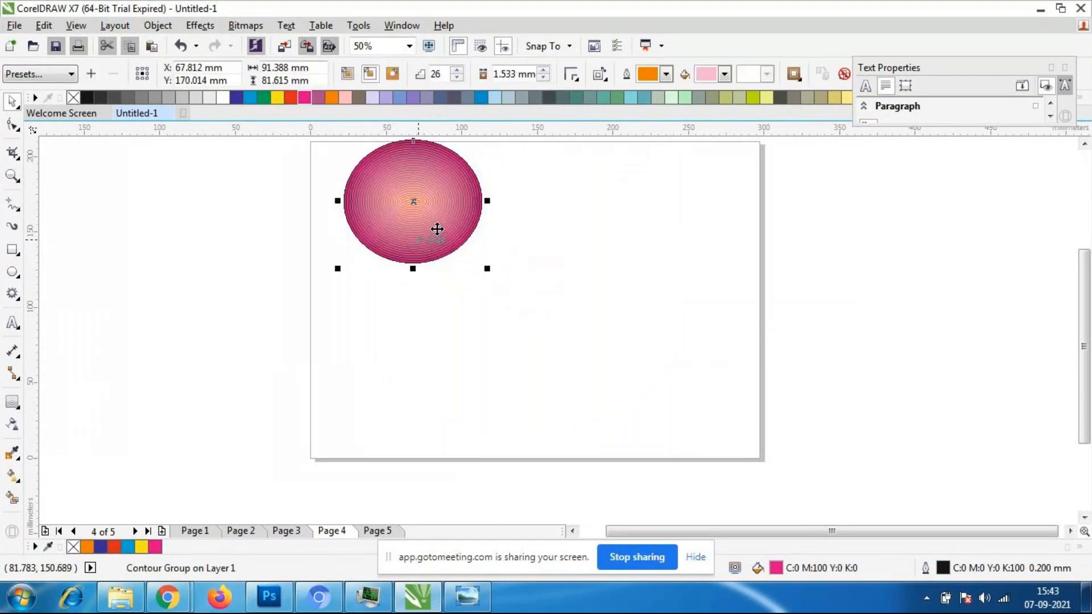
- Draw a nine-pointed complex star about 123 by 113 mm on the page's right half and fill it with purple
{"action": "left_click", "coordinate": [14, 296]}
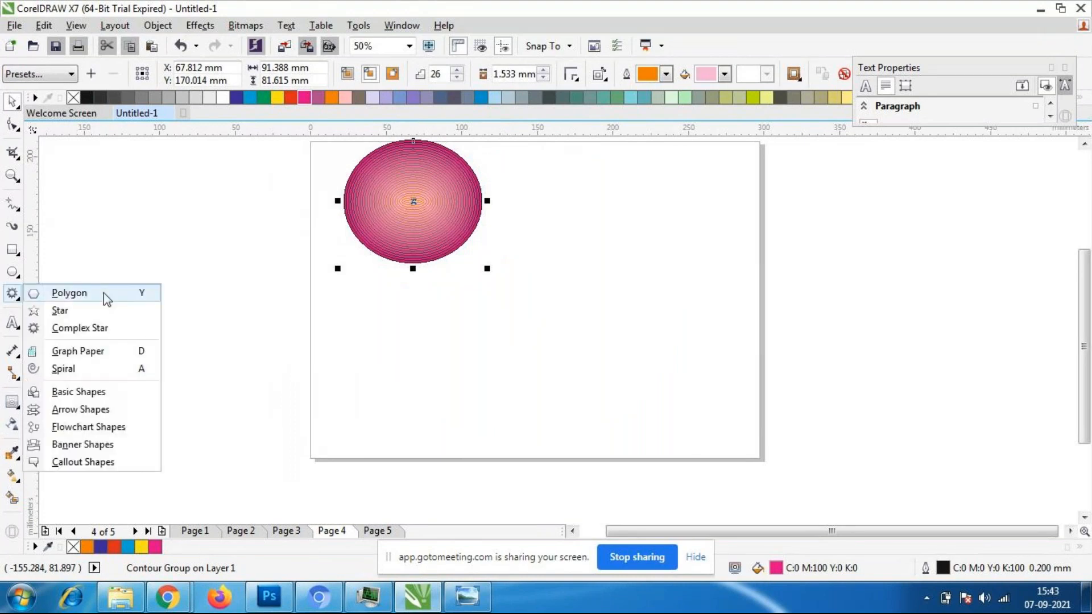
{"action": "left_click", "coordinate": [91, 325]}
{"action": "mouse_move", "coordinate": [559, 211]}
{"action": "left_mouse_down"}
{"action": "mouse_move", "coordinate": [688, 313]}
{"action": "mouse_move", "coordinate": [750, 398]}
{"action": "mouse_move", "coordinate": [751, 389]}
{"action": "left_mouse_up"}
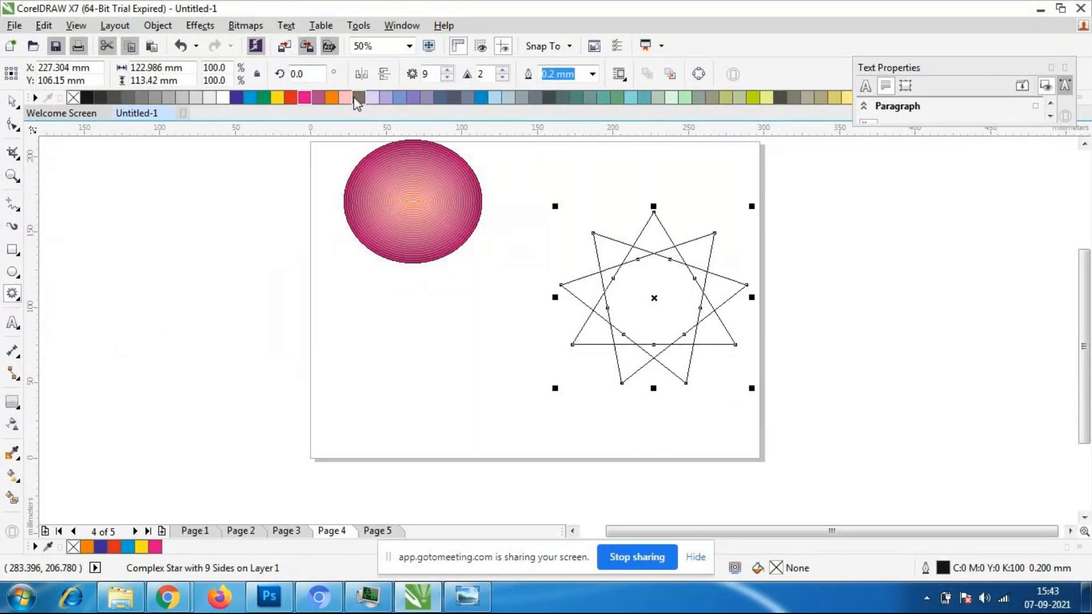
{"action": "left_click", "coordinate": [413, 99]}
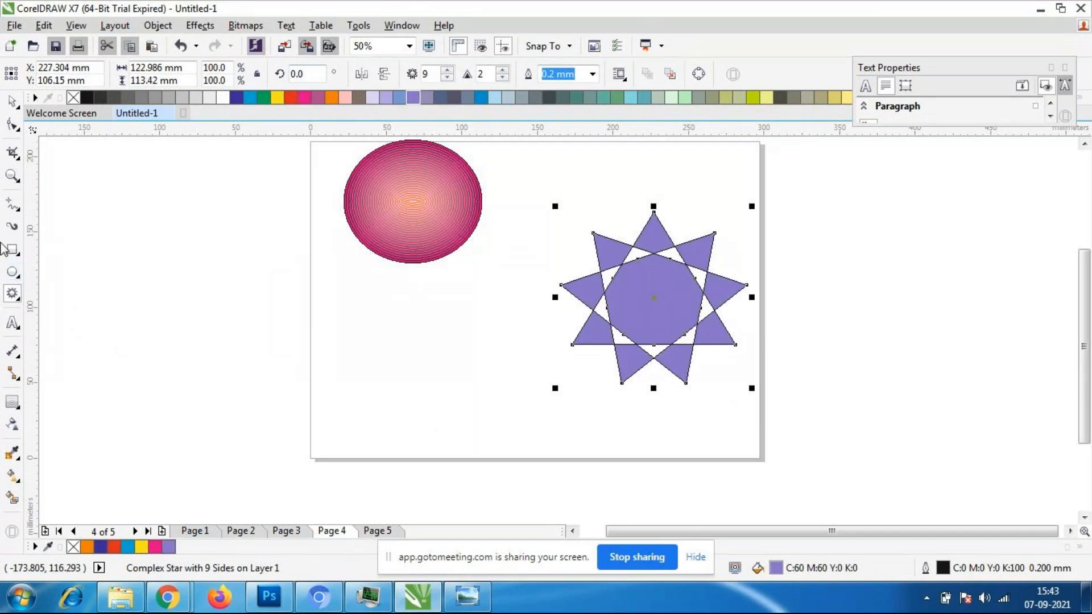
- Try to apply an inside contour to the purple complex star with an offset of about 48.3 mm
{"action": "left_click", "coordinate": [12, 401]}
{"action": "left_click", "coordinate": [85, 419]}
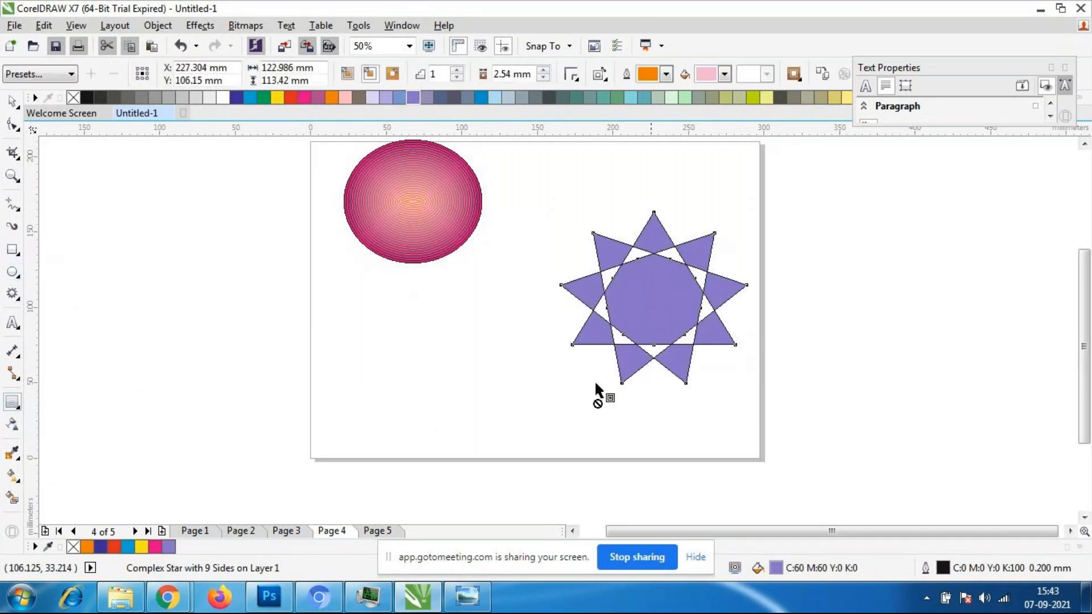
{"action": "scroll", "coordinate": [734, 299], "scroll_direction": "up", "scroll_amount": 2}
{"action": "scroll", "coordinate": [736, 300], "scroll_direction": "down", "scroll_amount": 1}
{"action": "left_click_drag", "start_coordinate": [761, 293], "coordinate": [407, 309]}
{"action": "left_click", "coordinate": [574, 318]}
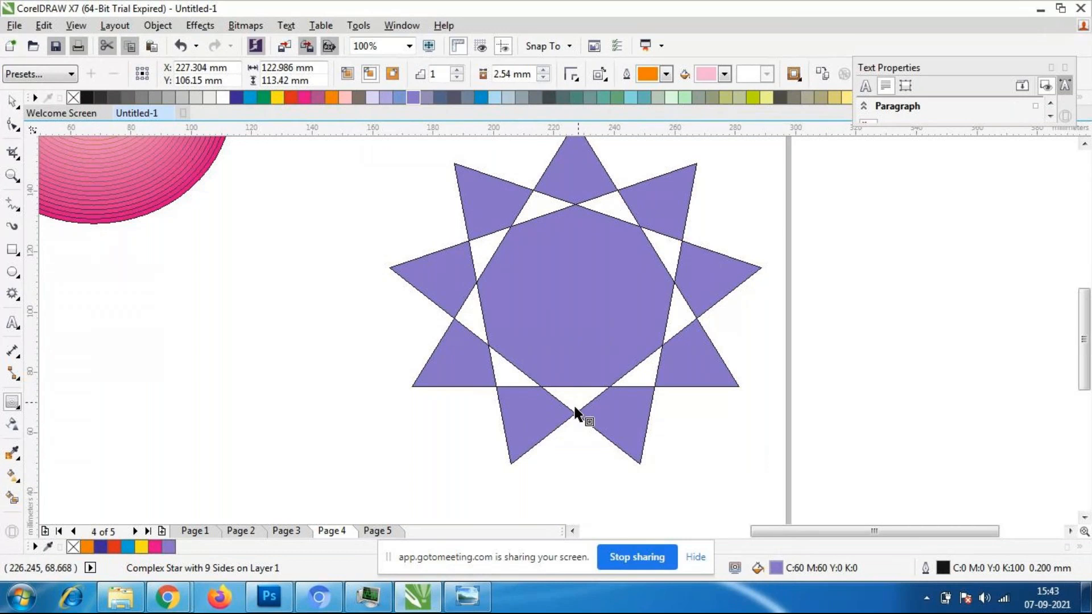
{"action": "left_click_drag", "start_coordinate": [599, 359], "coordinate": [592, 324]}
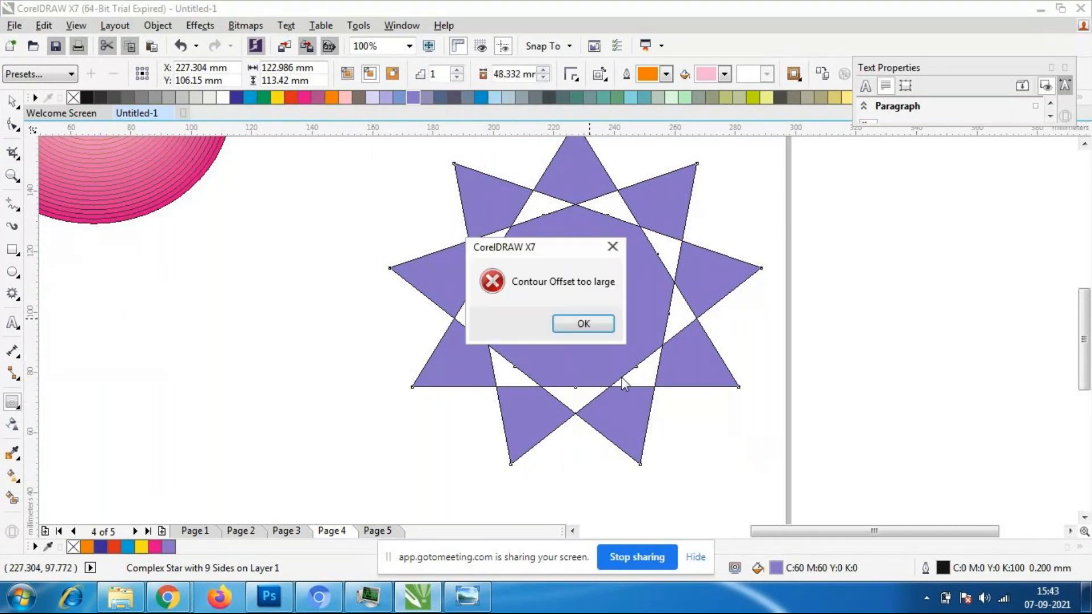
{"action": "left_click", "coordinate": [582, 325]}
- Reselect the purple star and try again to contour it inward with smaller offsets of about 33.3 and 39.1 mm
{"action": "left_click", "coordinate": [13, 101]}
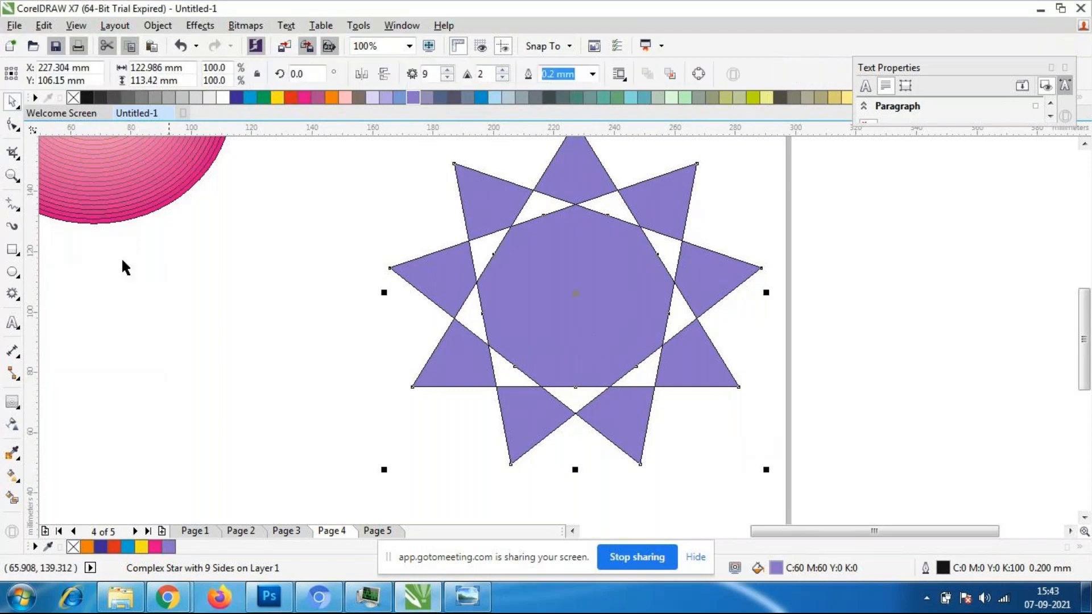
{"action": "left_click", "coordinate": [122, 263]}
{"action": "left_click", "coordinate": [654, 291]}
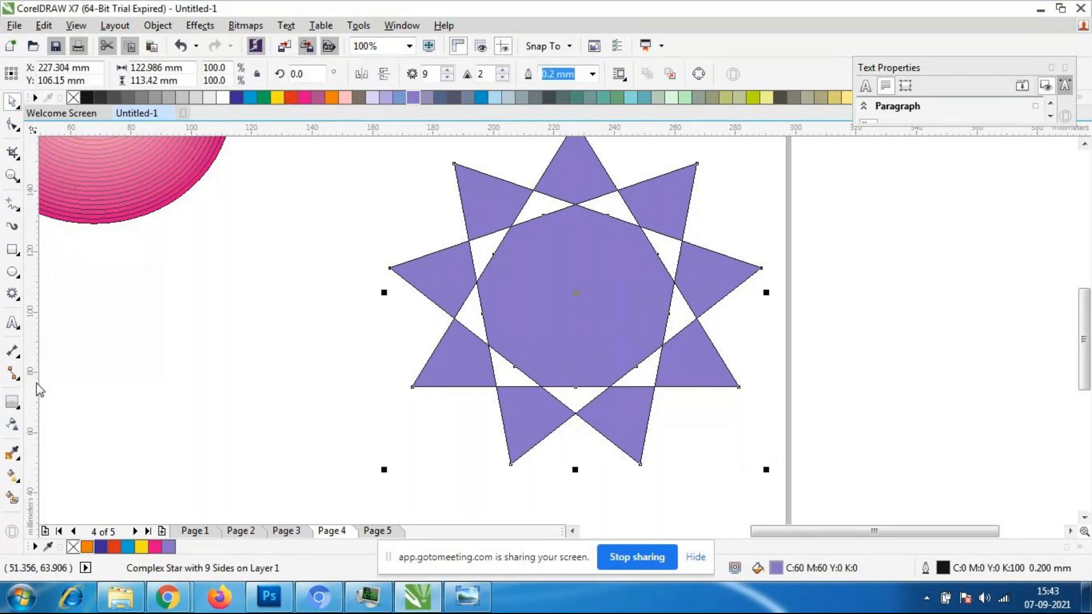
{"action": "left_click", "coordinate": [13, 401]}
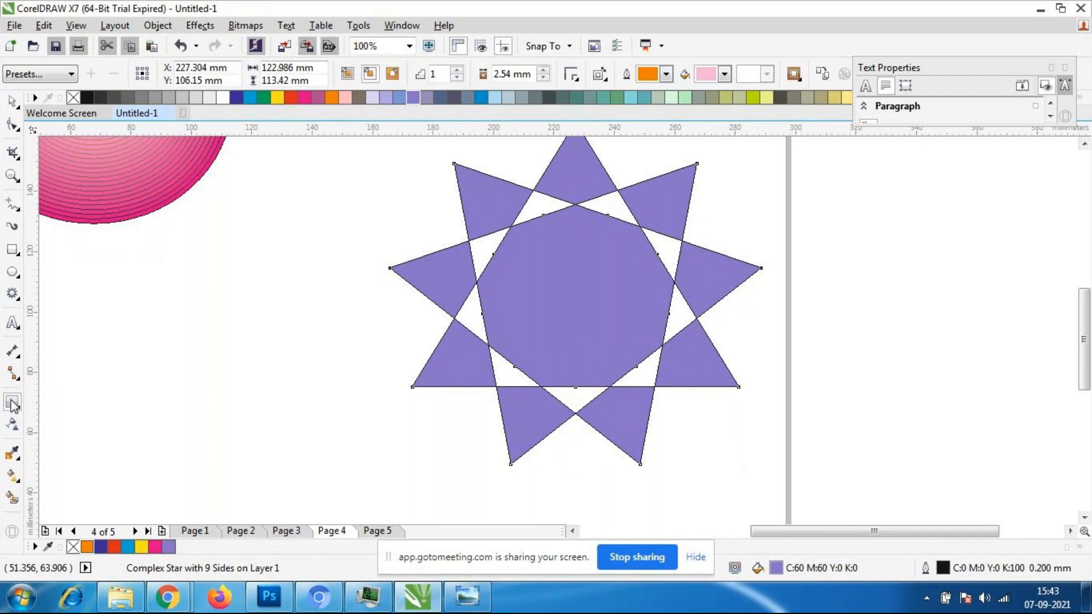
{"action": "mouse_move", "coordinate": [577, 343]}
{"action": "left_mouse_down"}
{"action": "mouse_move", "coordinate": [599, 369]}
{"action": "mouse_move", "coordinate": [591, 359]}
{"action": "left_mouse_up"}
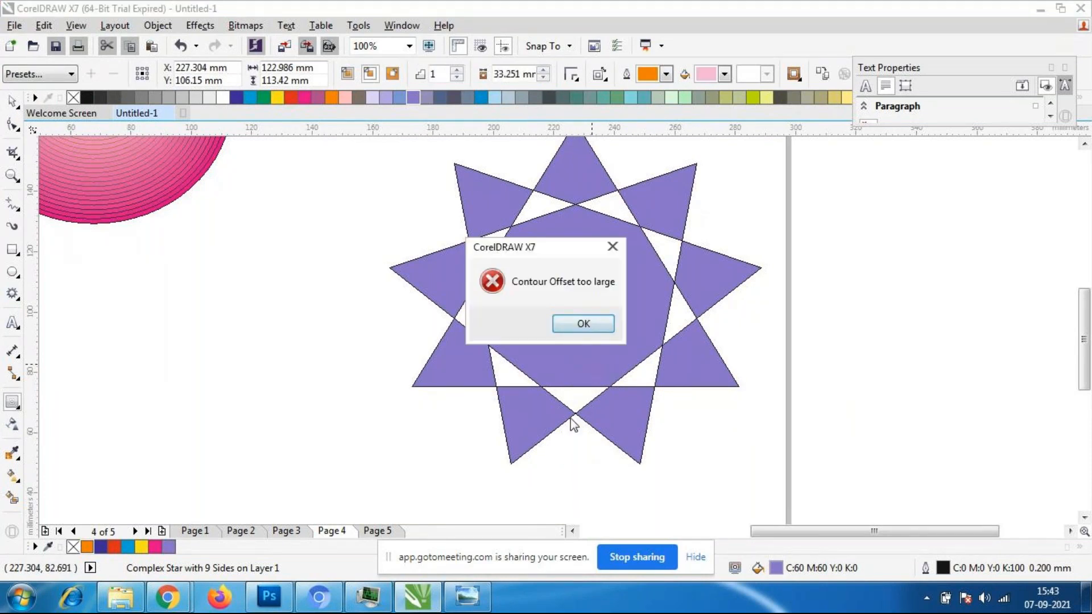
{"action": "key", "text": "Return"}
{"action": "left_click_drag", "start_coordinate": [568, 424], "coordinate": [584, 357]}
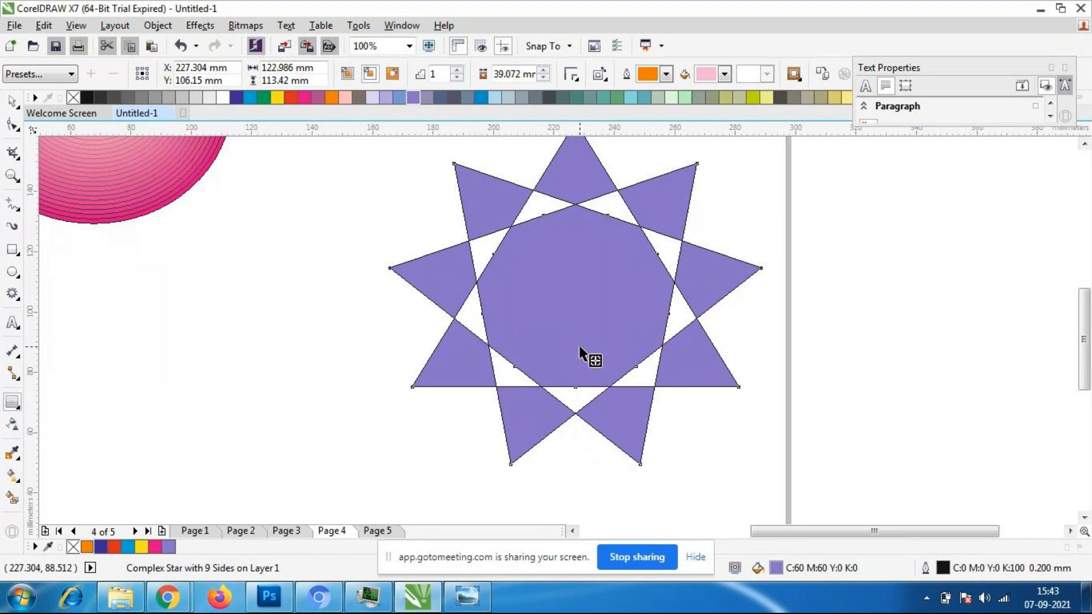
{"action": "left_click", "coordinate": [582, 329]}
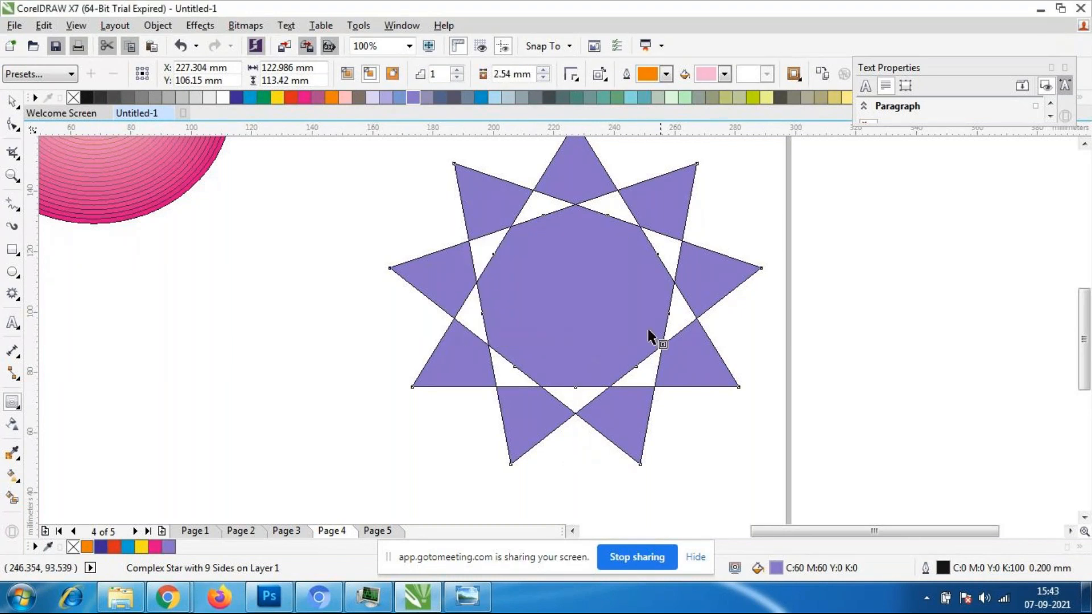
- Scale the complex star down proportionally toward its upper-left corner with the Pick tool
{"action": "left_click", "coordinate": [13, 101]}
{"action": "left_click", "coordinate": [310, 388]}
{"action": "scroll", "coordinate": [663, 385], "scroll_direction": "down", "scroll_amount": 1}
{"action": "left_click", "coordinate": [617, 389]}
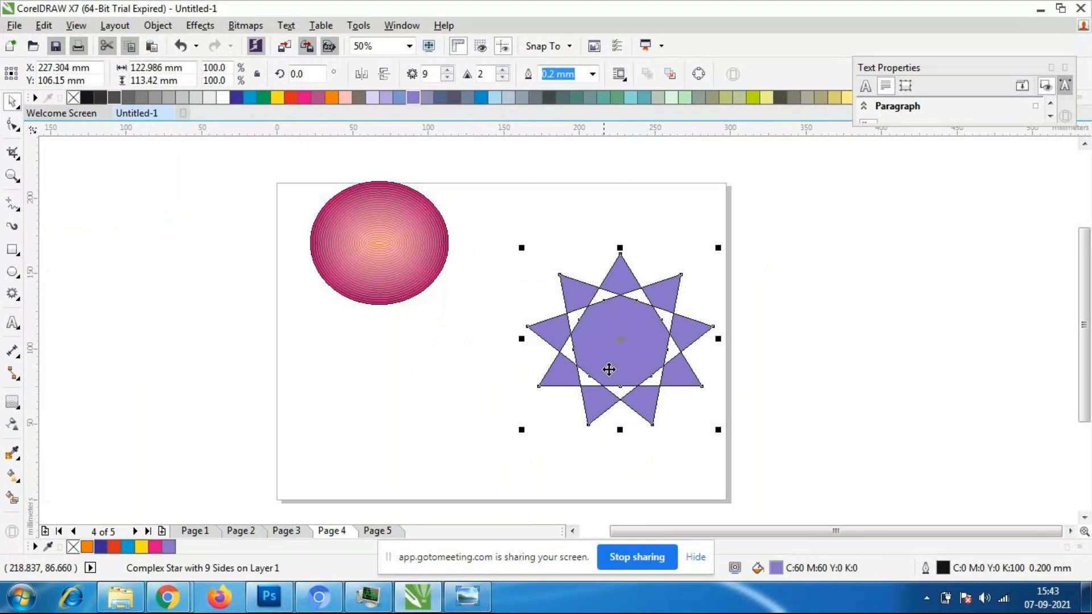
{"action": "left_click_drag", "start_coordinate": [717, 430], "coordinate": [654, 370]}
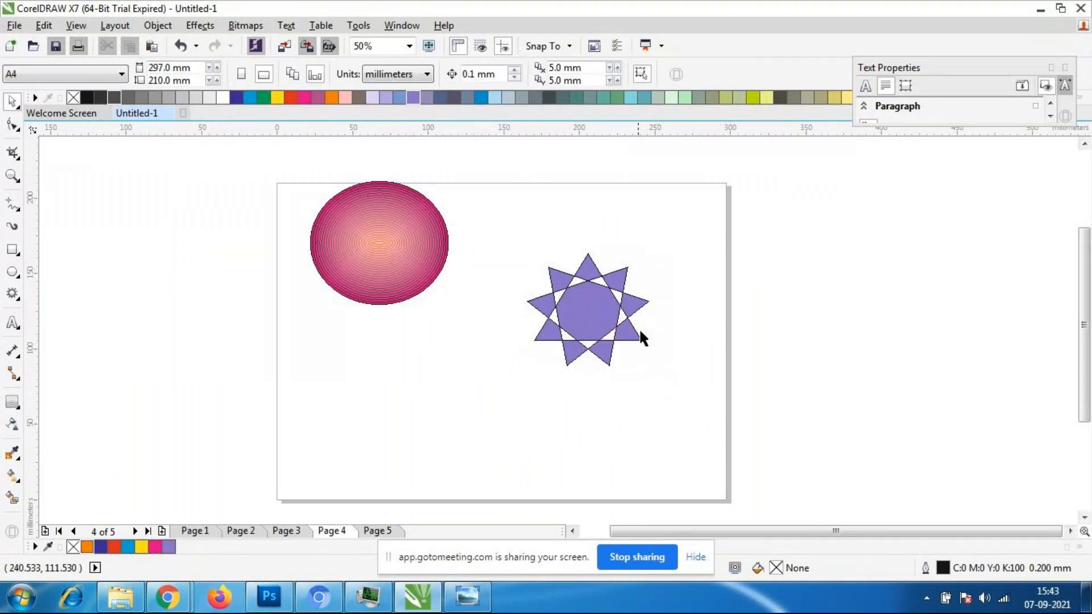
- Try to apply an inside contour to the scaled-down purple complex star with the Contour tool
{"action": "scroll", "coordinate": [639, 329], "scroll_direction": "up", "scroll_amount": 1}
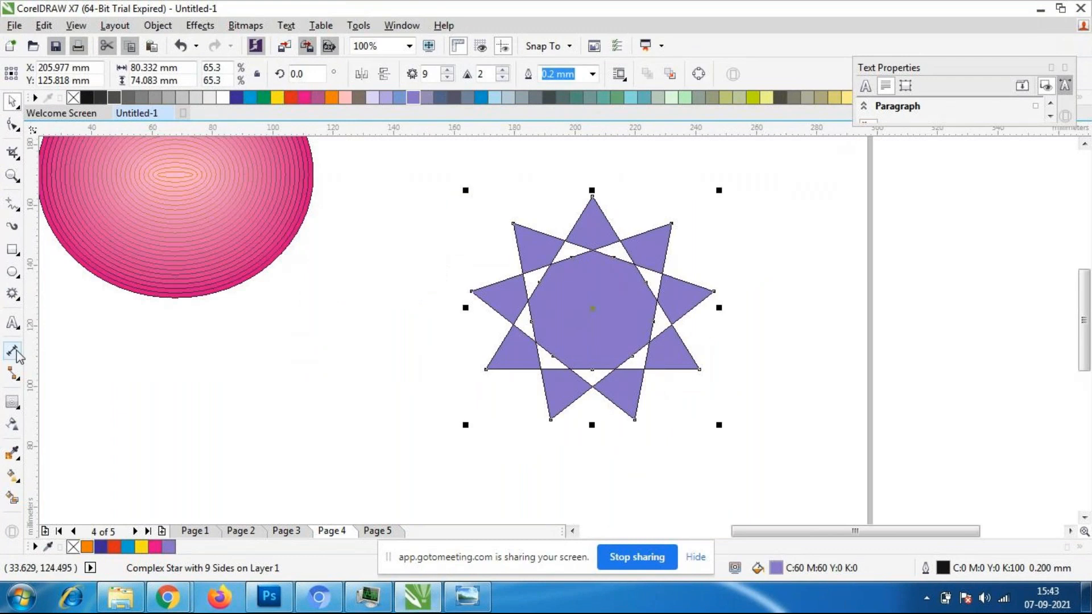
{"action": "left_click", "coordinate": [12, 401]}
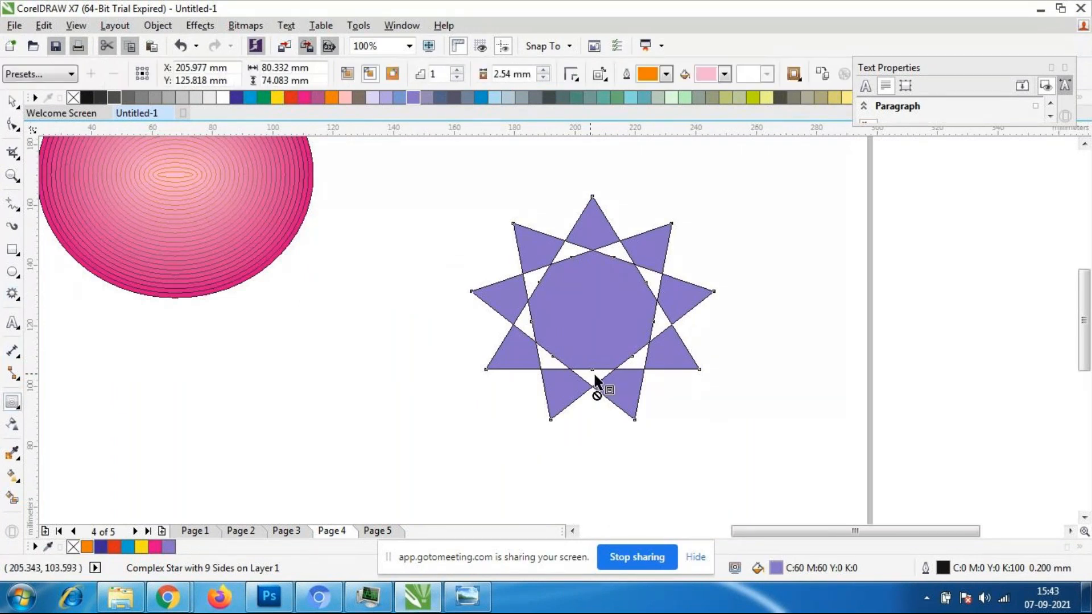
{"action": "left_click_drag", "start_coordinate": [595, 370], "coordinate": [590, 319]}
{"action": "left_click", "coordinate": [601, 329]}
- Delete the purple complex star from Page 4
{"action": "left_click", "coordinate": [12, 101]}
{"action": "left_click", "coordinate": [636, 298]}
{"action": "key", "text": "Delete"}
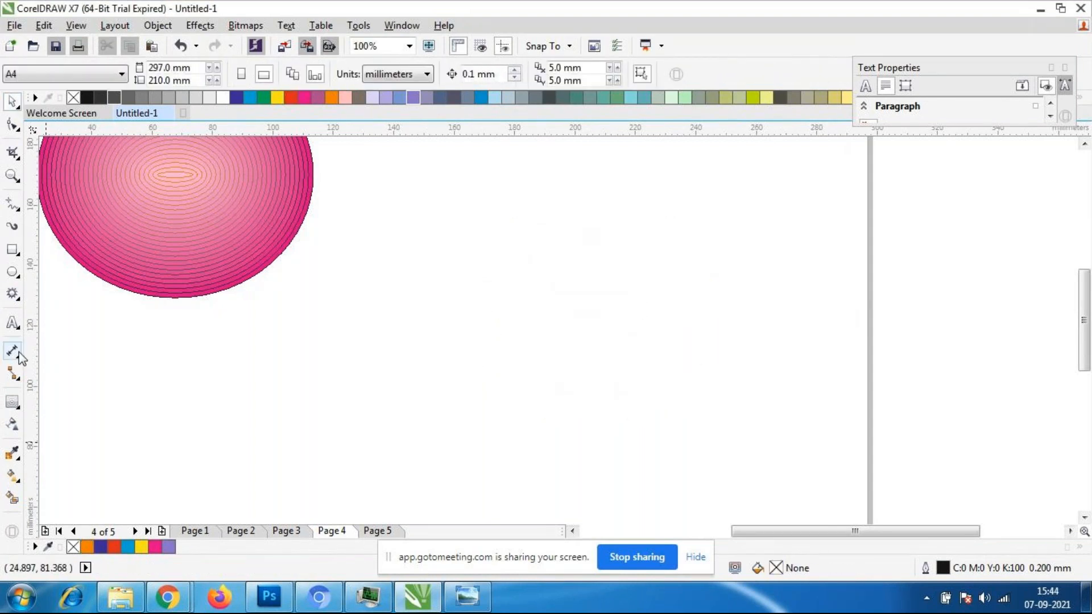
- Draw a five-pointed star about 83 by 72 mm beside the pink contoured ellipse and fill it with muted green
{"action": "left_click", "coordinate": [16, 294]}
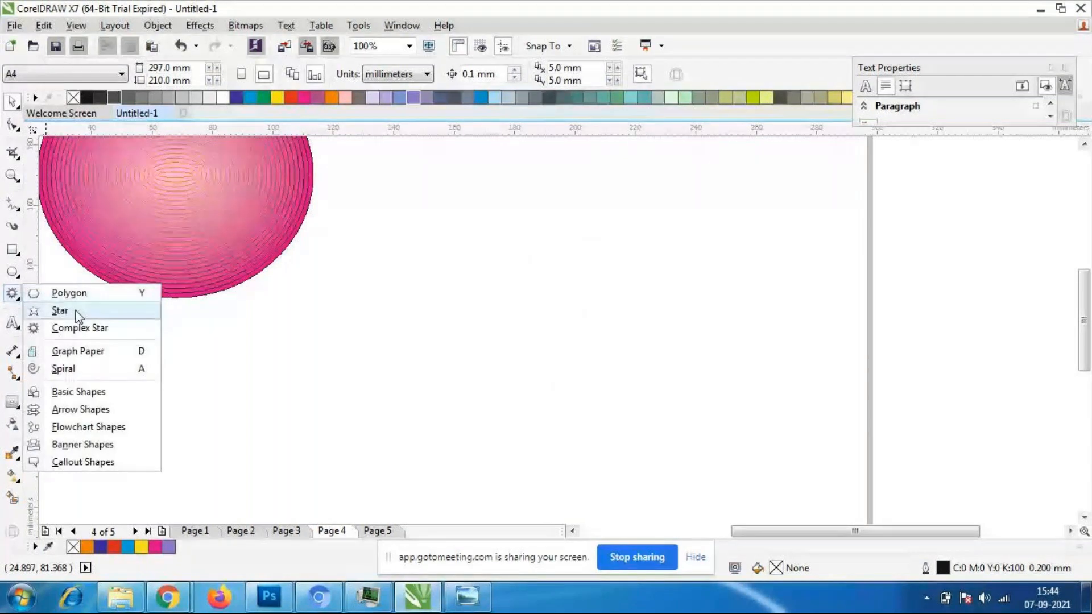
{"action": "left_click", "coordinate": [59, 310]}
{"action": "left_click_drag", "start_coordinate": [482, 219], "coordinate": [744, 446]}
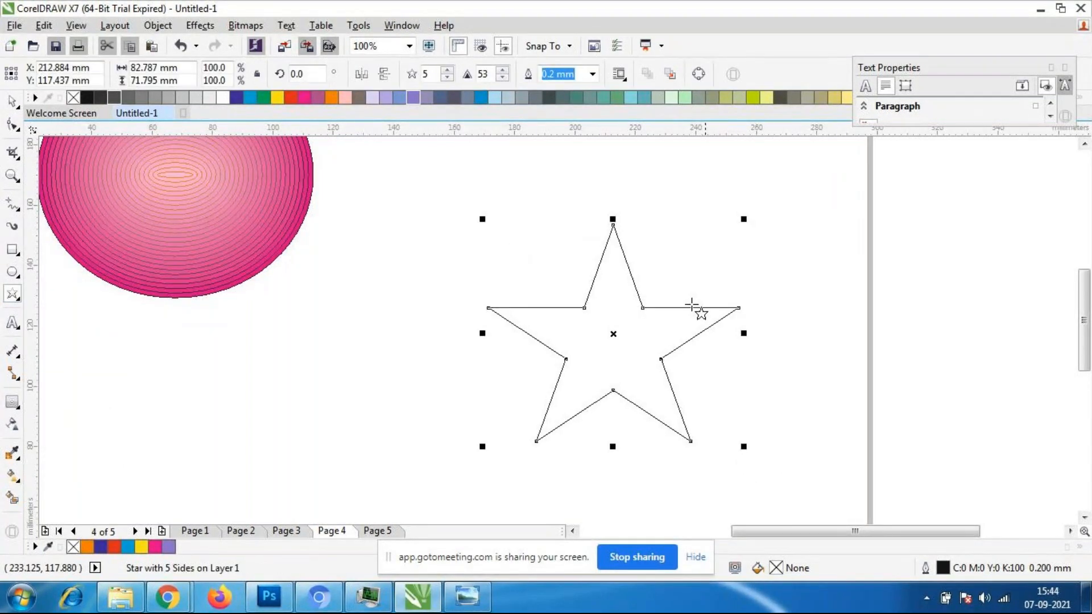
{"action": "left_click", "coordinate": [617, 97]}
- Try to contour the green five-pointed star inward with an offset of about 31 mm
{"action": "left_click", "coordinate": [12, 401]}
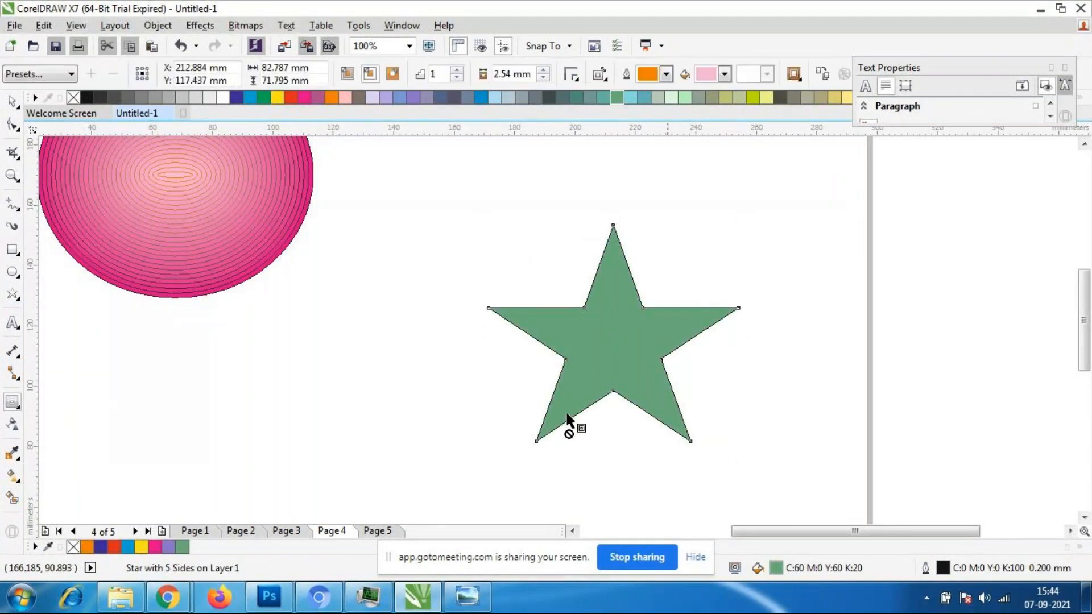
{"action": "left_click_drag", "start_coordinate": [659, 404], "coordinate": [632, 350]}
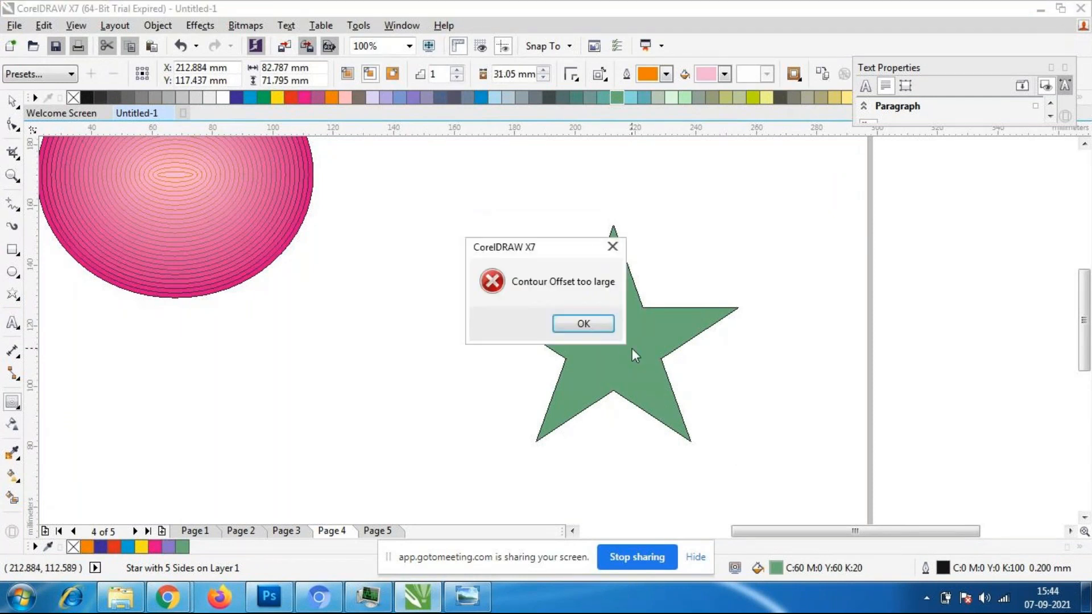
{"action": "left_click", "coordinate": [586, 322]}
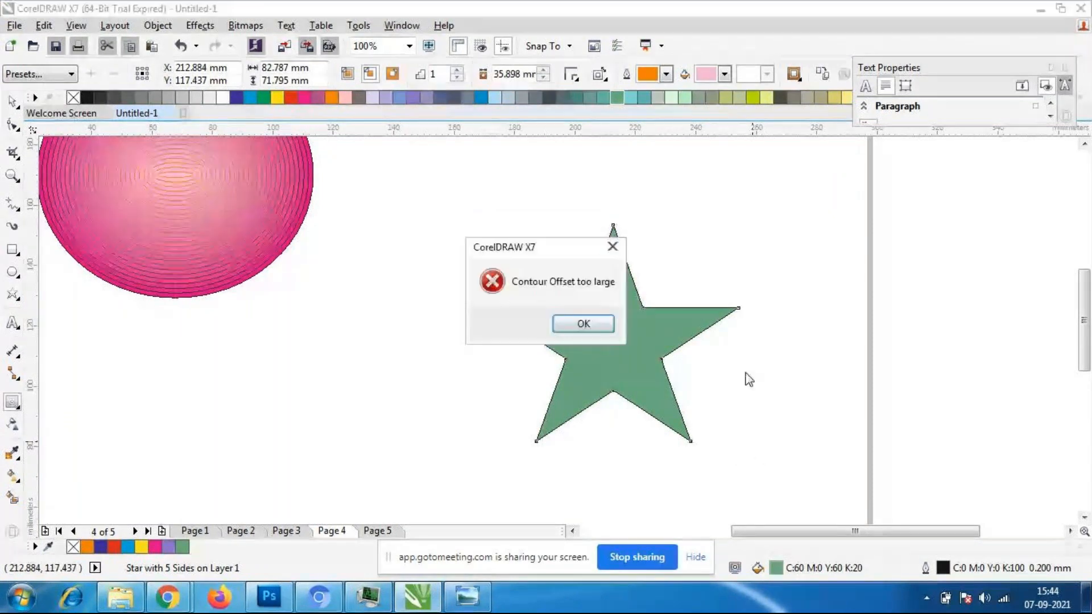
{"action": "left_click", "coordinate": [585, 322]}
{"action": "left_click_drag", "start_coordinate": [589, 324], "coordinate": [690, 429]}
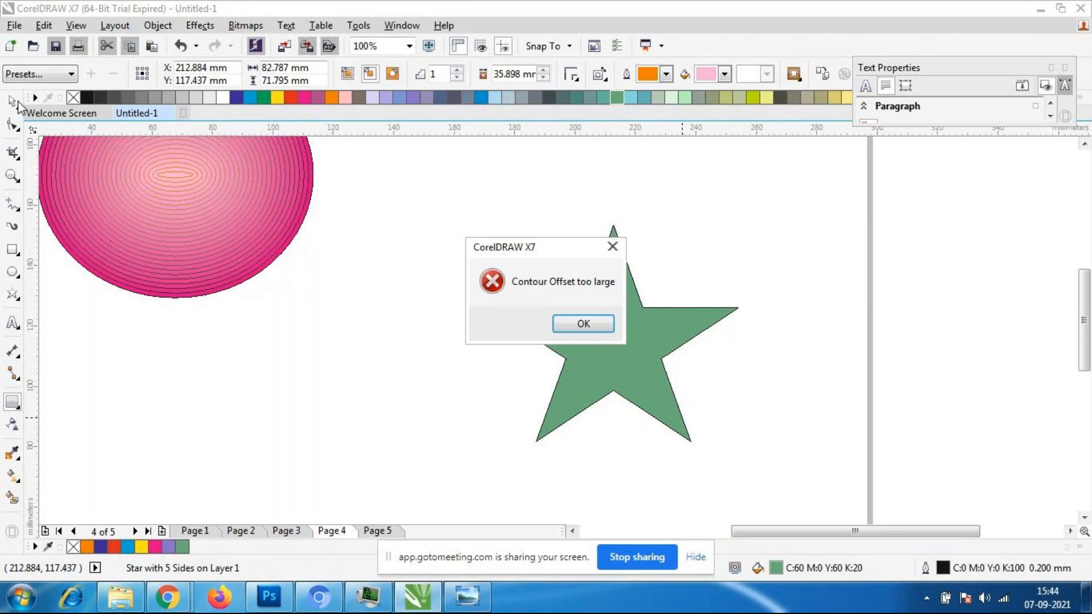
{"action": "left_click", "coordinate": [584, 323]}
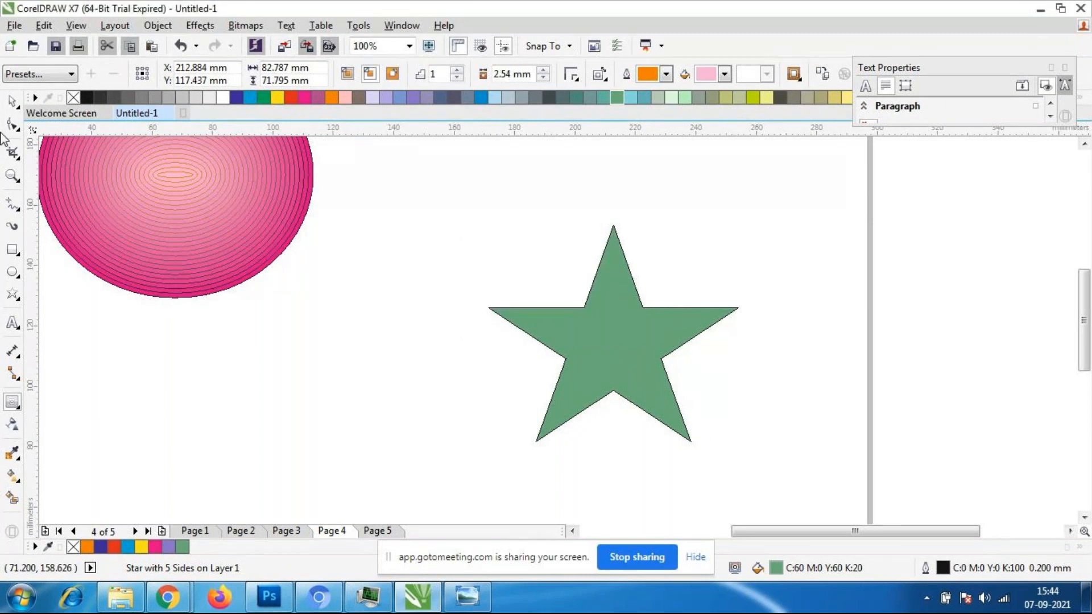
- Delete the green five-pointed star
{"action": "left_click", "coordinate": [23, 102]}
{"action": "left_click", "coordinate": [698, 368]}
{"action": "left_click", "coordinate": [612, 364]}
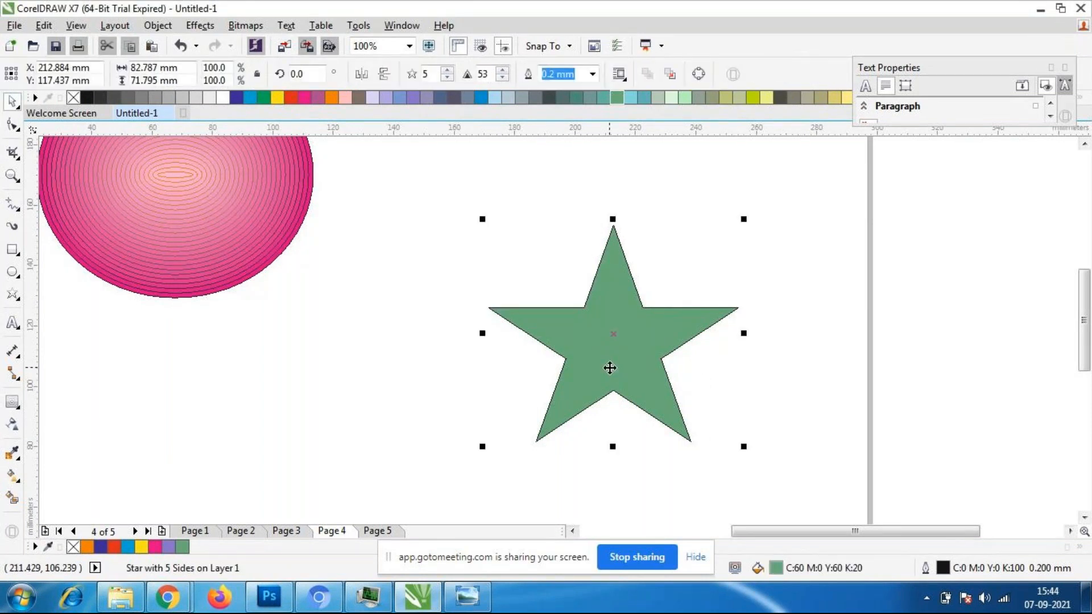
{"action": "key", "text": "Delete"}
- Draw a rectangle about 98 by 57 mm to the right of the pink ellipse and fill it with green
{"action": "left_click", "coordinate": [13, 249]}
{"action": "left_click_drag", "start_coordinate": [373, 204], "coordinate": [670, 374]}
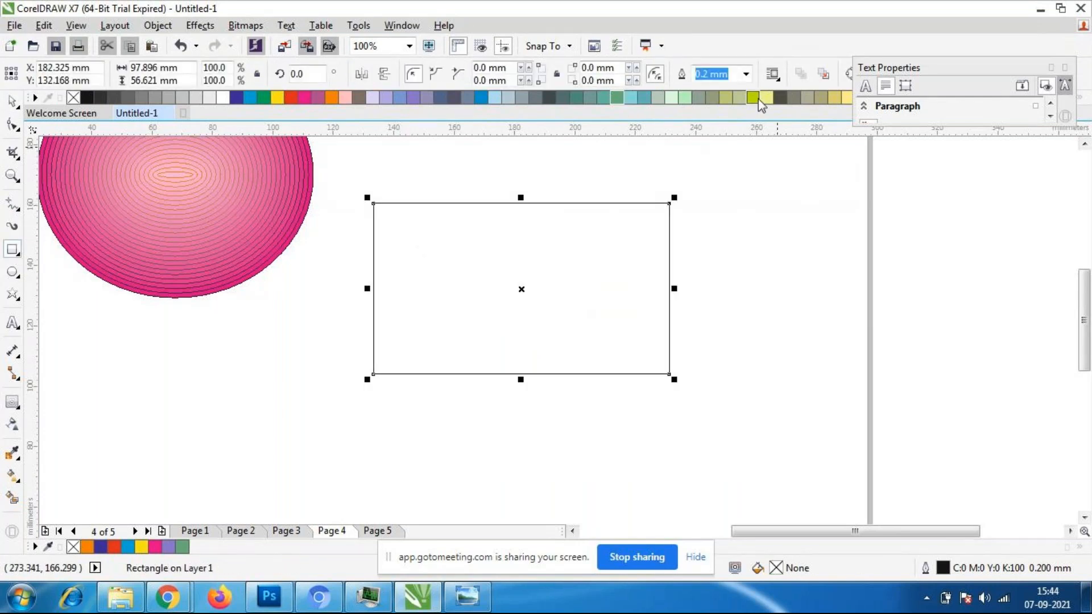
{"action": "left_click", "coordinate": [318, 98]}
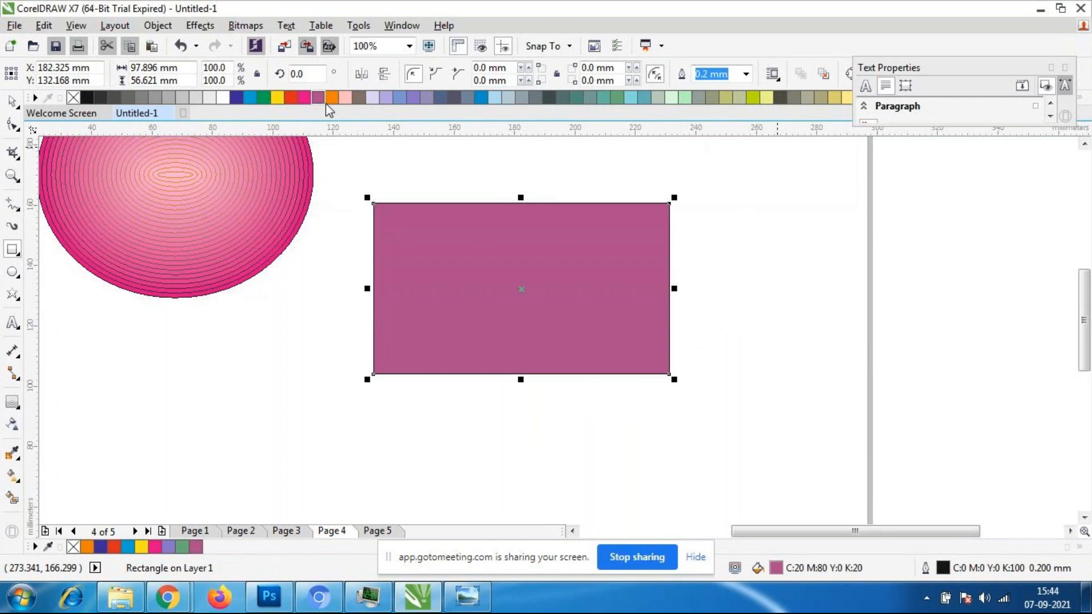
{"action": "left_click", "coordinate": [263, 98]}
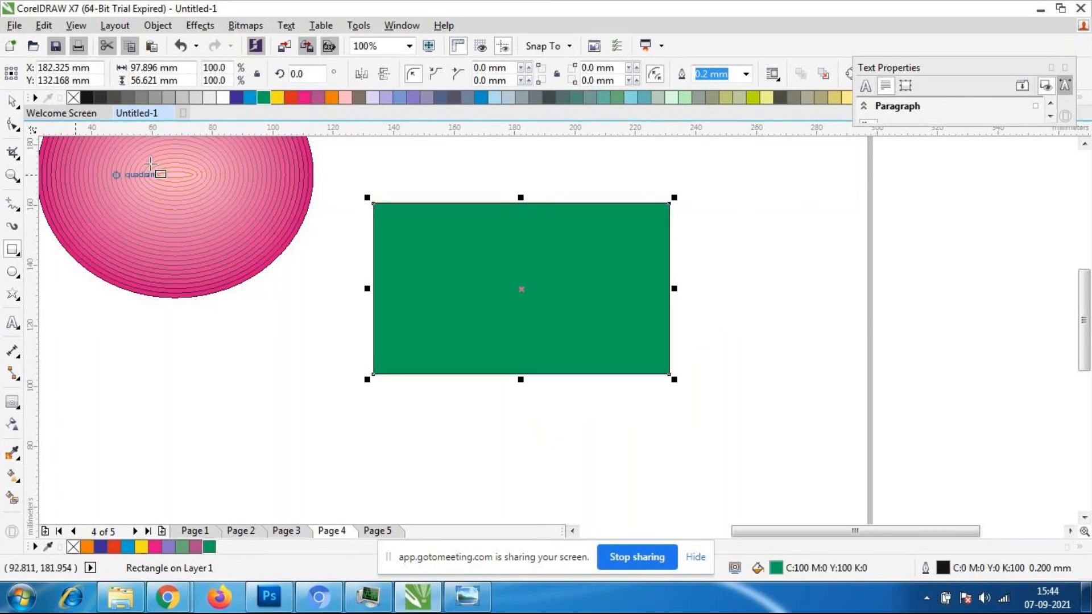
- Contour the green rectangle inward and increase it to 36 steps with an offset of about 0.68 mm
{"action": "left_click", "coordinate": [13, 402]}
{"action": "mouse_move", "coordinate": [546, 379]}
{"action": "left_mouse_down"}
{"action": "mouse_move", "coordinate": [558, 336]}
{"action": "mouse_move", "coordinate": [543, 302]}
{"action": "left_mouse_up"}
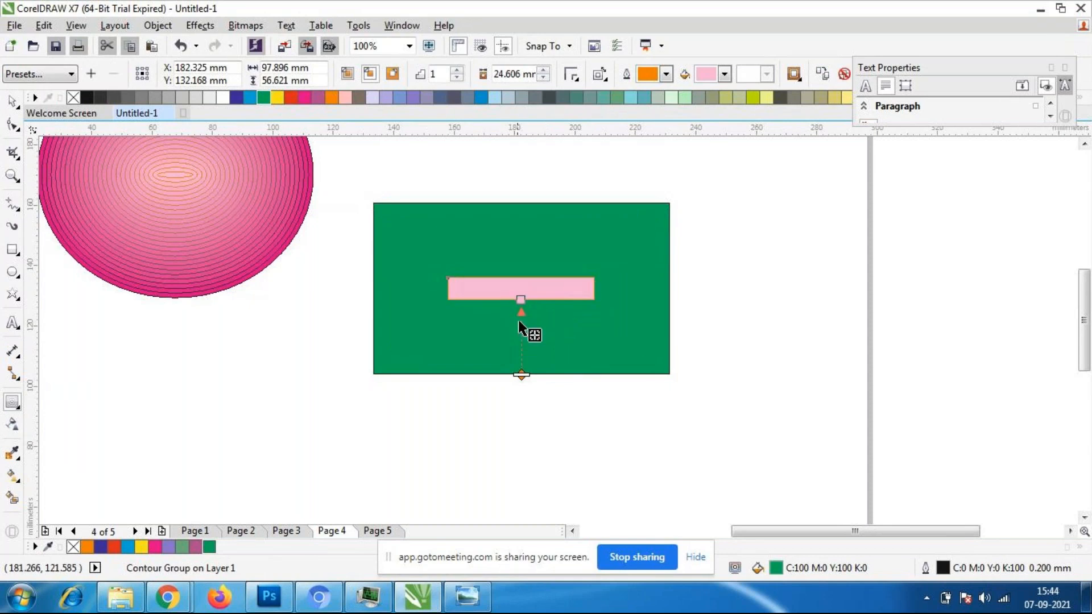
{"action": "scroll", "coordinate": [516, 319], "scroll_direction": "up", "scroll_amount": 1}
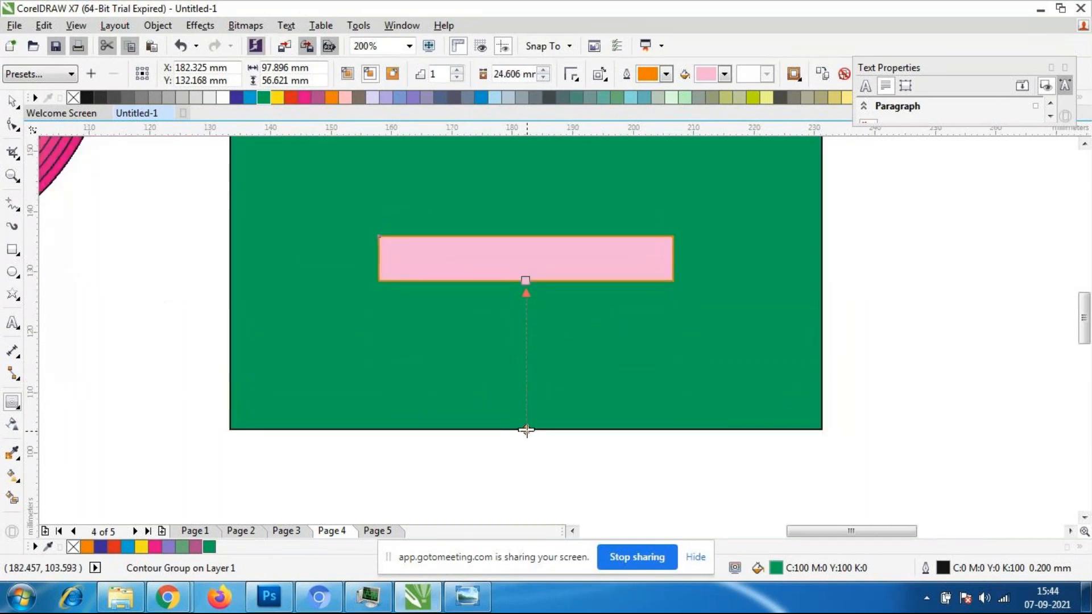
{"action": "left_click_drag", "start_coordinate": [526, 430], "coordinate": [524, 352]}
- Examine the rectangle's contour lines and the colour transition from its edge to its centre
{"action": "scroll", "coordinate": [589, 368], "scroll_direction": "down", "scroll_amount": 1}
{"action": "scroll", "coordinate": [546, 236], "scroll_direction": "up", "scroll_amount": 1}
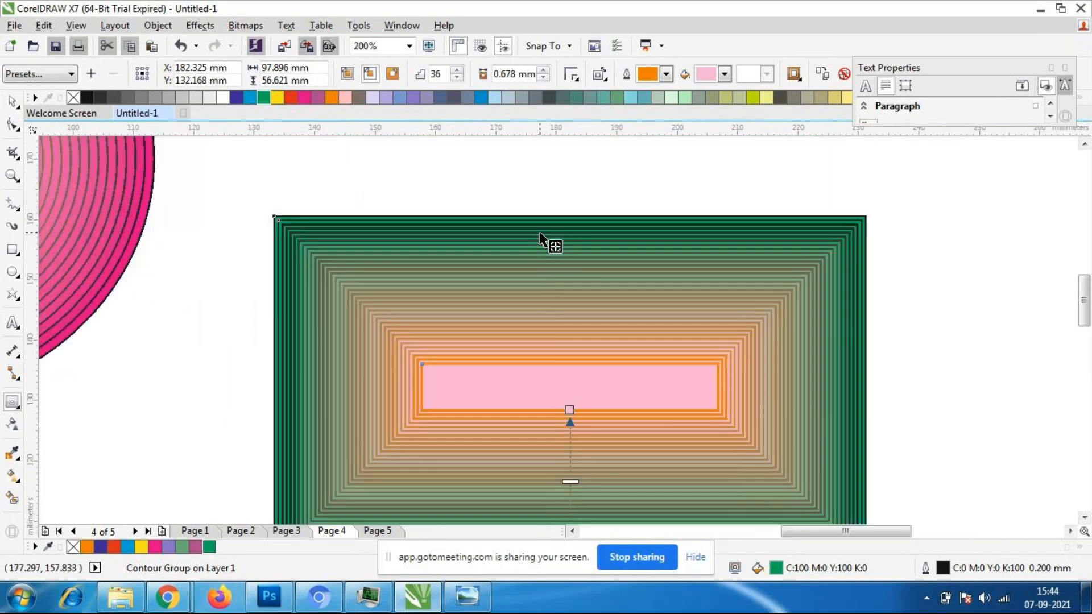
{"action": "scroll", "coordinate": [546, 254], "scroll_direction": "down", "scroll_amount": 1}
{"action": "scroll", "coordinate": [544, 398], "scroll_direction": "up", "scroll_amount": 1}
{"action": "scroll", "coordinate": [544, 401], "scroll_direction": "down", "scroll_amount": 1}
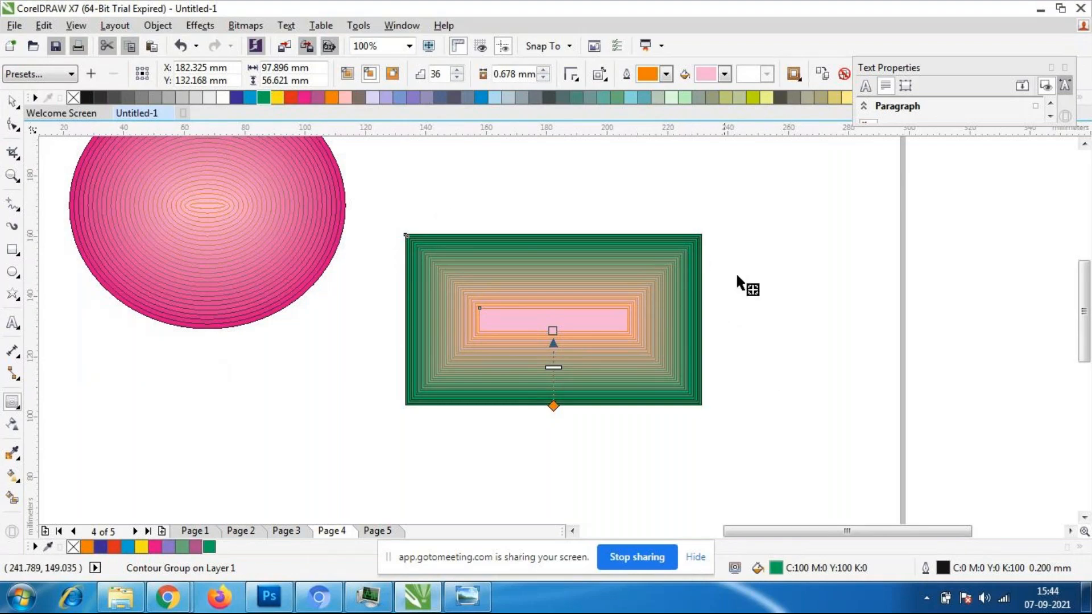
{"action": "scroll", "coordinate": [500, 352], "scroll_direction": "up", "scroll_amount": 2}
{"action": "scroll", "coordinate": [489, 352], "scroll_direction": "up", "scroll_amount": 2}
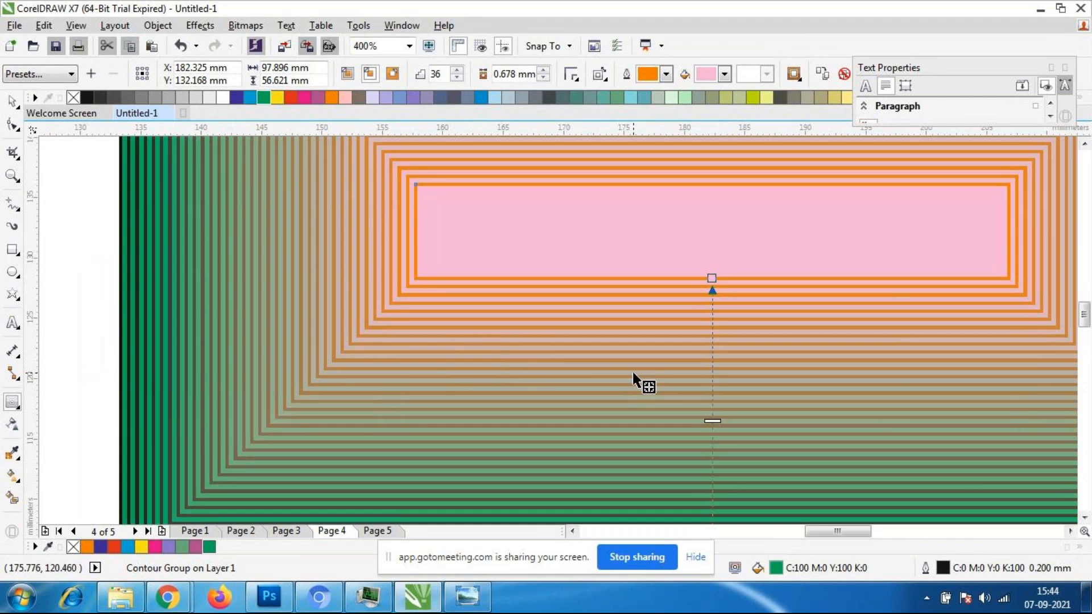
{"action": "scroll", "coordinate": [635, 381], "scroll_direction": "down", "scroll_amount": 2}
{"action": "scroll", "coordinate": [796, 359], "scroll_direction": "down", "scroll_amount": 2}
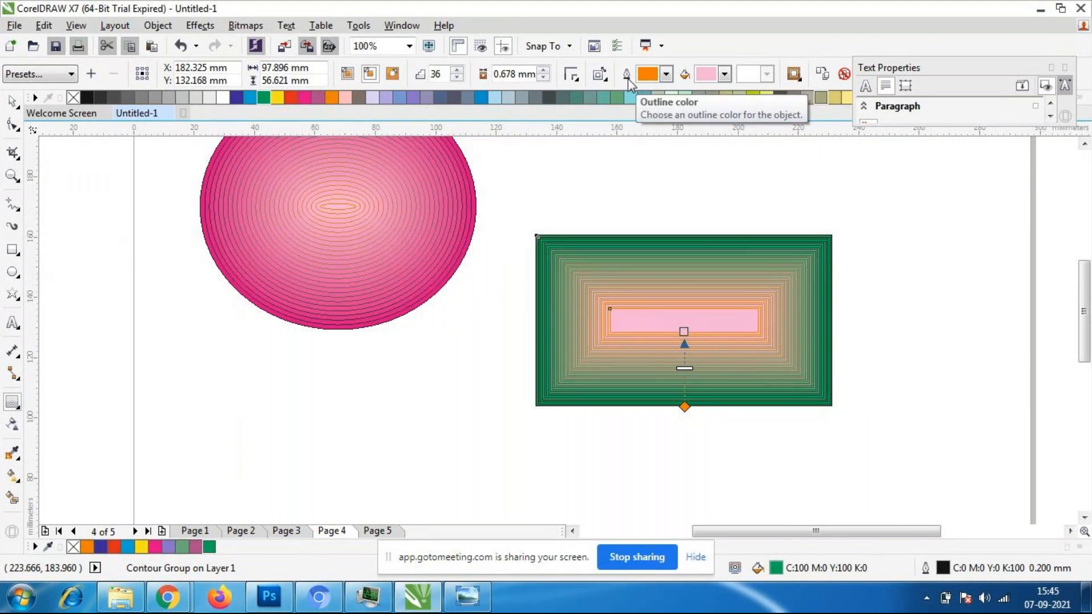
- Set the rectangle contour's outline color to blue and its fill color to red
{"action": "left_click", "coordinate": [666, 74]}
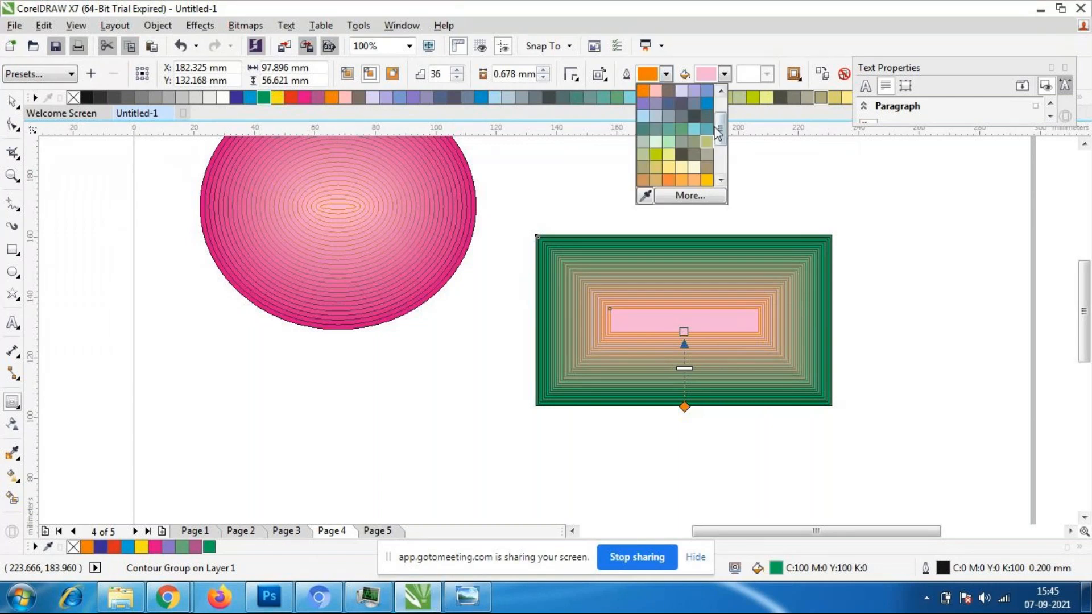
{"action": "left_click", "coordinate": [706, 103]}
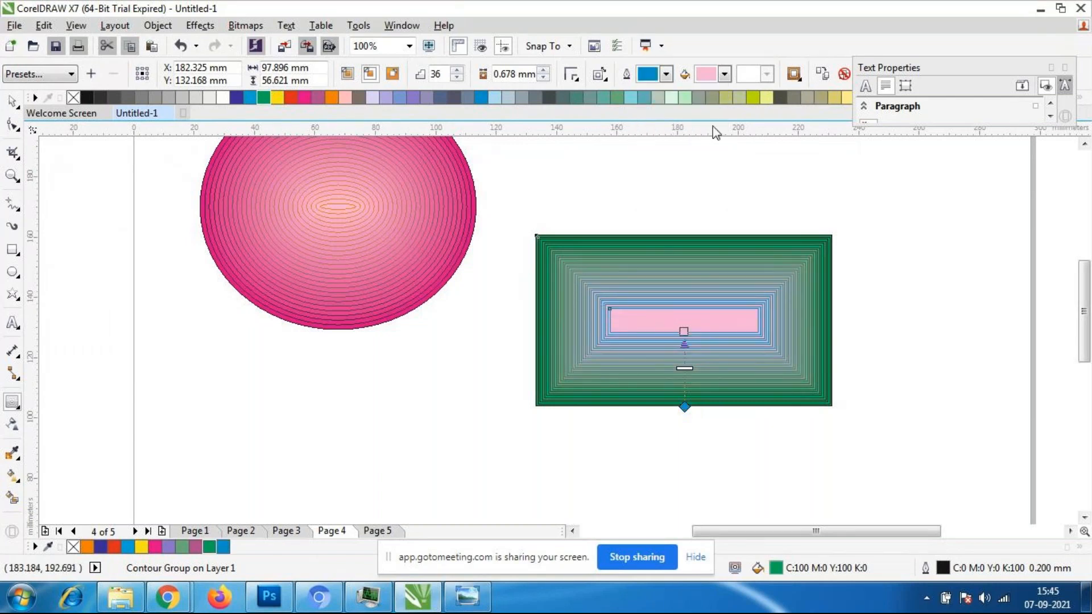
{"action": "left_click", "coordinate": [724, 76]}
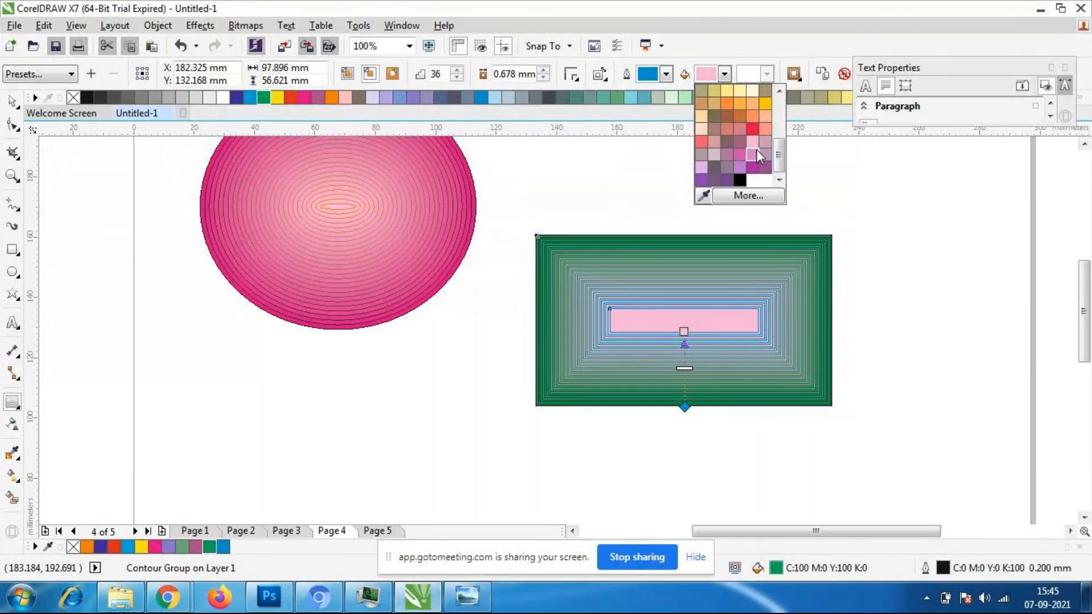
{"action": "left_click", "coordinate": [751, 129]}
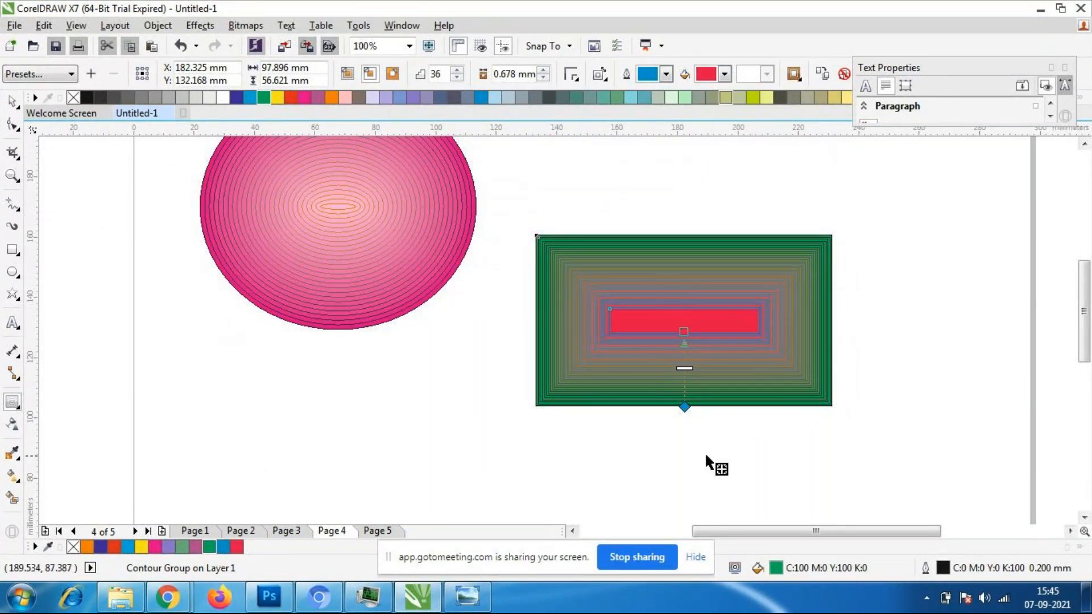
- Change the rectangle's contour corners to rounded corners
{"action": "left_click", "coordinate": [573, 76]}
{"action": "left_click", "coordinate": [593, 112]}
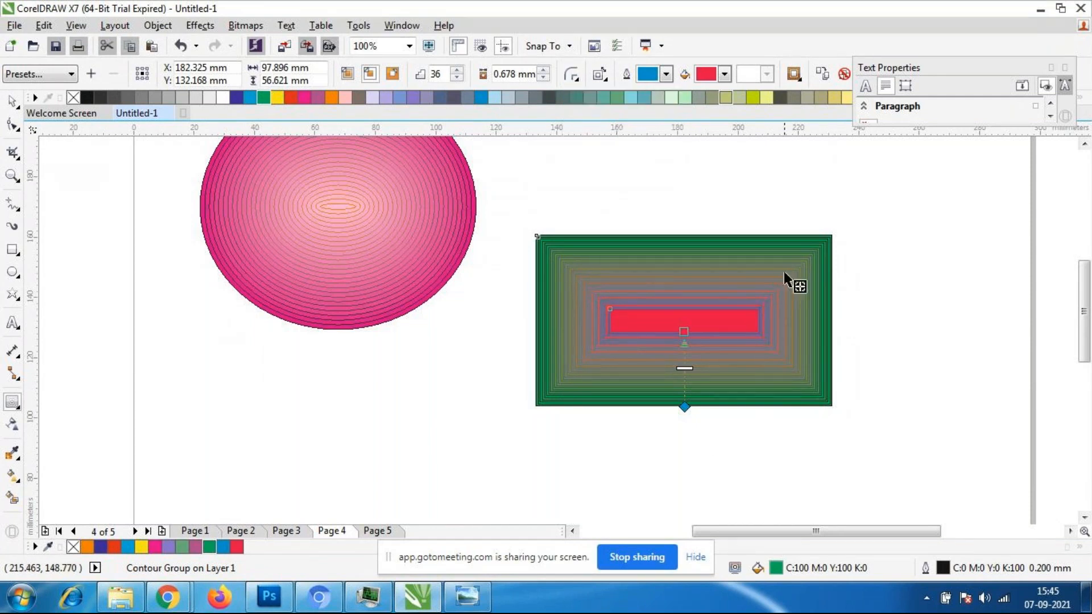
{"action": "scroll", "coordinate": [784, 272], "scroll_direction": "up", "scroll_amount": 3}
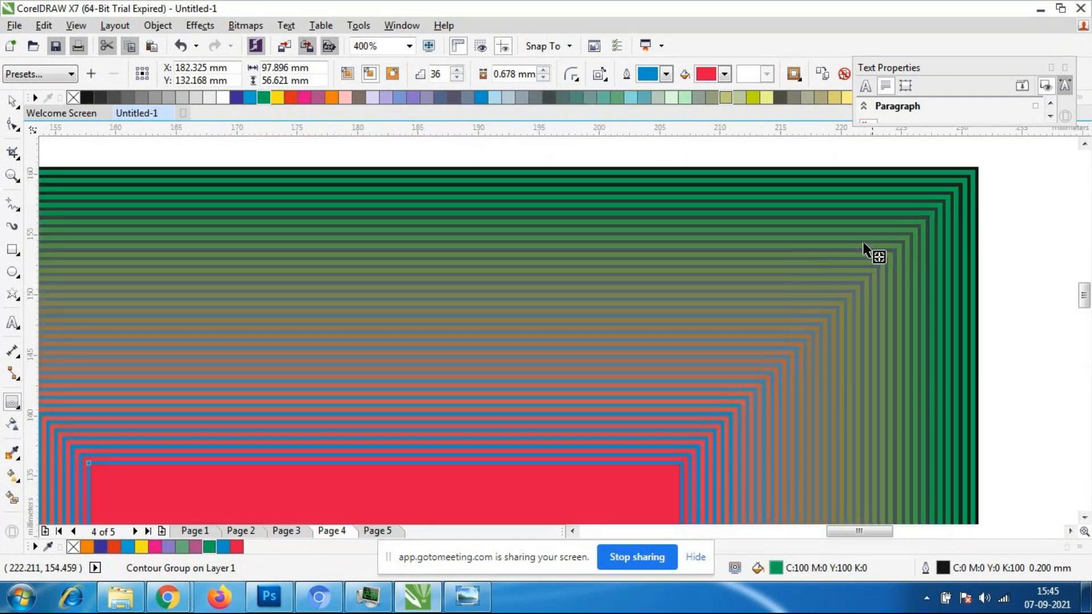
- Round all four corners of the contoured rectangle with the Shape tool to a radius of about 8.5 mm
{"action": "left_click", "coordinate": [11, 124]}
{"action": "scroll", "coordinate": [610, 203], "scroll_direction": "down", "scroll_amount": 2}
{"action": "scroll", "coordinate": [328, 201], "scroll_direction": "up", "scroll_amount": 1}
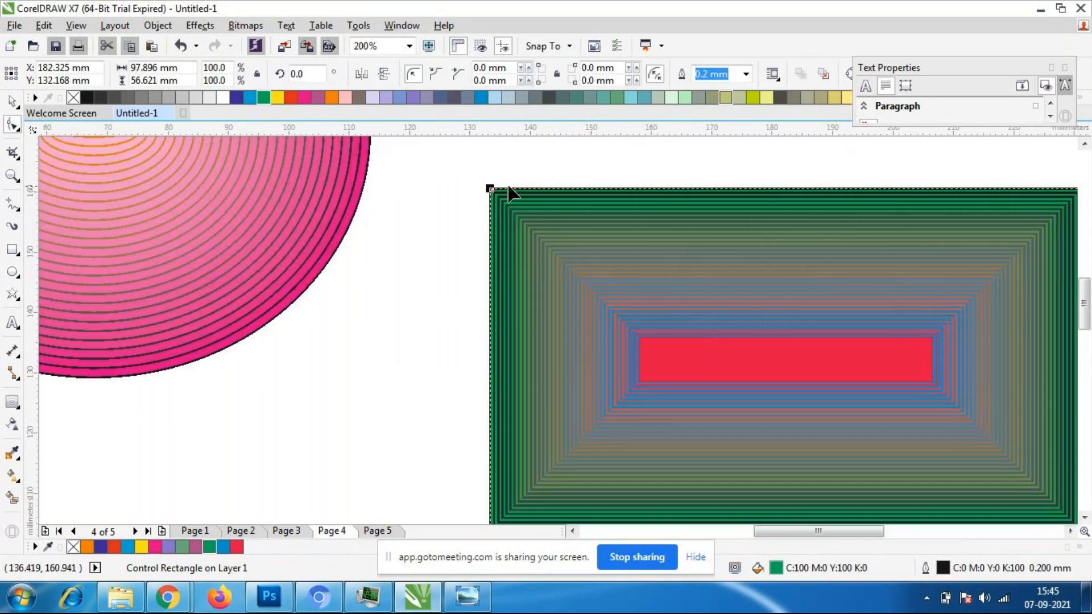
{"action": "left_click_drag", "start_coordinate": [490, 188], "coordinate": [596, 184]}
{"action": "scroll", "coordinate": [482, 186], "scroll_direction": "down", "scroll_amount": 1}
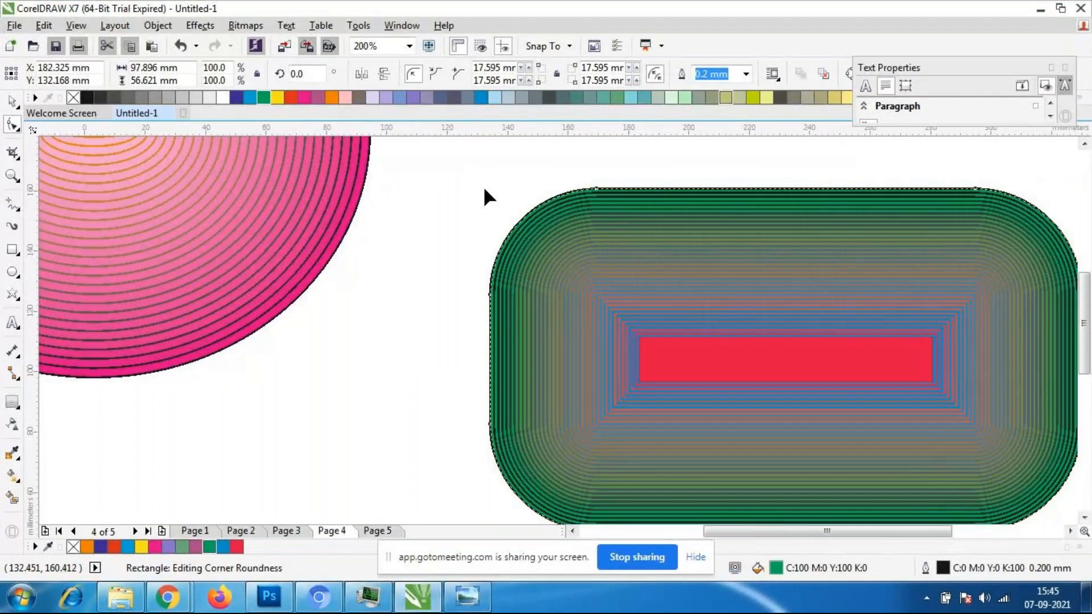
{"action": "scroll", "coordinate": [693, 244], "scroll_direction": "up", "scroll_amount": 1}
{"action": "scroll", "coordinate": [779, 198], "scroll_direction": "down", "scroll_amount": 1}
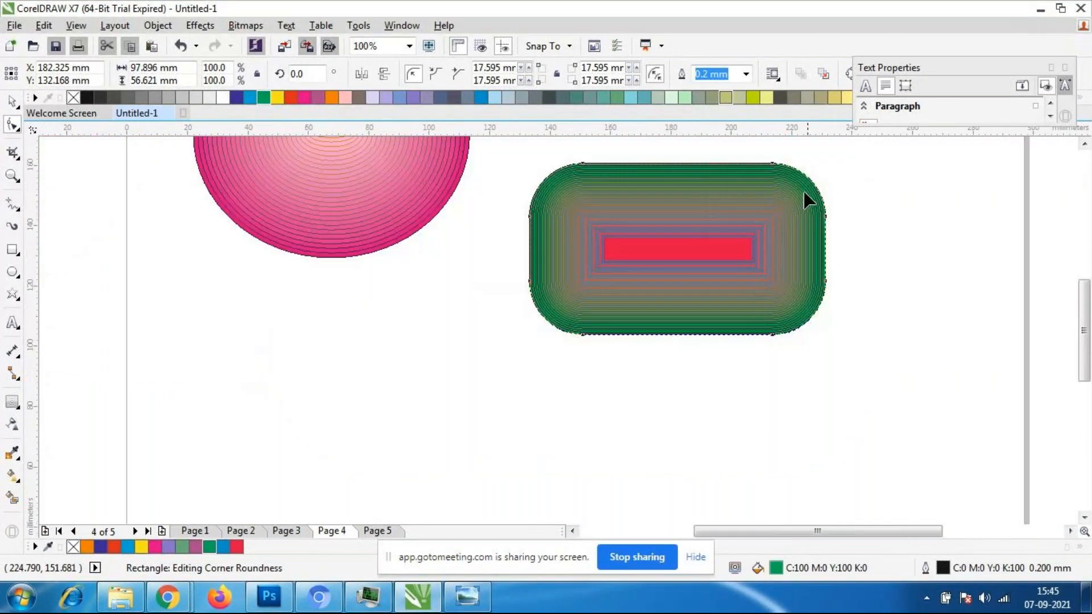
{"action": "scroll", "coordinate": [814, 189], "scroll_direction": "up", "scroll_amount": 1}
{"action": "left_click_drag", "start_coordinate": [758, 152], "coordinate": [791, 151]}
{"action": "scroll", "coordinate": [650, 229], "scroll_direction": "down", "scroll_amount": 1}
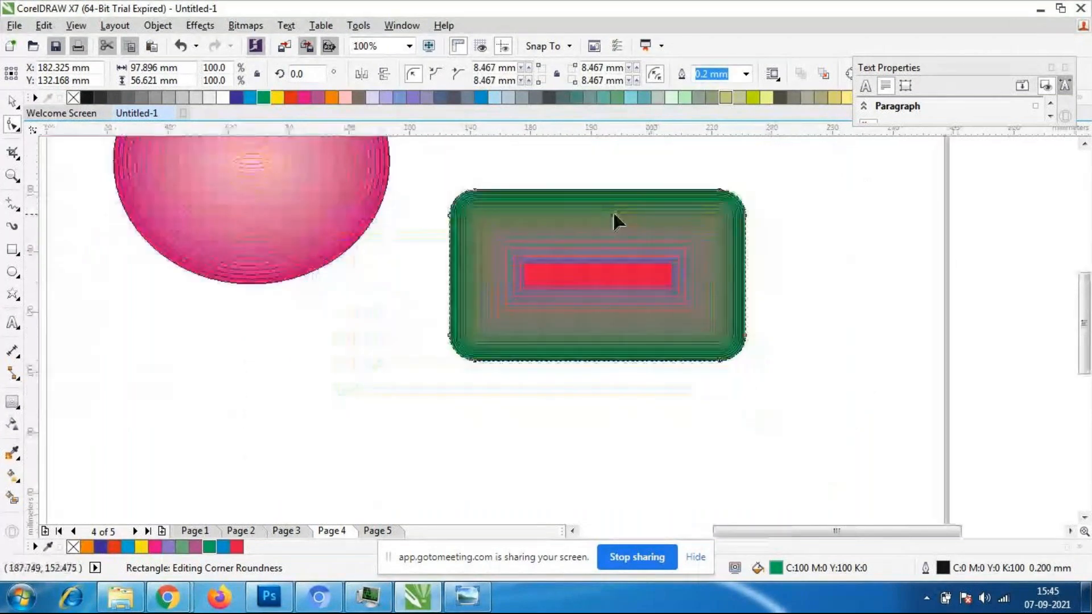
- Change the rectangle's corners to scalloped ones and select its contour group with the Pick tool
{"action": "scroll", "coordinate": [615, 219], "scroll_direction": "up", "scroll_amount": 1}
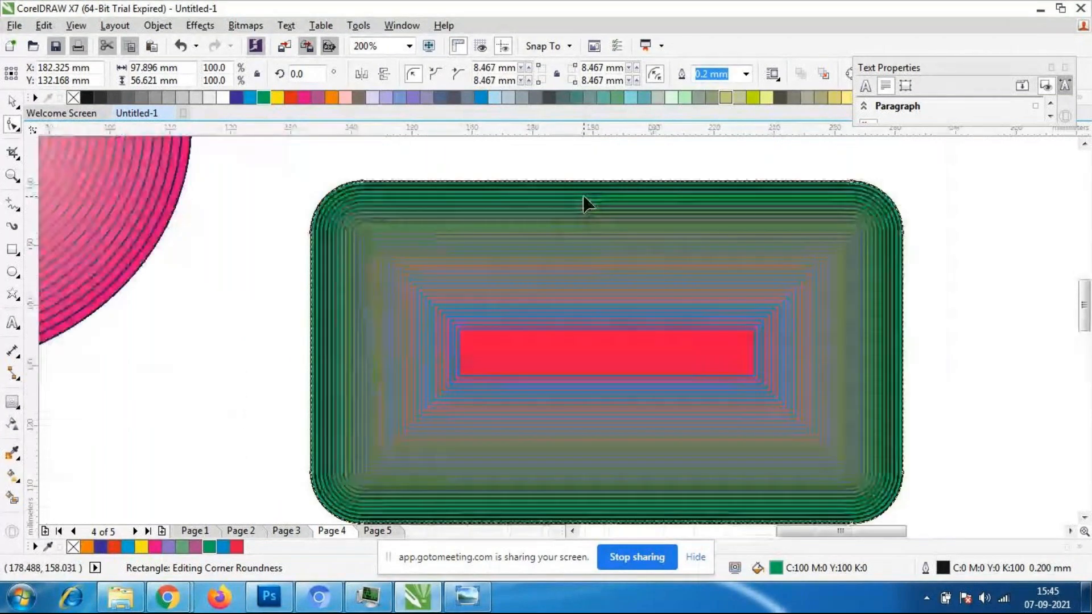
{"action": "left_click", "coordinate": [435, 74]}
{"action": "key", "text": "space"}
{"action": "scroll", "coordinate": [741, 329], "scroll_direction": "down", "scroll_amount": 2}
{"action": "scroll", "coordinate": [741, 329], "scroll_direction": "up", "scroll_amount": 1}
{"action": "left_click", "coordinate": [864, 469]}
{"action": "left_click", "coordinate": [790, 395]}
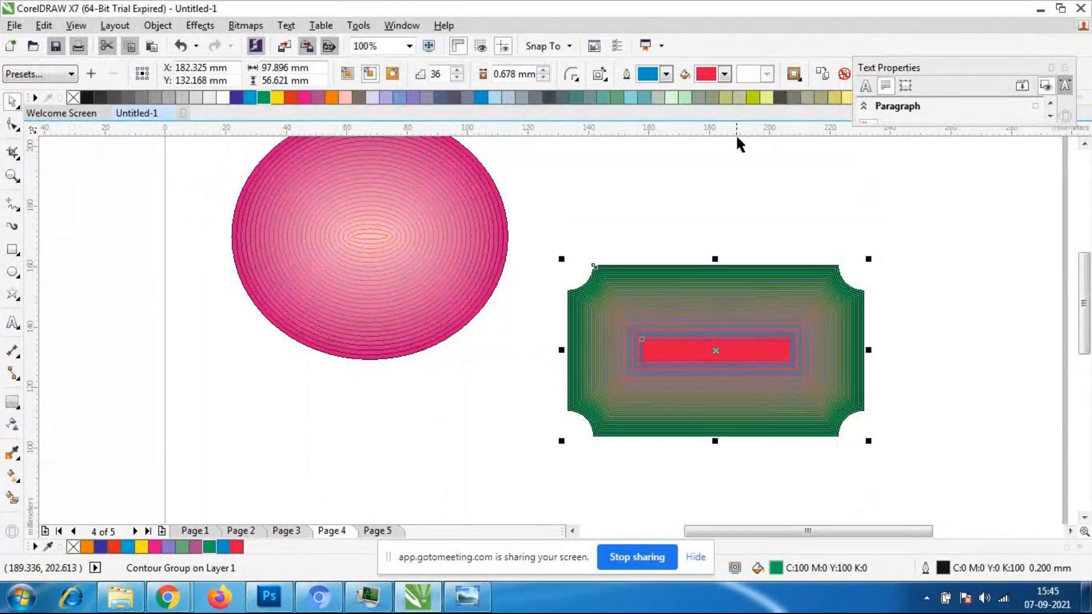
- Reduce the scalloped rectangle's contour to 29 steps with an offset of about 0.64 mm, using the Contour tool
{"action": "scroll", "coordinate": [728, 340], "scroll_direction": "down", "scroll_amount": 1}
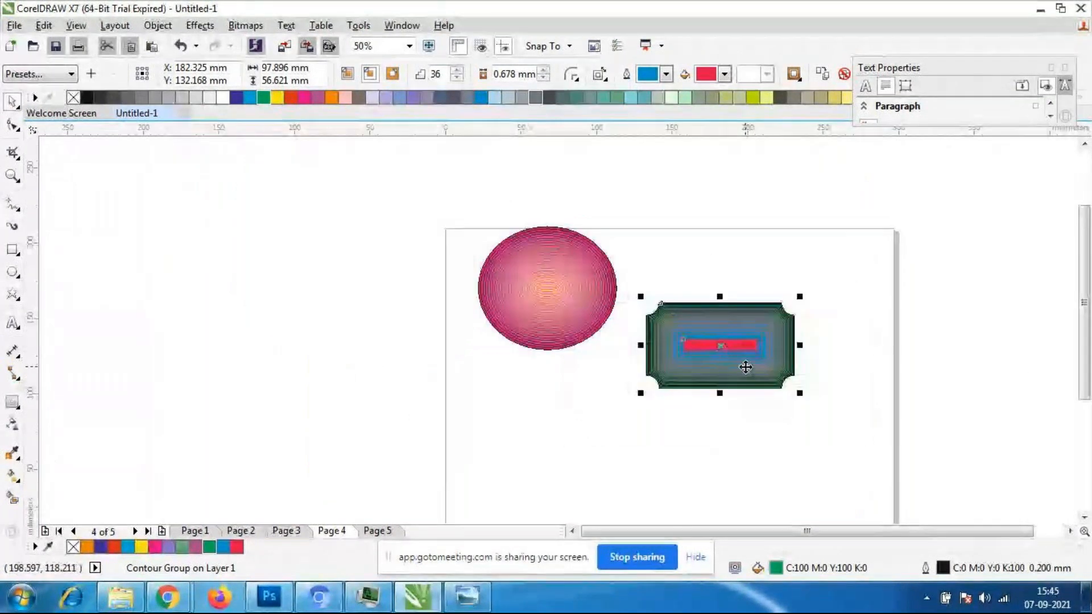
{"action": "scroll", "coordinate": [739, 362], "scroll_direction": "up", "scroll_amount": 1}
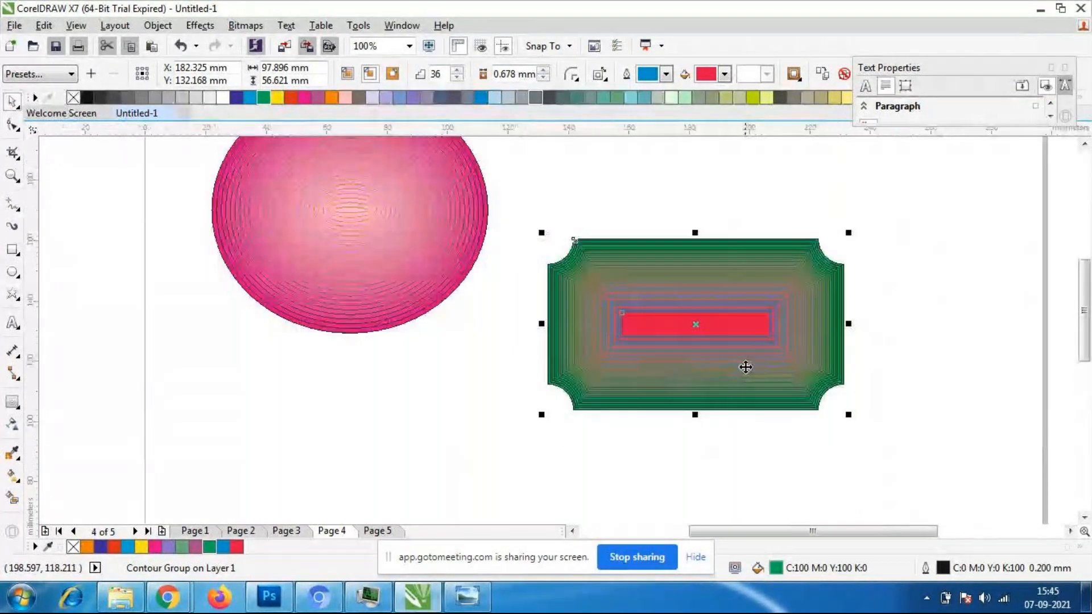
{"action": "left_click", "coordinate": [13, 401]}
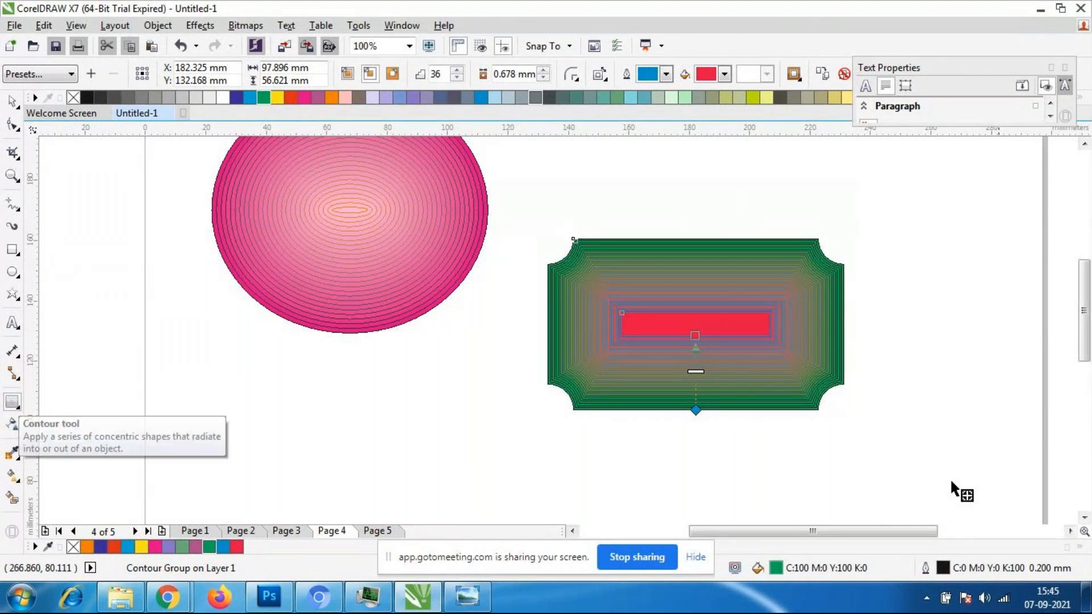
{"action": "scroll", "coordinate": [698, 363], "scroll_direction": "up", "scroll_amount": 1}
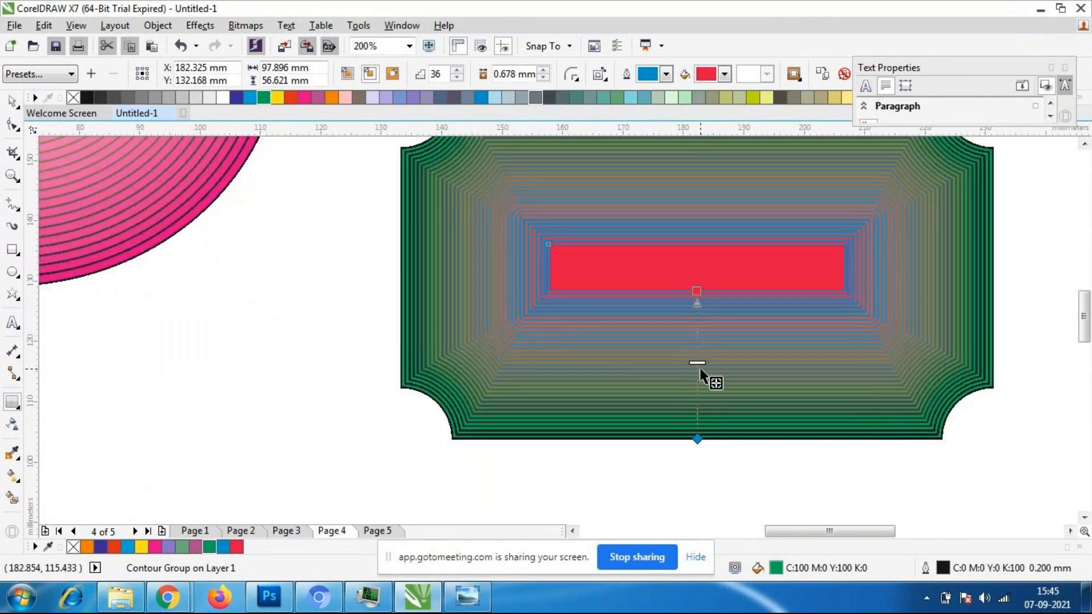
{"action": "mouse_move", "coordinate": [699, 365]}
{"action": "left_mouse_down"}
{"action": "mouse_move", "coordinate": [708, 390]}
{"action": "mouse_move", "coordinate": [698, 395]}
{"action": "mouse_move", "coordinate": [700, 342]}
{"action": "mouse_move", "coordinate": [700, 402]}
{"action": "mouse_move", "coordinate": [700, 360]}
{"action": "mouse_move", "coordinate": [701, 384]}
{"action": "left_mouse_up"}
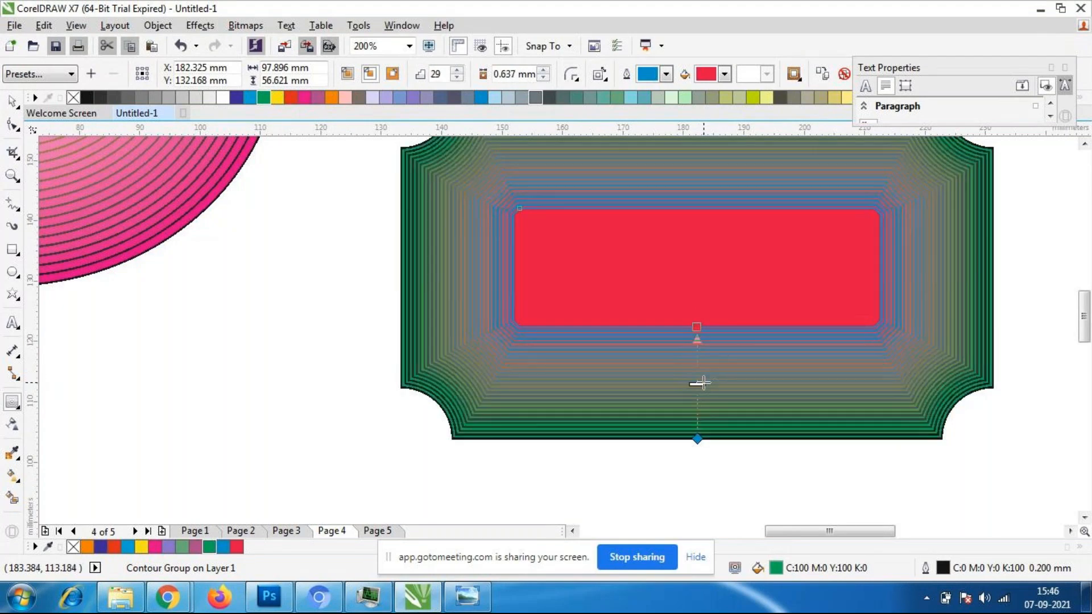
- Set the scalloped rectangle's contour to 35 steps
{"action": "scroll", "coordinate": [716, 359], "scroll_direction": "down", "scroll_amount": 1}
{"action": "scroll", "coordinate": [746, 354], "scroll_direction": "up", "scroll_amount": 1}
{"action": "scroll", "coordinate": [746, 354], "scroll_direction": "down", "scroll_amount": 1}
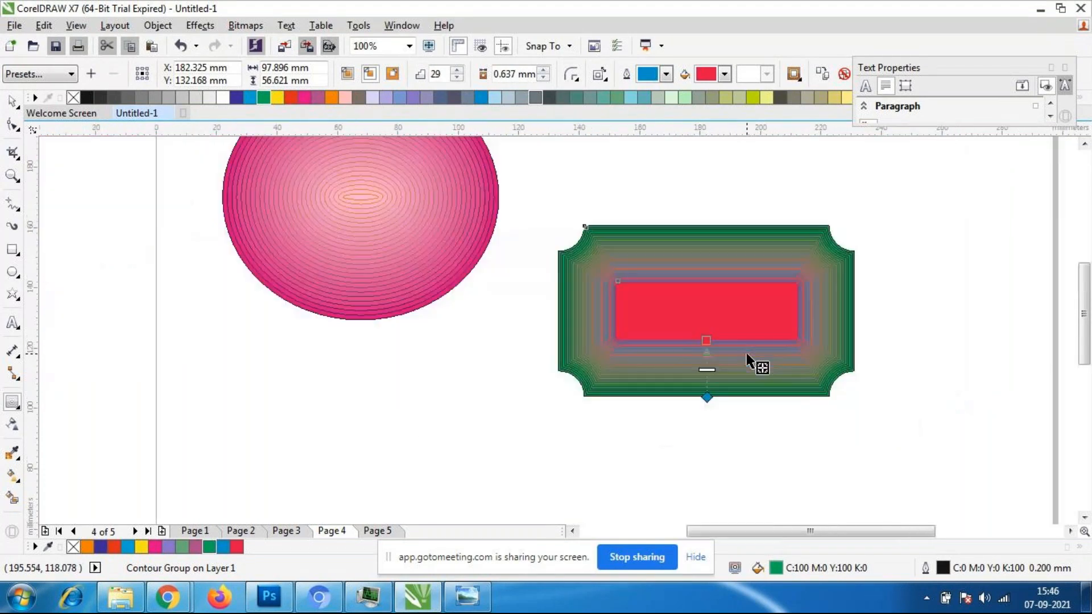
{"action": "scroll", "coordinate": [746, 353], "scroll_direction": "up", "scroll_amount": 1}
{"action": "scroll", "coordinate": [749, 318], "scroll_direction": "down", "scroll_amount": 1}
{"action": "scroll", "coordinate": [749, 317], "scroll_direction": "up", "scroll_amount": 1}
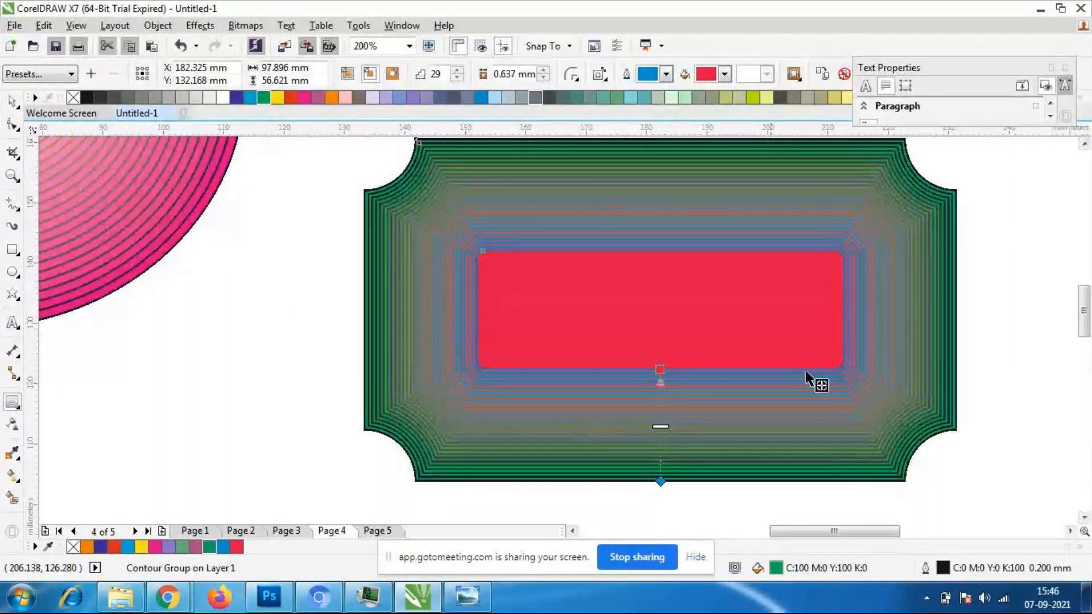
{"action": "left_click", "coordinate": [458, 70]}
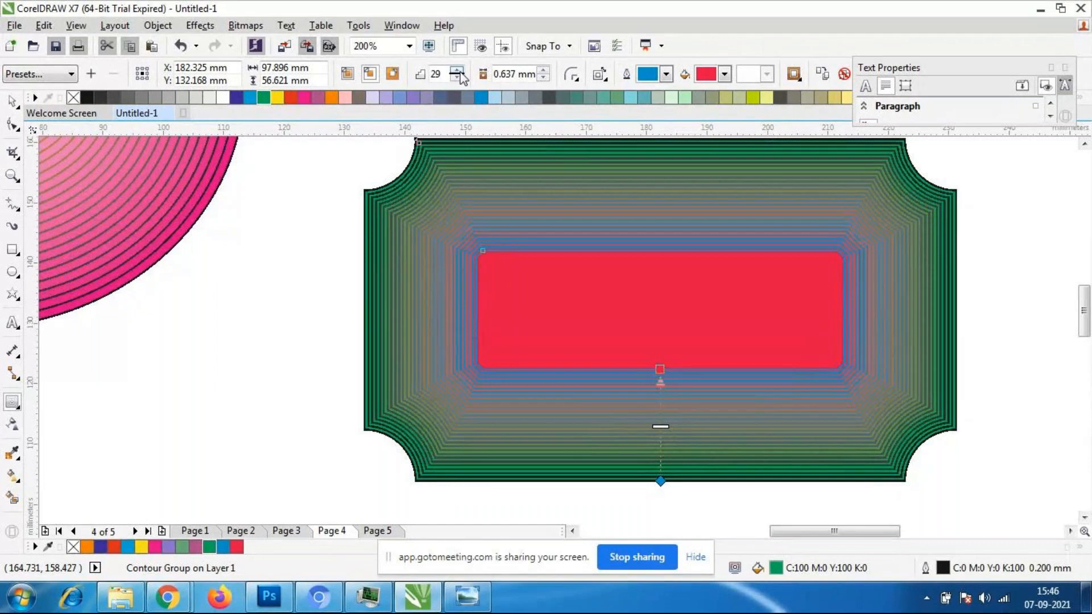
{"action": "left_click", "coordinate": [460, 71]}
{"action": "left_click", "coordinate": [460, 72]}
{"action": "left_click", "coordinate": [460, 71]}
{"action": "left_click", "coordinate": [460, 71]}
{"action": "left_click", "coordinate": [460, 71]}
{"action": "left_click", "coordinate": [459, 71]}
{"action": "left_click", "coordinate": [460, 71]}
{"action": "left_click", "coordinate": [460, 72]}
{"action": "left_click", "coordinate": [461, 77]}
{"action": "left_click", "coordinate": [461, 77]}
{"action": "left_click", "coordinate": [460, 77]}
{"action": "left_click", "coordinate": [459, 77]}
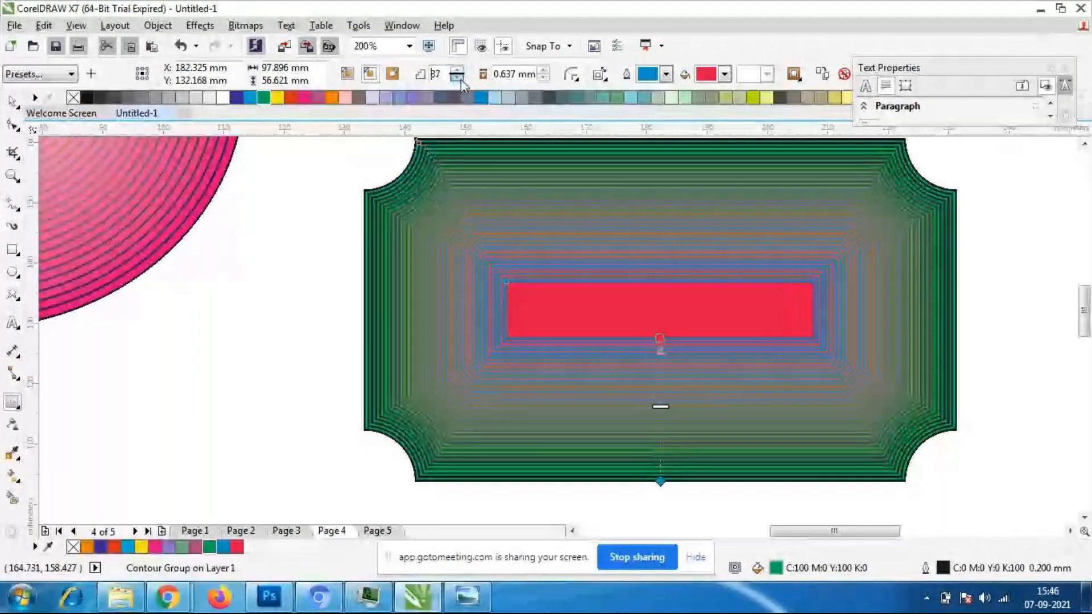
{"action": "left_click", "coordinate": [460, 78]}
{"action": "left_click", "coordinate": [460, 78]}
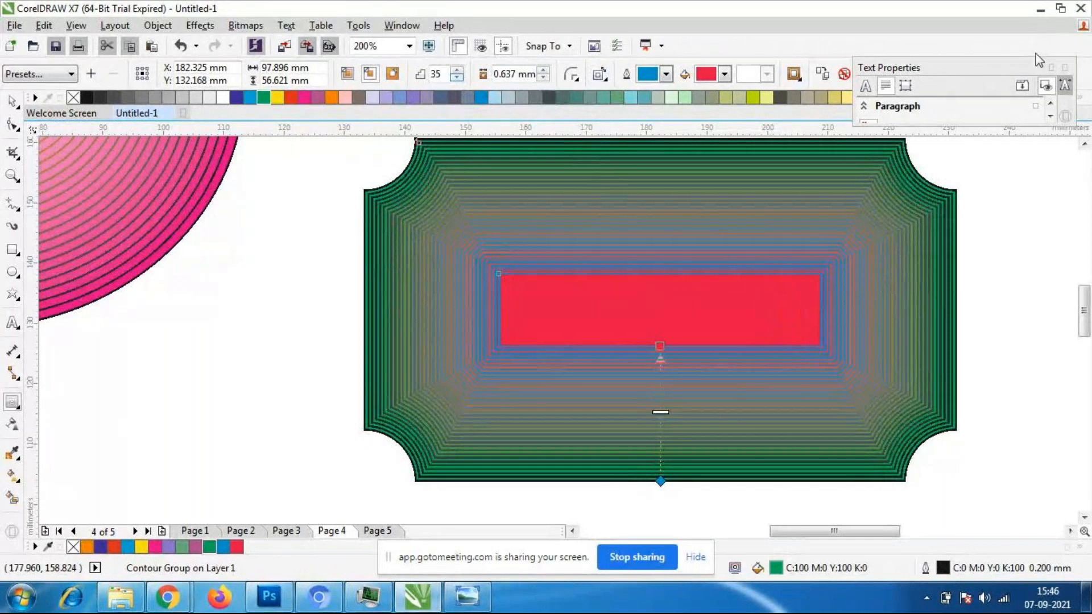
- Move the Text Properties docker aside and increase the contour's object and colour acceleration together
{"action": "double_click", "coordinate": [977, 73]}
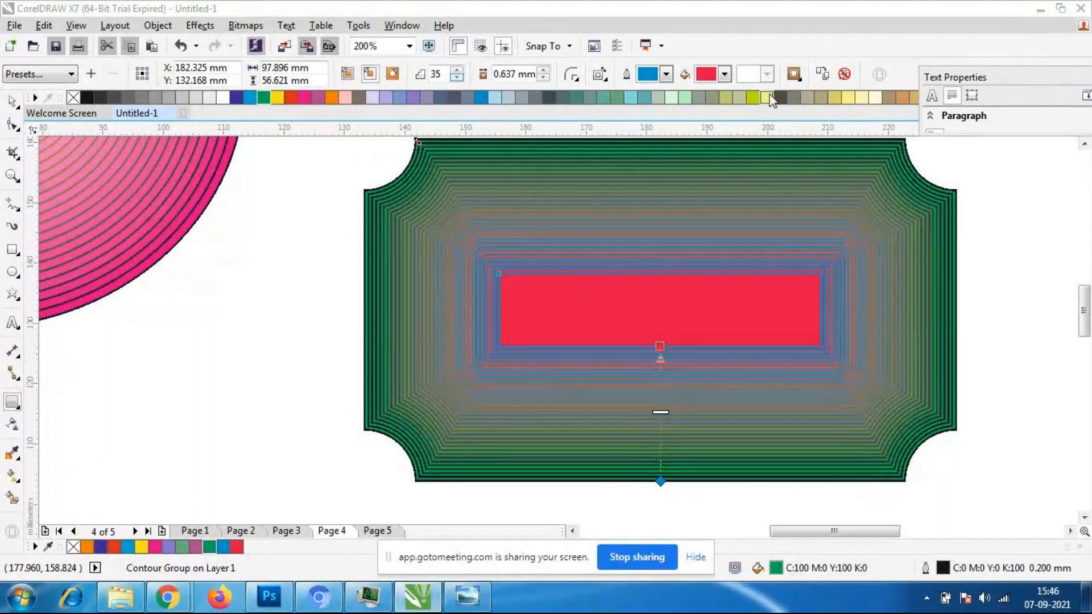
{"action": "left_click", "coordinate": [794, 74]}
{"action": "left_click_drag", "start_coordinate": [895, 130], "coordinate": [909, 166]}
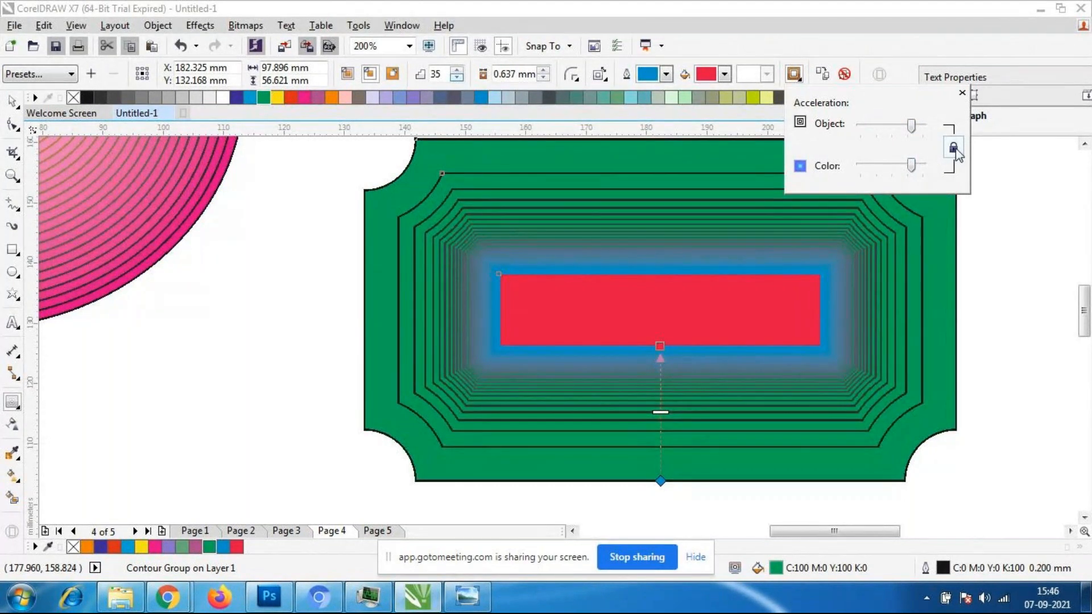
- Unlink the contour's accelerations, return object acceleration to about neutral and set colour acceleration slightly below it
{"action": "left_click", "coordinate": [954, 148]}
{"action": "left_click_drag", "start_coordinate": [911, 165], "coordinate": [874, 166]}
{"action": "left_click_drag", "start_coordinate": [911, 125], "coordinate": [895, 126]}
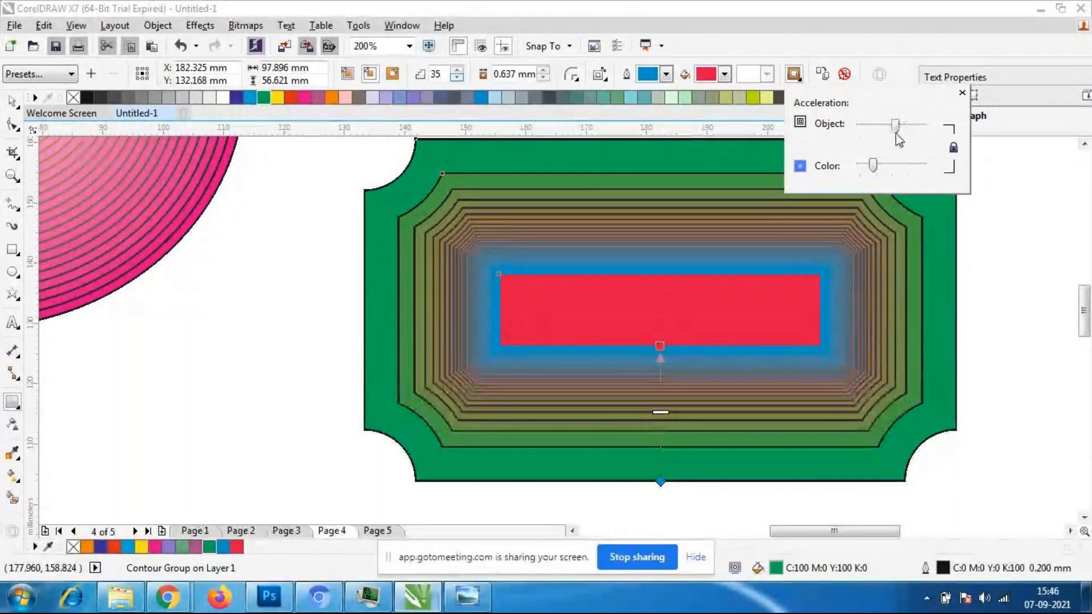
{"action": "left_click_drag", "start_coordinate": [874, 166], "coordinate": [891, 167]}
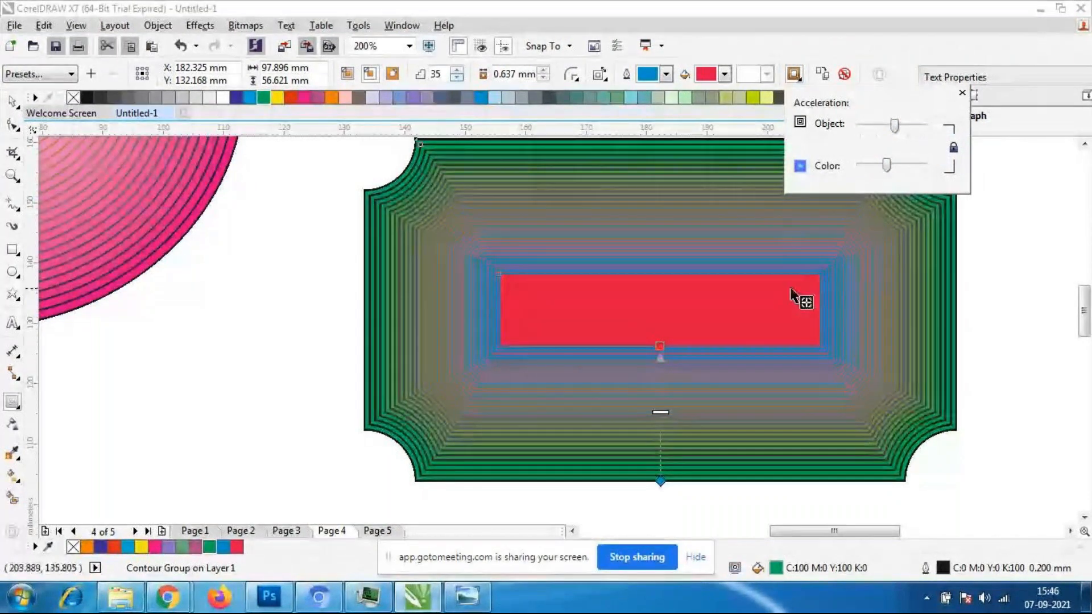
{"action": "left_click", "coordinate": [750, 46]}
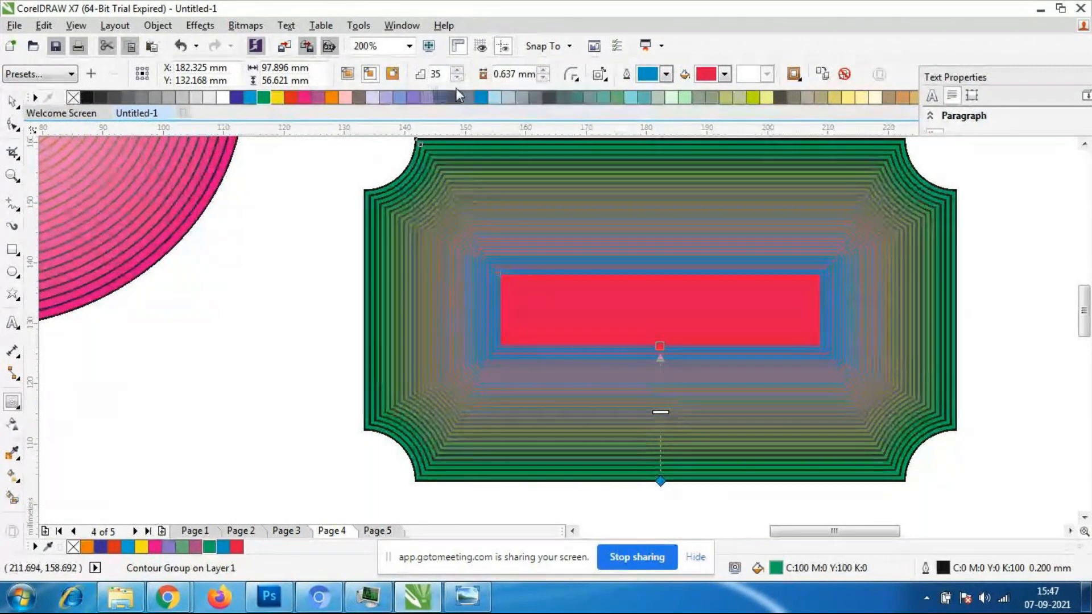
- Vary the scalloped rectangle's contour offset up and down, ending with 10 steps at 1.137 mm
{"action": "left_click", "coordinate": [543, 70]}
{"action": "left_click", "coordinate": [543, 70]}
{"action": "left_click", "coordinate": [543, 70]}
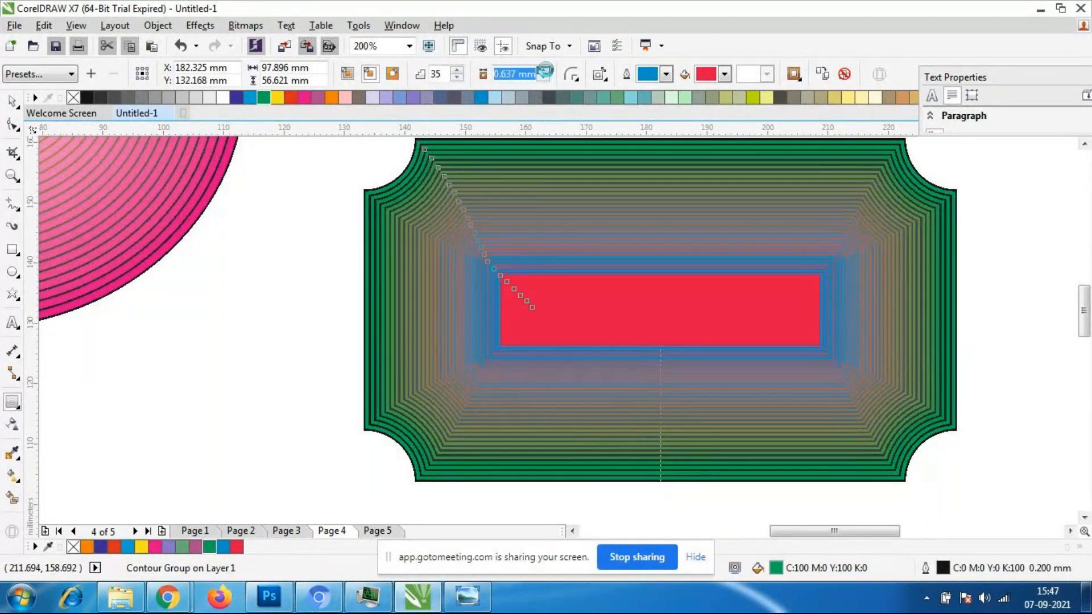
{"action": "left_click", "coordinate": [543, 70]}
{"action": "left_click", "coordinate": [543, 79]}
{"action": "left_click", "coordinate": [543, 78]}
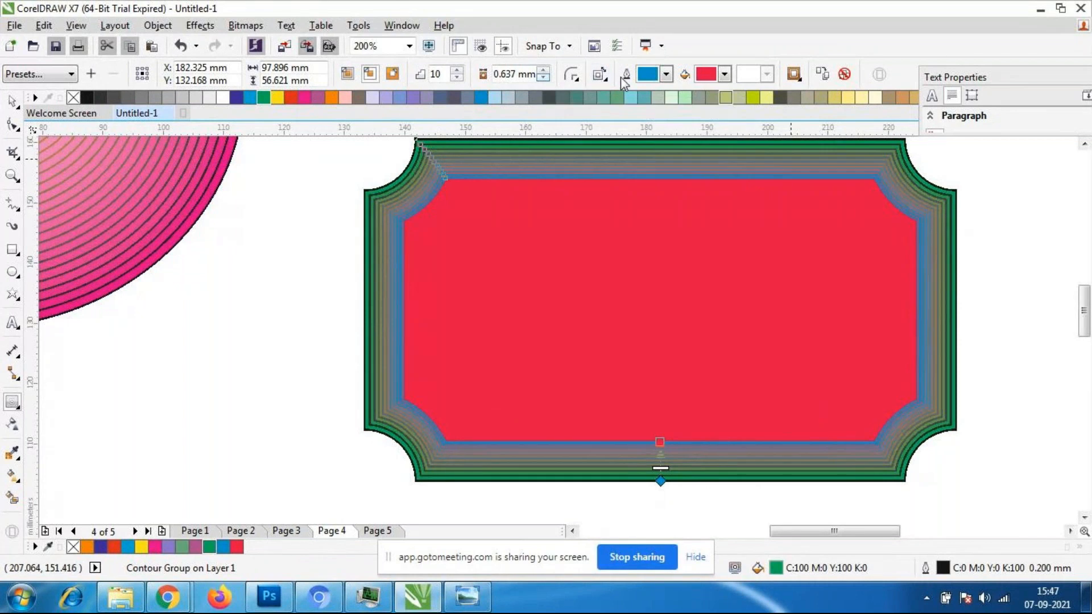
{"action": "left_click", "coordinate": [543, 70]}
{"action": "left_click", "coordinate": [543, 71]}
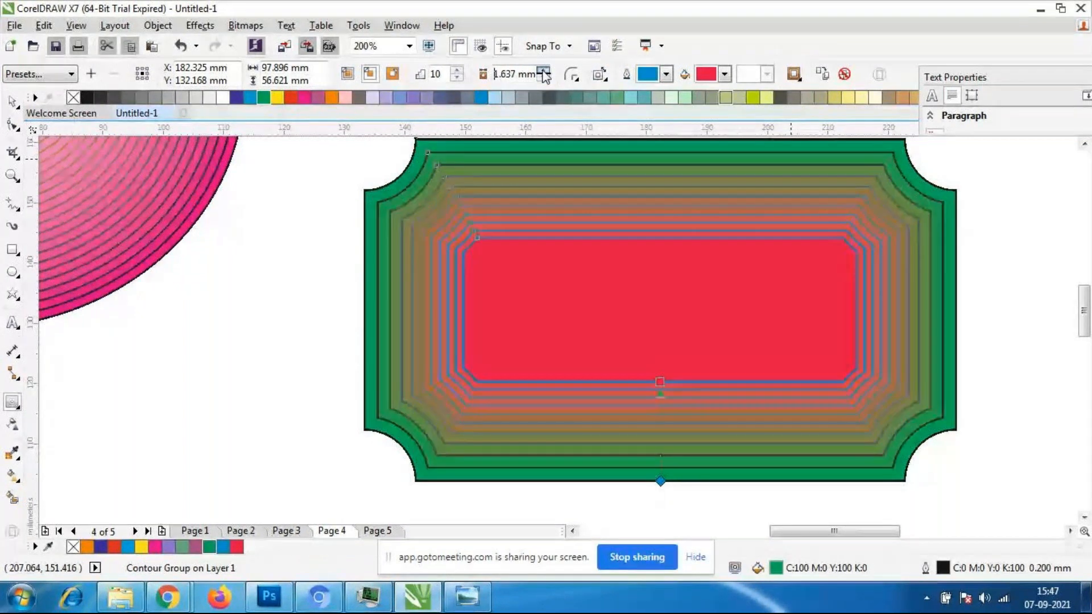
{"action": "left_click", "coordinate": [543, 79]}
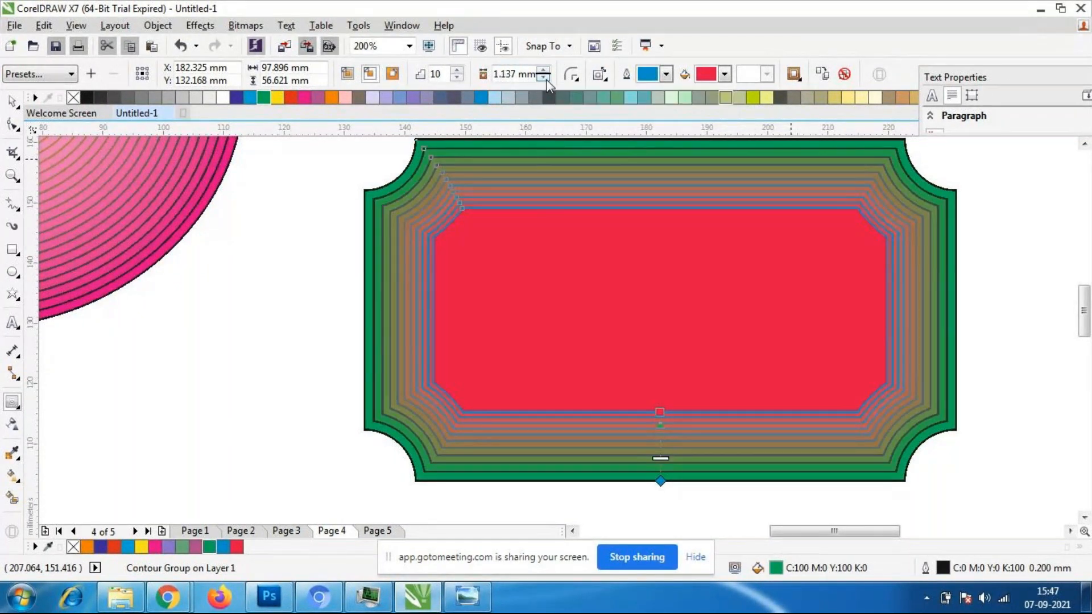
- Draw a four-sided polygon about 108 by 98 mm below the ellipse and fill it with grey-brown (M:20 Y:20 K:60)
{"action": "scroll", "coordinate": [840, 309], "scroll_direction": "down", "scroll_amount": 2}
{"action": "scroll", "coordinate": [803, 303], "scroll_direction": "up", "scroll_amount": 1}
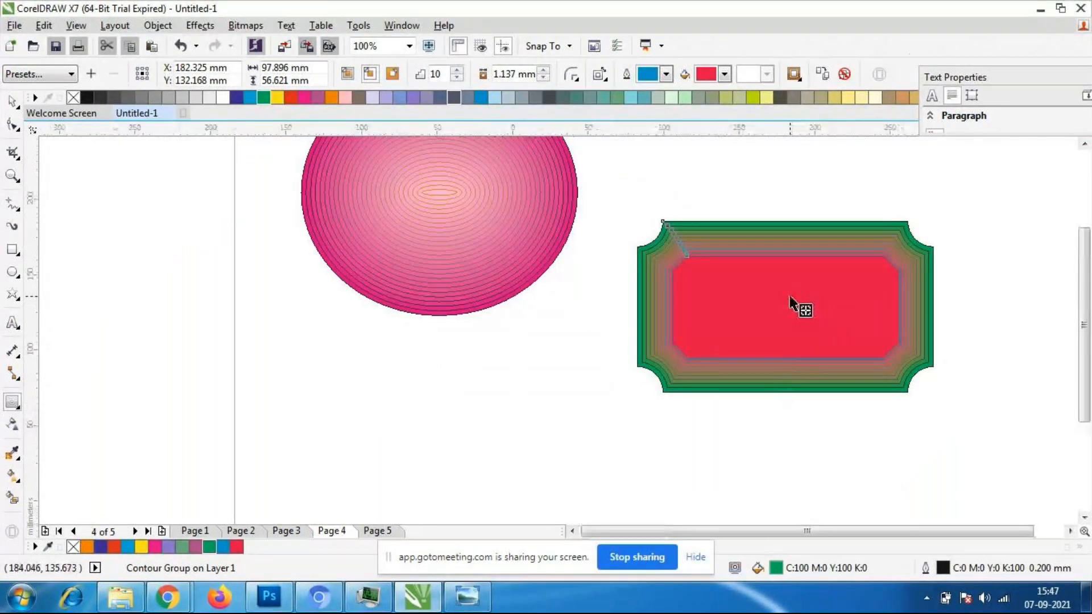
{"action": "scroll", "coordinate": [835, 364], "scroll_direction": "down", "scroll_amount": 1}
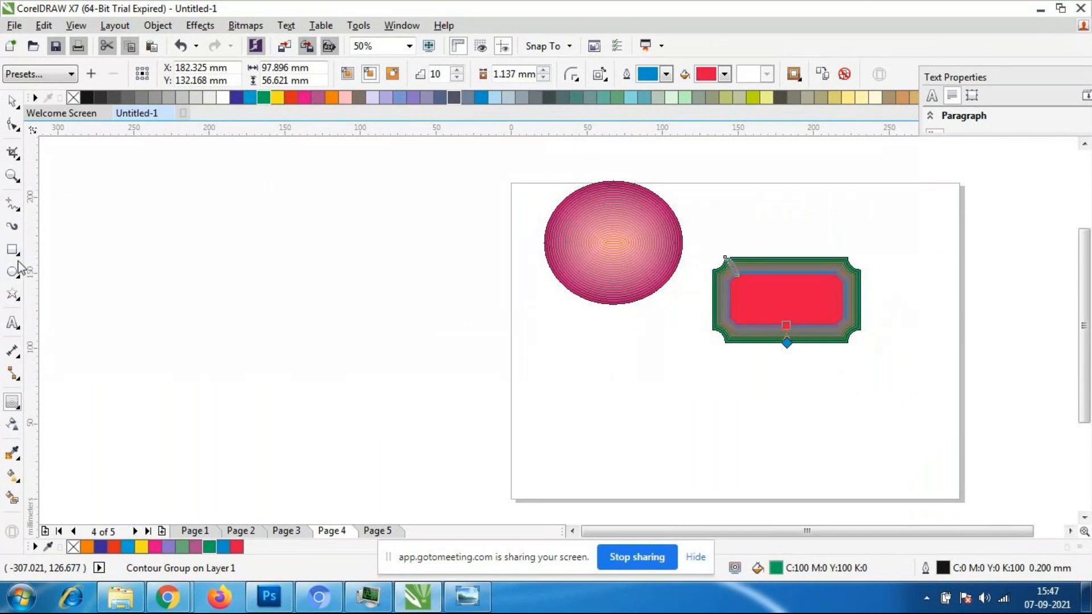
{"action": "left_click", "coordinate": [16, 251]}
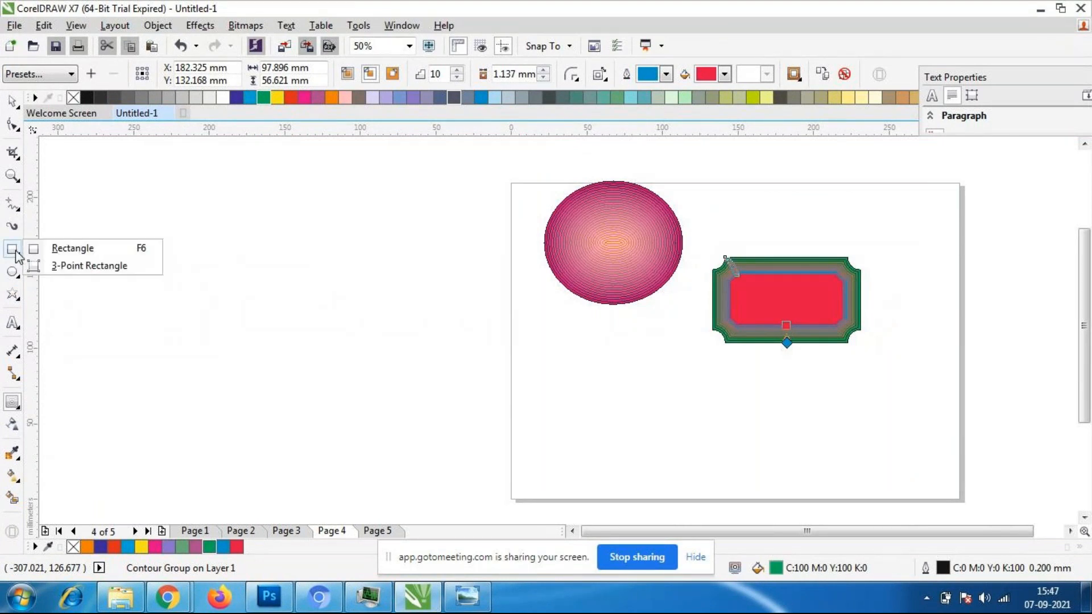
{"action": "left_click", "coordinate": [13, 273]}
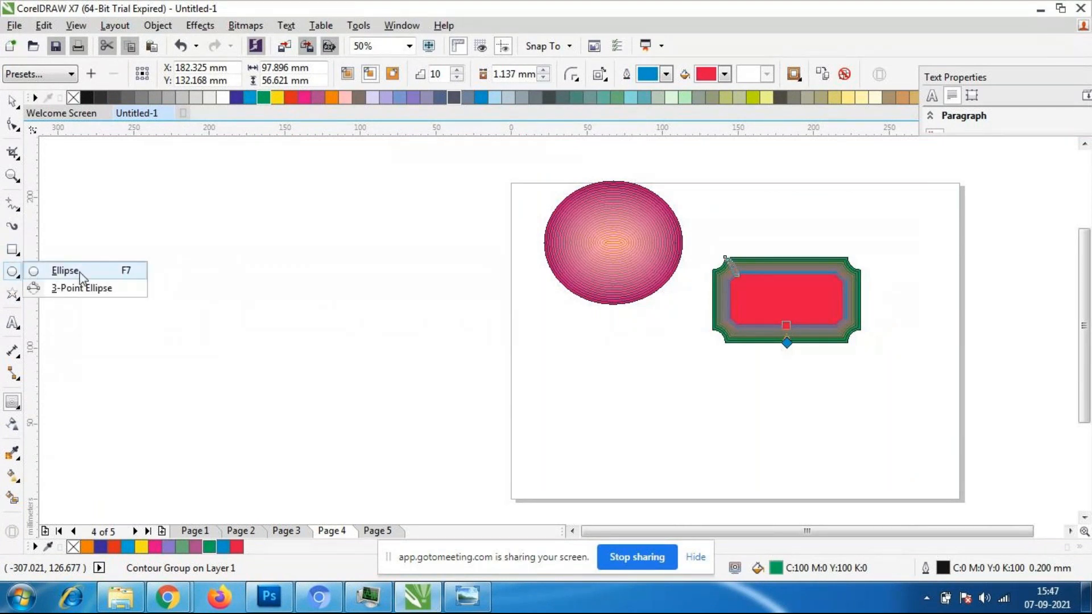
{"action": "left_click", "coordinate": [12, 272]}
{"action": "left_click", "coordinate": [14, 294]}
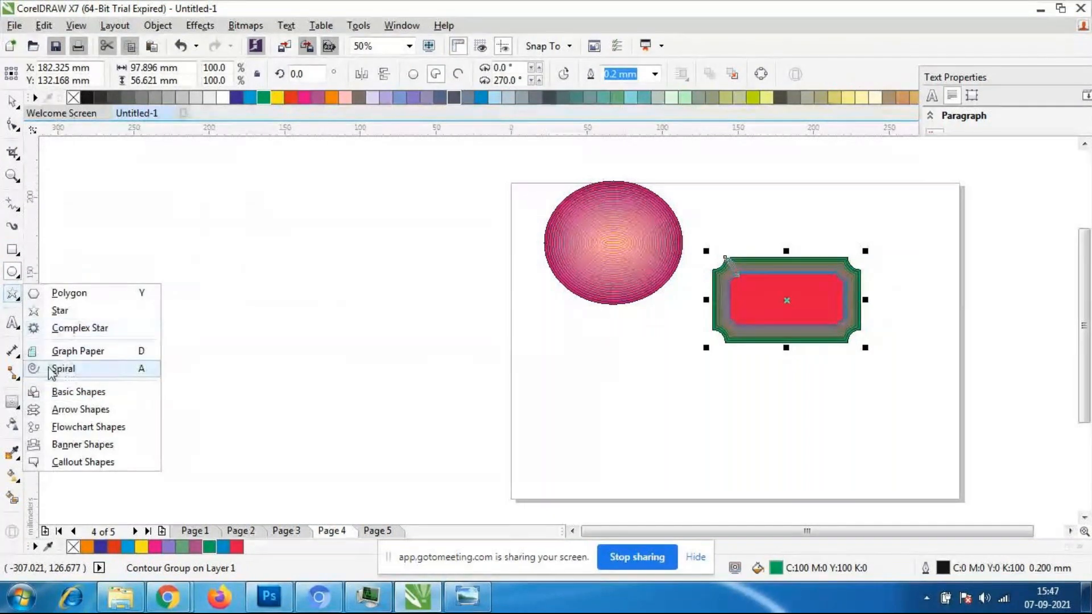
{"action": "left_click", "coordinate": [64, 293]}
{"action": "left_click_drag", "start_coordinate": [532, 335], "coordinate": [695, 486]}
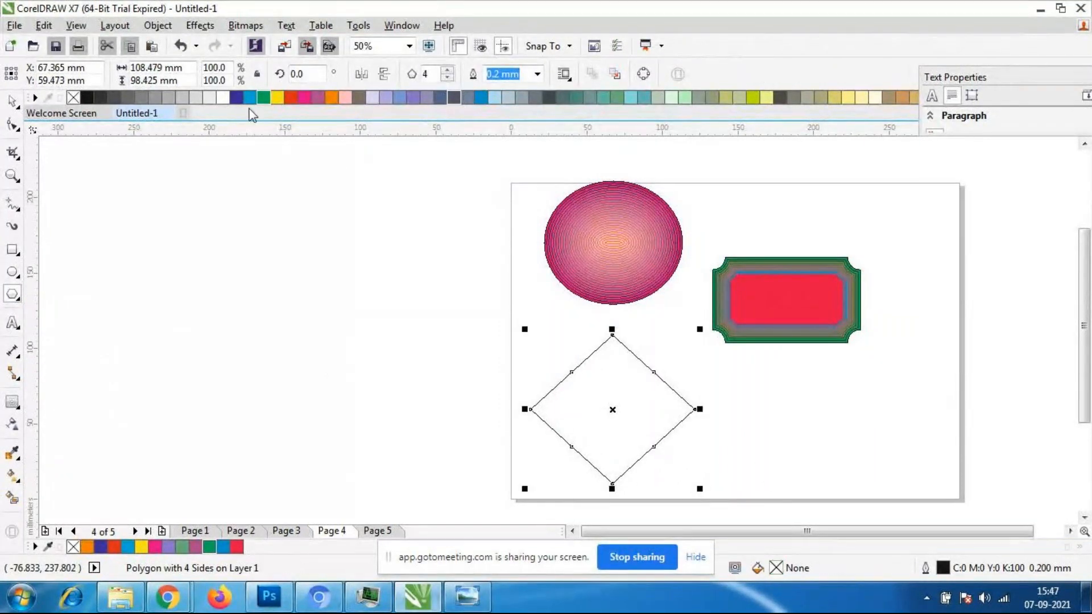
{"action": "left_click", "coordinate": [359, 98]}
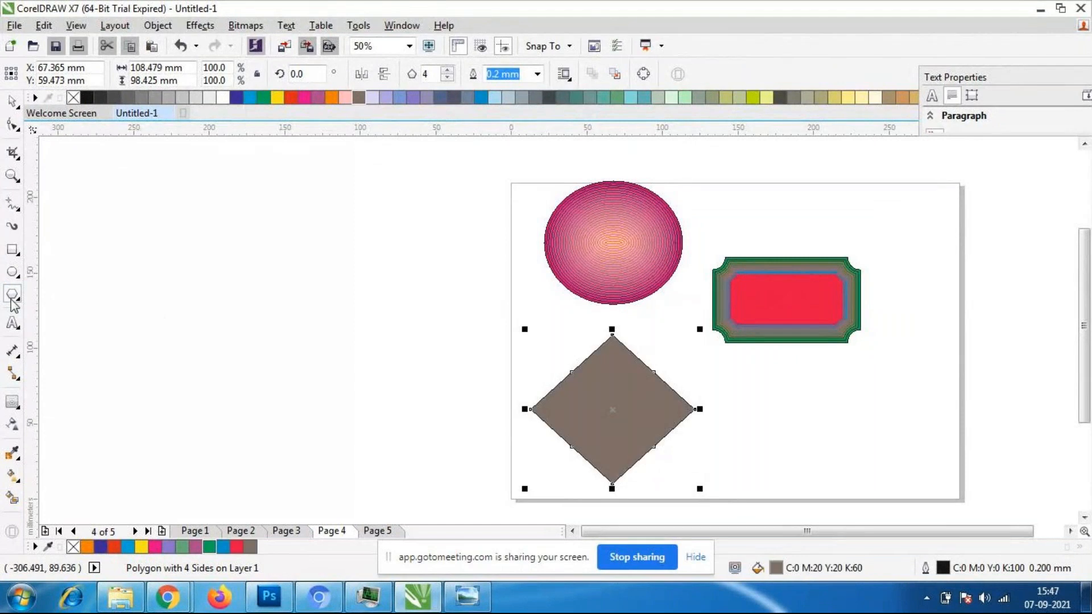
- Apply an inward contour to the diamond and adjust it to 18 steps with an offset of about 1.73 mm
{"action": "left_click", "coordinate": [12, 401]}
{"action": "left_click_drag", "start_coordinate": [622, 431], "coordinate": [623, 435]}
{"action": "scroll", "coordinate": [595, 437], "scroll_direction": "up", "scroll_amount": 1}
{"action": "scroll", "coordinate": [593, 419], "scroll_direction": "down", "scroll_amount": 1}
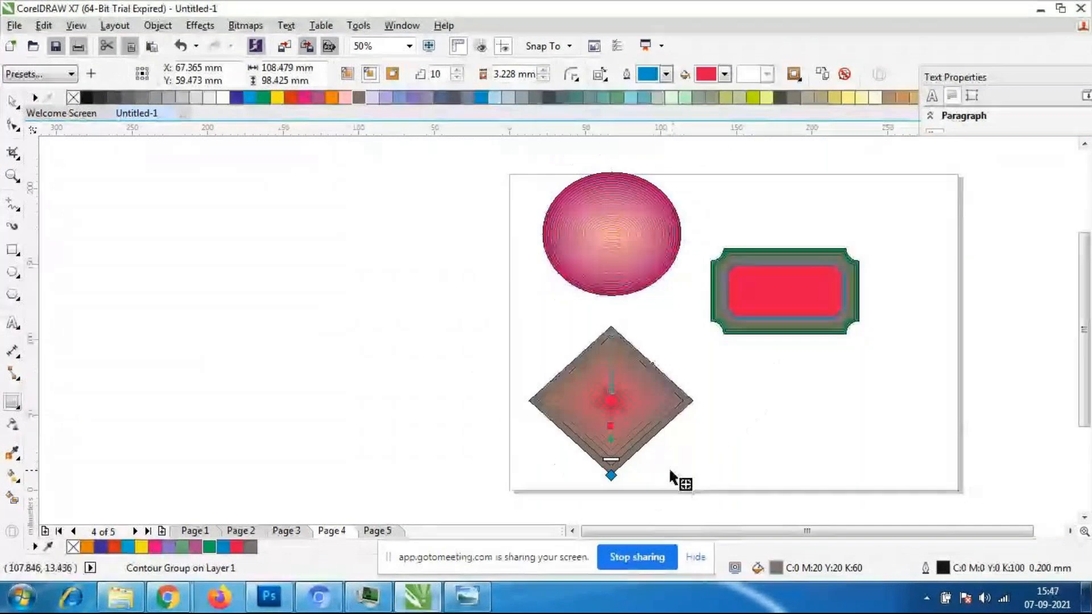
{"action": "scroll", "coordinate": [671, 478], "scroll_direction": "up", "scroll_amount": 2}
{"action": "mouse_move", "coordinate": [537, 443]}
{"action": "left_mouse_down"}
{"action": "mouse_move", "coordinate": [539, 405]}
{"action": "mouse_move", "coordinate": [539, 427]}
{"action": "left_mouse_up"}
{"action": "scroll", "coordinate": [574, 375], "scroll_direction": "down", "scroll_amount": 1}
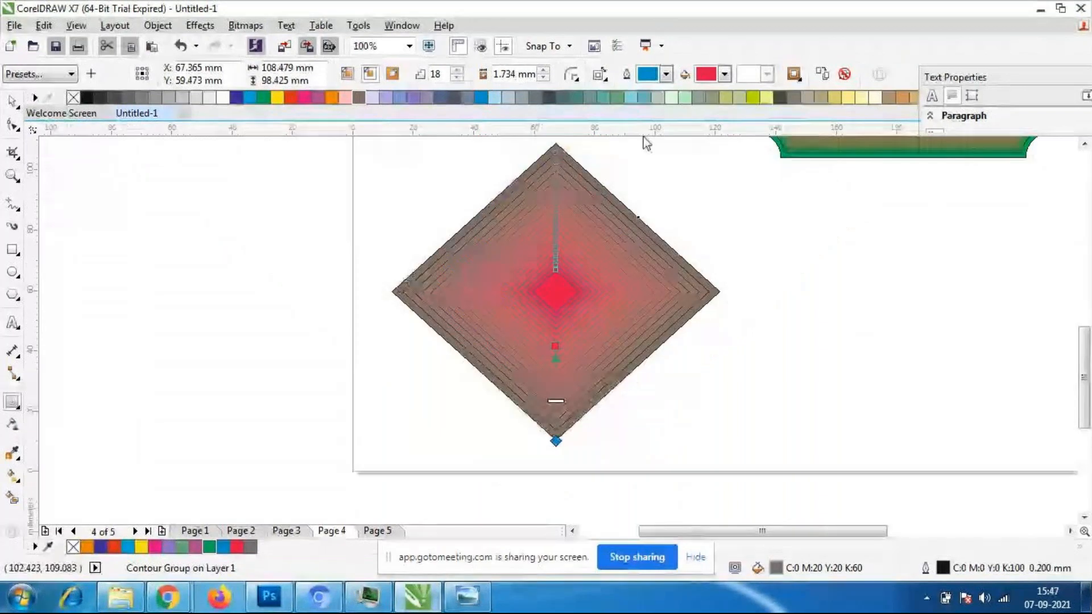
- Set the diamond's contour fill colour to light orange and its outline colour to purple
{"action": "left_click", "coordinate": [730, 76]}
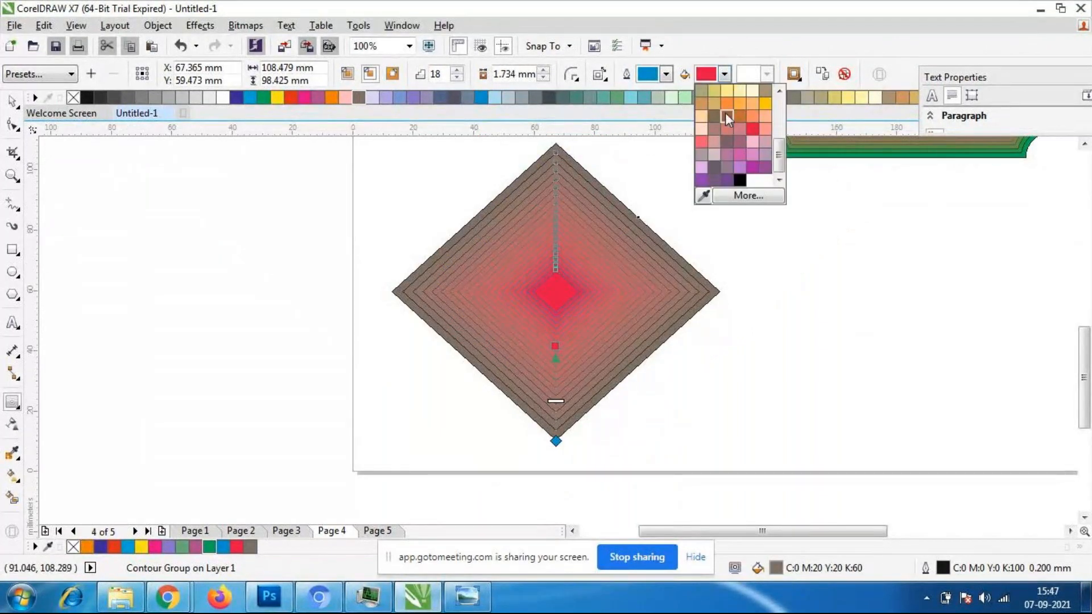
{"action": "left_click", "coordinate": [727, 114]}
{"action": "left_click", "coordinate": [725, 75]}
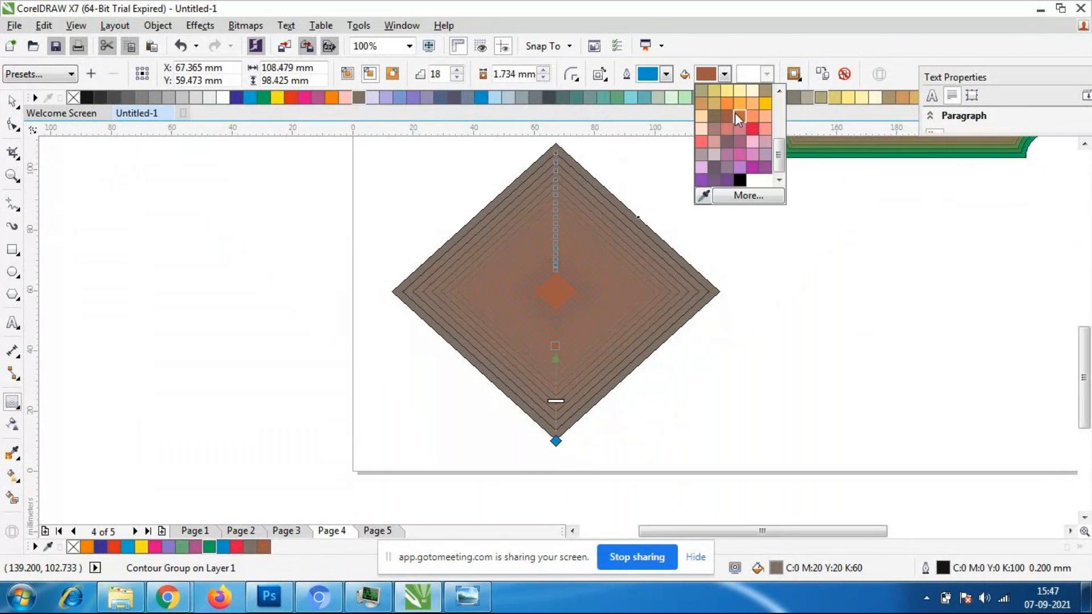
{"action": "left_click", "coordinate": [749, 115]}
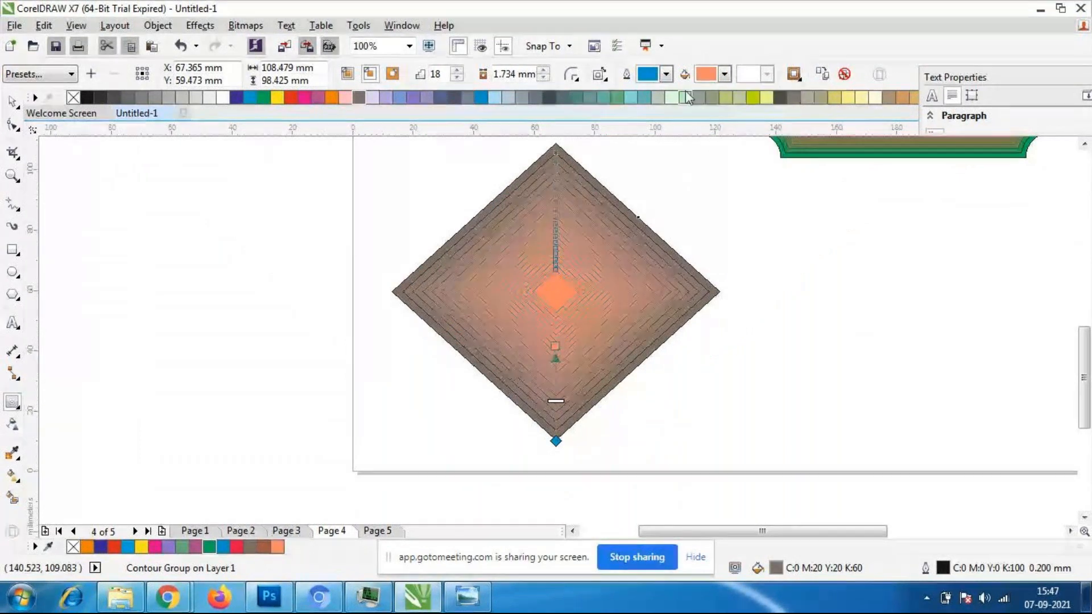
{"action": "left_click", "coordinate": [667, 75]}
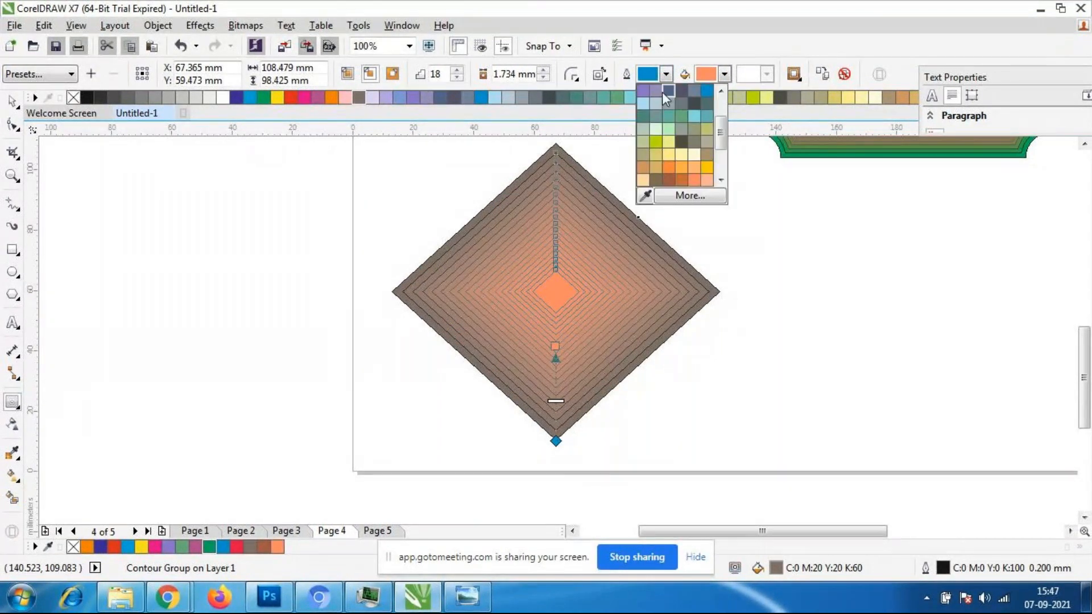
{"action": "left_click", "coordinate": [645, 90]}
- Raise the diamond's contour offset to 4.734 mm and bring it back down to 2.234 mm
{"action": "scroll", "coordinate": [628, 258], "scroll_direction": "up", "scroll_amount": 4}
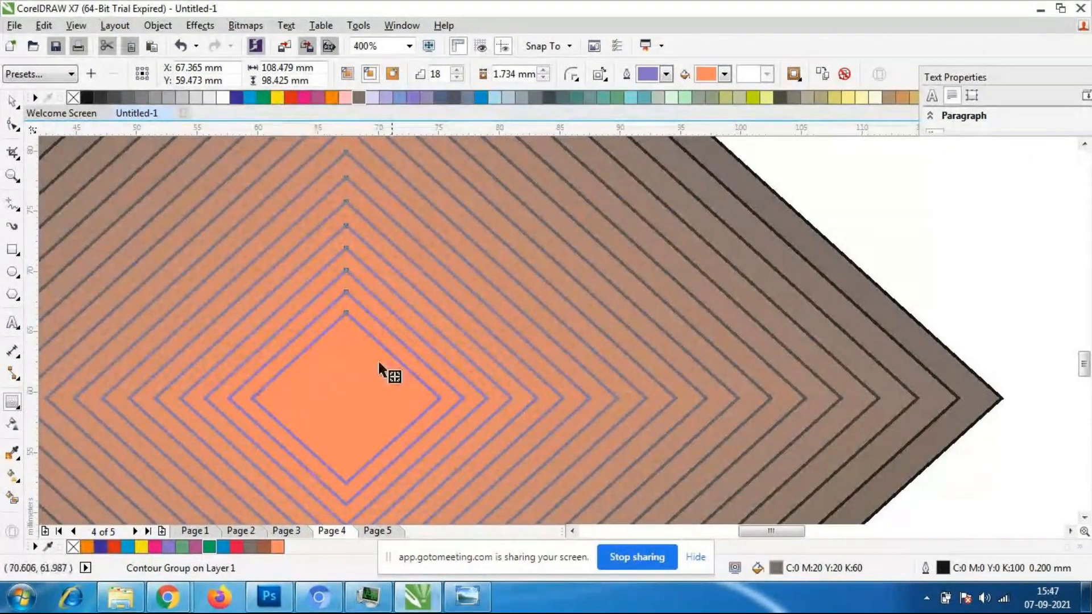
{"action": "scroll", "coordinate": [689, 244], "scroll_direction": "down", "scroll_amount": 2}
{"action": "scroll", "coordinate": [665, 148], "scroll_direction": "down", "scroll_amount": 1}
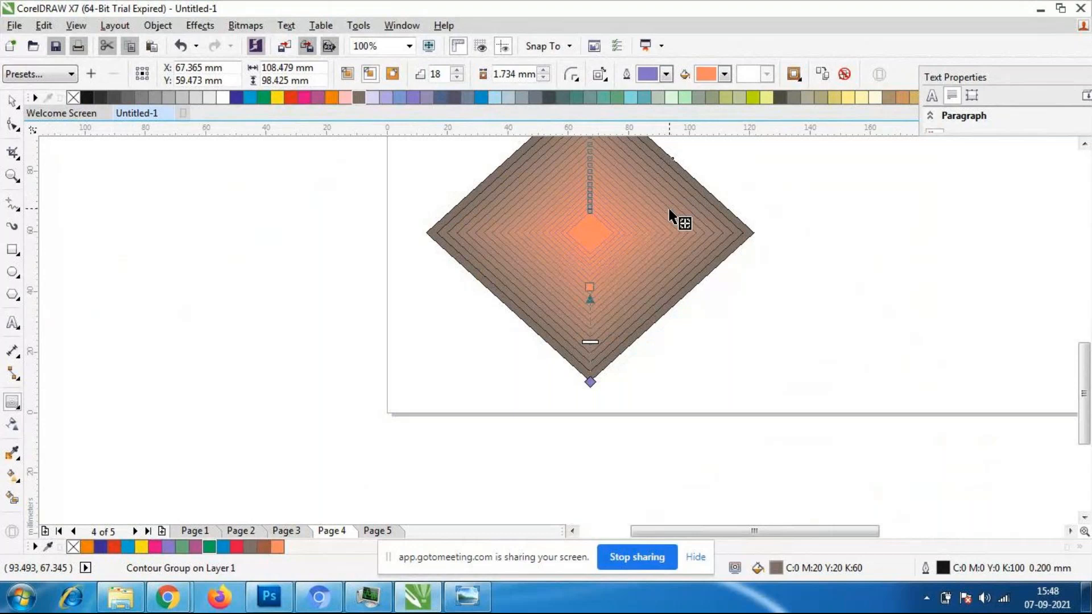
{"action": "scroll", "coordinate": [671, 211], "scroll_direction": "down", "scroll_amount": 1}
{"action": "scroll", "coordinate": [672, 210], "scroll_direction": "up", "scroll_amount": 1}
{"action": "left_click", "coordinate": [545, 71]}
{"action": "left_click", "coordinate": [544, 71]}
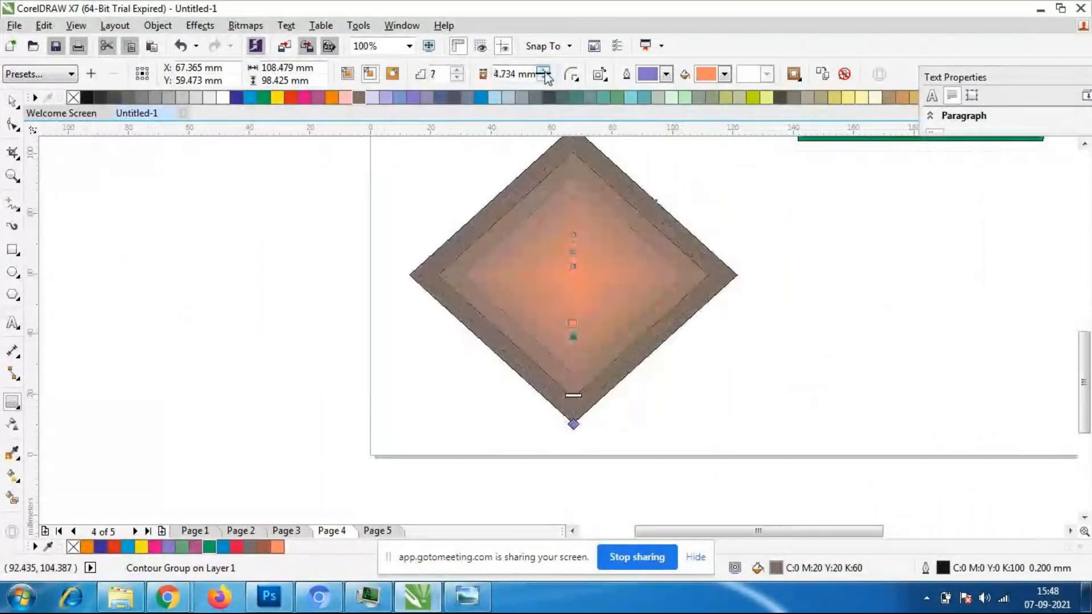
{"action": "left_click", "coordinate": [544, 78]}
{"action": "left_click", "coordinate": [544, 78]}
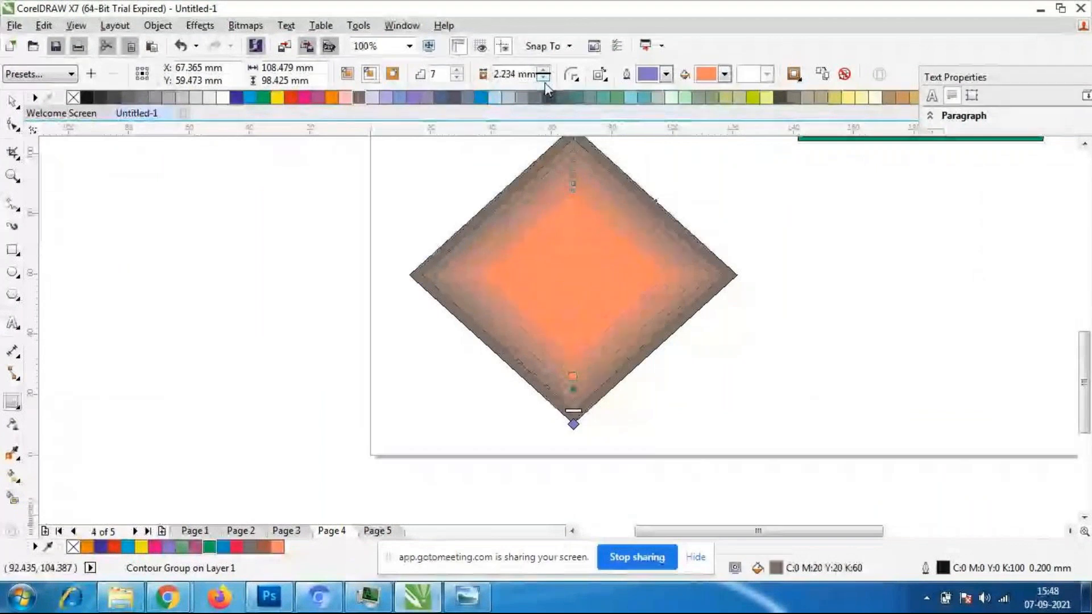
- Move the contoured rectangle up beside the ellipse with the Pick tool, to about X 174 mm, Y 170 mm
{"action": "scroll", "coordinate": [495, 175], "scroll_direction": "down", "scroll_amount": 1}
{"action": "scroll", "coordinate": [598, 180], "scroll_direction": "up", "scroll_amount": 1}
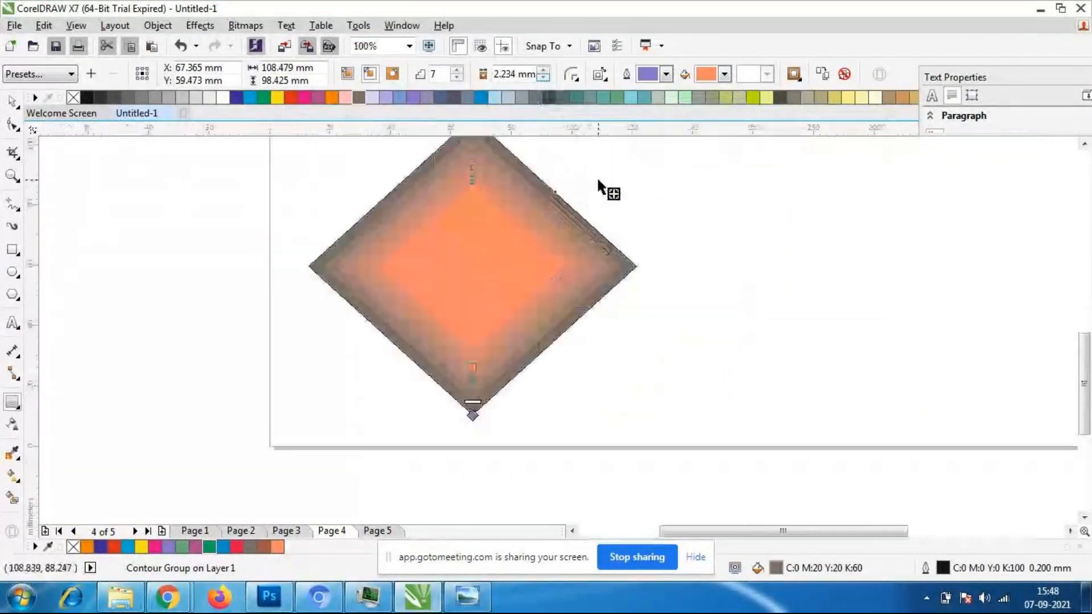
{"action": "scroll", "coordinate": [654, 190], "scroll_direction": "down", "scroll_amount": 3}
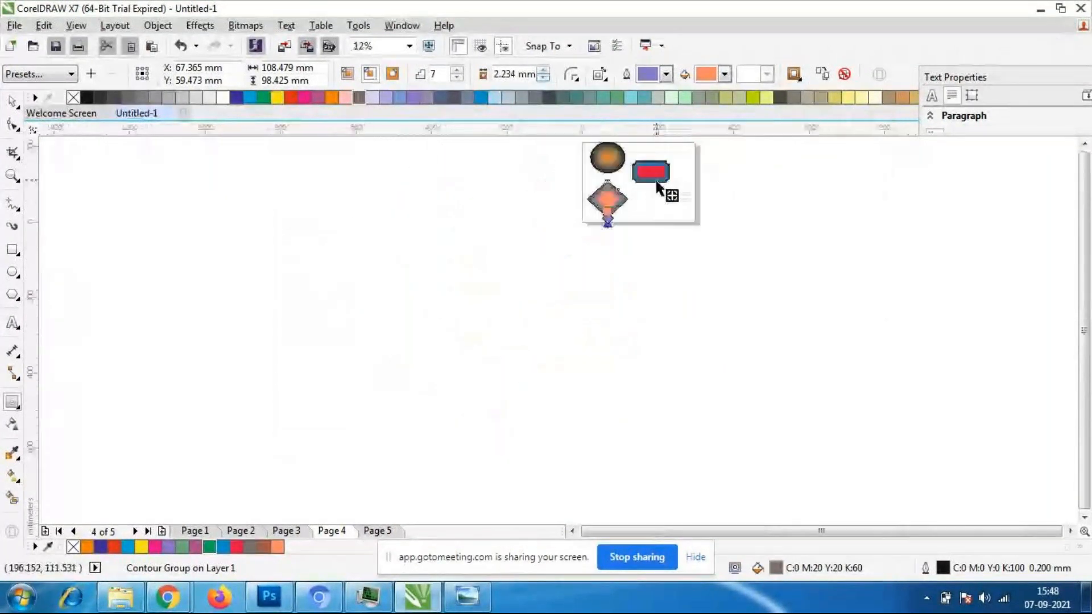
{"action": "scroll", "coordinate": [661, 156], "scroll_direction": "up", "scroll_amount": 2}
{"action": "scroll", "coordinate": [662, 155], "scroll_direction": "up", "scroll_amount": 1}
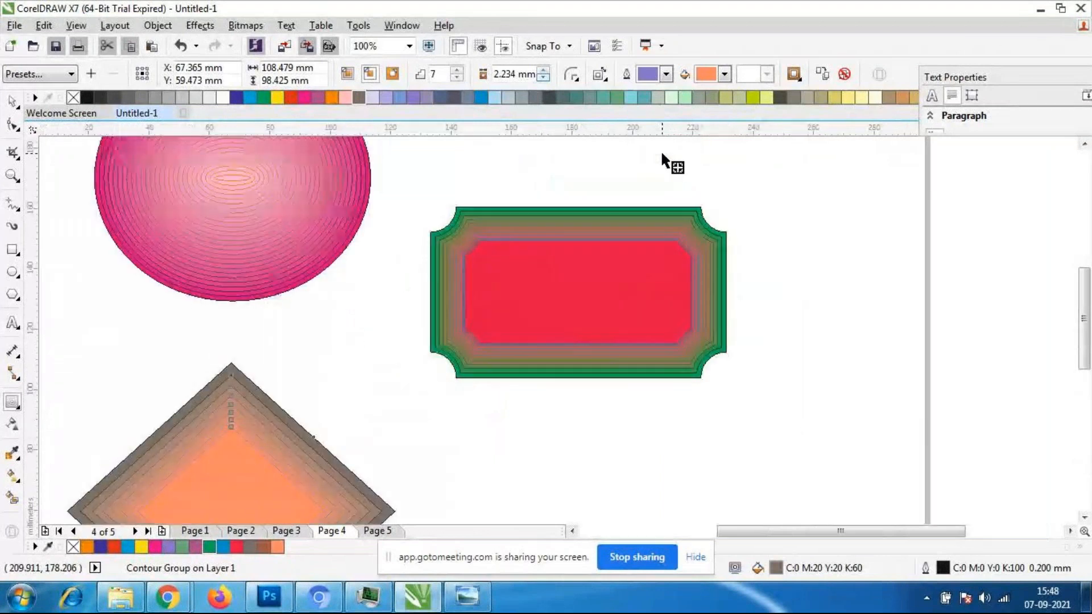
{"action": "left_click", "coordinate": [13, 102]}
{"action": "left_click", "coordinate": [624, 330]}
{"action": "left_click_drag", "start_coordinate": [625, 330], "coordinate": [580, 271]}
{"action": "scroll", "coordinate": [609, 309], "scroll_direction": "down", "scroll_amount": 1}
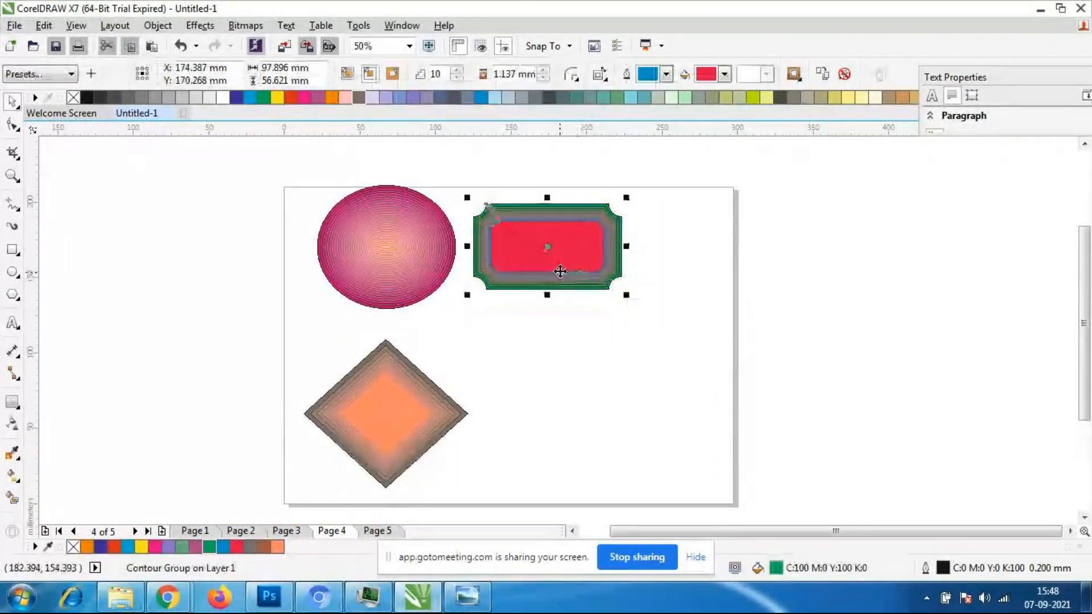
- Draw a heart about 110 mm by 95 mm below the contoured rectangle with Basic Shapes and fill it yellow-green
{"action": "left_click", "coordinate": [579, 313]}
{"action": "scroll", "coordinate": [553, 306], "scroll_direction": "down", "scroll_amount": 1}
{"action": "scroll", "coordinate": [565, 318], "scroll_direction": "up", "scroll_amount": 1}
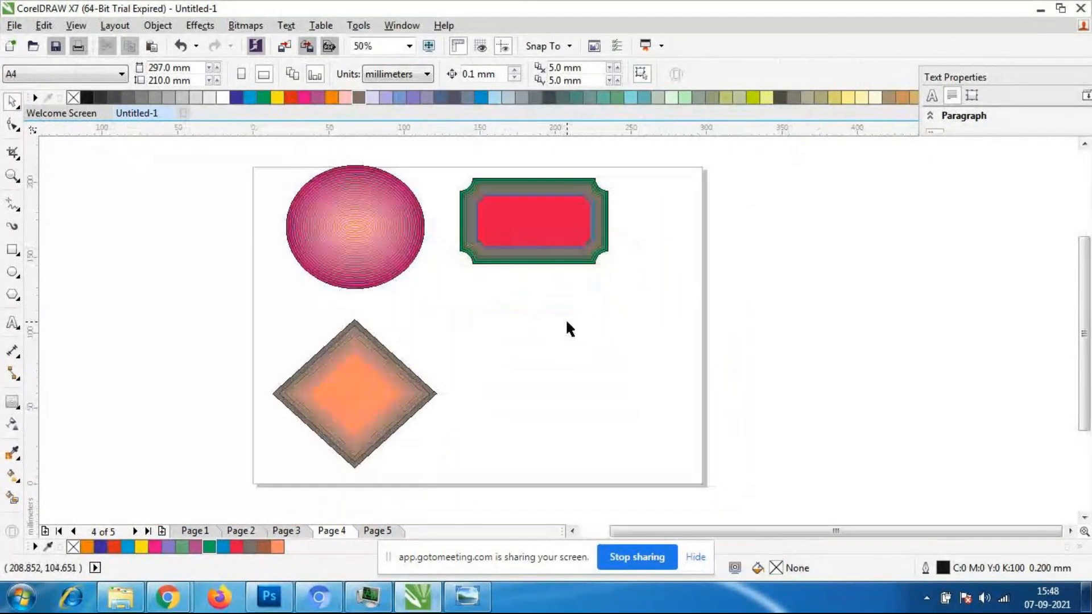
{"action": "left_click", "coordinate": [347, 269]}
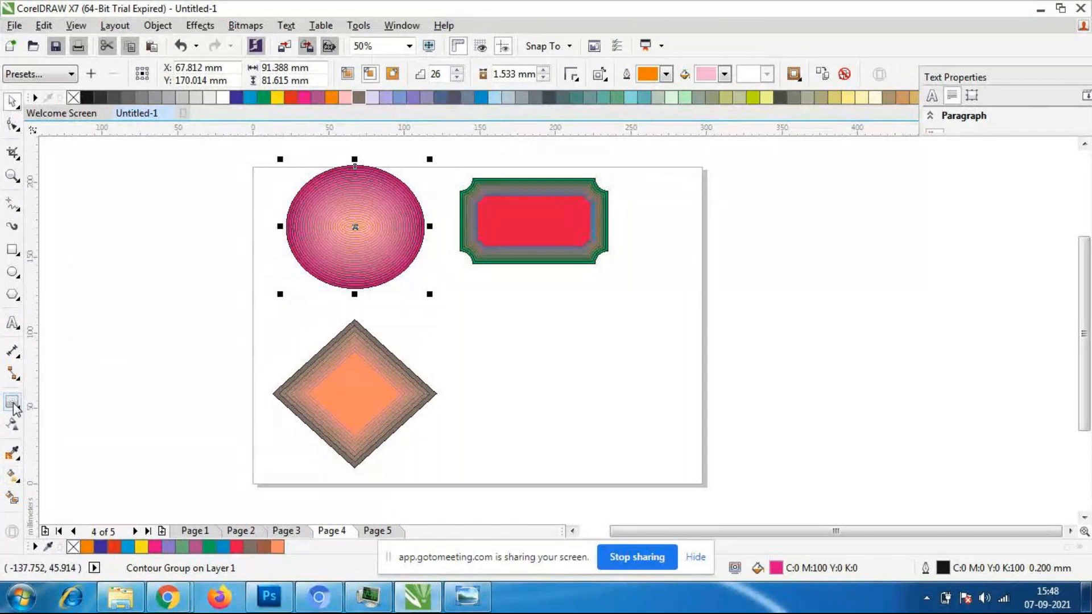
{"action": "left_click", "coordinate": [17, 298]}
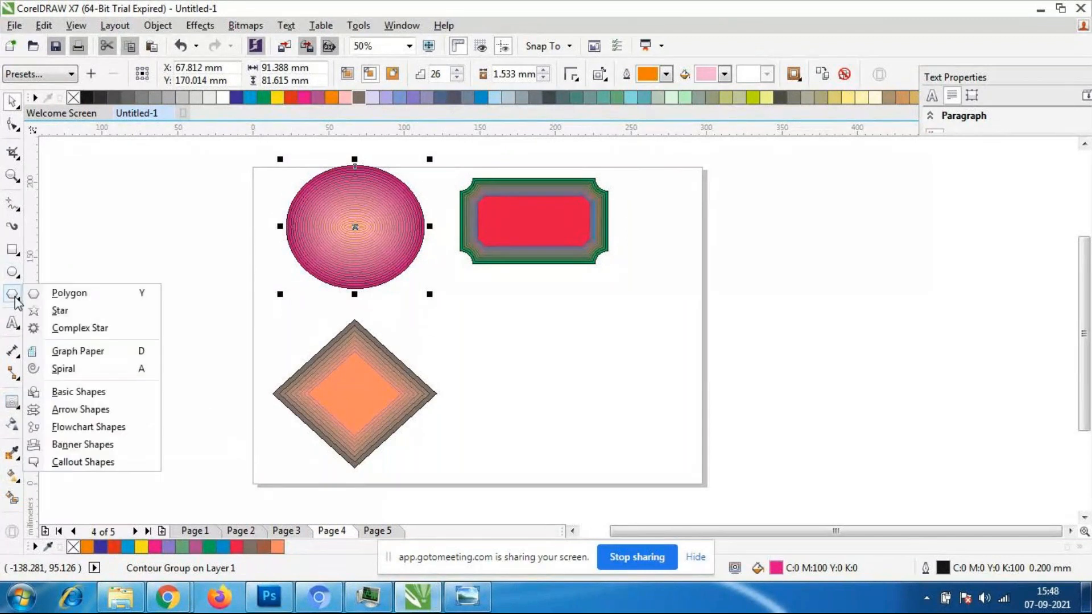
{"action": "left_click", "coordinate": [116, 395]}
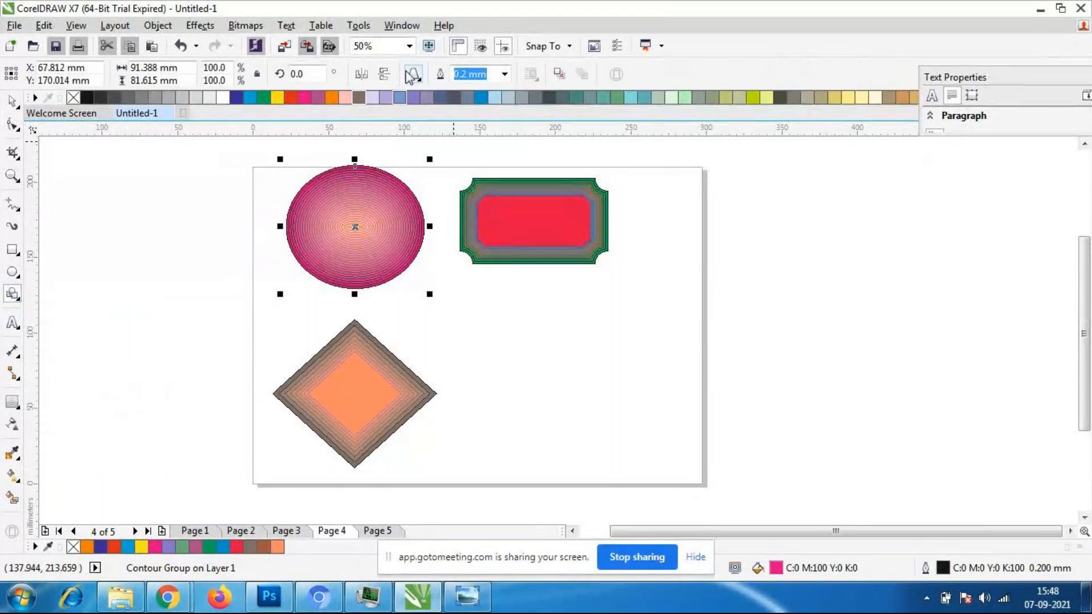
{"action": "left_click", "coordinate": [414, 74]}
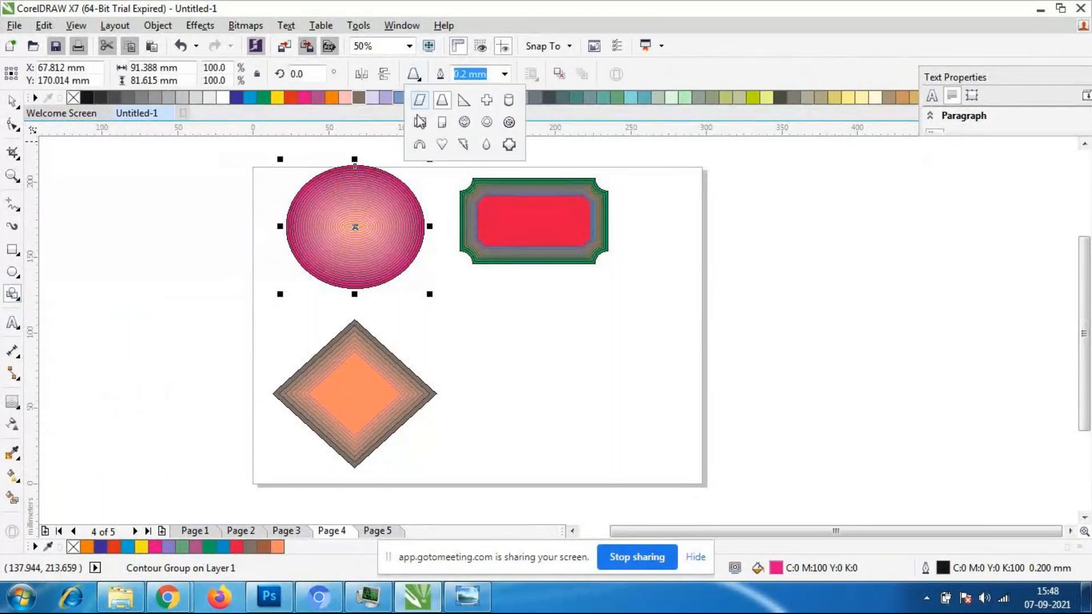
{"action": "left_click", "coordinate": [441, 144]}
{"action": "left_click_drag", "start_coordinate": [472, 292], "coordinate": [649, 447]}
{"action": "left_click", "coordinate": [753, 98]}
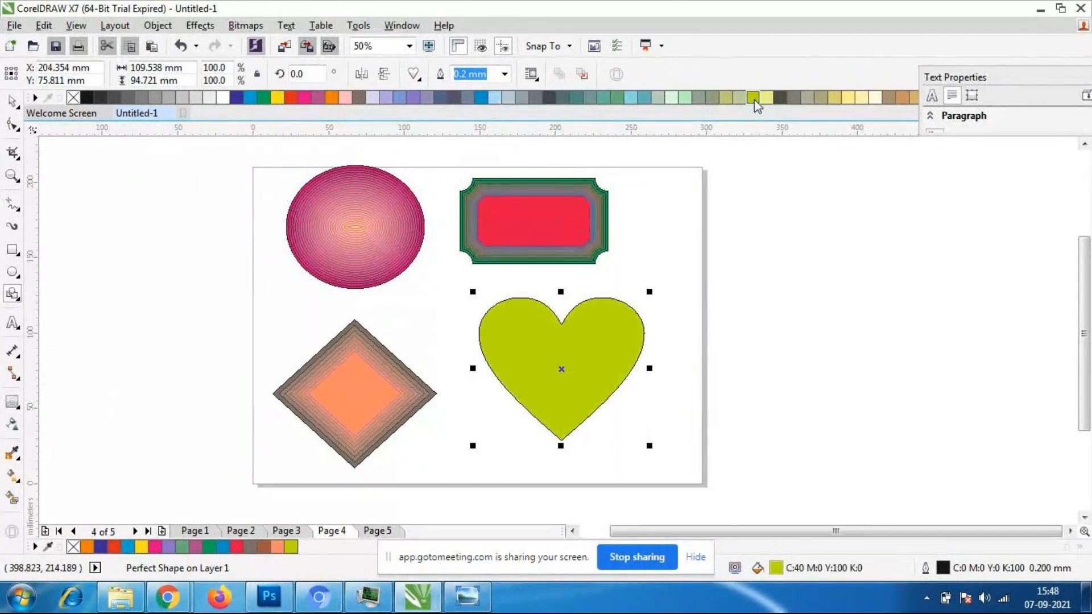
- Apply an inward contour to the heart and adjust it to 25 steps with an offset of about 0.77 mm
{"action": "left_click", "coordinate": [12, 402]}
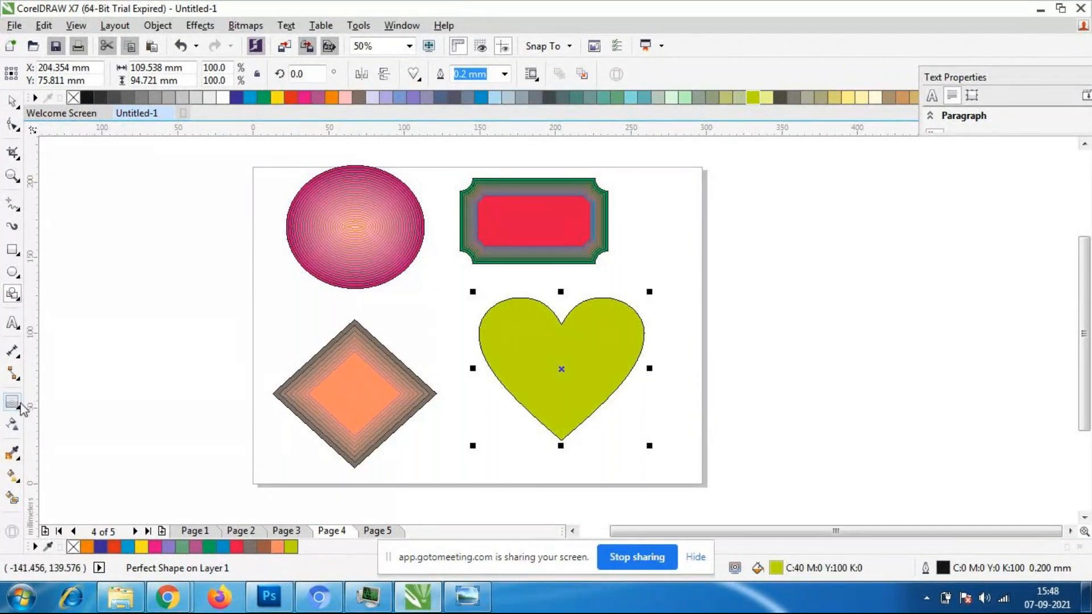
{"action": "left_click_drag", "start_coordinate": [561, 395], "coordinate": [577, 428]}
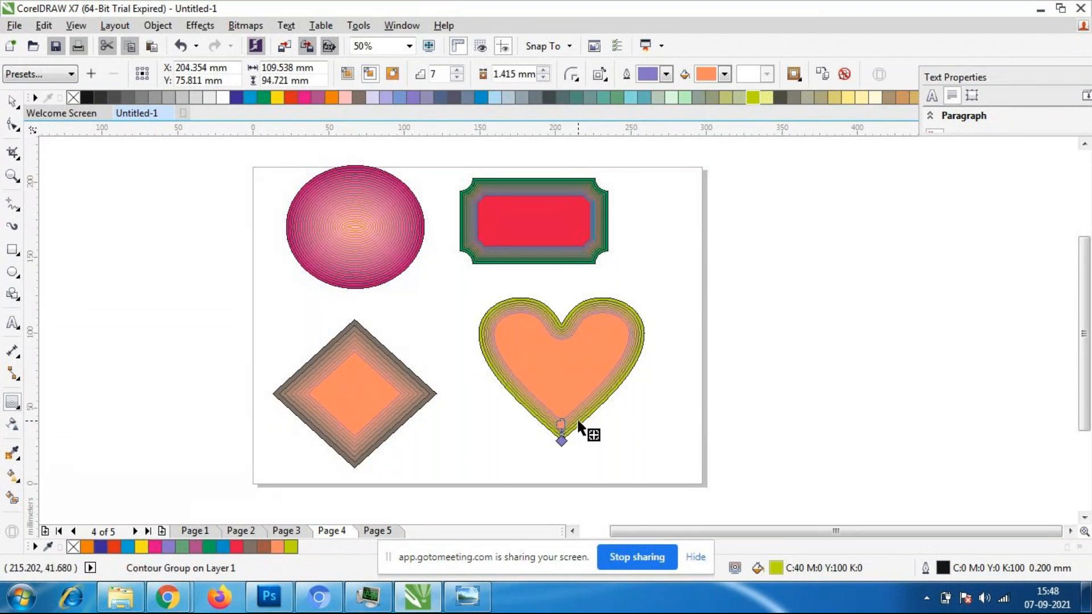
{"action": "scroll", "coordinate": [577, 430], "scroll_direction": "up", "scroll_amount": 1}
{"action": "mouse_move", "coordinate": [545, 427]}
{"action": "left_mouse_down"}
{"action": "mouse_move", "coordinate": [545, 444]}
{"action": "mouse_move", "coordinate": [545, 433]}
{"action": "left_mouse_up"}
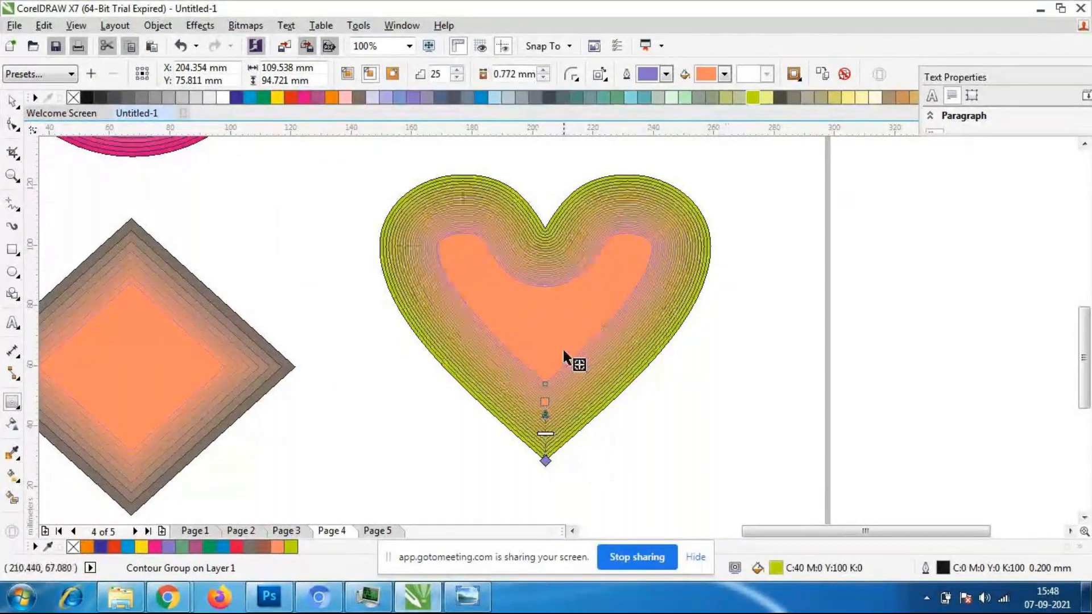
{"action": "left_click", "coordinate": [19, 108]}
{"action": "left_click", "coordinate": [347, 296]}
{"action": "scroll", "coordinate": [461, 352], "scroll_direction": "down", "scroll_amount": 1}
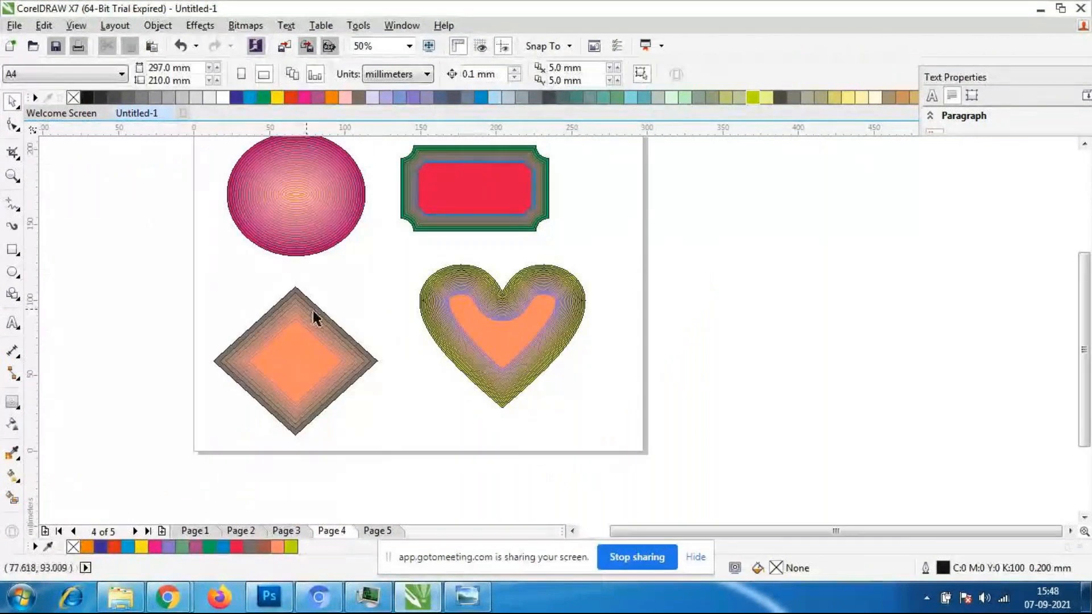
{"action": "scroll", "coordinate": [318, 312], "scroll_direction": "down", "scroll_amount": 1}
{"action": "scroll", "coordinate": [321, 314], "scroll_direction": "up", "scroll_amount": 1}
{"action": "scroll", "coordinate": [328, 322], "scroll_direction": "up", "scroll_amount": 1}
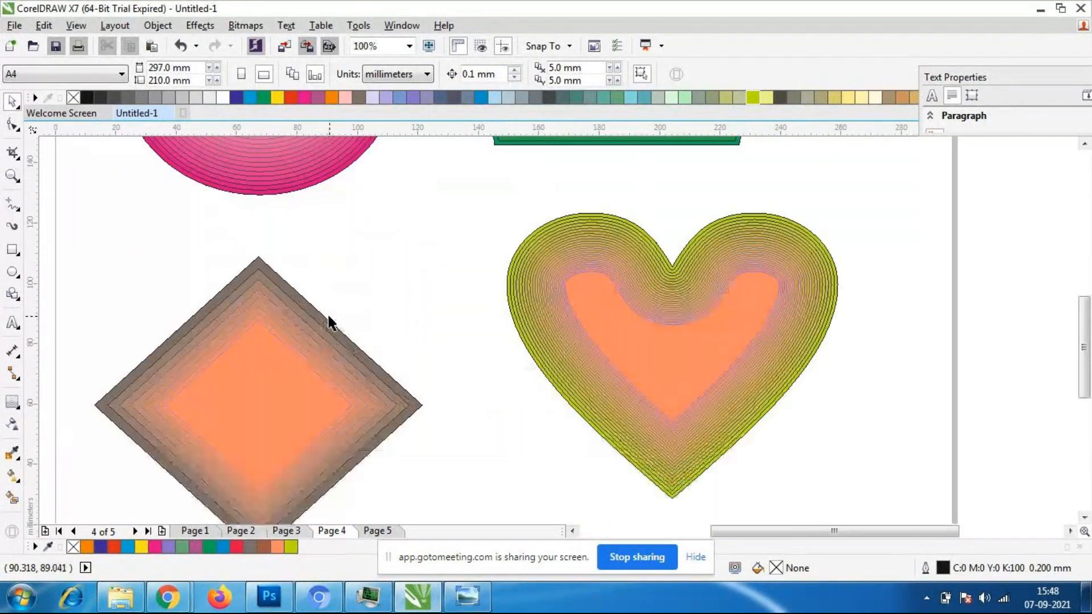
{"action": "scroll", "coordinate": [333, 314], "scroll_direction": "down", "scroll_amount": 1}
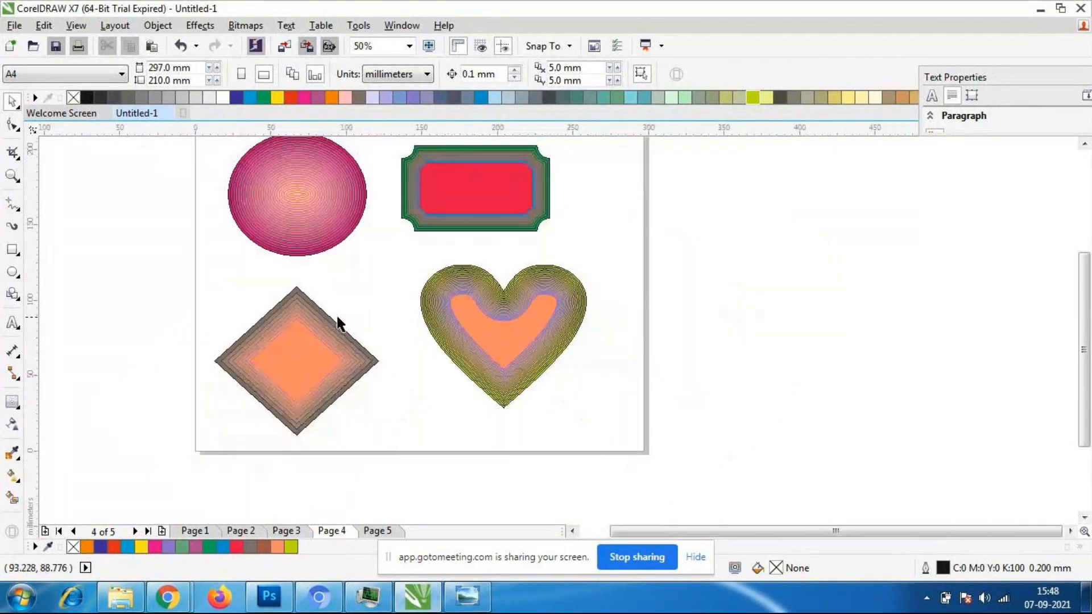
- Try to add a drop shadow to the contoured heart with the Drop Shadow tool
{"action": "left_click", "coordinate": [17, 404]}
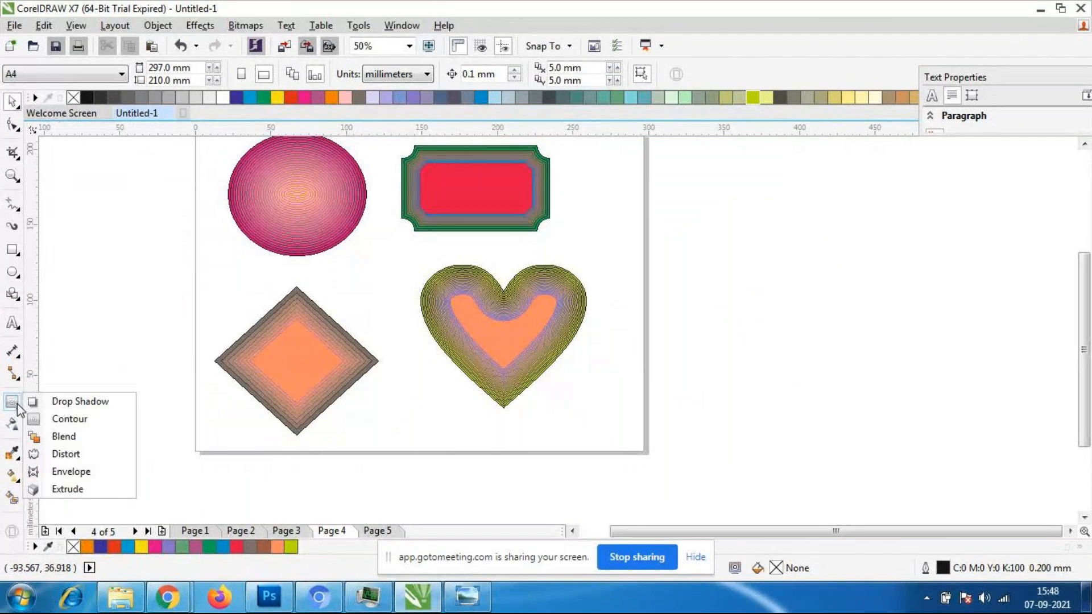
{"action": "left_click", "coordinate": [68, 403]}
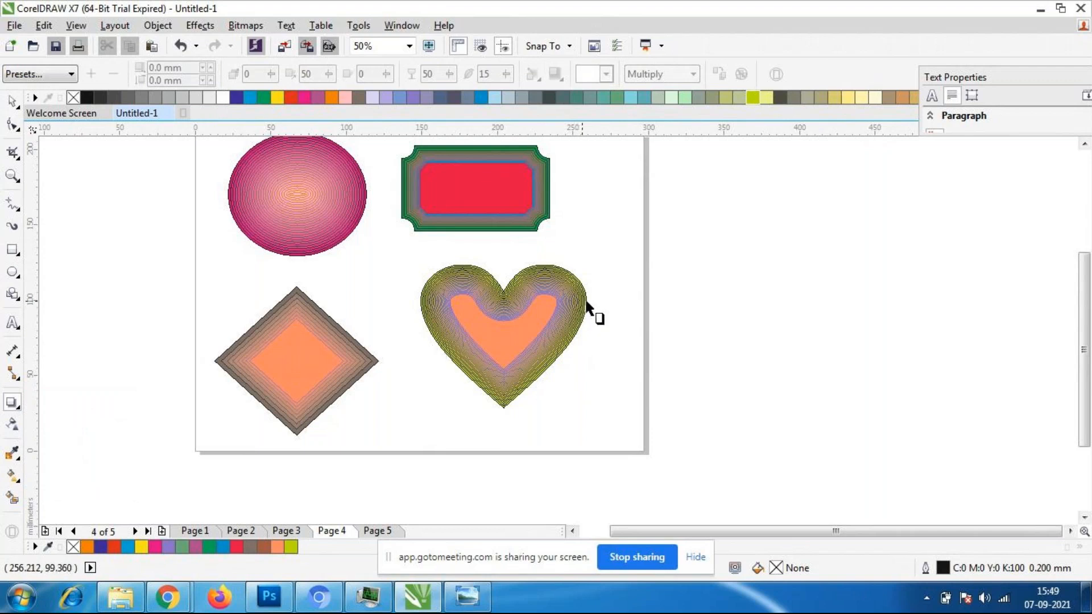
{"action": "left_click", "coordinate": [546, 311]}
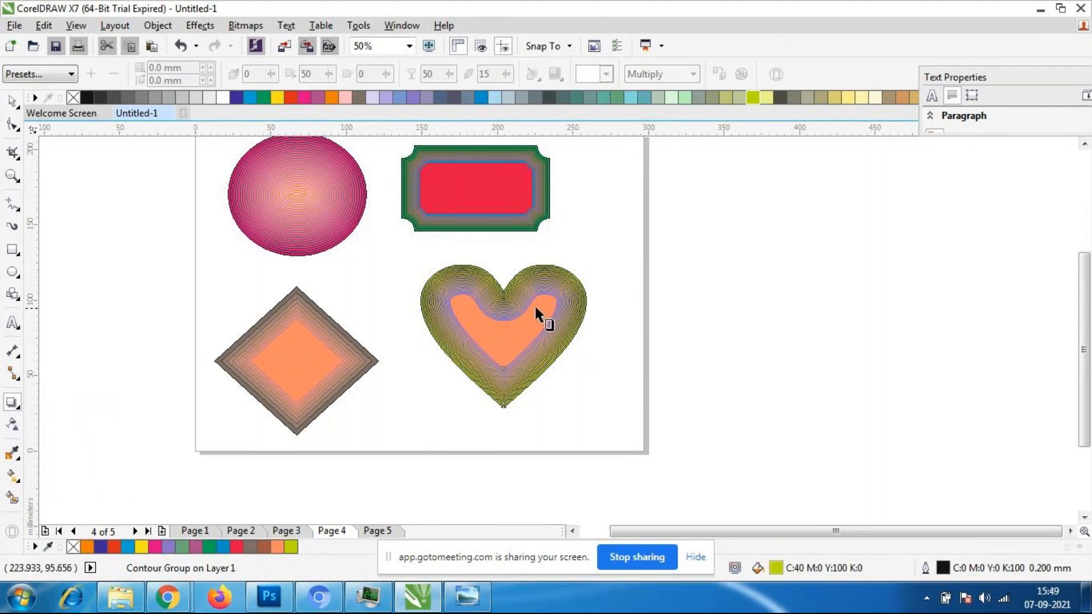
{"action": "left_click", "coordinate": [12, 101]}
{"action": "left_click_drag", "start_coordinate": [135, 224], "coordinate": [581, 416]}
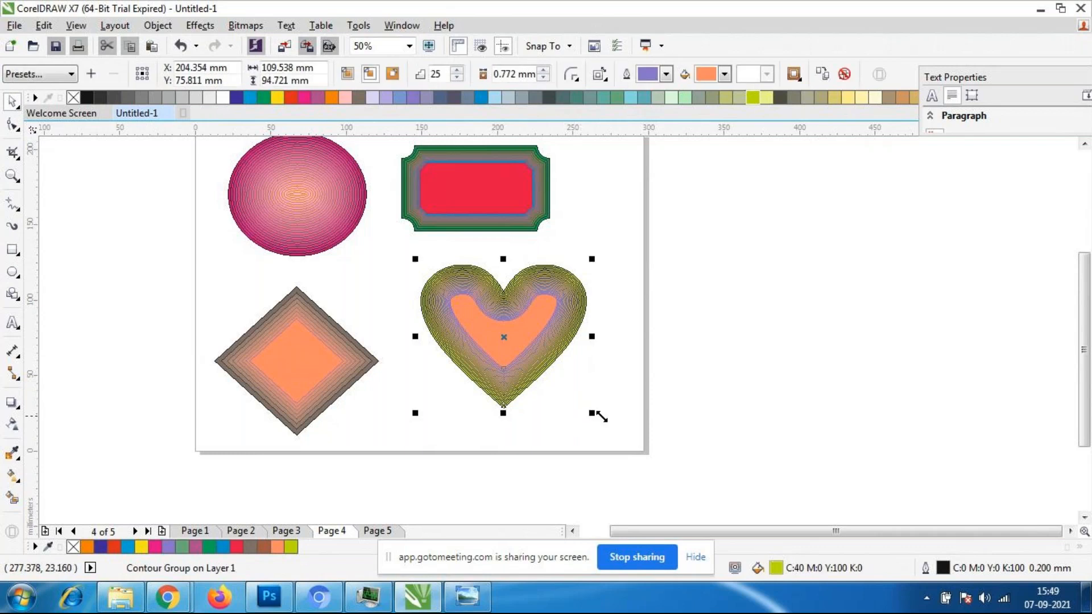
{"action": "scroll", "coordinate": [482, 313], "scroll_direction": "down", "scroll_amount": 2}
{"action": "scroll", "coordinate": [482, 312], "scroll_direction": "up", "scroll_amount": 2}
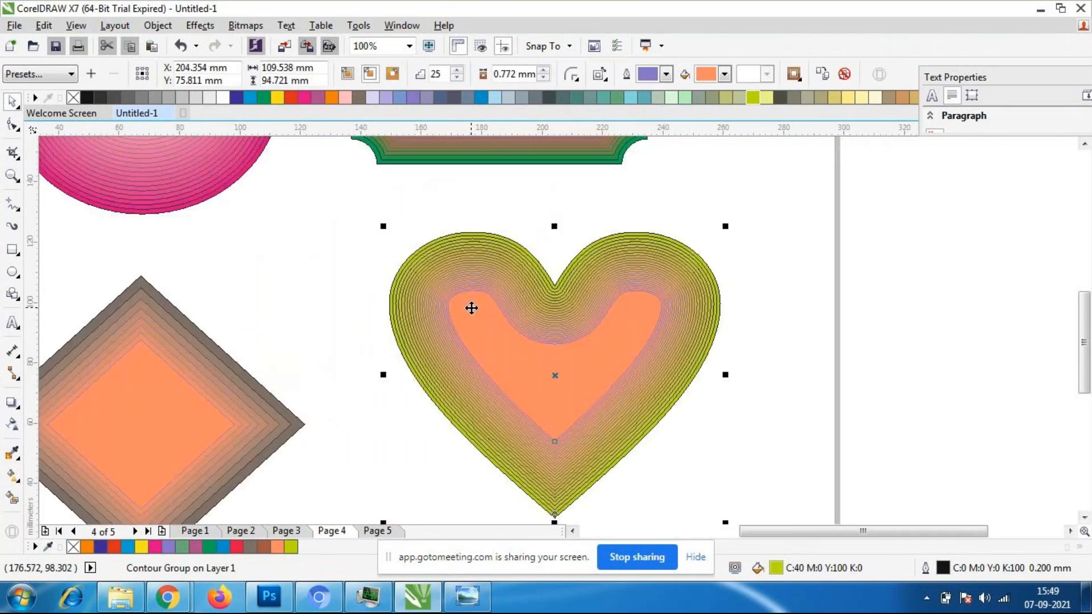
{"action": "scroll", "coordinate": [568, 390], "scroll_direction": "down", "scroll_amount": 1}
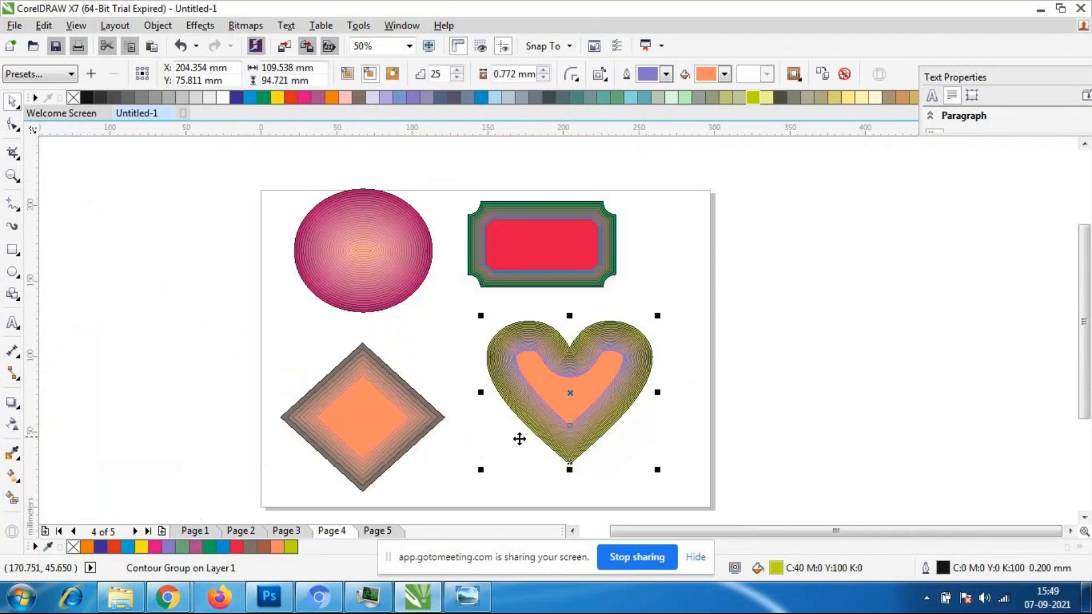
{"action": "left_click", "coordinate": [11, 402]}
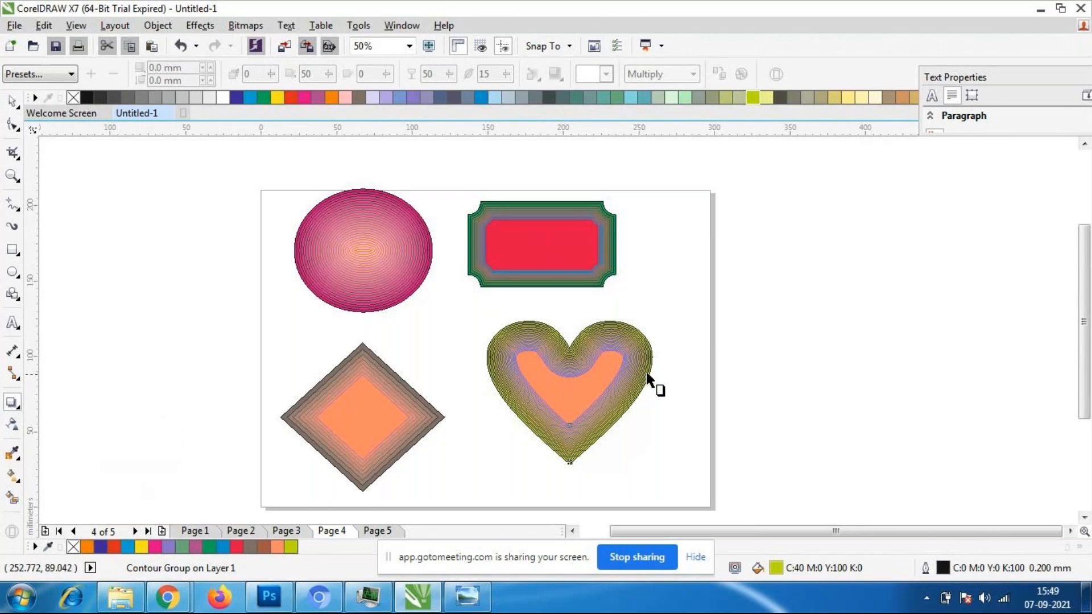
{"action": "left_click", "coordinate": [434, 313]}
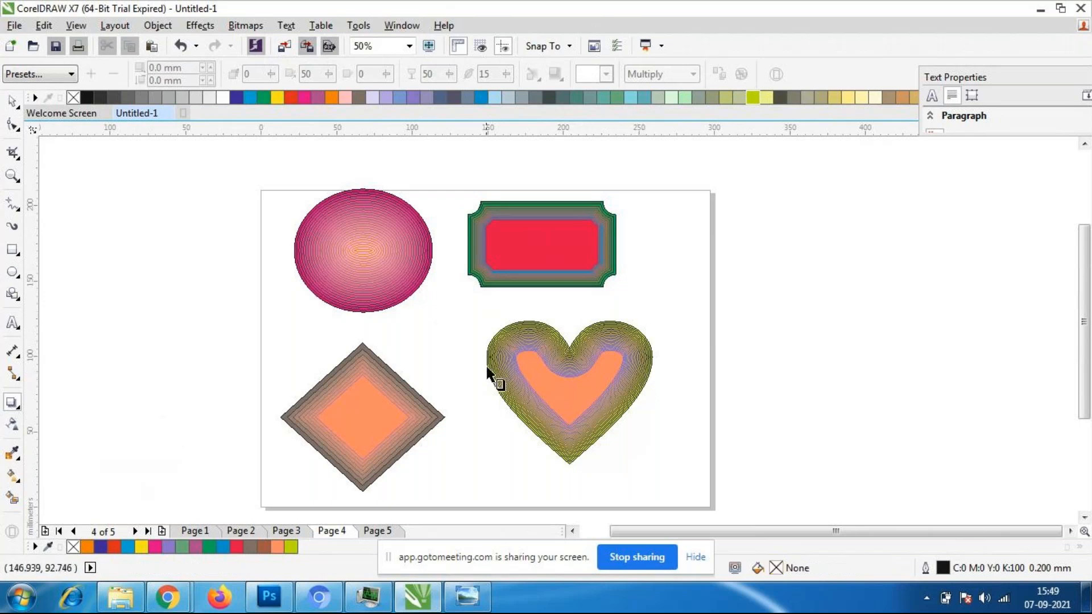
- Try to add a drop shadow to the contoured ellipse and to the contoured diamond
{"action": "left_click", "coordinate": [13, 102]}
{"action": "left_click", "coordinate": [363, 283]}
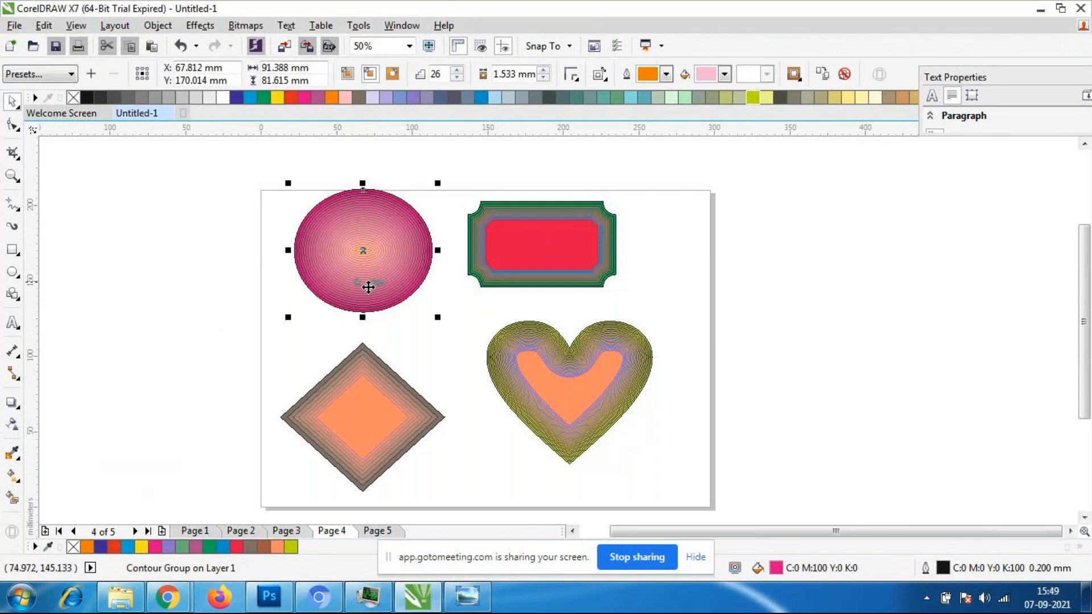
{"action": "left_click", "coordinate": [11, 402]}
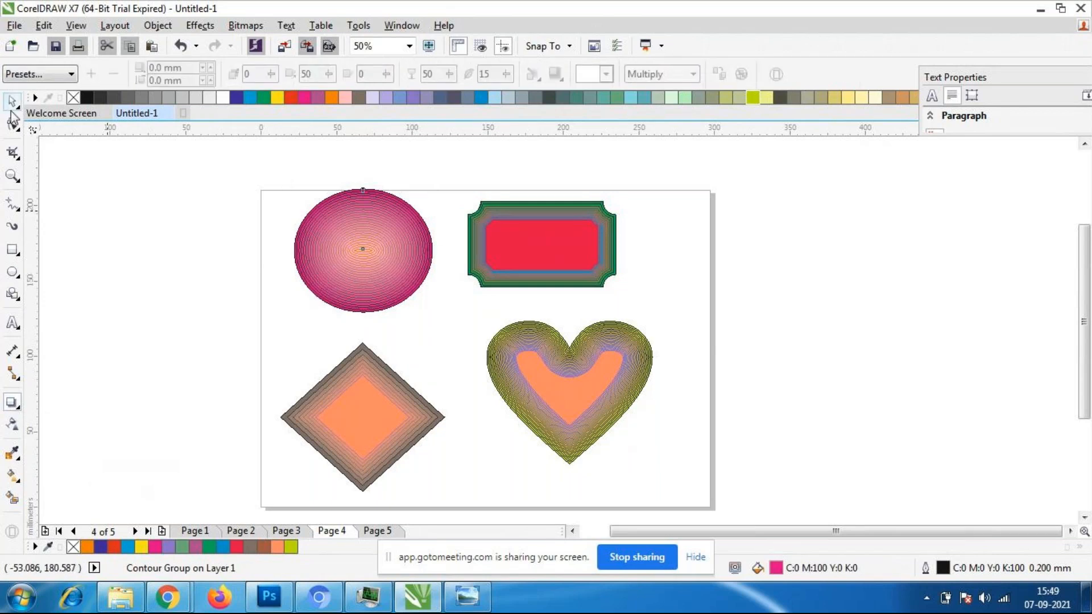
{"action": "left_click", "coordinate": [12, 103]}
{"action": "left_click", "coordinate": [335, 432]}
{"action": "left_click", "coordinate": [11, 402]}
{"action": "left_click", "coordinate": [11, 402]}
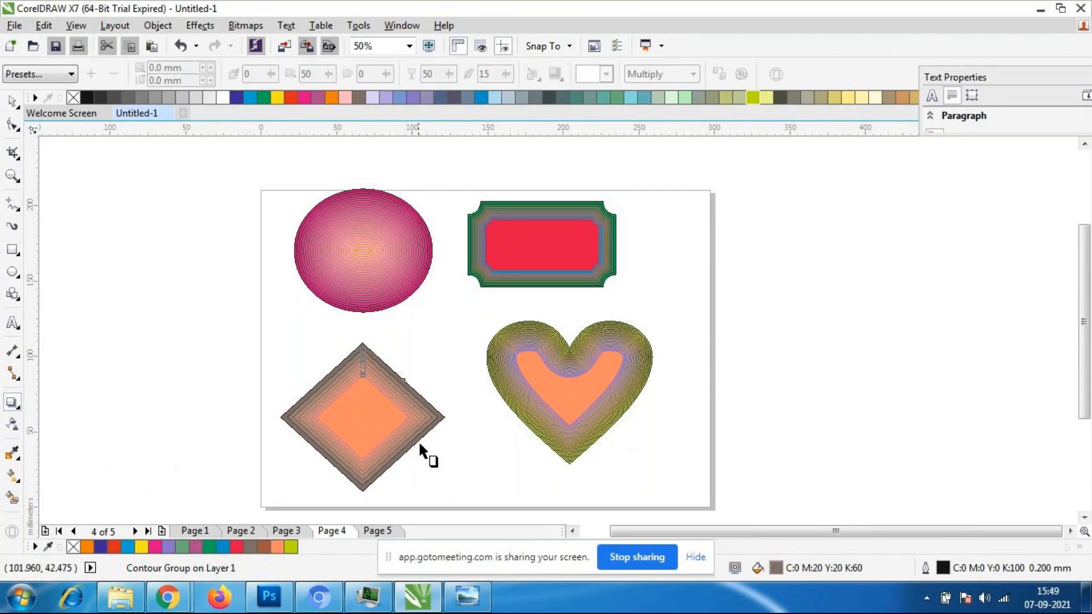
{"action": "left_click", "coordinate": [11, 102]}
{"action": "left_click", "coordinate": [441, 472]}
{"action": "left_click", "coordinate": [361, 433]}
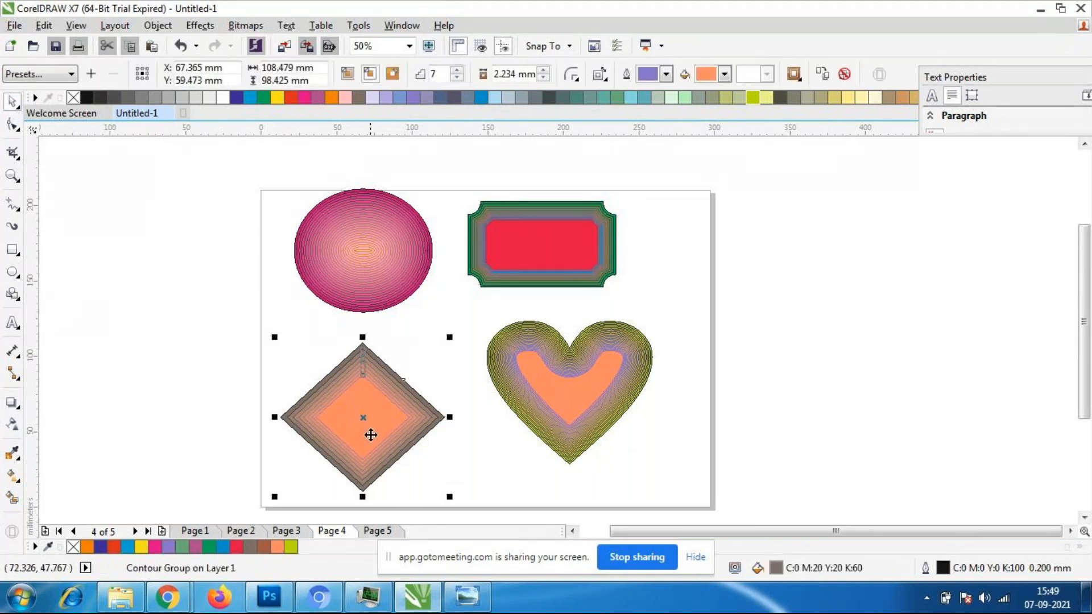
{"action": "left_click", "coordinate": [458, 512]}
{"action": "left_click", "coordinate": [539, 389]}
{"action": "scroll", "coordinate": [587, 394], "scroll_direction": "up", "scroll_amount": 2}
{"action": "scroll", "coordinate": [587, 394], "scroll_direction": "up", "scroll_amount": 2}
{"action": "scroll", "coordinate": [587, 395], "scroll_direction": "down", "scroll_amount": 4}
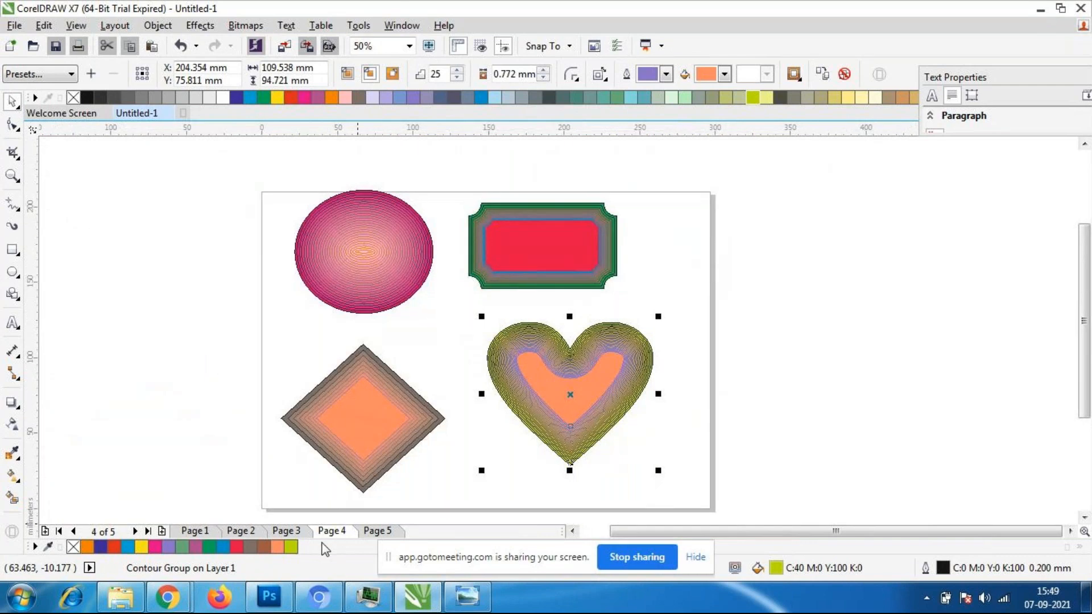
- Make Page 5 landscape and start a line of artistic text in the left half of the page
{"action": "left_click", "coordinate": [380, 530]}
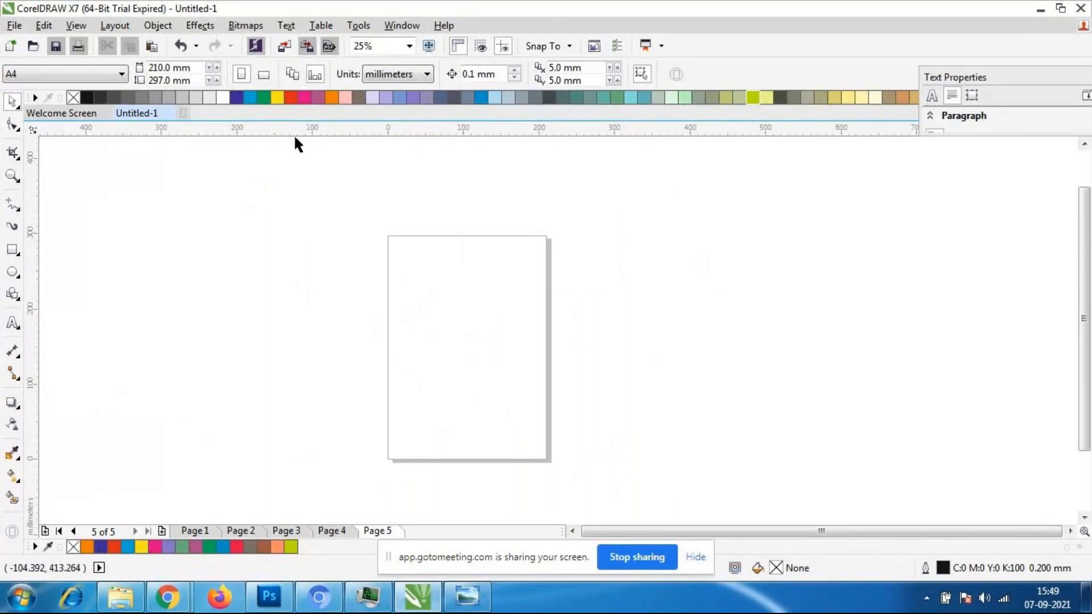
{"action": "left_click", "coordinate": [264, 74]}
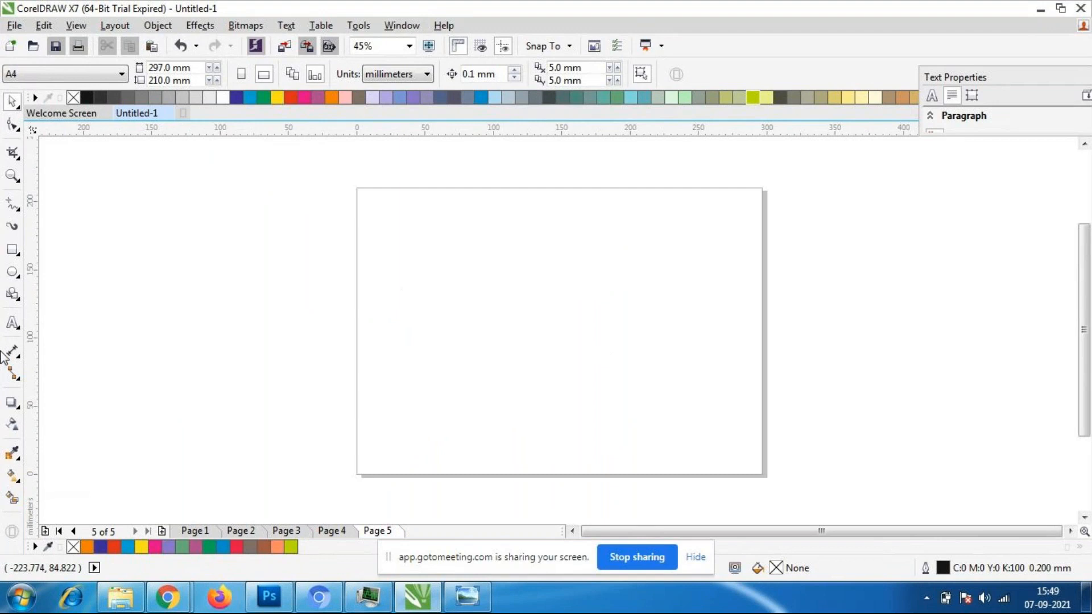
{"action": "left_click", "coordinate": [13, 322]}
{"action": "left_click", "coordinate": [422, 323]}
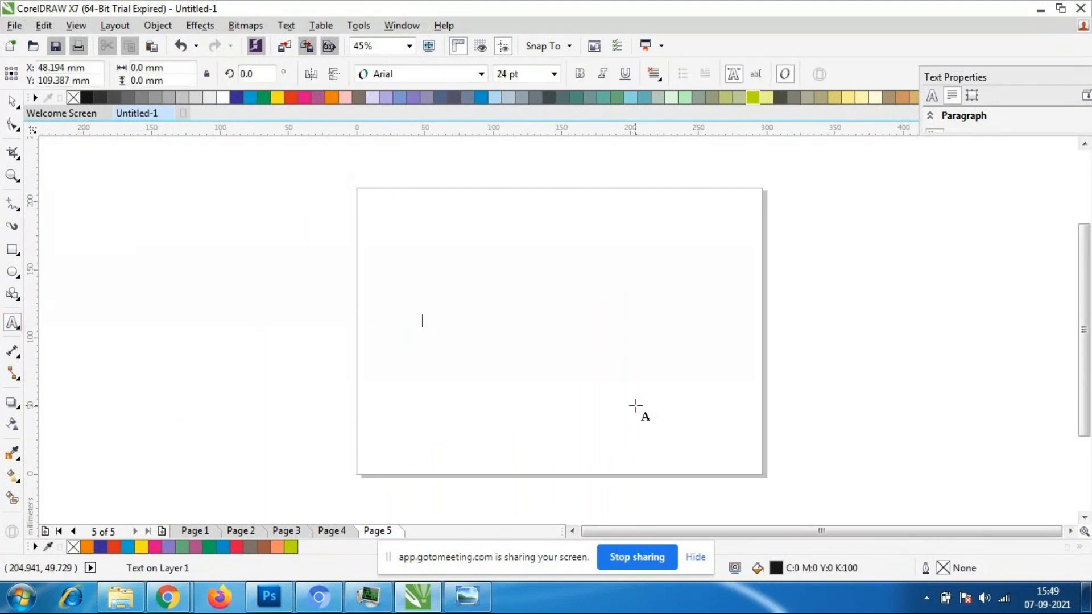
{"action": "type", "text": "nict"}
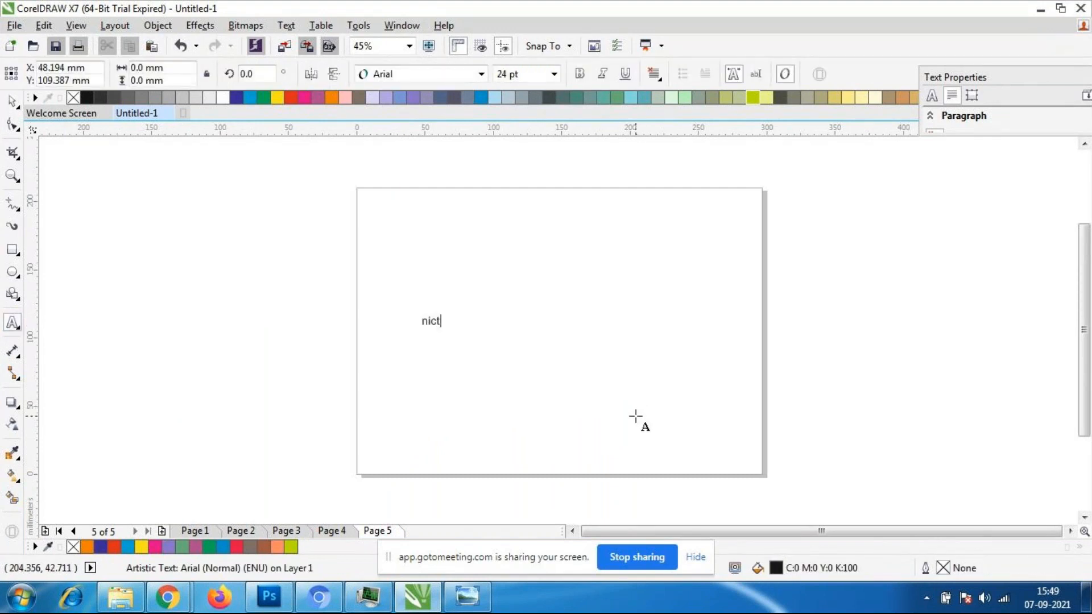
{"action": "type", "text": "sow"}
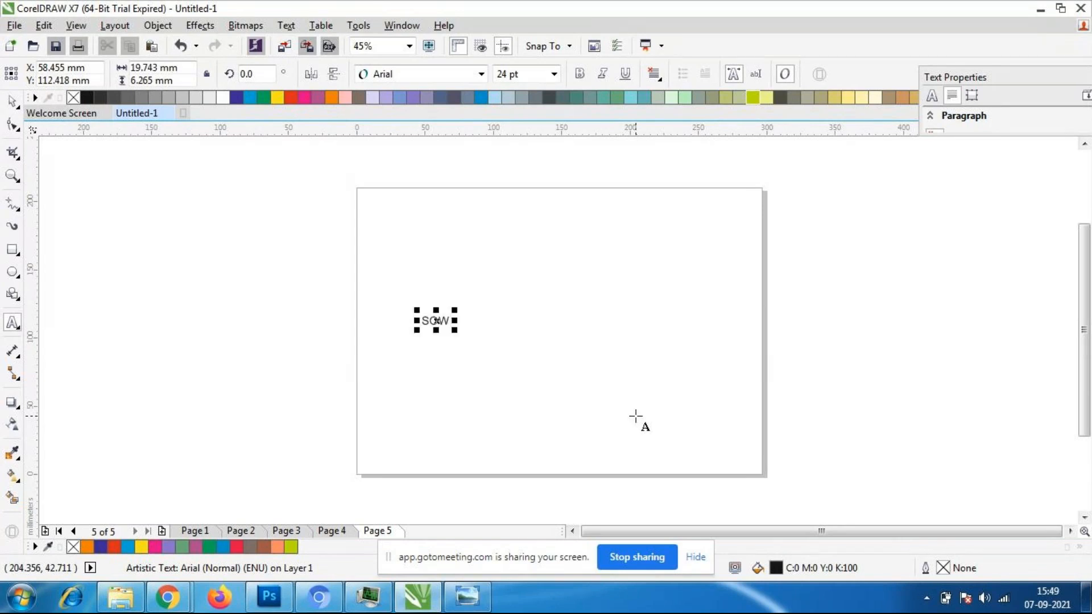
{"action": "key", "text": "BackSpace"}
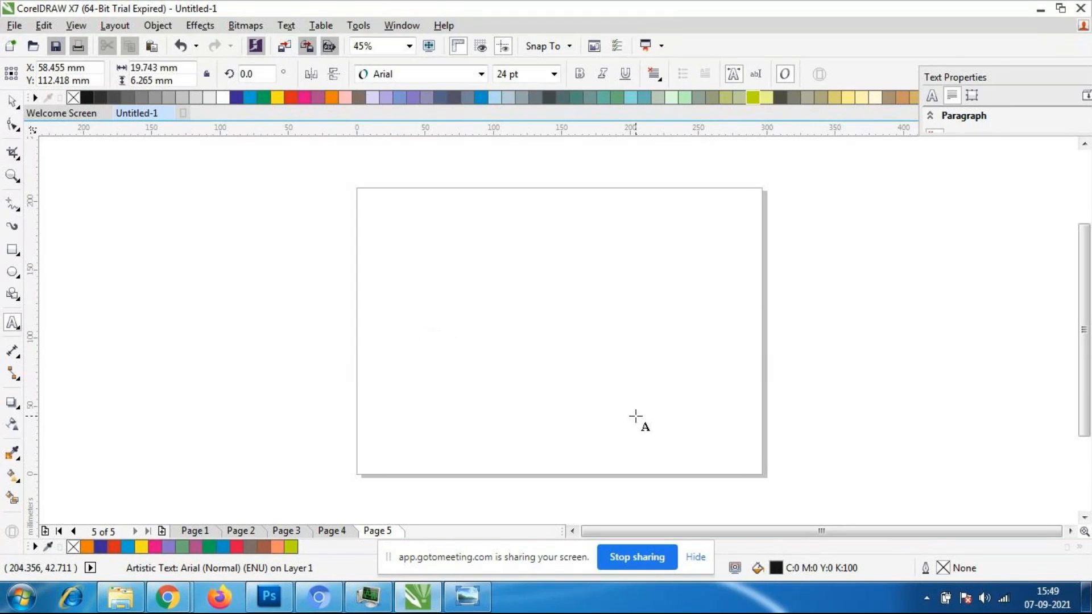
- Enter a person's first name in capitals as artistic text, enlarge it to about 188 pt and place it mid-page
{"action": "type", "text": "SADIA"}
{"action": "key", "text": "ctrl+space"}
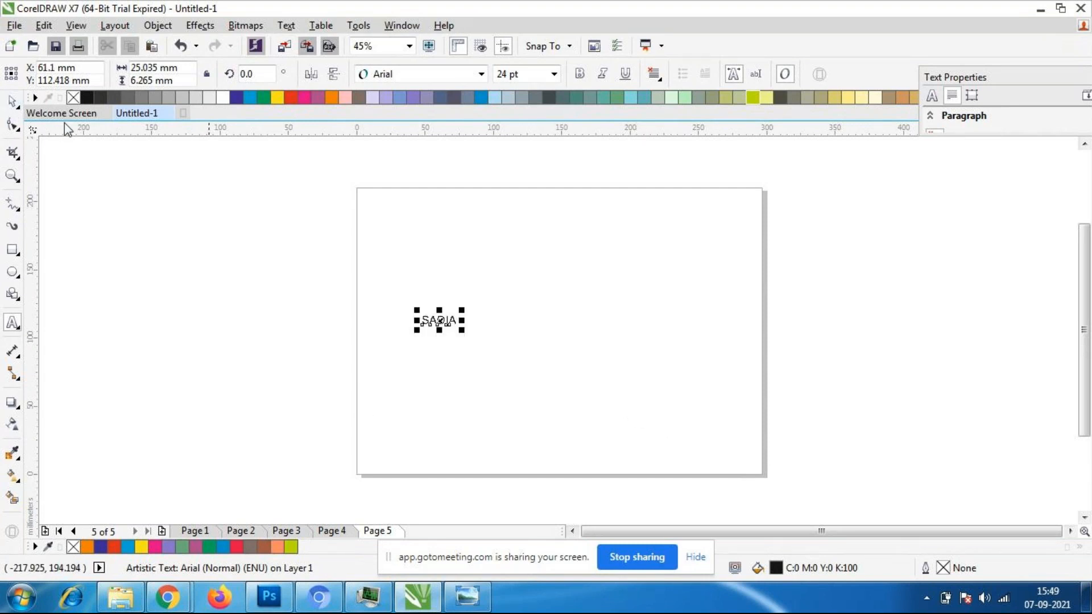
{"action": "left_click_drag", "start_coordinate": [461, 330], "coordinate": [700, 425]}
{"action": "left_click_drag", "start_coordinate": [551, 361], "coordinate": [538, 332]}
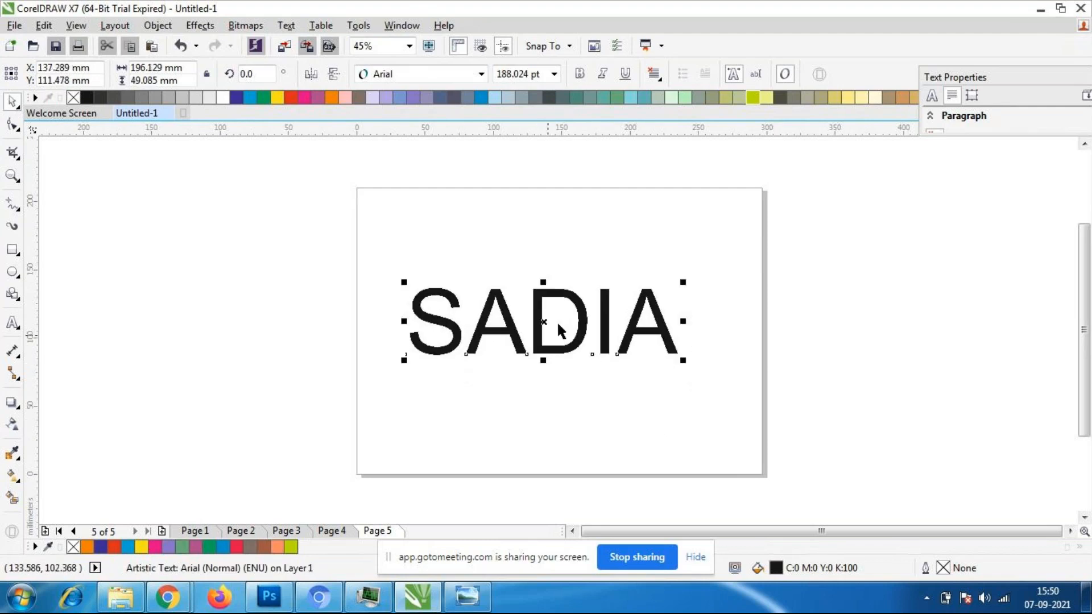
- Set the name text's font to Broadway and scale it up slightly to about 192 pt
{"action": "left_click", "coordinate": [482, 74]}
{"action": "left_click", "coordinate": [416, 112]}
{"action": "left_click", "coordinate": [666, 446]}
{"action": "left_click", "coordinate": [543, 338]}
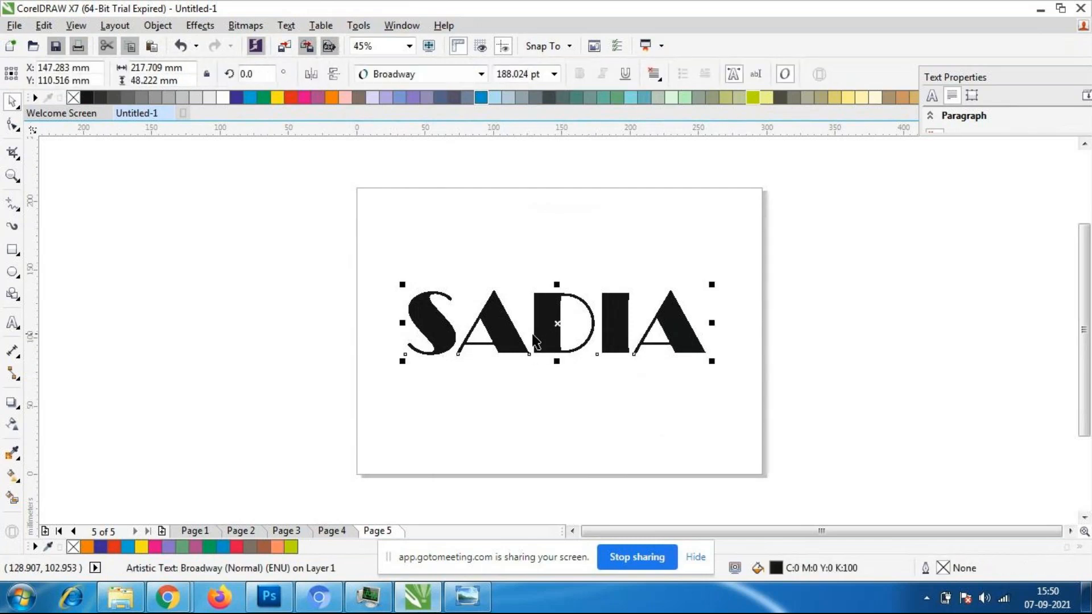
{"action": "scroll", "coordinate": [529, 335], "scroll_direction": "up", "scroll_amount": 3}
{"action": "left_click_drag", "start_coordinate": [257, 390], "coordinate": [241, 412]}
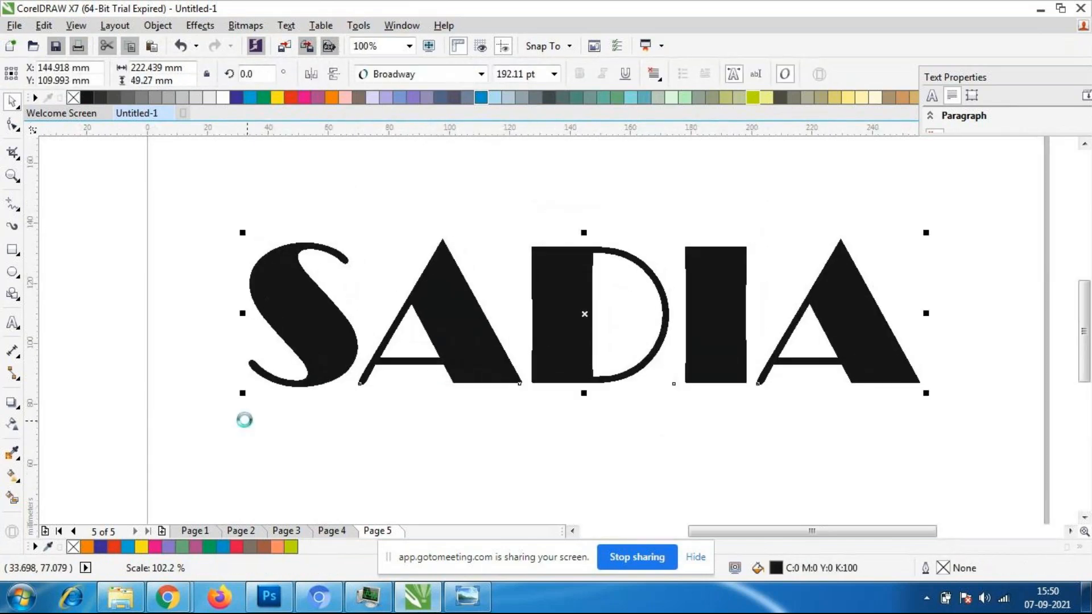
- Fill the large Broadway name text with red (C:0 M:100 Y:100 K:0)
{"action": "left_click", "coordinate": [378, 483]}
{"action": "scroll", "coordinate": [432, 399], "scroll_direction": "down", "scroll_amount": 3}
{"action": "scroll", "coordinate": [432, 400], "scroll_direction": "up", "scroll_amount": 3}
{"action": "left_click", "coordinate": [499, 384]}
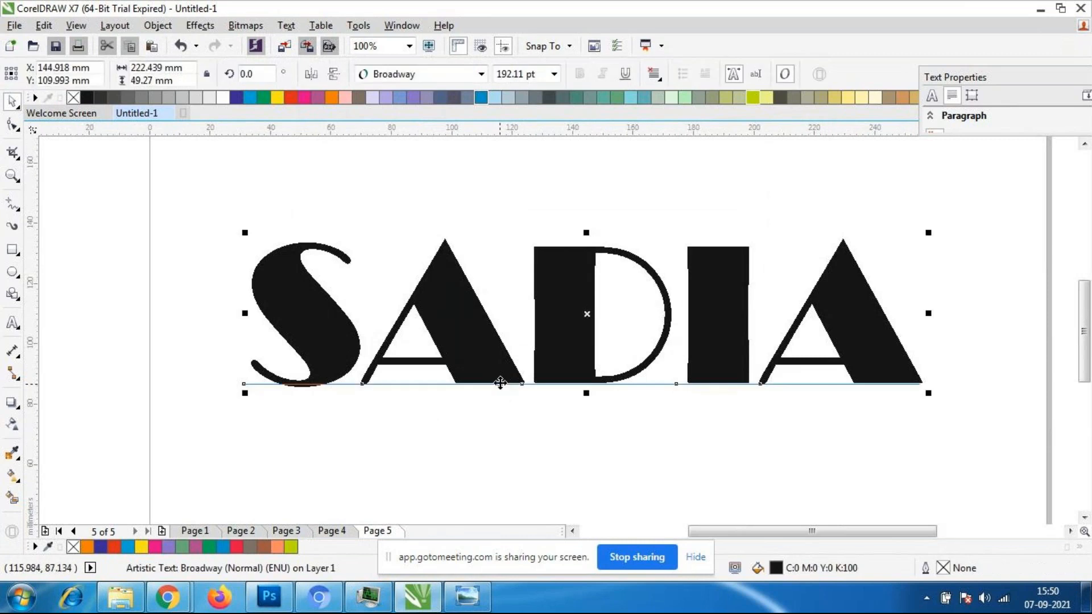
{"action": "scroll", "coordinate": [493, 380], "scroll_direction": "down", "scroll_amount": 2}
{"action": "left_click", "coordinate": [290, 98]}
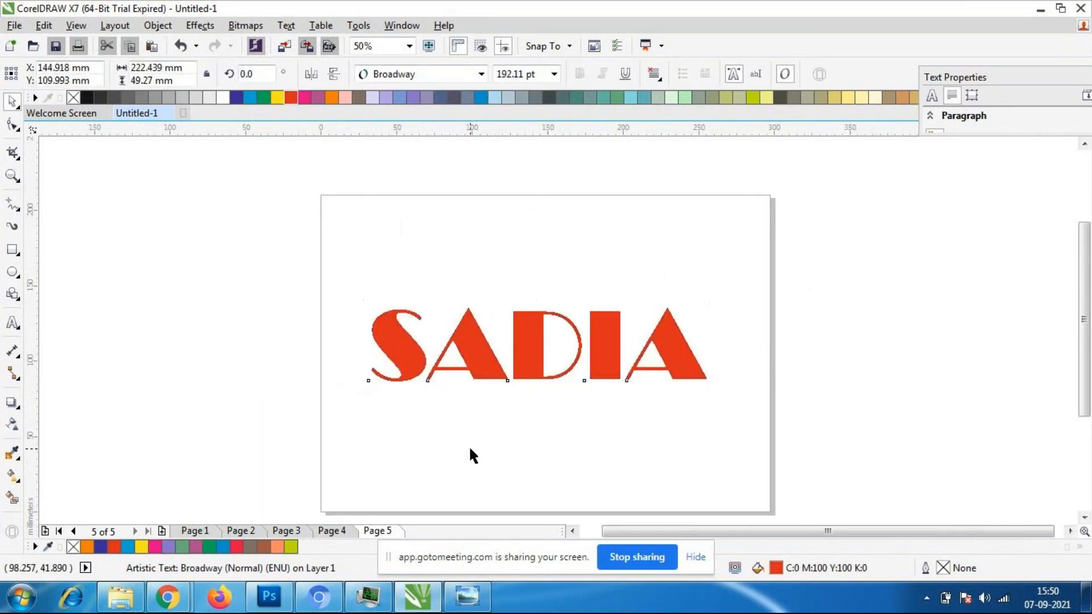
{"action": "left_click", "coordinate": [471, 432]}
- Apply an inward contour to the red name text with 7 steps and an offset of about 1.085 mm
{"action": "left_click", "coordinate": [495, 378]}
{"action": "left_click", "coordinate": [11, 403]}
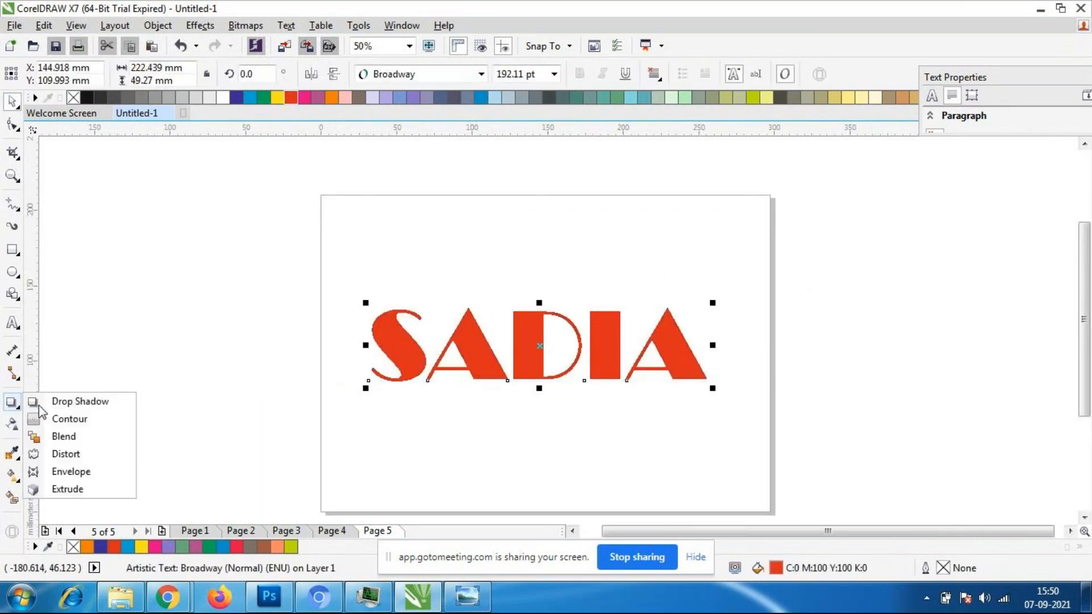
{"action": "left_click", "coordinate": [91, 420]}
{"action": "scroll", "coordinate": [387, 391], "scroll_direction": "up", "scroll_amount": 2}
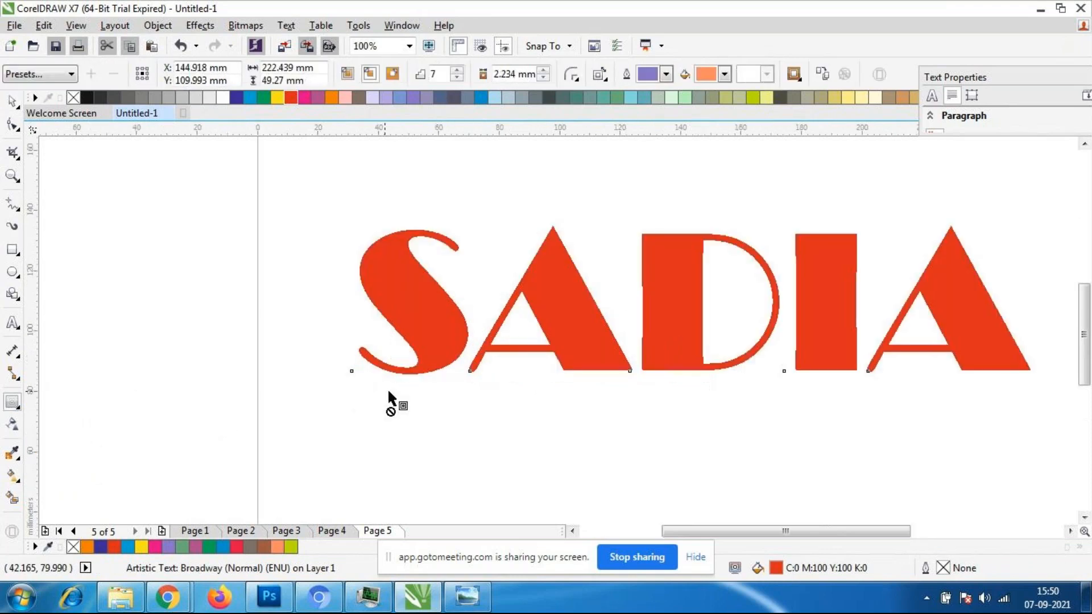
{"action": "scroll", "coordinate": [387, 396], "scroll_direction": "up", "scroll_amount": 1}
{"action": "scroll", "coordinate": [563, 358], "scroll_direction": "down", "scroll_amount": 2}
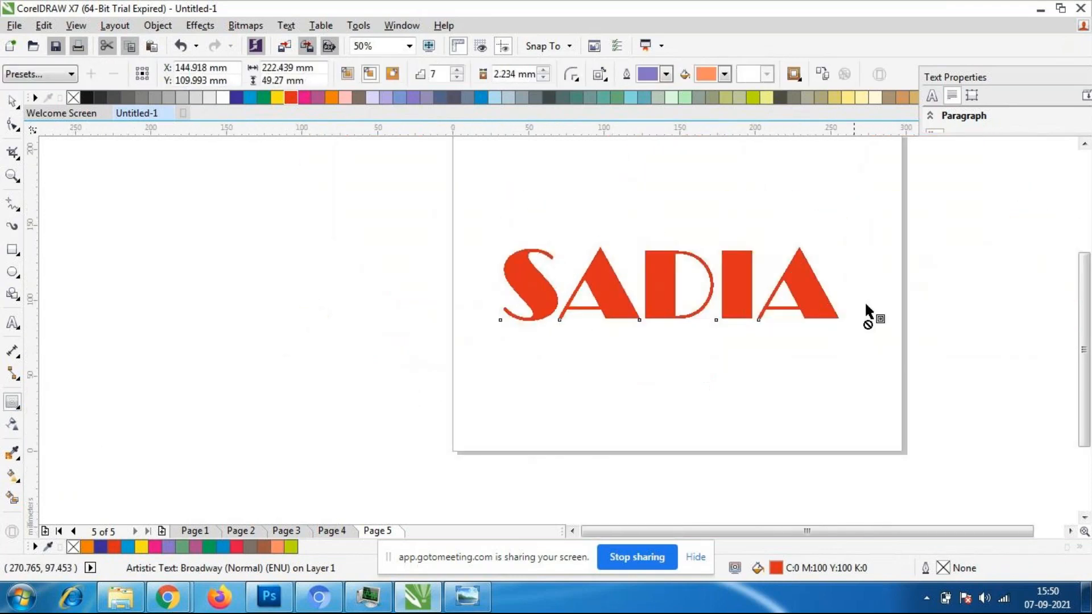
{"action": "scroll", "coordinate": [819, 301], "scroll_direction": "up", "scroll_amount": 1}
{"action": "left_click_drag", "start_coordinate": [501, 337], "coordinate": [500, 332]}
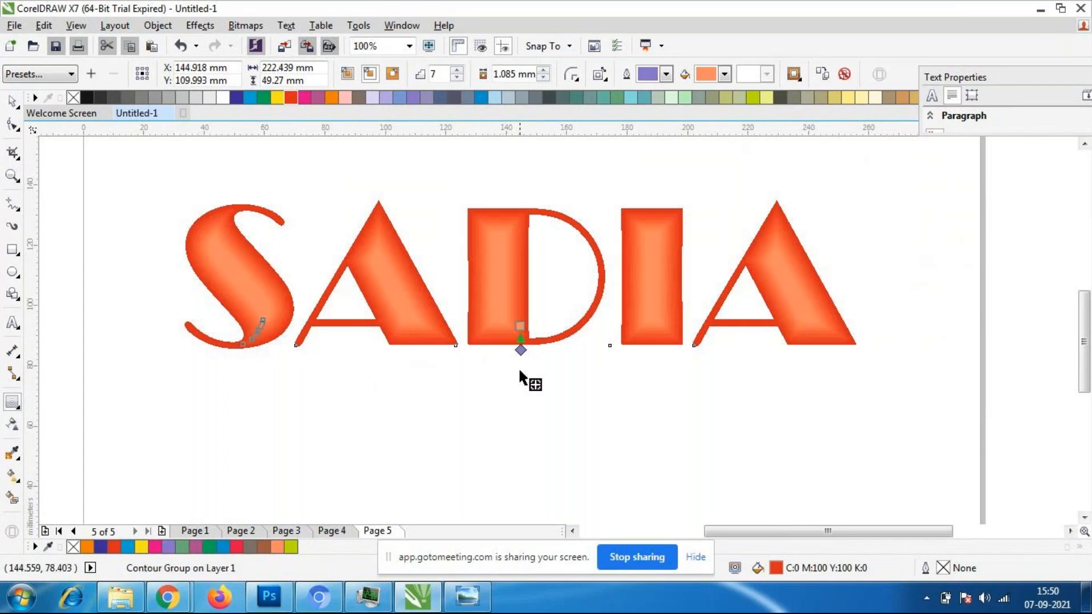
- Switch to the GoToMeeting window in Chrome, look through the participant tiles, and return to CorelDRAW
{"action": "mouse_move", "coordinate": [167, 597]}
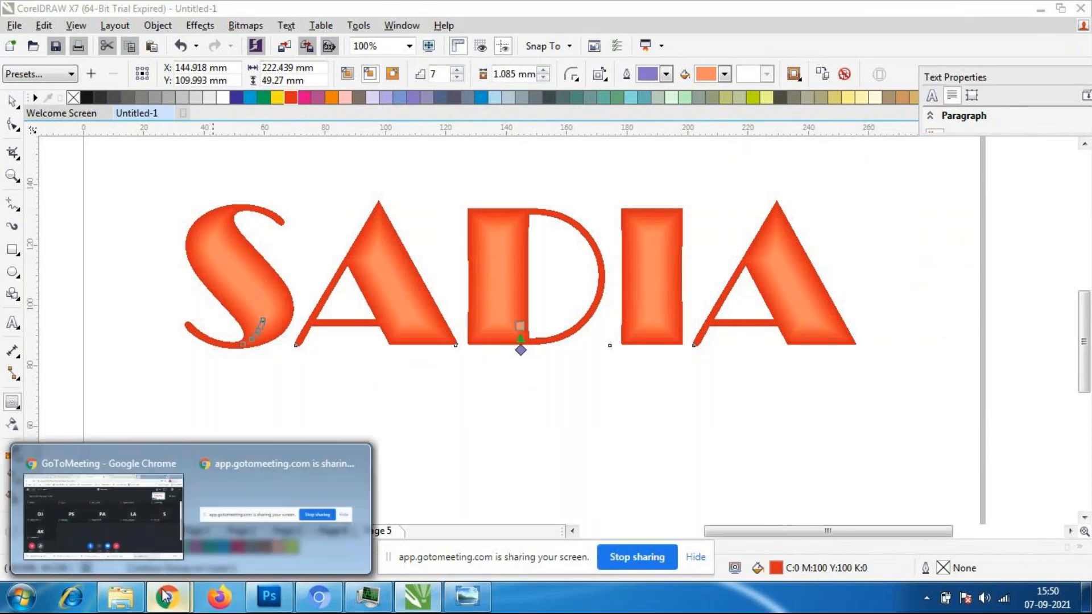
{"action": "left_click", "coordinate": [100, 515]}
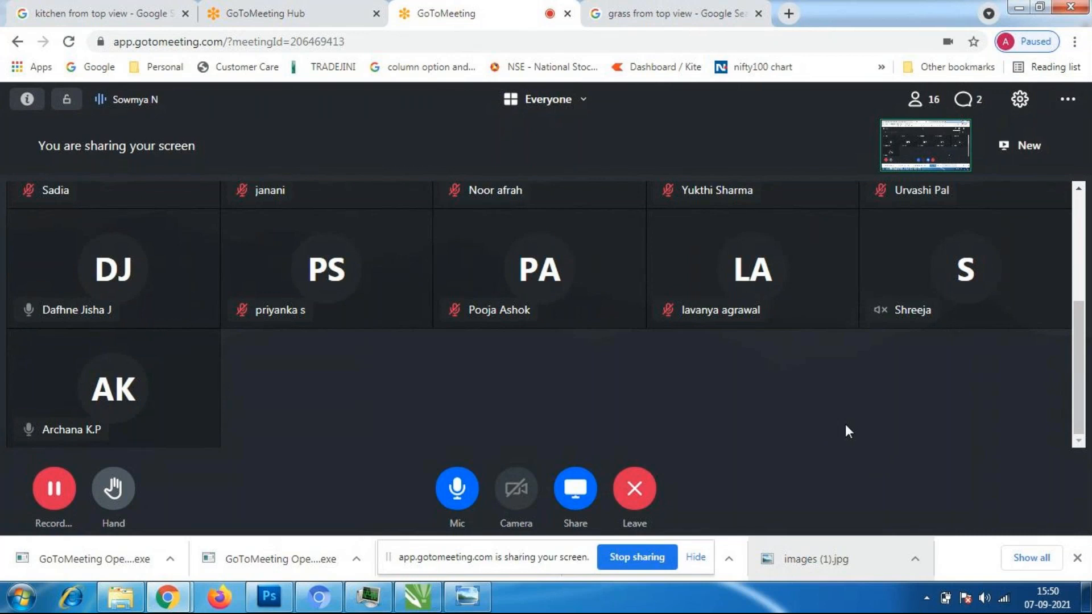
{"action": "scroll", "coordinate": [868, 421], "scroll_direction": "up", "scroll_amount": 2}
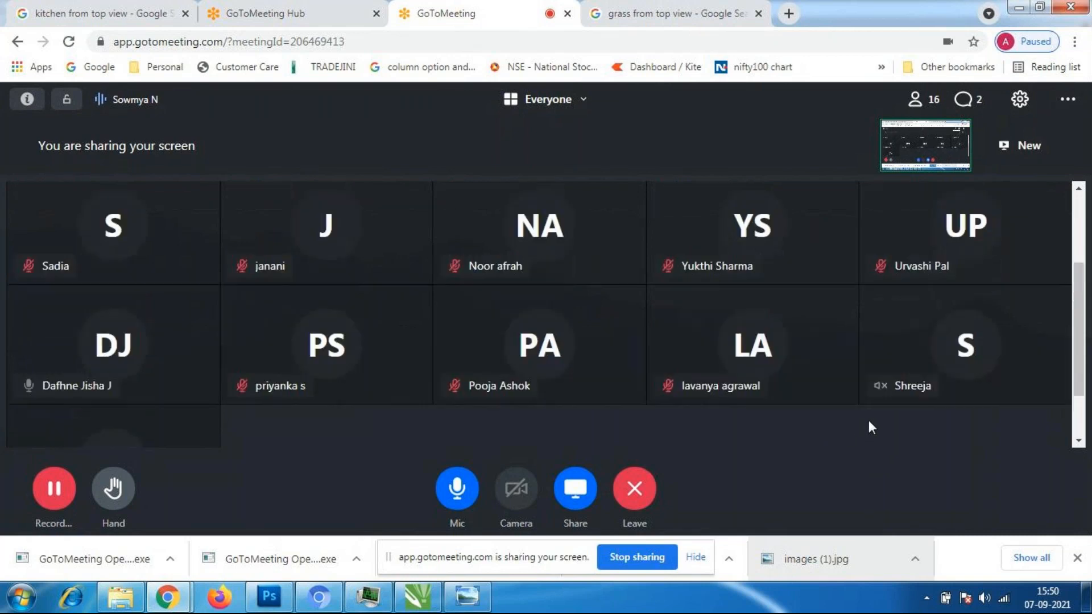
{"action": "scroll", "coordinate": [868, 421], "scroll_direction": "down", "scroll_amount": 2}
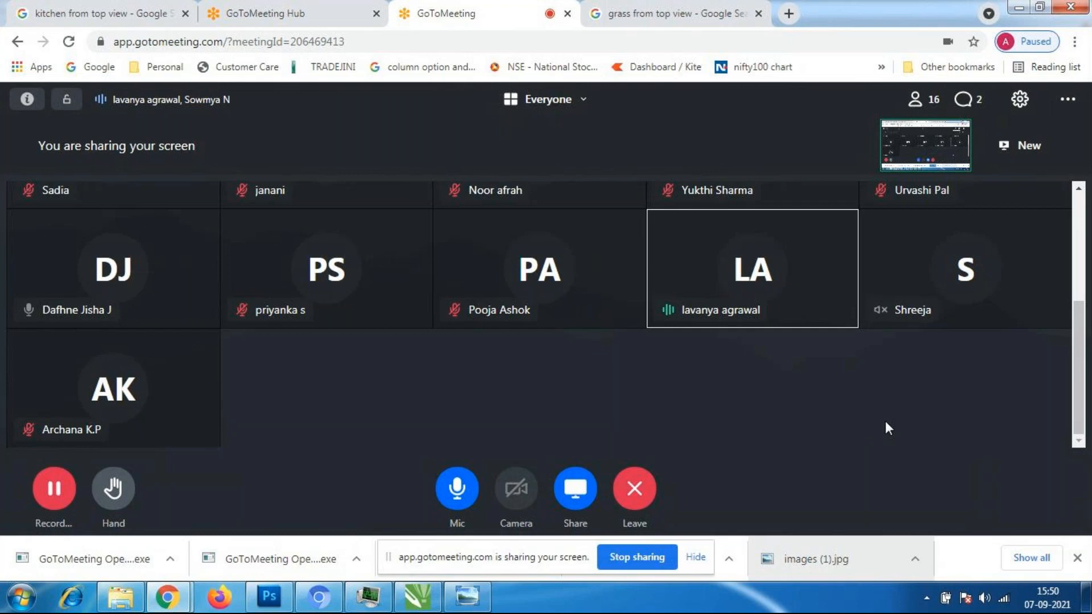
{"action": "scroll", "coordinate": [902, 423], "scroll_direction": "up", "scroll_amount": 3}
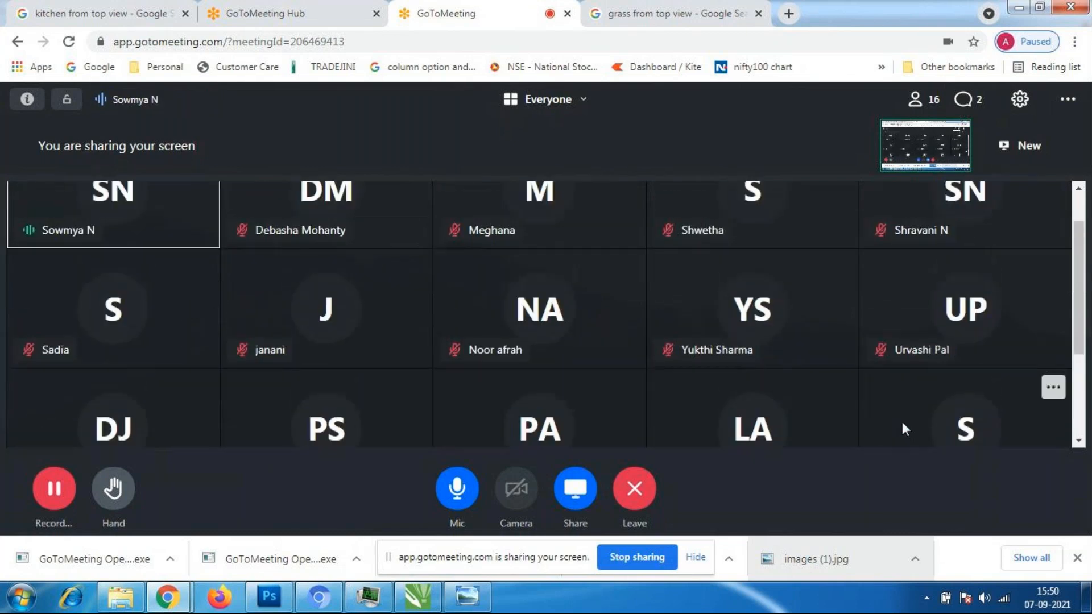
{"action": "scroll", "coordinate": [903, 423], "scroll_direction": "up", "scroll_amount": 1}
{"action": "scroll", "coordinate": [904, 424], "scroll_direction": "down", "scroll_amount": 1}
{"action": "scroll", "coordinate": [907, 429], "scroll_direction": "down", "scroll_amount": 2}
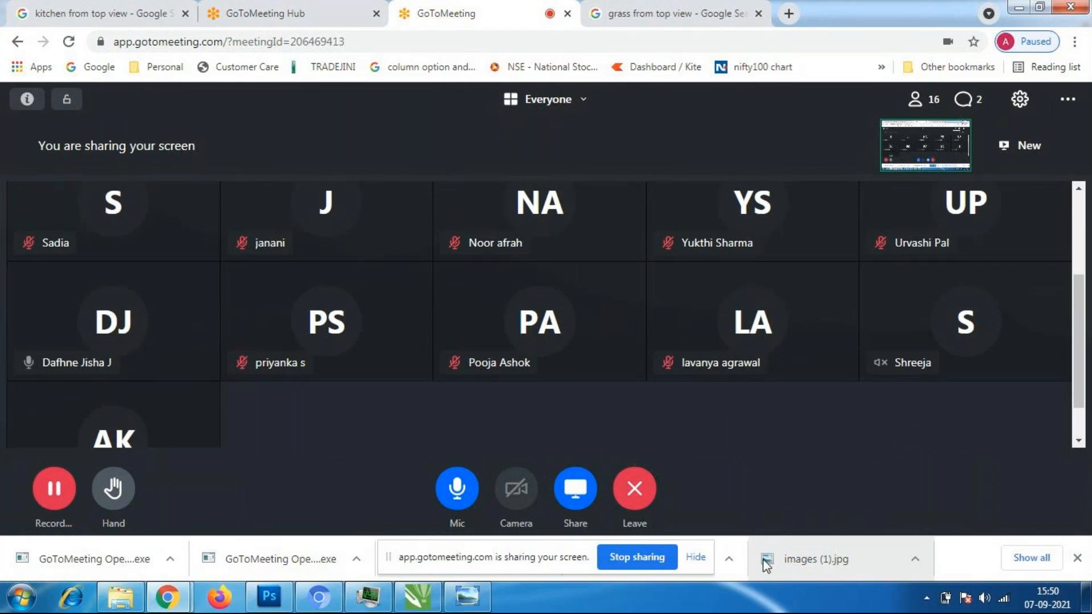
{"action": "left_click", "coordinate": [418, 597]}
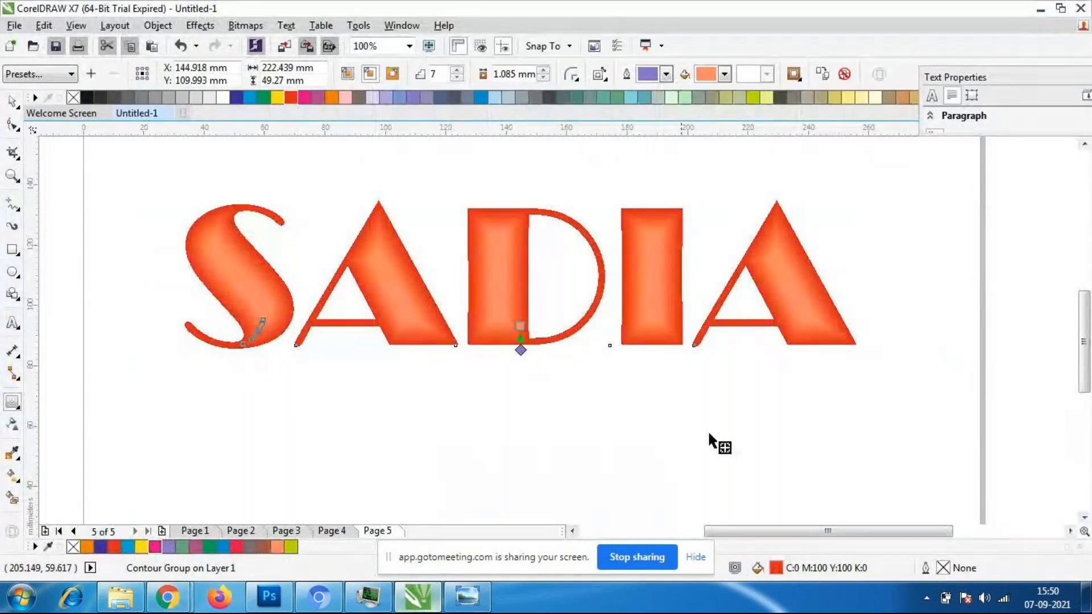
- Adjust the name text's contour interactively to 3 steps with an offset of about 1.905 mm
{"action": "scroll", "coordinate": [449, 275], "scroll_direction": "up", "scroll_amount": 3}
{"action": "scroll", "coordinate": [449, 274], "scroll_direction": "down", "scroll_amount": 1}
{"action": "scroll", "coordinate": [608, 404], "scroll_direction": "down", "scroll_amount": 1}
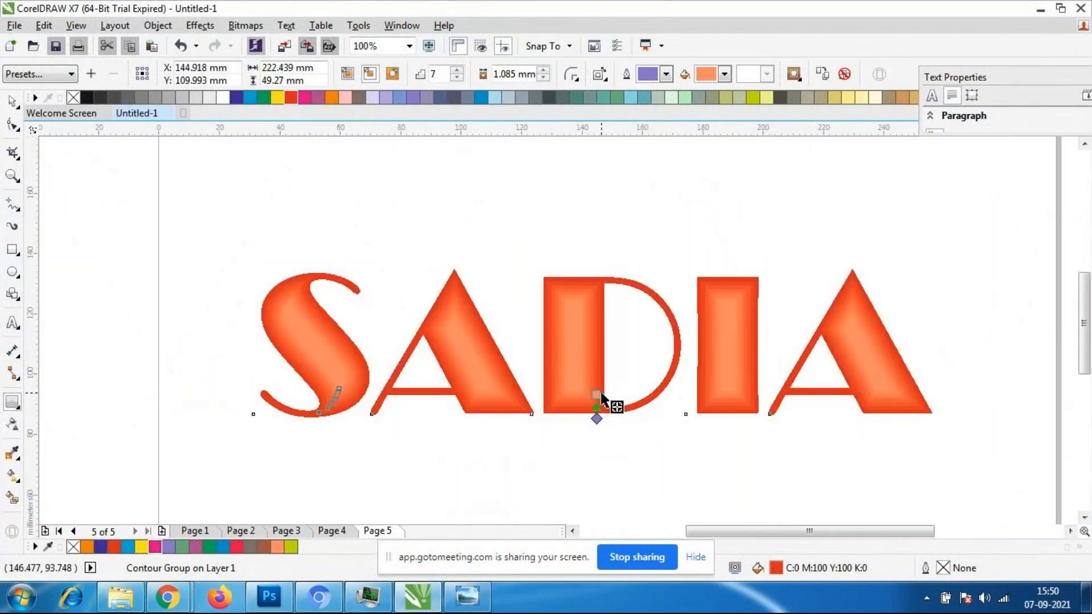
{"action": "scroll", "coordinate": [599, 408], "scroll_direction": "up", "scroll_amount": 1}
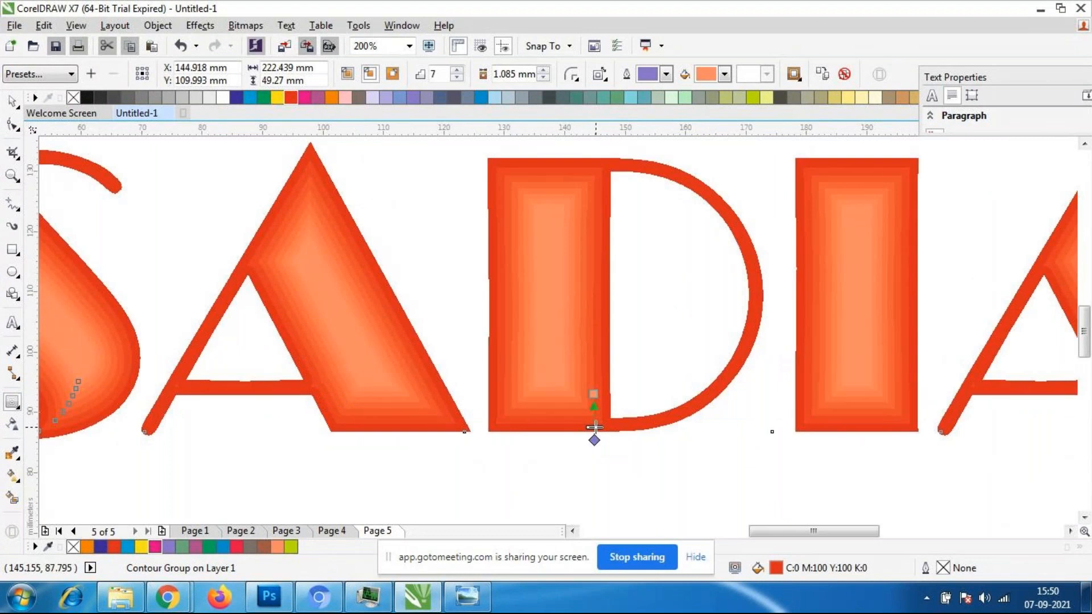
{"action": "left_click_drag", "start_coordinate": [594, 427], "coordinate": [595, 440]}
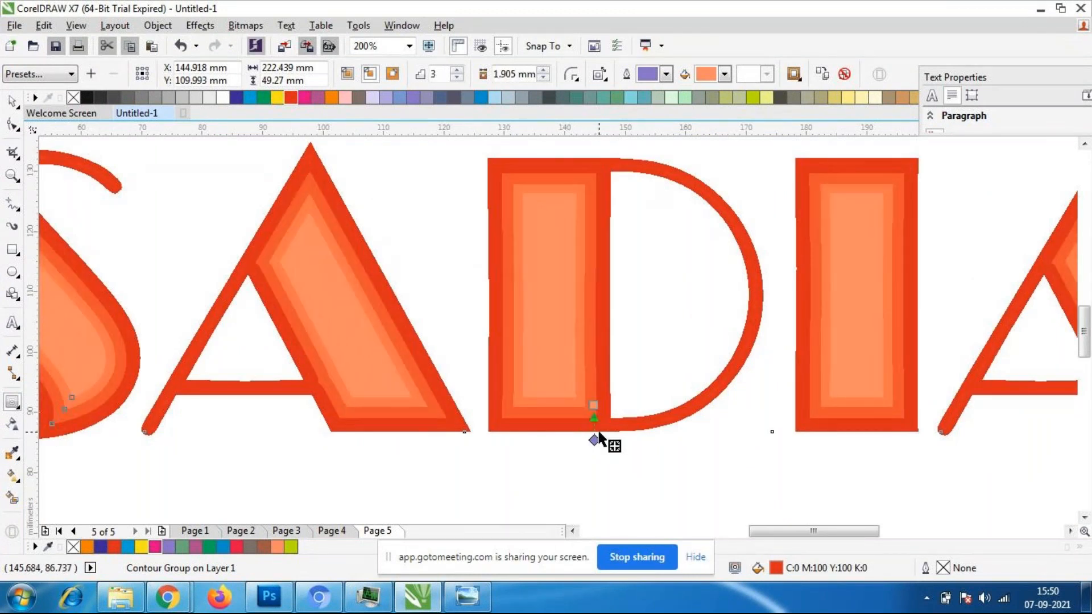
{"action": "scroll", "coordinate": [565, 394], "scroll_direction": "down", "scroll_amount": 1}
{"action": "scroll", "coordinate": [560, 398], "scroll_direction": "up", "scroll_amount": 1}
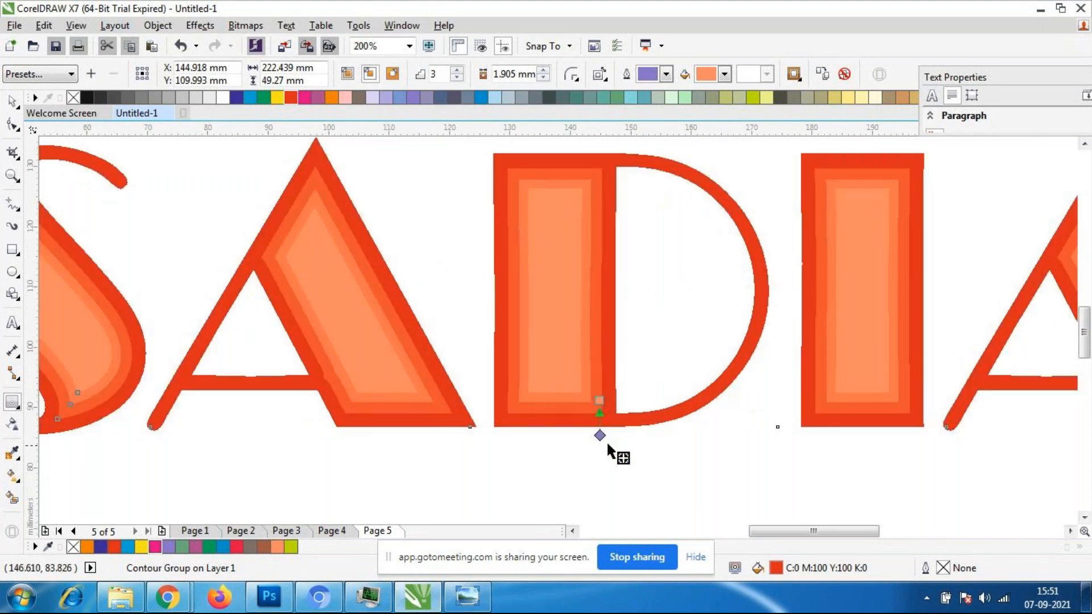
{"action": "scroll", "coordinate": [606, 441], "scroll_direction": "down", "scroll_amount": 1}
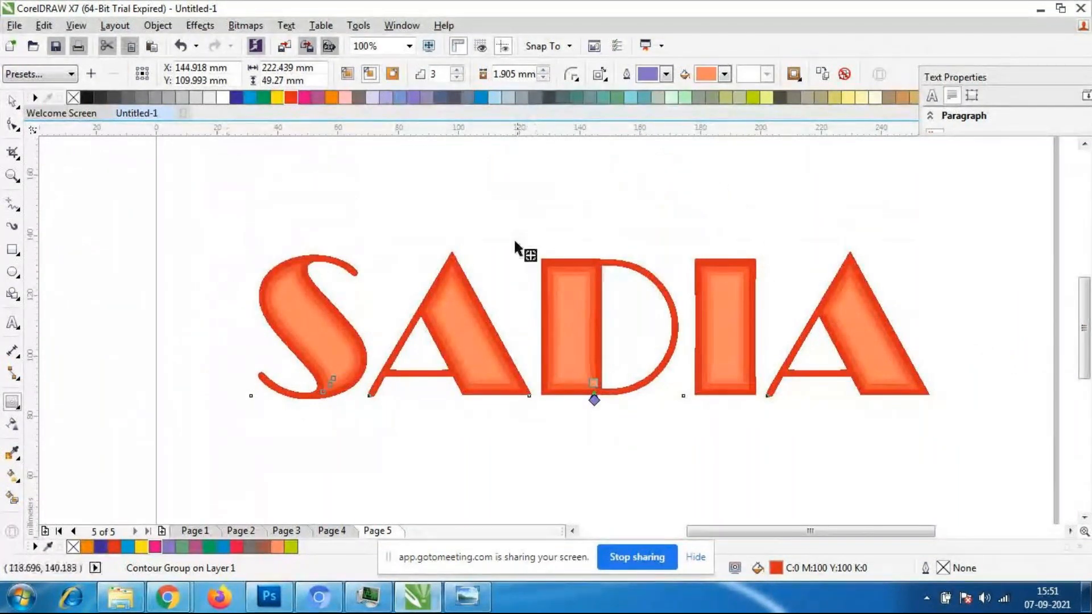
{"action": "scroll", "coordinate": [477, 341], "scroll_direction": "up", "scroll_amount": 1}
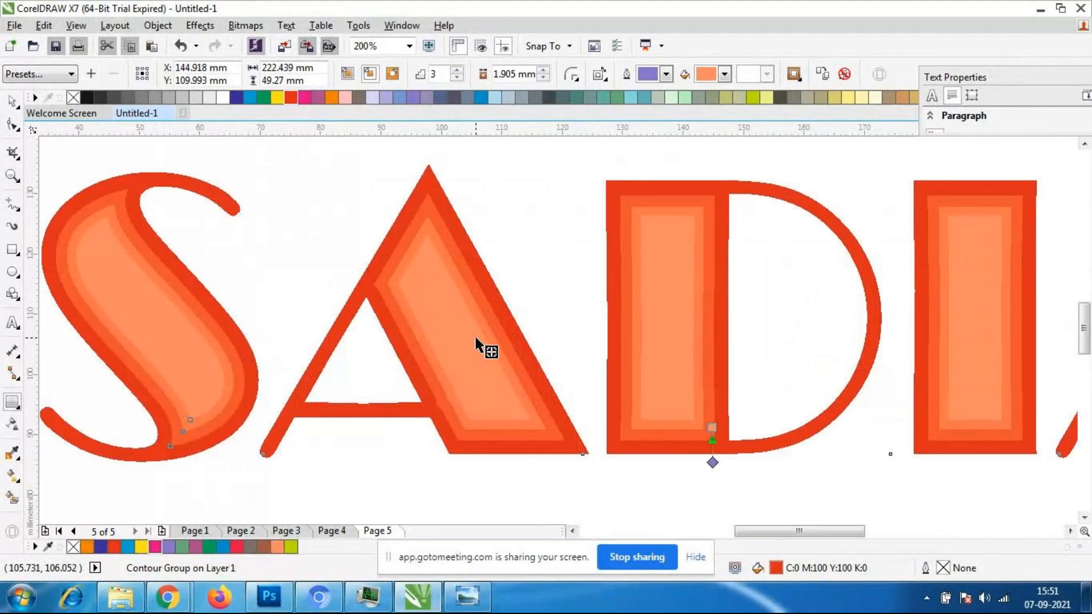
- Set the name text's contour fill colour to purple and its contour outline colour to amber yellow
{"action": "left_click", "coordinate": [724, 74]}
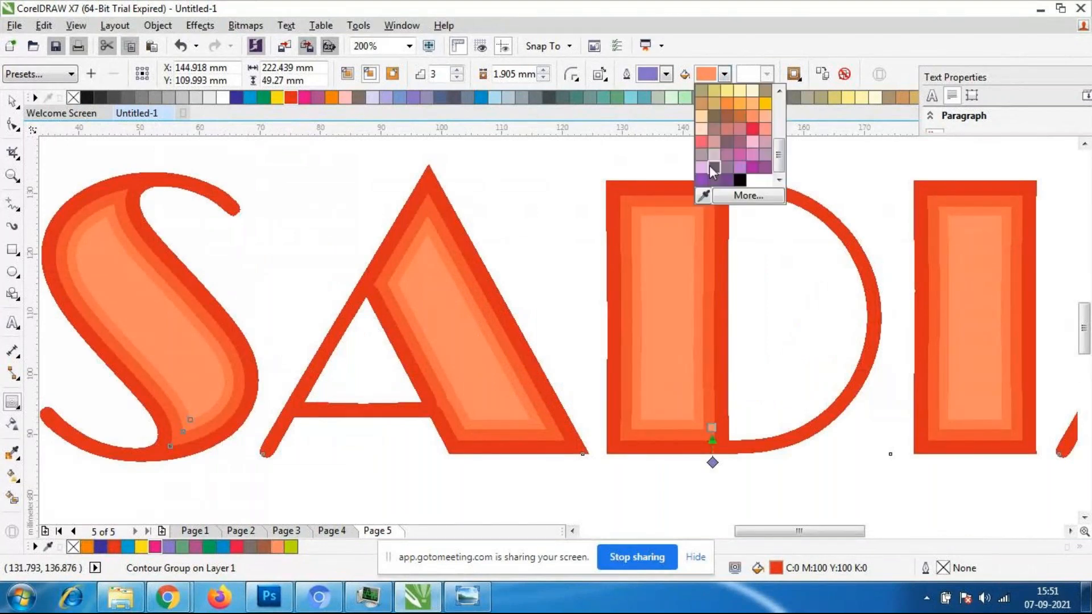
{"action": "left_click", "coordinate": [702, 181]}
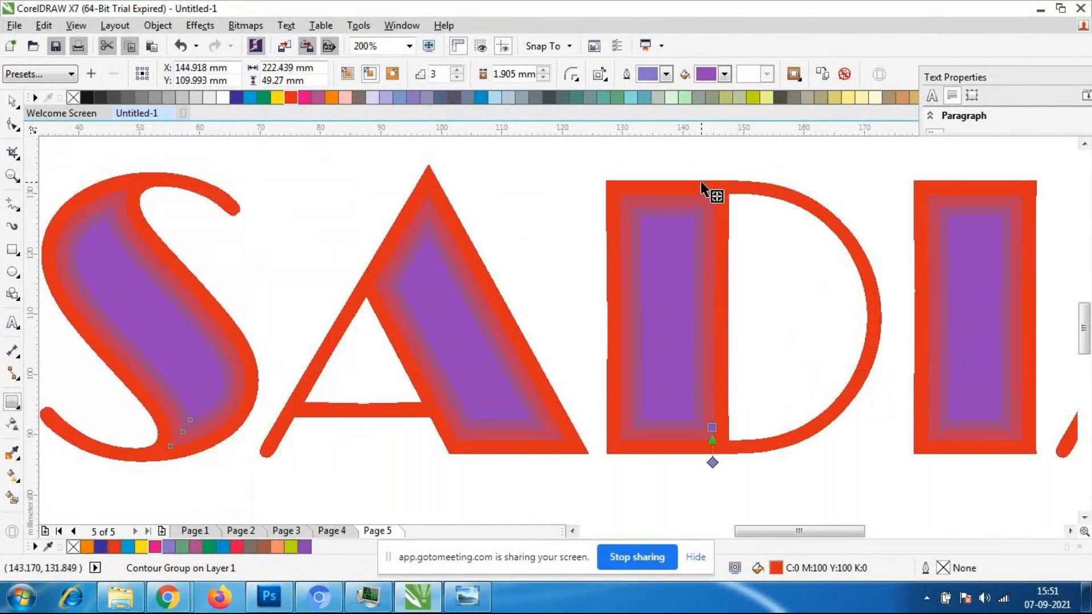
{"action": "scroll", "coordinate": [629, 173], "scroll_direction": "down", "scroll_amount": 1}
{"action": "scroll", "coordinate": [760, 171], "scroll_direction": "down", "scroll_amount": 1}
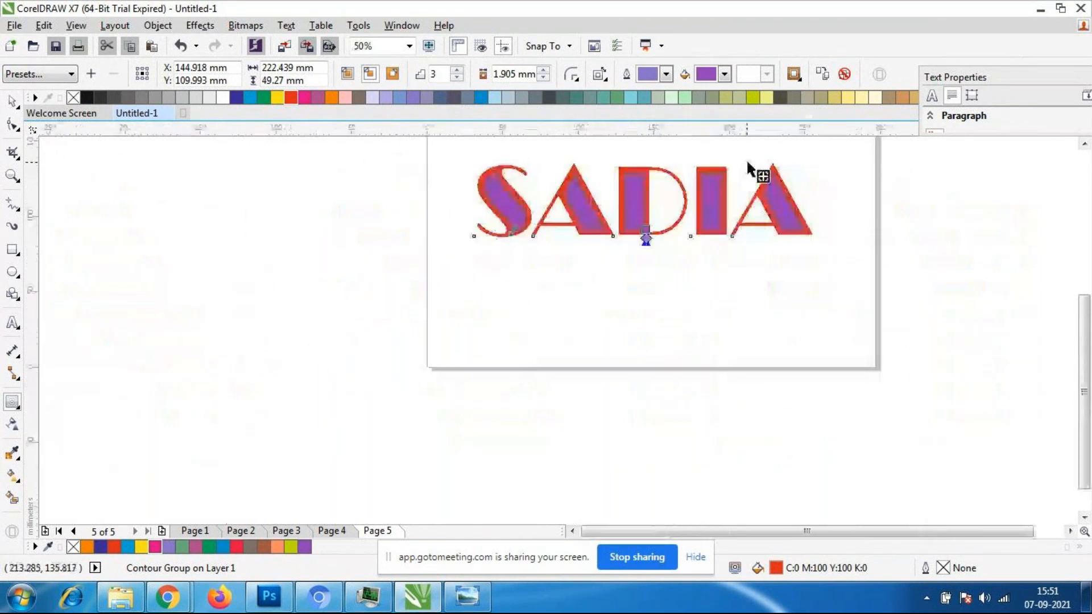
{"action": "scroll", "coordinate": [756, 168], "scroll_direction": "up", "scroll_amount": 1}
{"action": "left_click", "coordinate": [666, 75]}
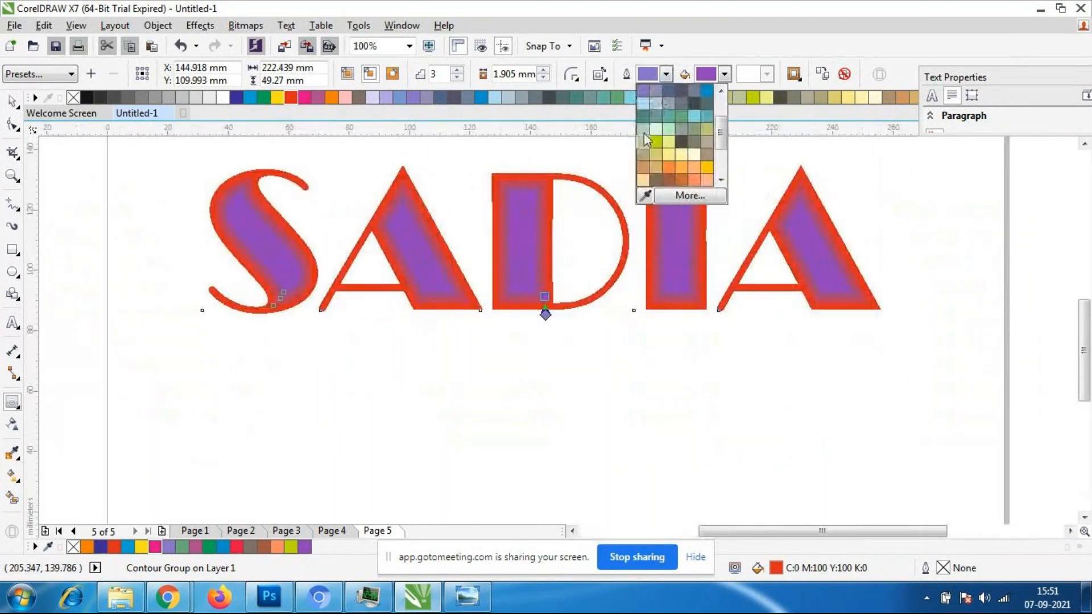
{"action": "left_click", "coordinate": [707, 168]}
- Adjust the purple contour interactively to 7 steps with an offset of about 0.756 mm
{"action": "scroll", "coordinate": [559, 272], "scroll_direction": "up", "scroll_amount": 2}
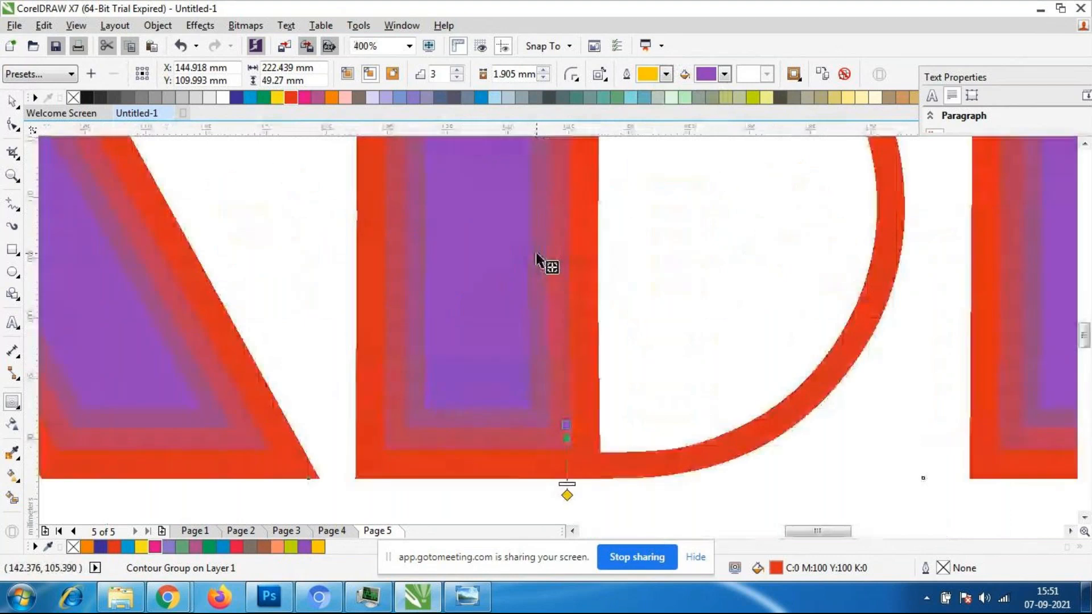
{"action": "mouse_move", "coordinate": [566, 495]}
{"action": "left_mouse_down"}
{"action": "mouse_move", "coordinate": [568, 459]}
{"action": "mouse_move", "coordinate": [567, 474]}
{"action": "left_mouse_up"}
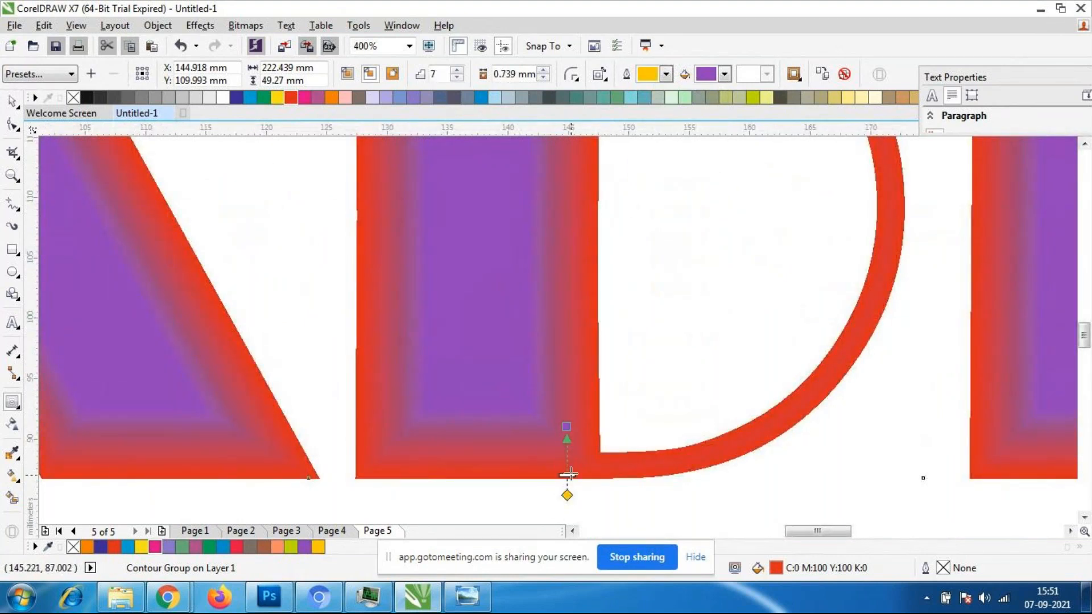
{"action": "scroll", "coordinate": [461, 401], "scroll_direction": "down", "scroll_amount": 2}
{"action": "scroll", "coordinate": [461, 397], "scroll_direction": "up", "scroll_amount": 1}
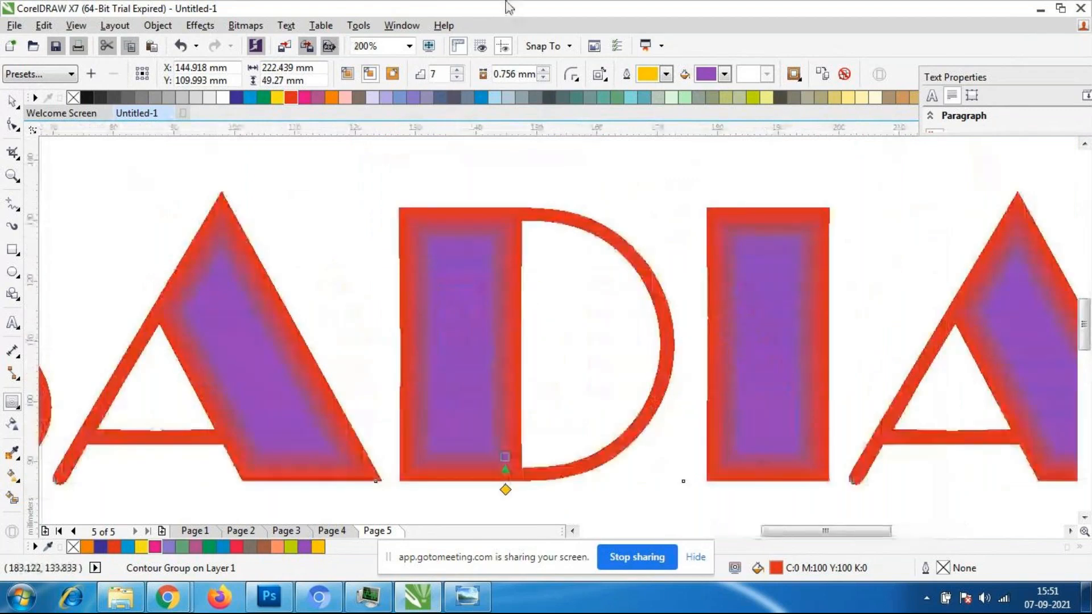
- Raise the name text's contour to 10 steps and increase the contour offset to 1.525 mm
{"action": "left_click", "coordinate": [458, 78]}
{"action": "left_click", "coordinate": [457, 78]}
{"action": "left_click", "coordinate": [457, 78]}
{"action": "left_click", "coordinate": [458, 70]}
{"action": "left_click", "coordinate": [457, 70]}
{"action": "left_click", "coordinate": [457, 70]}
{"action": "left_click", "coordinate": [458, 70]}
{"action": "left_click", "coordinate": [458, 70]}
{"action": "left_click", "coordinate": [457, 70]}
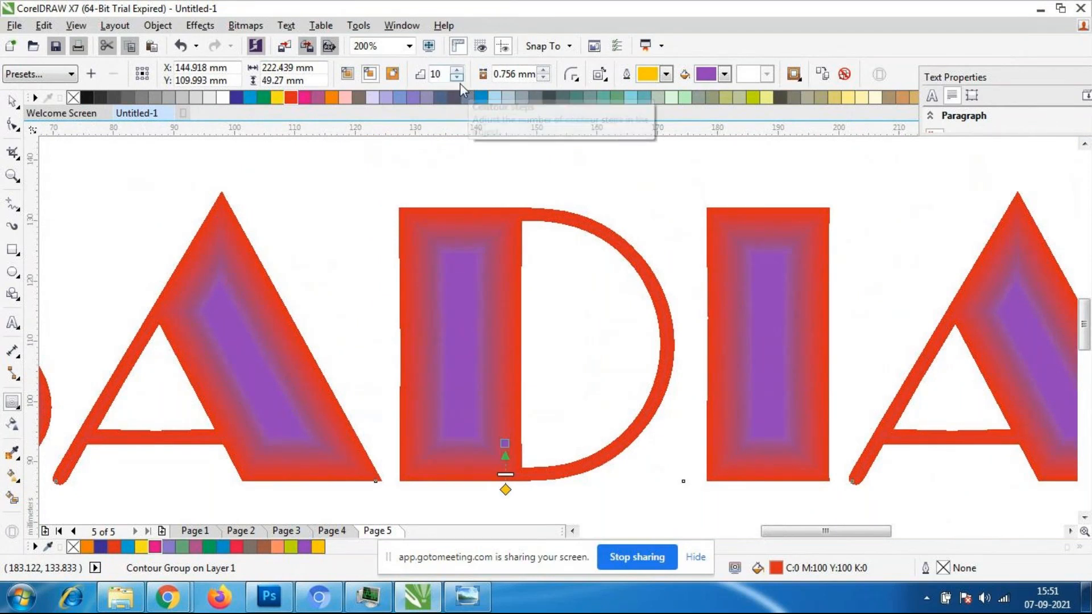
{"action": "left_click", "coordinate": [538, 73]}
{"action": "left_click", "coordinate": [544, 79]}
{"action": "left_click", "coordinate": [544, 78]}
{"action": "left_click", "coordinate": [544, 71]}
{"action": "left_click", "coordinate": [544, 70]}
{"action": "left_click", "coordinate": [544, 71]}
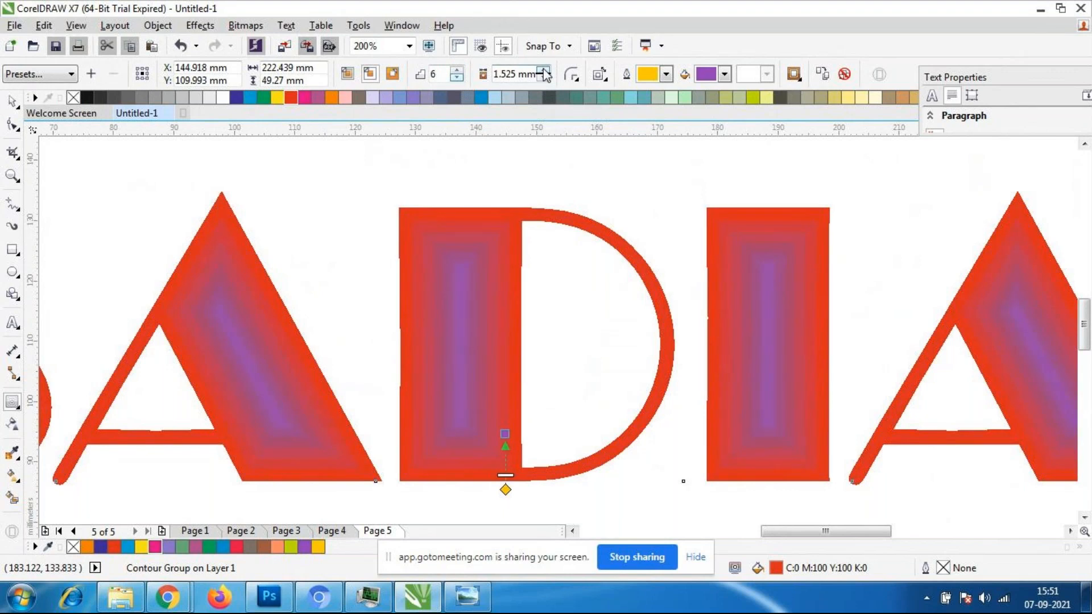
{"action": "scroll", "coordinate": [745, 378], "scroll_direction": "up", "scroll_amount": 1}
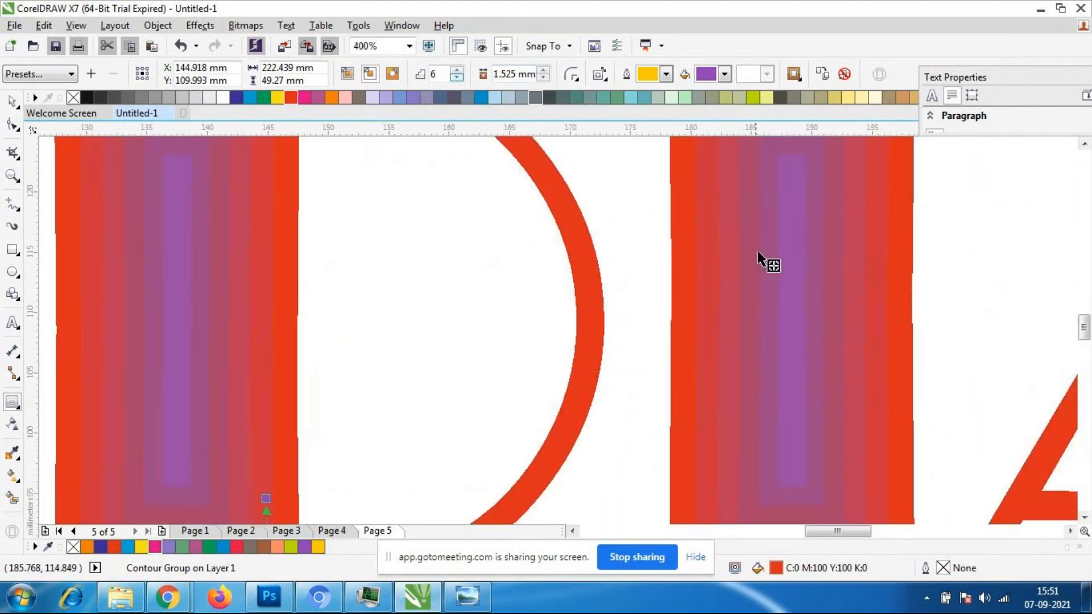
{"action": "scroll", "coordinate": [609, 256], "scroll_direction": "down", "scroll_amount": 2}
{"action": "scroll", "coordinate": [354, 257], "scroll_direction": "down", "scroll_amount": 1}
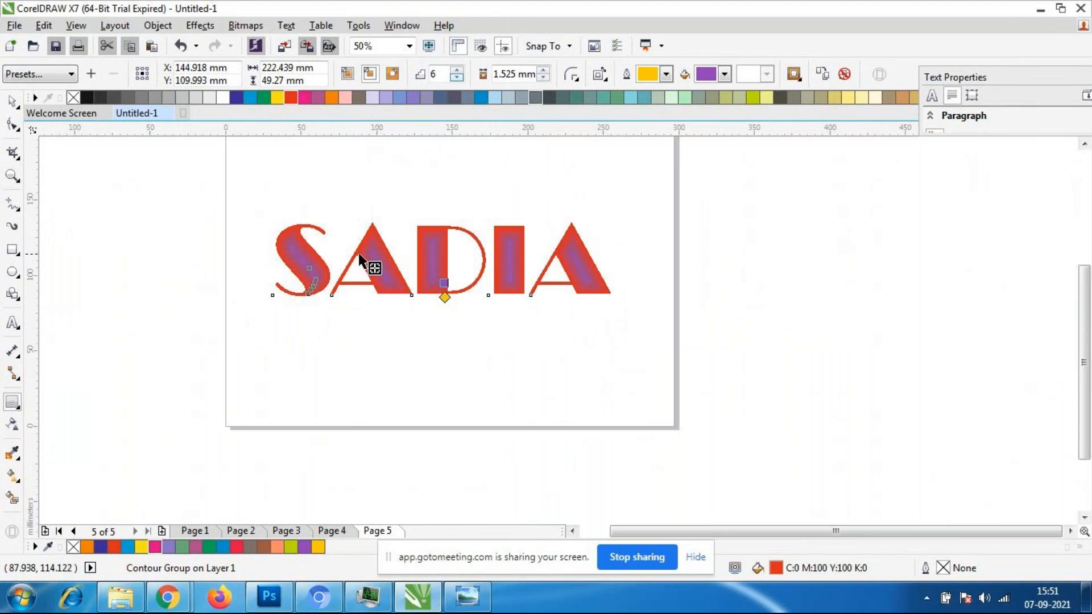
{"action": "scroll", "coordinate": [244, 256], "scroll_direction": "up", "scroll_amount": 1}
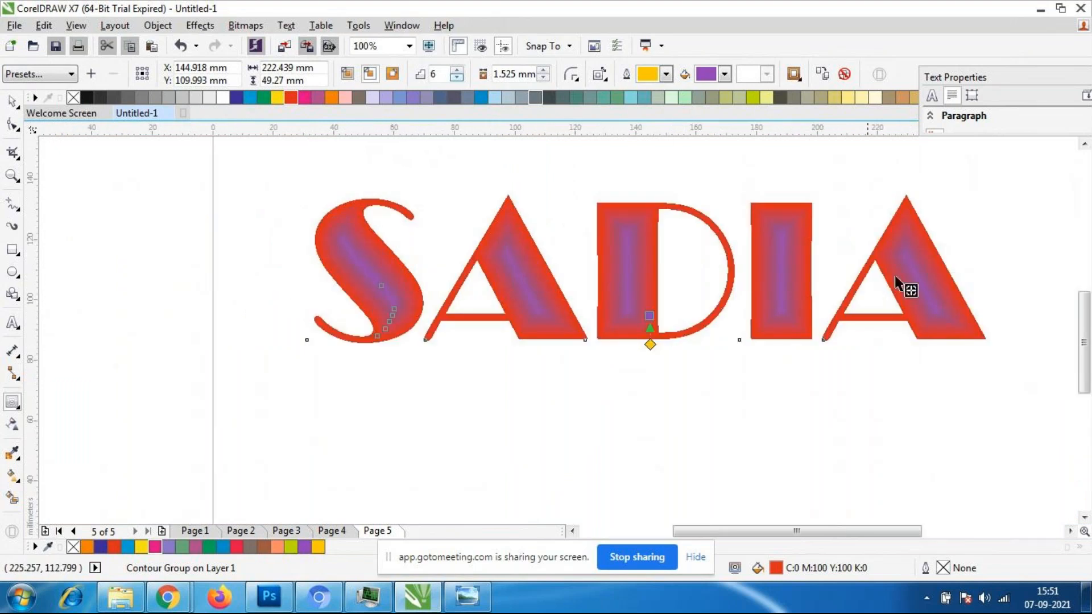
- Deselect the name text and examine the purple-and-red contour on its letters up close and at page scale
{"action": "left_click", "coordinate": [108, 225]}
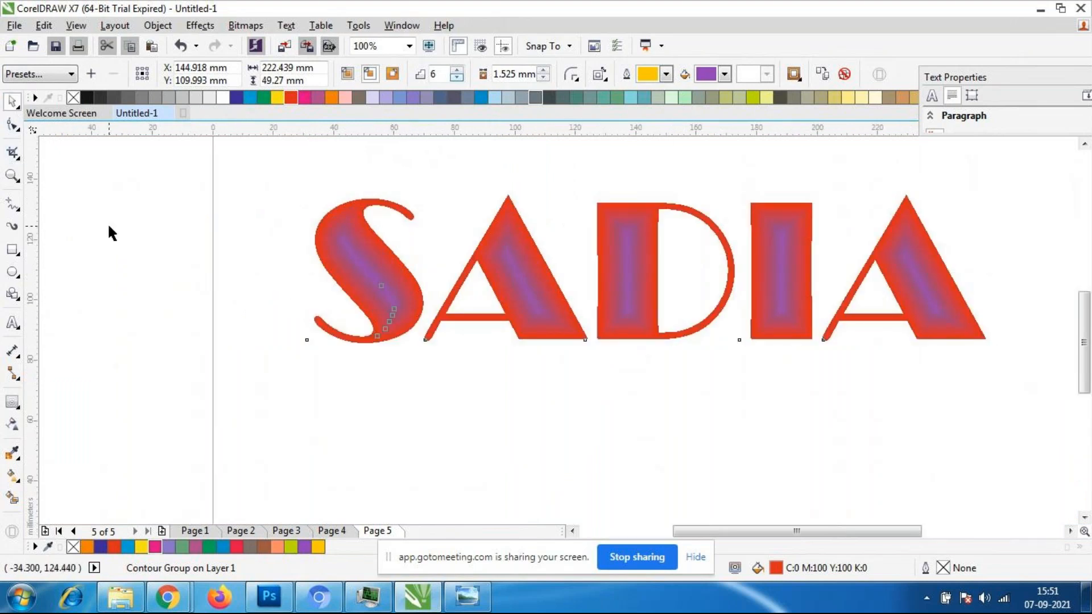
{"action": "scroll", "coordinate": [675, 263], "scroll_direction": "down", "scroll_amount": 1}
{"action": "scroll", "coordinate": [764, 250], "scroll_direction": "up", "scroll_amount": 1}
{"action": "scroll", "coordinate": [823, 249], "scroll_direction": "down", "scroll_amount": 1}
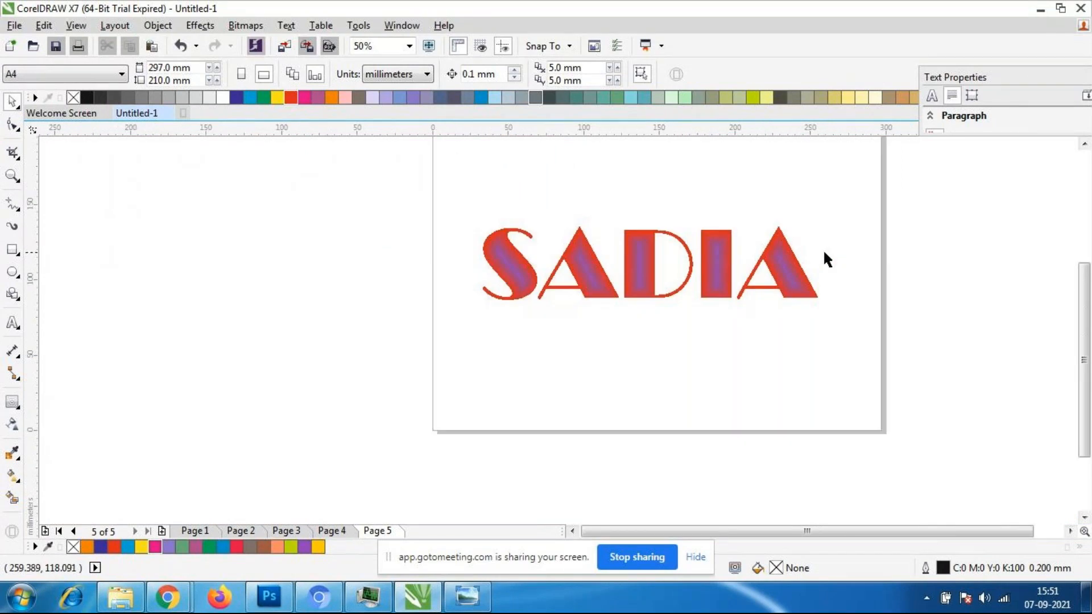
{"action": "scroll", "coordinate": [824, 248], "scroll_direction": "up", "scroll_amount": 1}
{"action": "scroll", "coordinate": [656, 287], "scroll_direction": "down", "scroll_amount": 1}
{"action": "scroll", "coordinate": [657, 287], "scroll_direction": "up", "scroll_amount": 1}
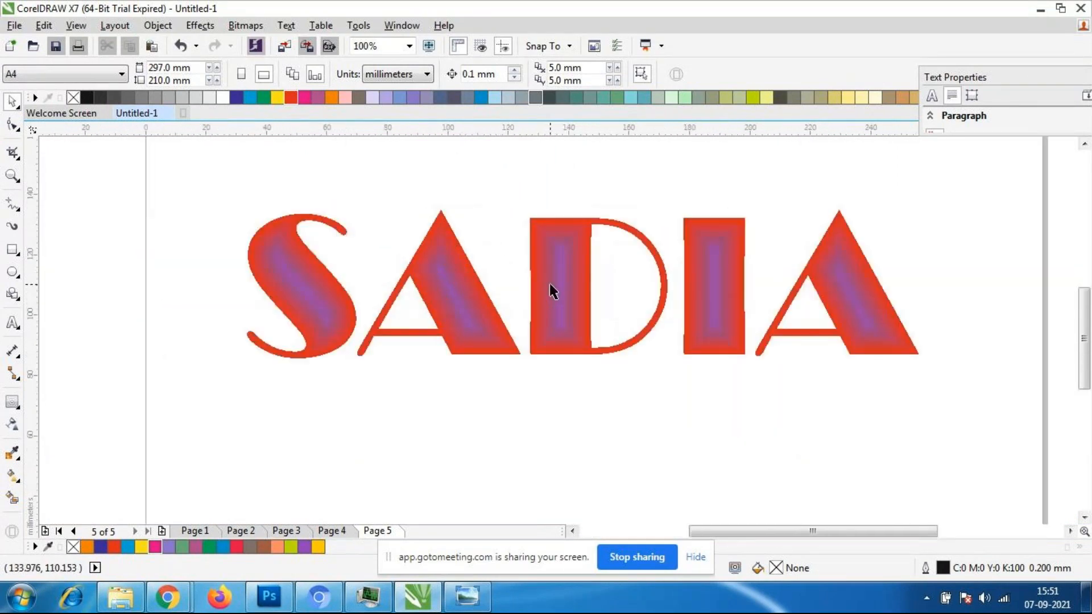
{"action": "left_click", "coordinate": [538, 348]}
{"action": "left_click", "coordinate": [248, 372]}
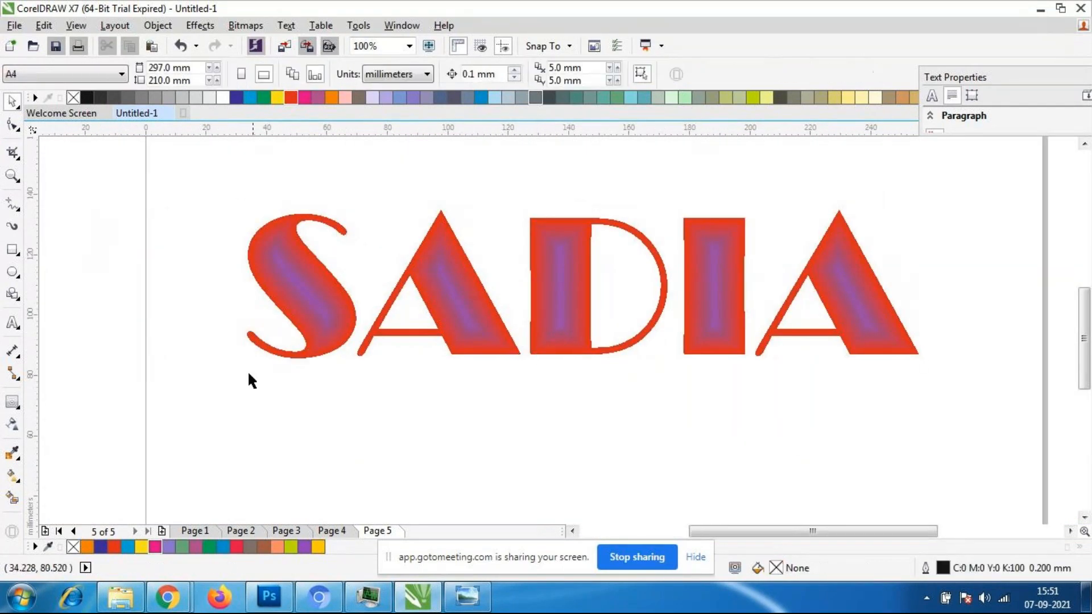
- Recolour the name text's fill, trying pale yellow and reddish purple before settling on cyan
{"action": "left_click", "coordinate": [264, 358]}
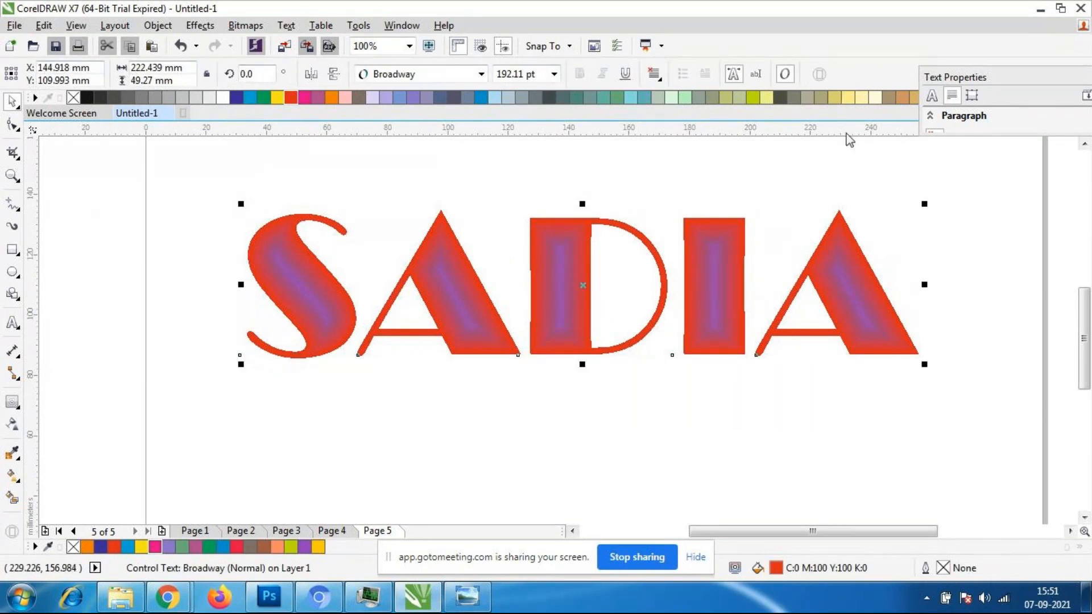
{"action": "left_click", "coordinate": [849, 98]}
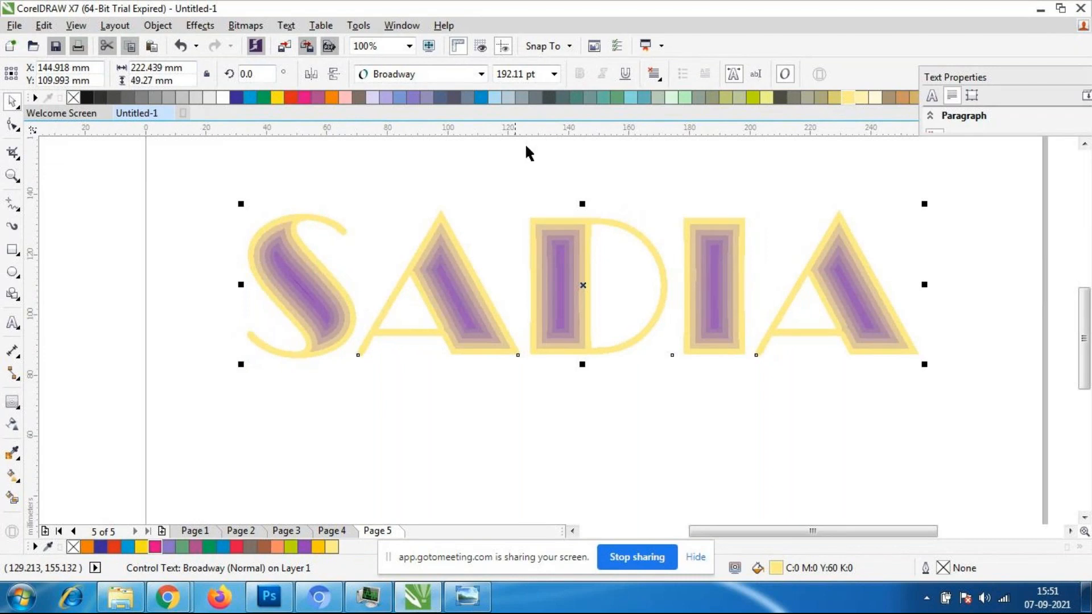
{"action": "left_click", "coordinate": [319, 98]}
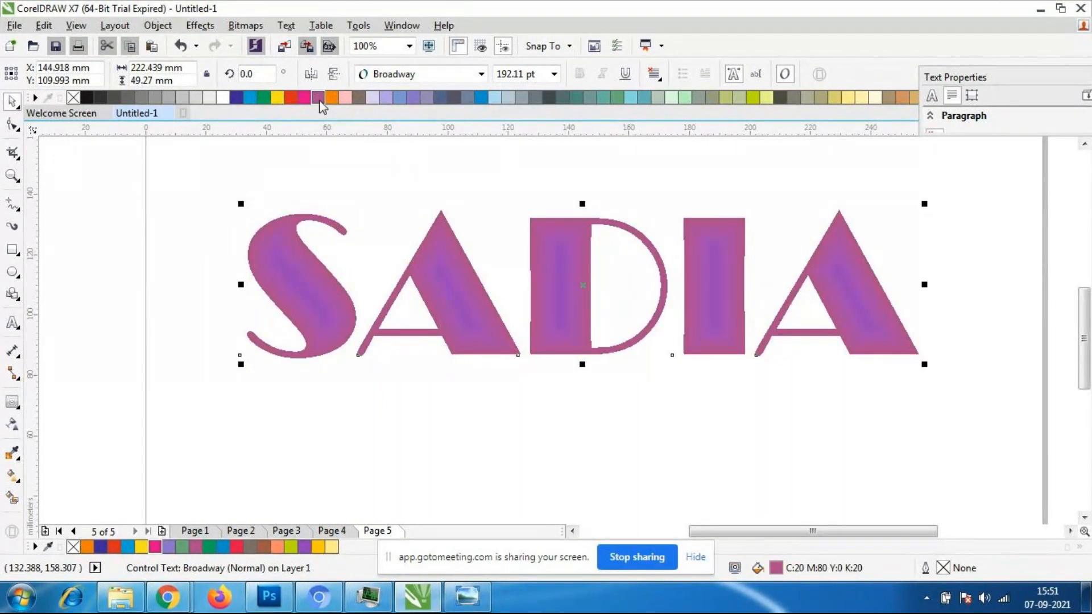
{"action": "left_click", "coordinate": [250, 98]}
{"action": "left_click", "coordinate": [498, 437]}
- Adjust the cyan name text's inward contour interactively to 12 steps with an offset of about 0.711 mm
{"action": "left_click", "coordinate": [459, 291]}
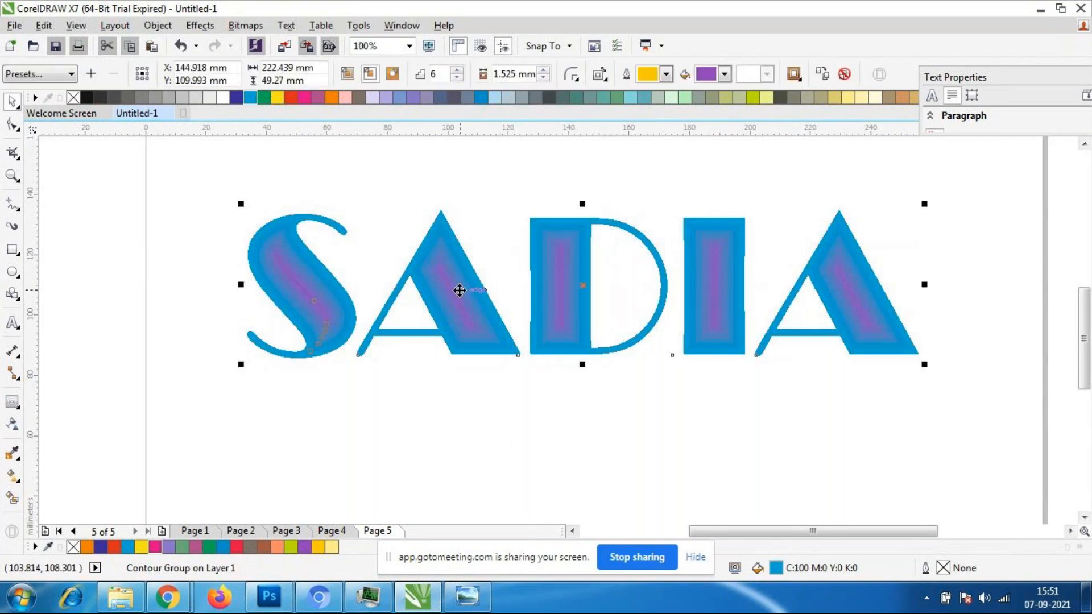
{"action": "left_click", "coordinate": [482, 415]}
{"action": "left_click", "coordinate": [451, 281]}
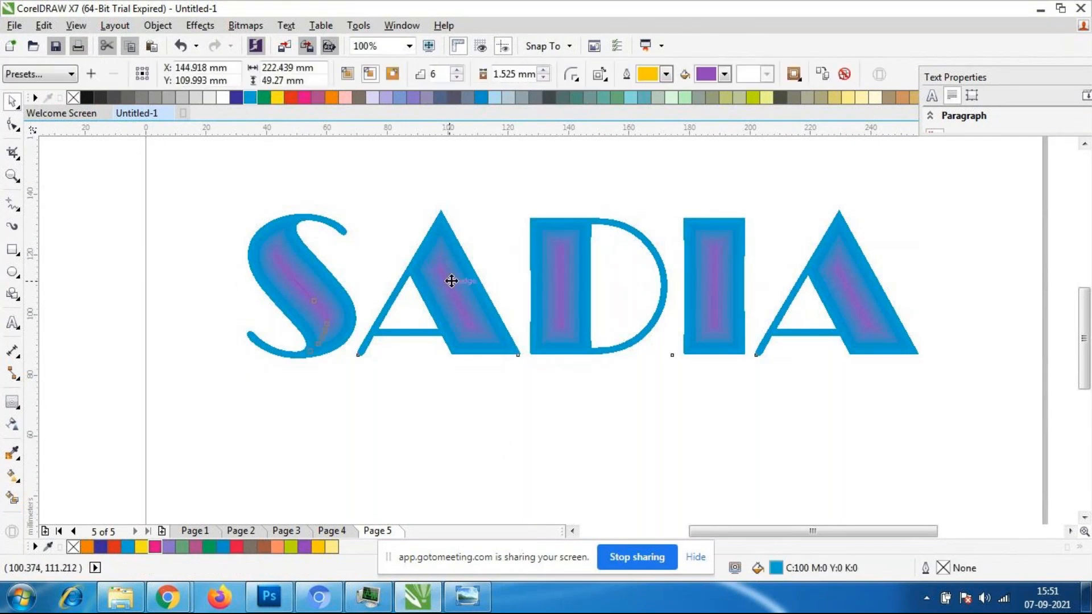
{"action": "left_click", "coordinate": [451, 280]}
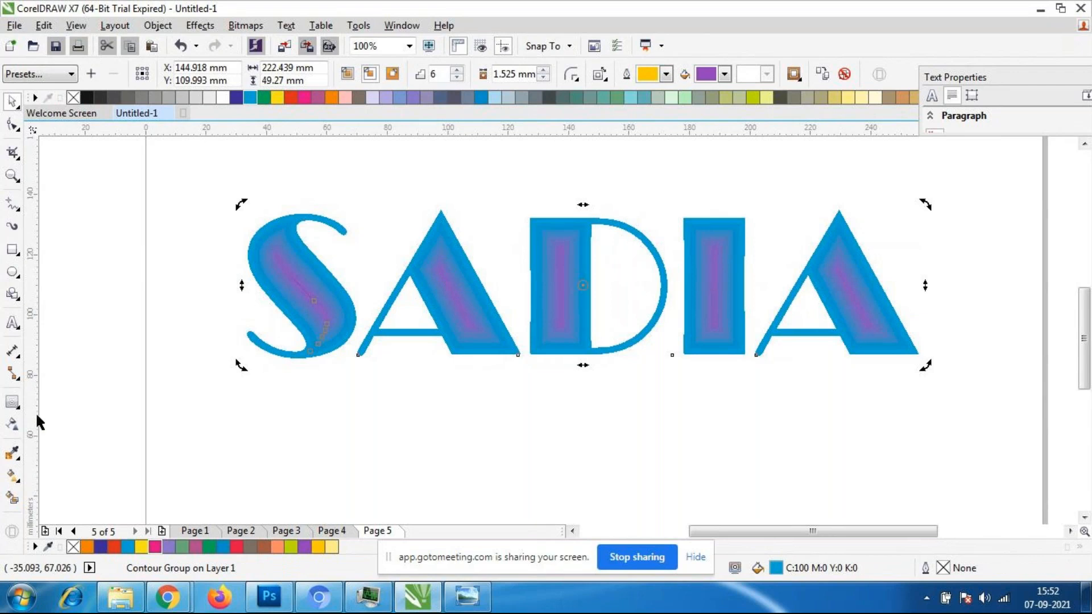
{"action": "left_click", "coordinate": [12, 402]}
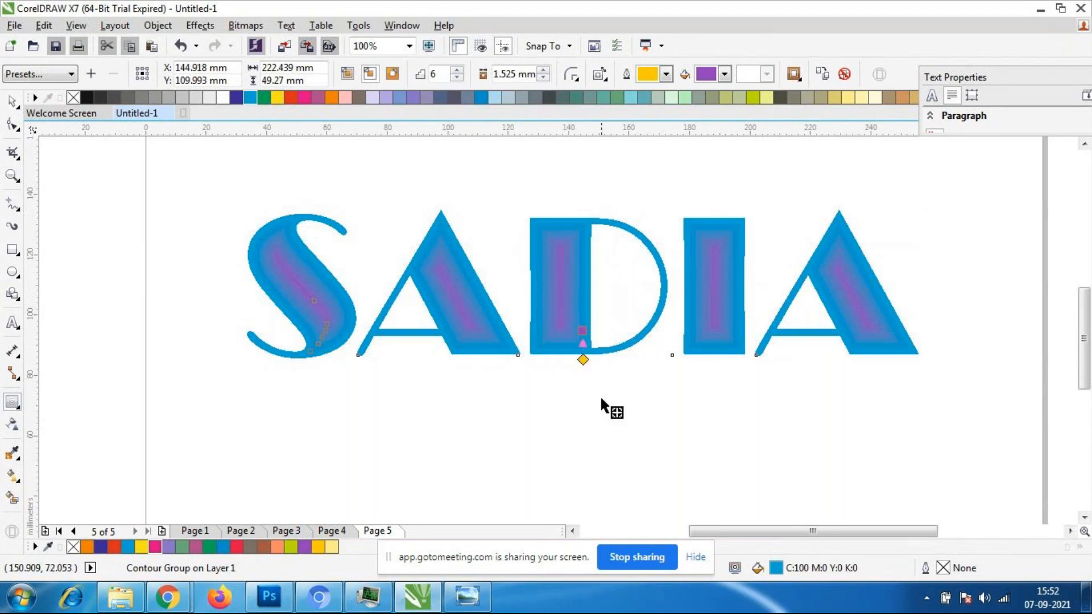
{"action": "scroll", "coordinate": [595, 355], "scroll_direction": "up", "scroll_amount": 2}
{"action": "left_click_drag", "start_coordinate": [541, 327], "coordinate": [543, 318]}
{"action": "scroll", "coordinate": [592, 323], "scroll_direction": "down", "scroll_amount": 3}
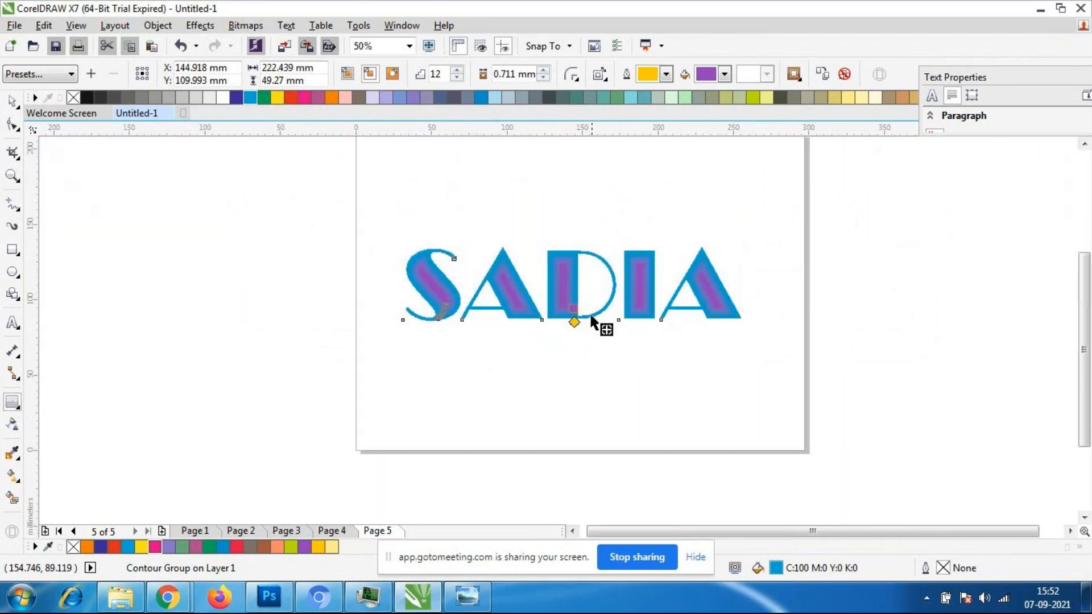
{"action": "scroll", "coordinate": [600, 317], "scroll_direction": "up", "scroll_amount": 2}
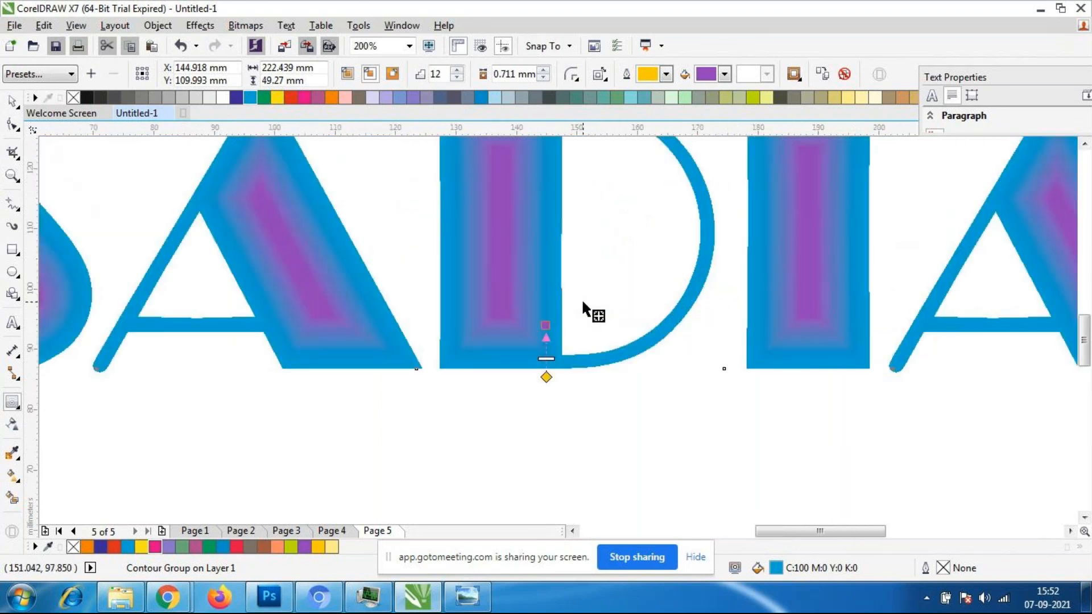
- Change the name text's contour fill colour, trying orange before settling on coral pink
{"action": "left_click", "coordinate": [724, 75]}
{"action": "left_click", "coordinate": [753, 115]}
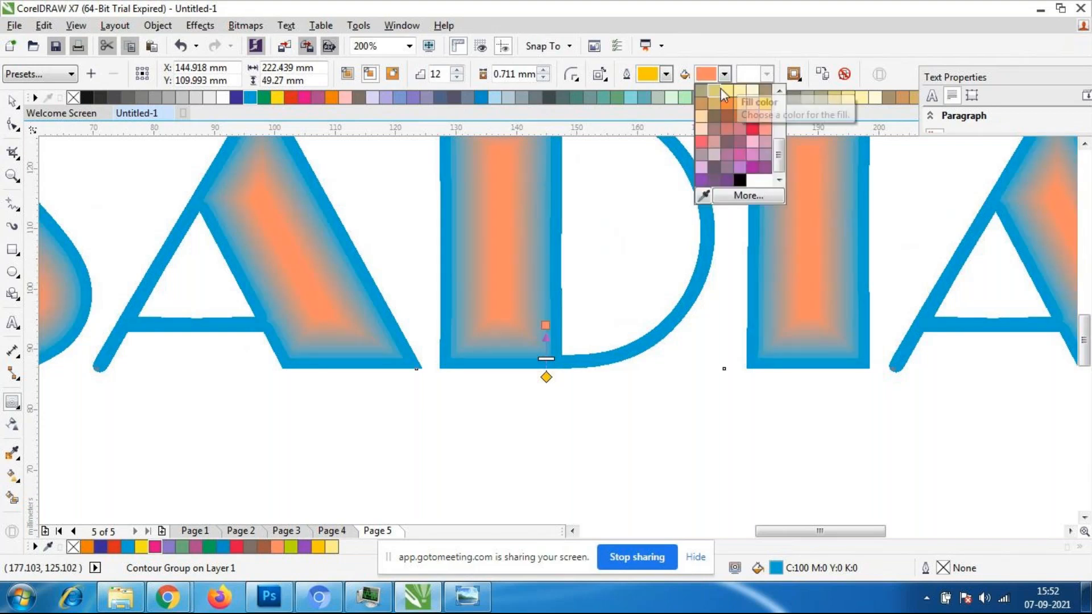
{"action": "left_click", "coordinate": [702, 141]}
{"action": "scroll", "coordinate": [561, 244], "scroll_direction": "down", "scroll_amount": 2}
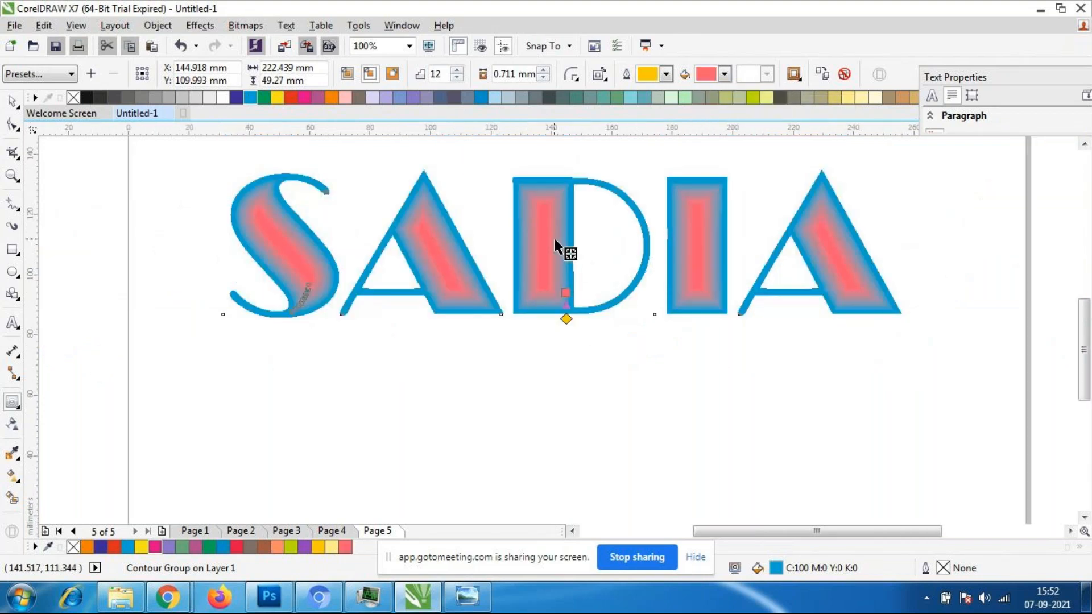
{"action": "scroll", "coordinate": [560, 244], "scroll_direction": "up", "scroll_amount": 3}
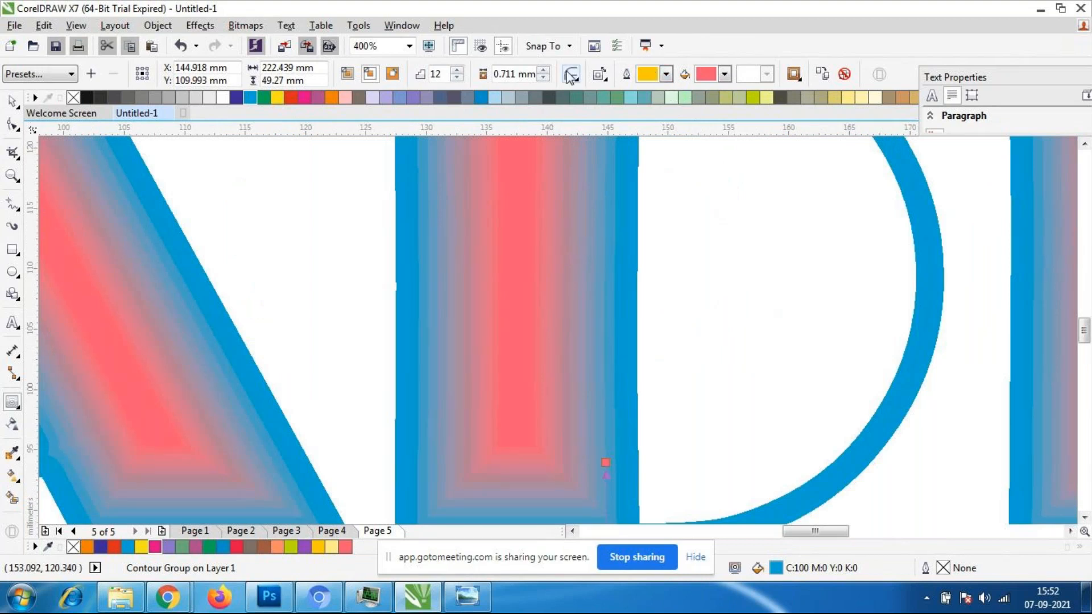
- Try round corners on the name text's contour and set the contour corners to bevel
{"action": "left_click", "coordinate": [574, 84]}
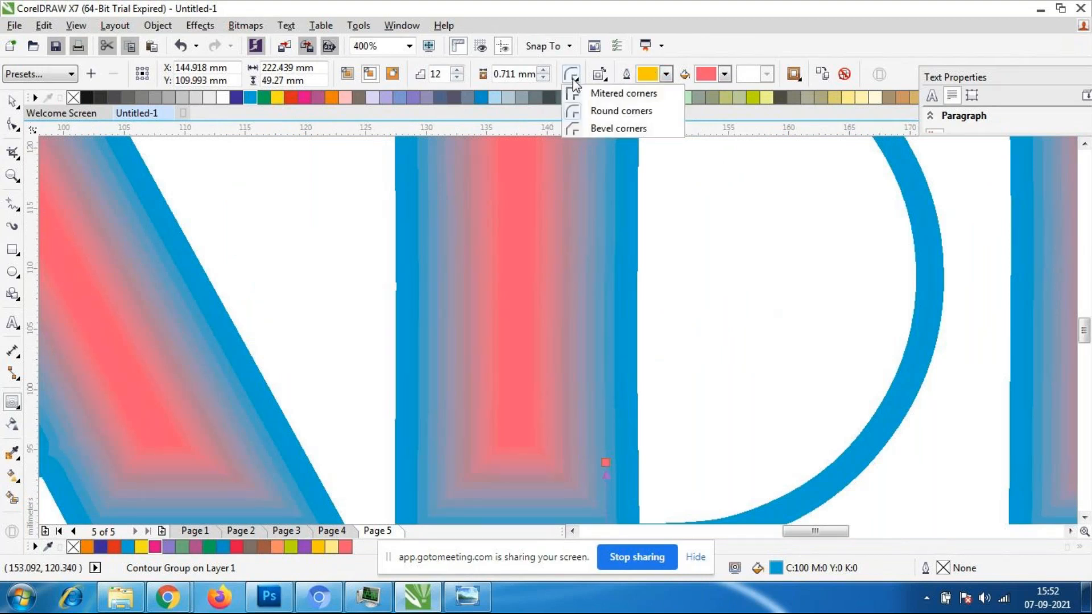
{"action": "left_click", "coordinate": [604, 112]}
{"action": "scroll", "coordinate": [630, 250], "scroll_direction": "down", "scroll_amount": 1}
{"action": "scroll", "coordinate": [621, 315], "scroll_direction": "up", "scroll_amount": 1}
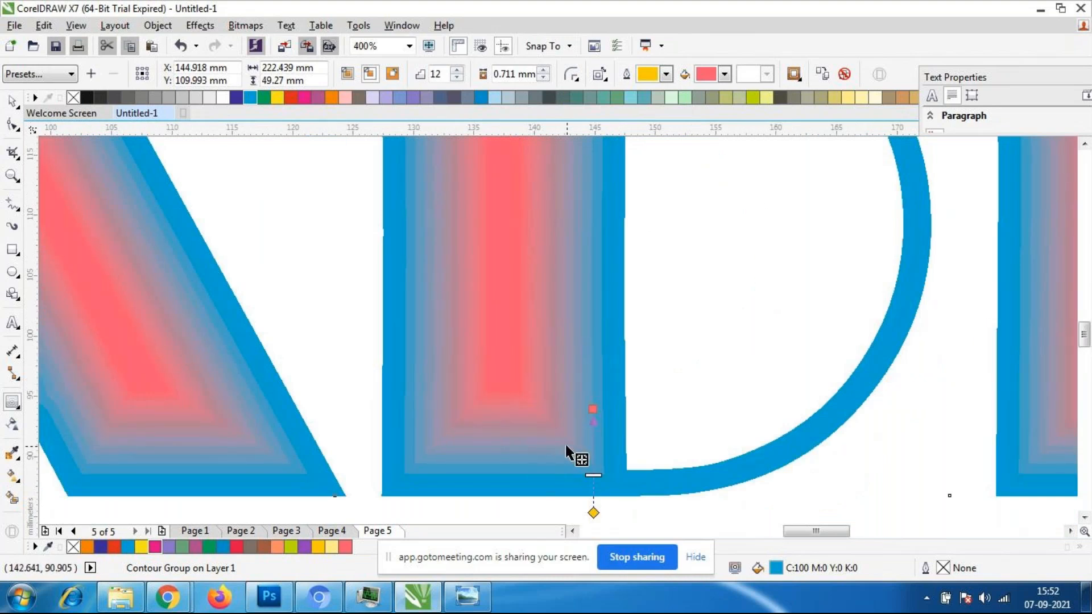
{"action": "left_click", "coordinate": [579, 78]}
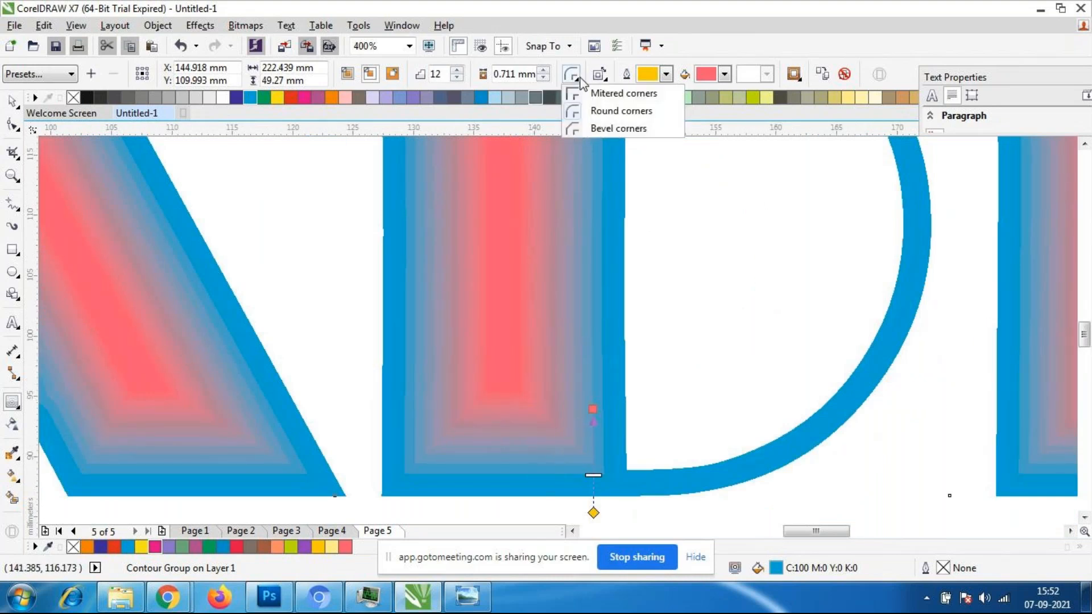
{"action": "left_click", "coordinate": [595, 128]}
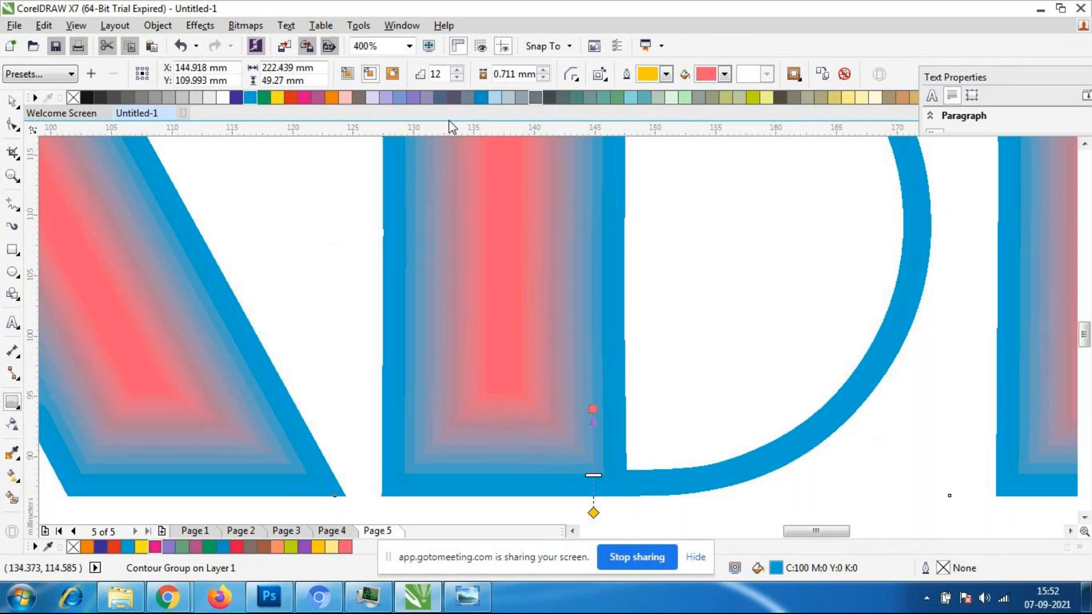
- Reduce the name text's contour to 10 steps, deselect the text and check it at page scale
{"action": "left_click", "coordinate": [458, 78]}
{"action": "scroll", "coordinate": [567, 335], "scroll_direction": "down", "scroll_amount": 3}
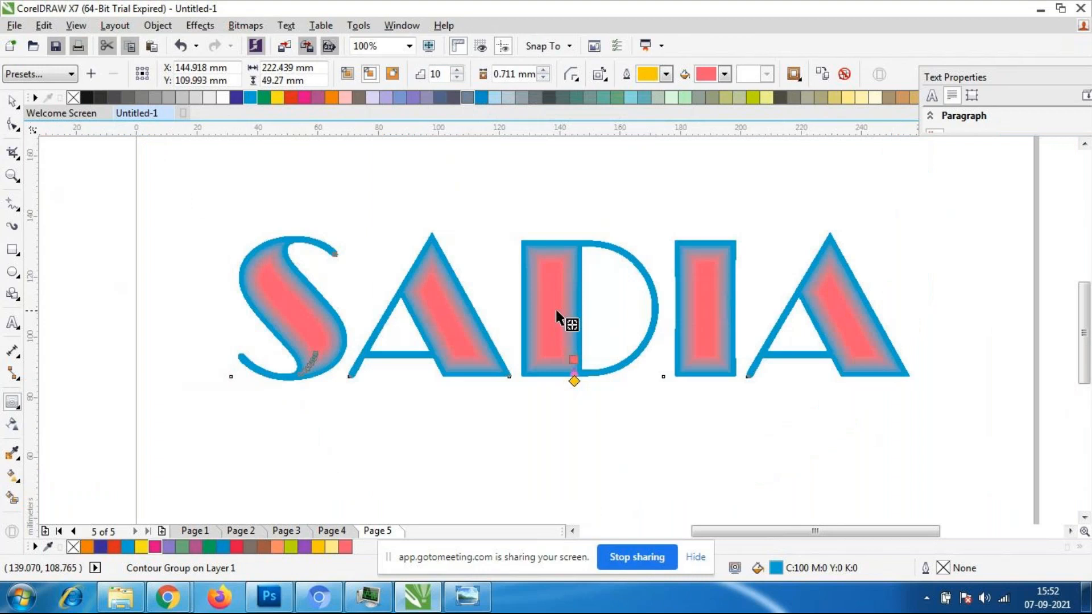
{"action": "key", "text": "space"}
{"action": "left_click", "coordinate": [200, 292]}
{"action": "scroll", "coordinate": [604, 348], "scroll_direction": "down", "scroll_amount": 2}
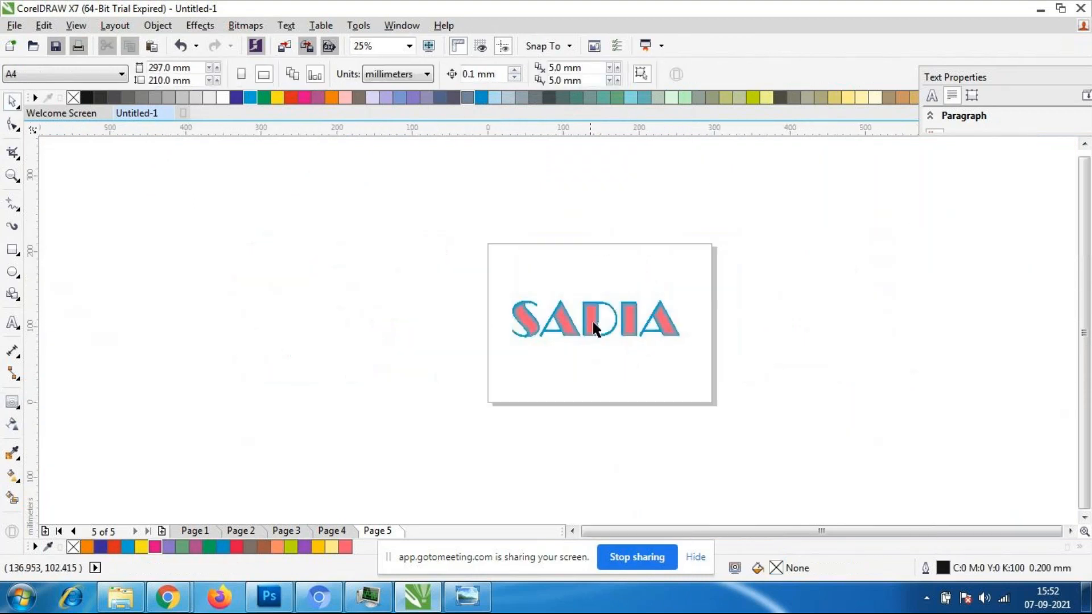
{"action": "scroll", "coordinate": [601, 341], "scroll_direction": "up", "scroll_amount": 2}
{"action": "scroll", "coordinate": [586, 335], "scroll_direction": "down", "scroll_amount": 1}
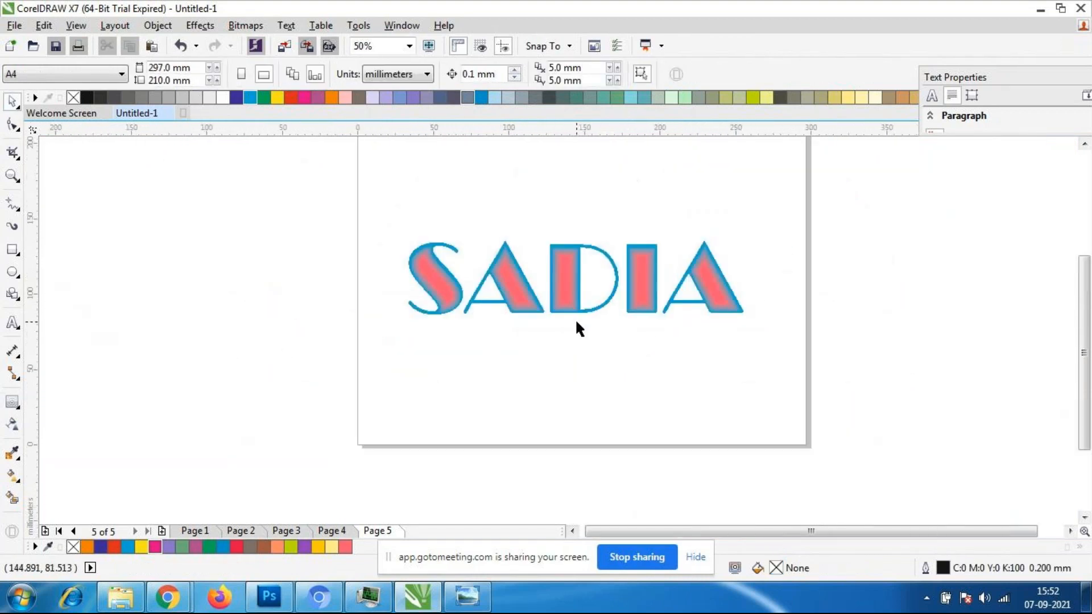
- Move the contoured name text up to the top of the page and deselect it
{"action": "left_click", "coordinate": [575, 317]}
{"action": "left_click", "coordinate": [579, 341]}
{"action": "left_click_drag", "start_coordinate": [567, 290], "coordinate": [555, 191]}
{"action": "left_click", "coordinate": [550, 263]}
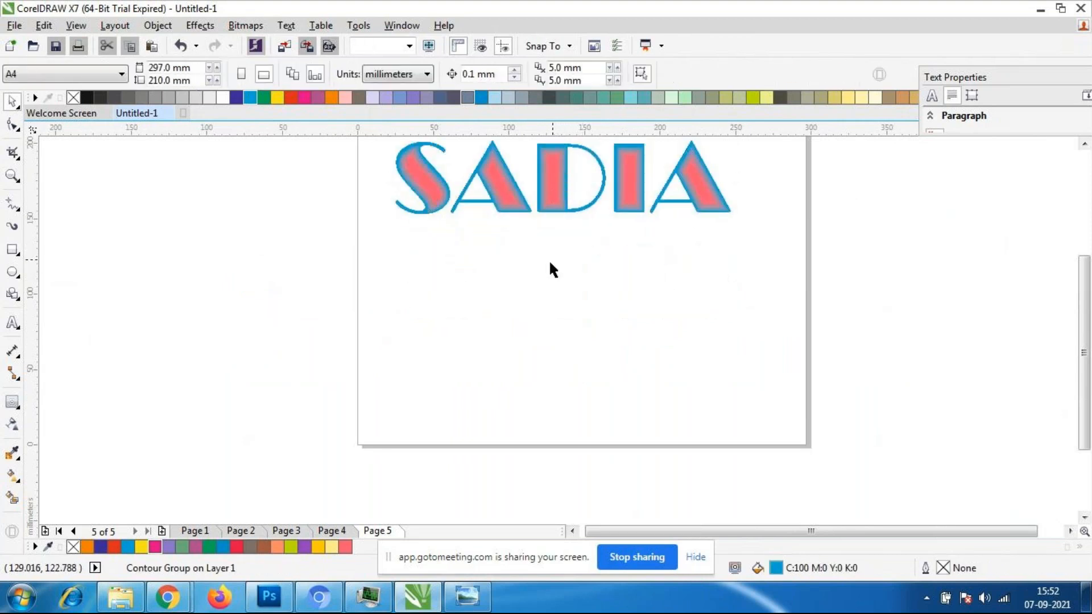
{"action": "scroll", "coordinate": [548, 260], "scroll_direction": "down", "scroll_amount": 1}
- Import the tunnel photo IMG-20200125-WA0008 and place it on the page below the name text
{"action": "left_click", "coordinate": [17, 26]}
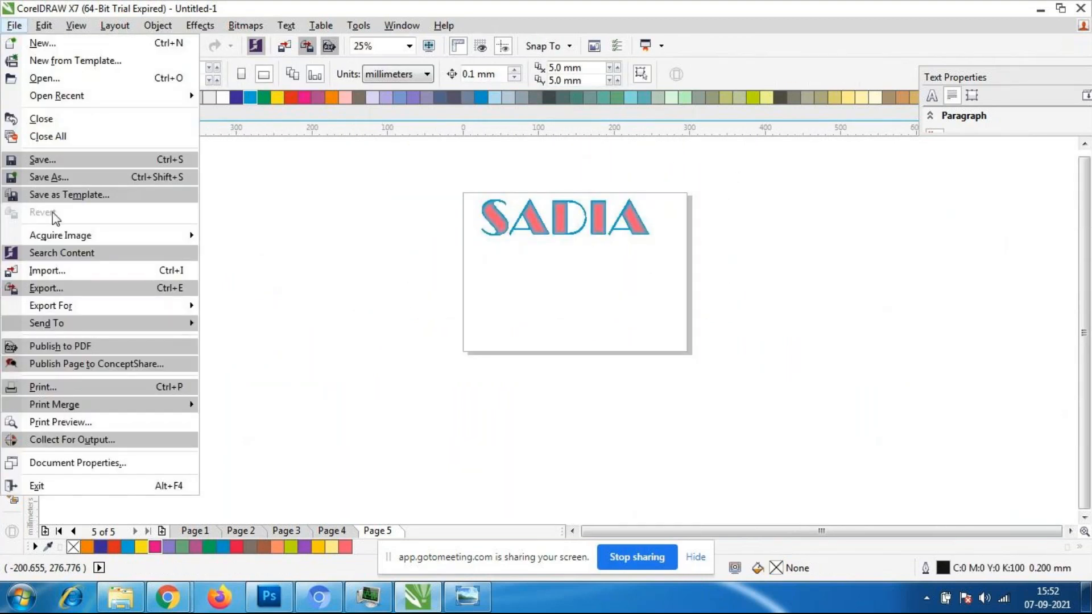
{"action": "left_click", "coordinate": [51, 271]}
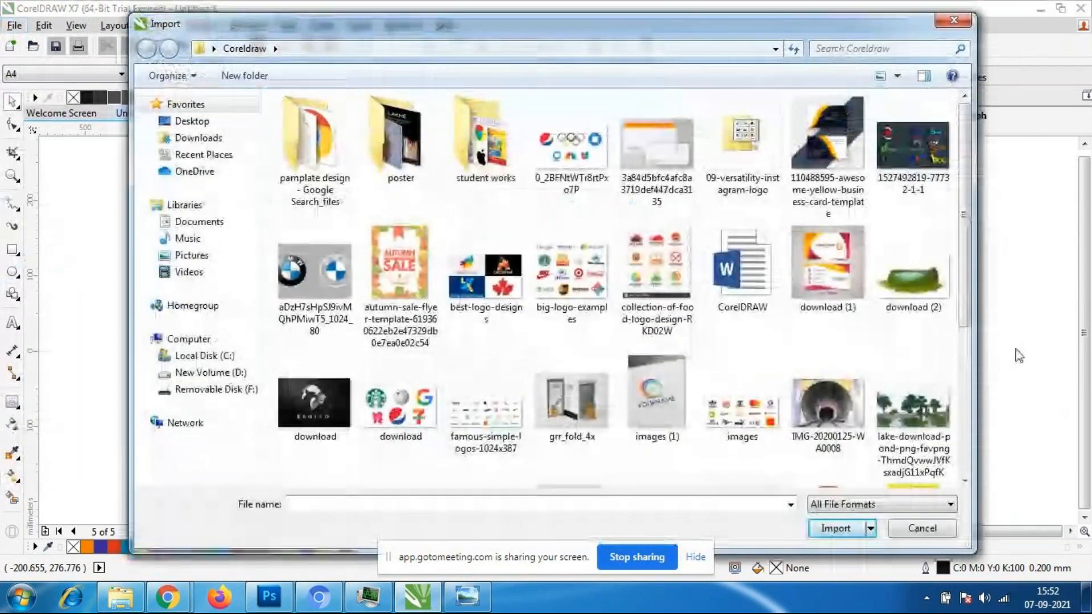
{"action": "left_click", "coordinate": [828, 404]}
{"action": "left_click", "coordinate": [838, 533]}
{"action": "left_click", "coordinate": [478, 278]}
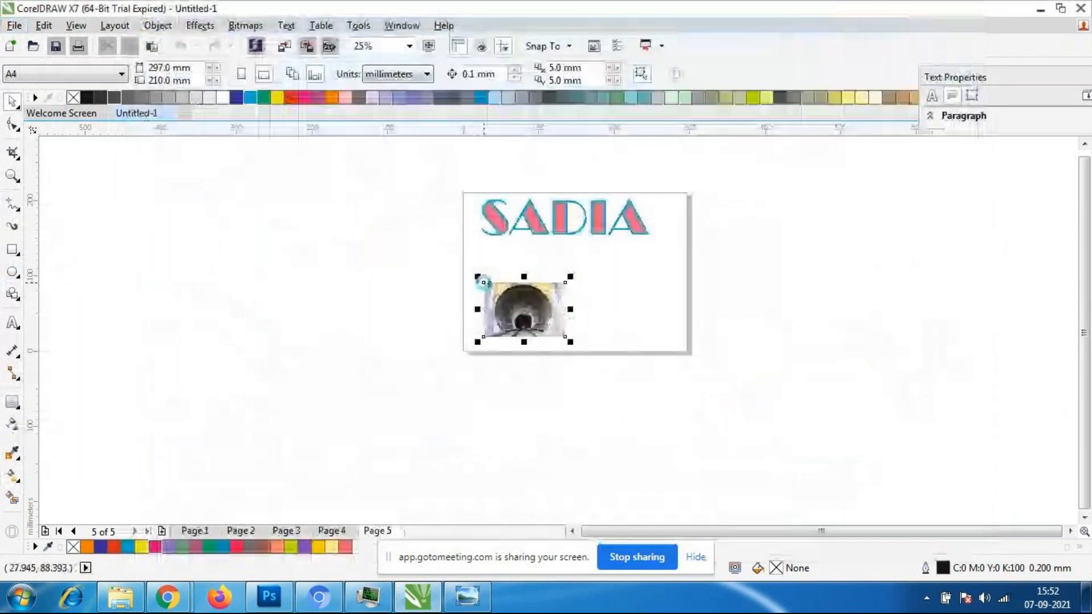
- Enlarge the tunnel photo to about 273 by 182 mm and shift it slightly up and left
{"action": "left_click_drag", "start_coordinate": [570, 342], "coordinate": [690, 420]}
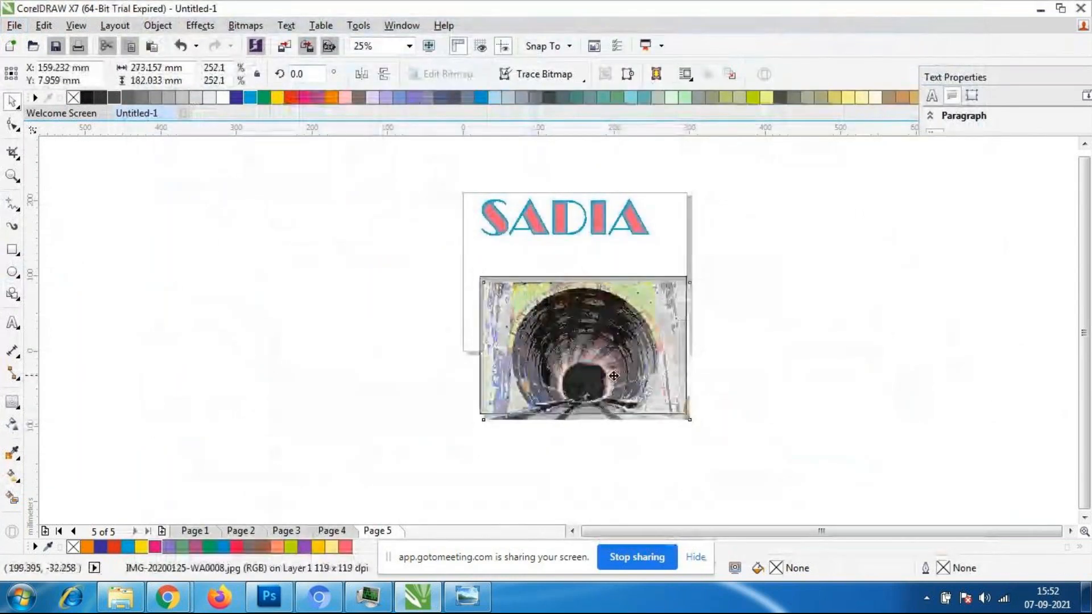
{"action": "left_click_drag", "start_coordinate": [614, 375], "coordinate": [606, 365]}
{"action": "left_click", "coordinate": [684, 401]}
{"action": "left_click", "coordinate": [637, 373]}
- Try the Contour tool on the tunnel photo and delete the photo from the page
{"action": "left_click", "coordinate": [12, 401]}
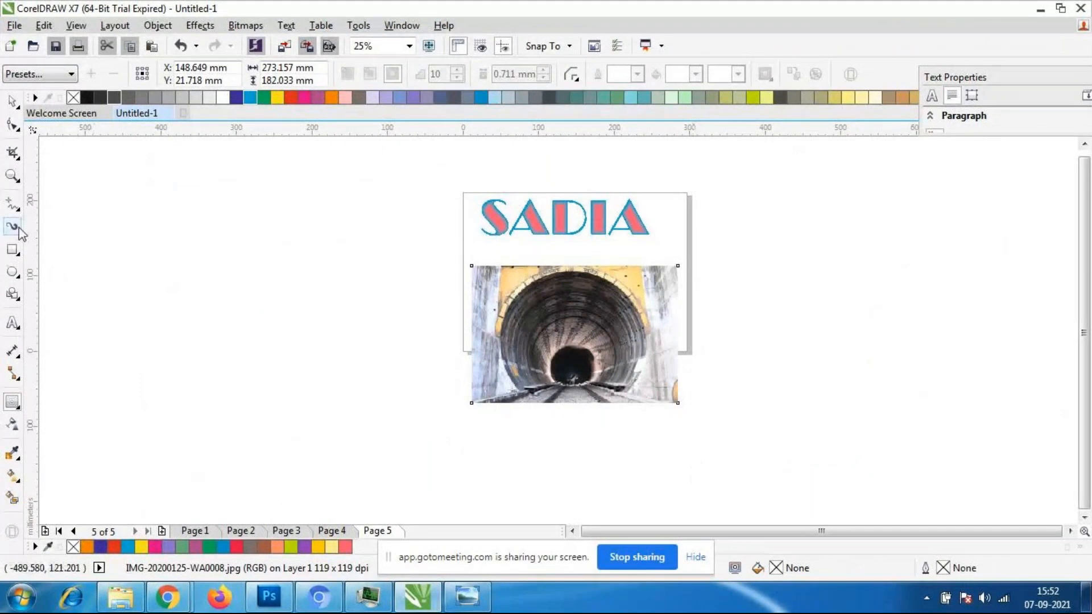
{"action": "left_click", "coordinate": [12, 101]}
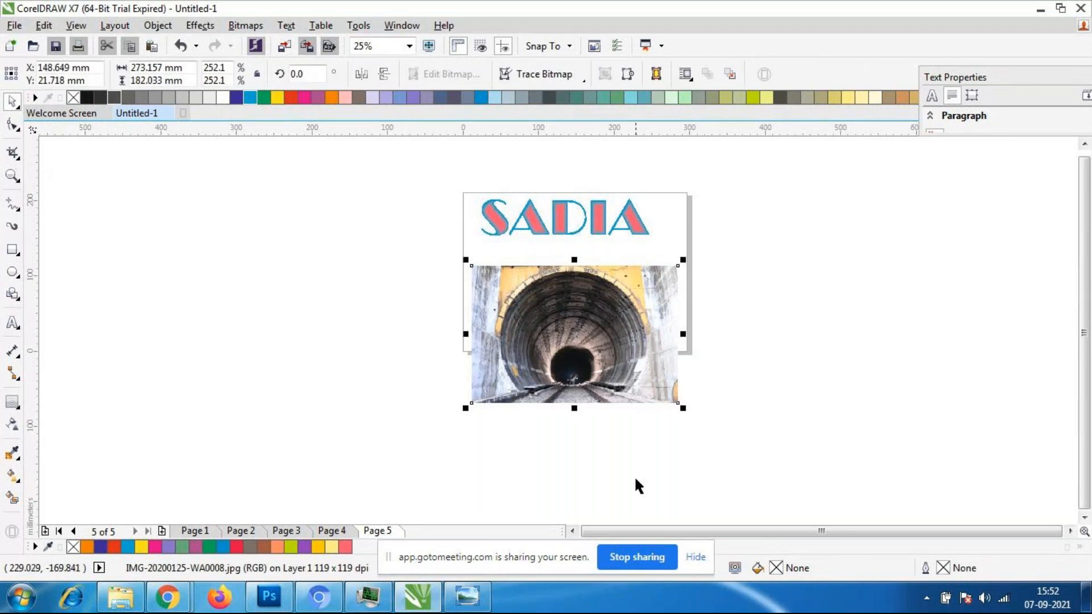
{"action": "key", "text": "Delete"}
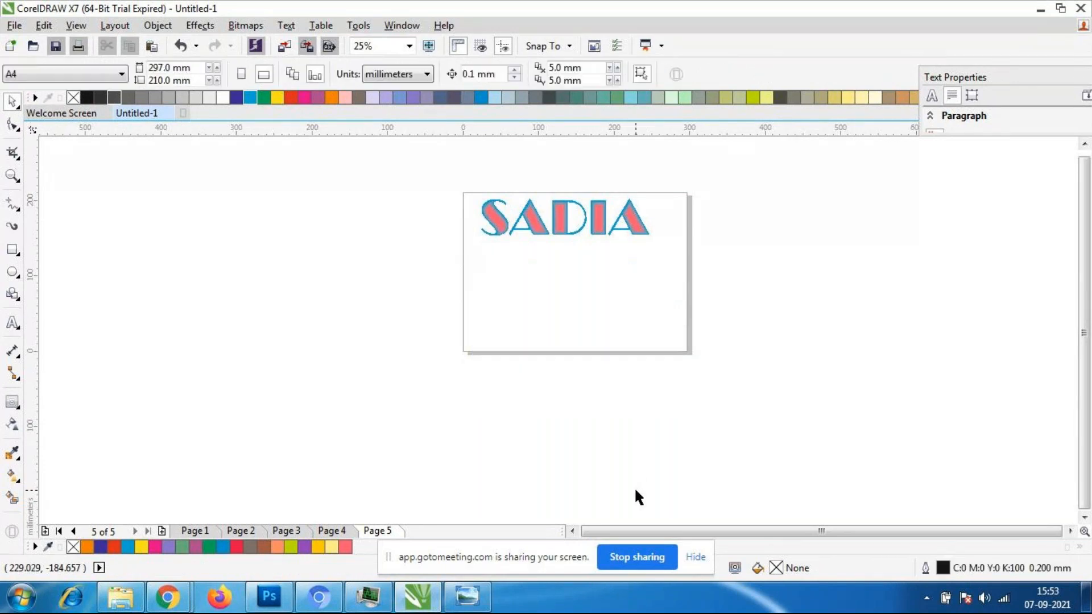
- Reposition the contoured name text slightly lower, in the upper middle of the page
{"action": "left_click", "coordinate": [560, 207]}
{"action": "left_click_drag", "start_coordinate": [559, 207], "coordinate": [563, 233]}
{"action": "left_click_drag", "start_coordinate": [658, 266], "coordinate": [671, 297]}
{"action": "left_click_drag", "start_coordinate": [558, 238], "coordinate": [549, 253]}
{"action": "left_click", "coordinate": [592, 314]}
{"action": "scroll", "coordinate": [539, 267], "scroll_direction": "up", "scroll_amount": 2}
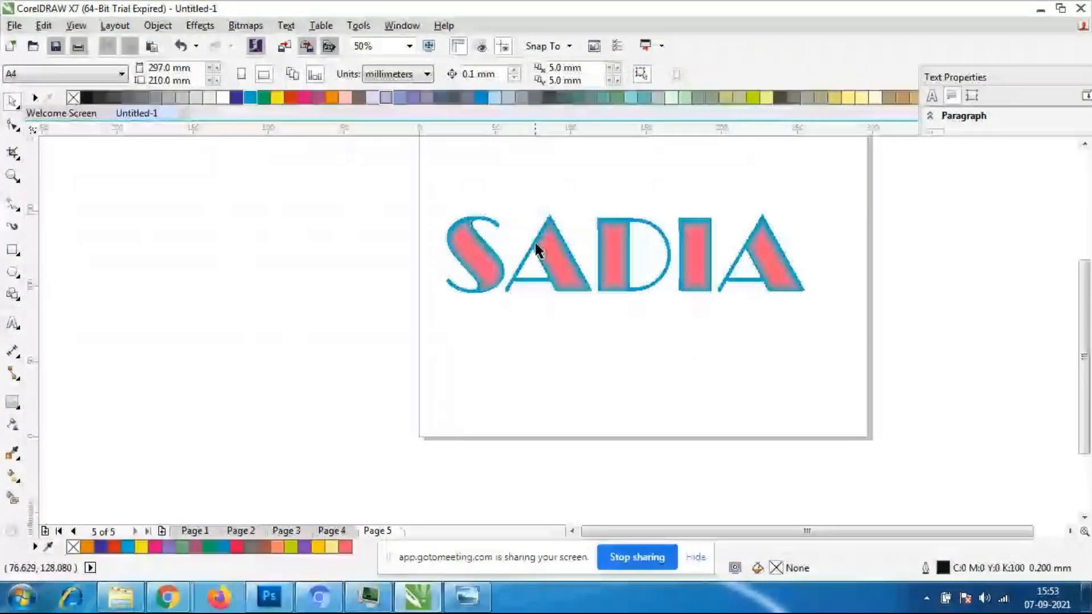
{"action": "left_click_drag", "start_coordinate": [535, 245], "coordinate": [547, 253]}
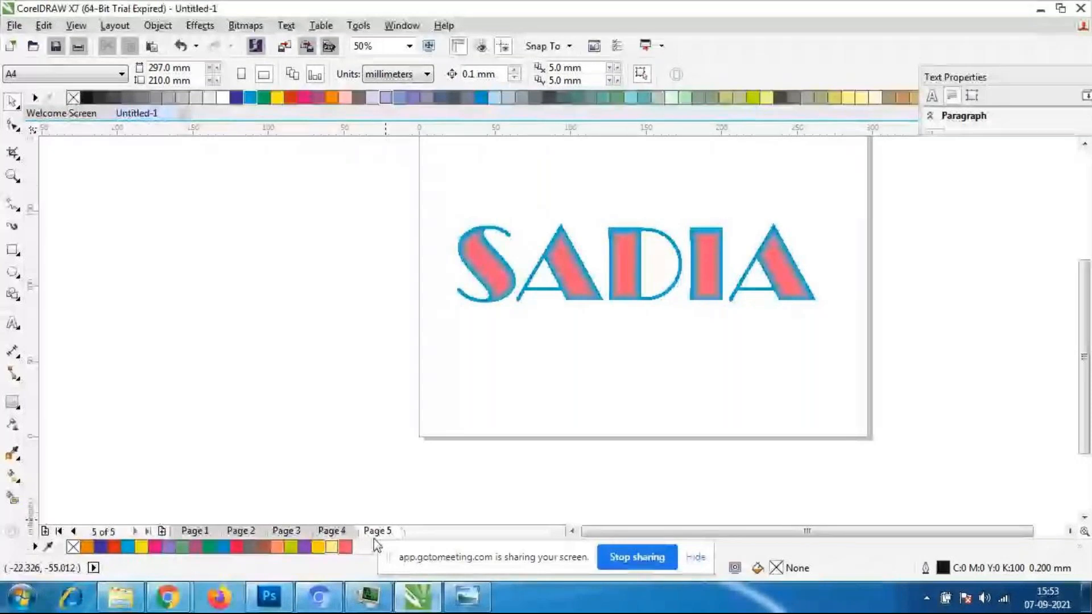
- Add Page 6 after Page 5 and set the new page to landscape orientation
{"action": "key", "text": "Page_Down"}
{"action": "left_click", "coordinate": [382, 533]}
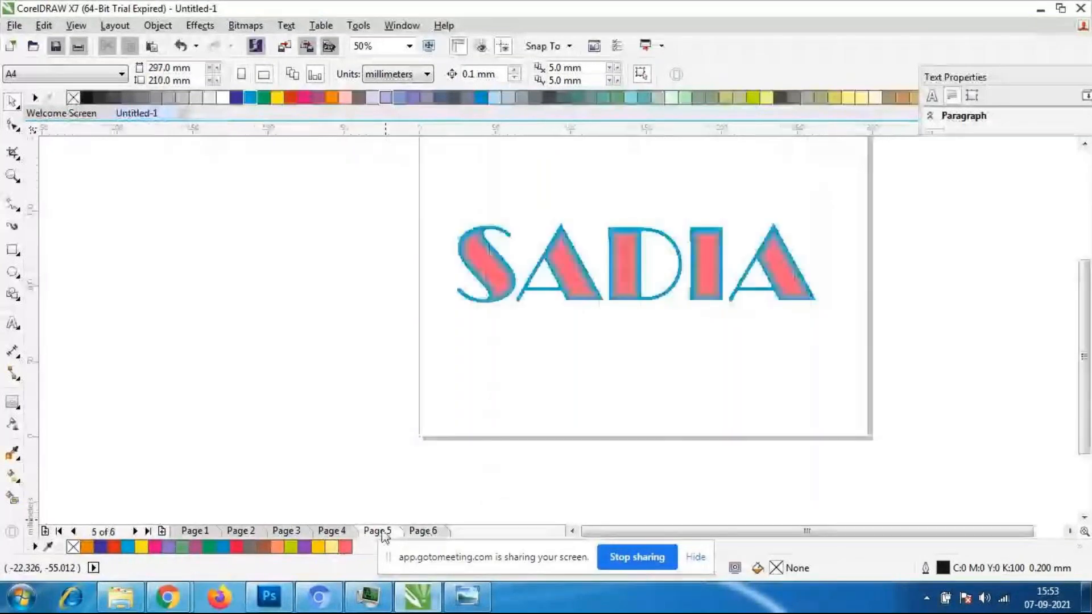
{"action": "left_click", "coordinate": [422, 530]}
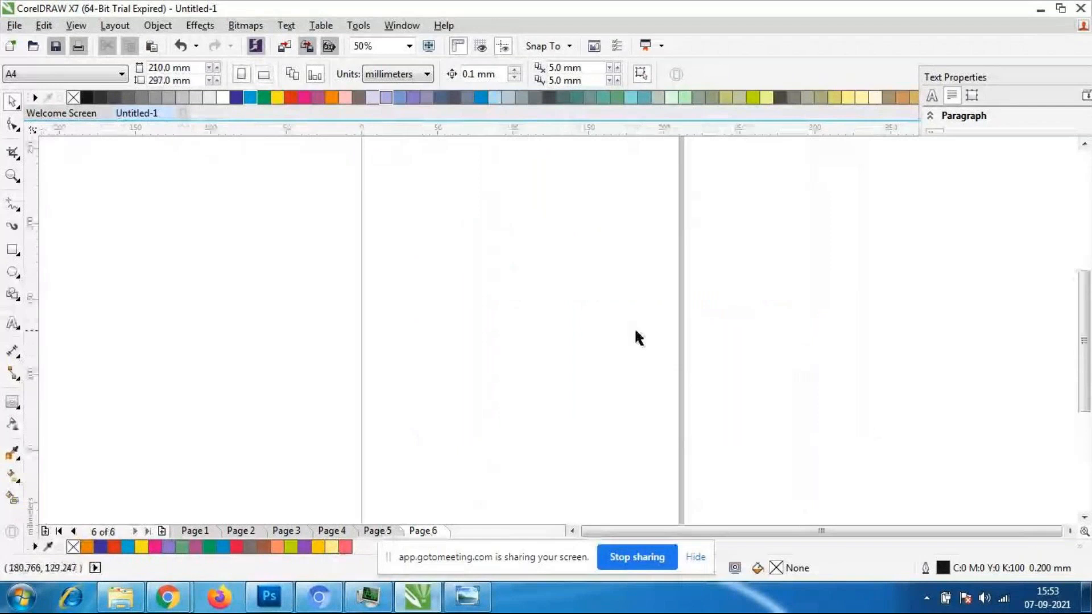
{"action": "left_click", "coordinate": [264, 74]}
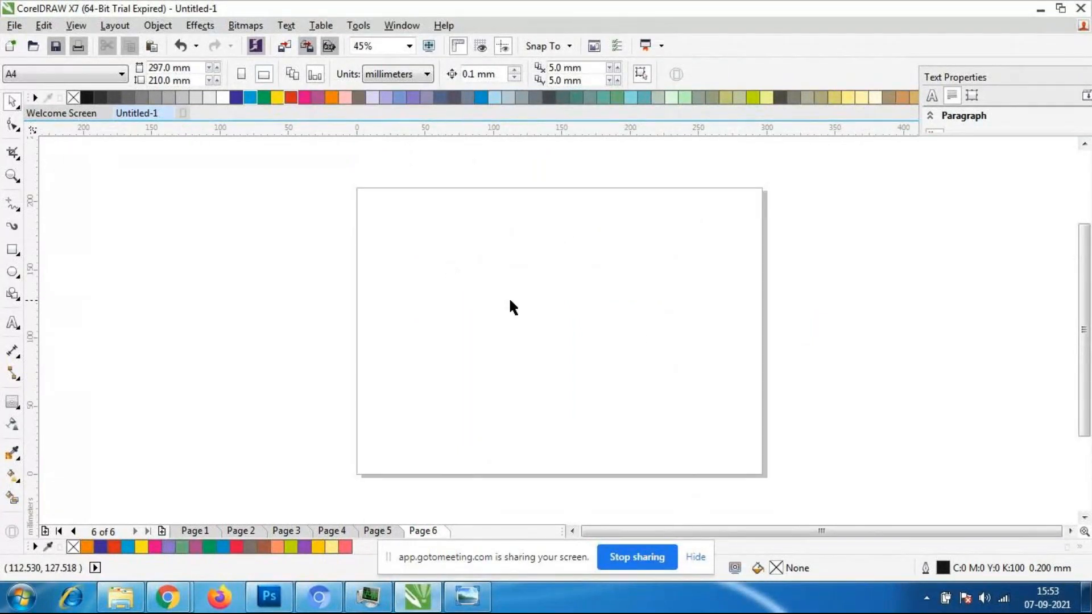
- Draw one rectangle in the page's upper left and another about 91 by 66 mm in its lower right
{"action": "left_click", "coordinate": [11, 405]}
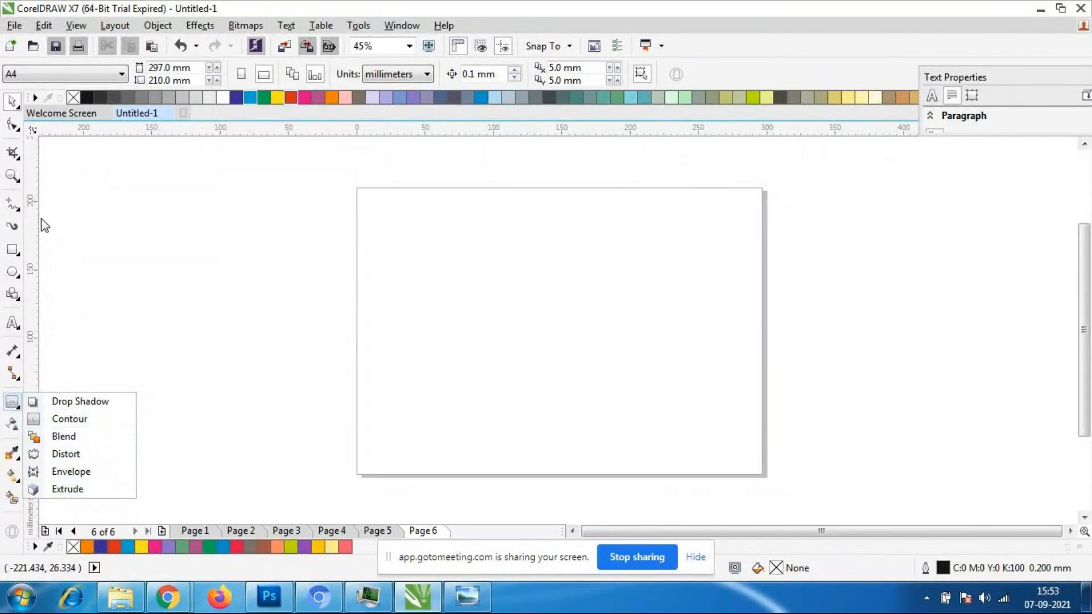
{"action": "left_click", "coordinate": [12, 105]}
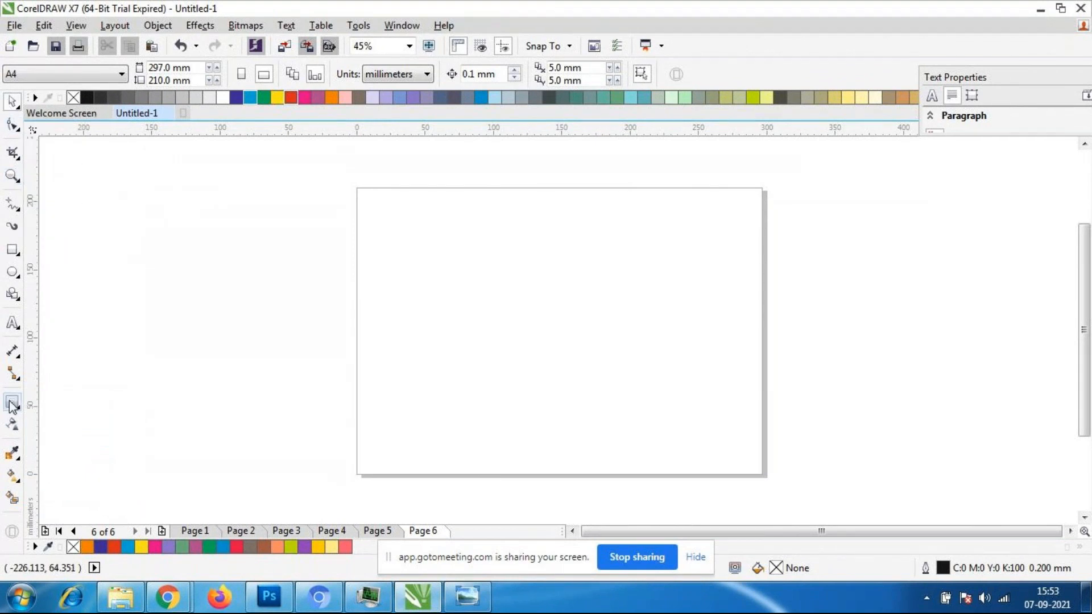
{"action": "left_click", "coordinate": [17, 255]}
{"action": "left_click_drag", "start_coordinate": [377, 201], "coordinate": [487, 288]}
{"action": "left_click_drag", "start_coordinate": [585, 341], "coordinate": [710, 431]}
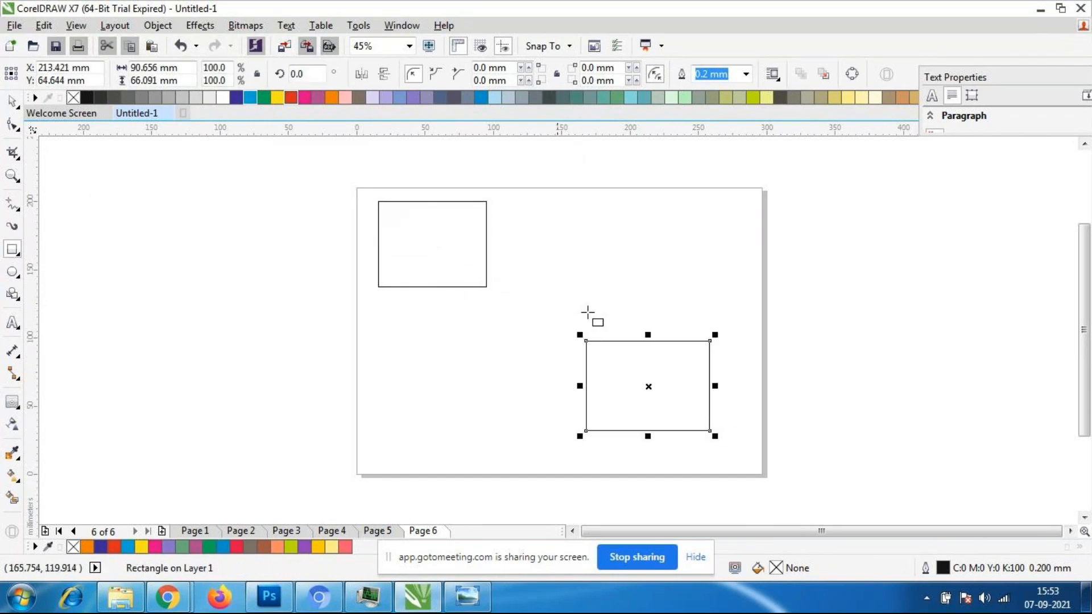
- Fill the lower-right rectangle with green and the upper-left rectangle with purple
{"action": "left_click", "coordinate": [266, 101]}
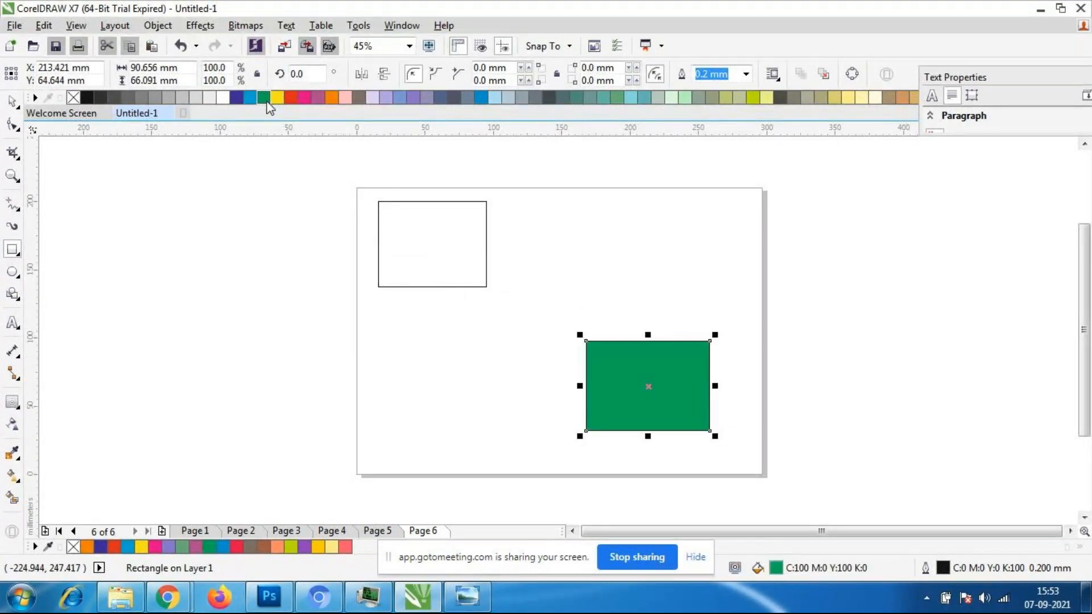
{"action": "left_click", "coordinate": [12, 102]}
{"action": "left_click", "coordinate": [474, 247]}
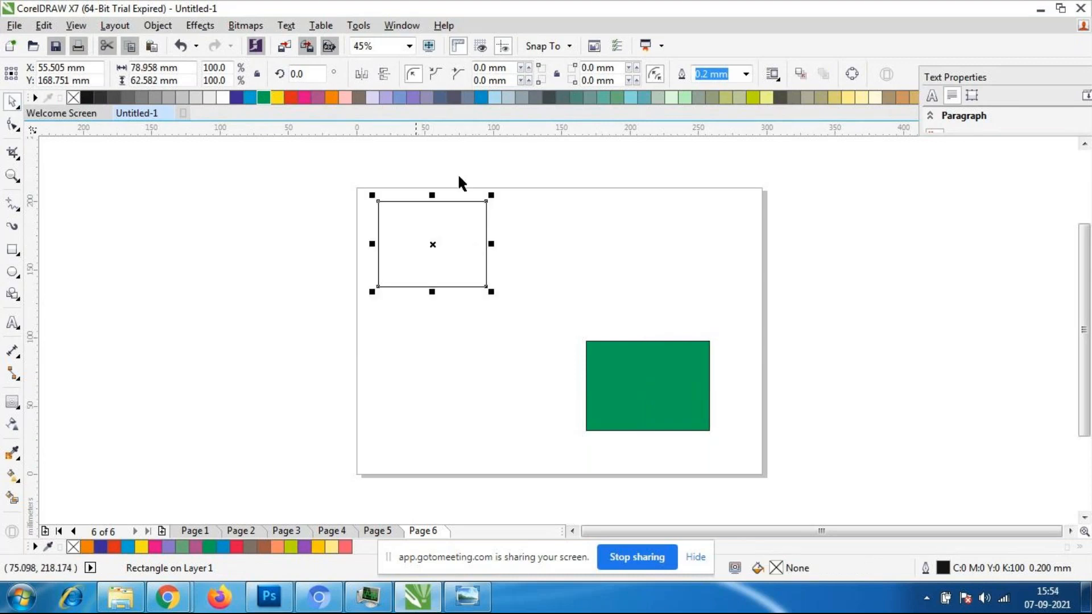
{"action": "left_click", "coordinate": [414, 98]}
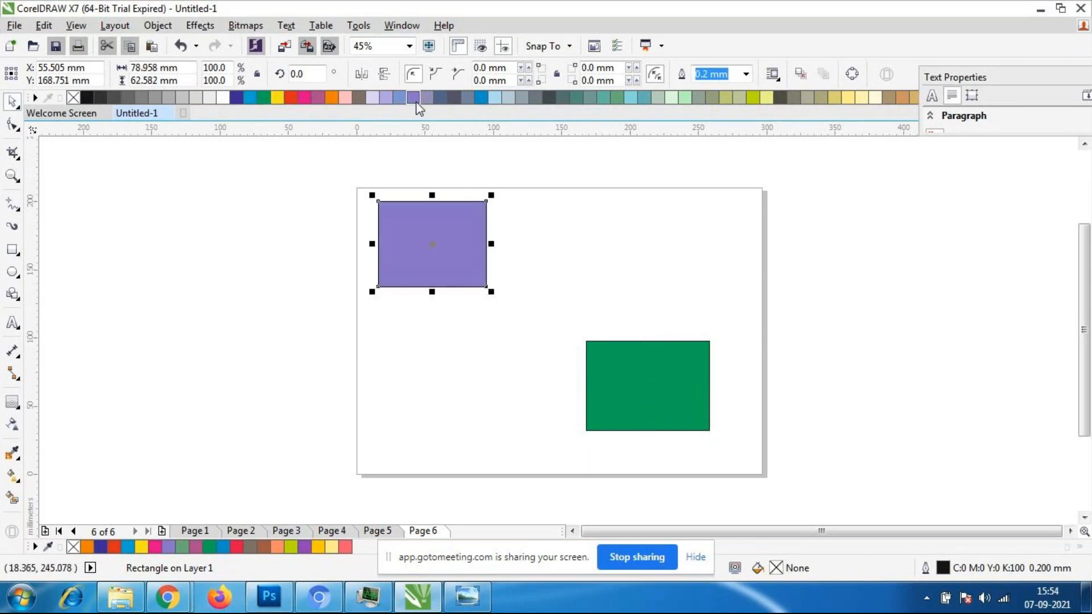
{"action": "left_click", "coordinate": [530, 401]}
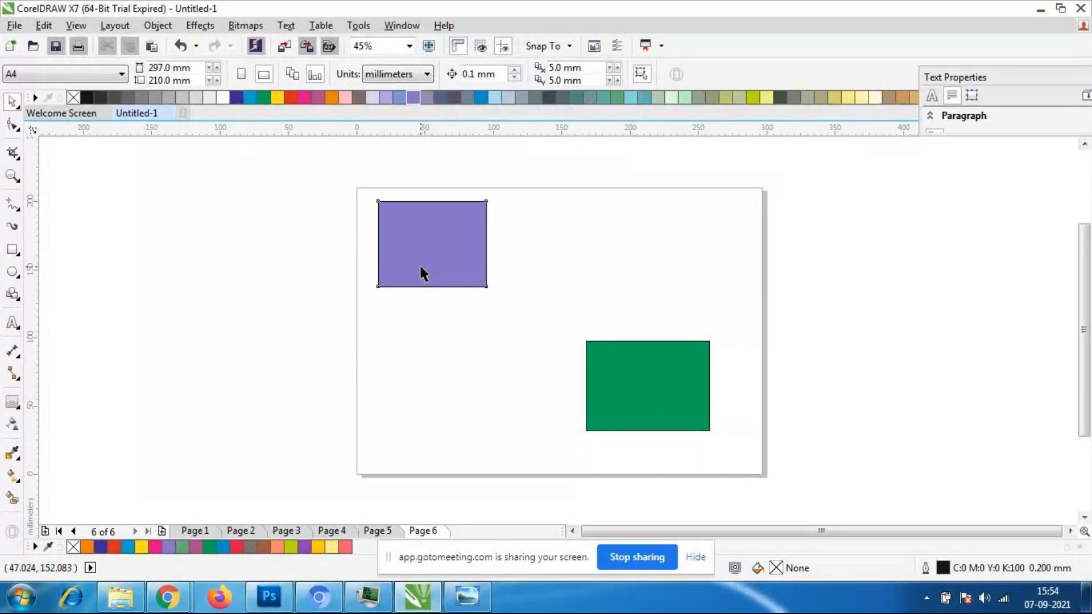
- Blend the purple rectangle into the green rectangle with 20 intermediate steps
{"action": "left_click", "coordinate": [13, 402]}
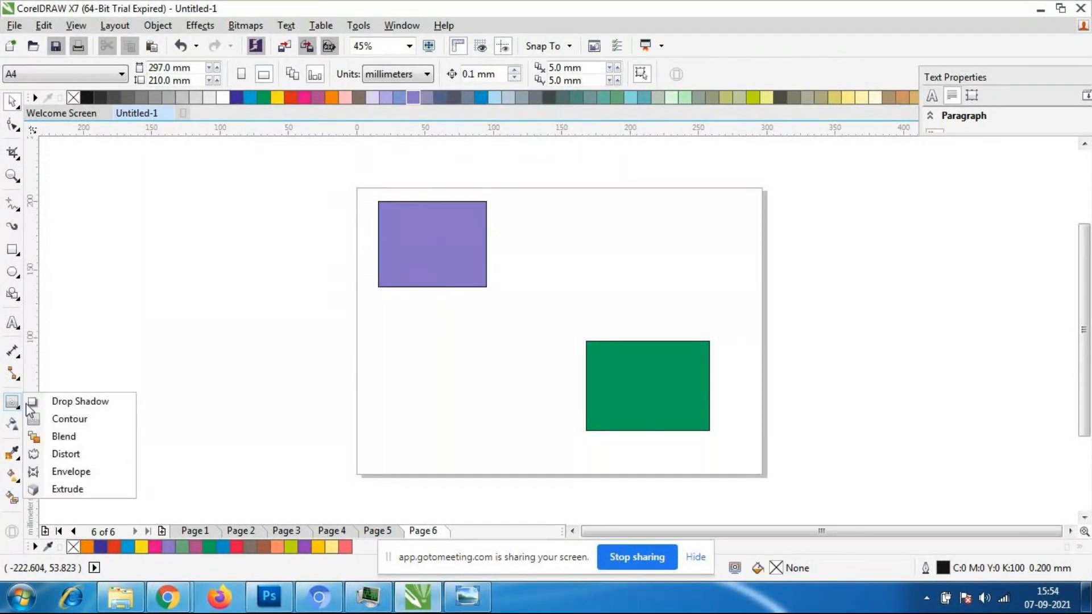
{"action": "left_click", "coordinate": [91, 437]}
{"action": "left_click_drag", "start_coordinate": [430, 243], "coordinate": [610, 367]}
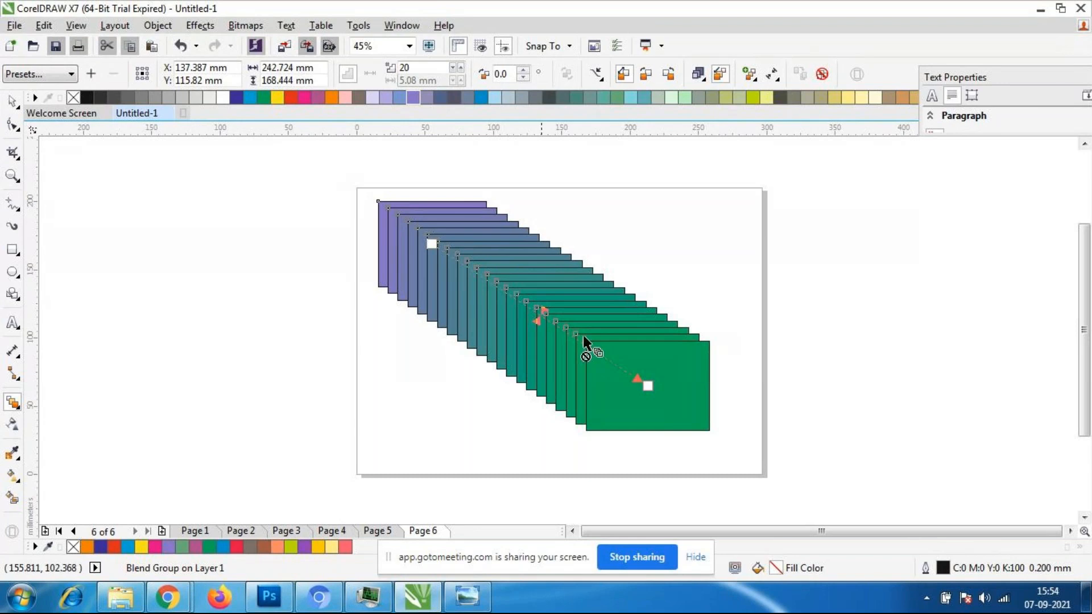
{"action": "scroll", "coordinate": [518, 325], "scroll_direction": "up", "scroll_amount": 2}
{"action": "scroll", "coordinate": [517, 322], "scroll_direction": "down", "scroll_amount": 2}
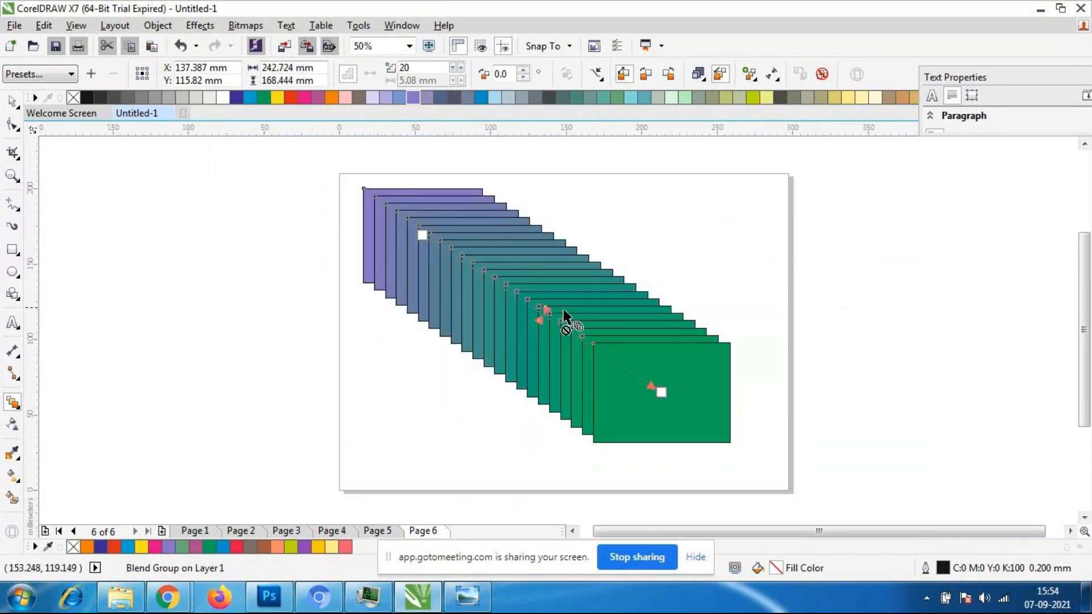
- Try shifting the rectangle blend's object and color acceleration toward each end, and delete the blend group from the page
{"action": "mouse_move", "coordinate": [543, 317]}
{"action": "left_mouse_down"}
{"action": "mouse_move", "coordinate": [447, 257]}
{"action": "mouse_move", "coordinate": [624, 366]}
{"action": "left_mouse_up"}
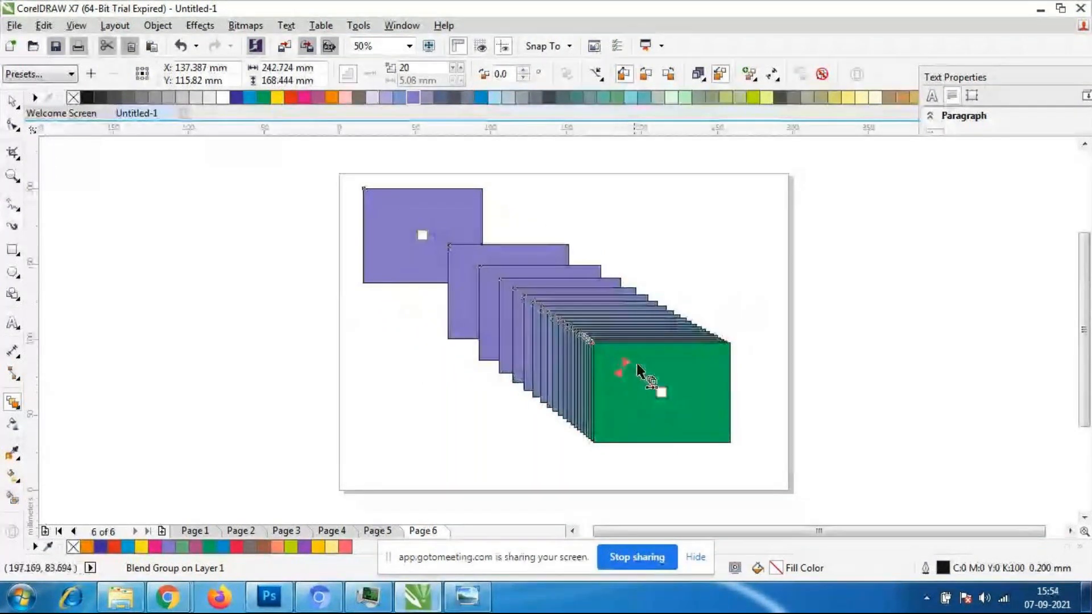
{"action": "left_click_drag", "start_coordinate": [624, 364], "coordinate": [481, 279]}
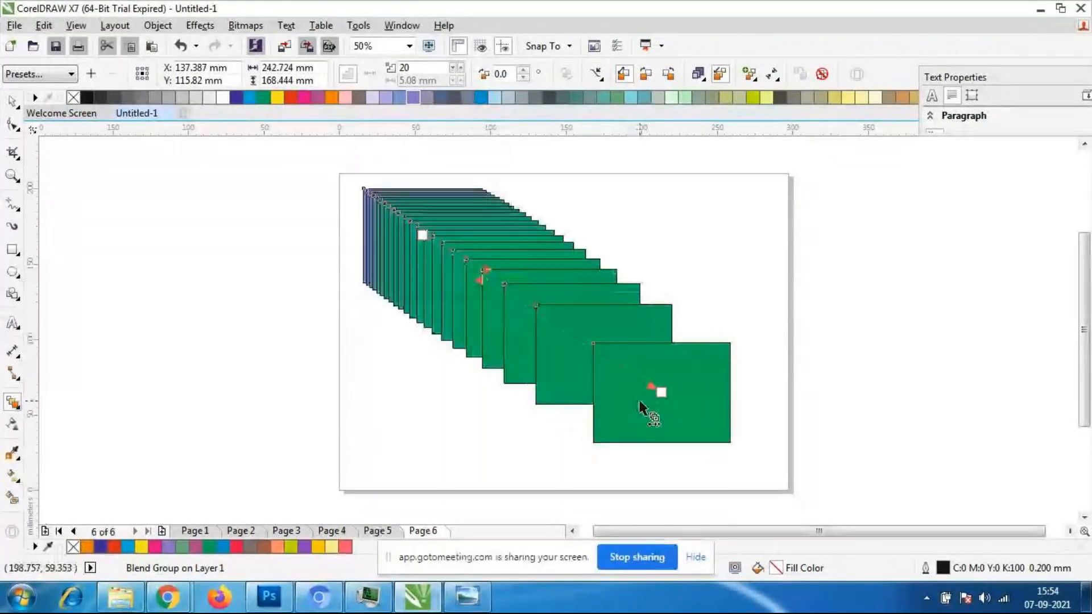
{"action": "key", "text": "ctrl+z"}
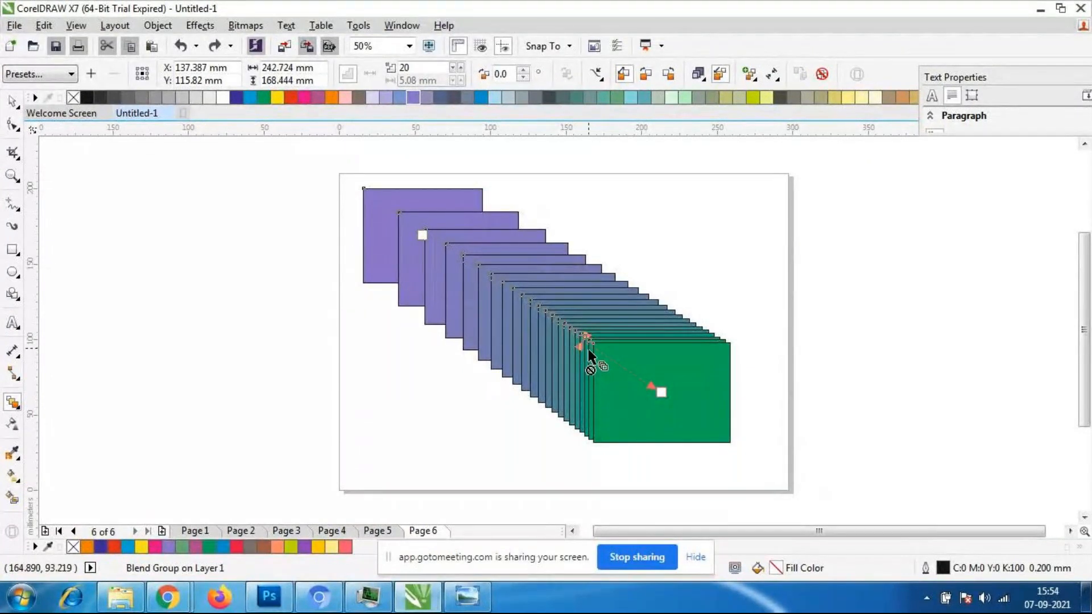
{"action": "mouse_move", "coordinate": [580, 345]}
{"action": "left_mouse_down"}
{"action": "mouse_move", "coordinate": [466, 272]}
{"action": "mouse_move", "coordinate": [530, 321]}
{"action": "left_mouse_up"}
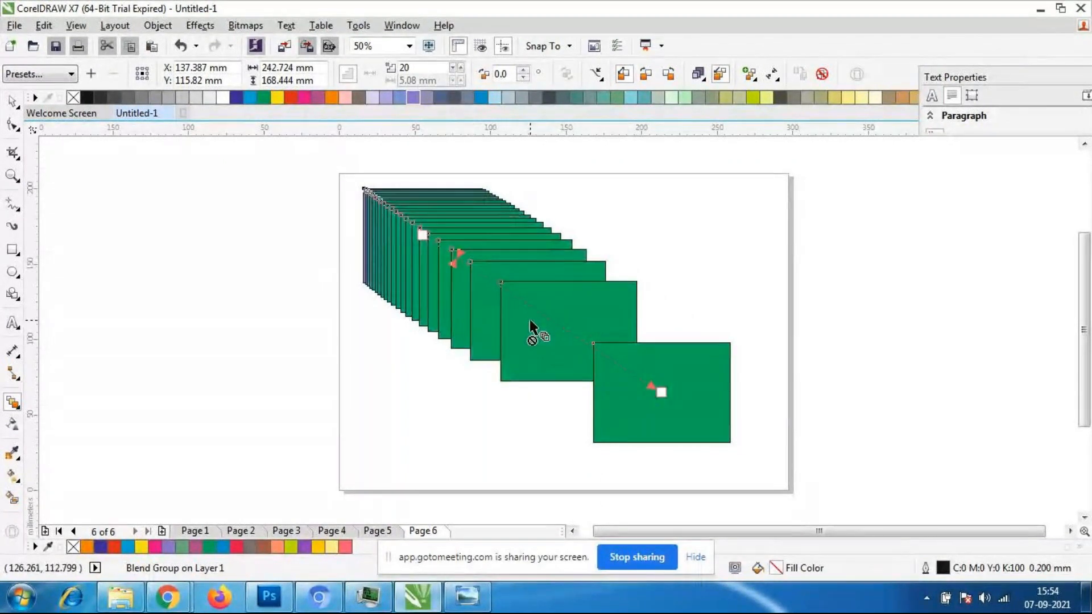
{"action": "left_click", "coordinate": [12, 101]}
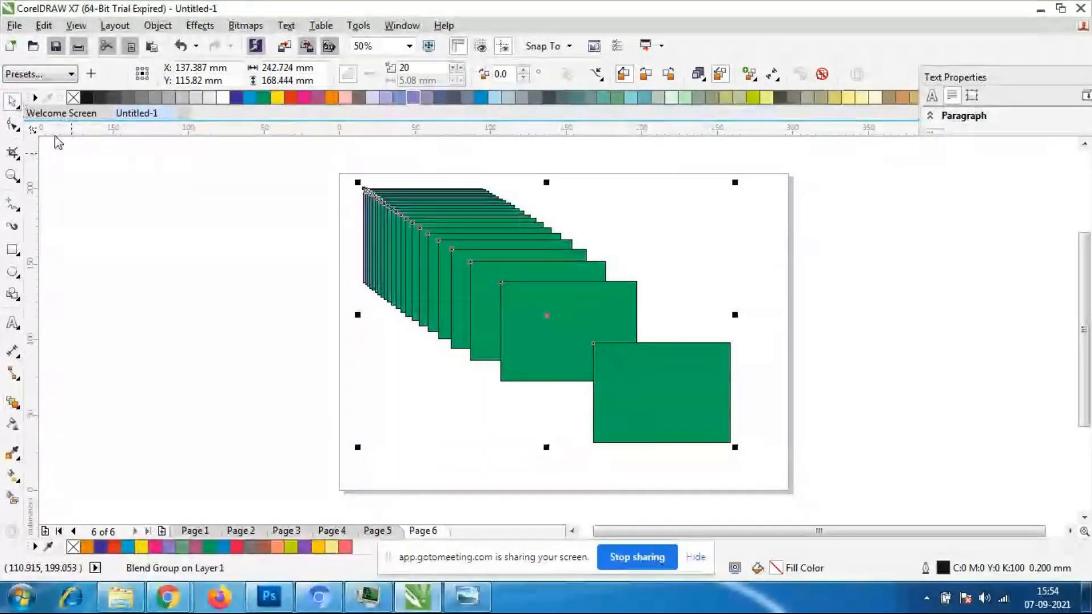
{"action": "key", "text": "Delete"}
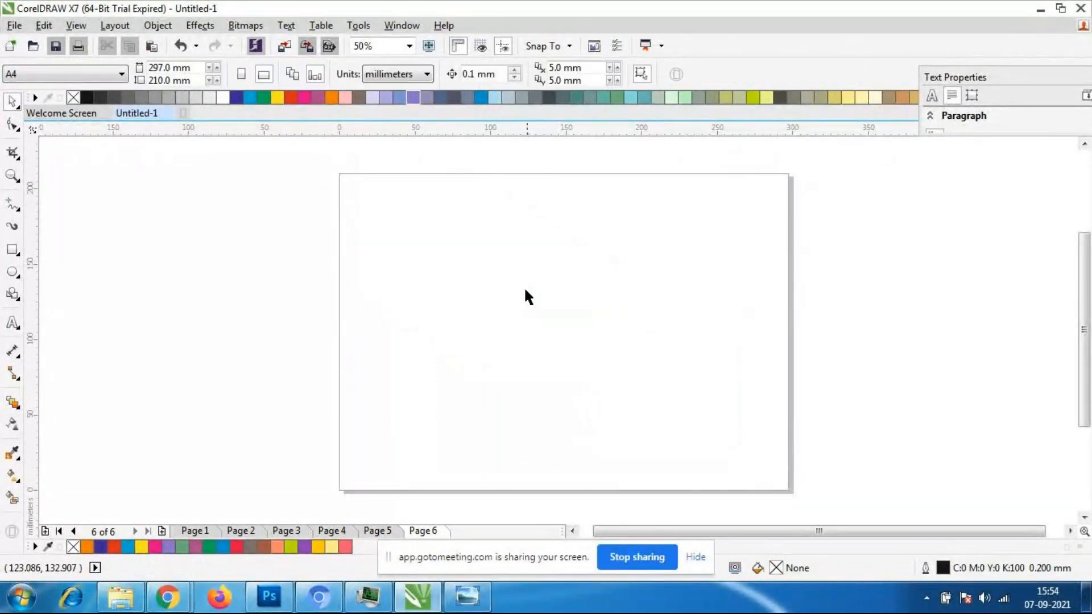
- Draw a nine-point complex star about 117 by 102 mm in the page's upper left and a five-point star about 76 by 67 mm in its lower right
{"action": "left_click", "coordinate": [14, 291]}
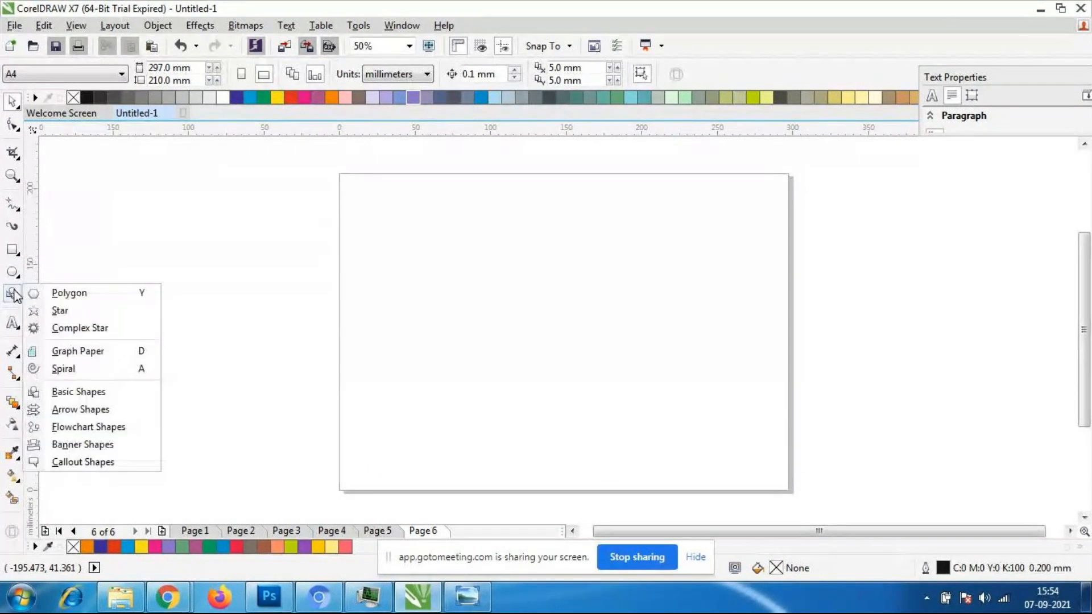
{"action": "left_click", "coordinate": [87, 328]}
{"action": "left_click_drag", "start_coordinate": [337, 172], "coordinate": [524, 338]}
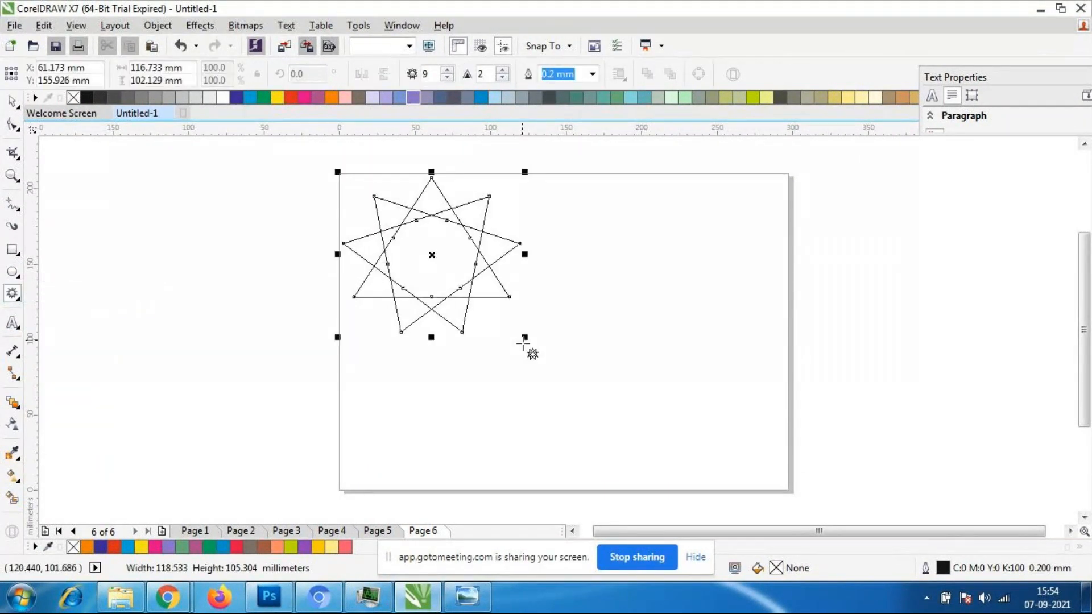
{"action": "left_click", "coordinate": [13, 296]}
{"action": "left_click", "coordinate": [40, 310]}
{"action": "left_click_drag", "start_coordinate": [665, 337], "coordinate": [790, 455]}
- Fill the complex star with magenta and the five-point star with pale yellow
{"action": "left_click", "coordinate": [12, 100]}
{"action": "left_click", "coordinate": [376, 272]}
{"action": "left_click", "coordinate": [402, 281]}
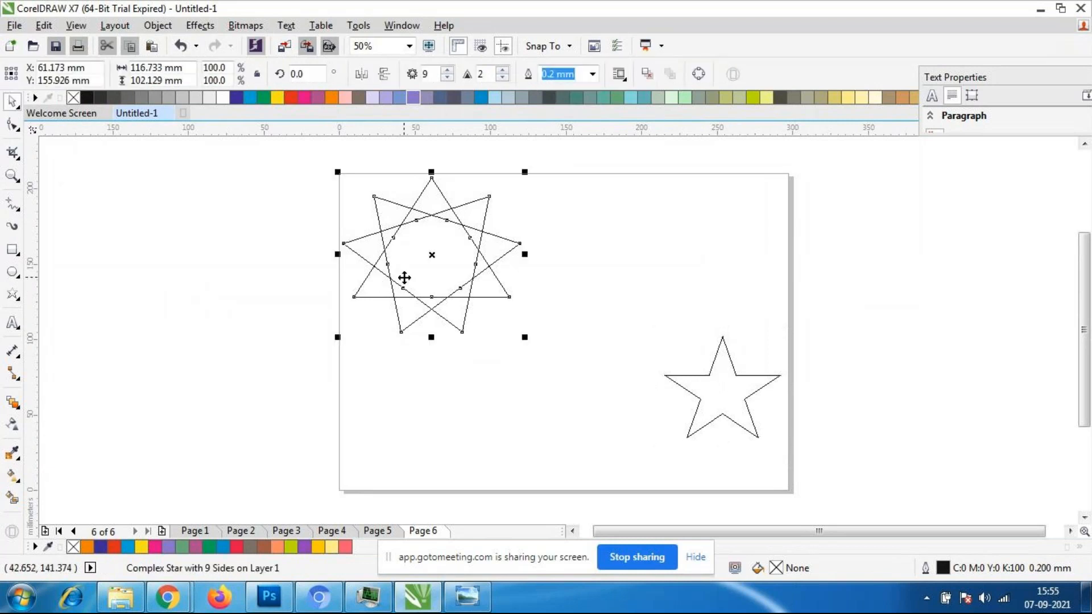
{"action": "left_click", "coordinate": [305, 102]}
{"action": "left_click", "coordinate": [733, 415]}
{"action": "left_click", "coordinate": [732, 409]}
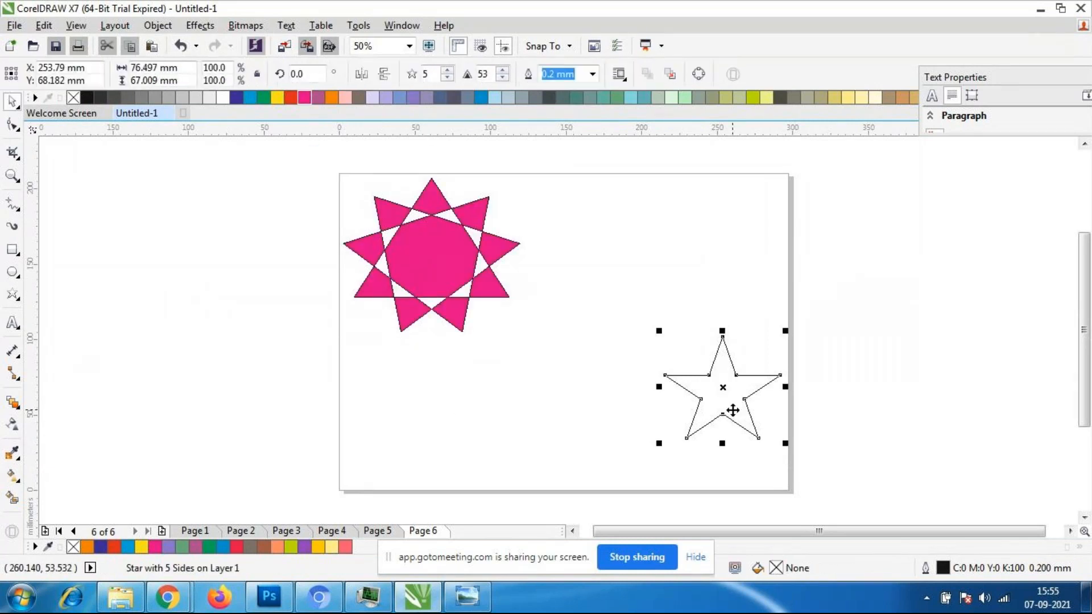
{"action": "left_click", "coordinate": [767, 97]}
{"action": "left_click", "coordinate": [610, 409]}
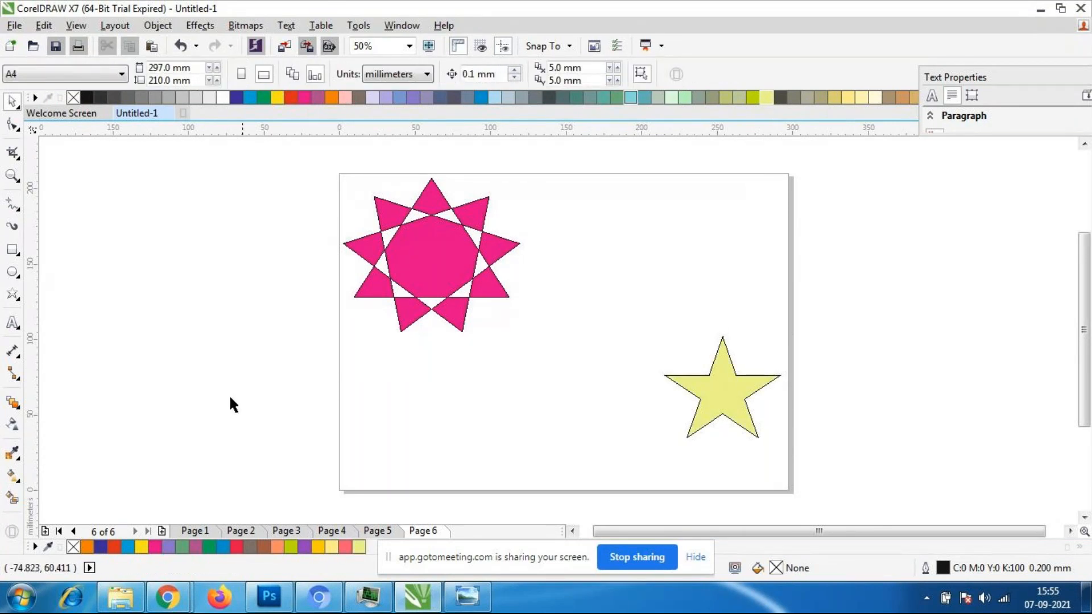
- Blend the magenta complex star into the pale yellow star with 20 intermediate steps
{"action": "left_click", "coordinate": [8, 405]}
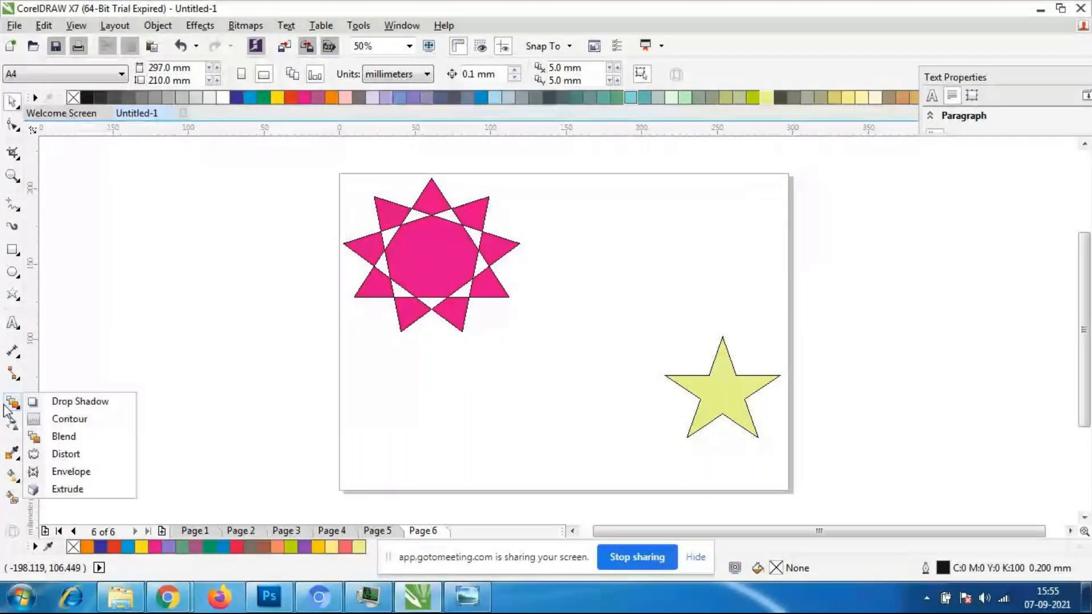
{"action": "left_click", "coordinate": [88, 438]}
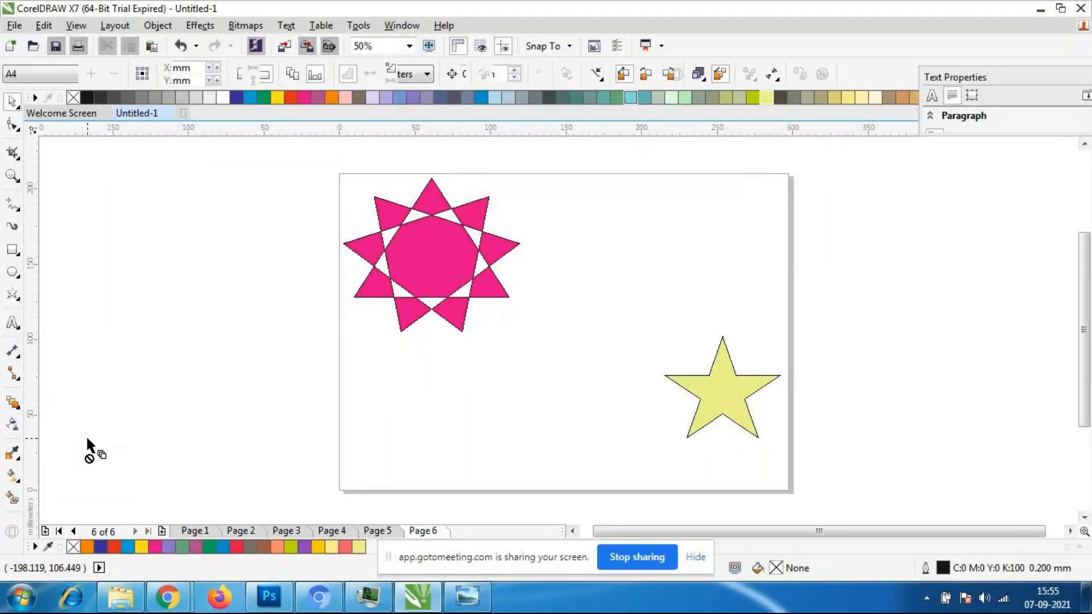
{"action": "left_click_drag", "start_coordinate": [411, 255], "coordinate": [698, 390]}
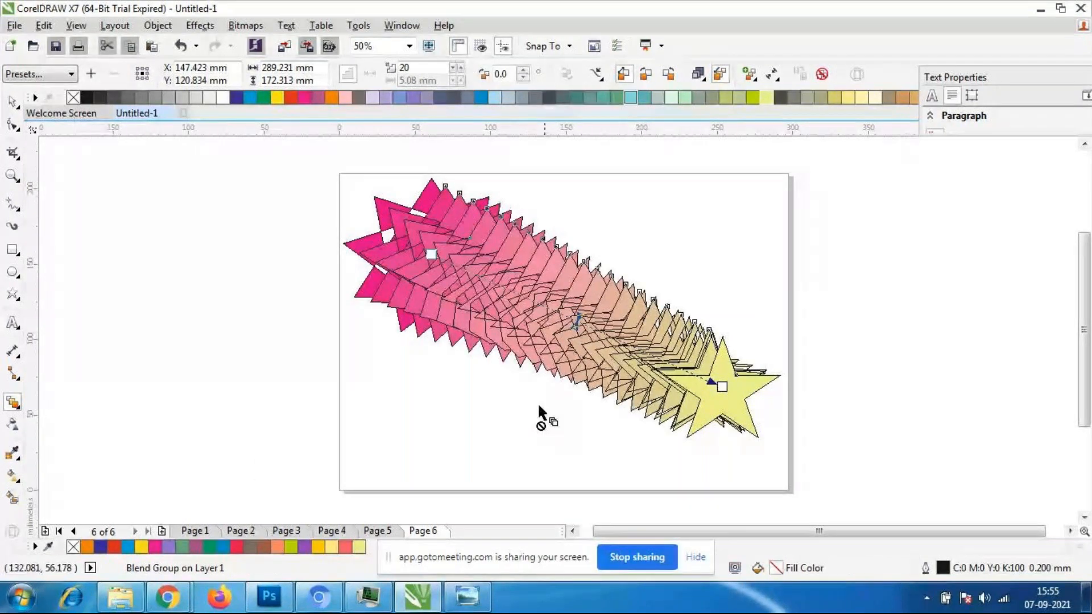
- Undo the star blend, try it from the yellow star instead, undo that and blend from the magenta star again
{"action": "key", "text": "ctrl+z"}
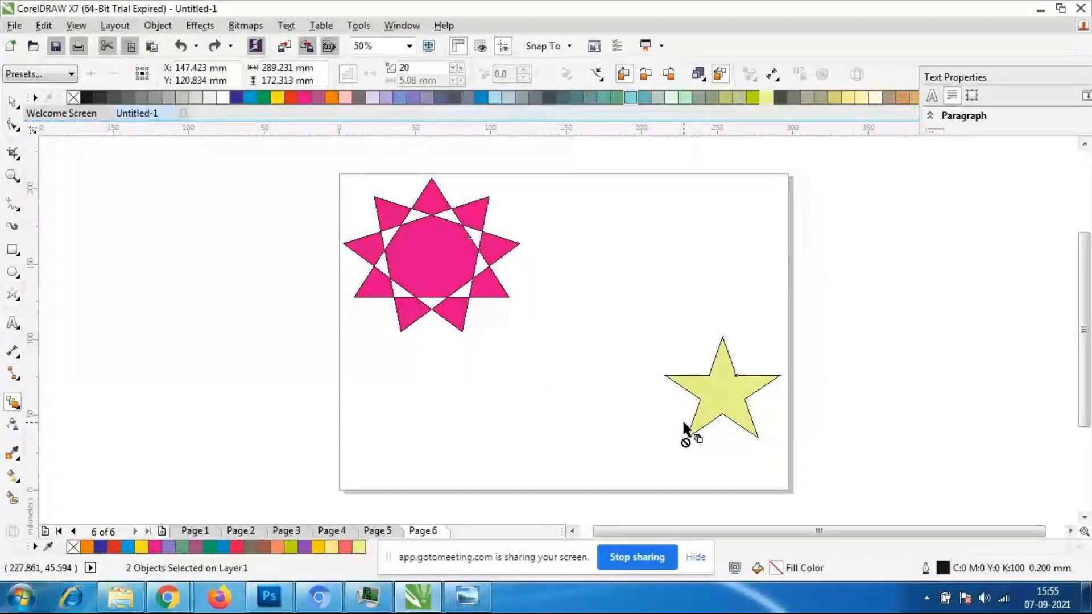
{"action": "left_click_drag", "start_coordinate": [722, 388], "coordinate": [431, 254]}
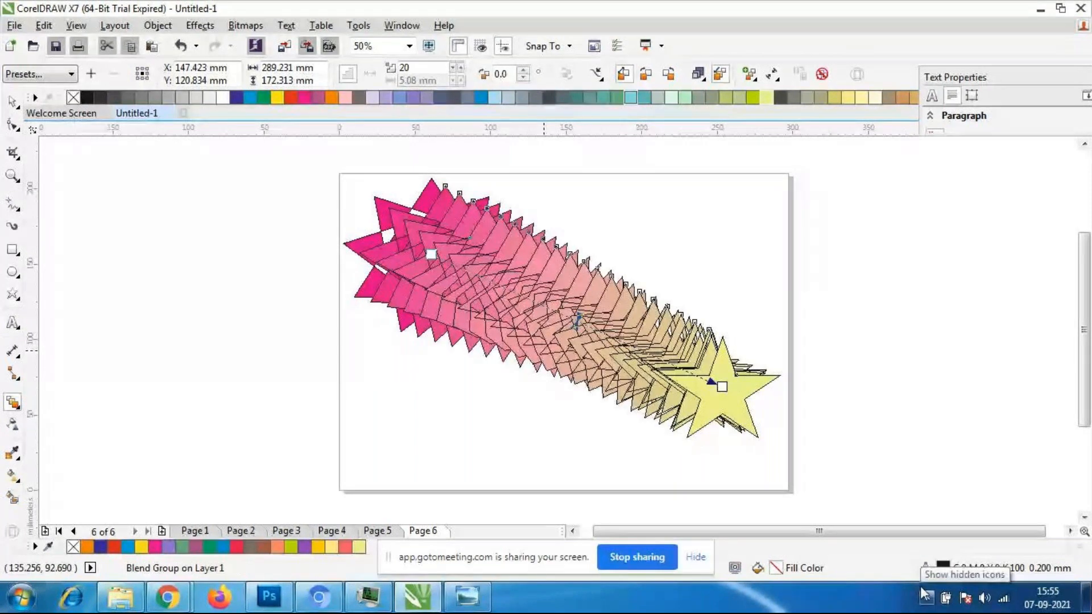
{"action": "key", "text": "ctrl+z"}
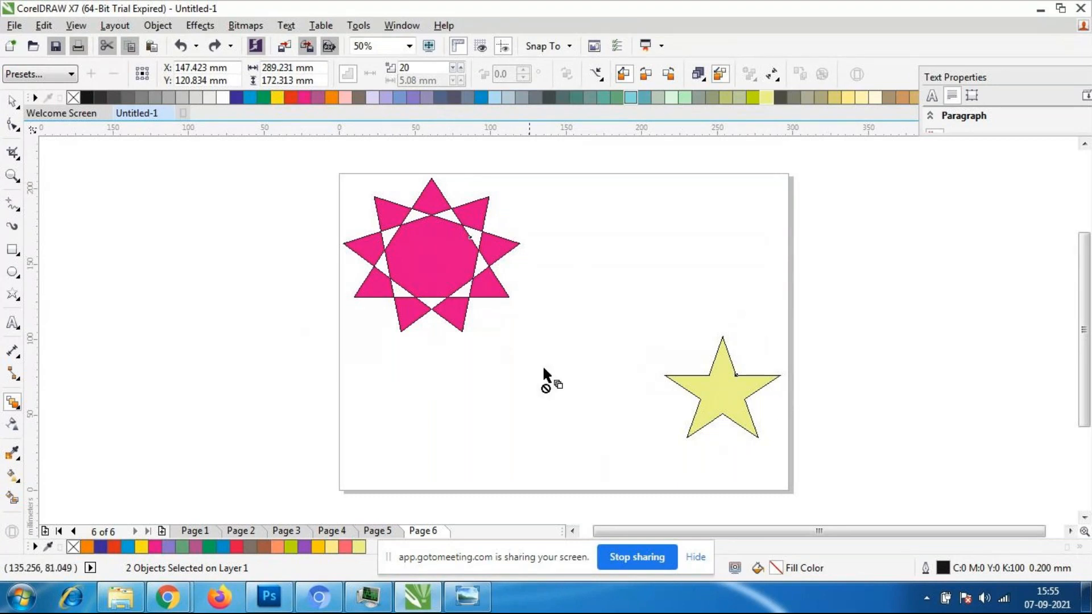
{"action": "left_click_drag", "start_coordinate": [432, 256], "coordinate": [692, 378]}
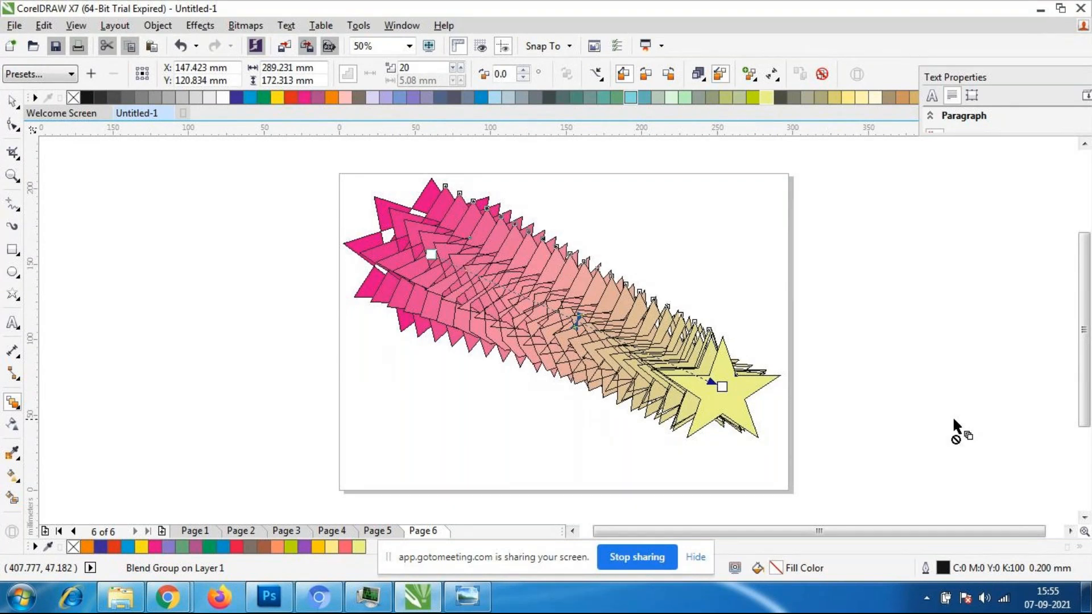
- Recolor the blend's five-point end star light blue and its nine-point complex star yellow
{"action": "left_click", "coordinate": [13, 102]}
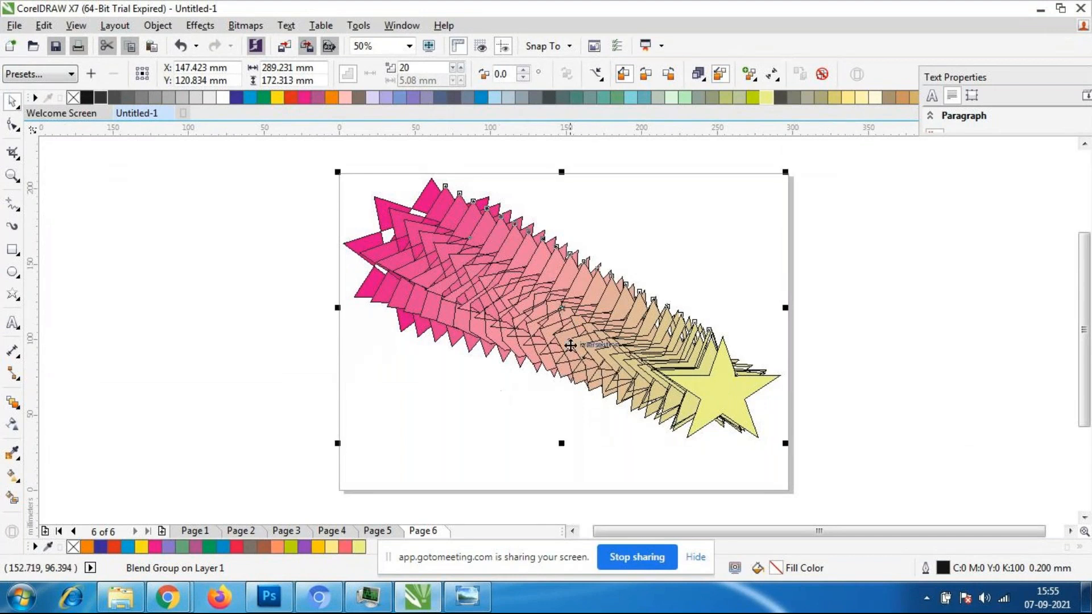
{"action": "left_click", "coordinate": [725, 469]}
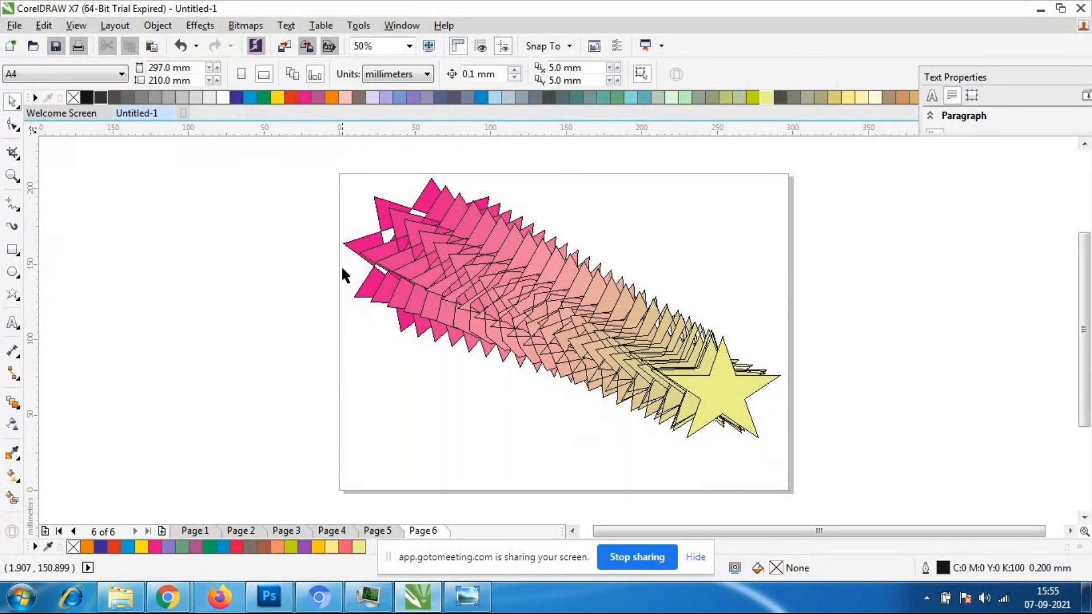
{"action": "left_click", "coordinate": [736, 422]}
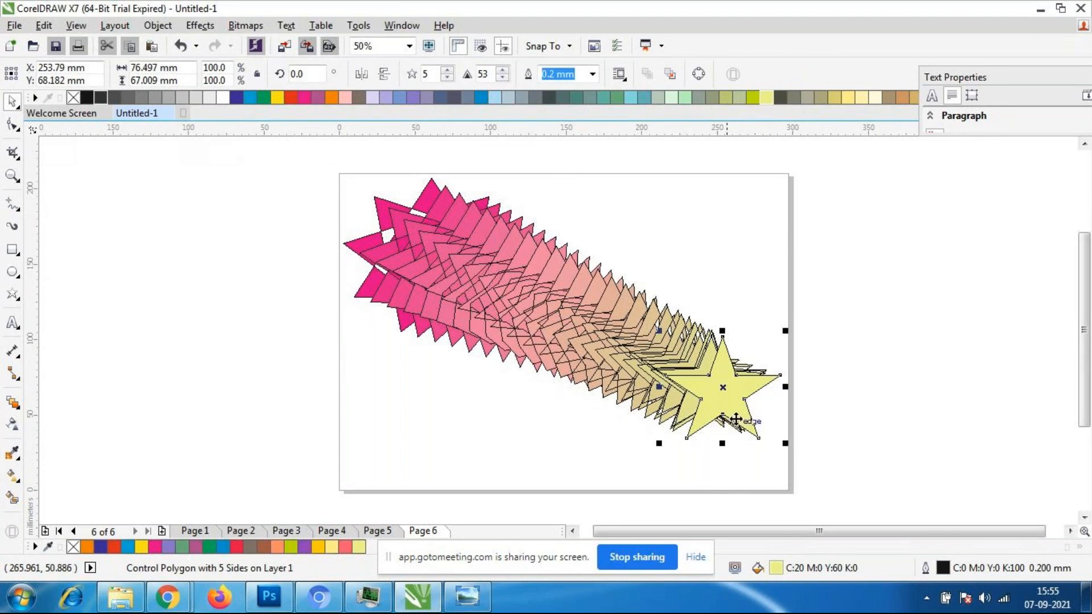
{"action": "left_click", "coordinate": [400, 97]}
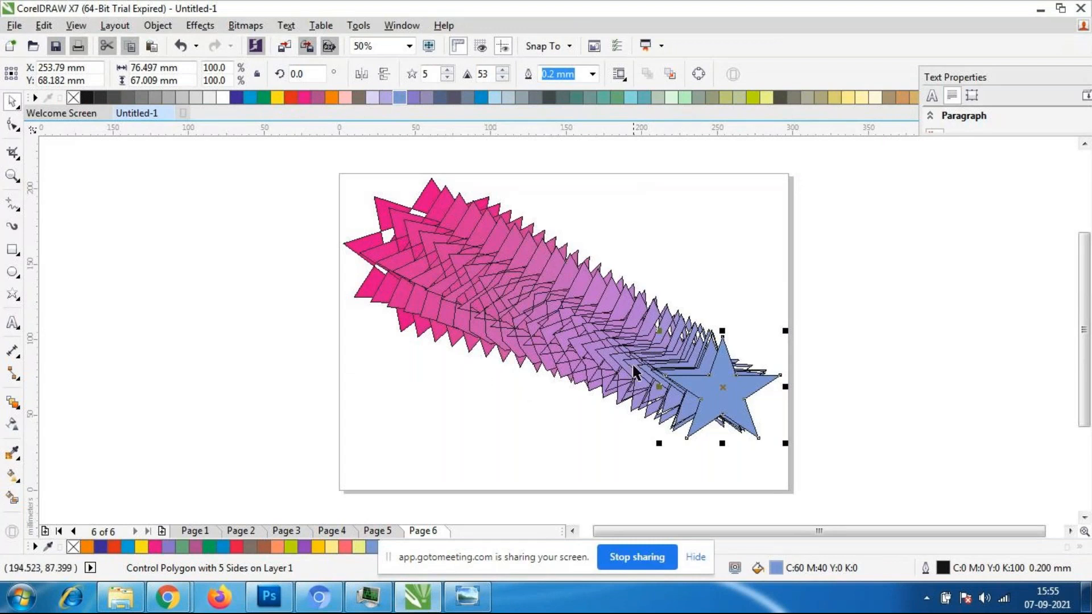
{"action": "left_click", "coordinate": [431, 424]}
{"action": "left_click", "coordinate": [364, 247]}
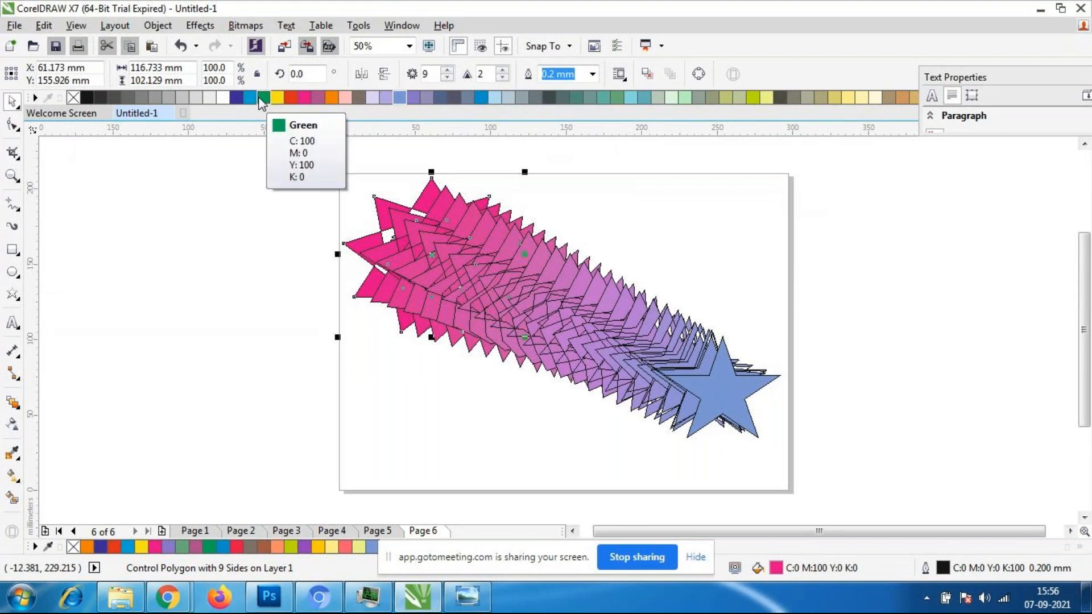
{"action": "left_click", "coordinate": [280, 98]}
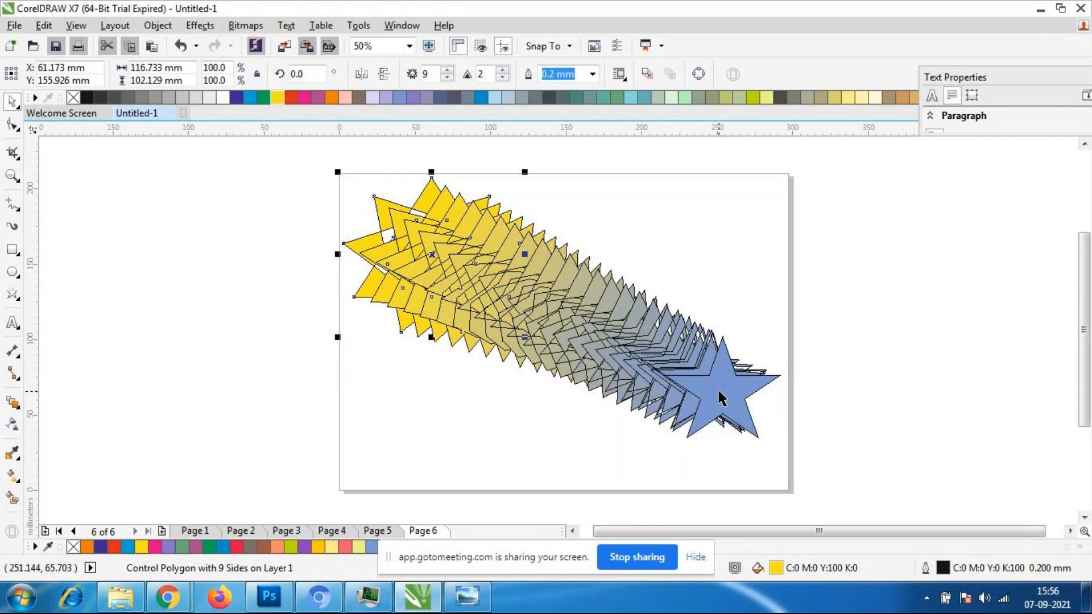
{"action": "left_click", "coordinate": [545, 392]}
- Shift the star blend's object and color acceleration toward the yellow complex star
{"action": "left_click", "coordinate": [512, 361]}
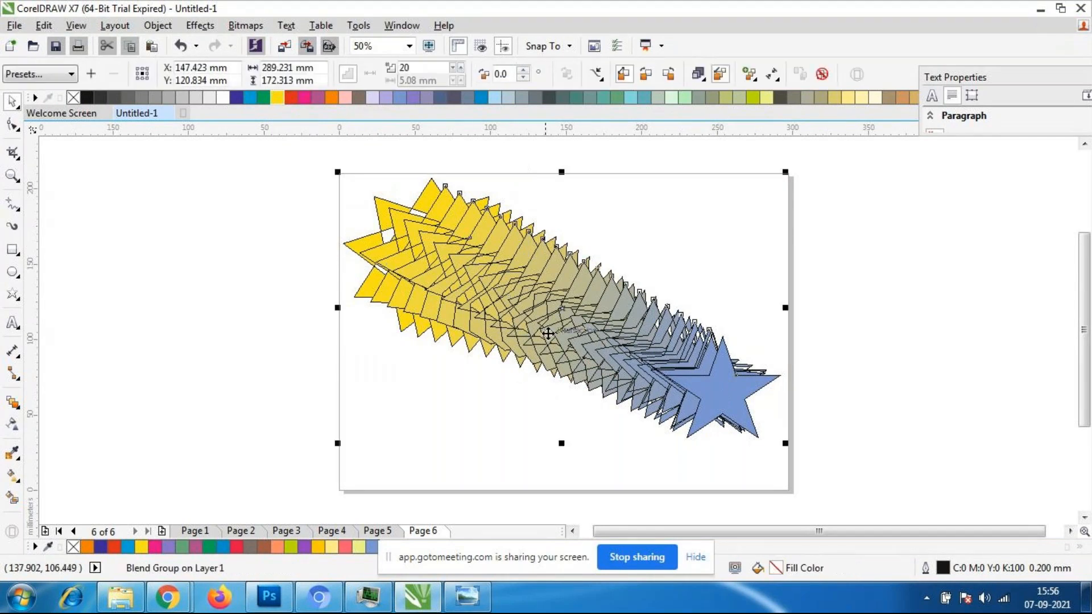
{"action": "left_click", "coordinate": [13, 403]}
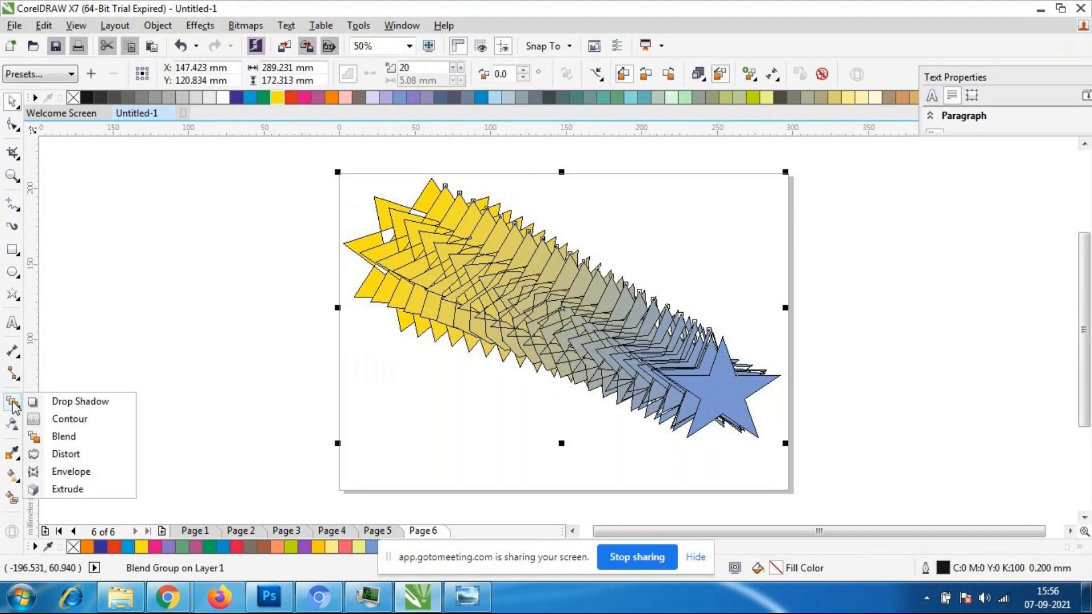
{"action": "left_click", "coordinate": [63, 437]}
{"action": "scroll", "coordinate": [600, 310], "scroll_direction": "up", "scroll_amount": 2}
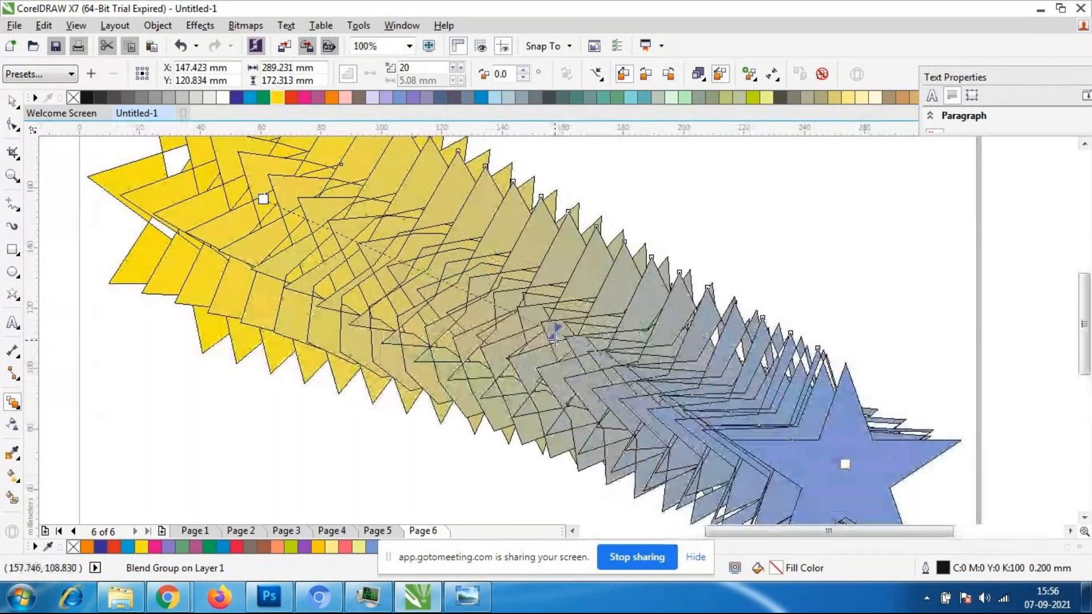
{"action": "left_click_drag", "start_coordinate": [563, 344], "coordinate": [401, 282]}
{"action": "scroll", "coordinate": [401, 284], "scroll_direction": "down", "scroll_amount": 1}
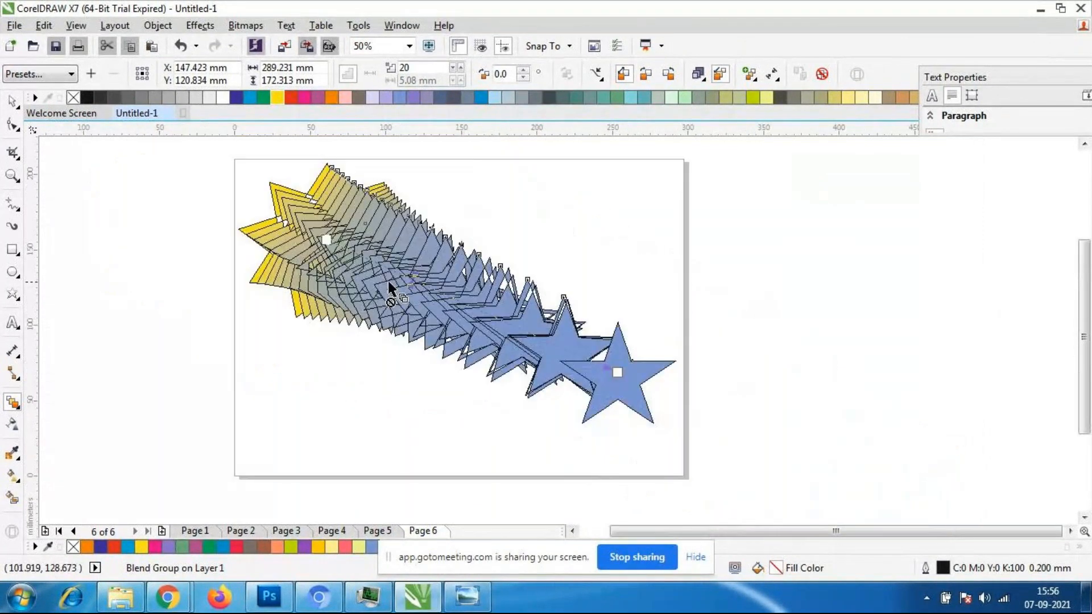
- Ease the star blend's object and color acceleration back toward the light blue star
{"action": "scroll", "coordinate": [381, 284], "scroll_direction": "up", "scroll_amount": 1}
{"action": "left_click_drag", "start_coordinate": [453, 284], "coordinate": [487, 313]}
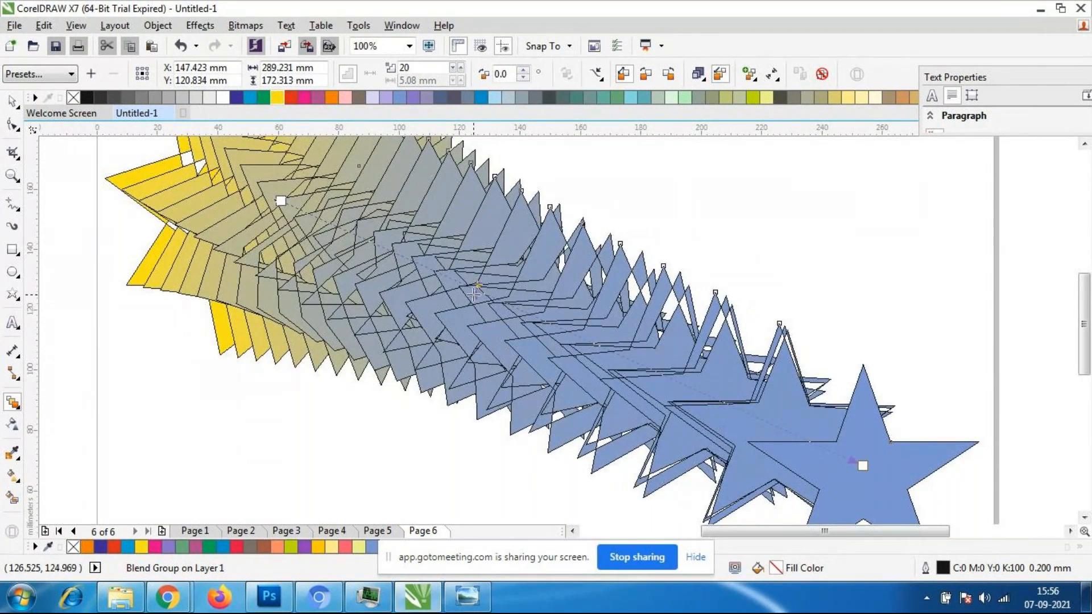
{"action": "scroll", "coordinate": [463, 281], "scroll_direction": "down", "scroll_amount": 1}
{"action": "scroll", "coordinate": [461, 278], "scroll_direction": "down", "scroll_amount": 1}
{"action": "scroll", "coordinate": [461, 278], "scroll_direction": "up", "scroll_amount": 1}
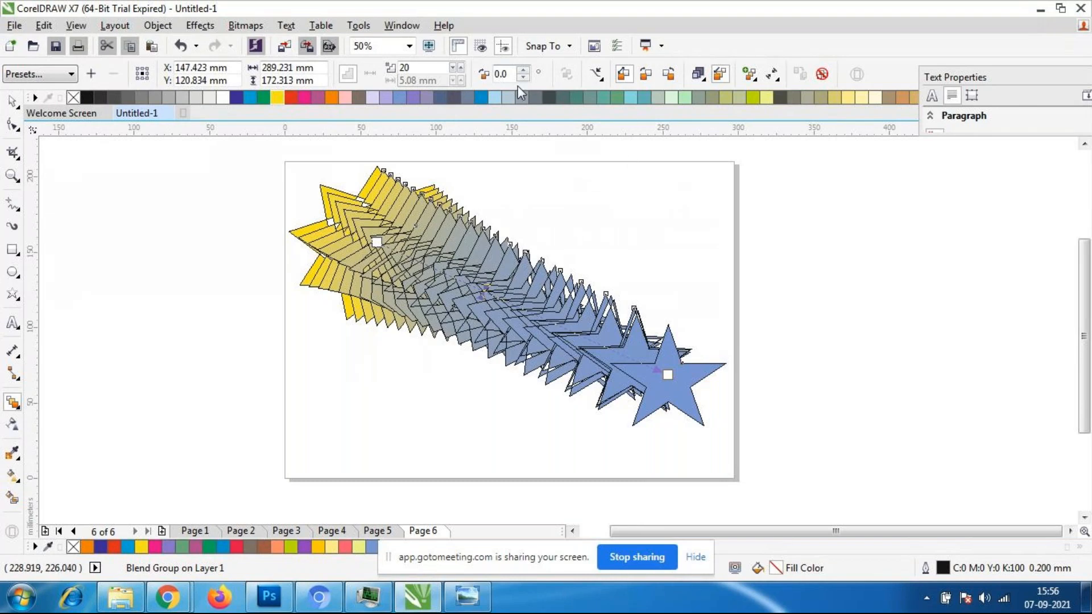
- Raise the number of intermediate steps in the star blend to 50
{"action": "left_click", "coordinate": [461, 68]}
{"action": "left_click", "coordinate": [461, 67]}
{"action": "left_click", "coordinate": [461, 68]}
{"action": "left_click", "coordinate": [461, 68]}
{"action": "left_click", "coordinate": [461, 68]}
{"action": "left_click", "coordinate": [462, 67]}
{"action": "left_click", "coordinate": [461, 68]}
{"action": "left_click", "coordinate": [461, 67]}
{"action": "left_click", "coordinate": [462, 67]}
{"action": "left_click", "coordinate": [461, 68]}
{"action": "left_click", "coordinate": [461, 68]}
{"action": "left_click", "coordinate": [461, 68]}
{"action": "left_click", "coordinate": [461, 67]}
{"action": "left_click", "coordinate": [461, 68]}
{"action": "left_click", "coordinate": [461, 68]}
{"action": "left_click", "coordinate": [461, 67]}
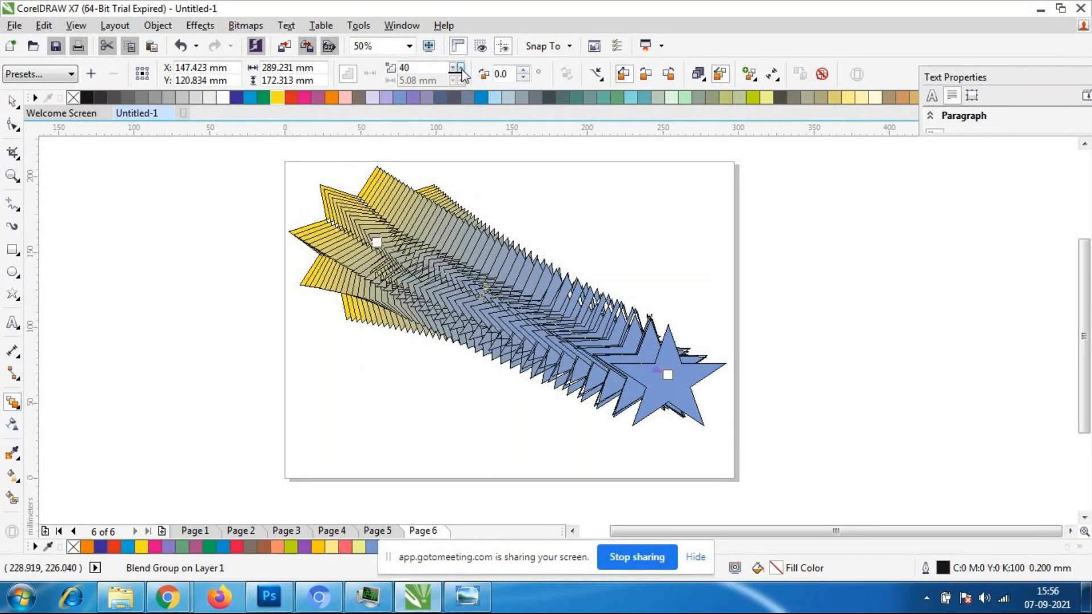
{"action": "left_click", "coordinate": [461, 68]}
{"action": "left_click", "coordinate": [461, 67]}
{"action": "left_click", "coordinate": [461, 67]}
{"action": "left_click", "coordinate": [461, 68]}
{"action": "left_click", "coordinate": [461, 68]}
{"action": "left_click", "coordinate": [462, 68]}
{"action": "left_click", "coordinate": [461, 68]}
{"action": "left_click", "coordinate": [461, 68]}
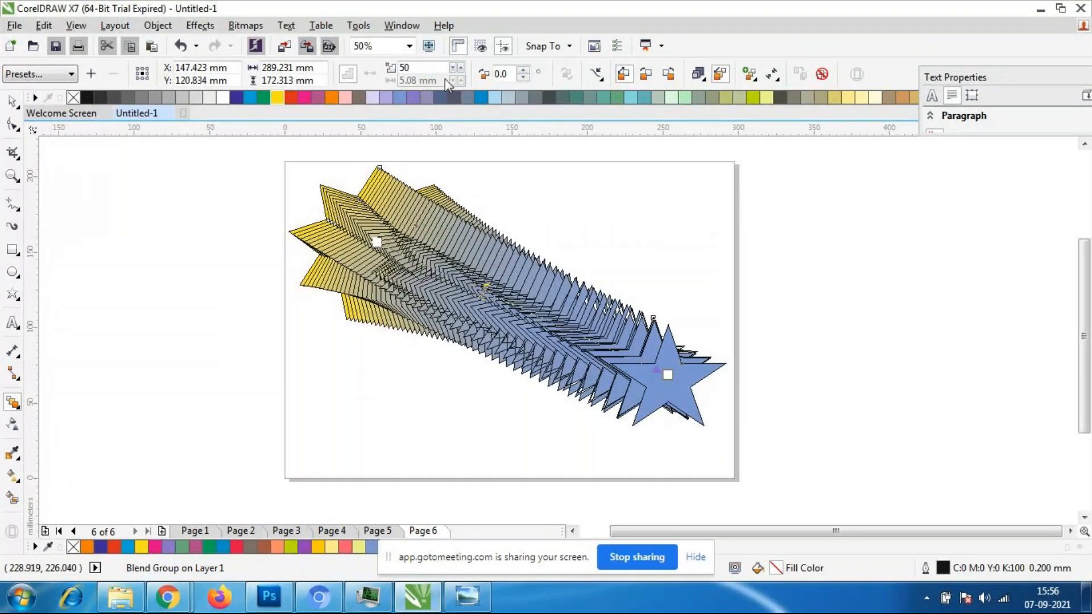
- Reduce the star blend to 7 intermediate steps
{"action": "left_click", "coordinate": [453, 68]}
{"action": "left_click", "coordinate": [453, 67]}
{"action": "left_click", "coordinate": [452, 68]}
{"action": "left_click", "coordinate": [452, 67]}
{"action": "left_click", "coordinate": [453, 67]}
{"action": "left_click", "coordinate": [452, 67]}
{"action": "left_click", "coordinate": [453, 67]}
{"action": "left_click", "coordinate": [452, 68]}
{"action": "left_click", "coordinate": [453, 68]}
{"action": "left_click", "coordinate": [453, 68]}
{"action": "left_click", "coordinate": [453, 67]}
{"action": "left_click", "coordinate": [453, 68]}
{"action": "left_click", "coordinate": [452, 68]}
{"action": "left_click", "coordinate": [450, 67]}
{"action": "left_click", "coordinate": [450, 68]}
{"action": "left_click", "coordinate": [450, 68]}
{"action": "left_click", "coordinate": [450, 68]}
{"action": "left_click", "coordinate": [451, 67]}
{"action": "left_click", "coordinate": [450, 68]}
{"action": "left_click", "coordinate": [450, 68]}
{"action": "left_click", "coordinate": [450, 68]}
{"action": "left_click", "coordinate": [451, 68]}
{"action": "left_click", "coordinate": [450, 68]}
{"action": "left_click", "coordinate": [451, 68]}
{"action": "left_click", "coordinate": [451, 68]}
{"action": "left_click", "coordinate": [452, 69]}
{"action": "left_click", "coordinate": [452, 69]}
{"action": "left_click", "coordinate": [452, 69]}
{"action": "left_click", "coordinate": [452, 69]}
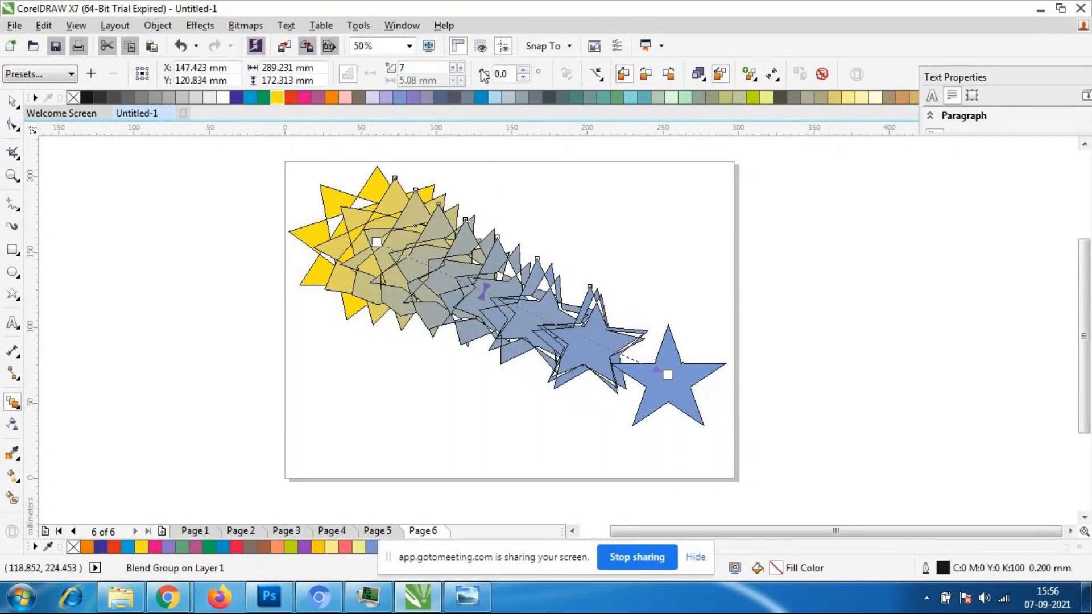
- Set the star blend's intermediate steps to 29
{"action": "left_click", "coordinate": [454, 66]}
{"action": "left_click", "coordinate": [453, 65]}
{"action": "left_click", "coordinate": [453, 65]}
{"action": "left_click", "coordinate": [453, 66]}
{"action": "left_click", "coordinate": [453, 65]}
{"action": "left_click", "coordinate": [454, 66]}
{"action": "left_click", "coordinate": [455, 67]}
{"action": "left_click", "coordinate": [455, 67]}
{"action": "left_click", "coordinate": [455, 66]}
{"action": "left_click", "coordinate": [455, 67]}
{"action": "left_click", "coordinate": [455, 67]}
{"action": "left_click", "coordinate": [455, 67]}
{"action": "left_click", "coordinate": [454, 66]}
{"action": "left_click", "coordinate": [455, 66]}
{"action": "left_click", "coordinate": [455, 67]}
{"action": "left_click", "coordinate": [455, 66]}
{"action": "left_click", "coordinate": [455, 67]}
{"action": "left_click", "coordinate": [455, 67]}
{"action": "left_click", "coordinate": [455, 67]}
{"action": "left_click", "coordinate": [455, 66]}
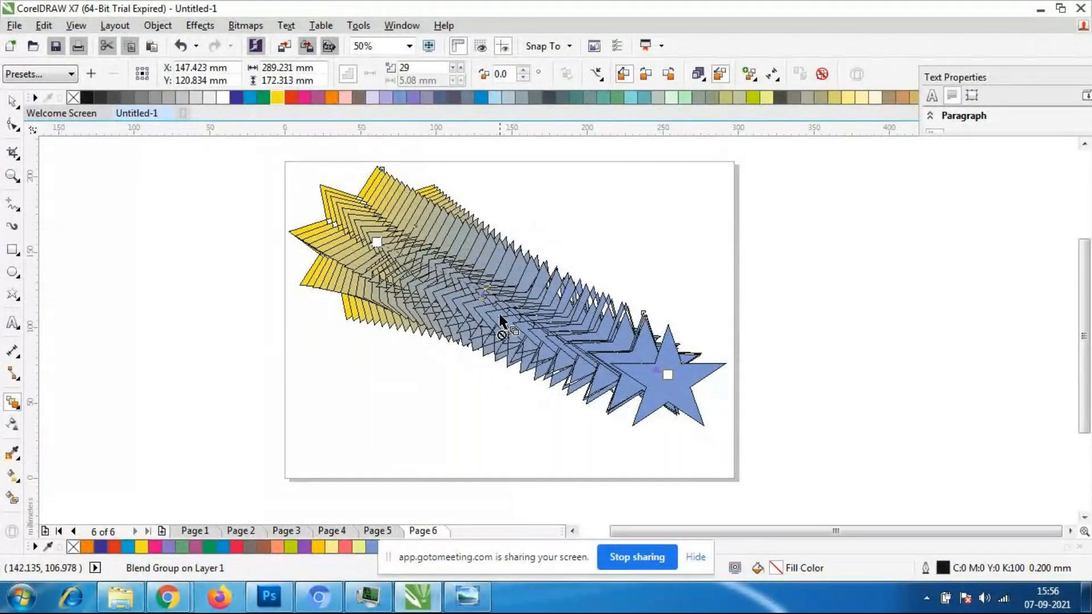
- Rotate the intermediate stars by setting the blend direction to 90 degrees
{"action": "left_click", "coordinate": [521, 71]}
{"action": "left_click", "coordinate": [526, 70]}
{"action": "left_click", "coordinate": [526, 70]}
{"action": "left_click", "coordinate": [526, 70]}
{"action": "left_click", "coordinate": [526, 69]}
{"action": "left_click", "coordinate": [526, 70]}
{"action": "left_click", "coordinate": [526, 70]}
{"action": "left_click", "coordinate": [526, 70]}
{"action": "left_click", "coordinate": [526, 70]}
{"action": "left_click", "coordinate": [526, 70]}
{"action": "left_click", "coordinate": [526, 70]}
{"action": "left_click", "coordinate": [526, 70]}
{"action": "left_click", "coordinate": [526, 70]}
{"action": "left_click", "coordinate": [526, 70]}
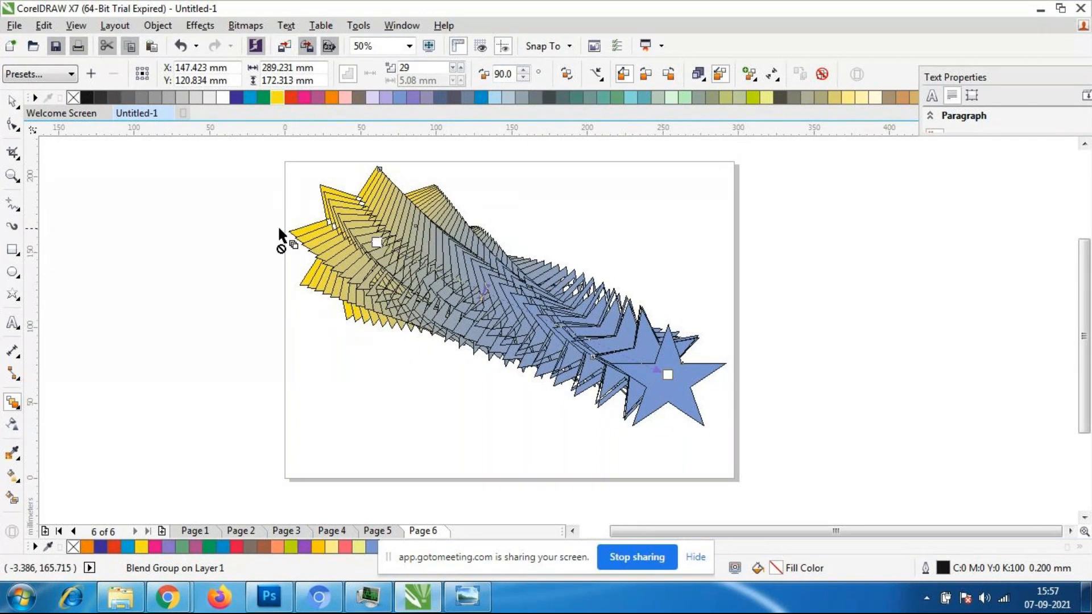
- Increase the blend direction to 340 degrees so the intermediate stars twist along the path
{"action": "left_click", "coordinate": [525, 71]}
{"action": "left_click", "coordinate": [524, 71]}
{"action": "left_click", "coordinate": [524, 71]}
{"action": "left_click", "coordinate": [524, 71]}
{"action": "left_click", "coordinate": [525, 71]}
{"action": "left_click", "coordinate": [524, 71]}
{"action": "left_click", "coordinate": [524, 71]}
{"action": "left_click", "coordinate": [524, 71]}
{"action": "left_click", "coordinate": [523, 71]}
{"action": "left_click", "coordinate": [523, 71]}
{"action": "left_click", "coordinate": [523, 71]}
{"action": "left_click", "coordinate": [523, 71]}
{"action": "left_click", "coordinate": [523, 71]}
{"action": "left_click", "coordinate": [523, 71]}
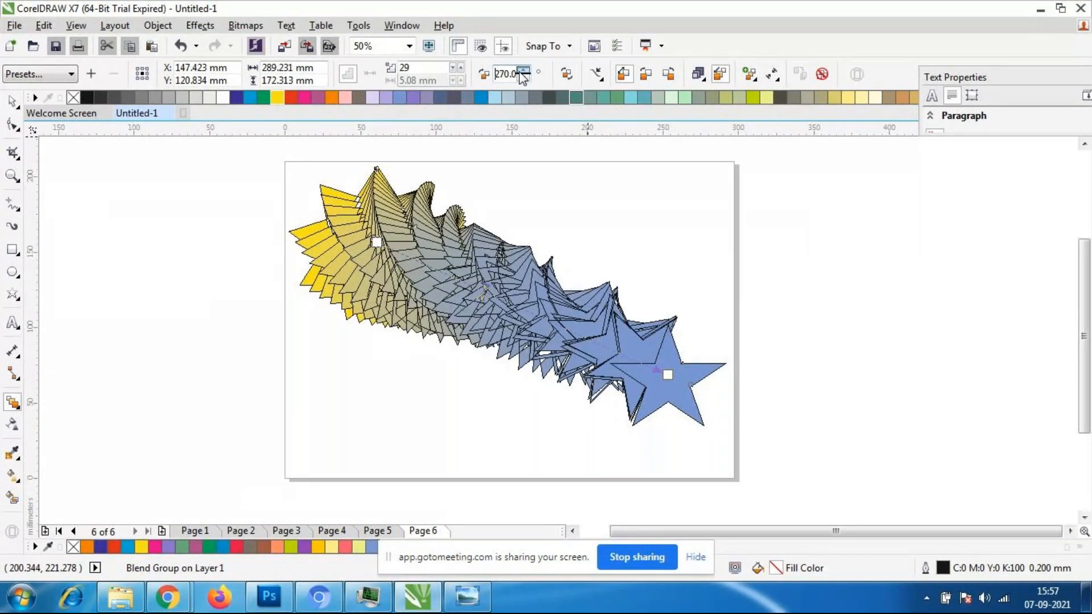
{"action": "left_click", "coordinate": [523, 71]}
{"action": "left_click", "coordinate": [524, 71]}
{"action": "left_click", "coordinate": [523, 71]}
{"action": "left_click", "coordinate": [523, 72]}
{"action": "left_click", "coordinate": [523, 71]}
{"action": "left_click", "coordinate": [523, 71]}
{"action": "left_click", "coordinate": [524, 71]}
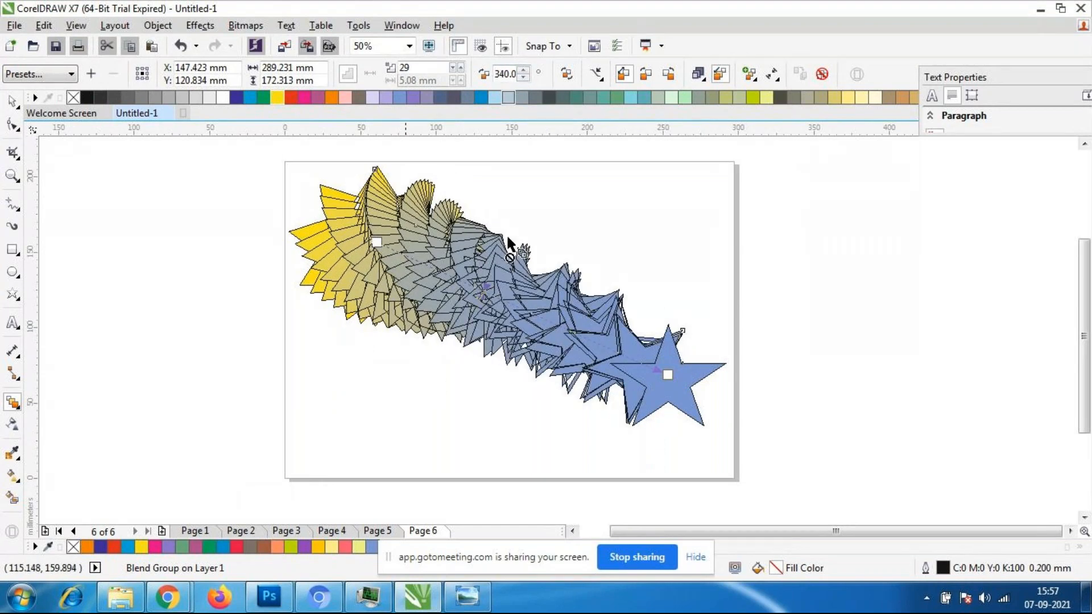
- Compare clockwise and direct color progression on the star blend, ending with the Clockwise blend
{"action": "left_click", "coordinate": [645, 74]}
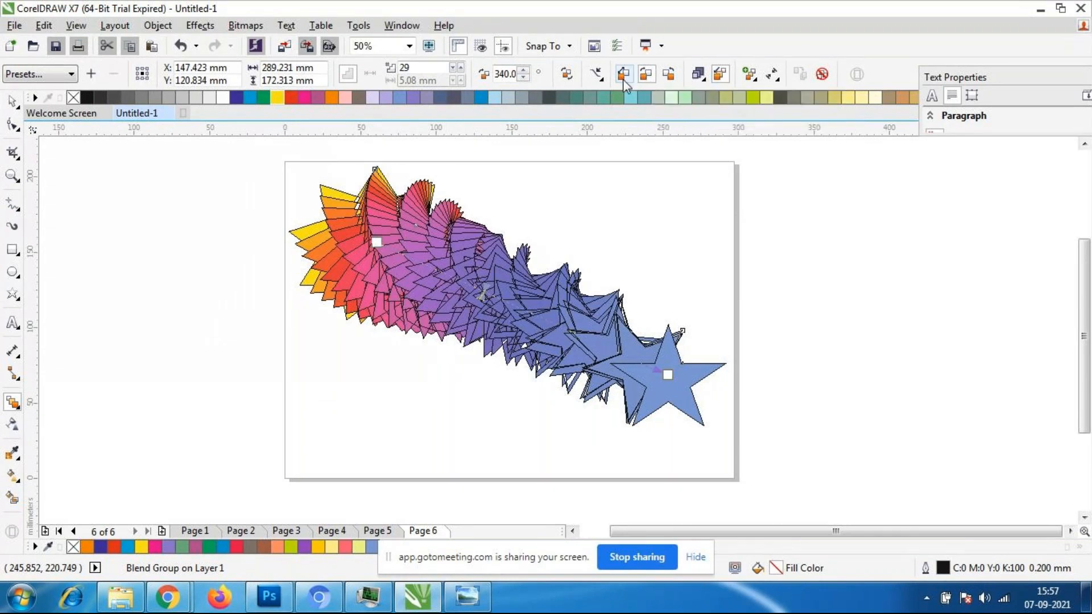
{"action": "left_click", "coordinate": [624, 75]}
{"action": "left_click", "coordinate": [624, 78]}
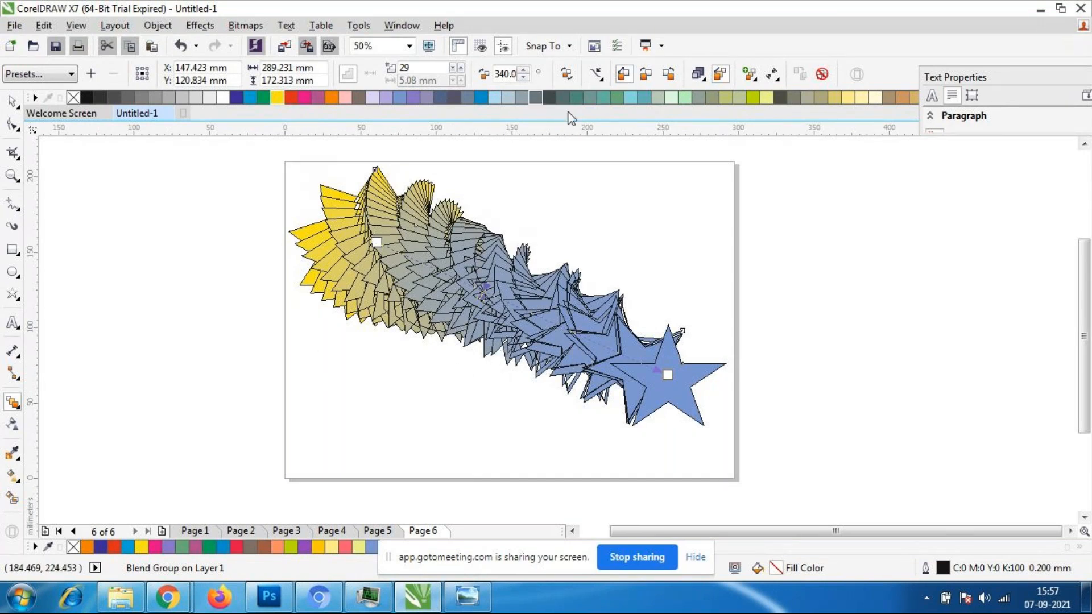
{"action": "left_click", "coordinate": [646, 77]}
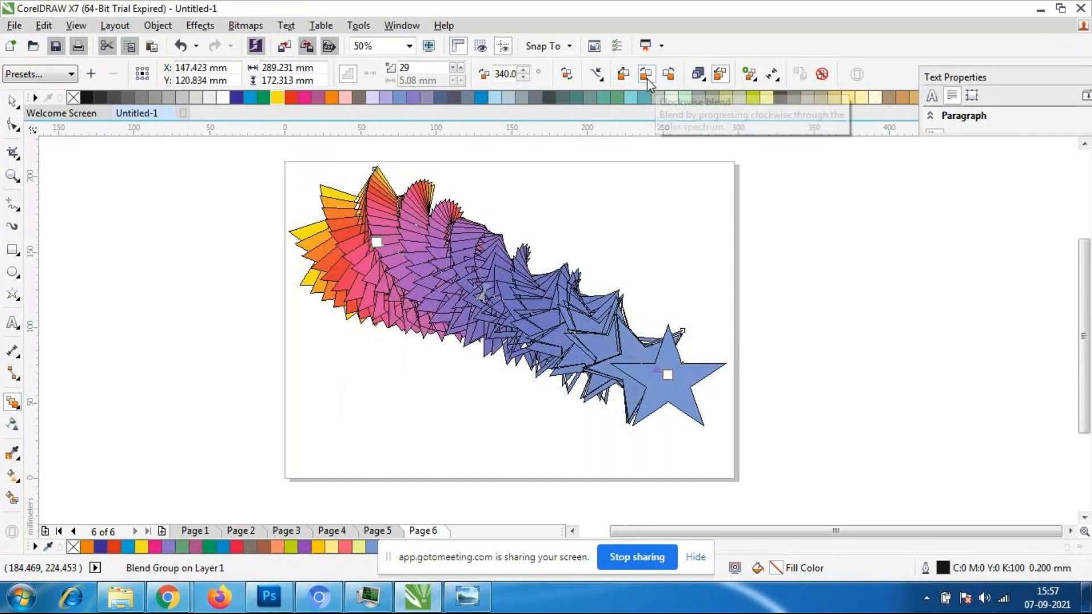
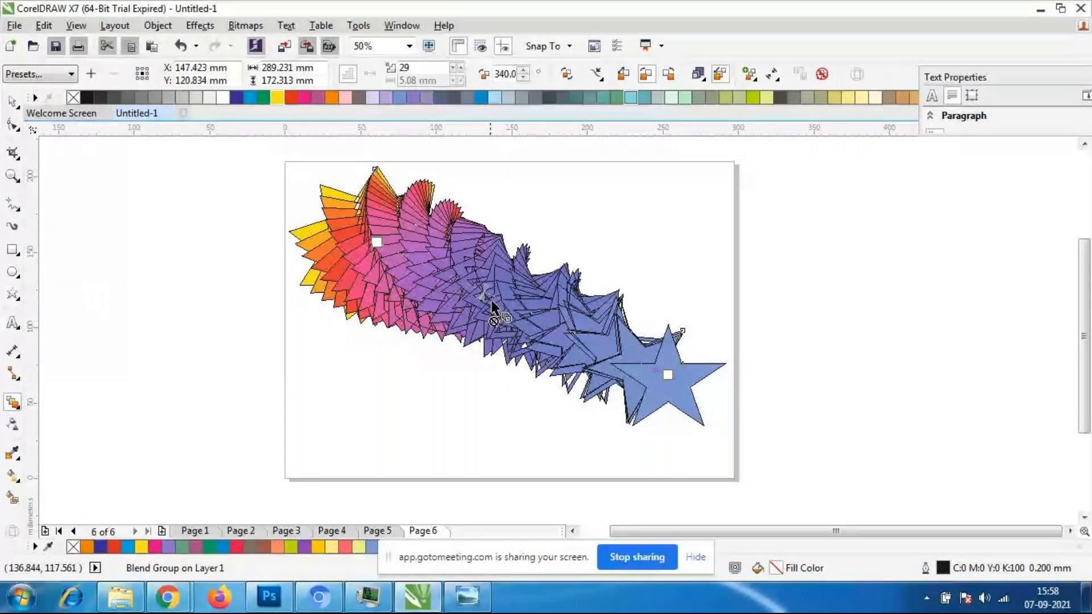
- Shift the star blend's acceleration slightly toward the blue star and compare counterclockwise with clockwise color progression, keeping clockwise
{"action": "left_click_drag", "start_coordinate": [483, 291], "coordinate": [508, 309]}
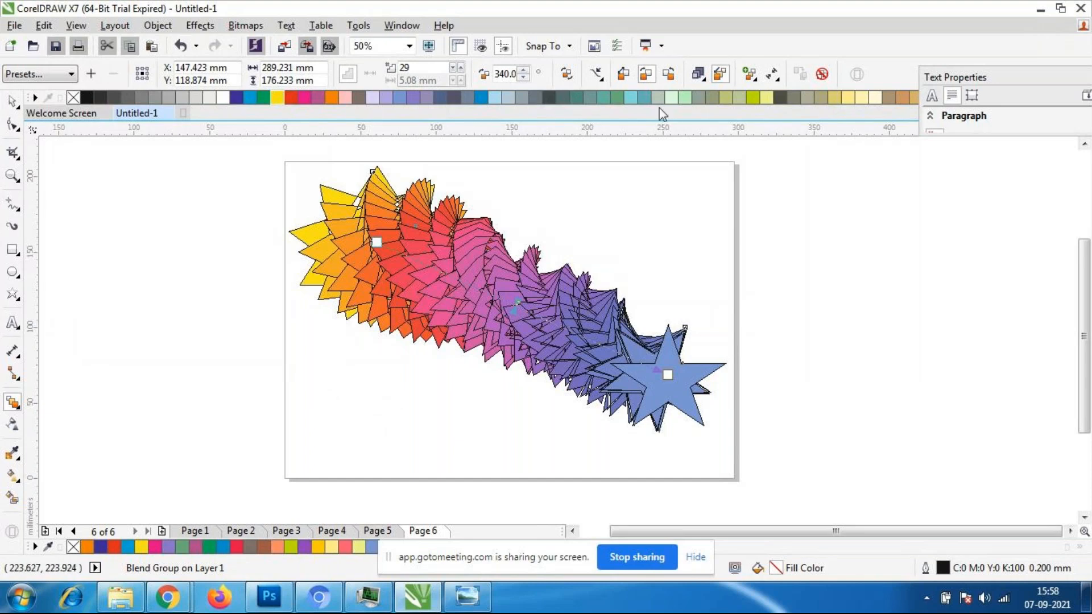
{"action": "left_click", "coordinate": [673, 76]}
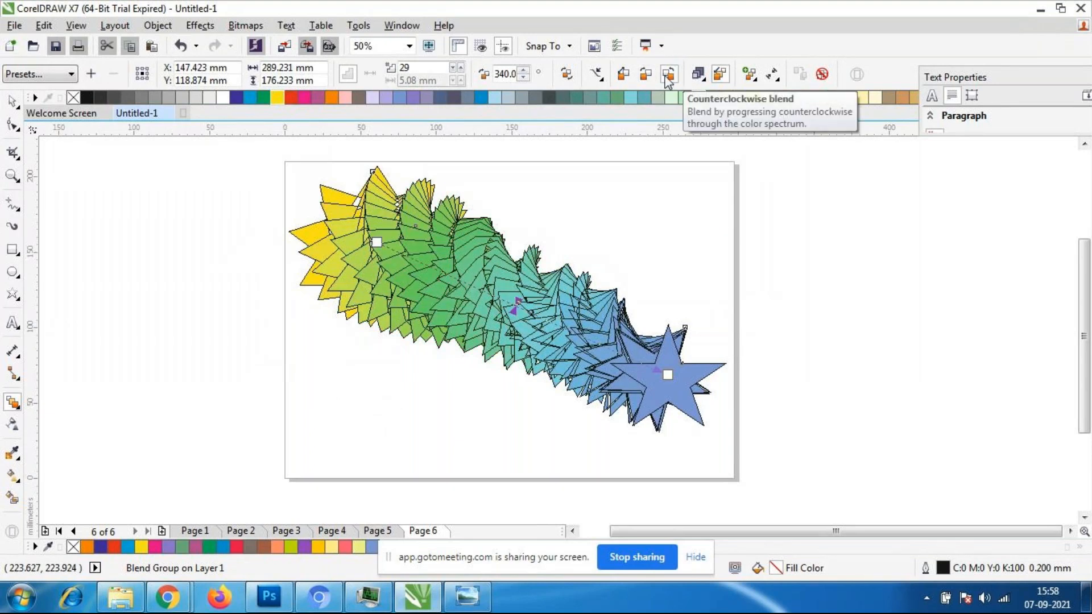
{"action": "left_click", "coordinate": [651, 78]}
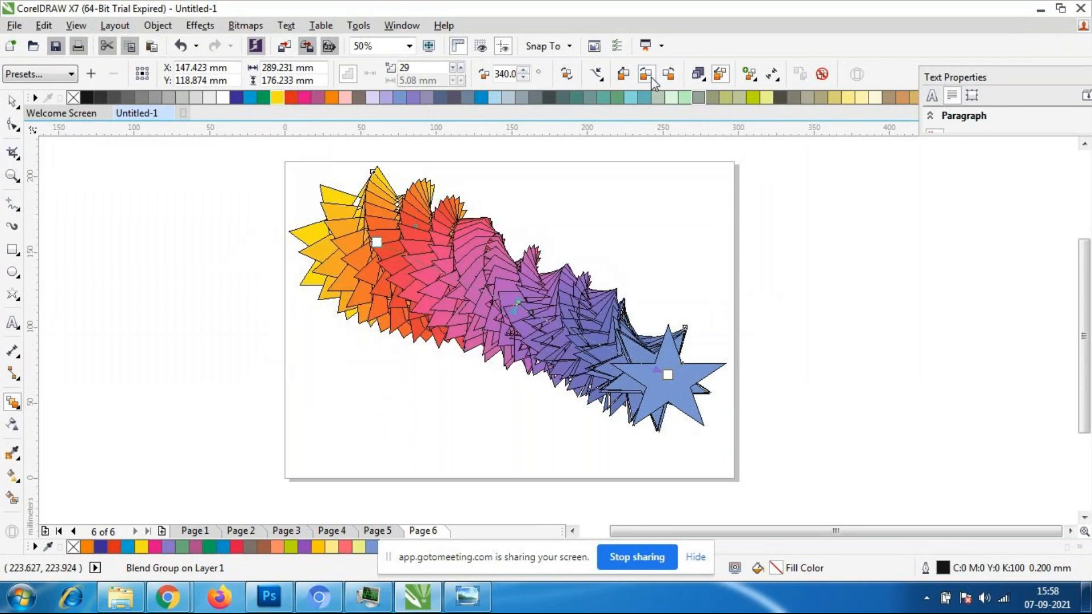
- Increase the star blend's linked object and color acceleration slightly toward the blue star
{"action": "left_click", "coordinate": [698, 74]}
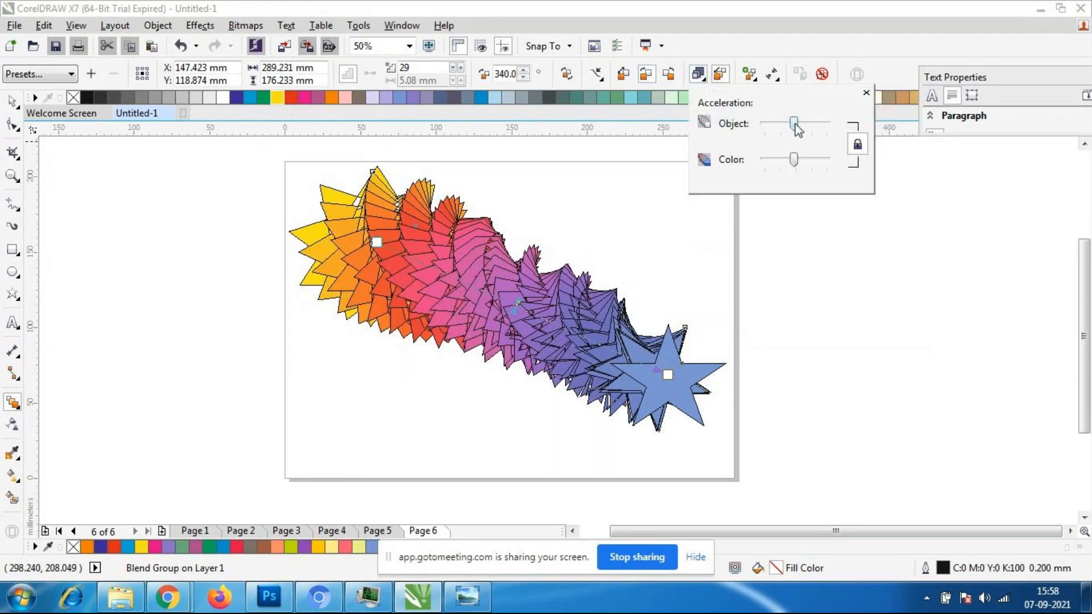
{"action": "left_click_drag", "start_coordinate": [789, 122], "coordinate": [801, 130]}
{"action": "left_click", "coordinate": [898, 47]}
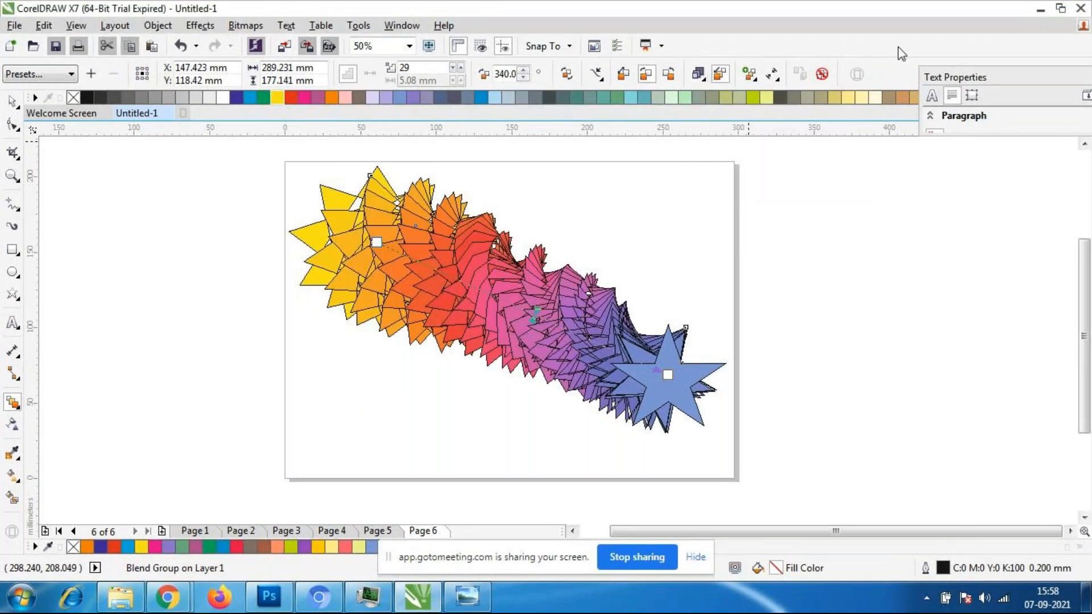
{"action": "left_click", "coordinate": [756, 81]}
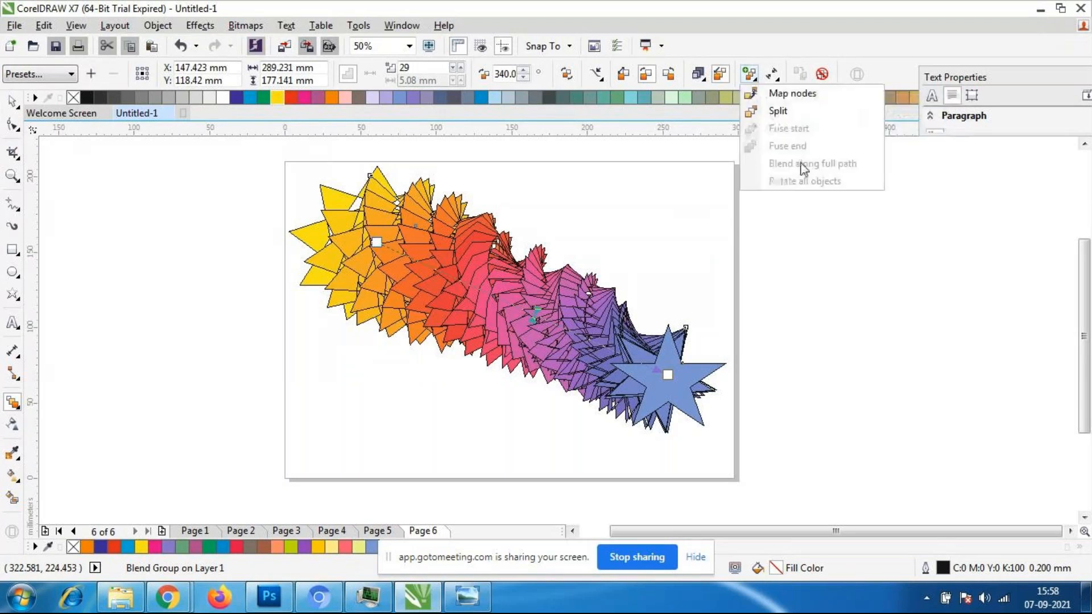
{"action": "left_click", "coordinate": [786, 111]}
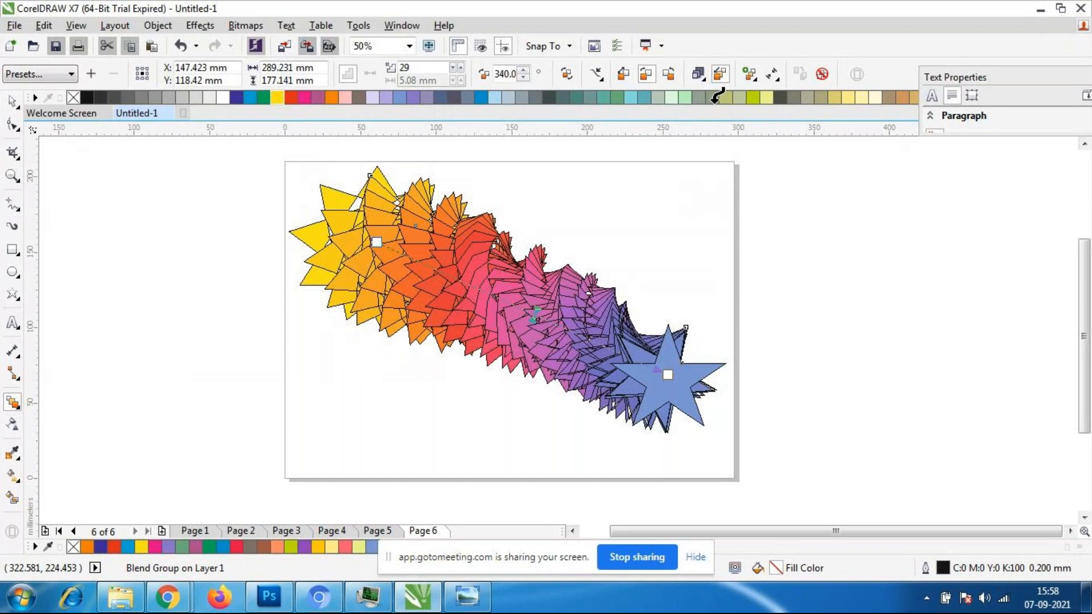
{"action": "left_click", "coordinate": [14, 110]}
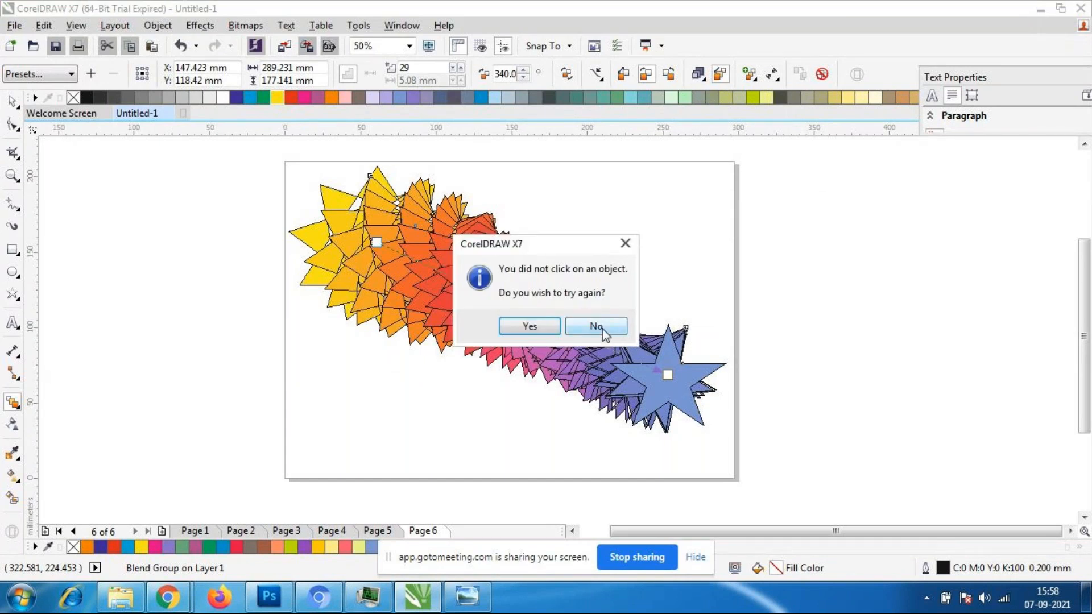
{"action": "left_click", "coordinate": [596, 329]}
{"action": "left_click", "coordinate": [601, 77]}
{"action": "left_click", "coordinate": [561, 89]}
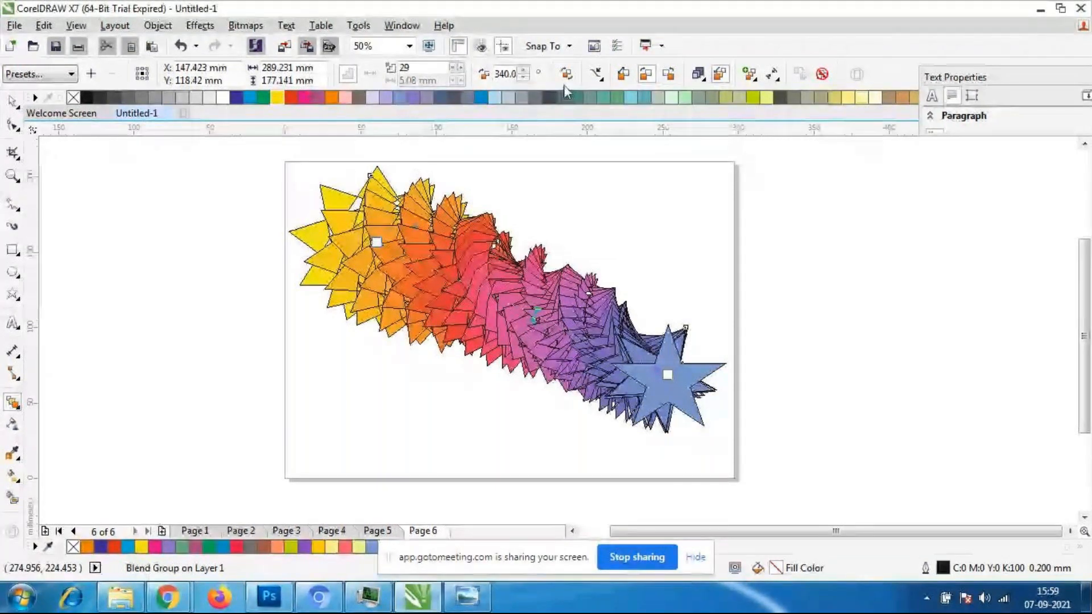
- Raise the star blend's direction to 360 degrees, then lower it gradually to -30 degrees to reverse the twist
{"action": "left_click", "coordinate": [526, 70]}
{"action": "left_click", "coordinate": [525, 70]}
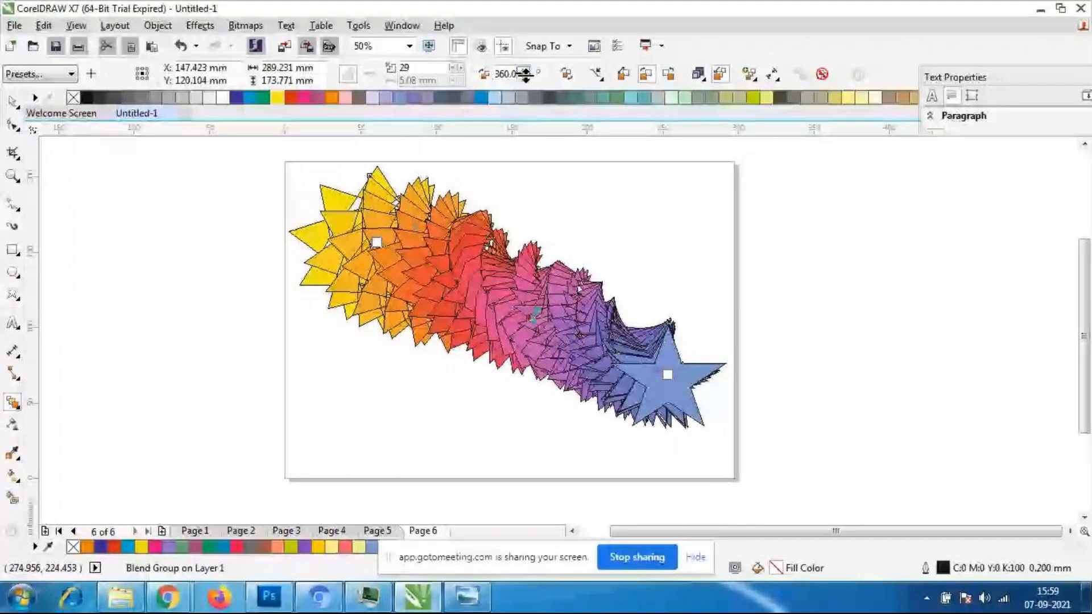
{"action": "left_click_drag", "start_coordinate": [525, 74], "coordinate": [523, 83]}
{"action": "left_click", "coordinate": [522, 79]}
{"action": "left_click", "coordinate": [523, 79]}
{"action": "left_click", "coordinate": [522, 79]}
{"action": "left_click", "coordinate": [522, 79]}
{"action": "left_click", "coordinate": [522, 79]}
{"action": "left_click", "coordinate": [523, 80]}
{"action": "left_click", "coordinate": [522, 79]}
{"action": "left_click", "coordinate": [522, 79]}
{"action": "left_click", "coordinate": [522, 80]}
{"action": "left_click", "coordinate": [522, 80]}
{"action": "left_click", "coordinate": [522, 79]}
{"action": "left_click", "coordinate": [522, 79]}
{"action": "left_click", "coordinate": [522, 79]}
{"action": "left_click", "coordinate": [522, 79]}
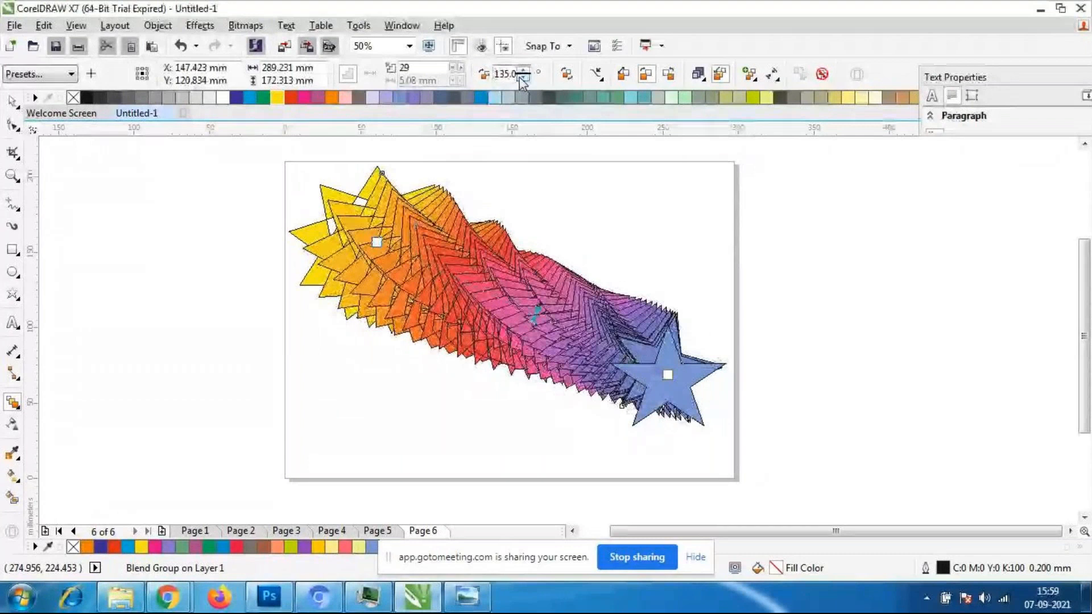
{"action": "left_click", "coordinate": [522, 79]}
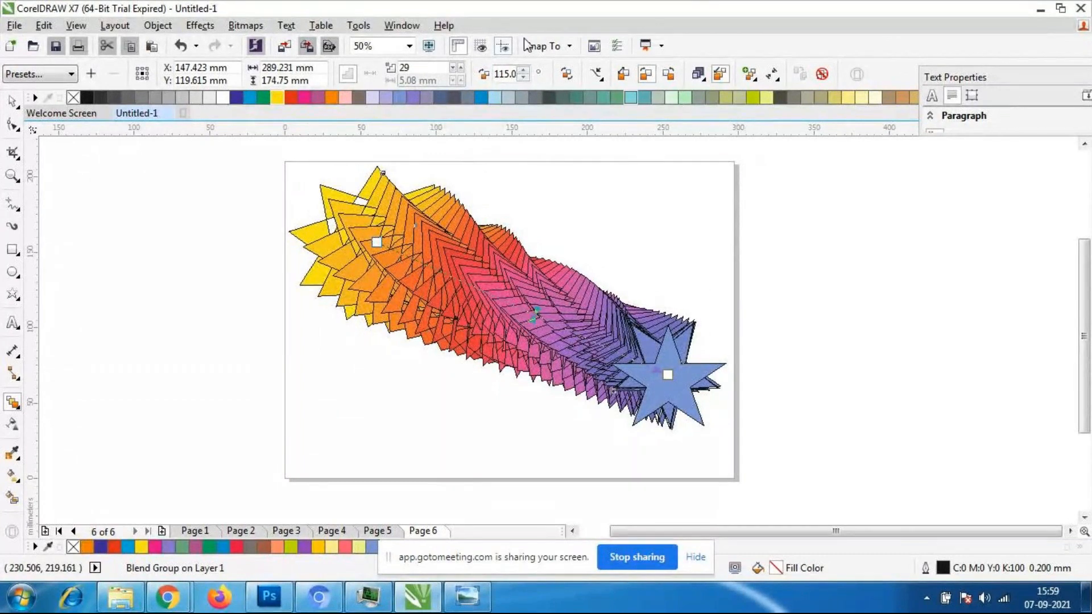
{"action": "left_click", "coordinate": [522, 78]}
{"action": "left_click", "coordinate": [522, 79]}
{"action": "left_click", "coordinate": [522, 78]}
{"action": "left_click", "coordinate": [522, 78]}
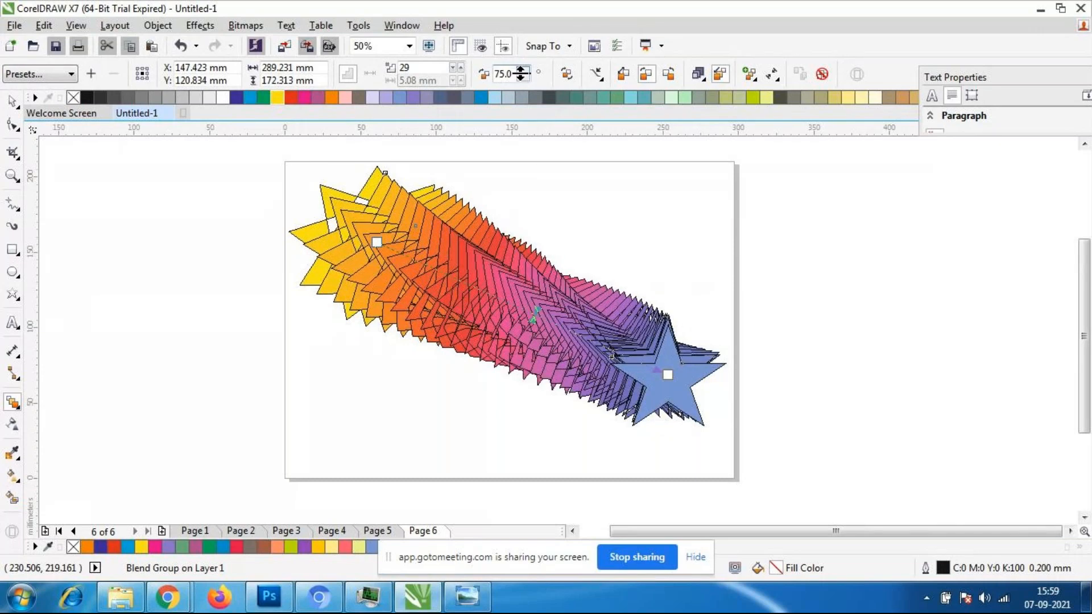
{"action": "left_click", "coordinate": [521, 78]}
{"action": "left_click", "coordinate": [522, 77]}
{"action": "left_click", "coordinate": [522, 77]}
{"action": "left_click", "coordinate": [522, 77]}
{"action": "left_click", "coordinate": [522, 76]}
{"action": "left_click", "coordinate": [522, 77]}
{"action": "left_click", "coordinate": [522, 77]}
{"action": "left_click", "coordinate": [522, 77]}
{"action": "left_click", "coordinate": [522, 77]}
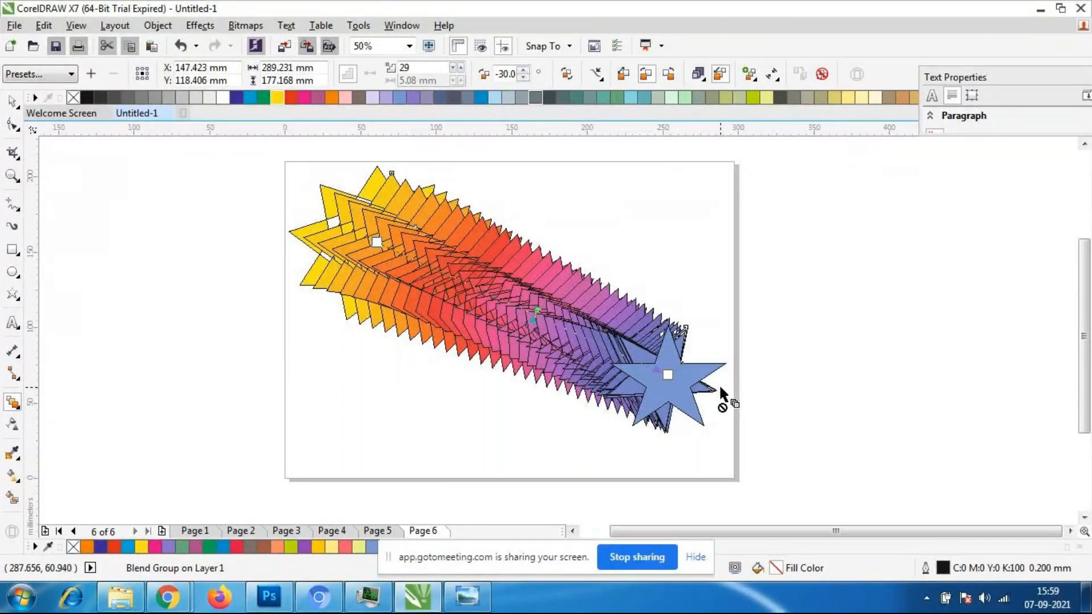
- Compare counterclockwise and clockwise color progression on the star blend, keep clockwise, and open the acceleration settings
{"action": "left_click", "coordinate": [646, 74]}
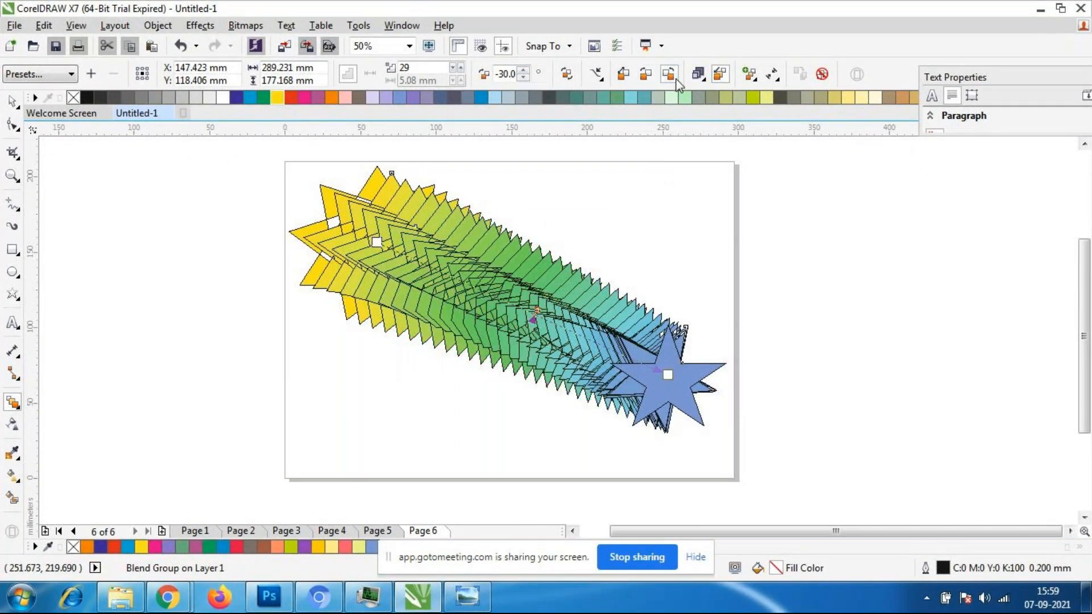
{"action": "left_click", "coordinate": [647, 75]}
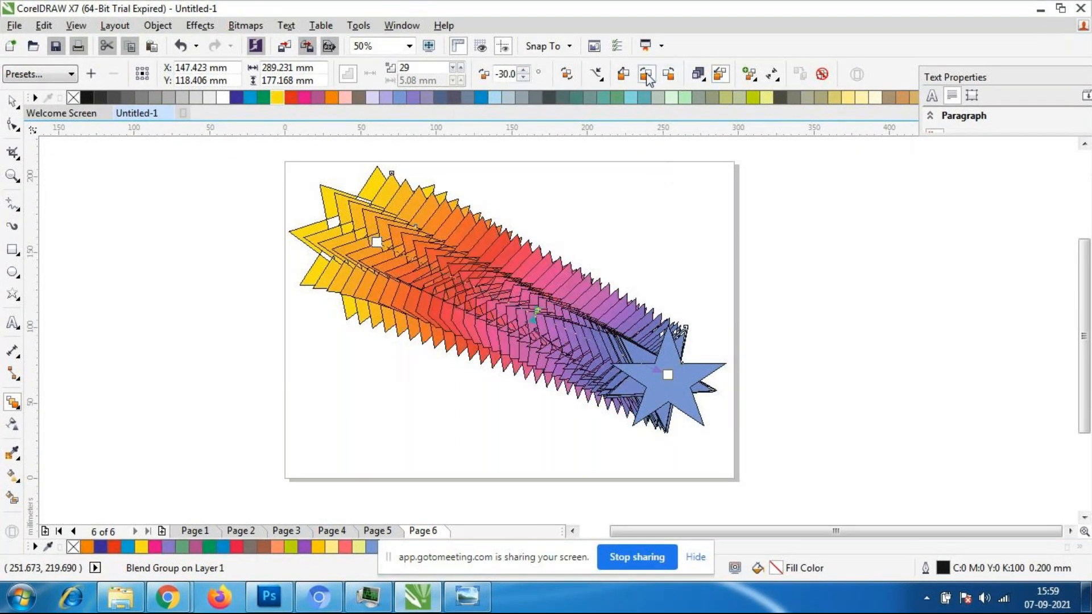
{"action": "left_click", "coordinate": [701, 76]}
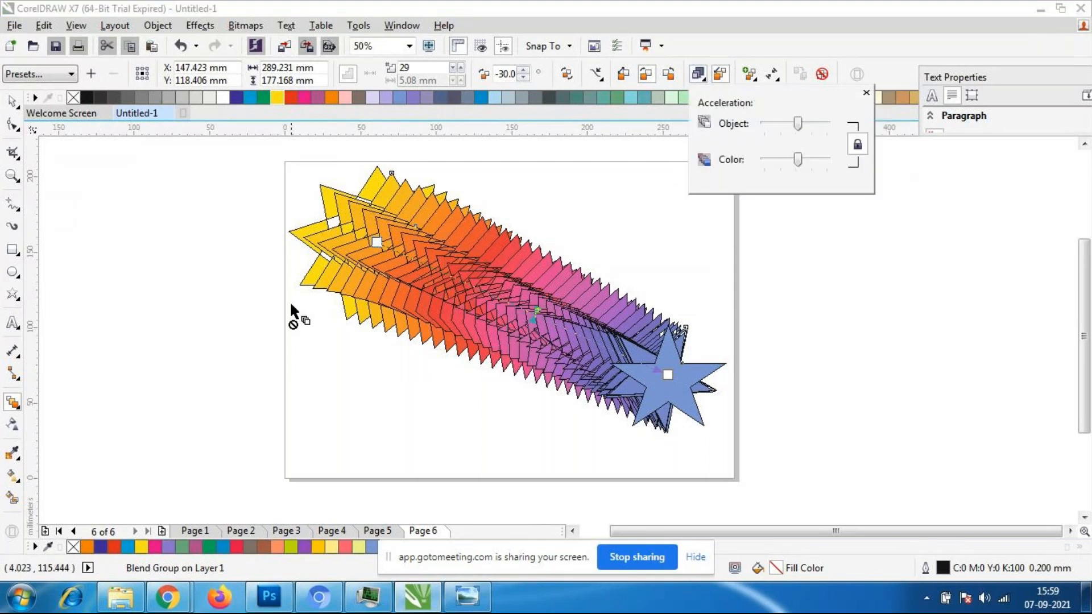
- Set the star blend's number of intermediate steps to 53
{"action": "left_click", "coordinate": [459, 65]}
{"action": "left_click", "coordinate": [459, 65]}
{"action": "left_click", "coordinate": [459, 66]}
{"action": "left_click", "coordinate": [459, 66]}
{"action": "left_click", "coordinate": [459, 66]}
{"action": "left_click", "coordinate": [459, 66]}
{"action": "left_click", "coordinate": [459, 66]}
{"action": "left_click", "coordinate": [459, 66]}
{"action": "left_click", "coordinate": [458, 66]}
{"action": "left_click", "coordinate": [459, 67]}
{"action": "left_click", "coordinate": [459, 67]}
{"action": "left_click", "coordinate": [459, 67]}
{"action": "left_click", "coordinate": [459, 67]}
{"action": "left_click", "coordinate": [460, 67]}
{"action": "left_click", "coordinate": [460, 66]}
{"action": "left_click", "coordinate": [459, 66]}
{"action": "left_click", "coordinate": [460, 67]}
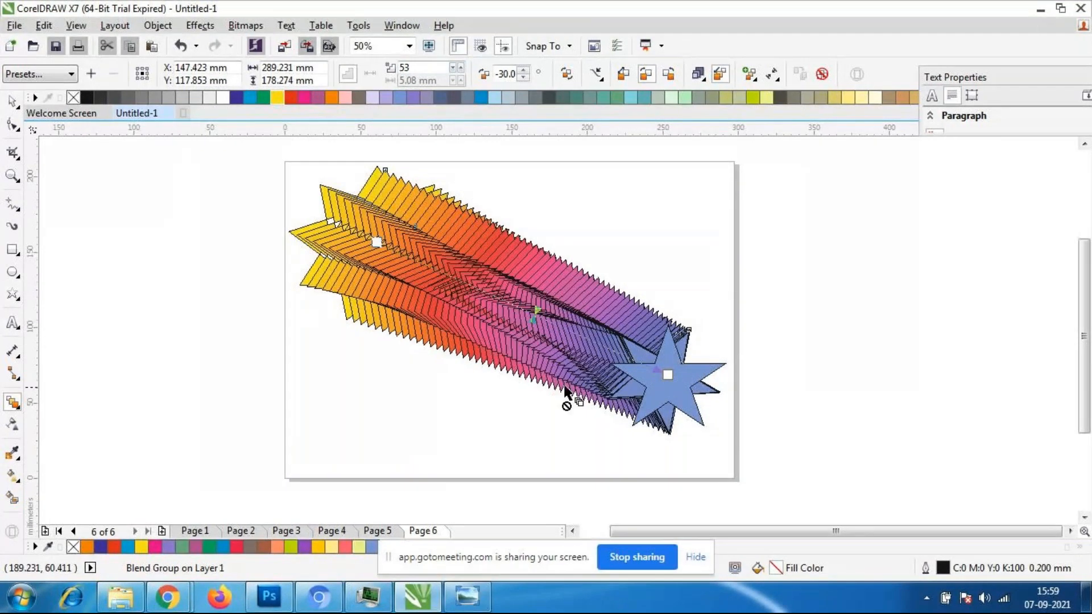
- Select the whole star blend and remove its outlines by setting the outline width to None
{"action": "left_click", "coordinate": [11, 102]}
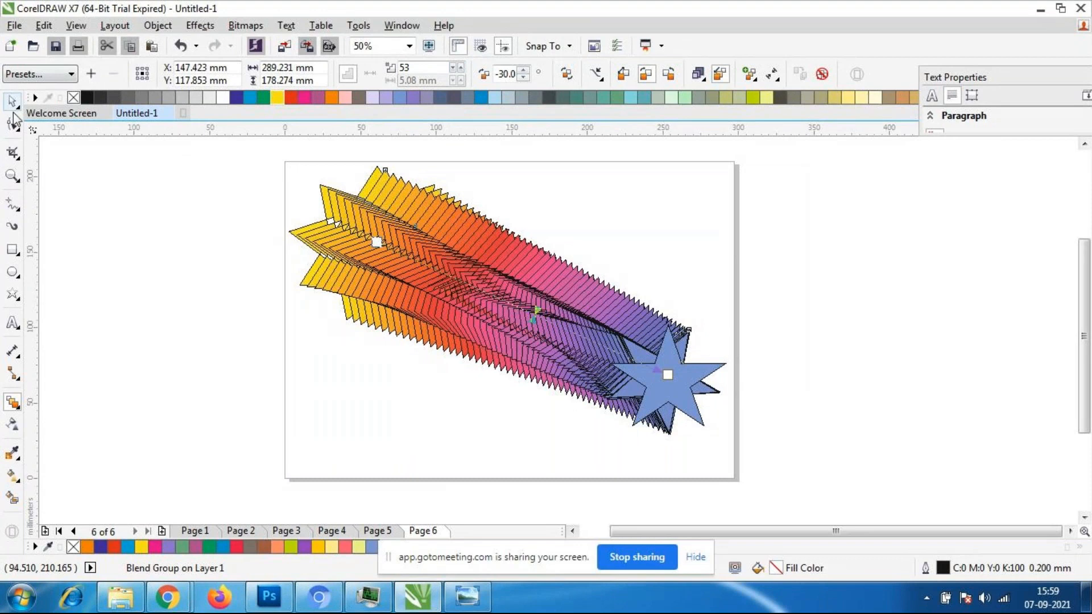
{"action": "left_click", "coordinate": [129, 228]}
{"action": "left_click", "coordinate": [405, 264]}
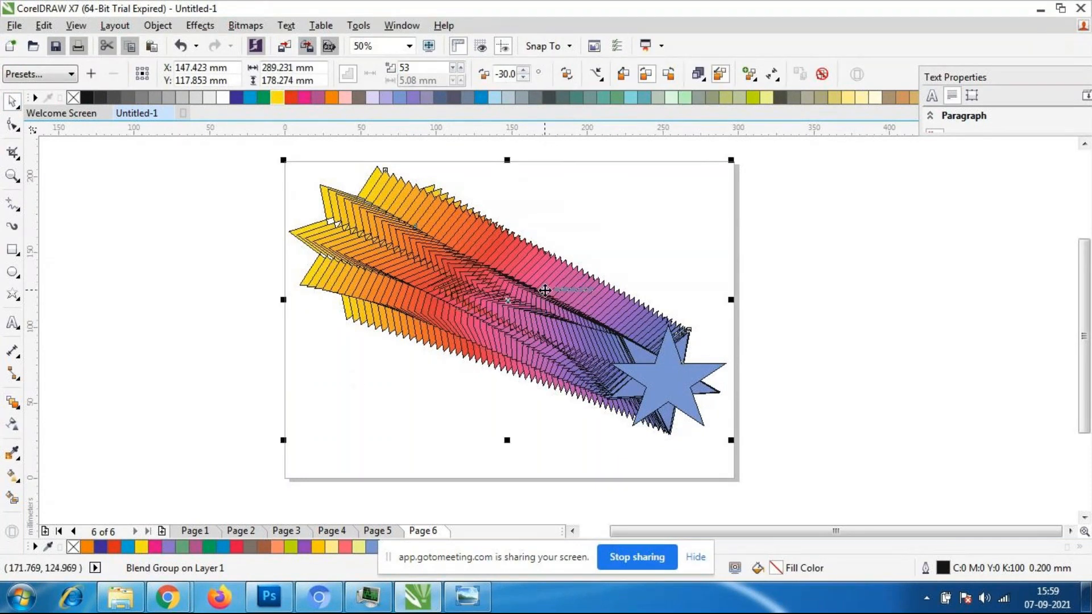
{"action": "left_click", "coordinate": [466, 405]}
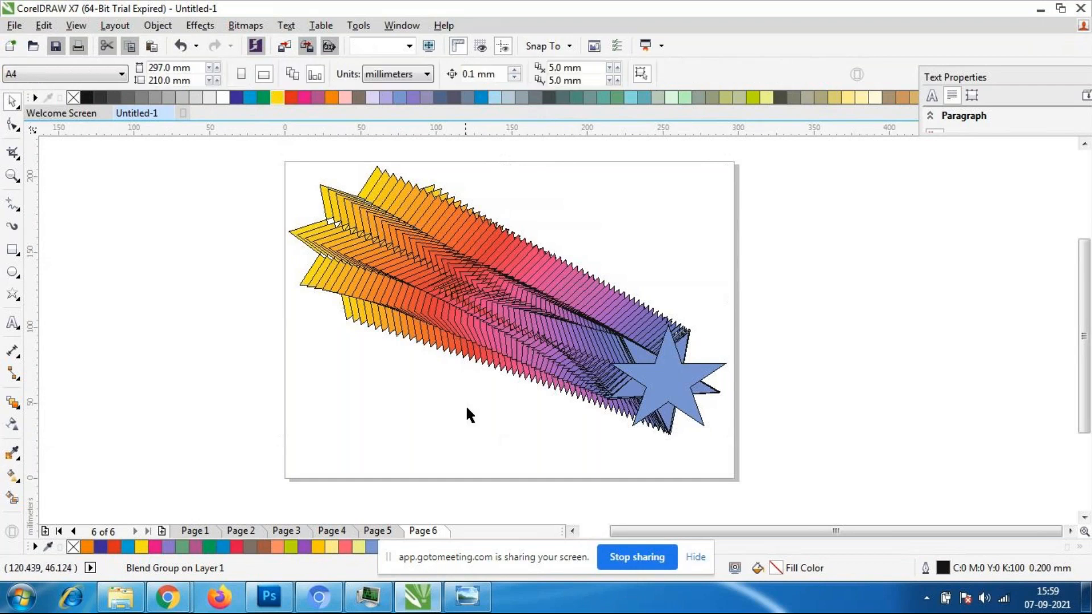
{"action": "left_click", "coordinate": [514, 286]}
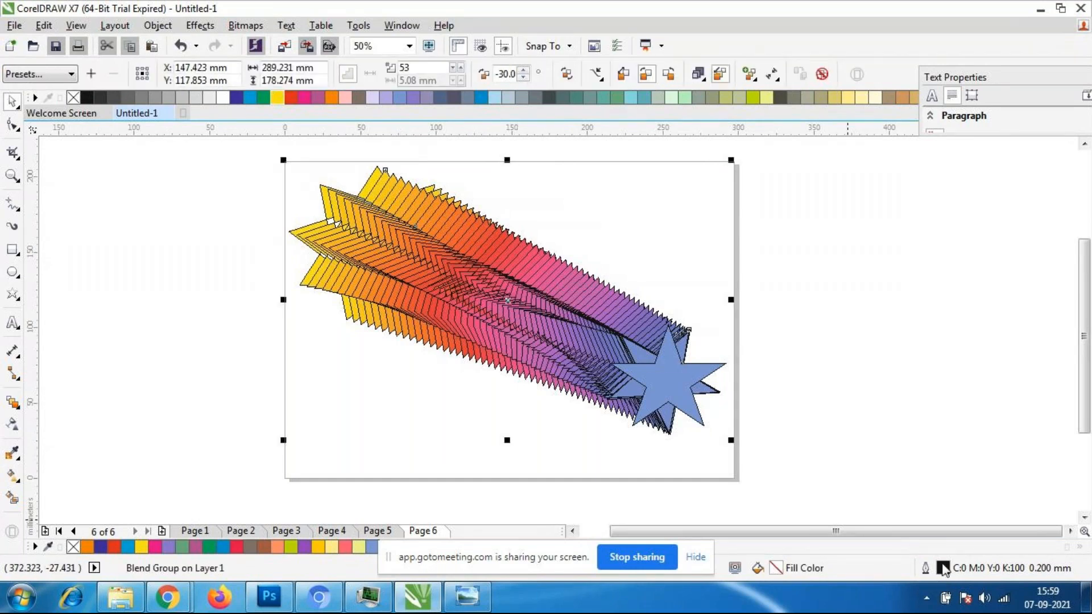
{"action": "scroll", "coordinate": [587, 326], "scroll_direction": "up", "scroll_amount": 3}
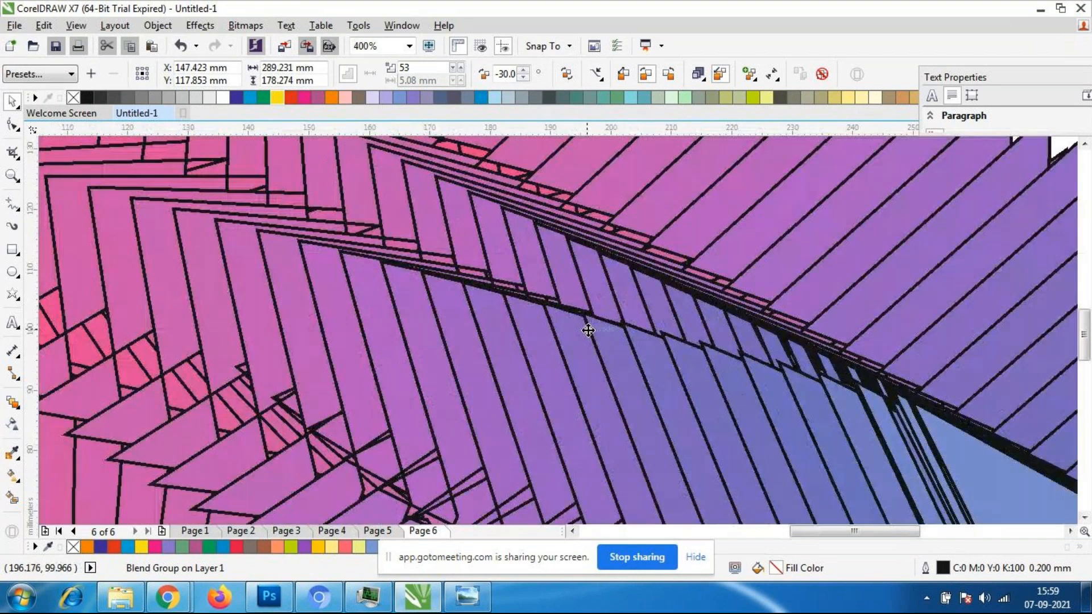
{"action": "scroll", "coordinate": [601, 328], "scroll_direction": "down", "scroll_amount": 3}
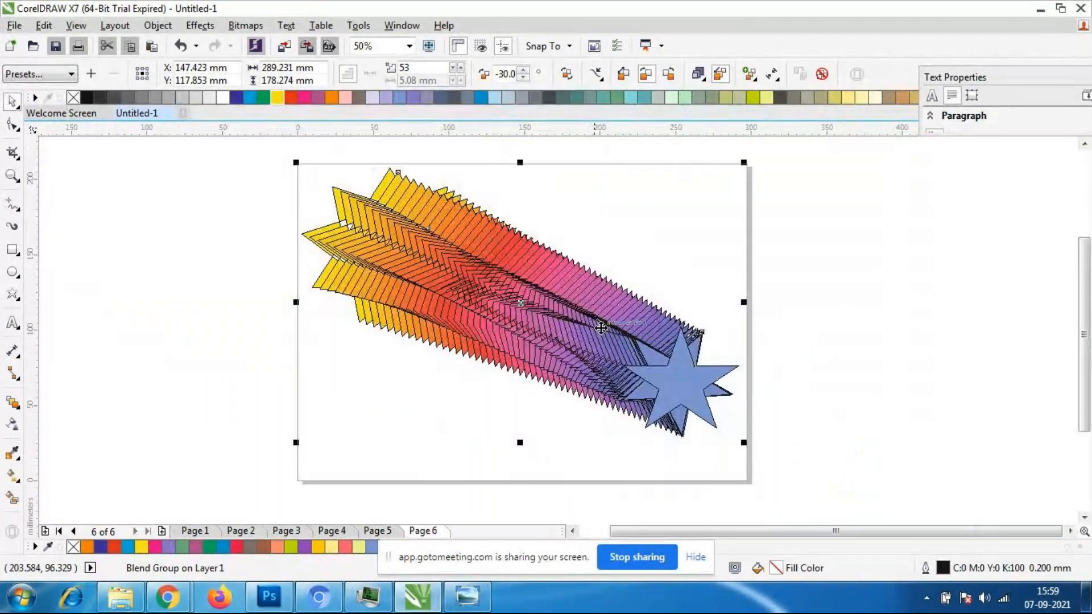
{"action": "double_click", "coordinate": [943, 570]}
{"action": "left_click", "coordinate": [468, 155]}
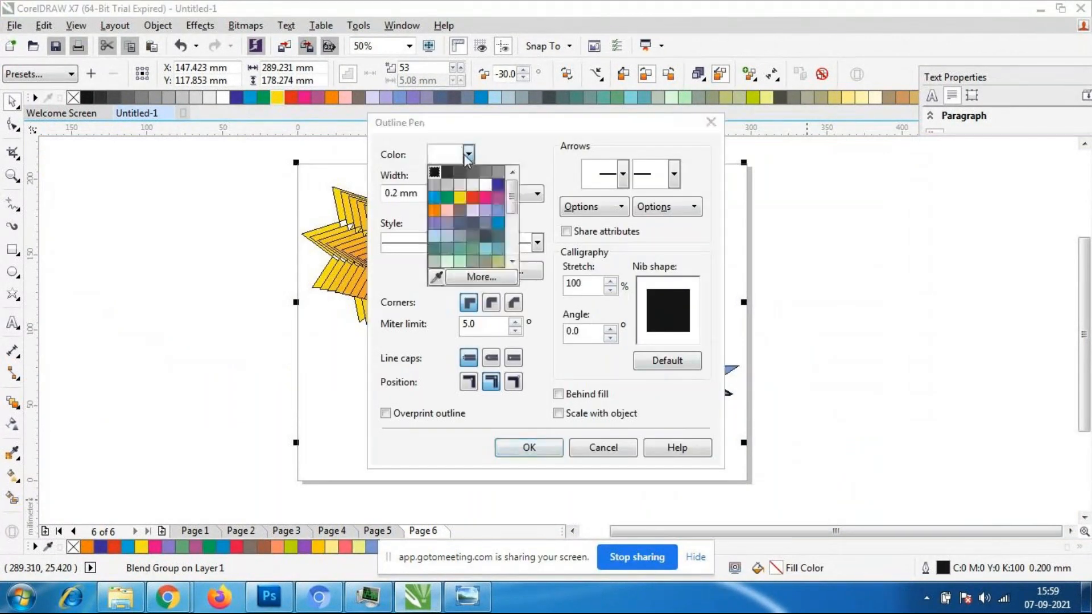
{"action": "left_click", "coordinate": [444, 193]}
{"action": "left_click", "coordinate": [444, 193]}
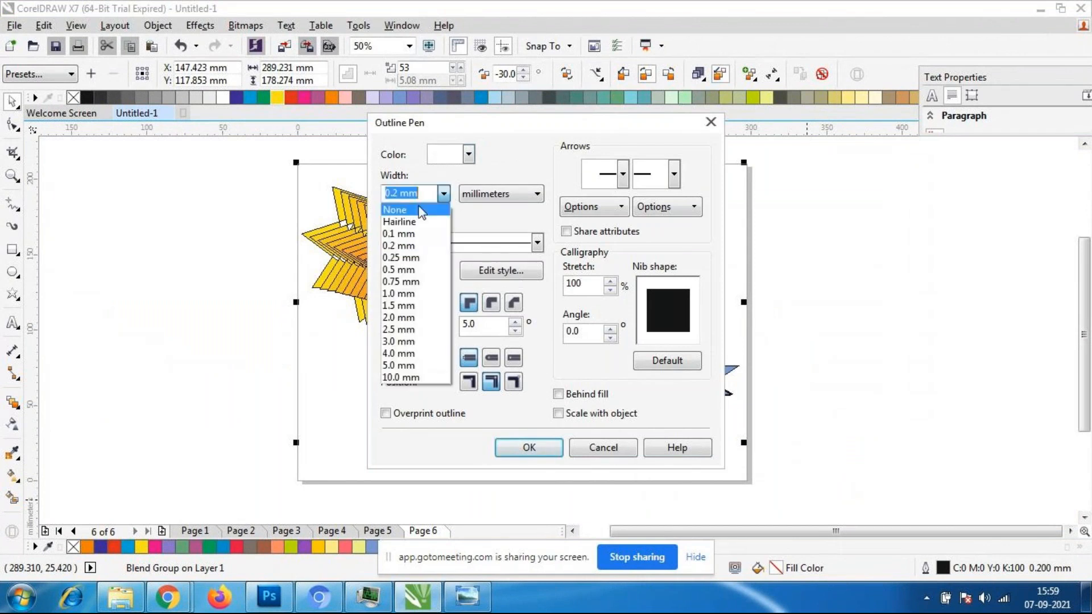
{"action": "left_click", "coordinate": [421, 210]}
{"action": "left_click", "coordinate": [527, 447]}
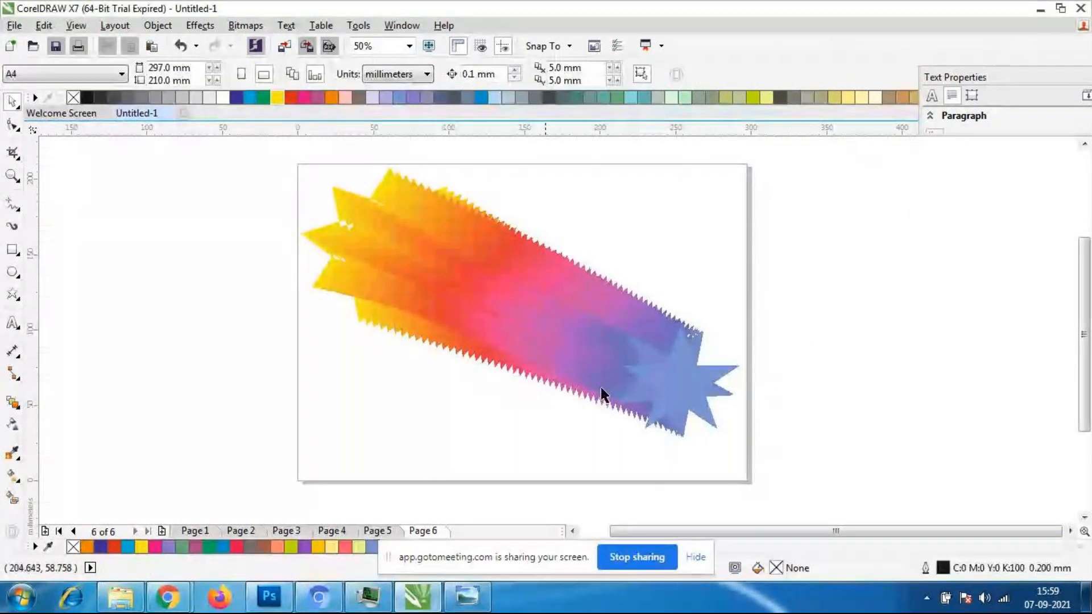
- Examine the outline-free blend up close, checking the selection of the blend group and of its blue end star
{"action": "scroll", "coordinate": [426, 323], "scroll_direction": "up", "scroll_amount": 2}
{"action": "scroll", "coordinate": [426, 323], "scroll_direction": "down", "scroll_amount": 2}
{"action": "left_click", "coordinate": [502, 327]}
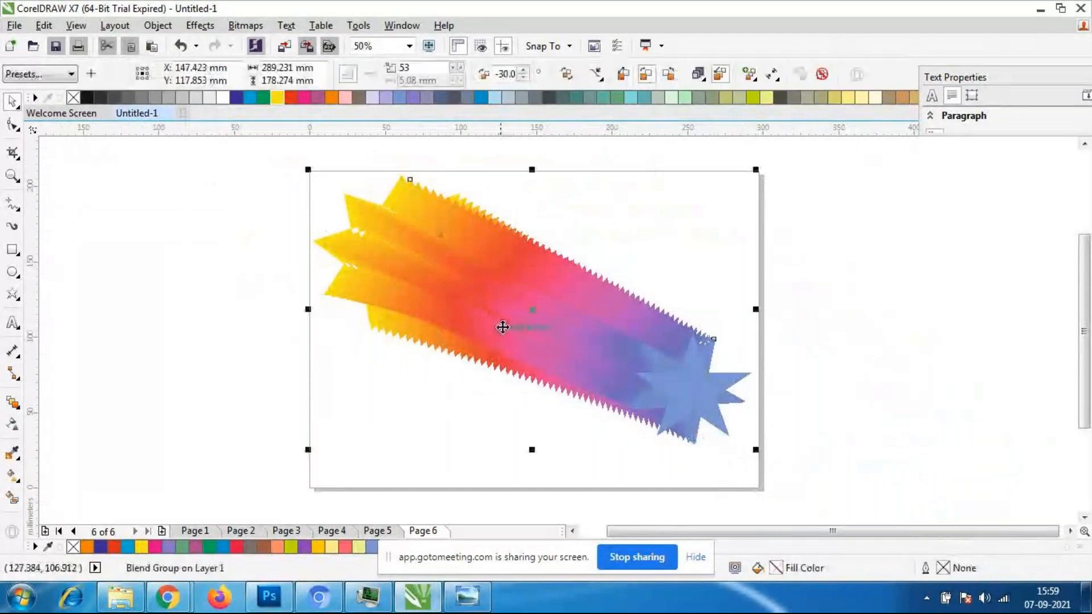
{"action": "left_click", "coordinate": [432, 390]}
{"action": "left_click", "coordinate": [628, 325]}
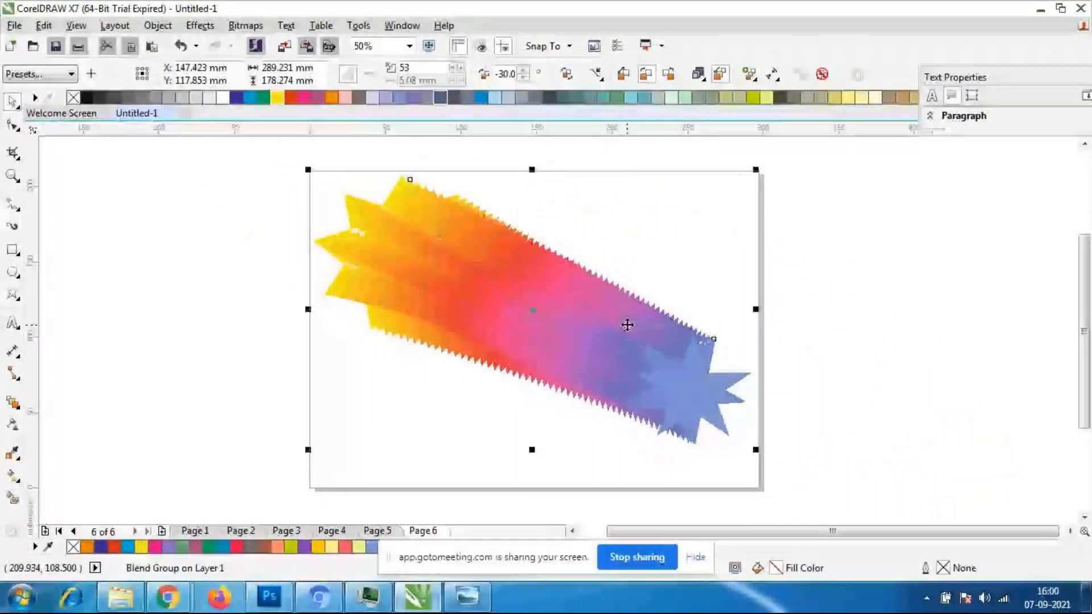
{"action": "key", "text": "Escape"}
{"action": "left_click", "coordinate": [690, 388]}
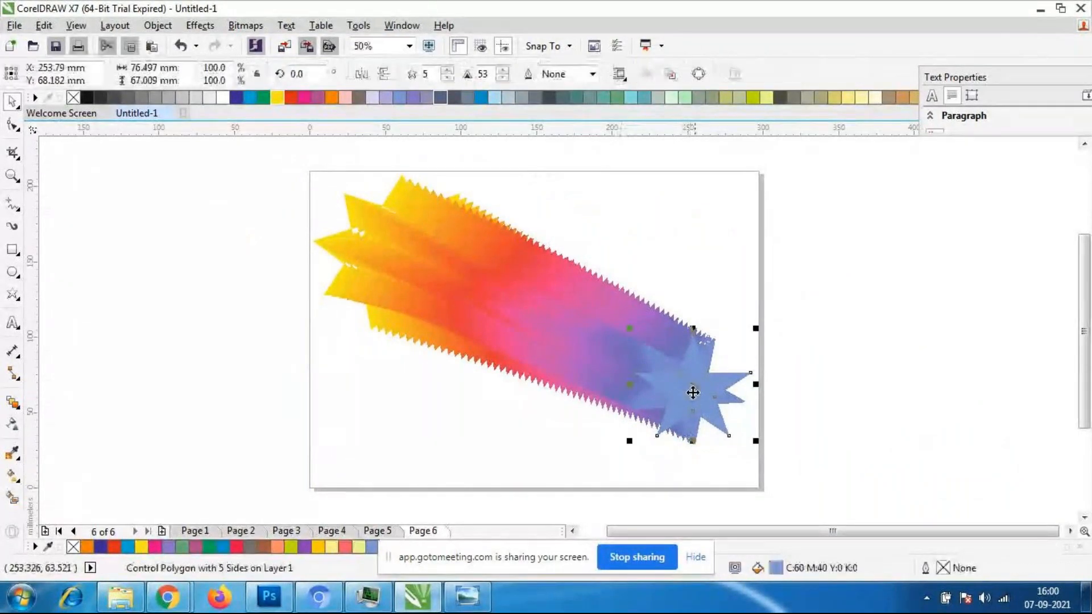
{"action": "key", "text": "Escape"}
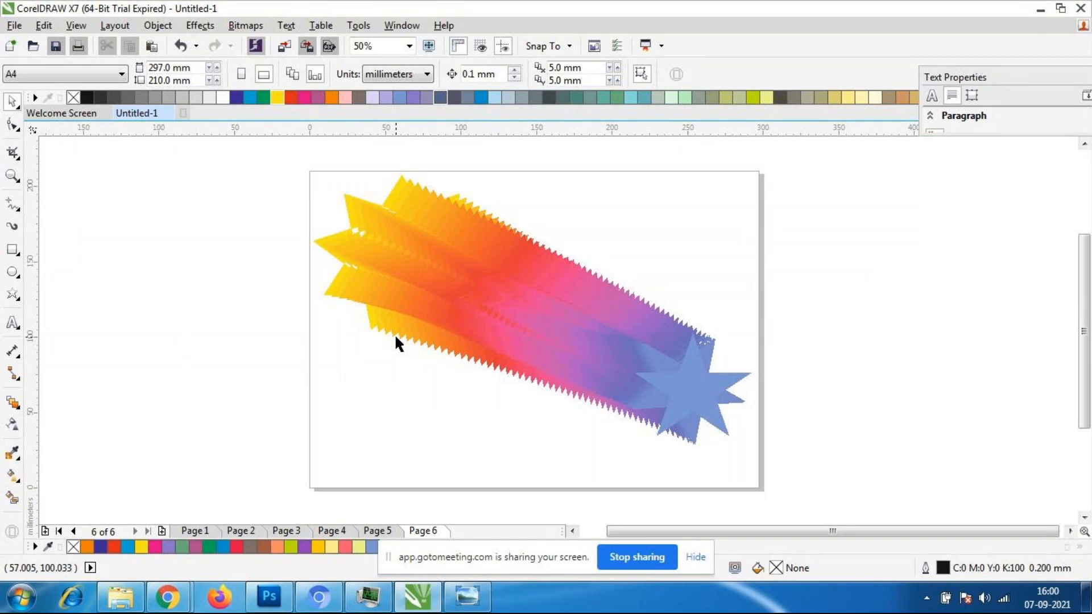
- Move the blue end star onto the center of the yellow start star so the blend becomes concentric
{"action": "left_click", "coordinate": [703, 390]}
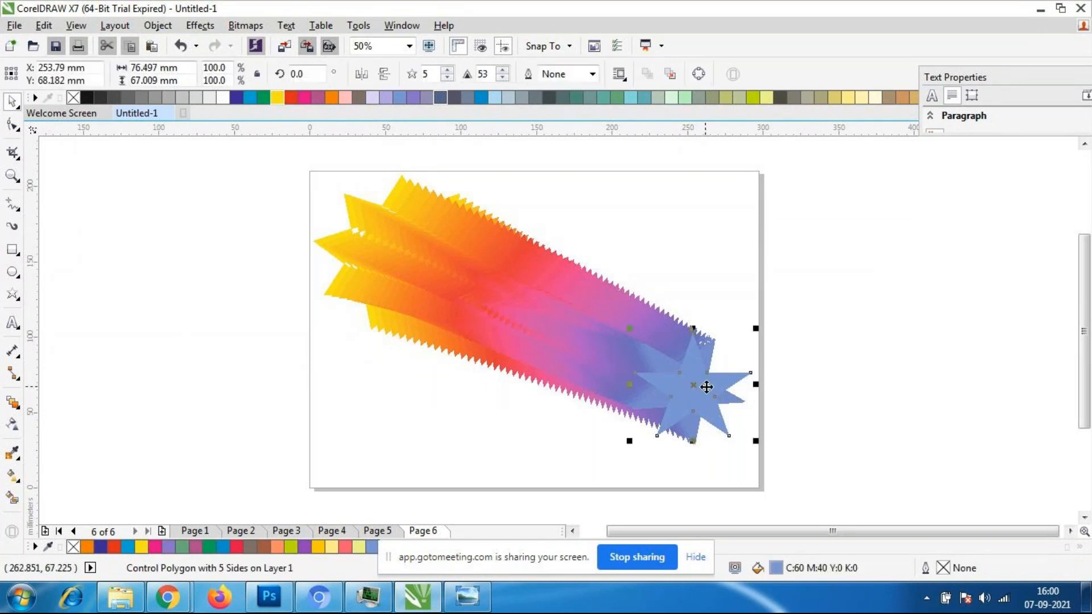
{"action": "left_click_drag", "start_coordinate": [703, 392], "coordinate": [387, 255]}
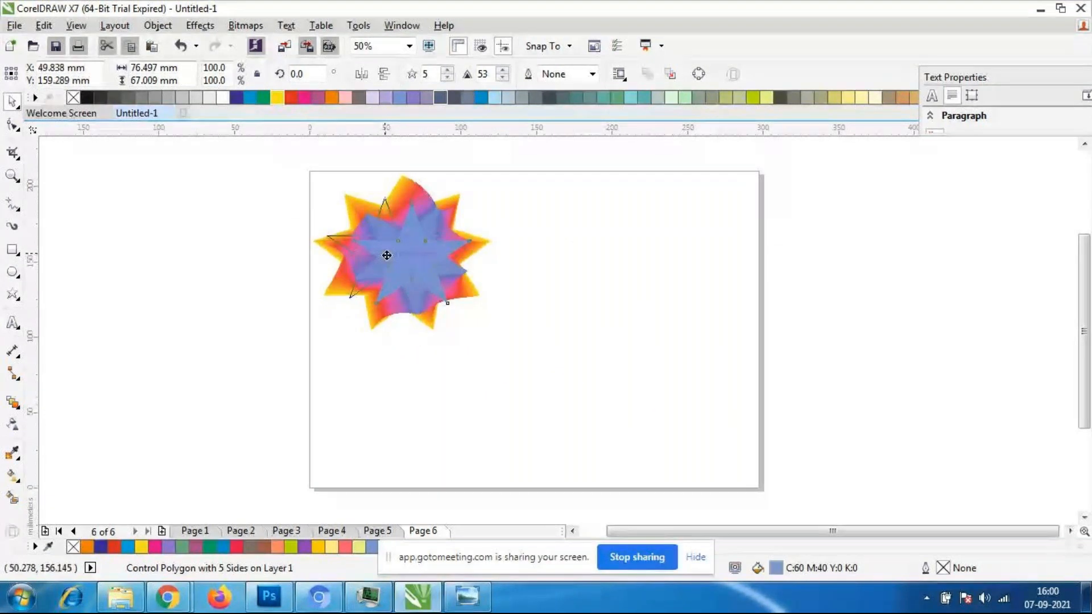
{"action": "left_click_drag", "start_coordinate": [387, 255], "coordinate": [407, 254]}
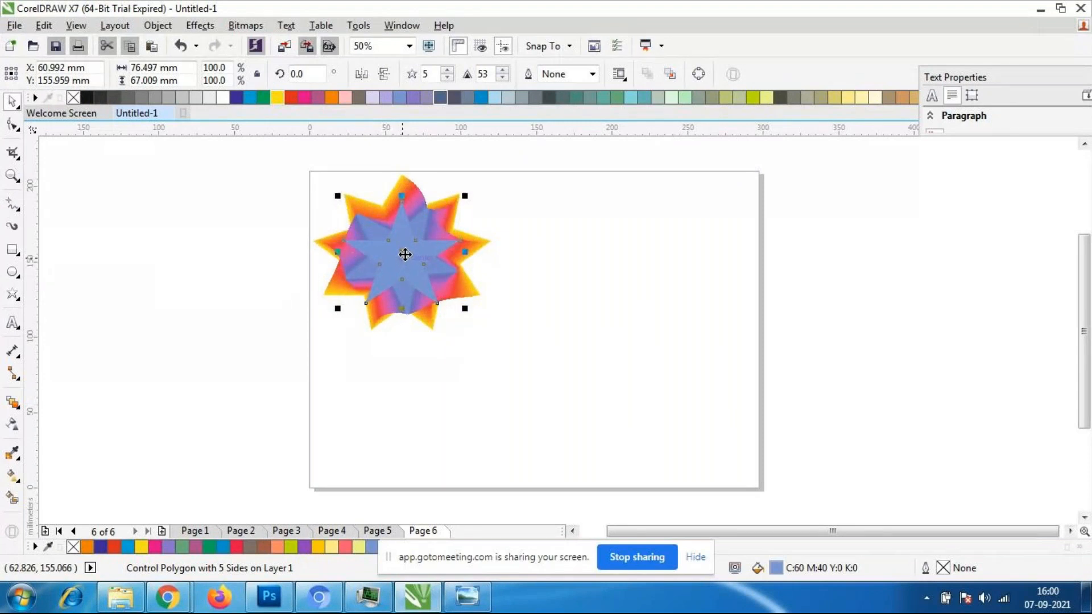
{"action": "left_click", "coordinate": [404, 254]}
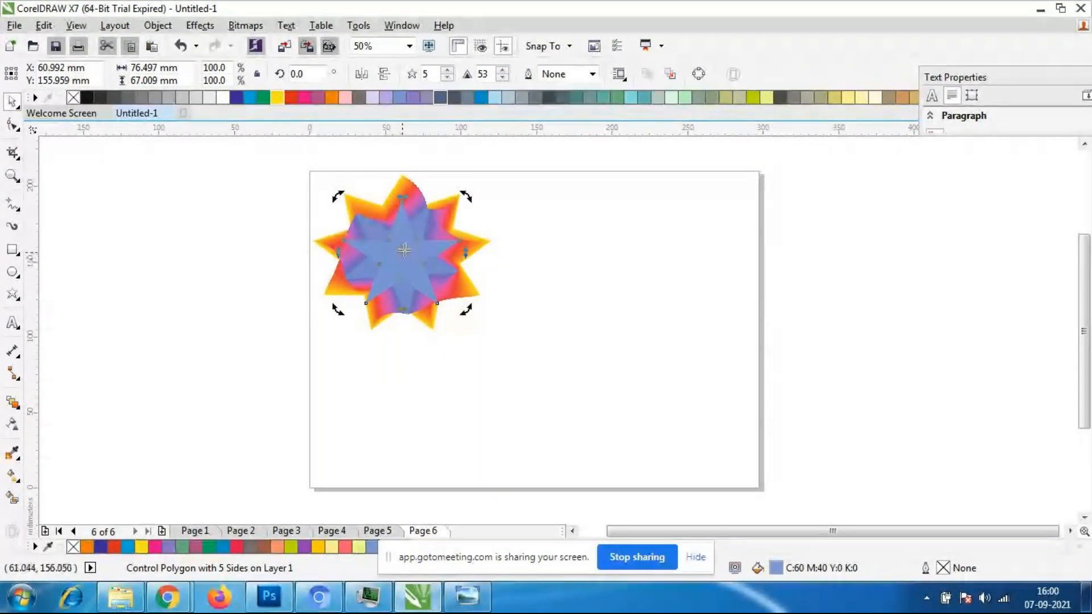
- Recolor the concentric blend's blue five-pointed end star with the yellow-green fill C:40 M:0 Y:100 K:0
{"action": "left_click", "coordinate": [554, 459]}
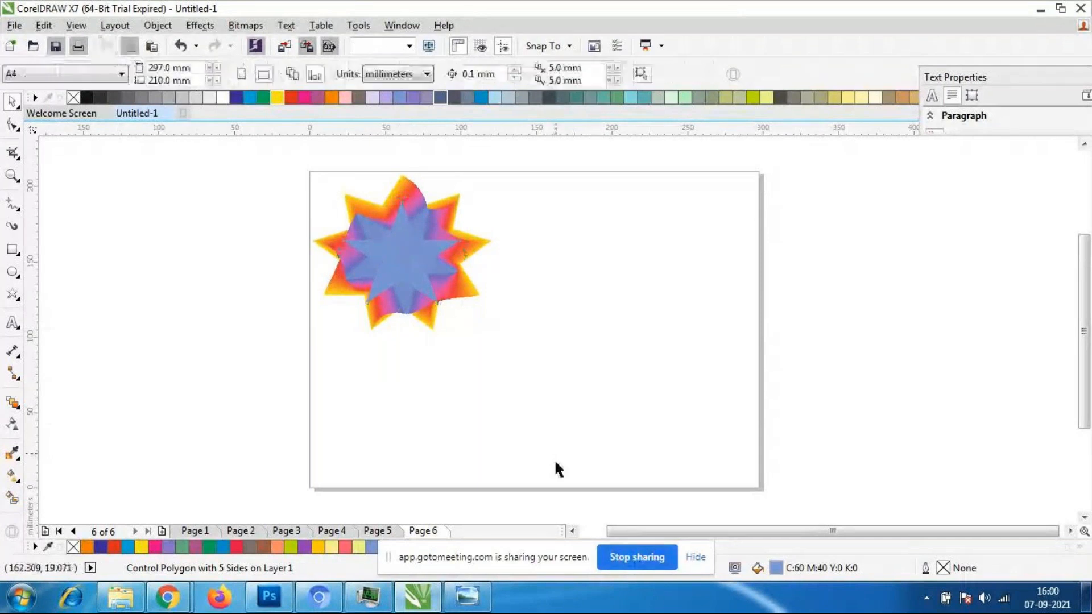
{"action": "scroll", "coordinate": [391, 223], "scroll_direction": "up", "scroll_amount": 2}
{"action": "scroll", "coordinate": [390, 237], "scroll_direction": "down", "scroll_amount": 2}
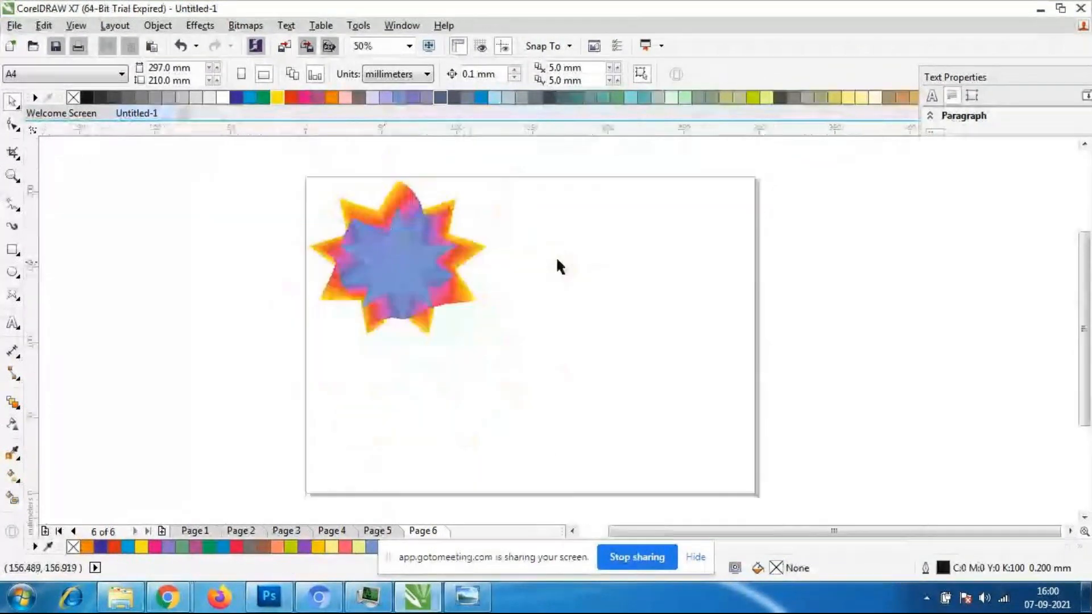
{"action": "left_click", "coordinate": [355, 257]}
{"action": "scroll", "coordinate": [355, 256], "scroll_direction": "up", "scroll_amount": 2}
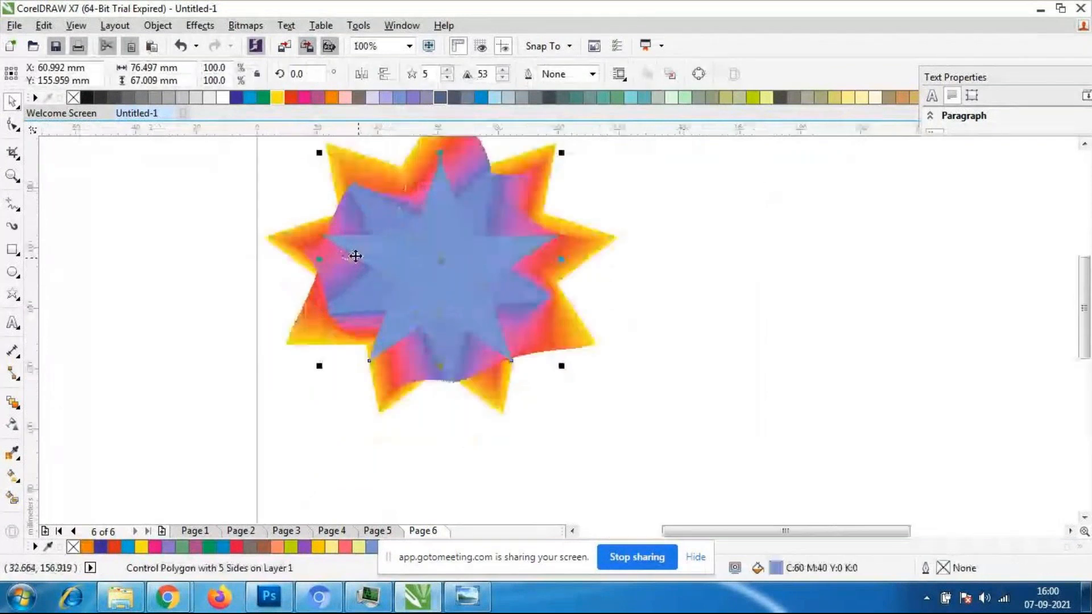
{"action": "left_click", "coordinate": [766, 98]}
{"action": "left_click", "coordinate": [753, 99]}
{"action": "left_click", "coordinate": [731, 361]}
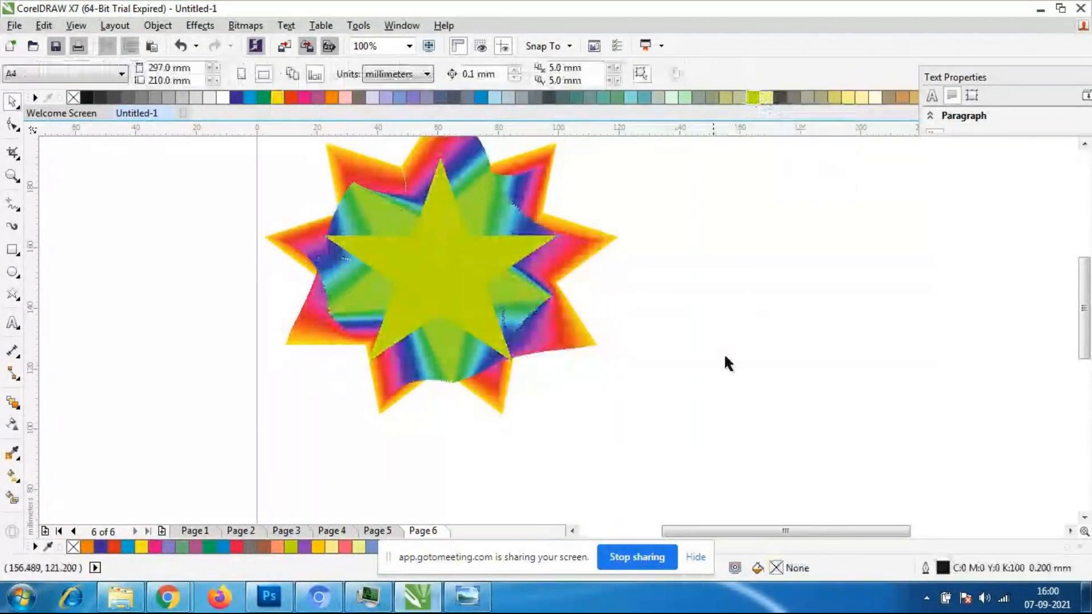
- Examine the recolored concentric blend up close, checking the selection of its five-pointed end star
{"action": "scroll", "coordinate": [716, 285], "scroll_direction": "down", "scroll_amount": 1}
{"action": "left_click", "coordinate": [598, 272]}
{"action": "scroll", "coordinate": [598, 272], "scroll_direction": "up", "scroll_amount": 1}
{"action": "left_click", "coordinate": [659, 442]}
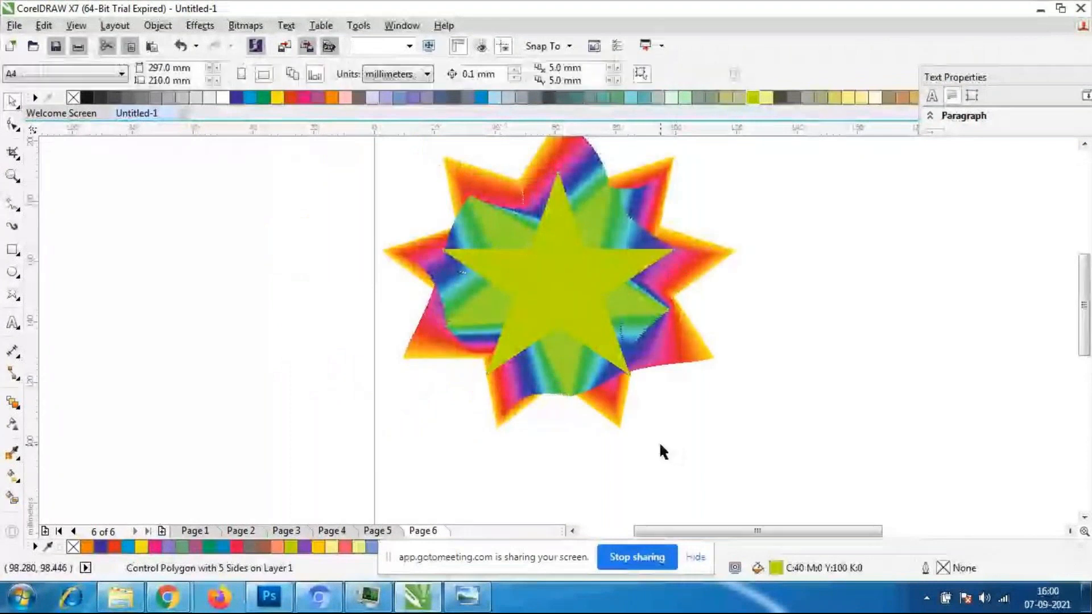
{"action": "scroll", "coordinate": [557, 212], "scroll_direction": "down", "scroll_amount": 1}
{"action": "scroll", "coordinate": [592, 184], "scroll_direction": "up", "scroll_amount": 1}
{"action": "left_click", "coordinate": [548, 230]}
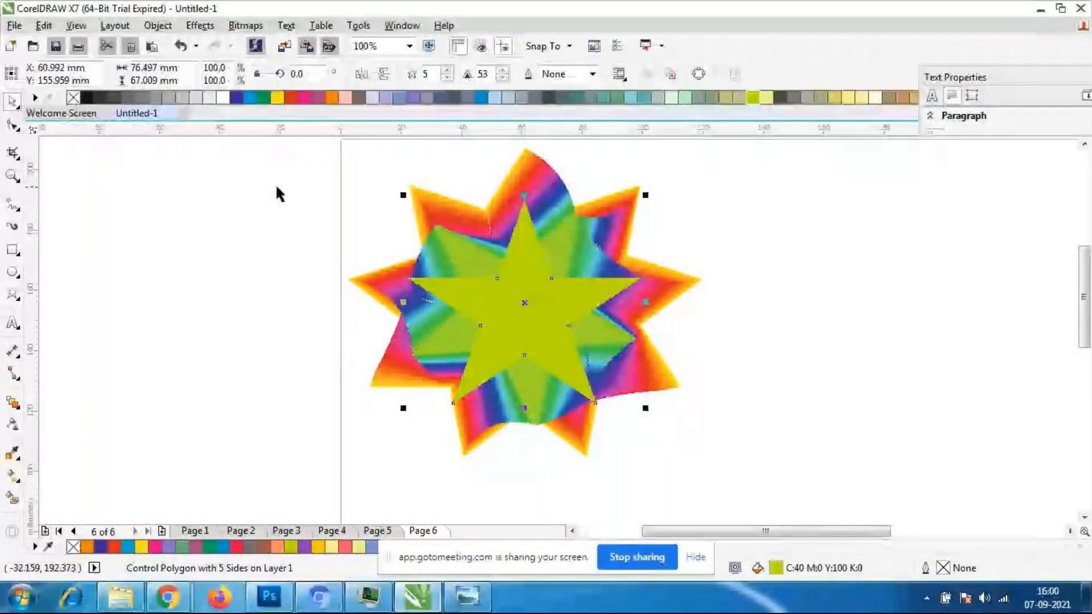
{"action": "scroll", "coordinate": [553, 246], "scroll_direction": "down", "scroll_amount": 1}
{"action": "scroll", "coordinate": [553, 246], "scroll_direction": "up", "scroll_amount": 1}
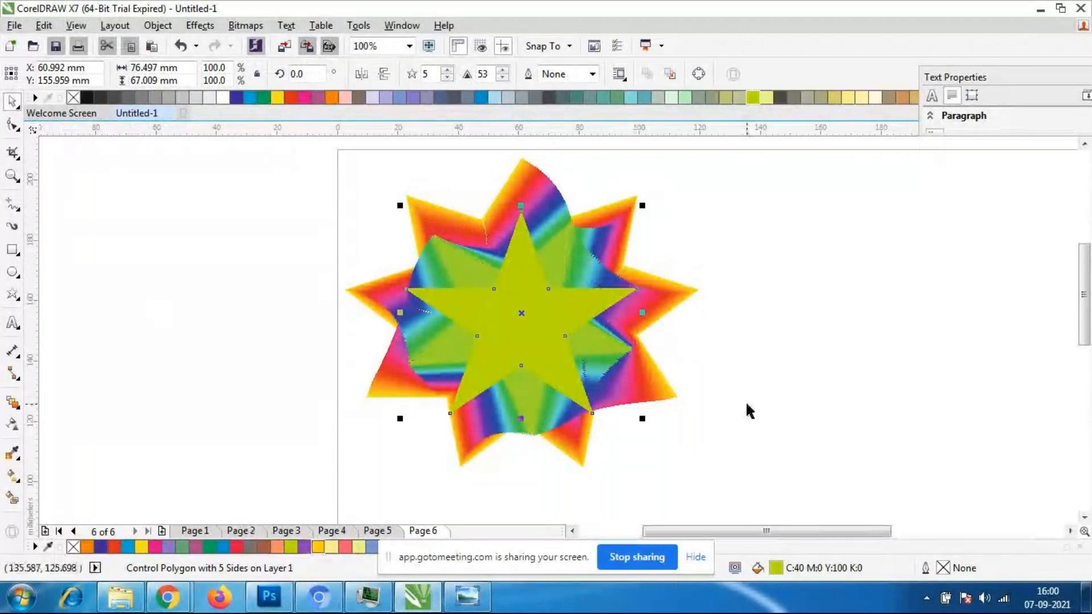
- Undo the end star's color changes and its moves onto the start star, back to the diagonal blend across the page
{"action": "key", "text": "ctrl+z"}
{"action": "key", "text": "ctrl+z"}
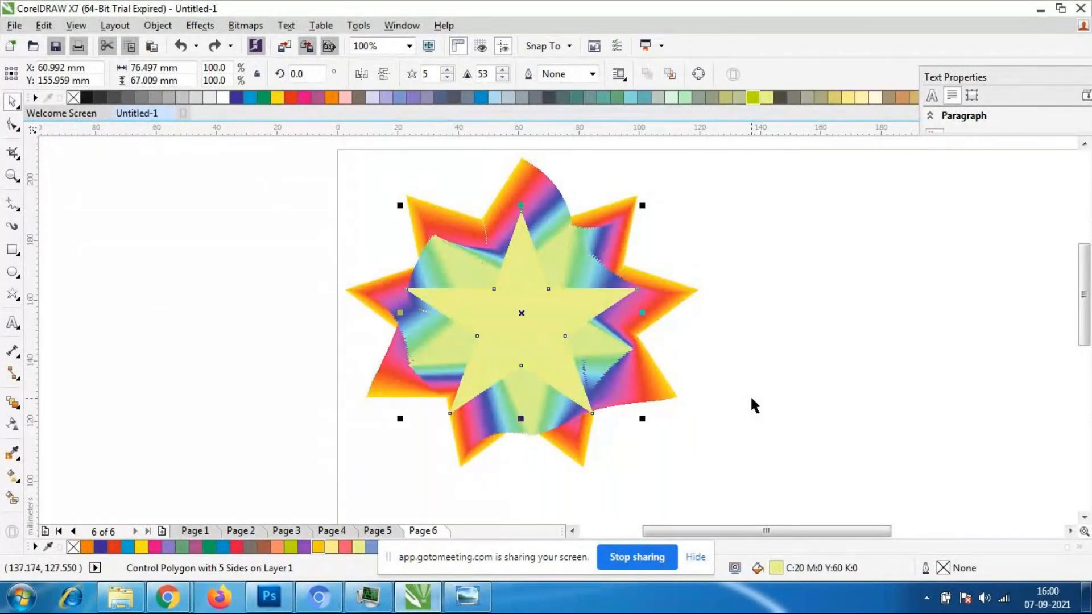
{"action": "key", "text": "ctrl+z"}
{"action": "key", "text": "ctrl+z"}
{"action": "key", "text": "ctrl+z"}
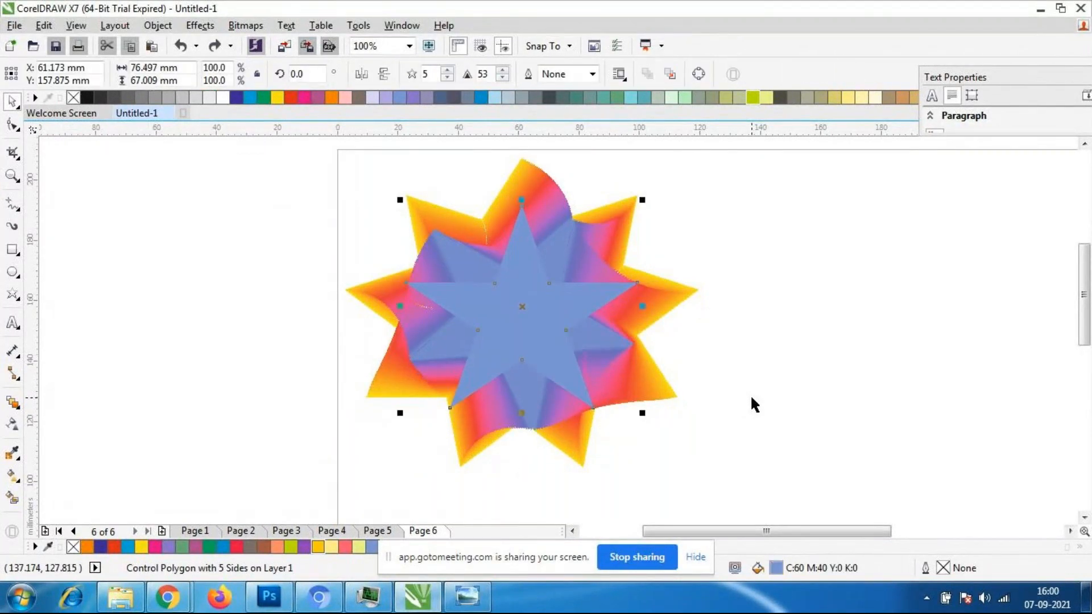
{"action": "key", "text": "ctrl+z"}
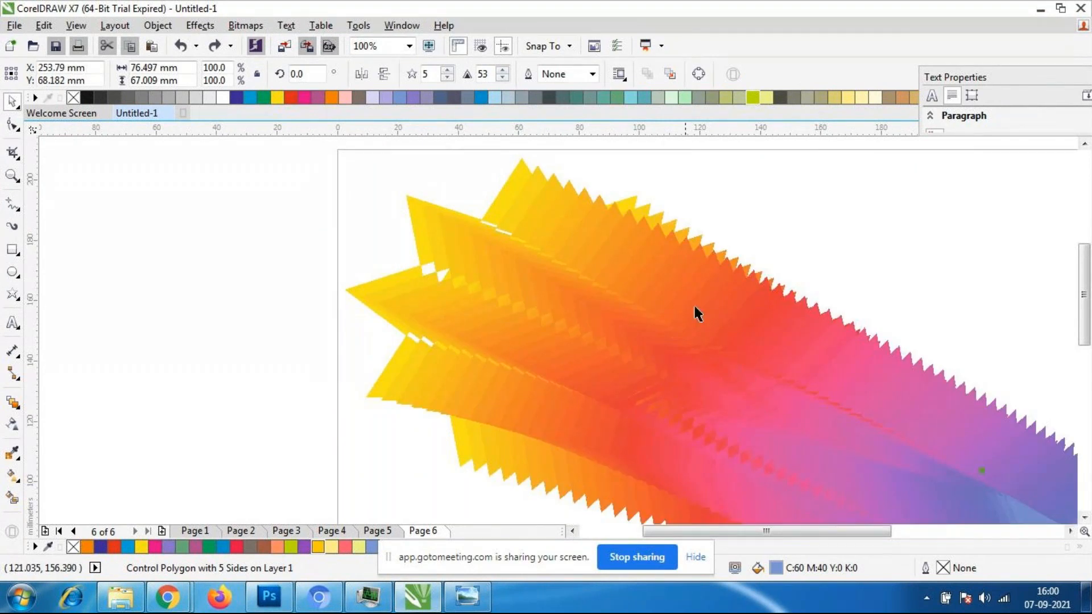
{"action": "scroll", "coordinate": [694, 303], "scroll_direction": "down", "scroll_amount": 2}
{"action": "scroll", "coordinate": [881, 350], "scroll_direction": "up", "scroll_amount": 1}
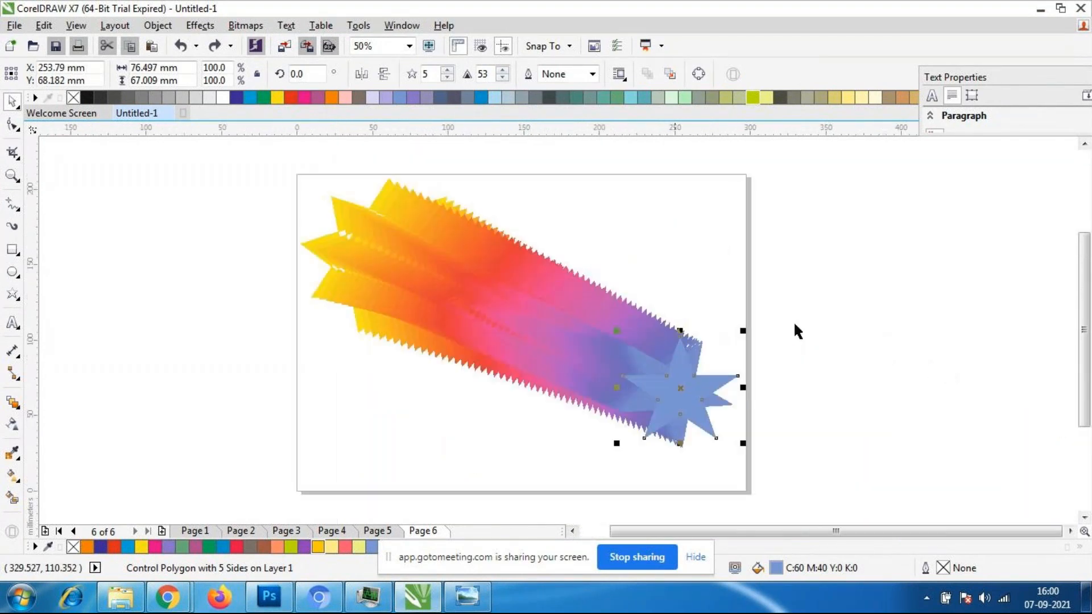
{"action": "scroll", "coordinate": [310, 170], "scroll_direction": "up", "scroll_amount": 1}
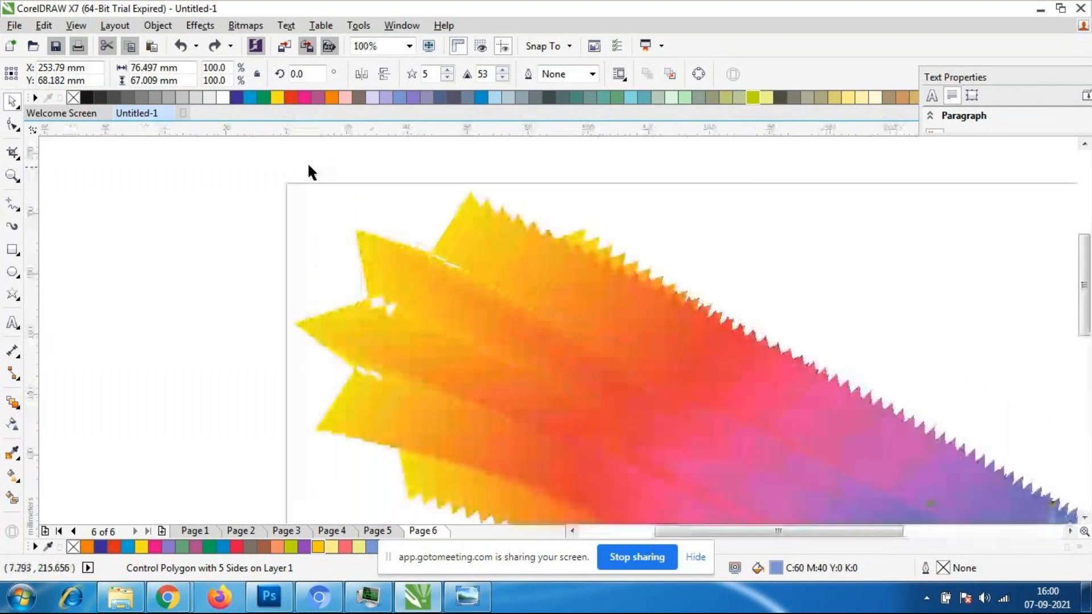
{"action": "scroll", "coordinate": [316, 177], "scroll_direction": "down", "scroll_amount": 1}
- Select the whole diagonal star blend and set its outline width to Hairline
{"action": "left_click", "coordinate": [564, 376]}
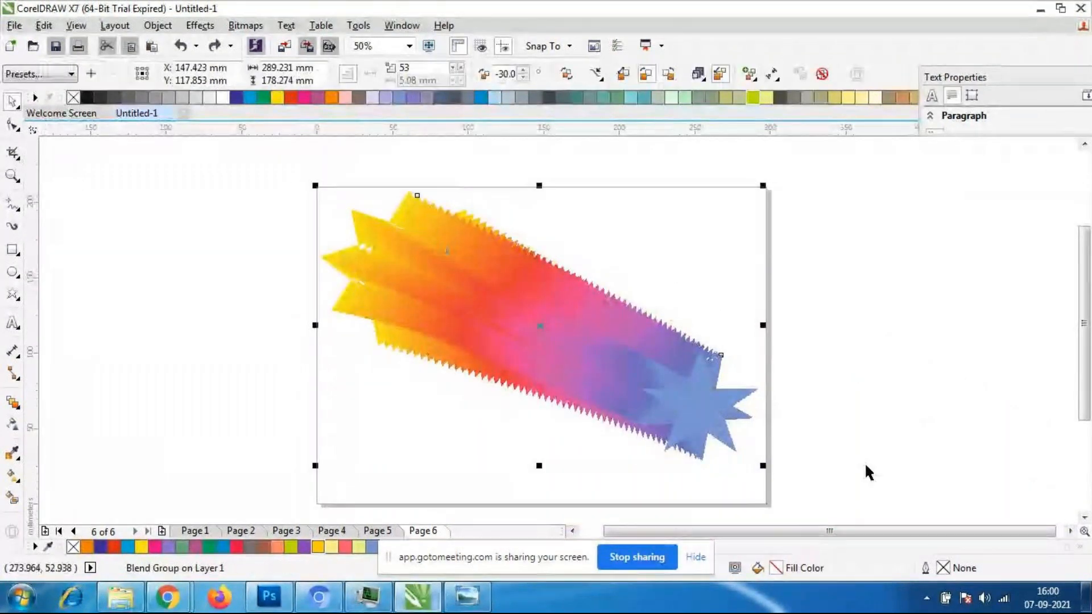
{"action": "double_click", "coordinate": [944, 569]}
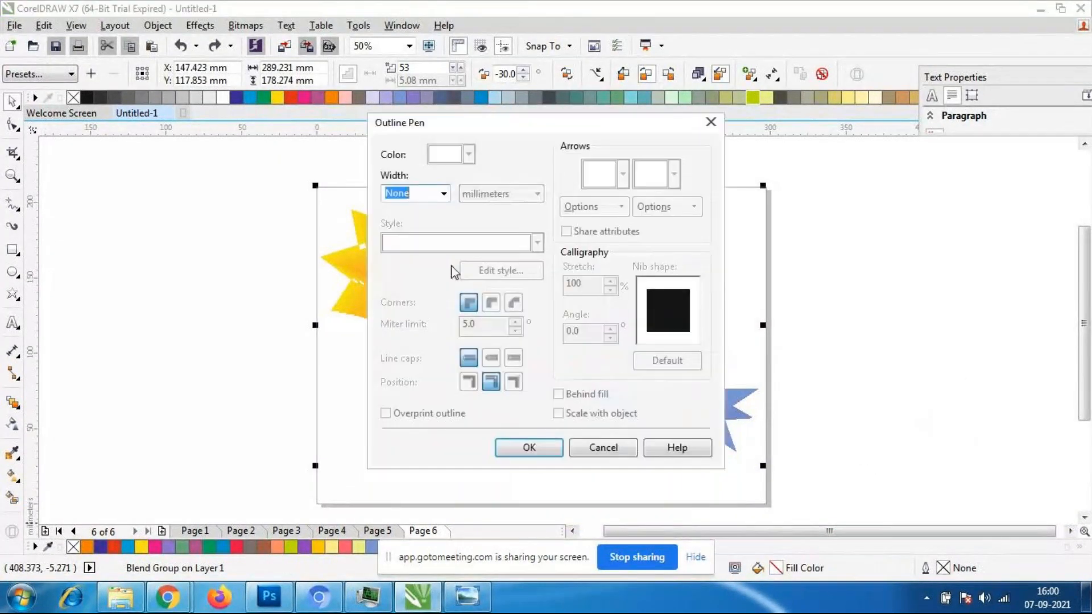
{"action": "left_click", "coordinate": [443, 194]}
{"action": "left_click", "coordinate": [400, 222]}
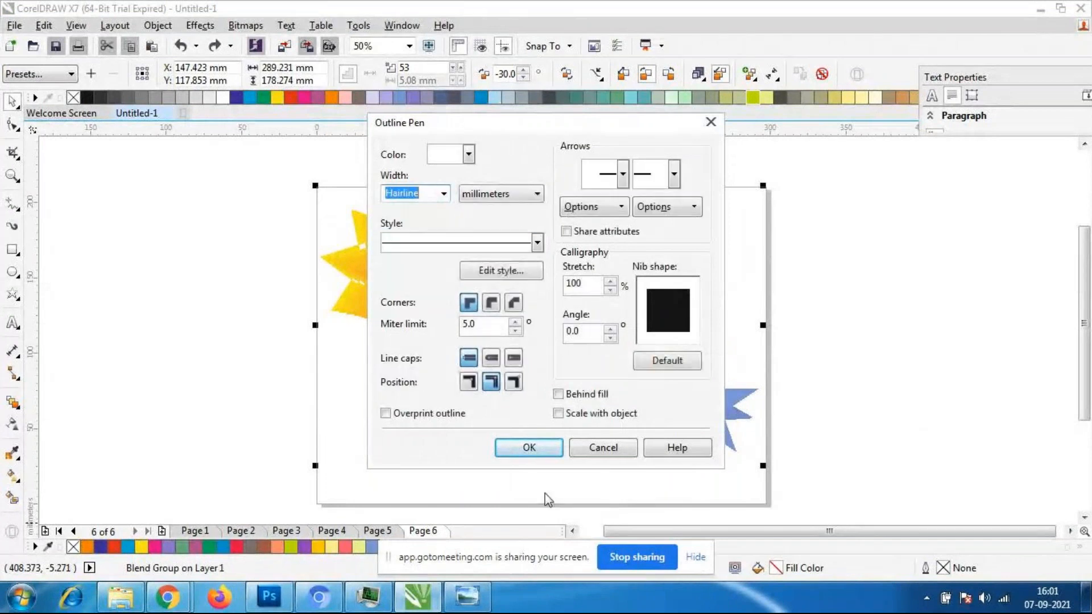
{"action": "left_click", "coordinate": [529, 448]}
{"action": "left_click", "coordinate": [466, 419]}
{"action": "scroll", "coordinate": [408, 302], "scroll_direction": "up", "scroll_amount": 2}
{"action": "scroll", "coordinate": [415, 306], "scroll_direction": "down", "scroll_amount": 2}
{"action": "scroll", "coordinate": [414, 306], "scroll_direction": "up", "scroll_amount": 2}
{"action": "scroll", "coordinate": [415, 304], "scroll_direction": "down", "scroll_amount": 2}
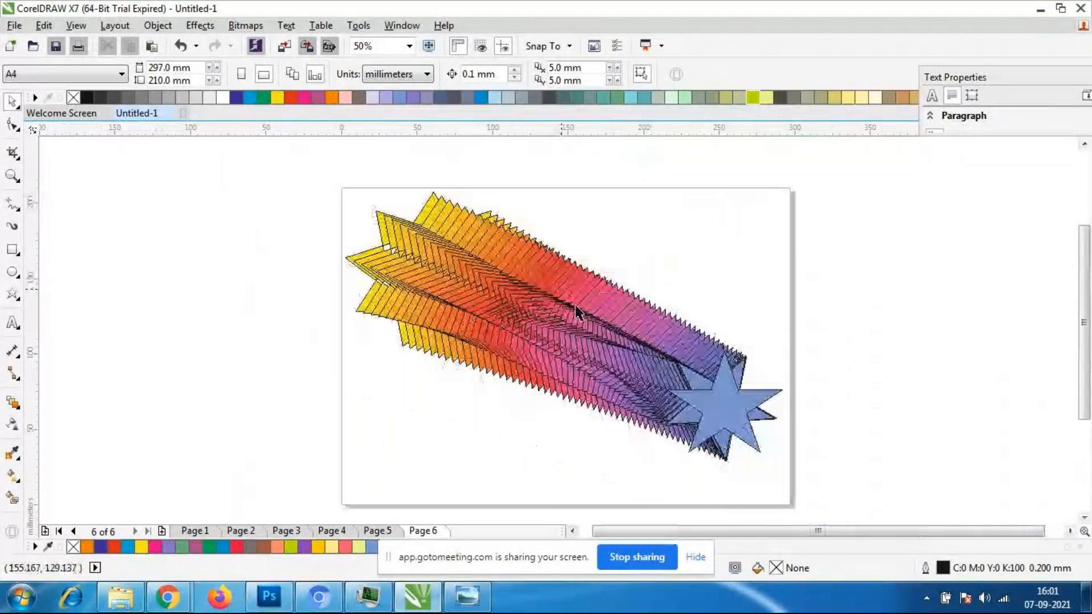
- Recolor the blend's yellow nine-pointed start star with the dark green fill C:60 M:0 Y:40 K:40
{"action": "left_click", "coordinate": [349, 259]}
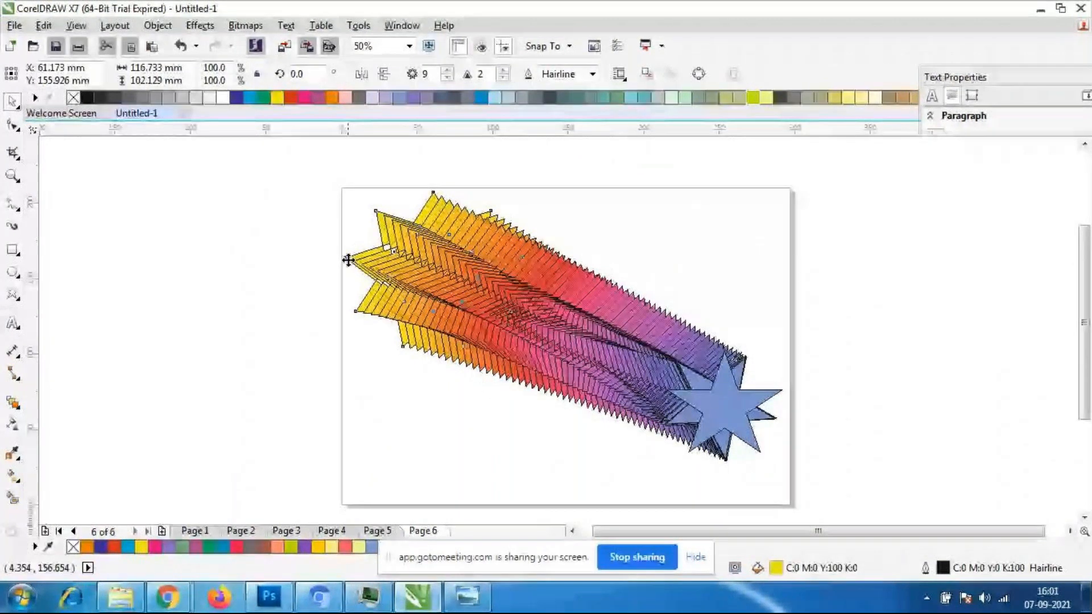
{"action": "left_click", "coordinate": [444, 387]}
{"action": "left_click", "coordinate": [349, 257]}
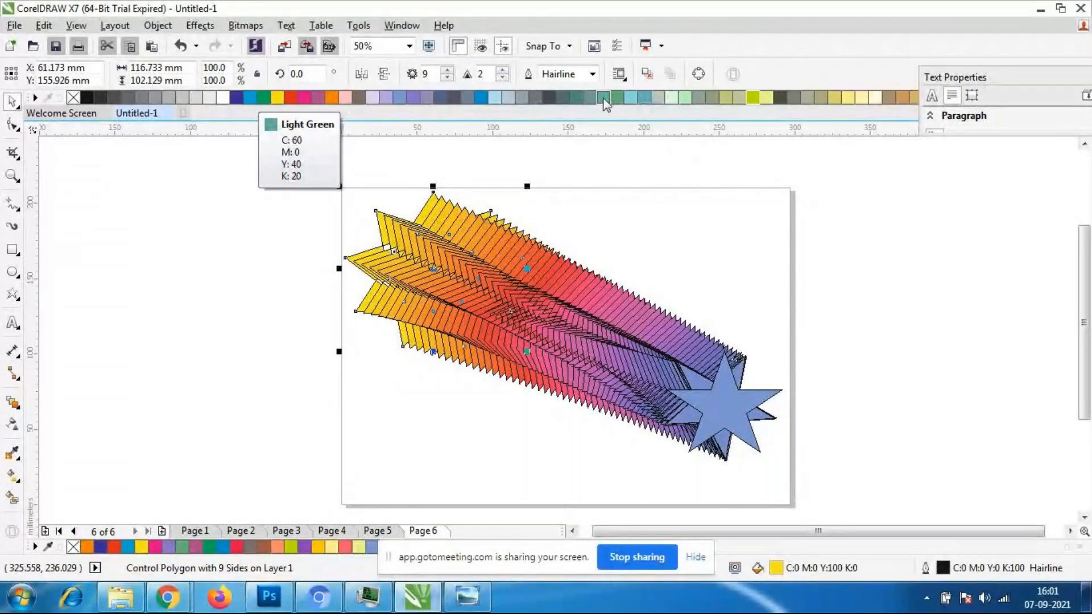
{"action": "left_click", "coordinate": [575, 102]}
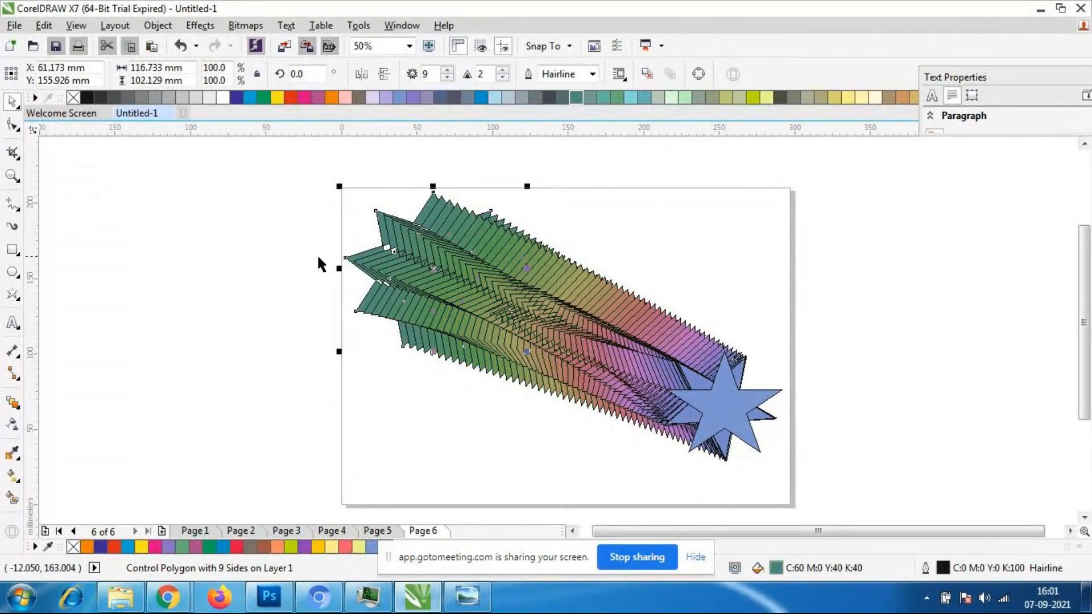
{"action": "left_click", "coordinate": [347, 382]}
{"action": "scroll", "coordinate": [388, 269], "scroll_direction": "up", "scroll_amount": 2}
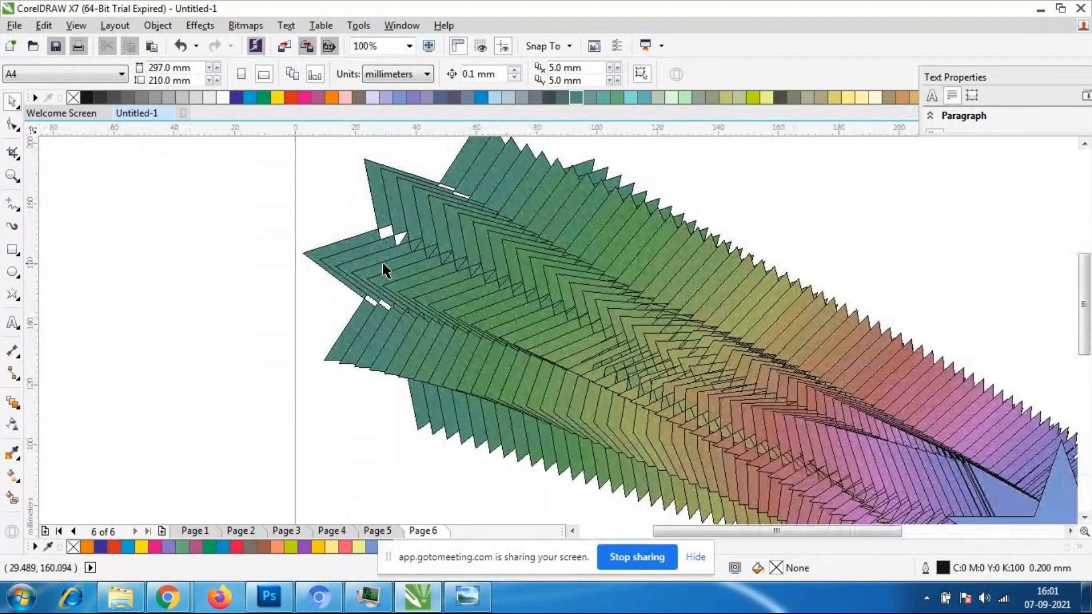
- Reshape the green start star with the Shape tool, pulling its nodes so it widens beyond the page's upper-left corner
{"action": "left_click", "coordinate": [319, 257]}
{"action": "scroll", "coordinate": [444, 232], "scroll_direction": "down", "scroll_amount": 1}
{"action": "scroll", "coordinate": [499, 212], "scroll_direction": "down", "scroll_amount": 1}
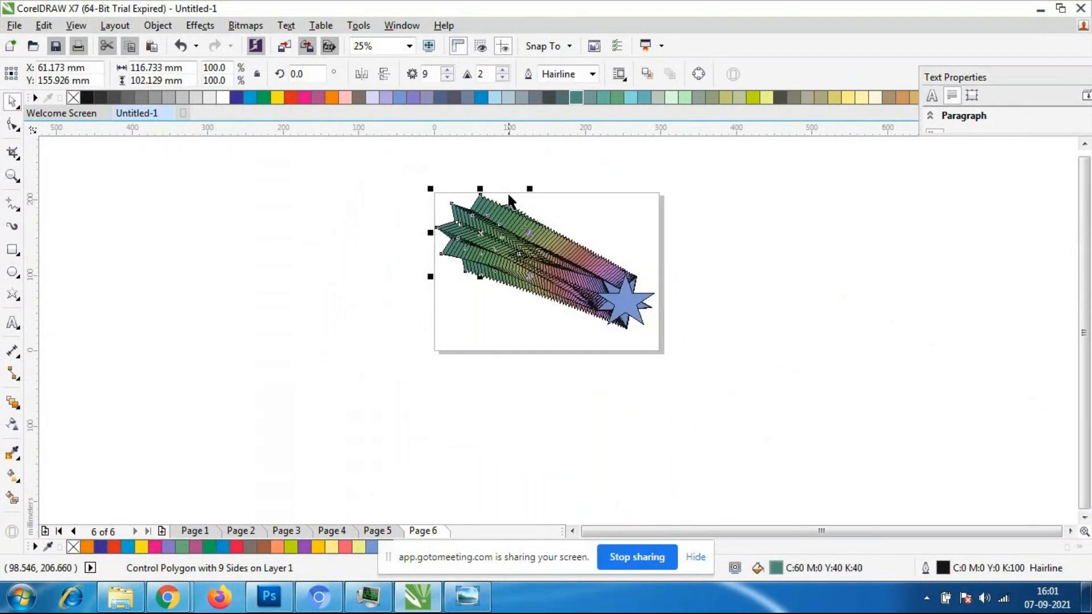
{"action": "scroll", "coordinate": [507, 190], "scroll_direction": "up", "scroll_amount": 1}
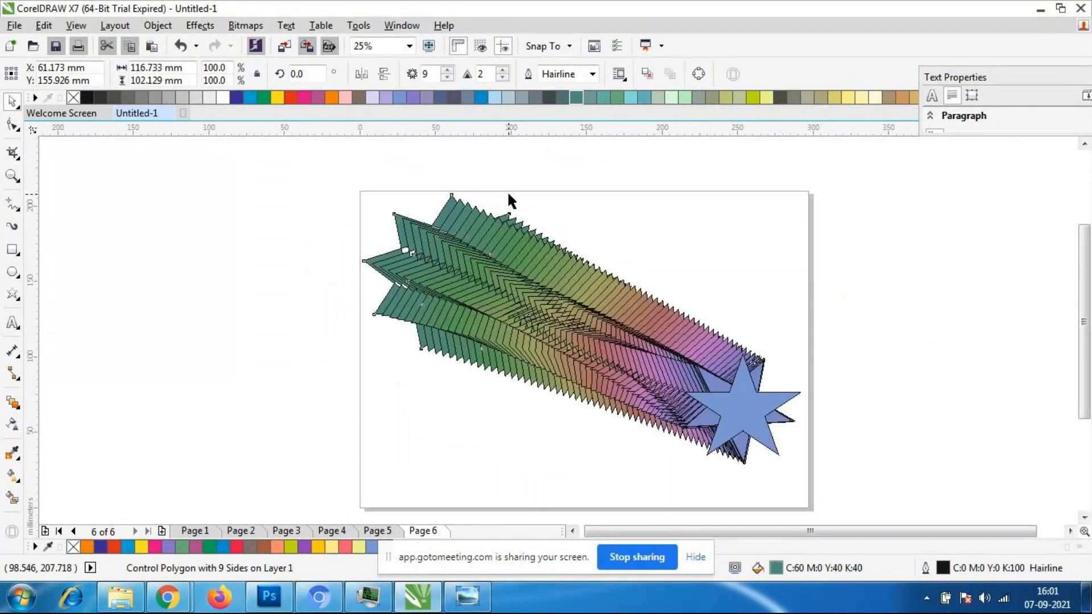
{"action": "left_click", "coordinate": [13, 124]}
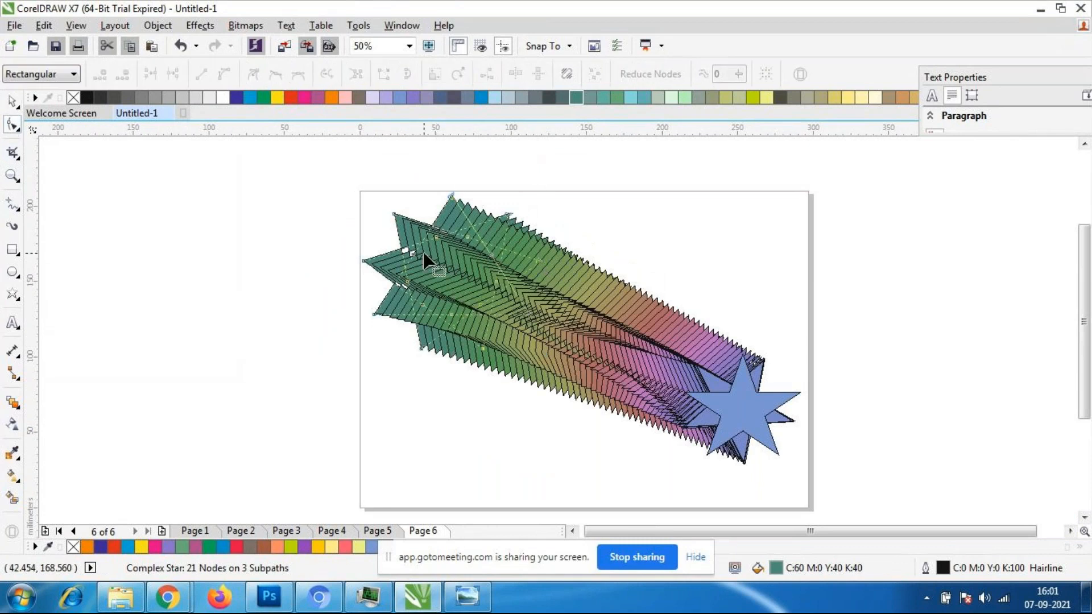
{"action": "left_click_drag", "start_coordinate": [417, 254], "coordinate": [622, 424]}
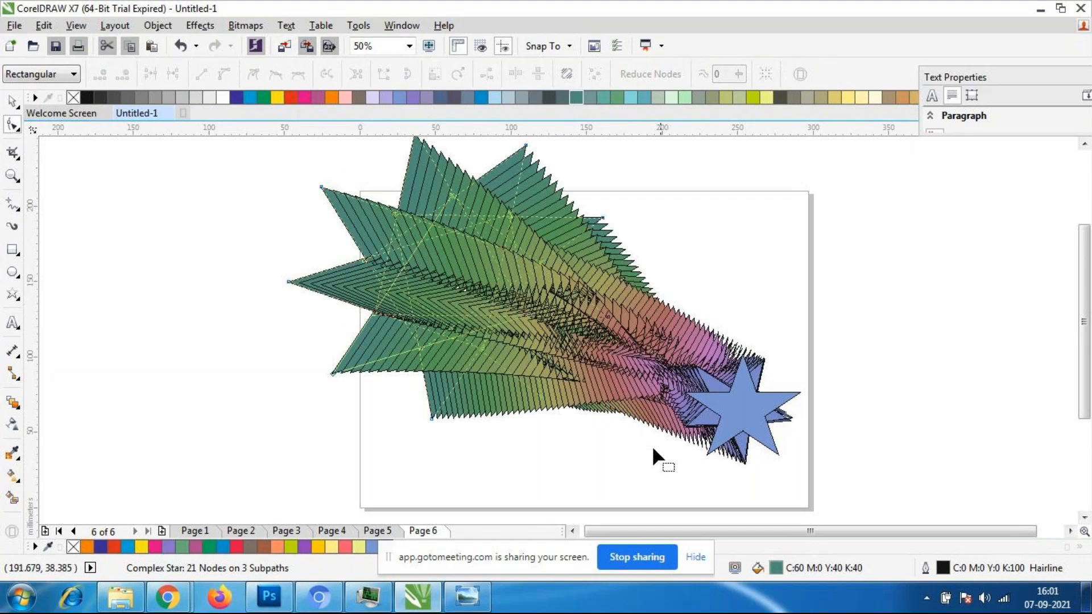
{"action": "left_click_drag", "start_coordinate": [394, 211], "coordinate": [519, 355]}
{"action": "scroll", "coordinate": [442, 288], "scroll_direction": "down", "scroll_amount": 1}
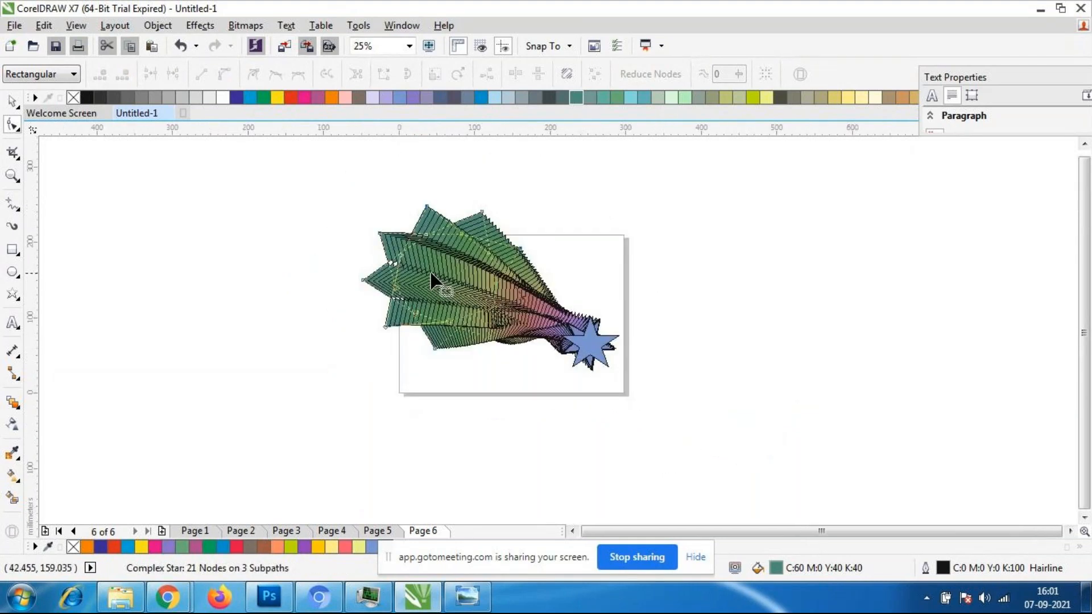
- Refine the green start star's shape by shifting its outer points, bringing its upper-left point inward to make the star smaller
{"action": "scroll", "coordinate": [385, 288], "scroll_direction": "up", "scroll_amount": 1}
{"action": "left_click_drag", "start_coordinate": [370, 306], "coordinate": [342, 302]}
{"action": "mouse_move", "coordinate": [460, 380]}
{"action": "left_mouse_down"}
{"action": "mouse_move", "coordinate": [508, 381]}
{"action": "mouse_move", "coordinate": [496, 418]}
{"action": "mouse_move", "coordinate": [446, 385]}
{"action": "left_mouse_up"}
{"action": "scroll", "coordinate": [327, 256], "scroll_direction": "down", "scroll_amount": 2}
{"action": "scroll", "coordinate": [340, 264], "scroll_direction": "up", "scroll_amount": 2}
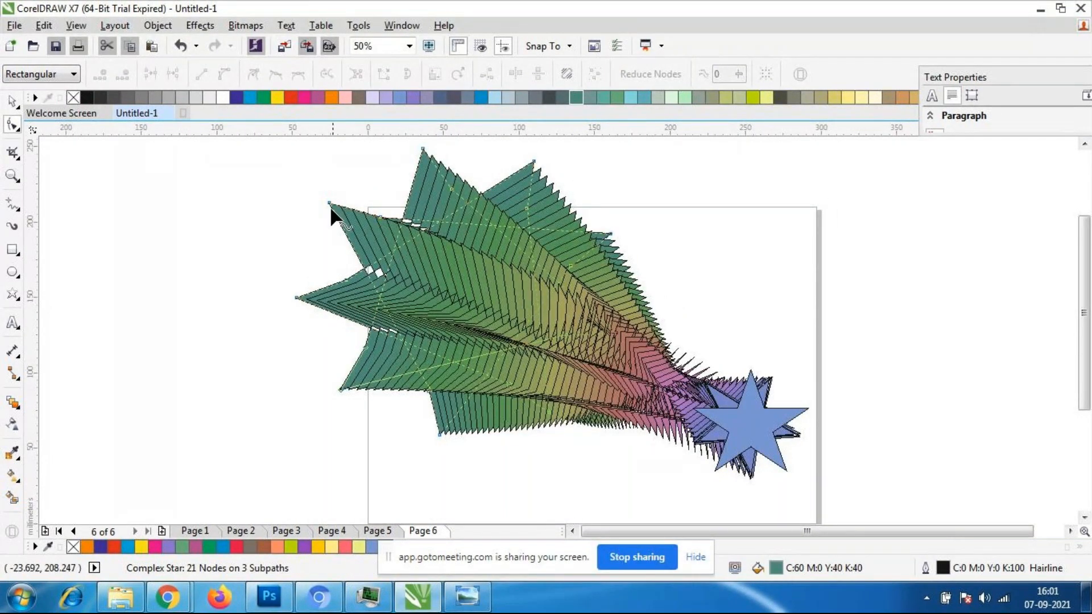
{"action": "left_click_drag", "start_coordinate": [330, 204], "coordinate": [388, 250]}
{"action": "scroll", "coordinate": [387, 250], "scroll_direction": "down", "scroll_amount": 2}
{"action": "scroll", "coordinate": [441, 256], "scroll_direction": "up", "scroll_amount": 4}
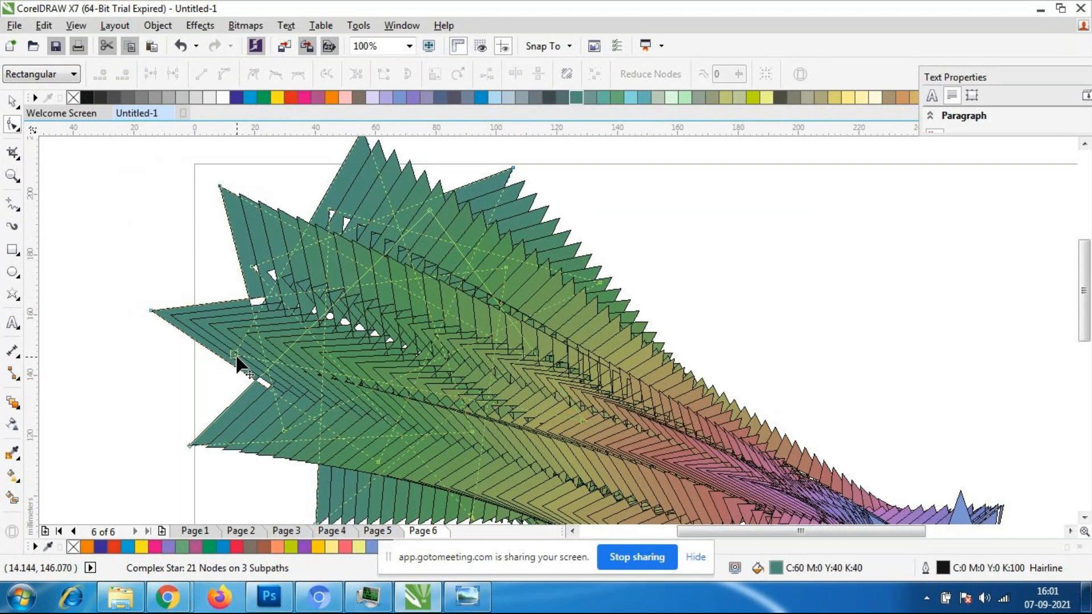
{"action": "scroll", "coordinate": [239, 367], "scroll_direction": "down", "scroll_amount": 2}
{"action": "scroll", "coordinate": [381, 339], "scroll_direction": "up", "scroll_amount": 1}
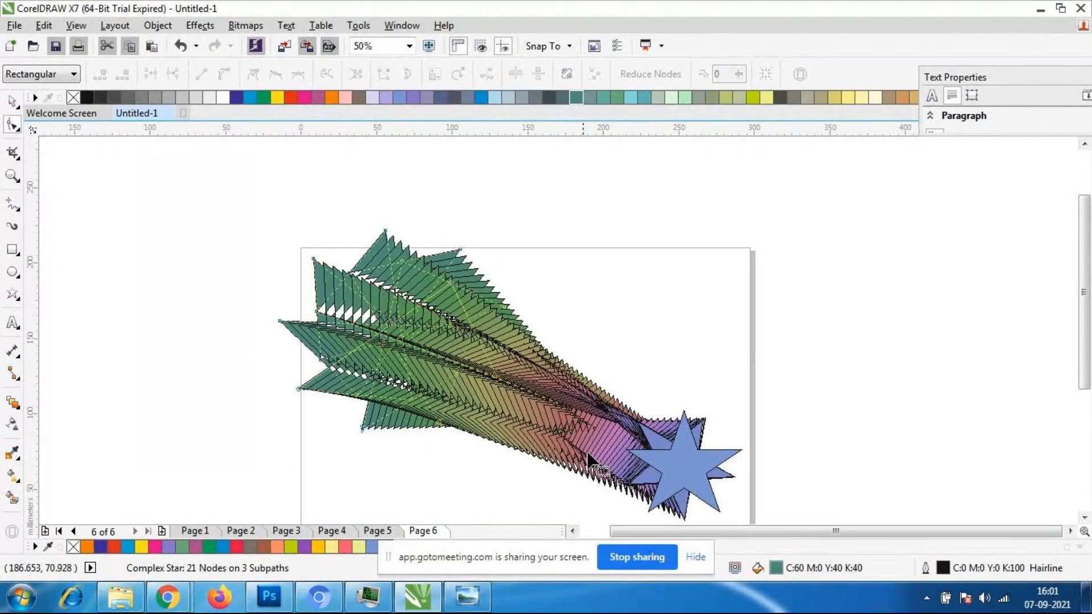
- Reshape the blue end star with the Shape tool, pulling its inner nodes toward the center to form thin, spiky points
{"action": "left_click", "coordinate": [671, 459]}
{"action": "left_click_drag", "start_coordinate": [660, 471], "coordinate": [670, 469]}
{"action": "scroll", "coordinate": [670, 469], "scroll_direction": "down", "scroll_amount": 1}
{"action": "scroll", "coordinate": [650, 449], "scroll_direction": "up", "scroll_amount": 2}
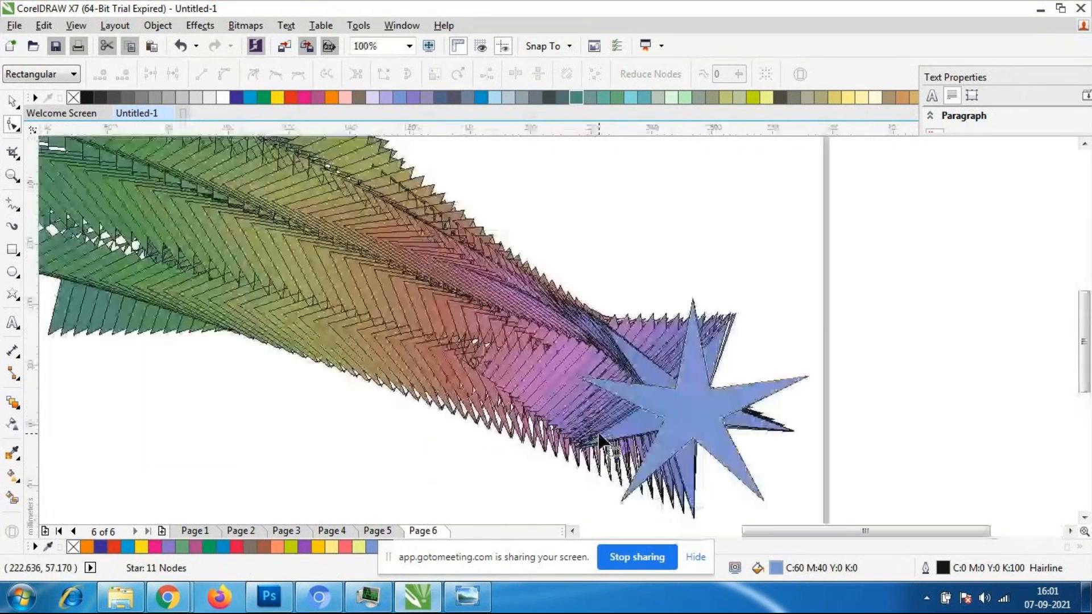
{"action": "scroll", "coordinate": [693, 415], "scroll_direction": "down", "scroll_amount": 1}
{"action": "scroll", "coordinate": [692, 414], "scroll_direction": "up", "scroll_amount": 1}
{"action": "mouse_move", "coordinate": [659, 421]}
{"action": "left_mouse_down"}
{"action": "mouse_move", "coordinate": [674, 417]}
{"action": "mouse_move", "coordinate": [617, 449]}
{"action": "mouse_move", "coordinate": [657, 442]}
{"action": "mouse_move", "coordinate": [675, 418]}
{"action": "left_mouse_up"}
{"action": "scroll", "coordinate": [317, 288], "scroll_direction": "down", "scroll_amount": 1}
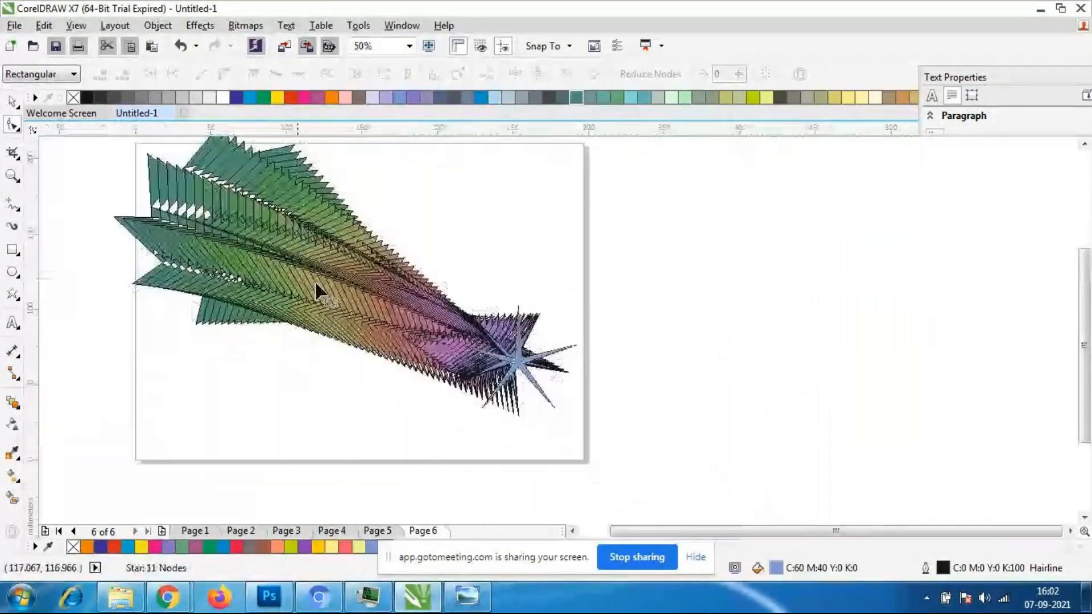
{"action": "scroll", "coordinate": [285, 279], "scroll_direction": "up", "scroll_amount": 1}
{"action": "scroll", "coordinate": [285, 282], "scroll_direction": "down", "scroll_amount": 1}
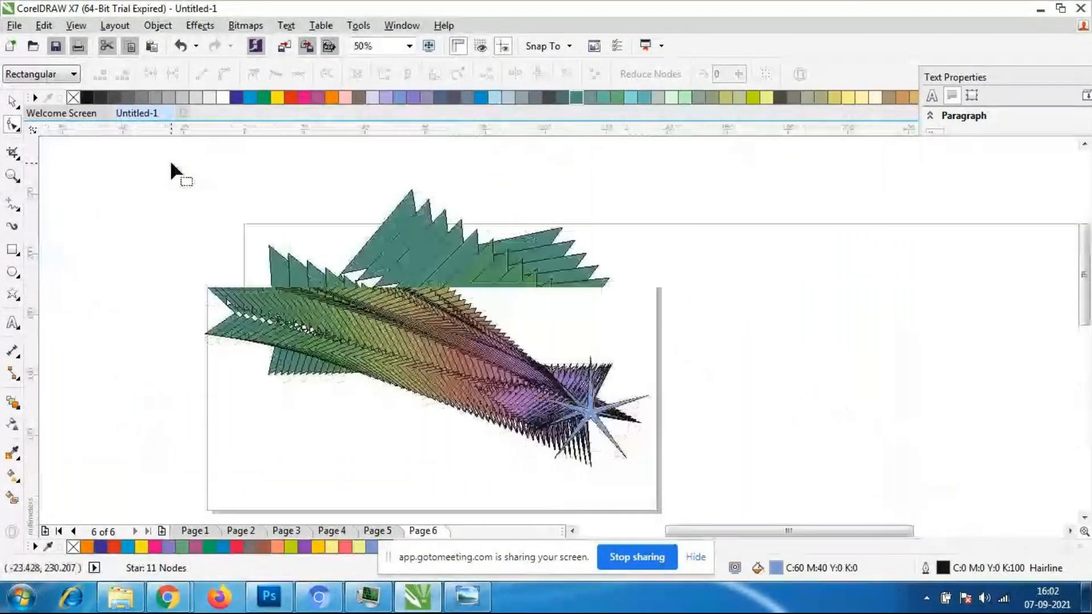
- Twist the green start star by moving its upper-left point across to the opposite side of the star
{"action": "scroll", "coordinate": [169, 156], "scroll_direction": "up", "scroll_amount": 1}
{"action": "left_click", "coordinate": [271, 248]}
{"action": "left_click_drag", "start_coordinate": [271, 248], "coordinate": [580, 326]}
{"action": "scroll", "coordinate": [386, 278], "scroll_direction": "down", "scroll_amount": 1}
{"action": "scroll", "coordinate": [380, 301], "scroll_direction": "up", "scroll_amount": 1}
{"action": "scroll", "coordinate": [73, 176], "scroll_direction": "down", "scroll_amount": 1}
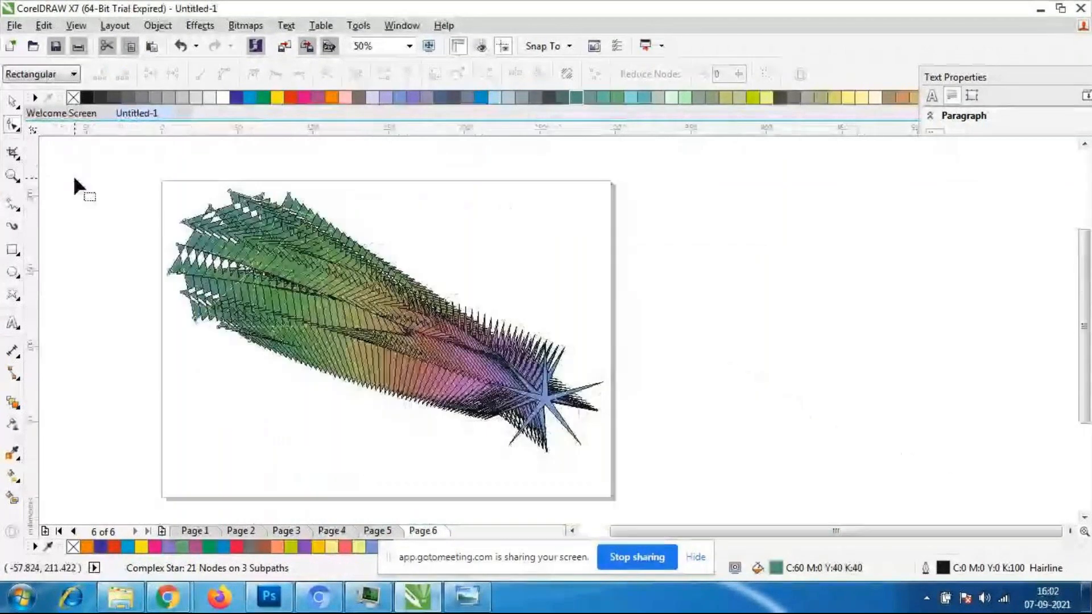
- Select the whole reshaped blend and remove its outlines by setting the outline width to None
{"action": "left_click", "coordinate": [14, 104]}
{"action": "left_click", "coordinate": [46, 195]}
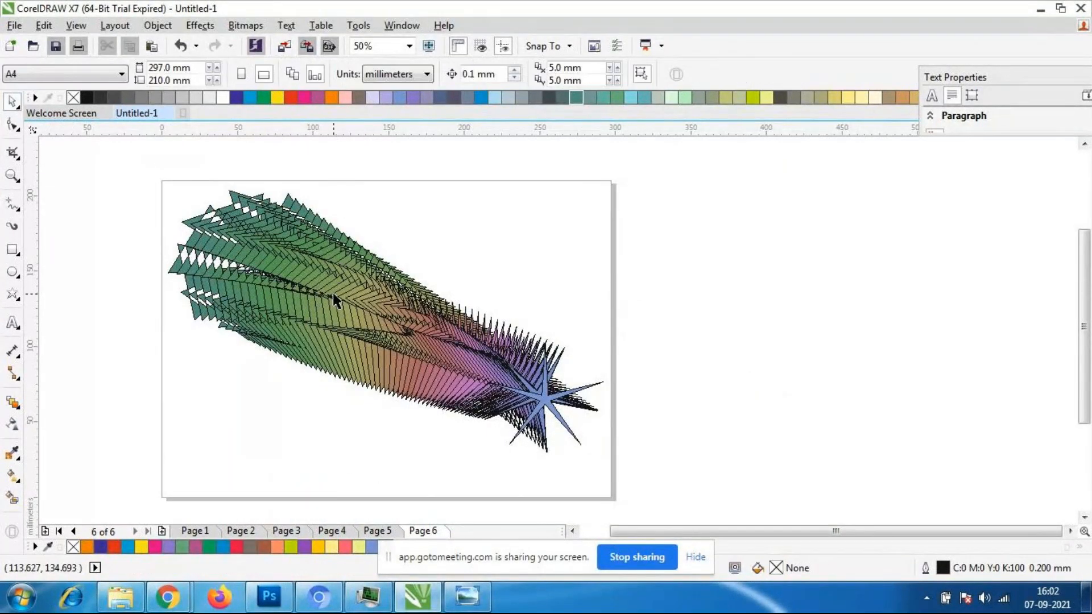
{"action": "left_click", "coordinate": [230, 270]}
{"action": "double_click", "coordinate": [925, 568]}
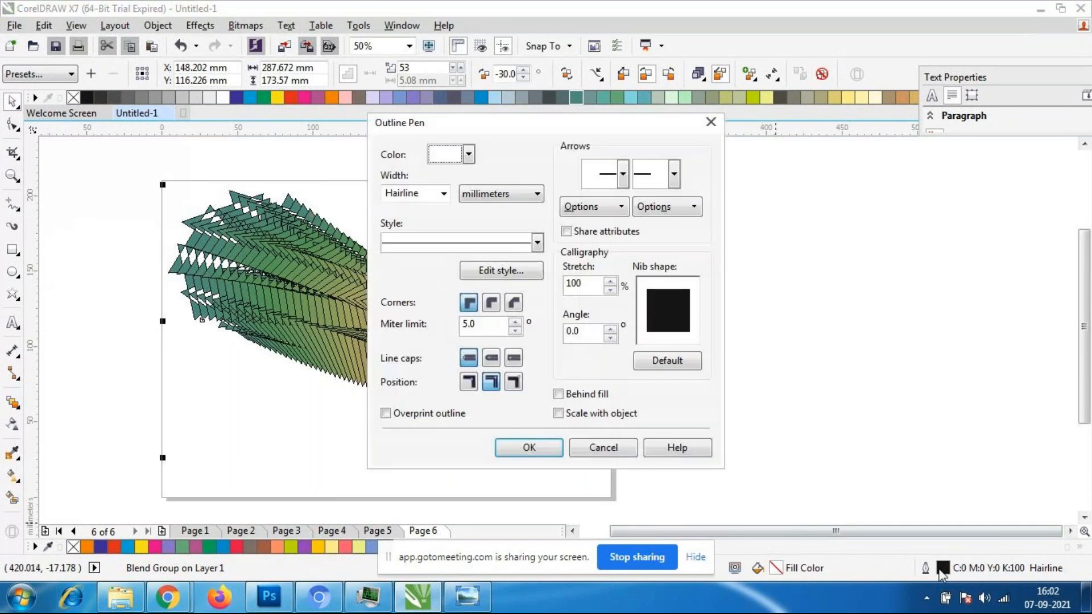
{"action": "left_click", "coordinate": [443, 194]}
{"action": "left_click", "coordinate": [394, 203]}
{"action": "left_click", "coordinate": [519, 446]}
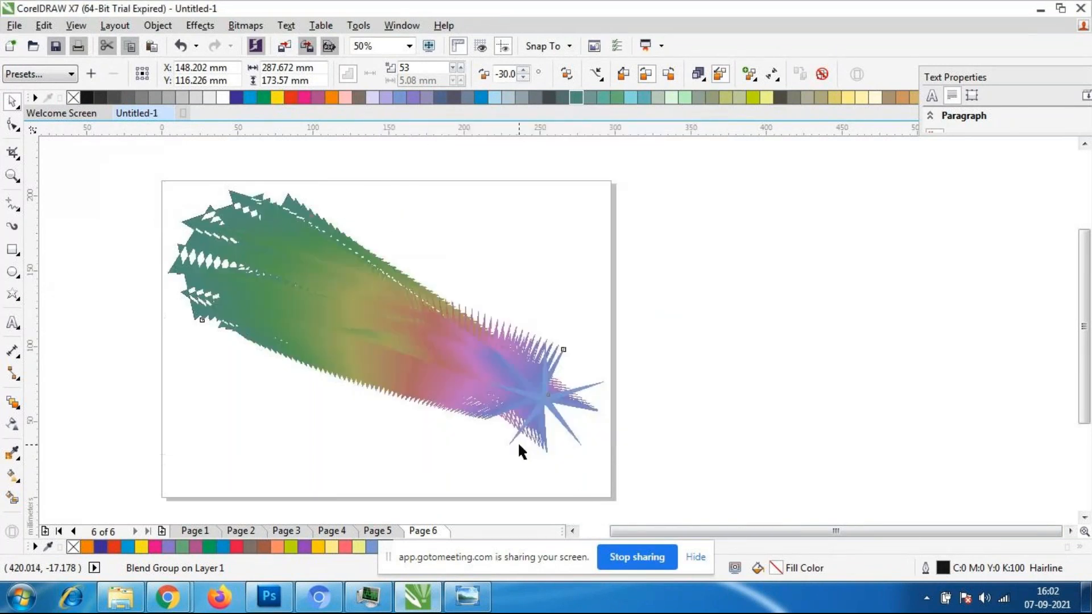
- Move the blend's blue end star onto the center of the green start star to form a layered pinwheel
{"action": "left_click", "coordinate": [657, 391]}
{"action": "scroll", "coordinate": [657, 387], "scroll_direction": "left", "scroll_amount": 1}
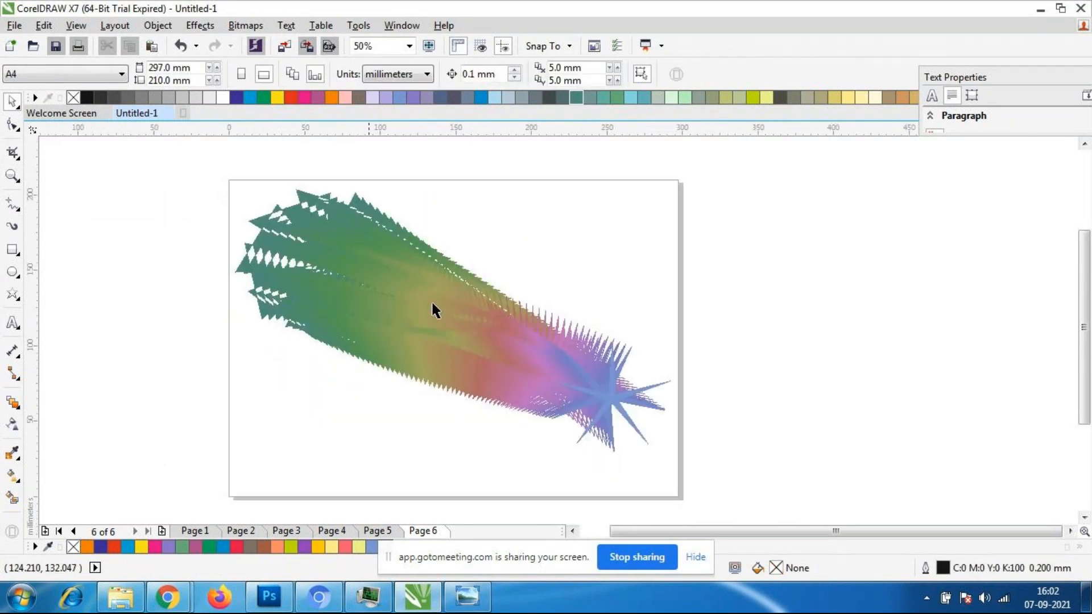
{"action": "left_click", "coordinate": [295, 240]}
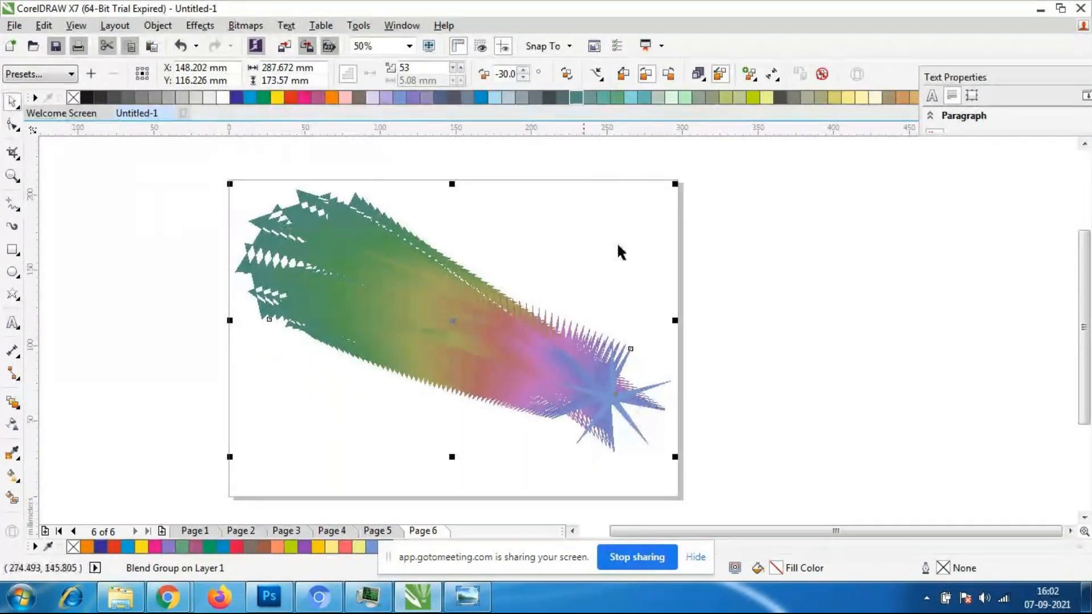
{"action": "left_click", "coordinate": [512, 381]}
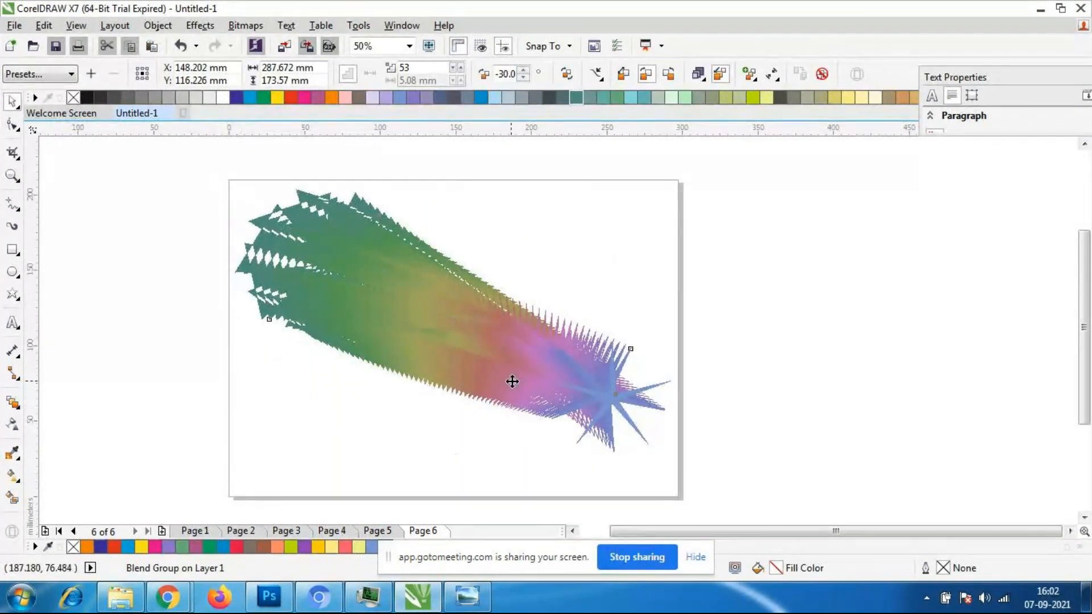
{"action": "left_click", "coordinate": [614, 404]}
{"action": "left_click_drag", "start_coordinate": [615, 406], "coordinate": [332, 264]}
{"action": "scroll", "coordinate": [361, 252], "scroll_direction": "up", "scroll_amount": 1}
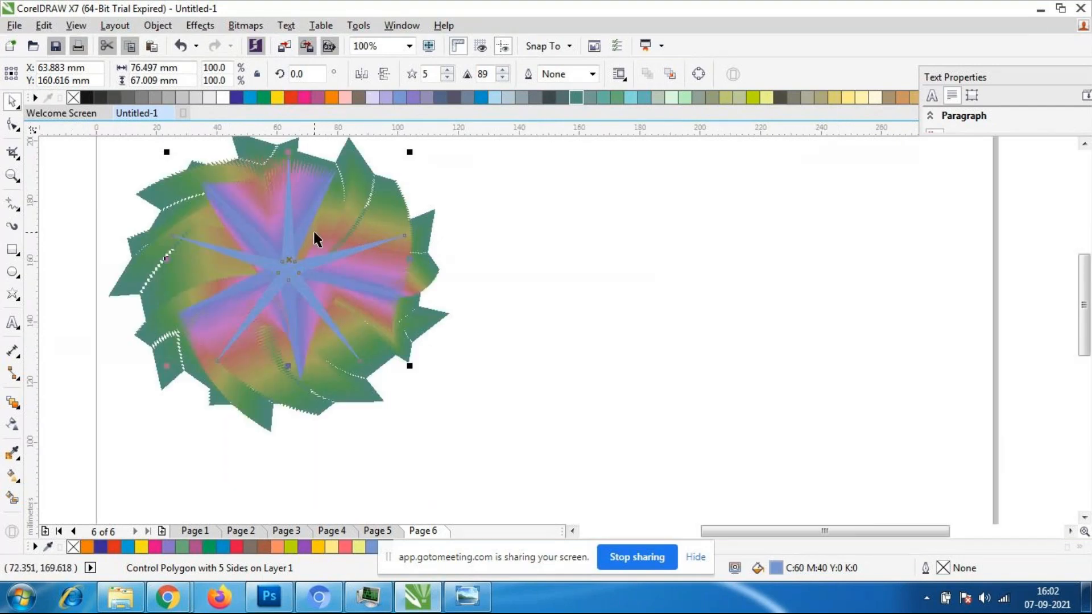
{"action": "scroll", "coordinate": [315, 253], "scroll_direction": "down", "scroll_amount": 1}
{"action": "scroll", "coordinate": [240, 247], "scroll_direction": "up", "scroll_amount": 1}
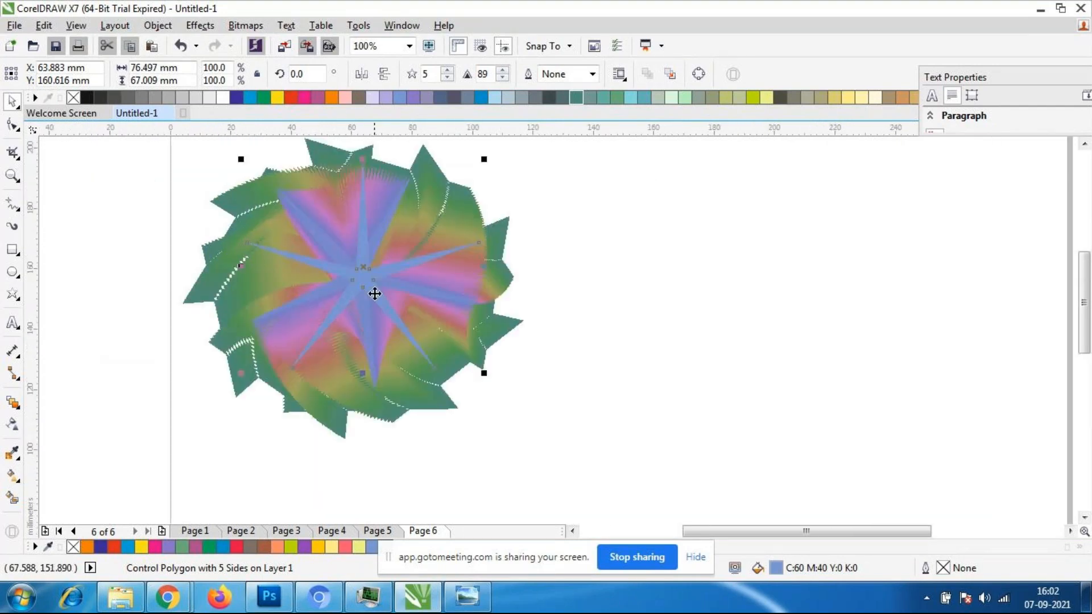
{"action": "left_click_drag", "start_coordinate": [366, 273], "coordinate": [363, 276]}
- Fill the pinwheel's central end star with yellow
{"action": "left_click", "coordinate": [278, 100]}
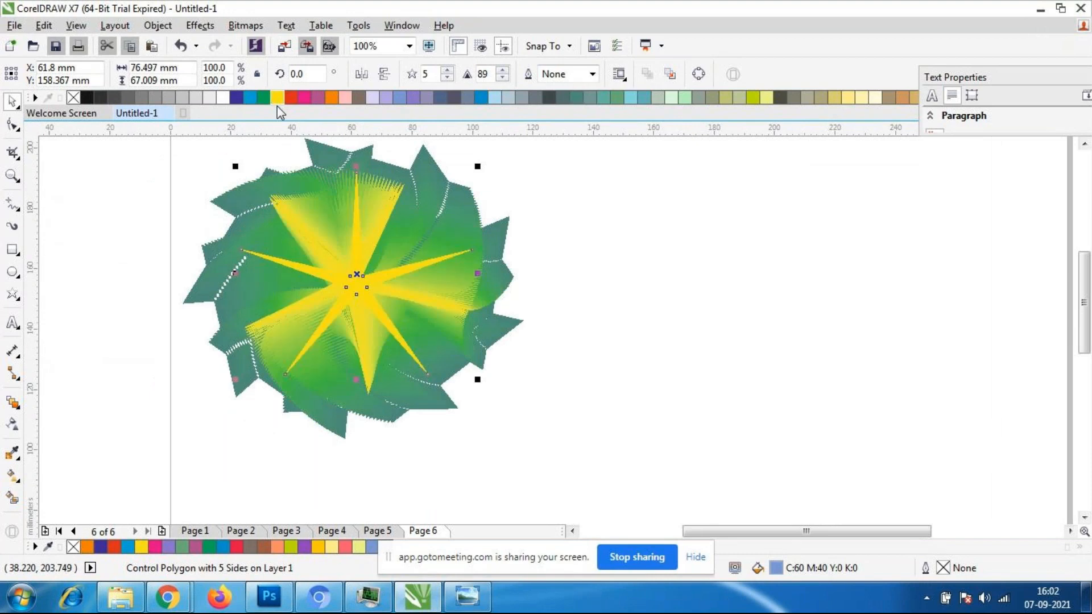
{"action": "left_click", "coordinate": [616, 405]}
{"action": "scroll", "coordinate": [405, 291], "scroll_direction": "down", "scroll_amount": 1}
{"action": "scroll", "coordinate": [397, 290], "scroll_direction": "up", "scroll_amount": 1}
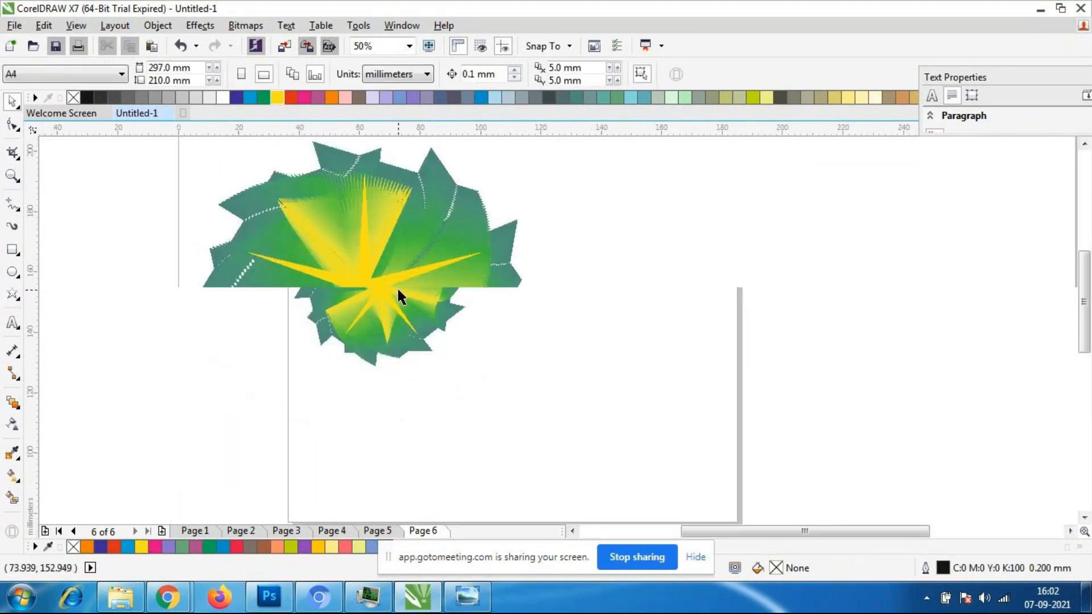
- Recolor the central end star of the pinwheel bright blue
{"action": "left_click", "coordinate": [397, 290]}
{"action": "left_click", "coordinate": [481, 97]}
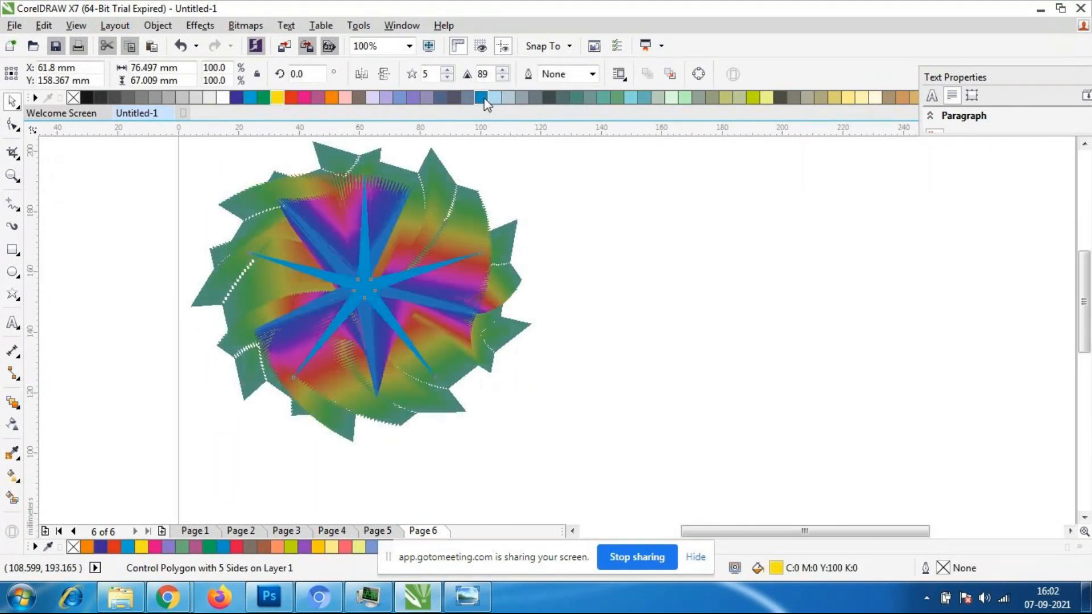
{"action": "left_click", "coordinate": [615, 398]}
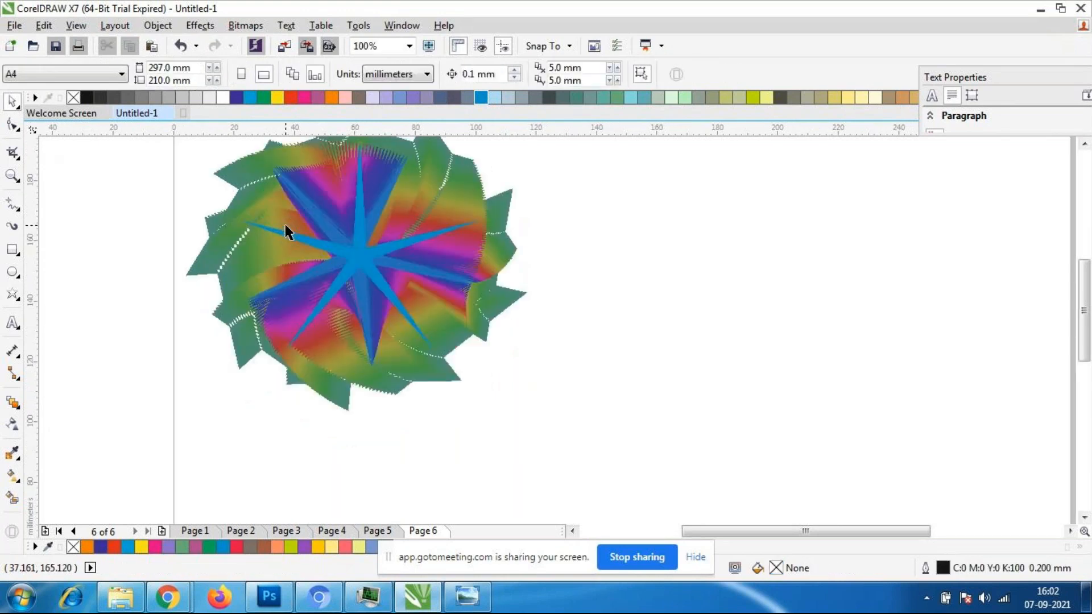
{"action": "scroll", "coordinate": [307, 228], "scroll_direction": "down", "scroll_amount": 2}
{"action": "scroll", "coordinate": [303, 194], "scroll_direction": "up", "scroll_amount": 2}
{"action": "scroll", "coordinate": [305, 200], "scroll_direction": "down", "scroll_amount": 1}
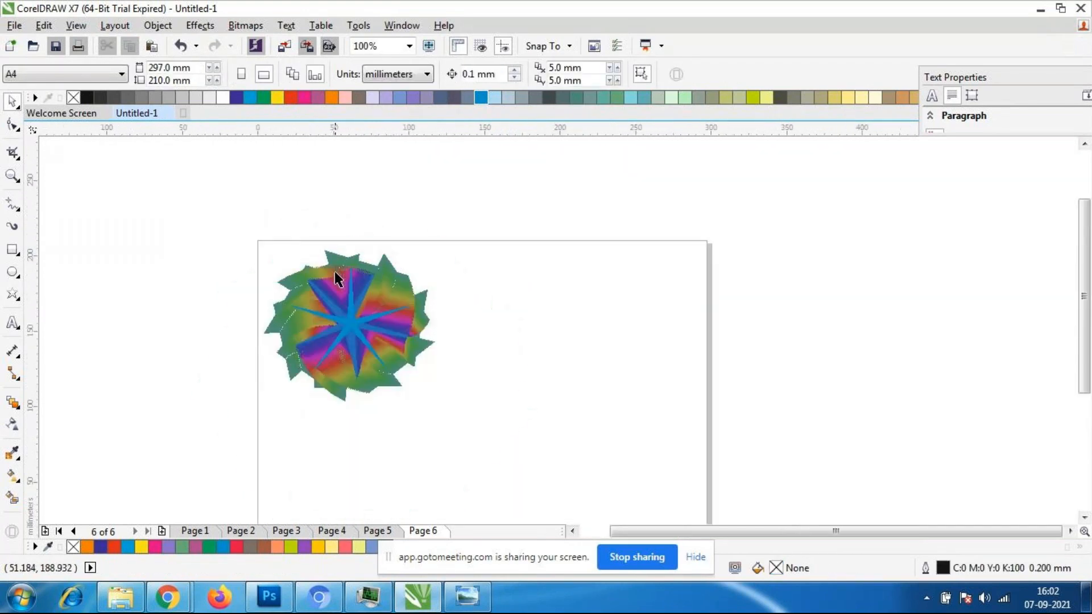
- Select the whole pinwheel blend, shift it slightly inward on the page and enlarge it to about 127 mm wide
{"action": "left_click_drag", "start_coordinate": [149, 220], "coordinate": [490, 435]}
{"action": "left_click_drag", "start_coordinate": [357, 335], "coordinate": [384, 346]}
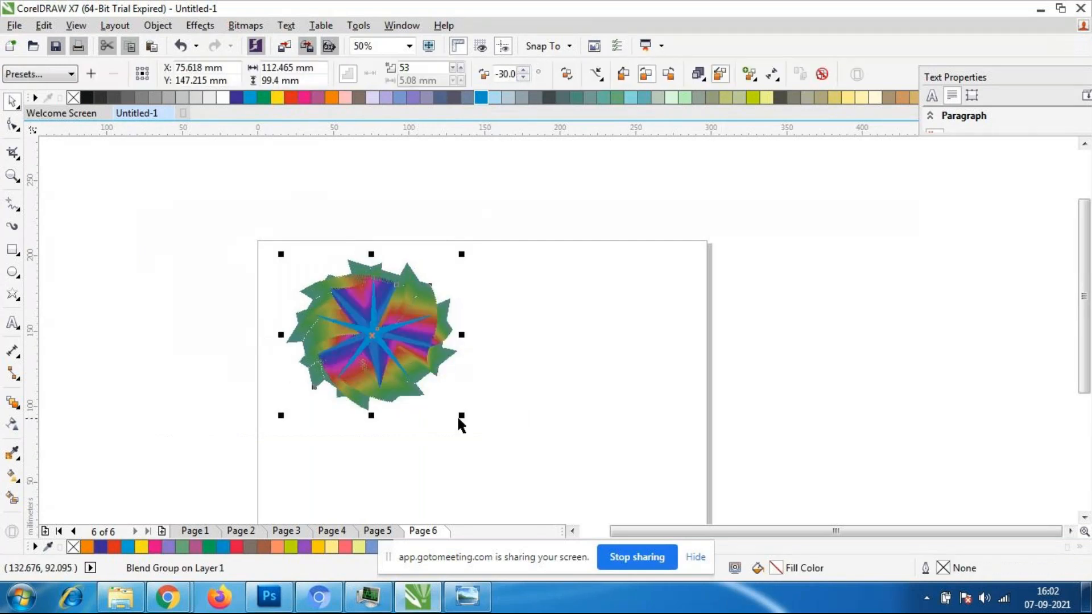
{"action": "left_click", "coordinate": [635, 449]}
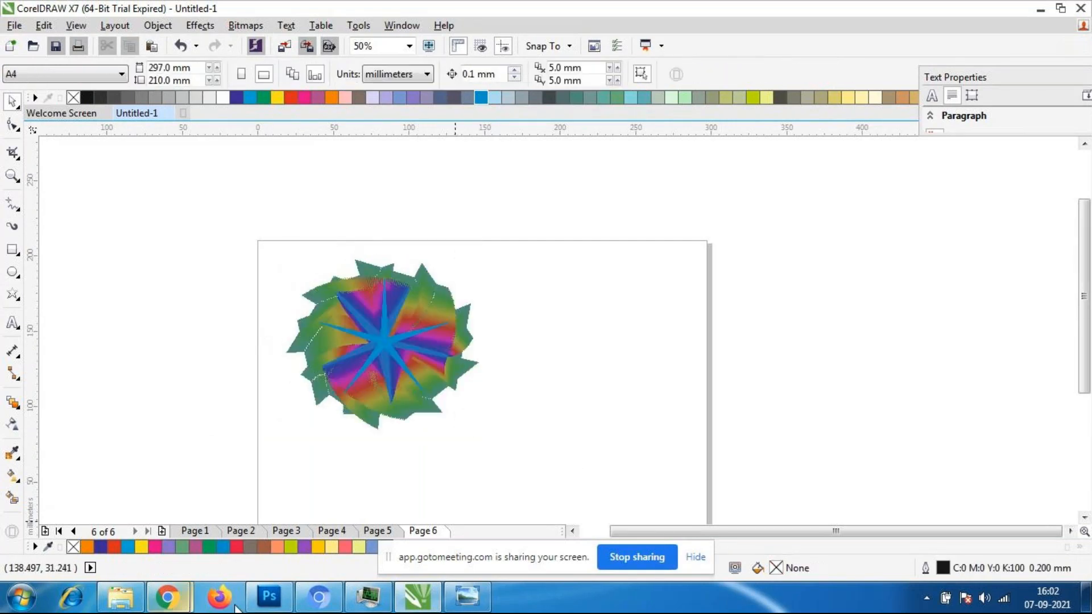
- Switch to the GoToMeeting window in Chrome and look through the participant list
{"action": "mouse_move", "coordinate": [171, 600]}
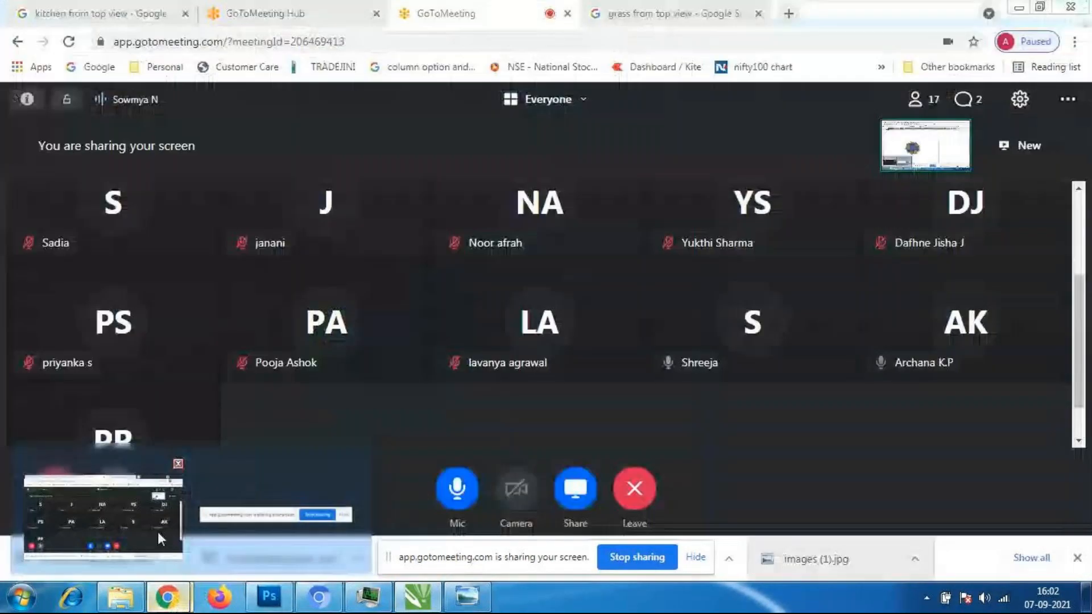
{"action": "left_click", "coordinate": [158, 531]}
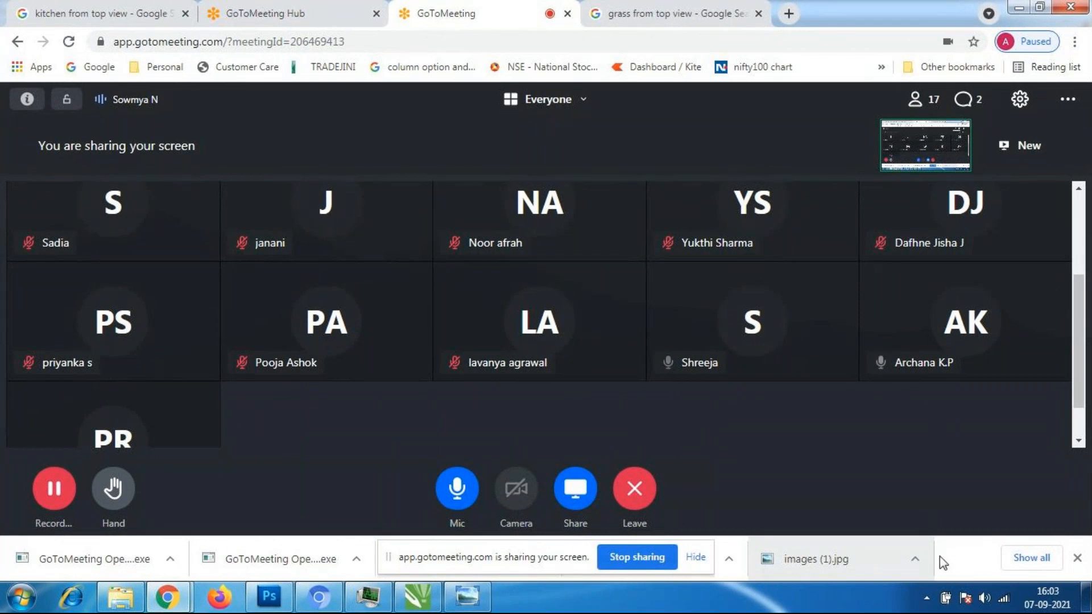
{"action": "mouse_move", "coordinate": [947, 596]}
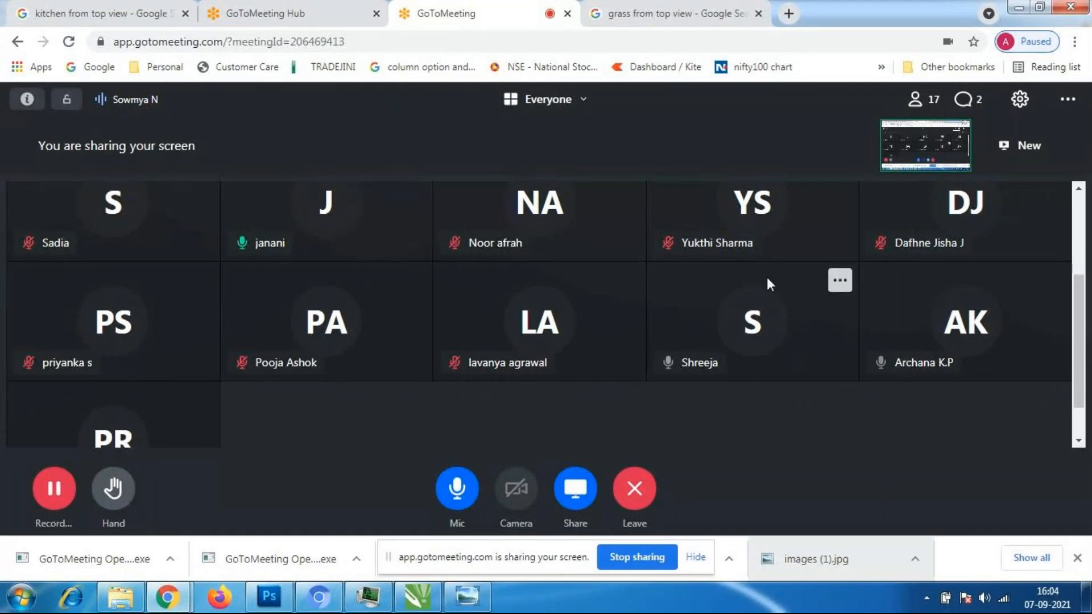
{"action": "scroll", "coordinate": [762, 293], "scroll_direction": "up", "scroll_amount": 2}
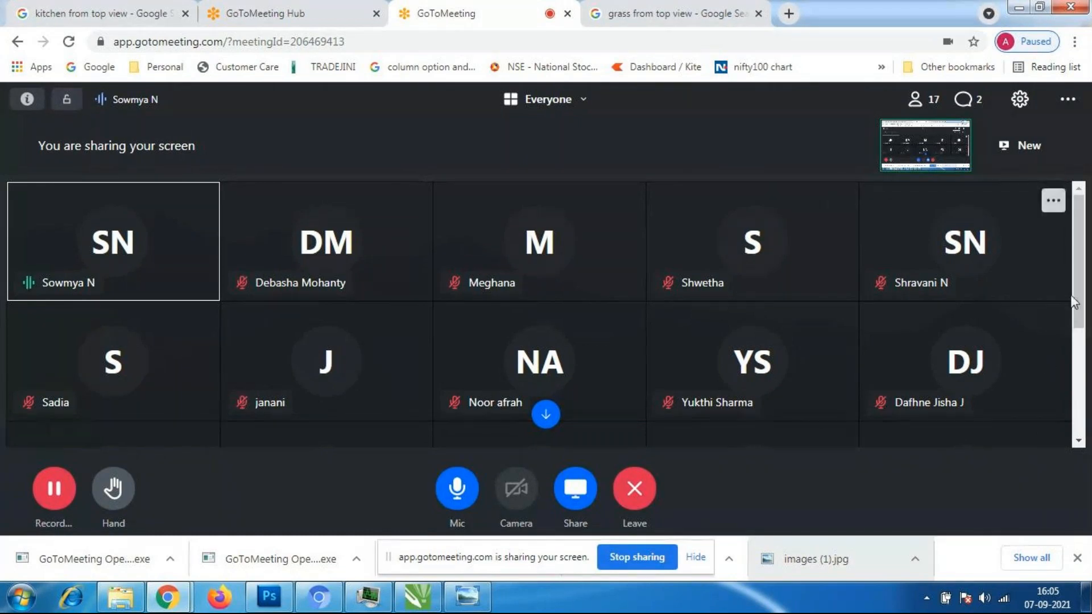
{"action": "scroll", "coordinate": [1080, 300], "scroll_direction": "down", "scroll_amount": 4}
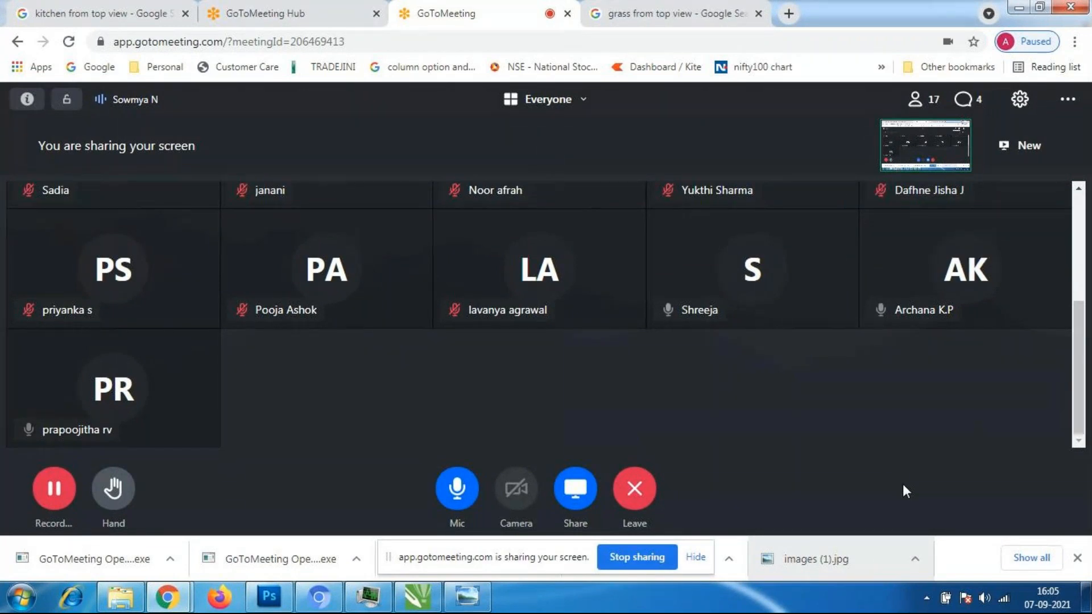
{"action": "scroll", "coordinate": [881, 408], "scroll_direction": "up", "scroll_amount": 3}
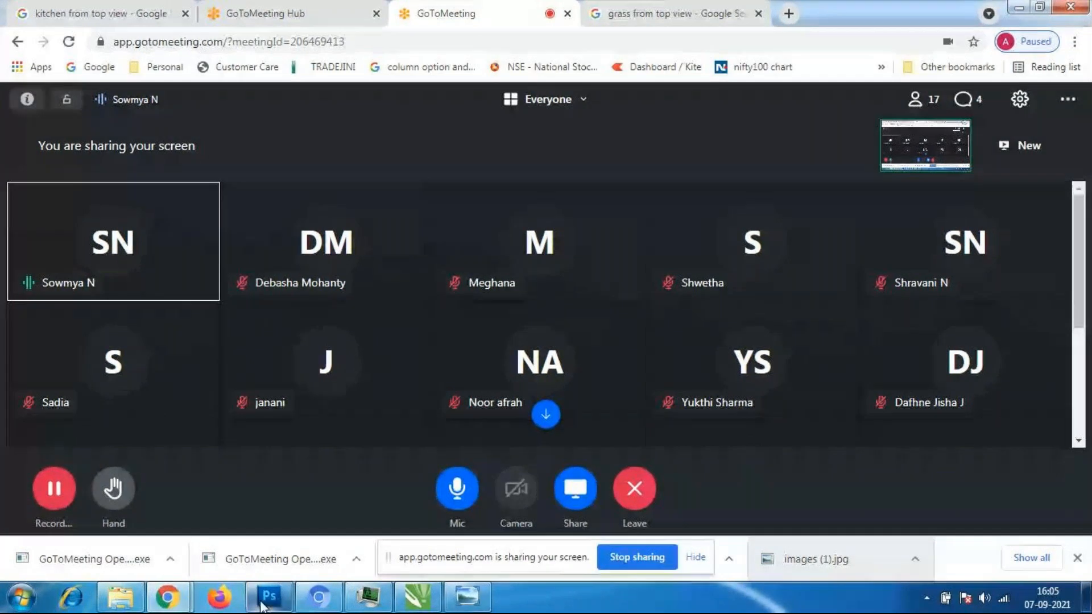
- Return to CorelDRAW, move the pinwheel blend toward the page center and enlarge it to about 159 mm wide
{"action": "left_click", "coordinate": [436, 597]}
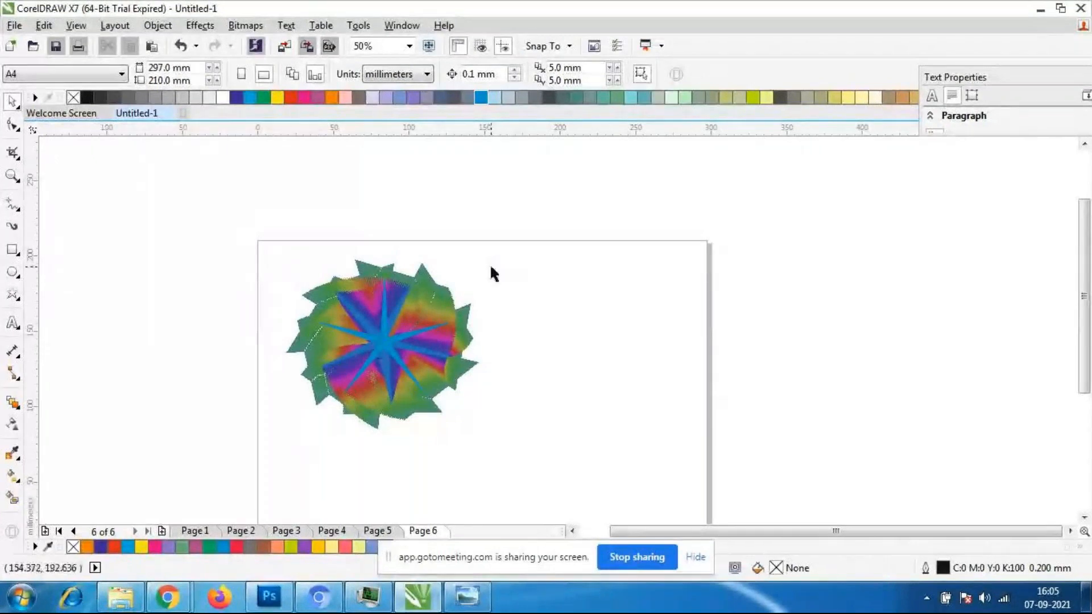
{"action": "scroll", "coordinate": [498, 245], "scroll_direction": "down", "scroll_amount": 2}
{"action": "scroll", "coordinate": [485, 267], "scroll_direction": "up", "scroll_amount": 2}
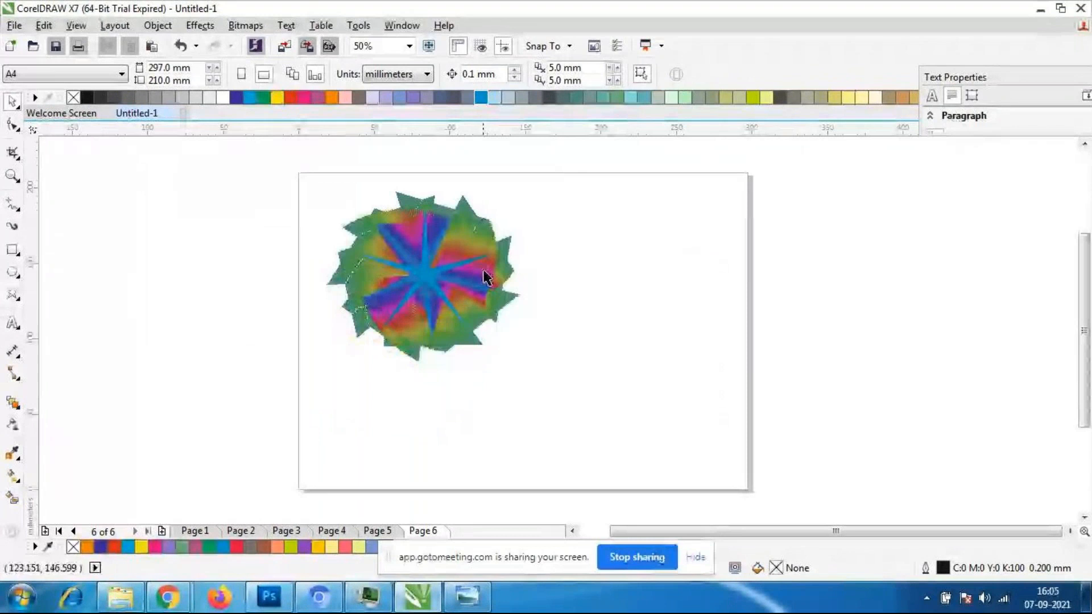
{"action": "left_click", "coordinate": [454, 300]}
{"action": "left_click", "coordinate": [434, 284]}
{"action": "left_click", "coordinate": [433, 290]}
{"action": "left_click_drag", "start_coordinate": [434, 290], "coordinate": [494, 322]}
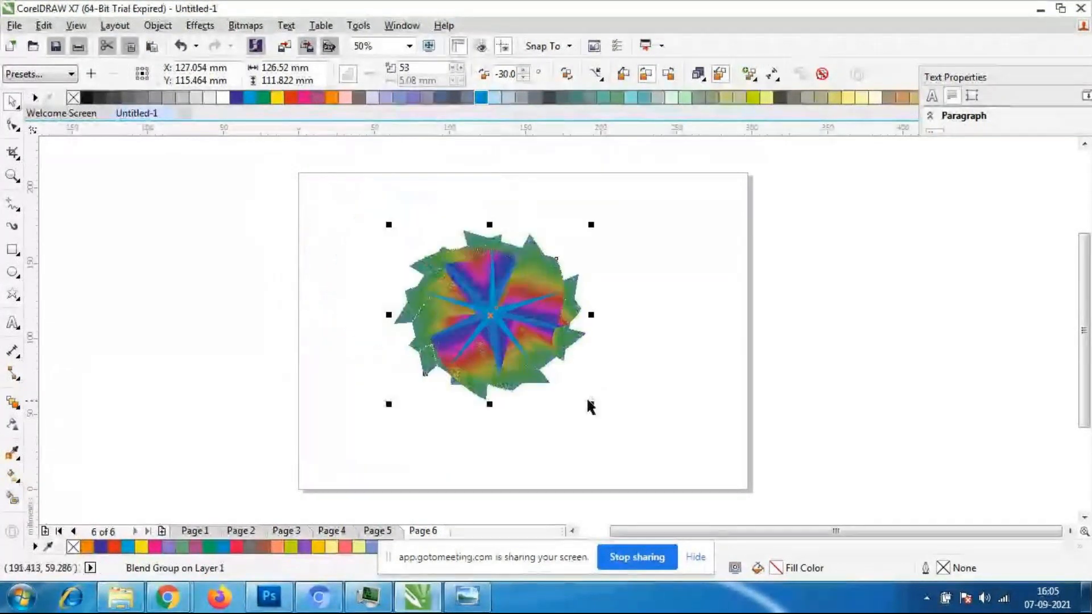
{"action": "left_click_drag", "start_coordinate": [590, 404], "coordinate": [663, 446]}
{"action": "left_click_drag", "start_coordinate": [537, 357], "coordinate": [515, 331]}
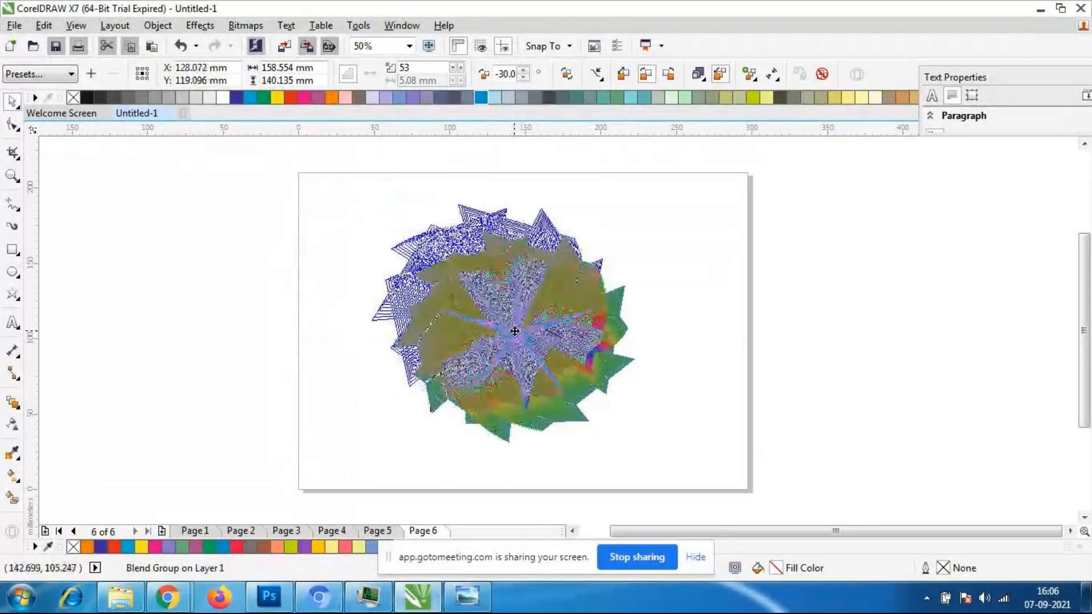
{"action": "left_click", "coordinate": [497, 501]}
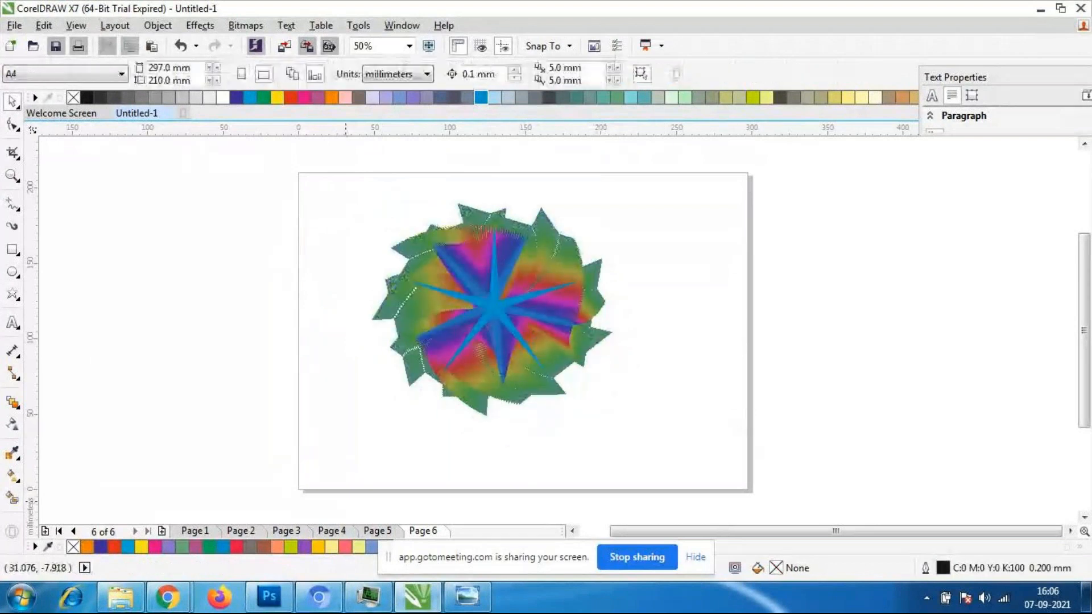
- Add Page 7 after Page 6, set it to landscape and activate the Text tool
{"action": "left_click", "coordinate": [162, 532]}
{"action": "left_click", "coordinate": [263, 74]}
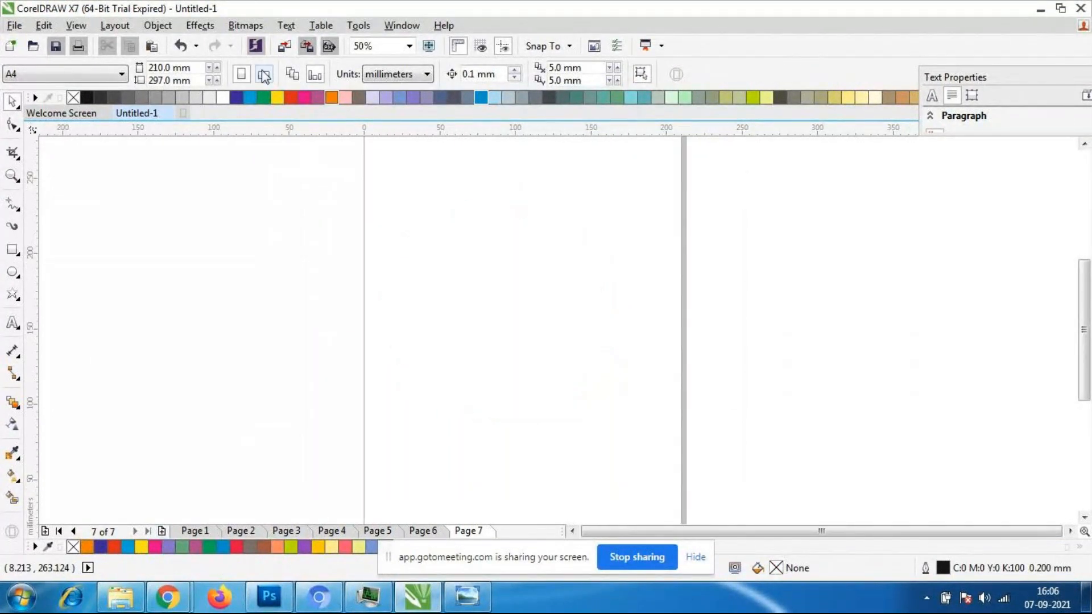
{"action": "left_click", "coordinate": [14, 328]}
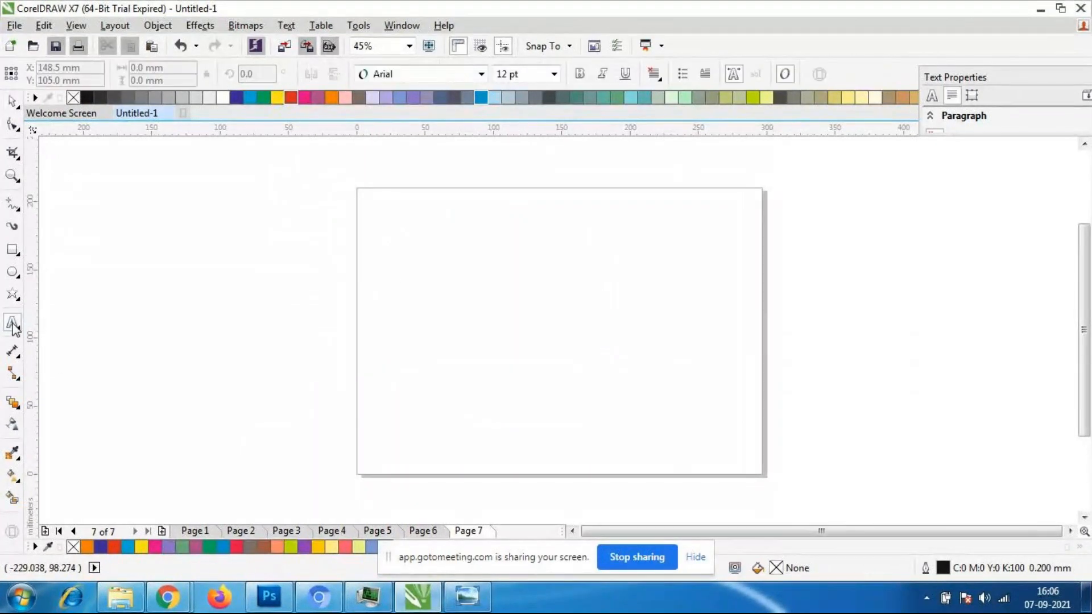
- Check the participants in the GoToMeeting window in Chrome and return to CorelDRAW
{"action": "left_click", "coordinate": [170, 601]}
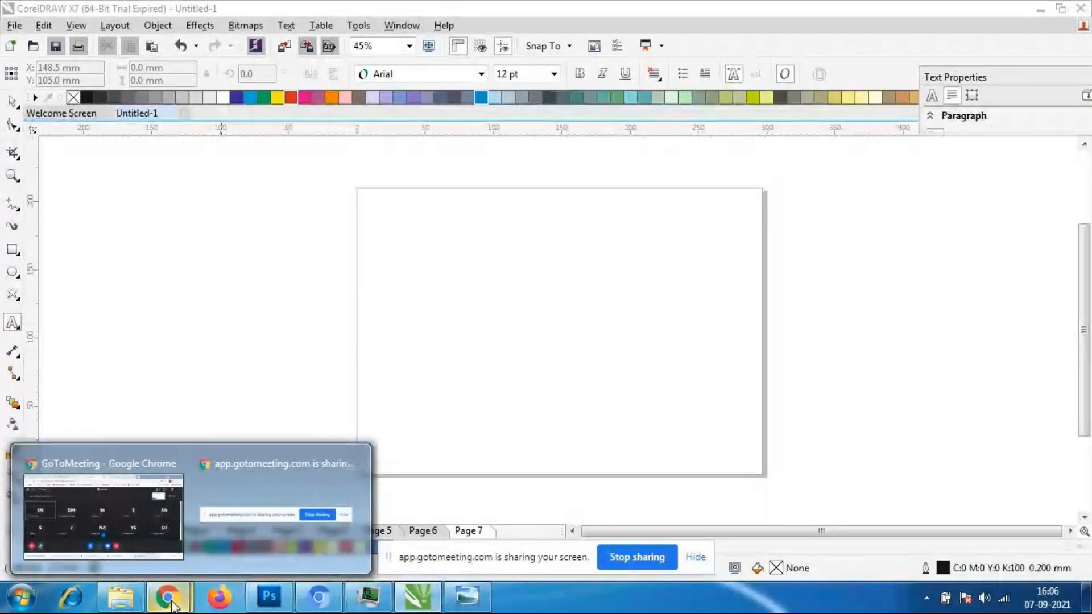
{"action": "left_click", "coordinate": [144, 514]}
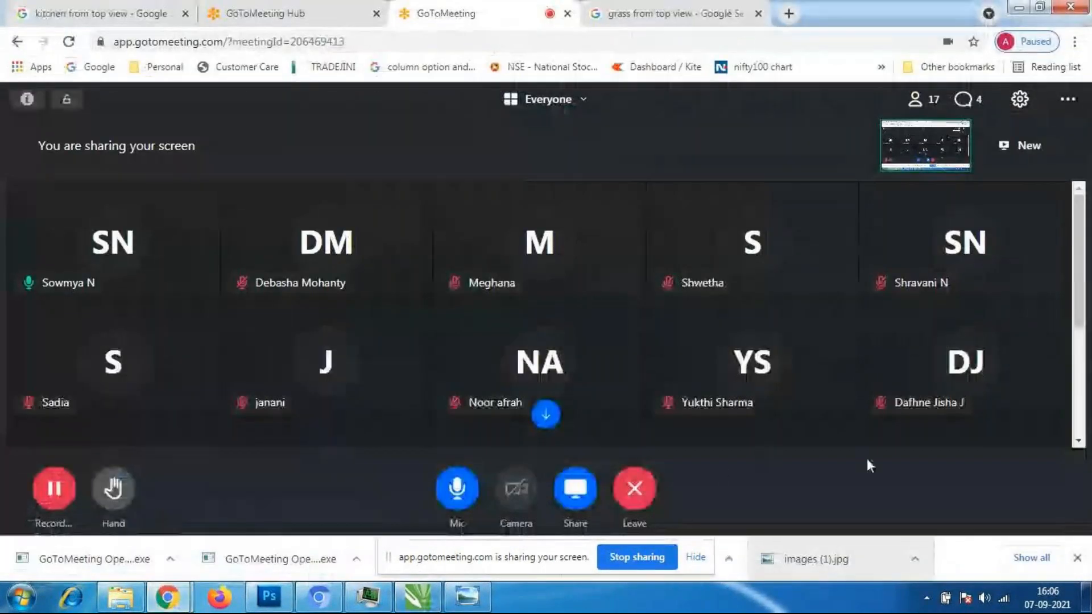
{"action": "left_click", "coordinate": [420, 598]}
- Add a participant's first name in capitals as artistic text on Page 7 and enlarge it to about 214 mm wide
{"action": "left_click", "coordinate": [442, 320]}
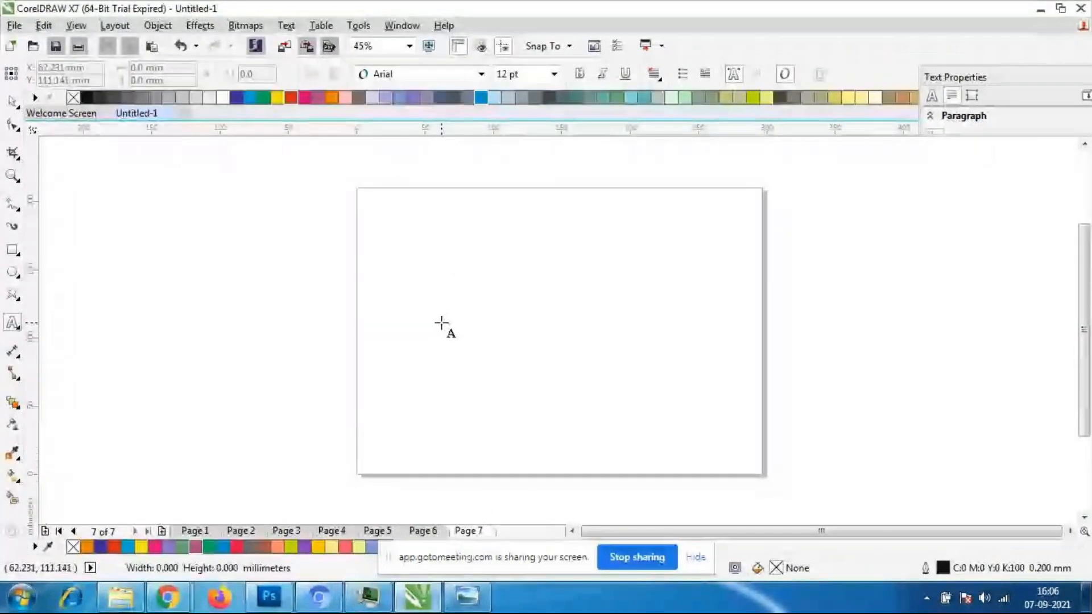
{"action": "type", "text": "J"}
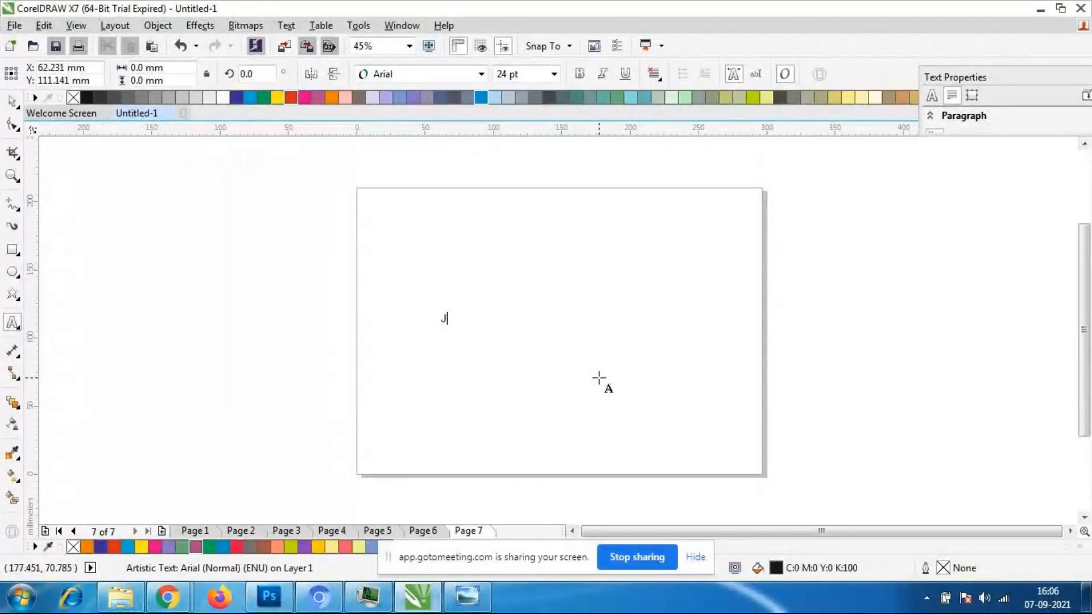
{"action": "type", "text": "ANANI"}
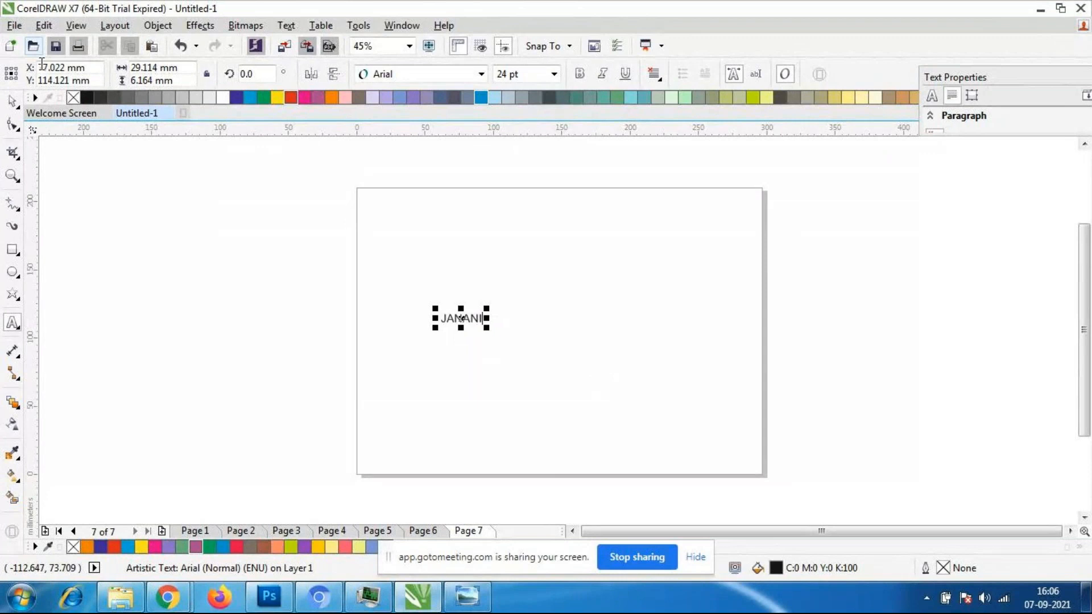
{"action": "left_click", "coordinate": [12, 101]}
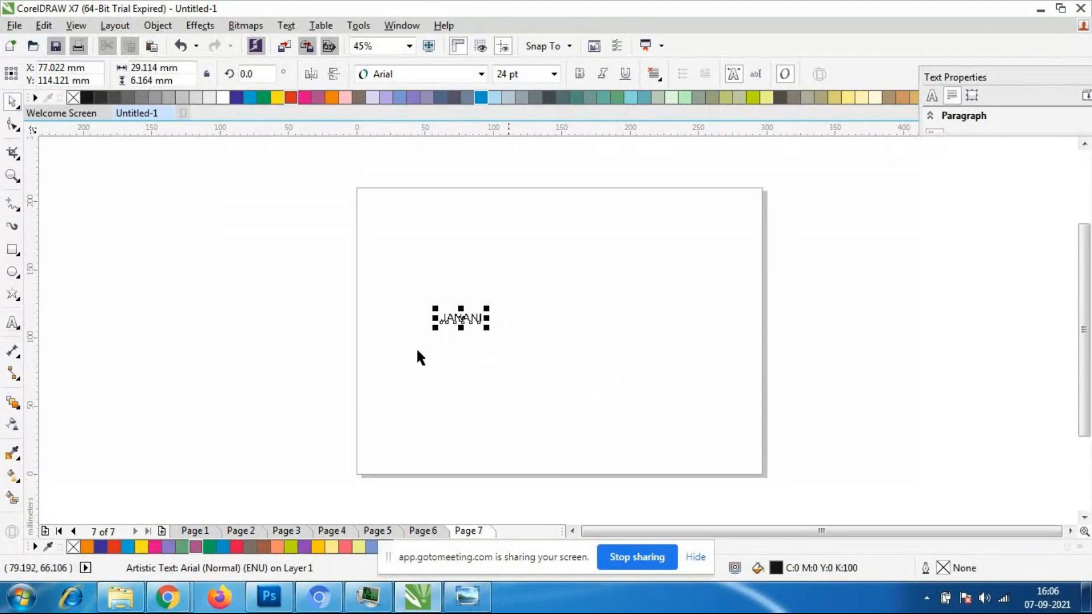
{"action": "left_click_drag", "start_coordinate": [488, 328], "coordinate": [743, 459]}
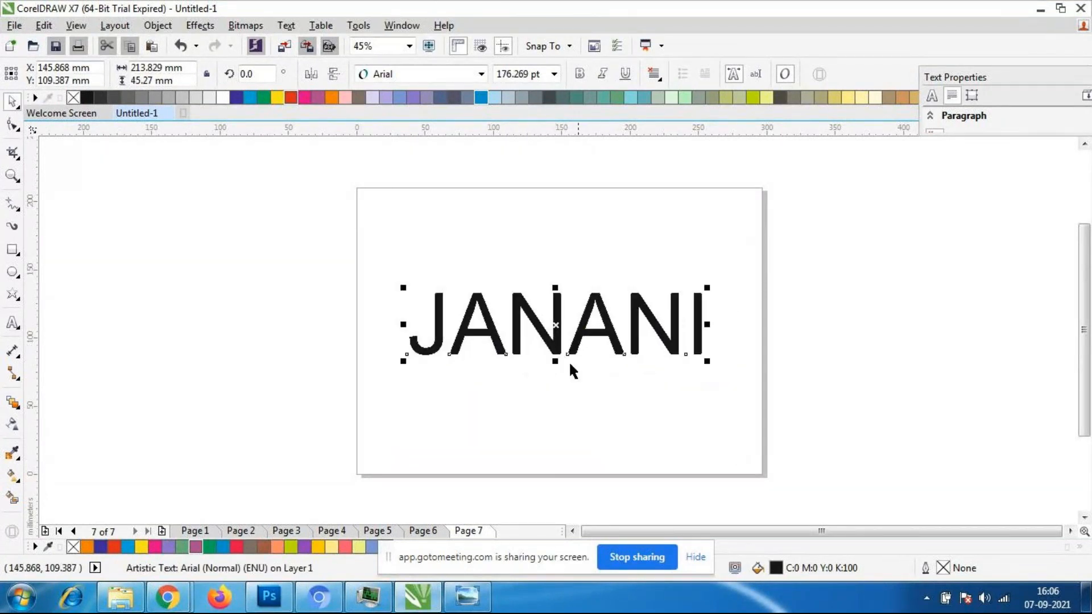
- Set the name text's font to Bauhaus 93
{"action": "left_click", "coordinate": [481, 73]}
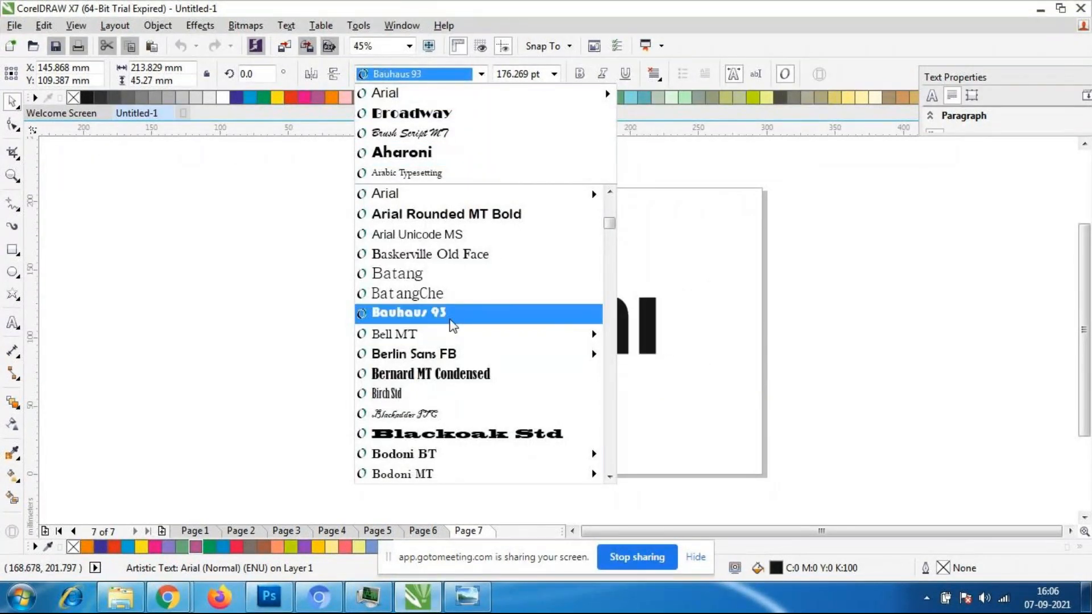
{"action": "left_click", "coordinate": [450, 320]}
{"action": "left_click", "coordinate": [669, 428]}
{"action": "left_click", "coordinate": [604, 339]}
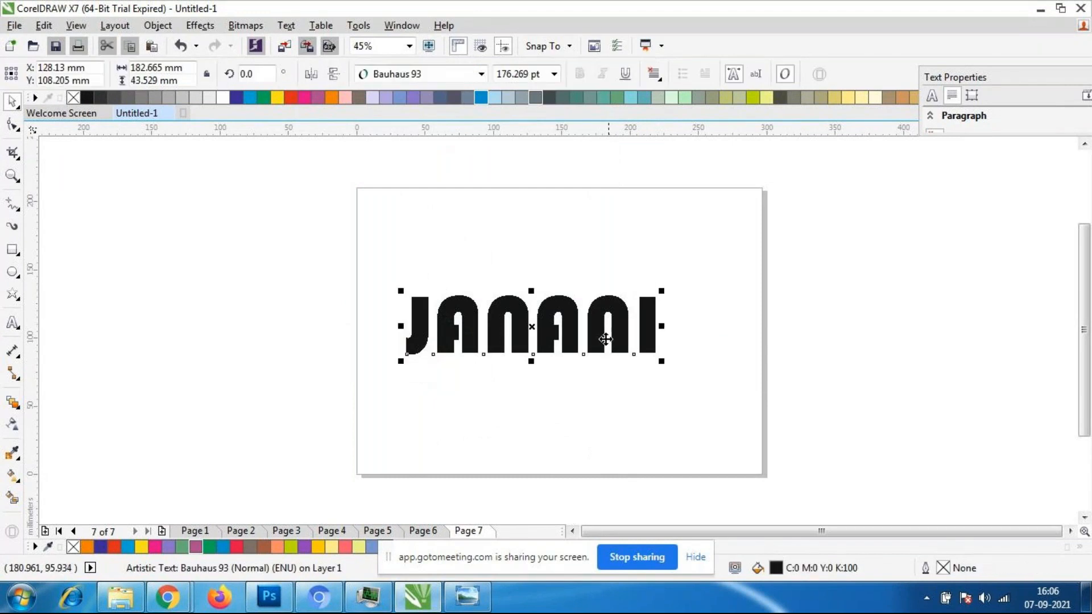
- Change the name text's font to Brush Script MT
{"action": "left_click", "coordinate": [481, 74]}
{"action": "left_click", "coordinate": [443, 142]}
{"action": "left_click", "coordinate": [444, 140]}
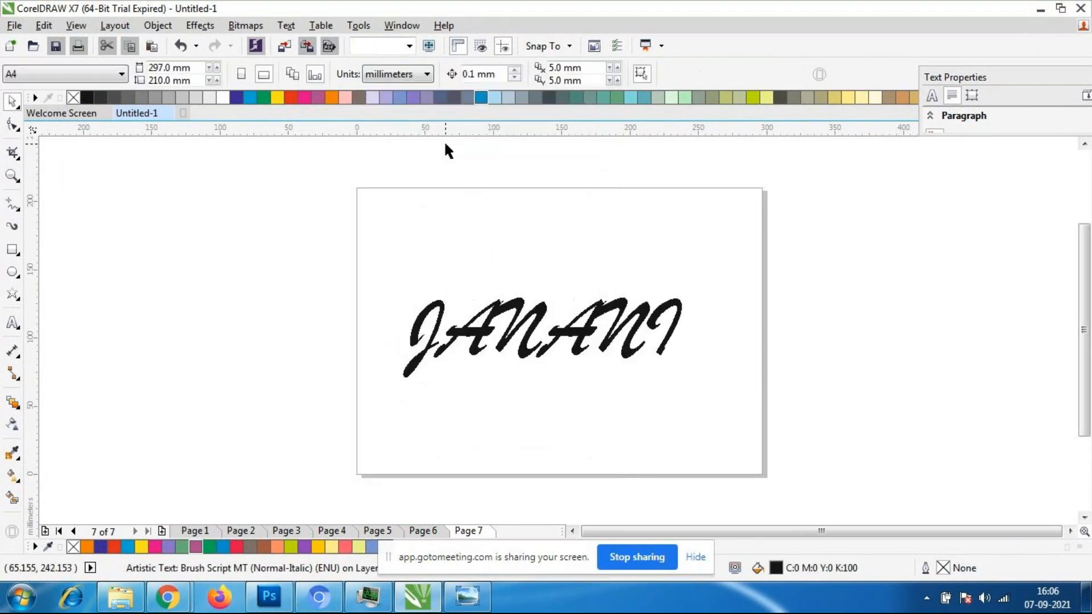
- Change the name text's font to Broadway
{"action": "left_click", "coordinate": [427, 74]}
{"action": "left_click", "coordinate": [428, 71]}
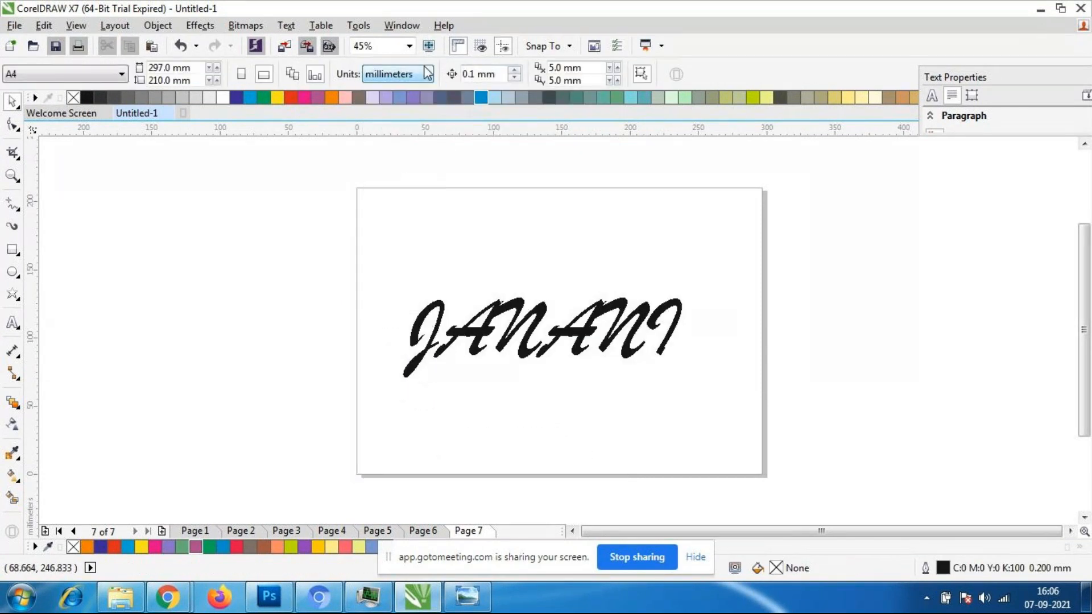
{"action": "left_click", "coordinate": [583, 351]}
{"action": "left_click", "coordinate": [481, 73]}
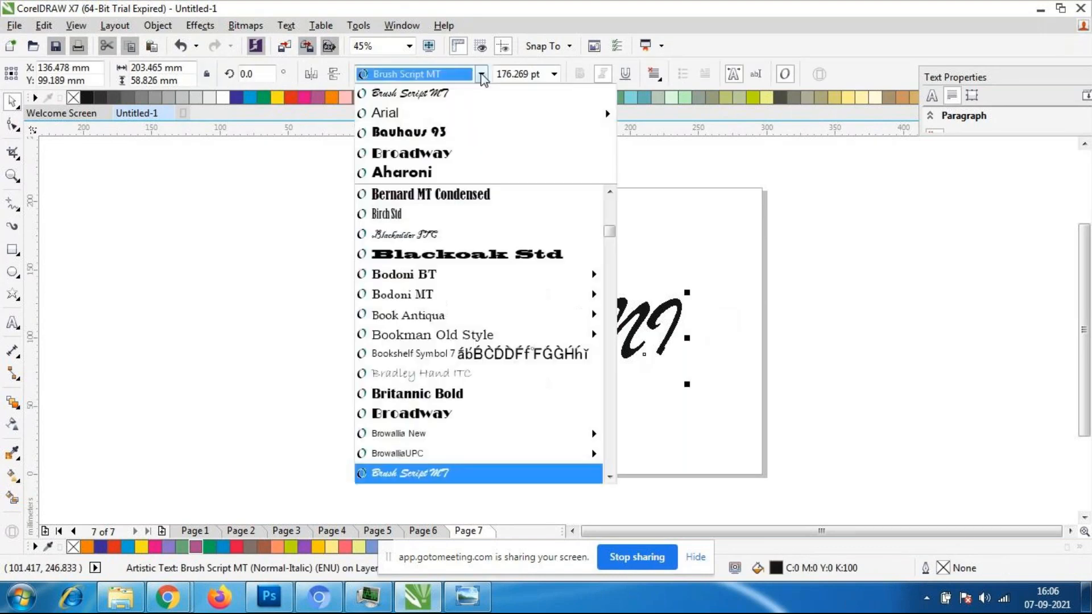
{"action": "left_click", "coordinate": [463, 154]}
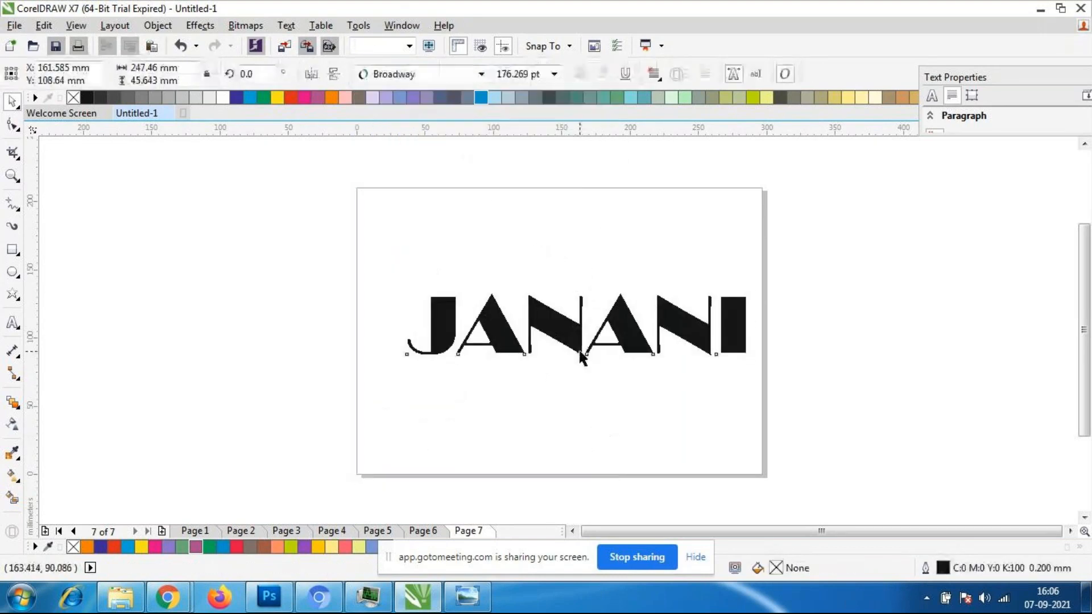
- Duplicate the name text and place the copy below the original, centred at about X 171 mm, Y 55 mm
{"action": "key", "text": "ctrl+d"}
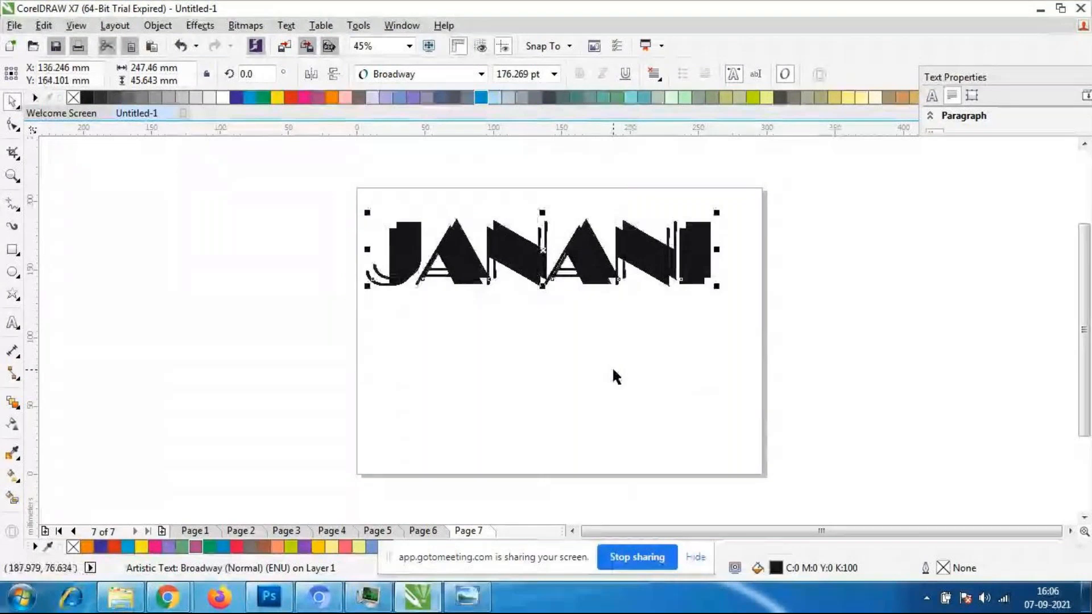
{"action": "left_click_drag", "start_coordinate": [541, 268], "coordinate": [589, 415]}
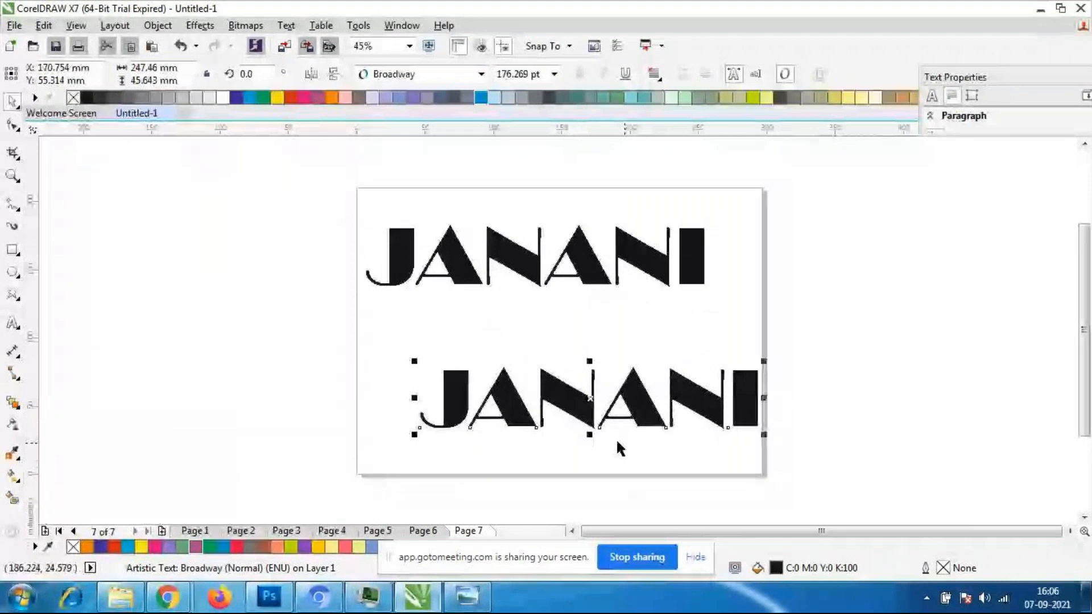
{"action": "left_click", "coordinate": [617, 442]}
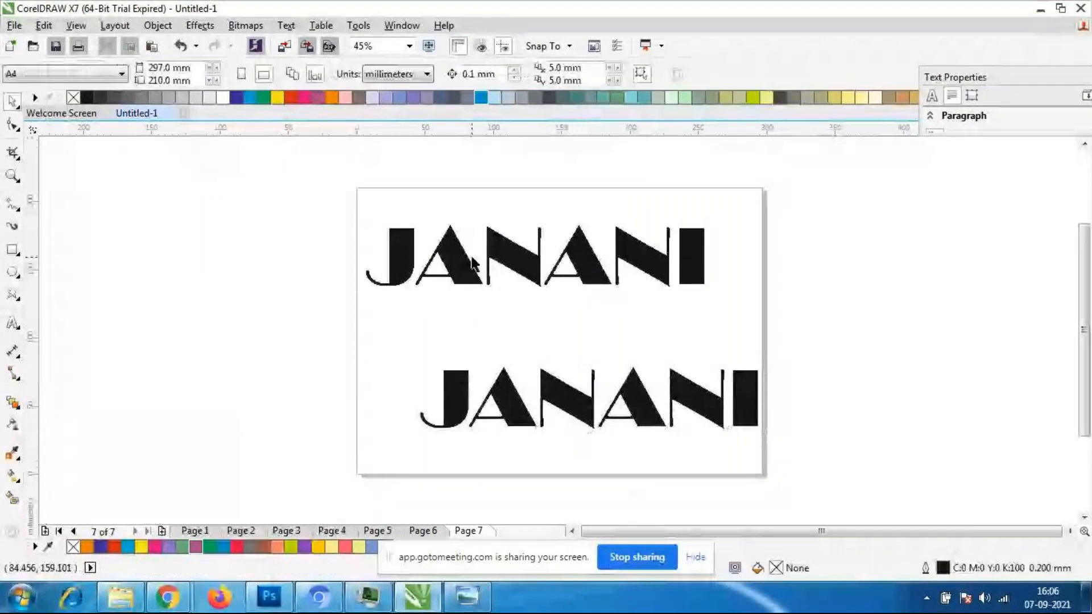
- Fill the upper name text with purple (C20 M80 Y0 K20) and the lower copy with green (C100 M0 Y100 K0)
{"action": "left_click", "coordinate": [472, 265]}
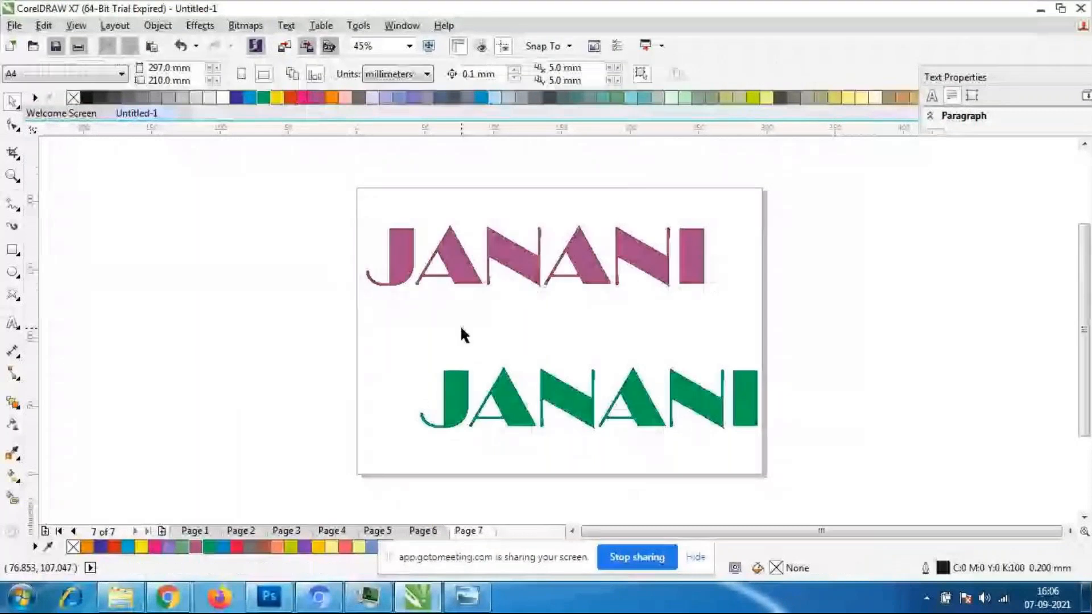
{"action": "left_click", "coordinate": [650, 402]}
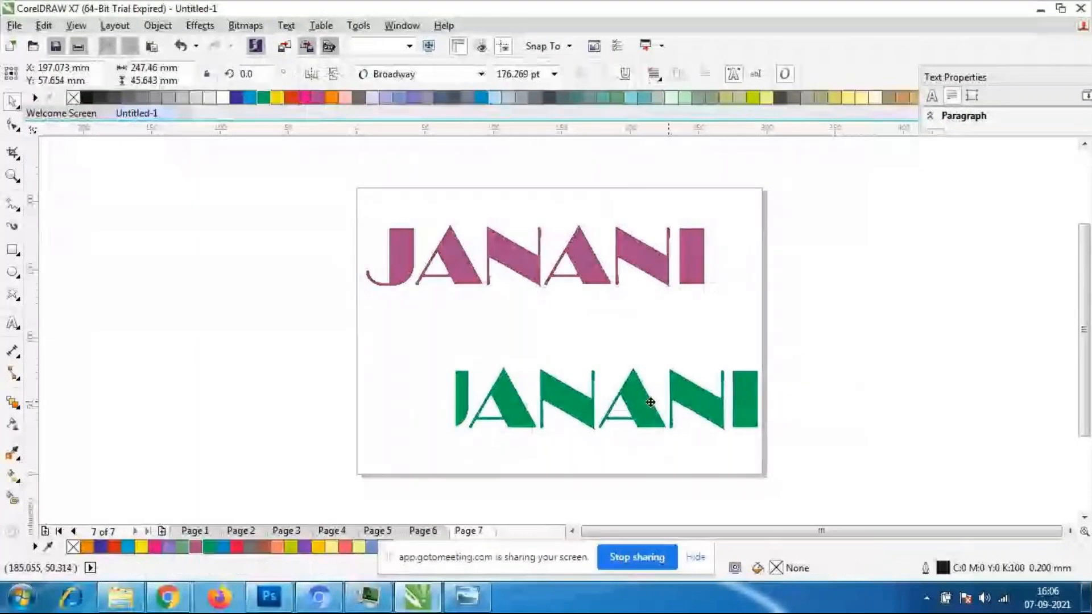
- Shift the green name text rightward past the page edge and the purple one leftward to about X 59 mm
{"action": "left_click_drag", "start_coordinate": [650, 402], "coordinate": [689, 398]}
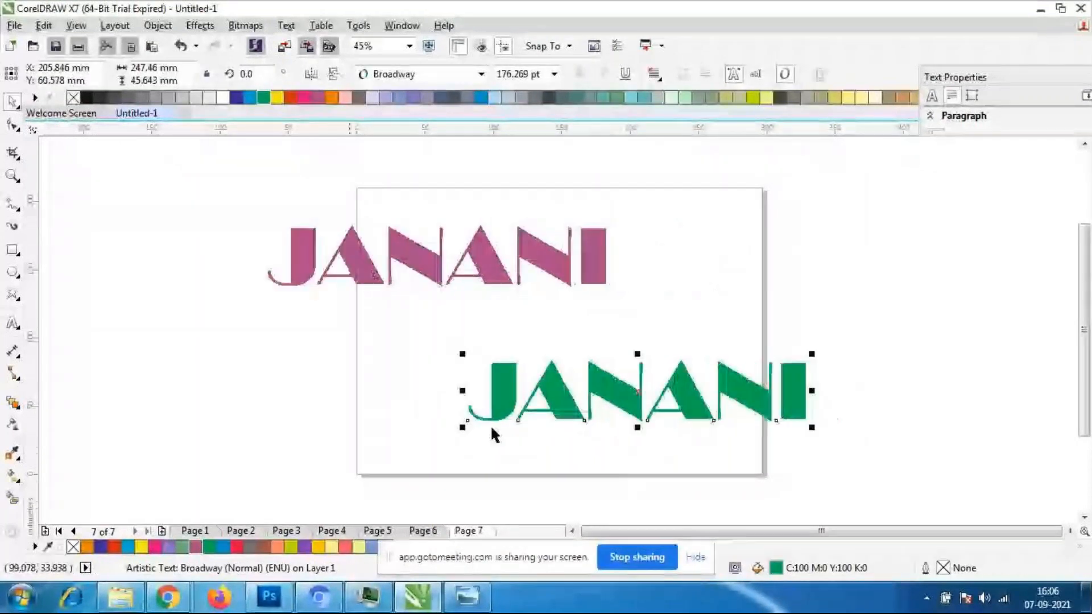
{"action": "left_click", "coordinate": [492, 432]}
{"action": "left_click", "coordinate": [390, 265]}
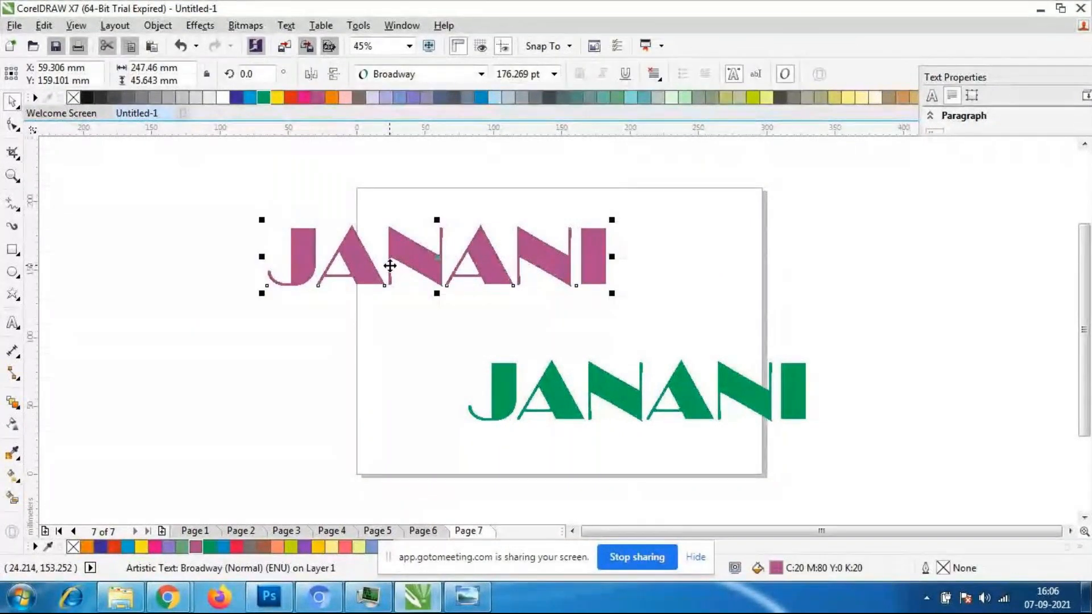
- Blend the purple name text into the green one with 20 steps, and deselect the result
{"action": "left_click", "coordinate": [16, 404]}
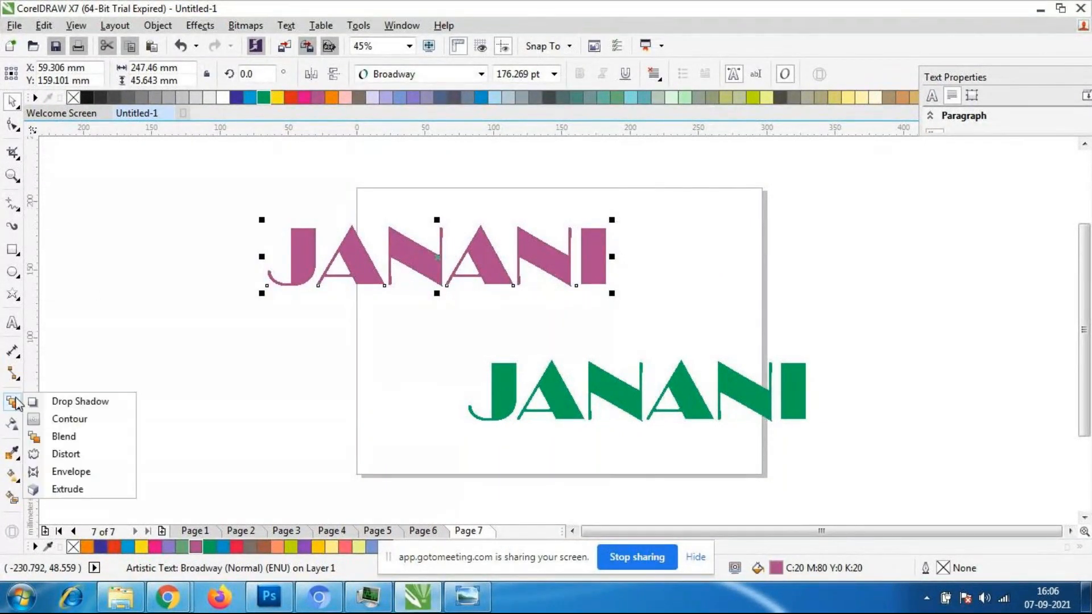
{"action": "left_click", "coordinate": [84, 443]}
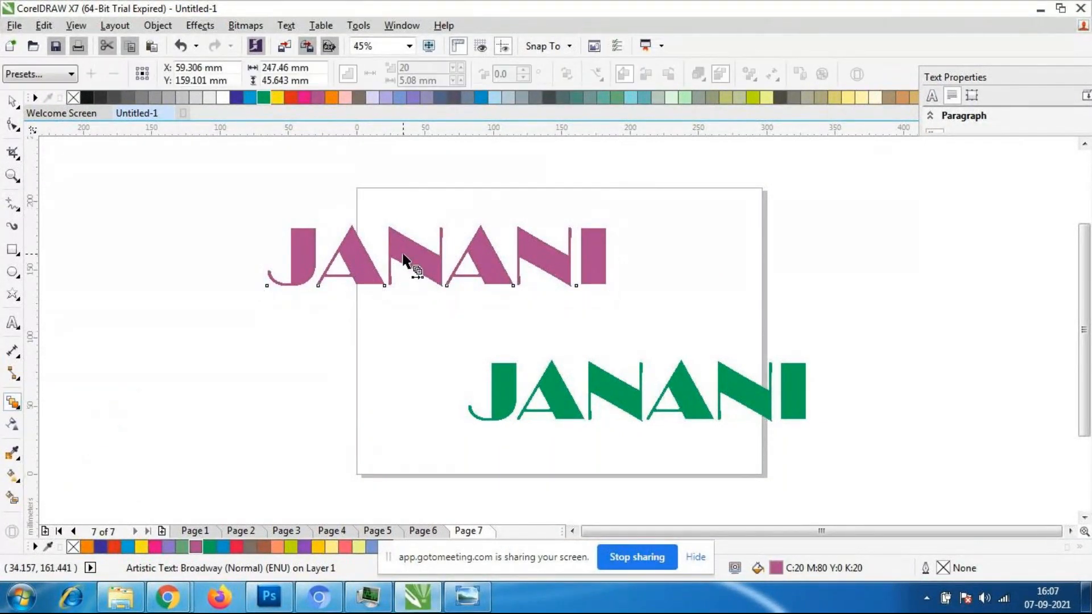
{"action": "left_click_drag", "start_coordinate": [446, 302], "coordinate": [580, 414]}
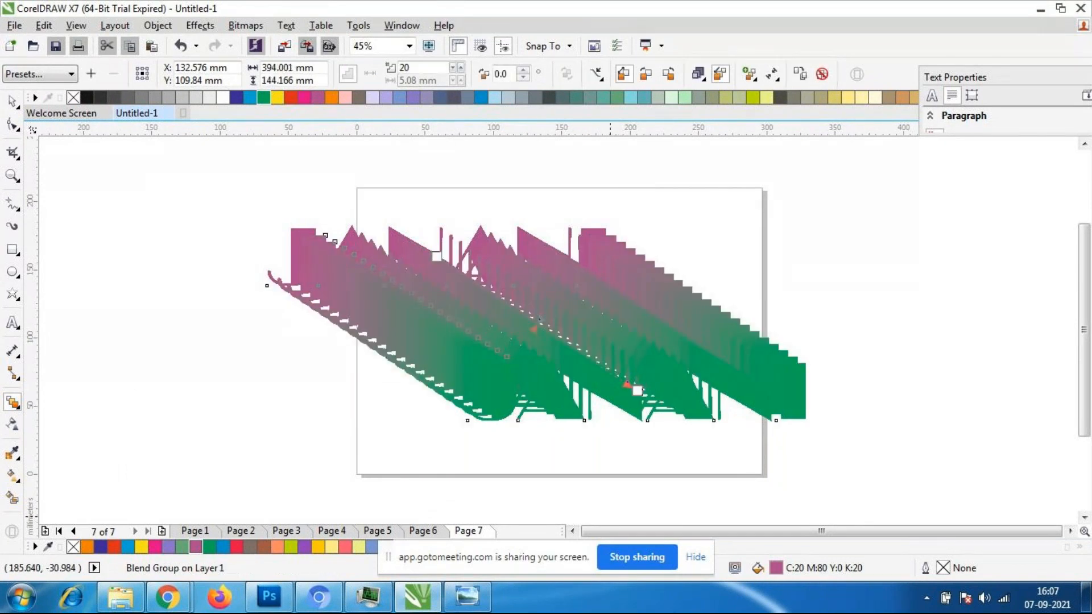
{"action": "left_click", "coordinate": [12, 102]}
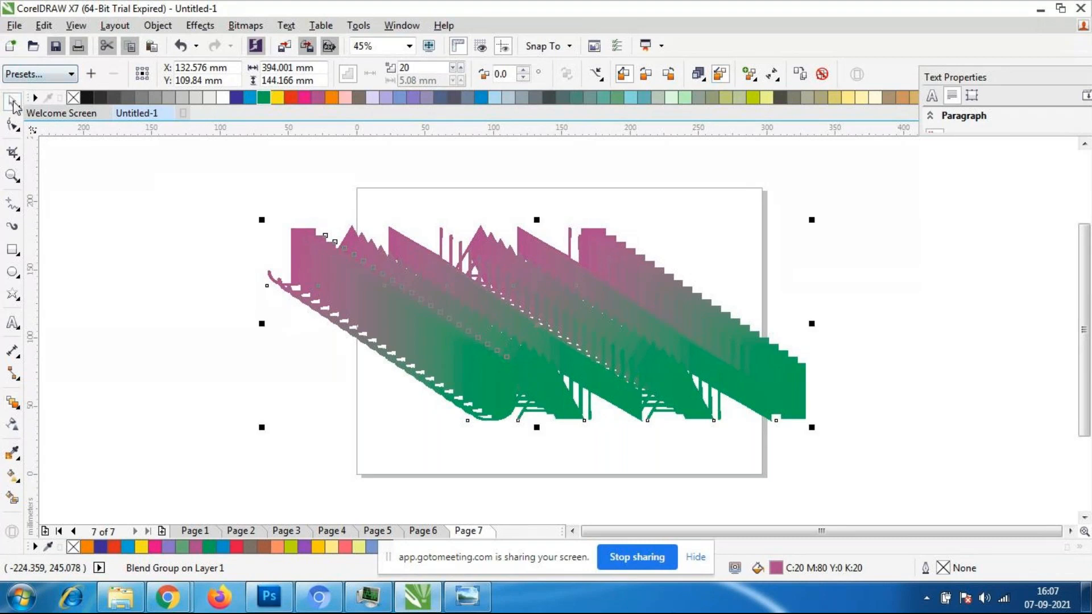
{"action": "left_click", "coordinate": [138, 298]}
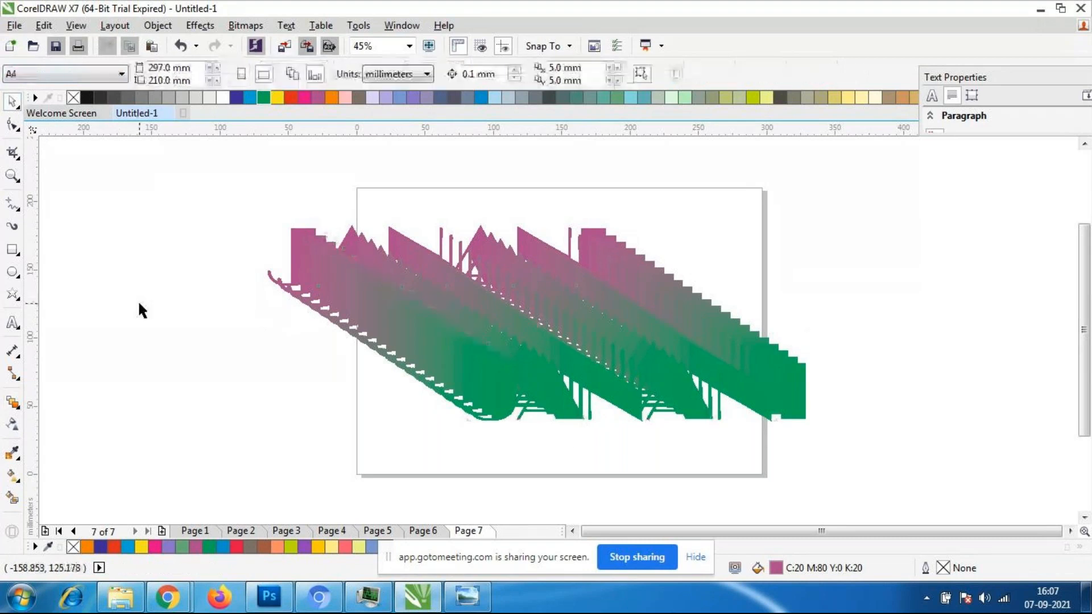
- Try moving the blend's green end text up close to the purple one, and undo the move
{"action": "left_click", "coordinate": [700, 422]}
{"action": "left_click_drag", "start_coordinate": [637, 397], "coordinate": [459, 275]}
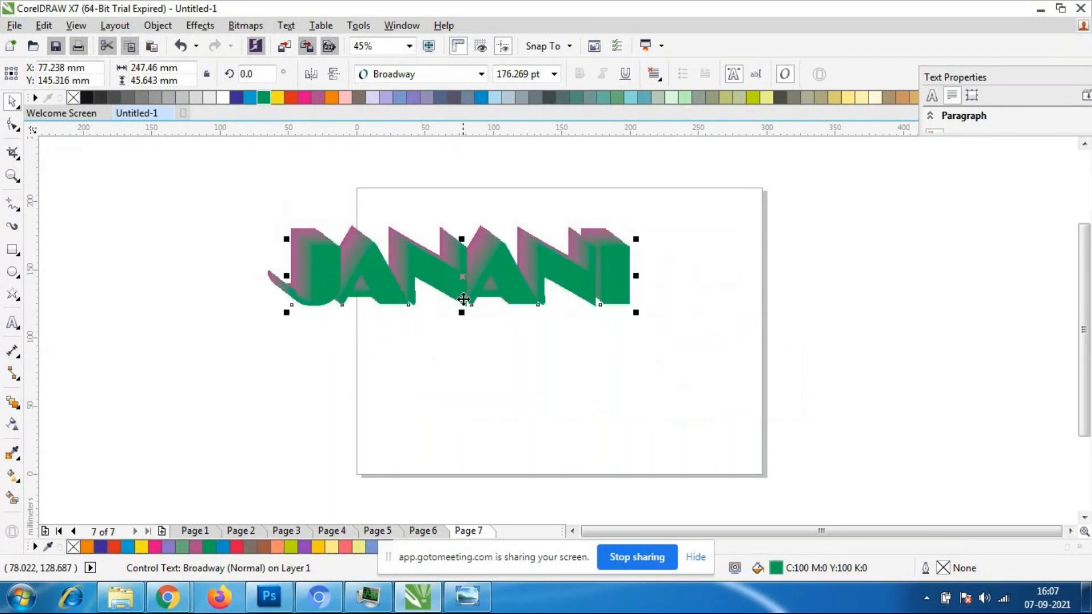
{"action": "key", "text": "ctrl+z"}
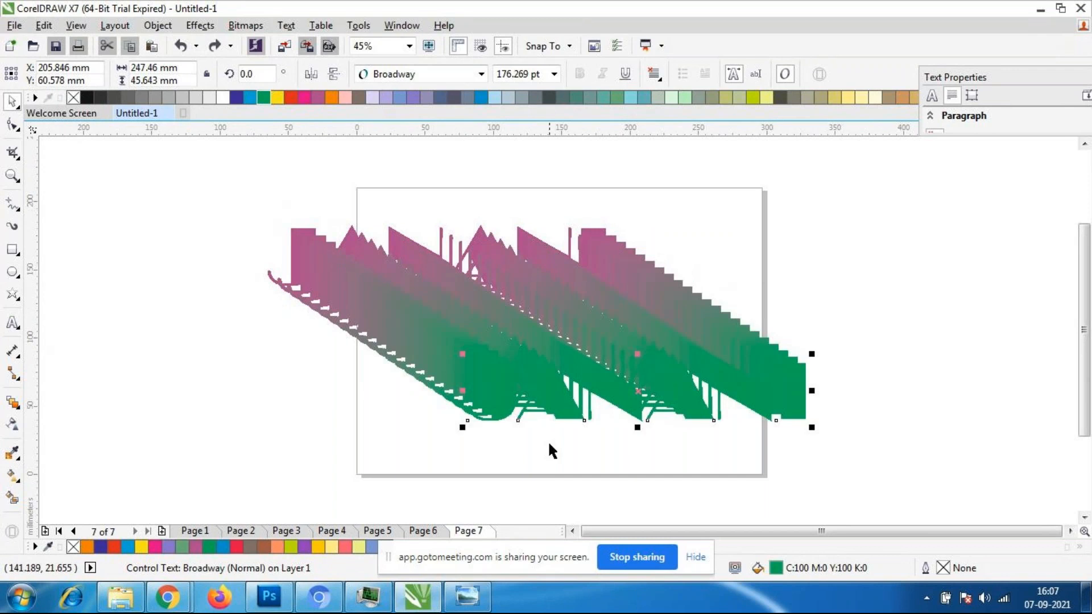
- Fill the blend's front text with light yellow (C0 M0 Y60 K0) and move it to about X 79 mm, Y 145 mm
{"action": "left_click", "coordinate": [847, 98]}
{"action": "left_click", "coordinate": [700, 404]}
{"action": "left_click_drag", "start_coordinate": [700, 405], "coordinate": [521, 292]}
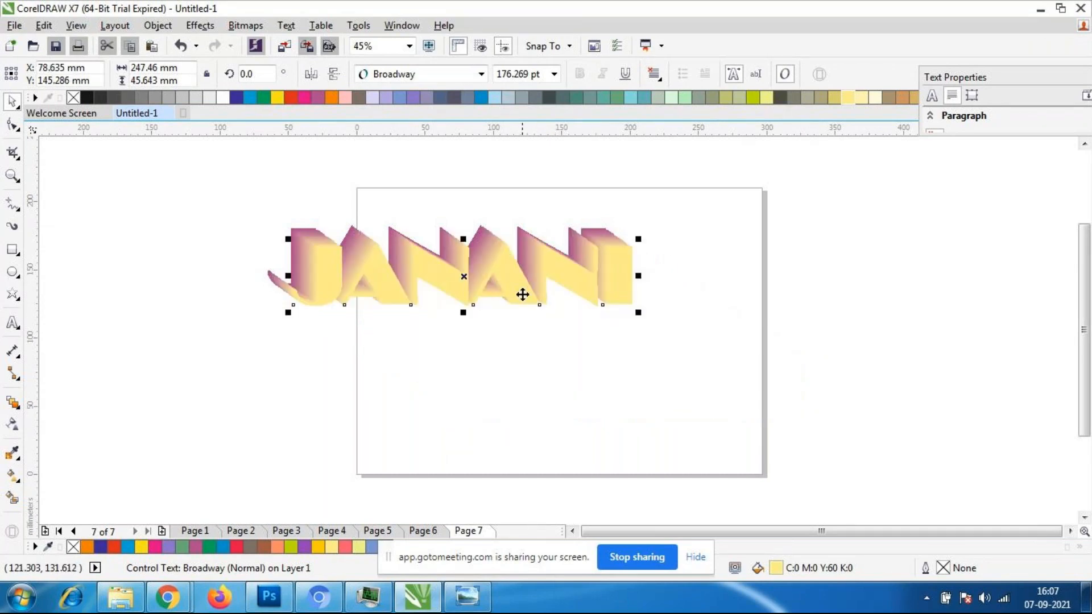
- Try a red fill (C0 M100 Y100 K0) on the front text, and change it to green (C100 M0 Y100 K0)
{"action": "left_click", "coordinate": [291, 98]}
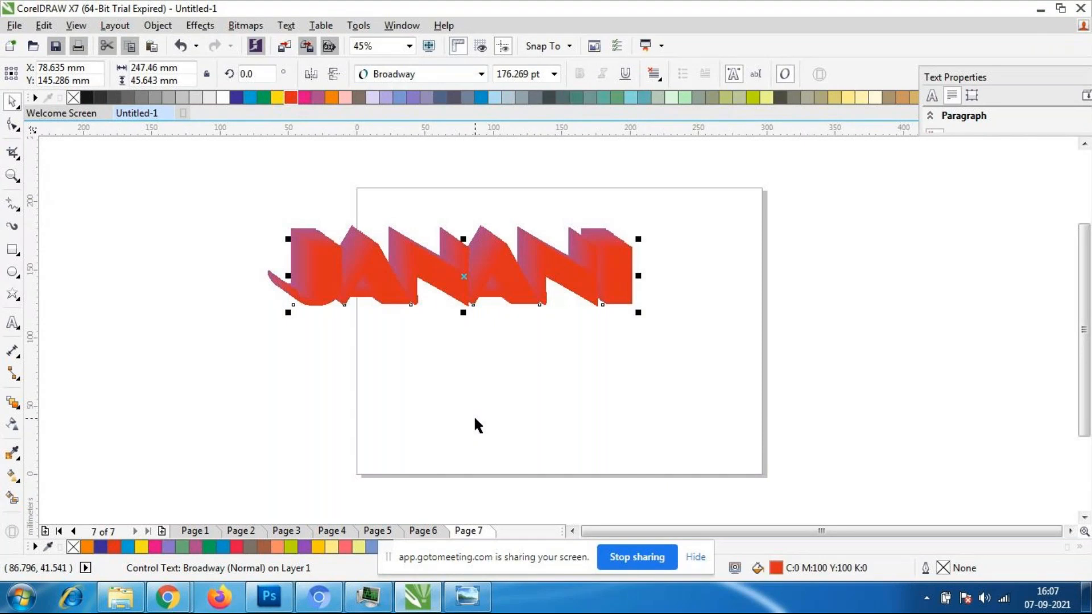
{"action": "left_click", "coordinate": [263, 97]}
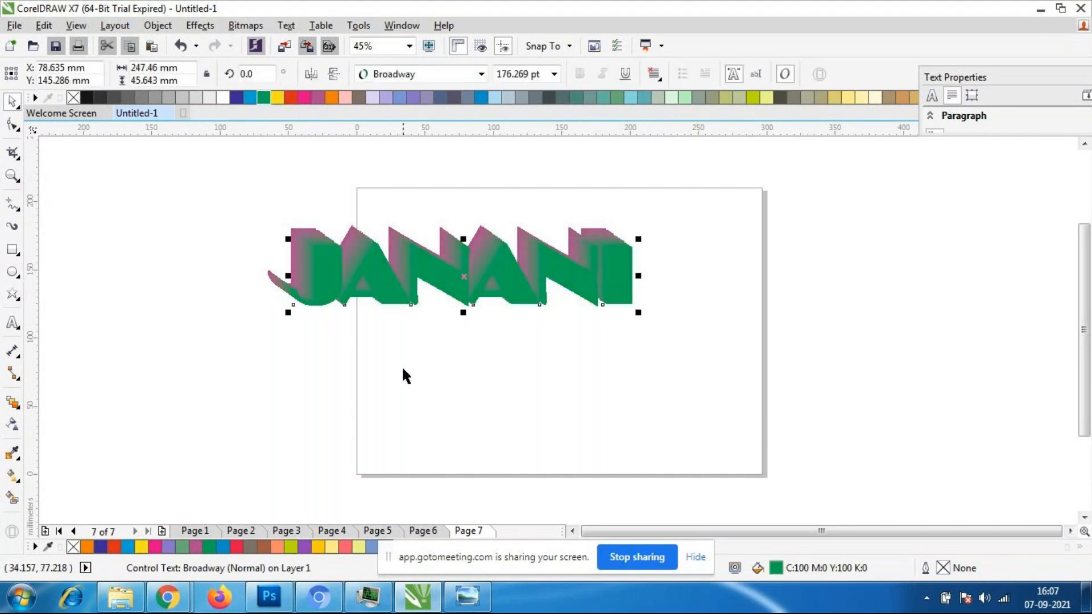
{"action": "left_click", "coordinate": [403, 378]}
- Move the green front text closer to the purple text, to about X 67 mm, Y 154 mm, to shorten the blend depth
{"action": "scroll", "coordinate": [432, 263], "scroll_direction": "up", "scroll_amount": 1}
{"action": "scroll", "coordinate": [435, 244], "scroll_direction": "up", "scroll_amount": 2}
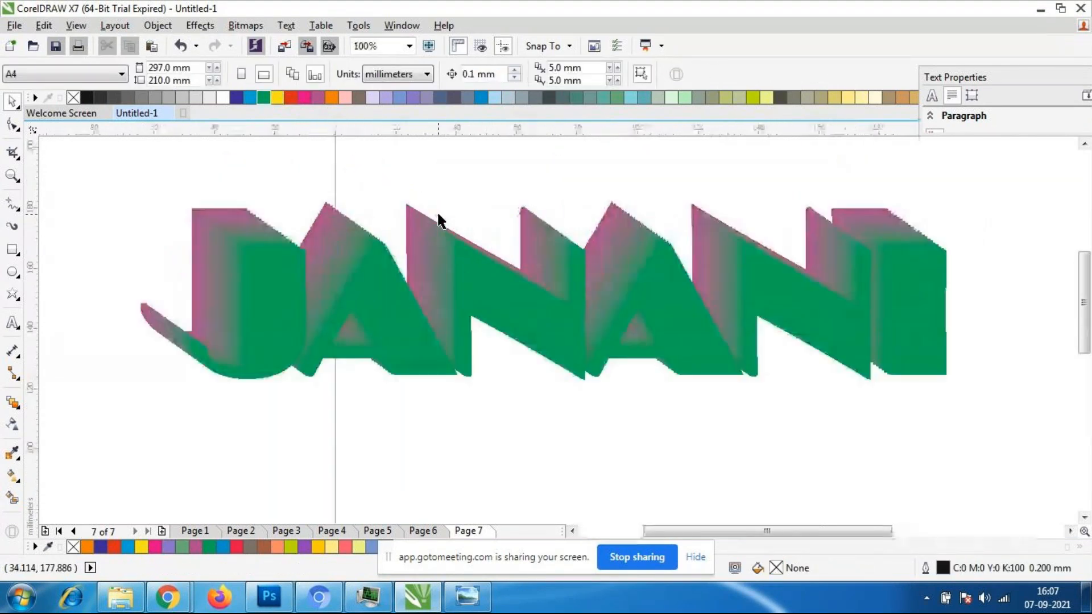
{"action": "left_click", "coordinate": [573, 320]}
{"action": "left_click_drag", "start_coordinate": [572, 320], "coordinate": [539, 290]}
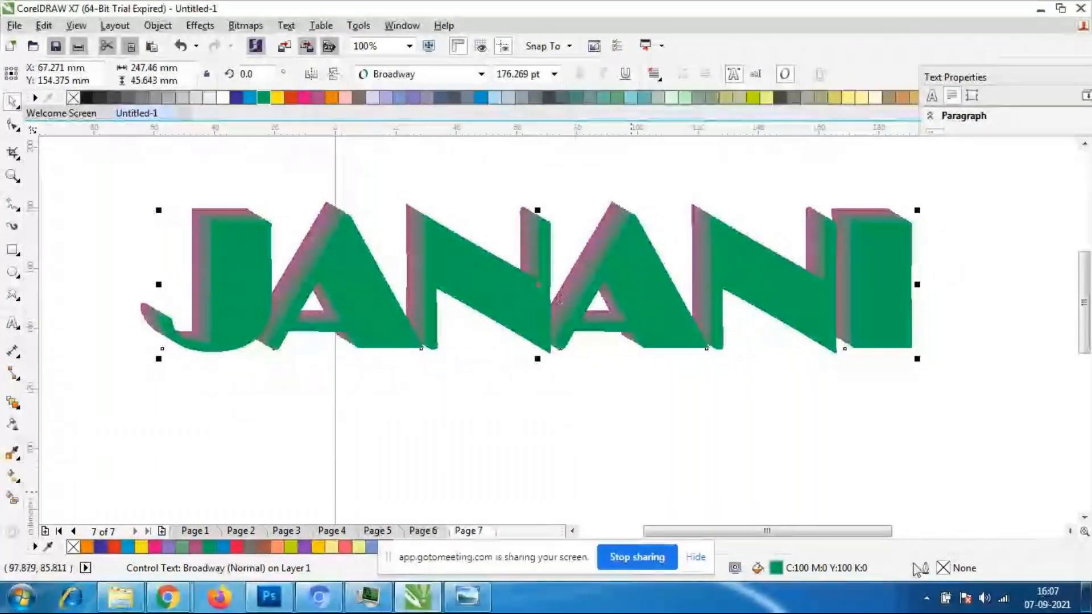
- Give the green front text a hairline black outline
{"action": "double_click", "coordinate": [959, 569]}
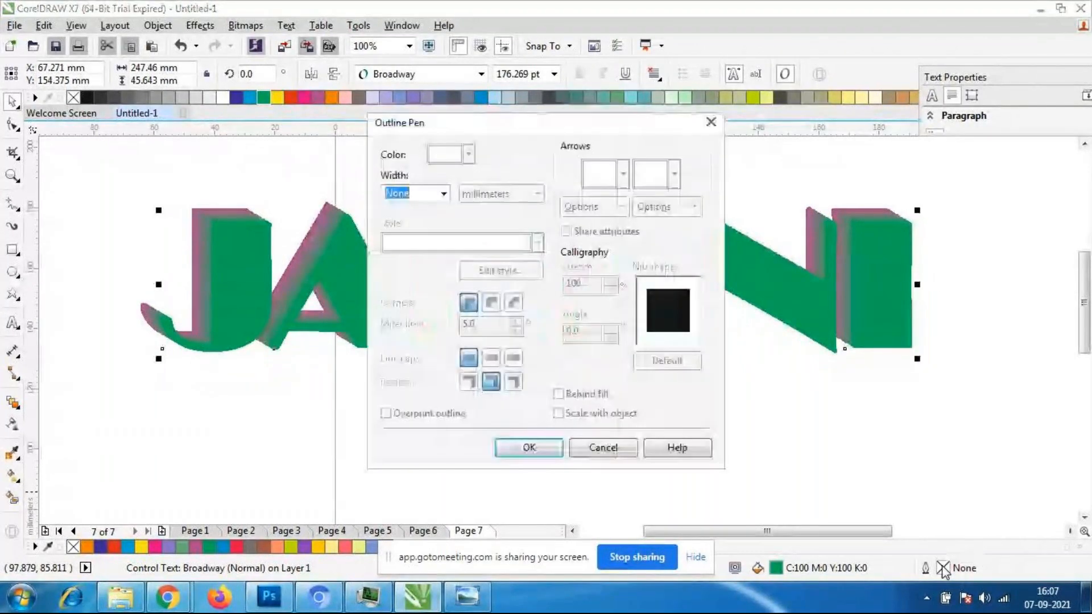
{"action": "left_click", "coordinate": [443, 194]}
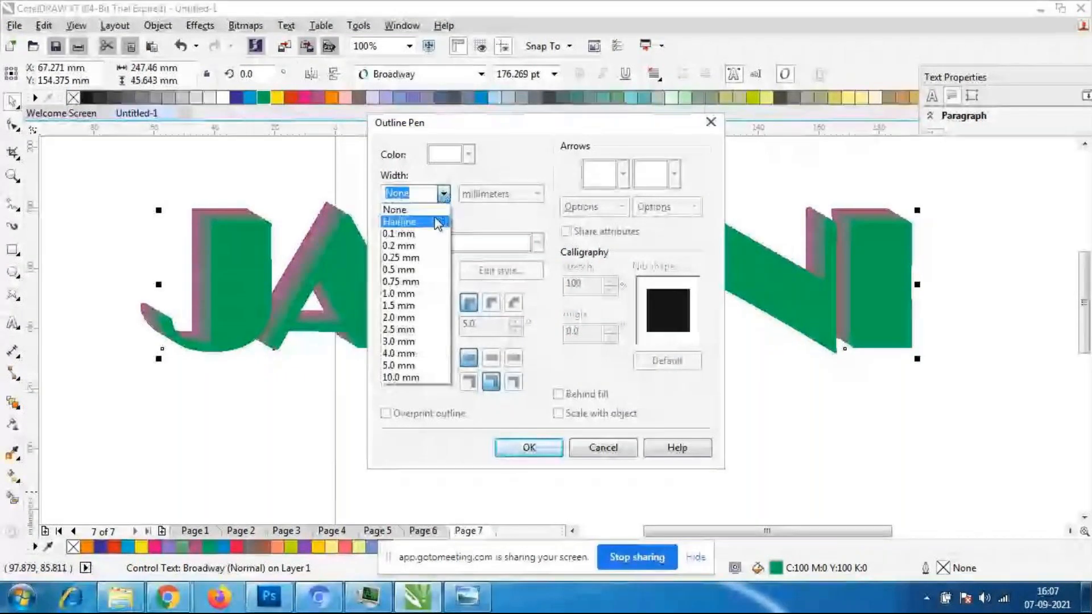
{"action": "left_click", "coordinate": [437, 222]}
{"action": "left_click", "coordinate": [529, 447]}
{"action": "left_click", "coordinate": [598, 427]}
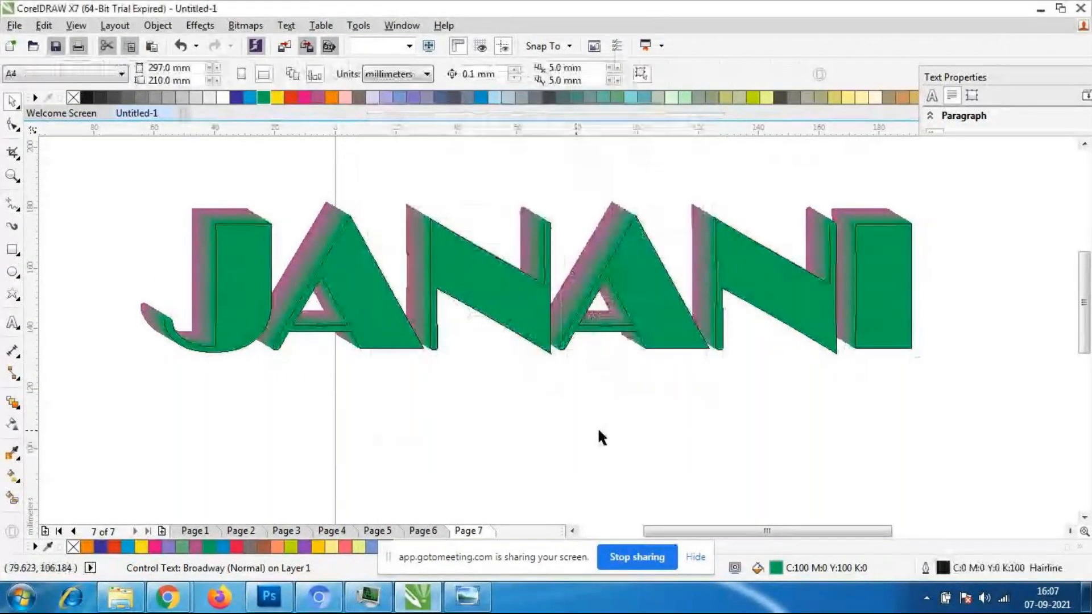
{"action": "scroll", "coordinate": [761, 297], "scroll_direction": "down", "scroll_amount": 1}
{"action": "scroll", "coordinate": [647, 257], "scroll_direction": "up", "scroll_amount": 1}
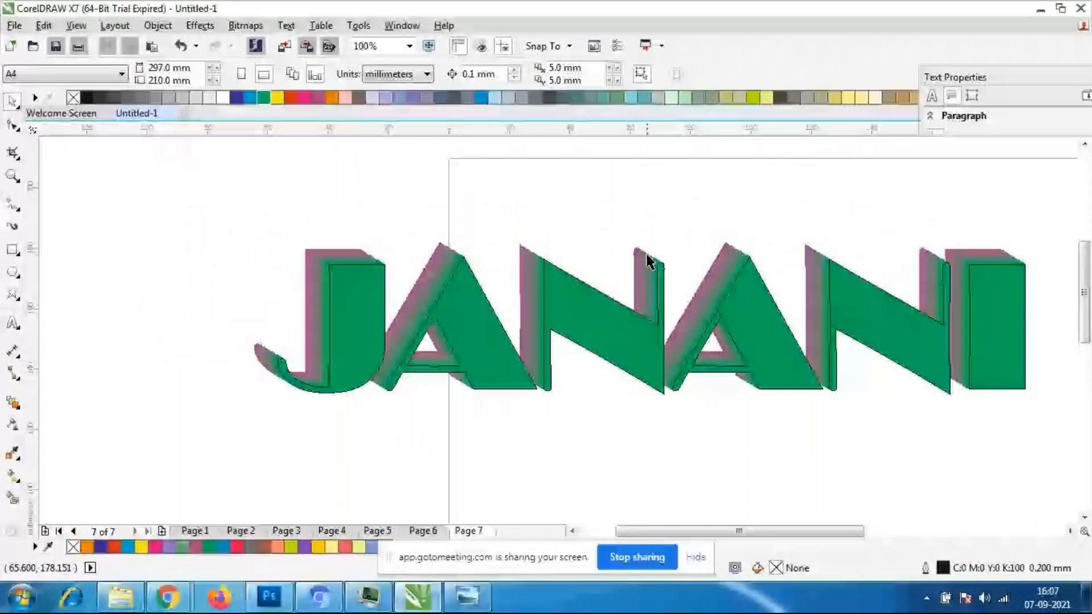
- Select the whole blended name and move it onto the page, centred at about X 152 mm, Y 80 mm
{"action": "left_click", "coordinate": [648, 262]}
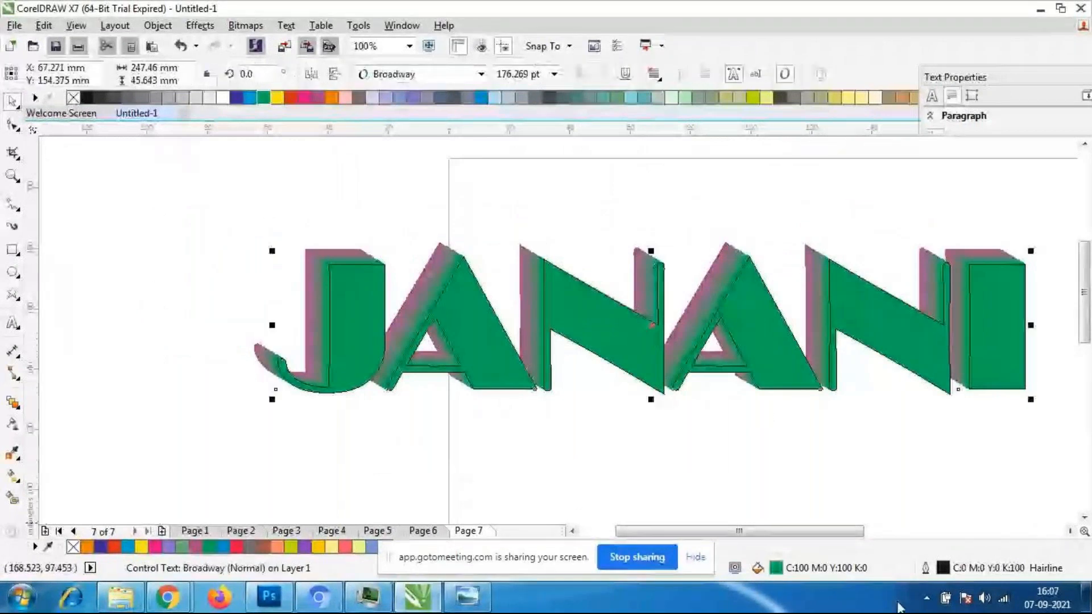
{"action": "left_click", "coordinate": [788, 480]}
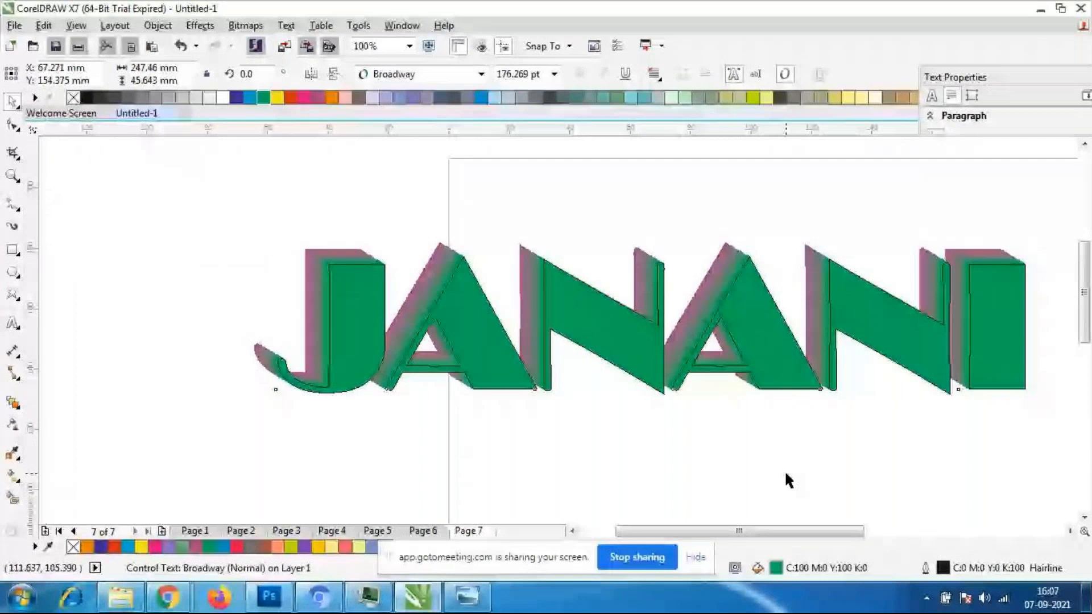
{"action": "left_click", "coordinate": [788, 480]}
{"action": "scroll", "coordinate": [385, 261], "scroll_direction": "down", "scroll_amount": 1}
{"action": "left_click_drag", "start_coordinate": [282, 207], "coordinate": [707, 409]}
{"action": "scroll", "coordinate": [574, 290], "scroll_direction": "down", "scroll_amount": 1}
{"action": "scroll", "coordinate": [674, 341], "scroll_direction": "up", "scroll_amount": 1}
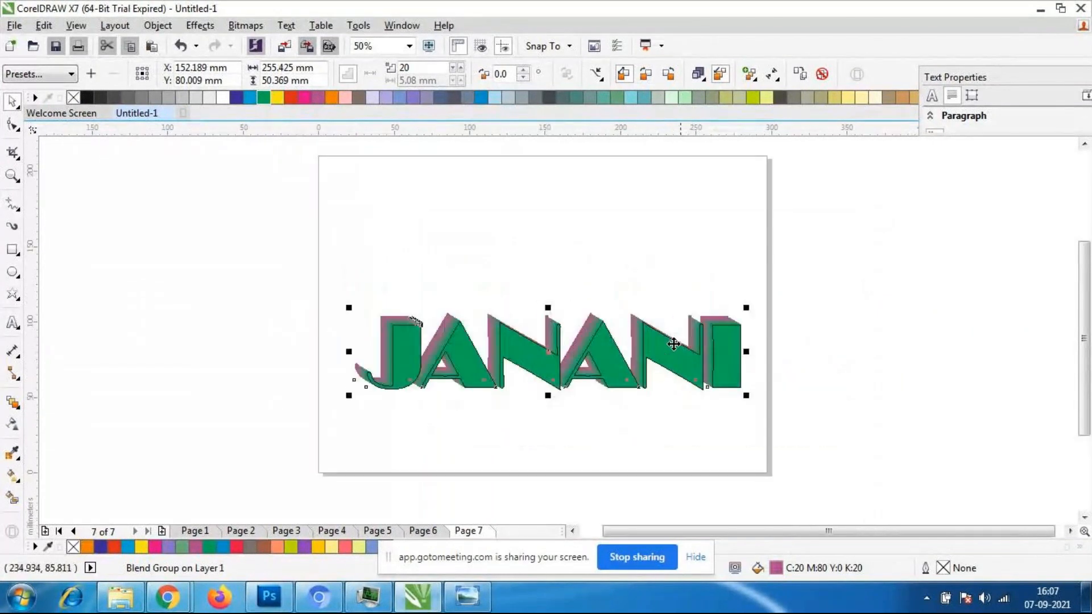
- Scale the green front text down to about 238 mm wide
{"action": "left_click", "coordinate": [721, 421]}
{"action": "left_click", "coordinate": [636, 383]}
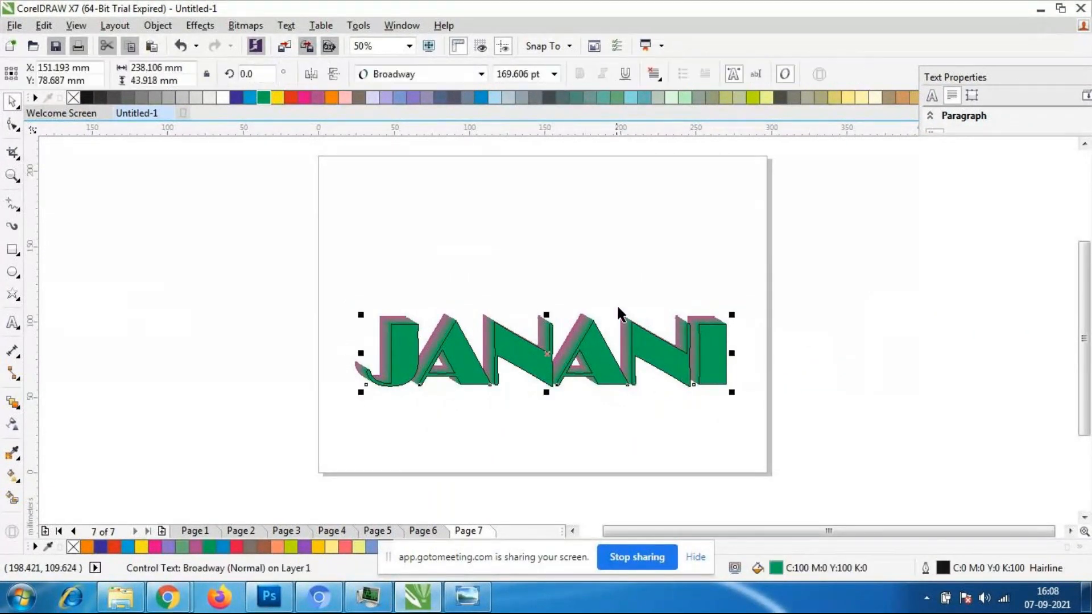
{"action": "left_click", "coordinate": [13, 405]}
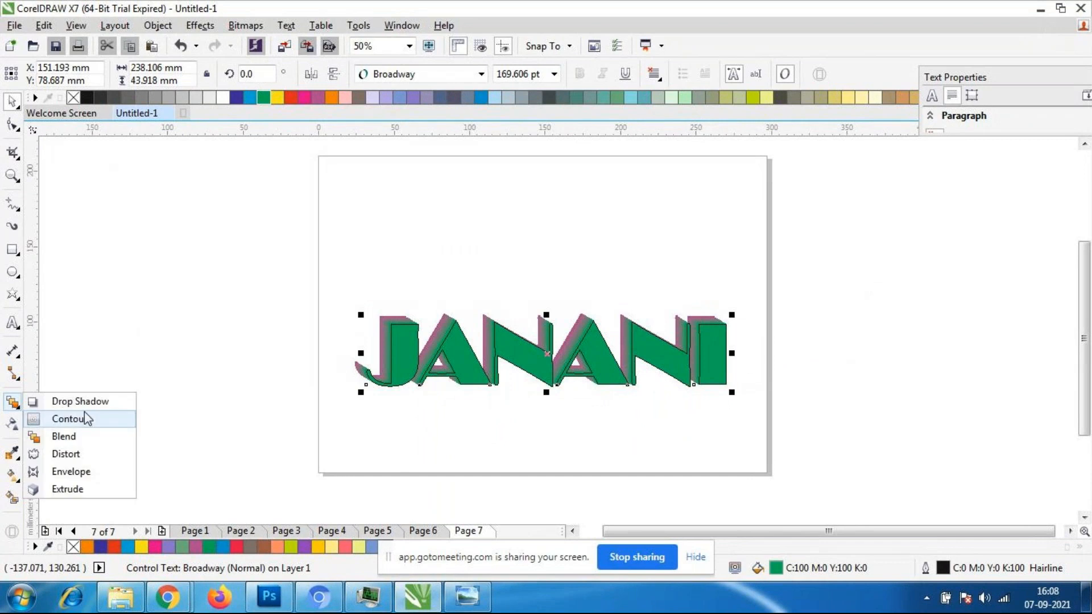
{"action": "left_click", "coordinate": [63, 436]}
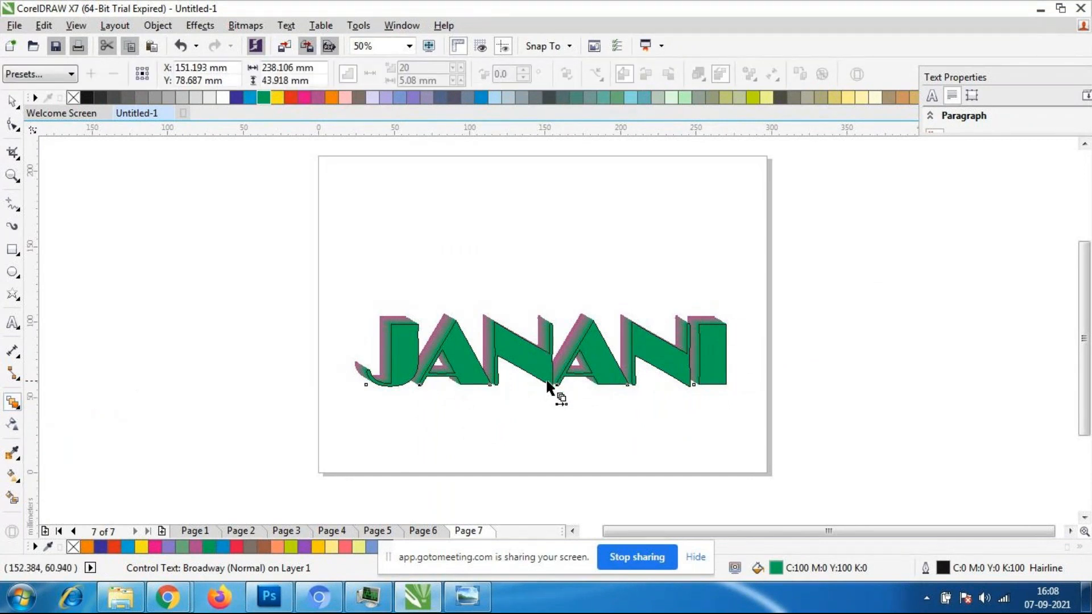
{"action": "left_click", "coordinate": [12, 101]}
{"action": "left_click", "coordinate": [128, 269]}
- Select the whole blend group and move it up to the page's middle, at about X 152 mm, Y 100 mm
{"action": "left_click_drag", "start_coordinate": [270, 216], "coordinate": [766, 450]}
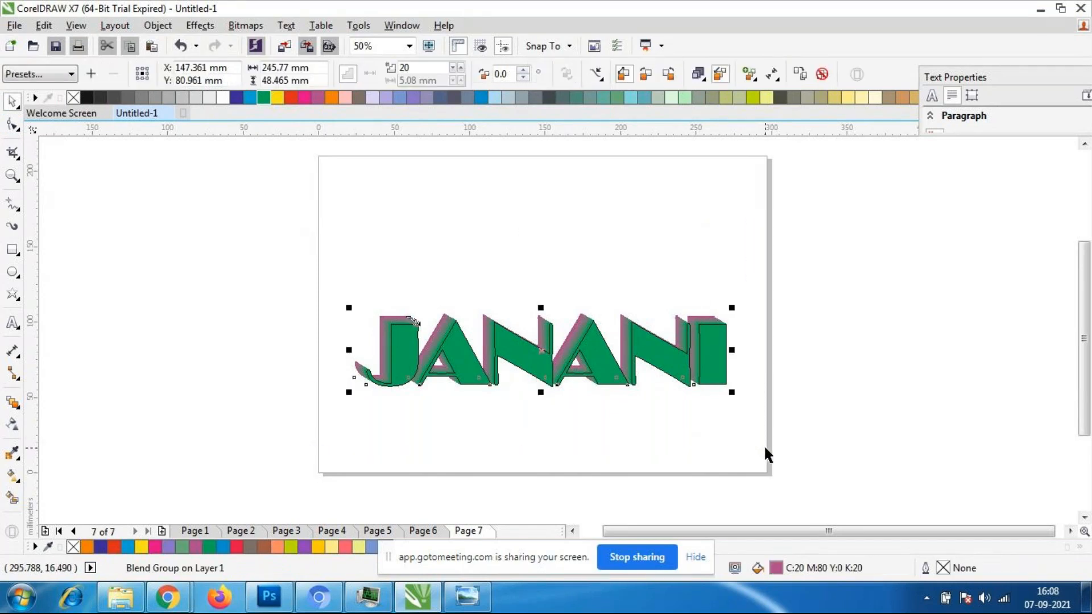
{"action": "left_click", "coordinate": [327, 247]}
{"action": "left_click_drag", "start_coordinate": [337, 259], "coordinate": [759, 448]}
{"action": "left_click_drag", "start_coordinate": [542, 360], "coordinate": [549, 332]}
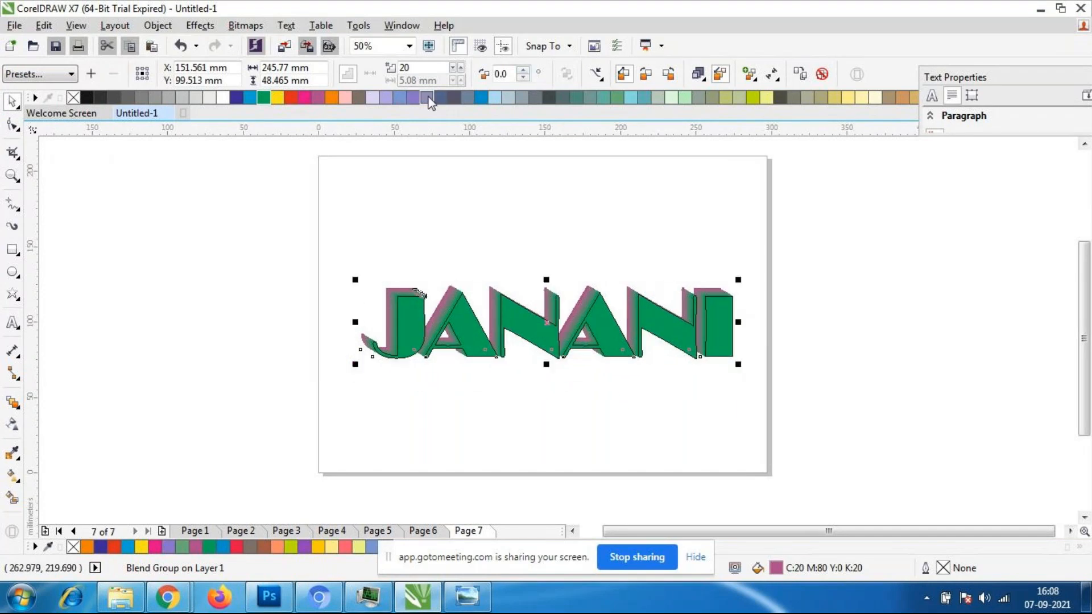
- Increase the number of blend steps to 25
{"action": "left_click", "coordinate": [461, 67]}
{"action": "left_click", "coordinate": [461, 68]}
{"action": "left_click", "coordinate": [461, 68]}
{"action": "left_click", "coordinate": [461, 68]}
{"action": "left_click", "coordinate": [461, 68]}
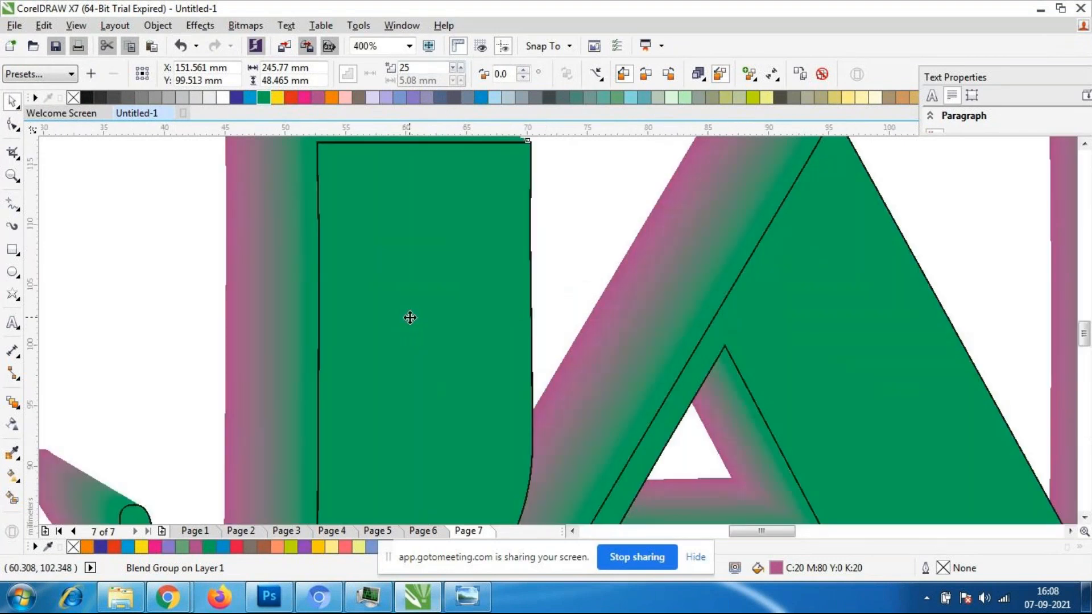
- Reduce the blend to 4 steps and make its colours progress clockwise through the spectrum
{"action": "scroll", "coordinate": [409, 317], "scroll_direction": "down", "scroll_amount": 2}
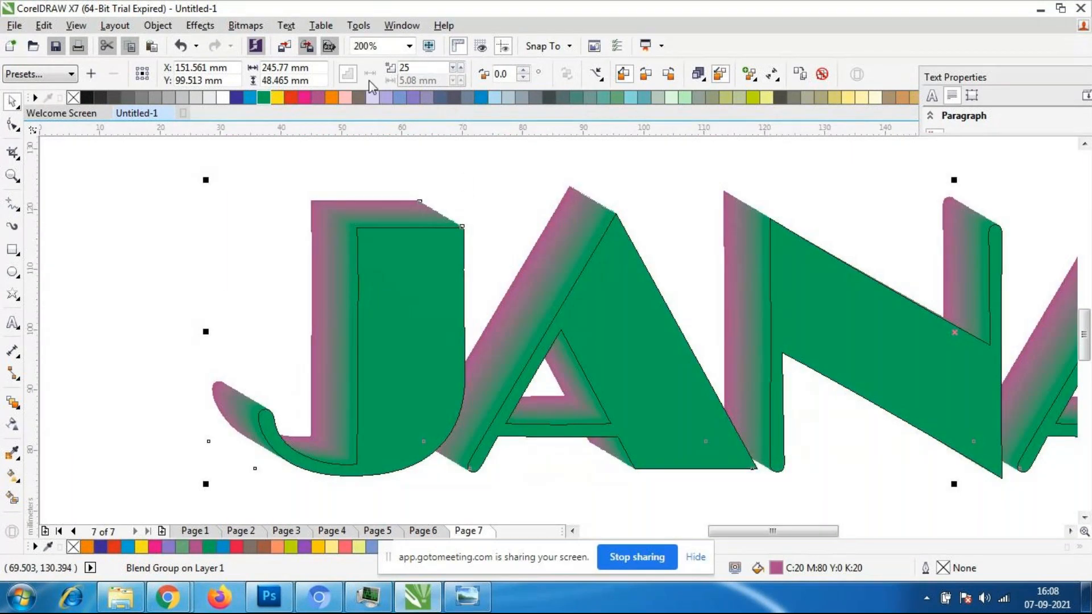
{"action": "left_click", "coordinate": [453, 68]}
{"action": "left_click", "coordinate": [453, 68]}
{"action": "left_click", "coordinate": [453, 68]}
{"action": "left_click", "coordinate": [453, 68]}
{"action": "left_click", "coordinate": [454, 68]}
{"action": "left_click", "coordinate": [453, 69]}
{"action": "left_click", "coordinate": [453, 68]}
{"action": "left_click", "coordinate": [453, 68]}
{"action": "left_click", "coordinate": [453, 68]}
{"action": "left_click", "coordinate": [453, 68]}
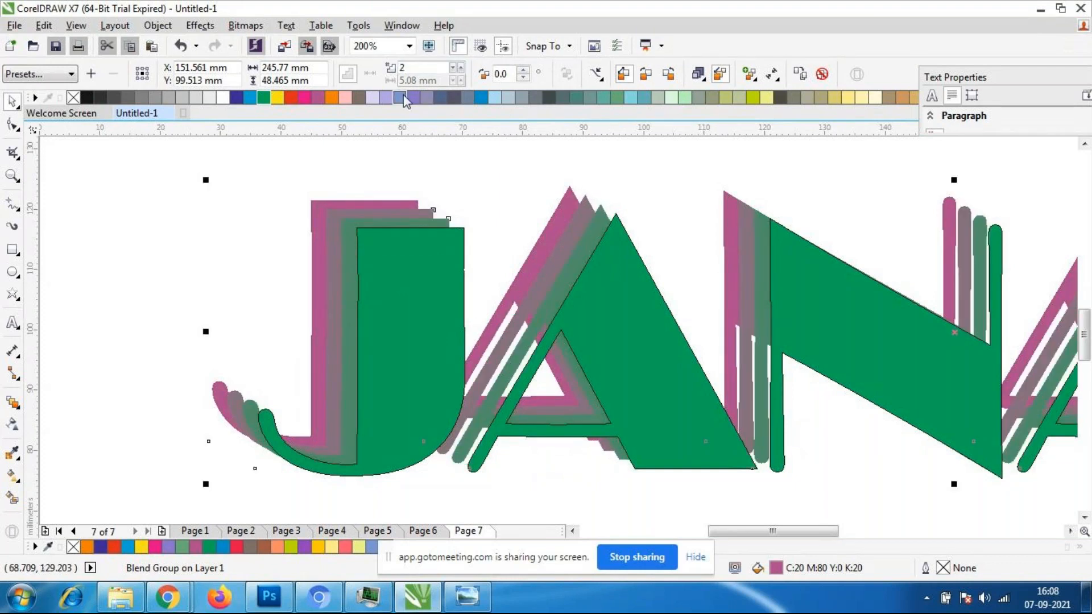
{"action": "left_click", "coordinate": [461, 67]}
{"action": "left_click", "coordinate": [461, 67]}
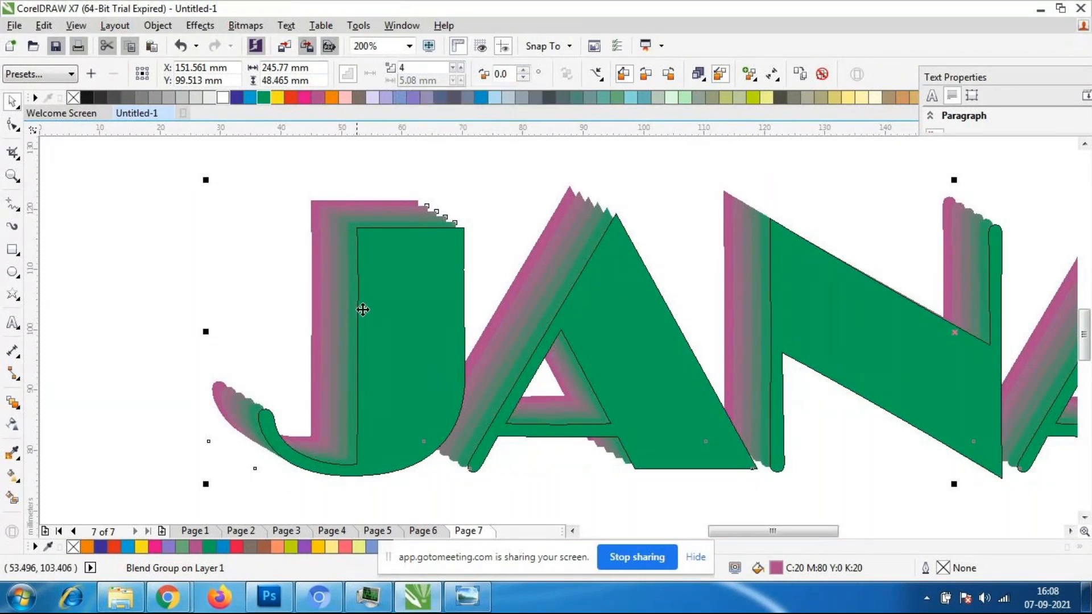
{"action": "left_click", "coordinate": [646, 80]}
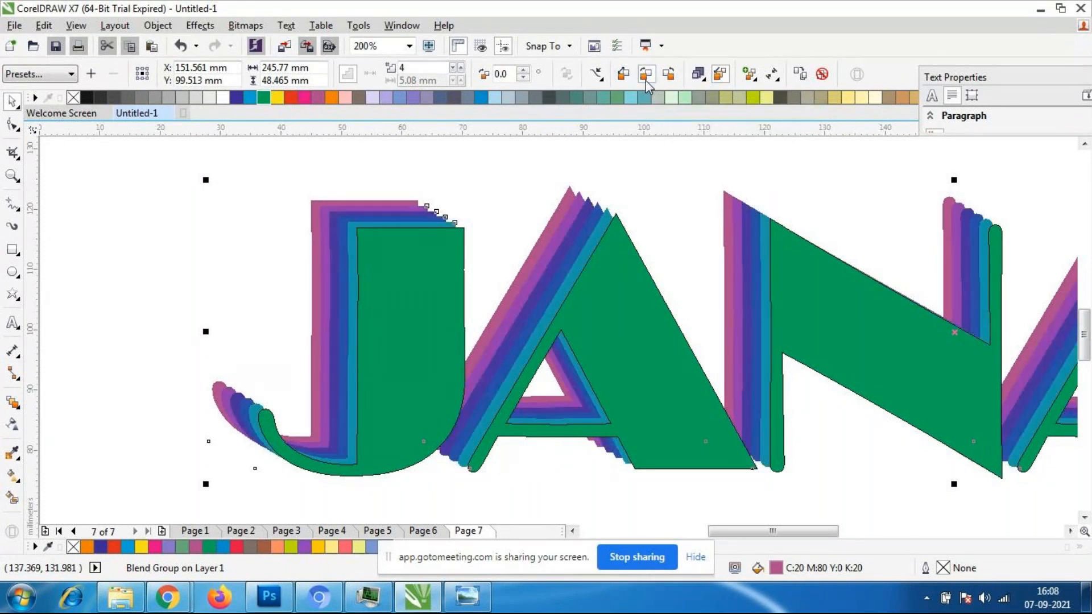
{"action": "scroll", "coordinate": [531, 243], "scroll_direction": "down", "scroll_amount": 2}
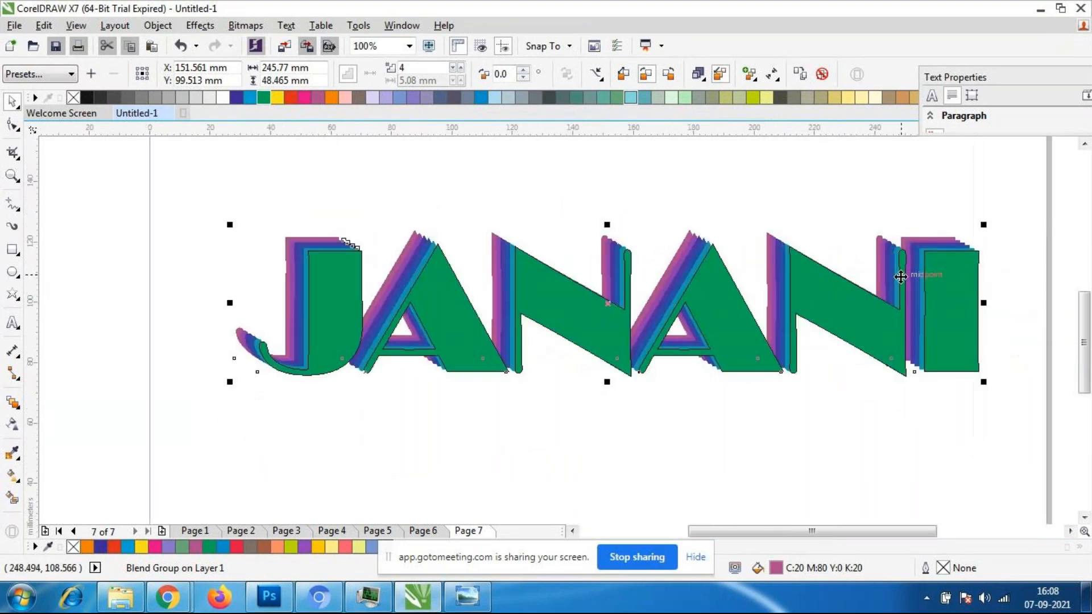
- Remove the hairline outline from the green front text by setting its outline width to None
{"action": "left_click", "coordinate": [72, 247]}
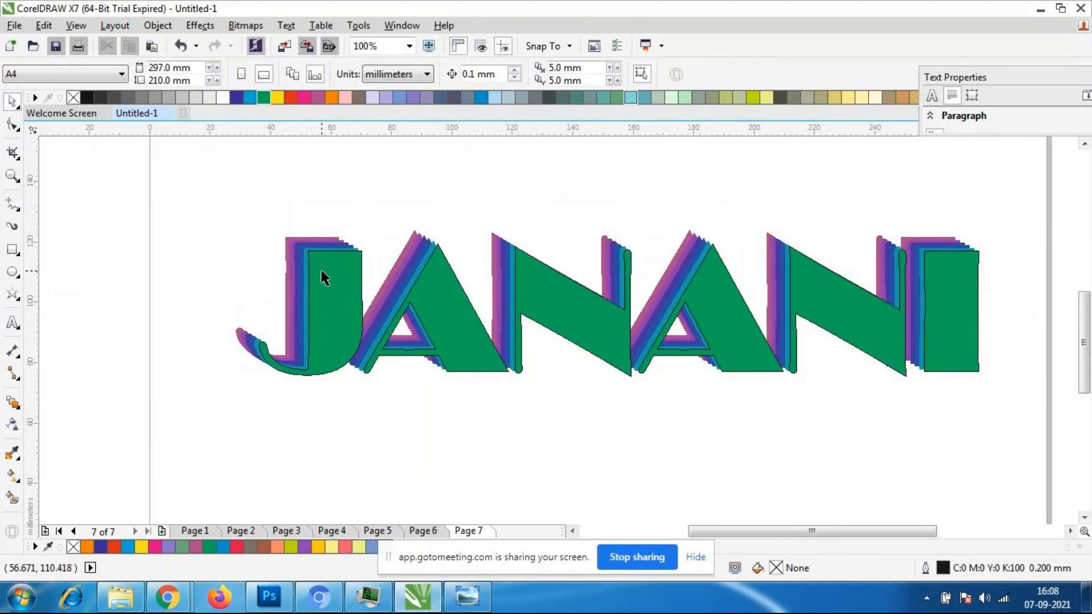
{"action": "left_click", "coordinate": [321, 270]}
{"action": "double_click", "coordinate": [942, 569]}
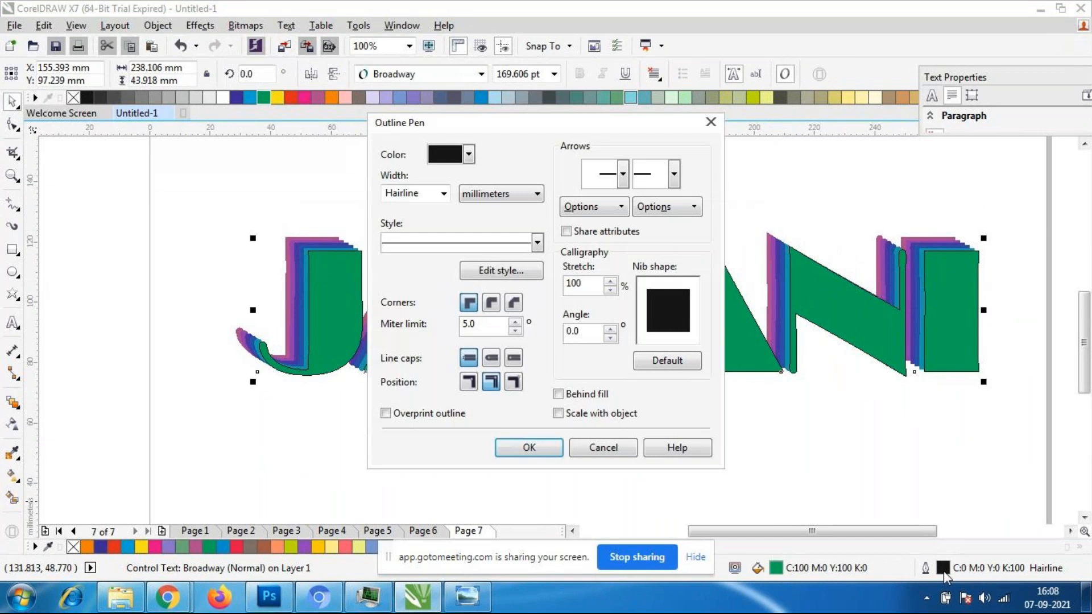
{"action": "left_click", "coordinate": [444, 193]}
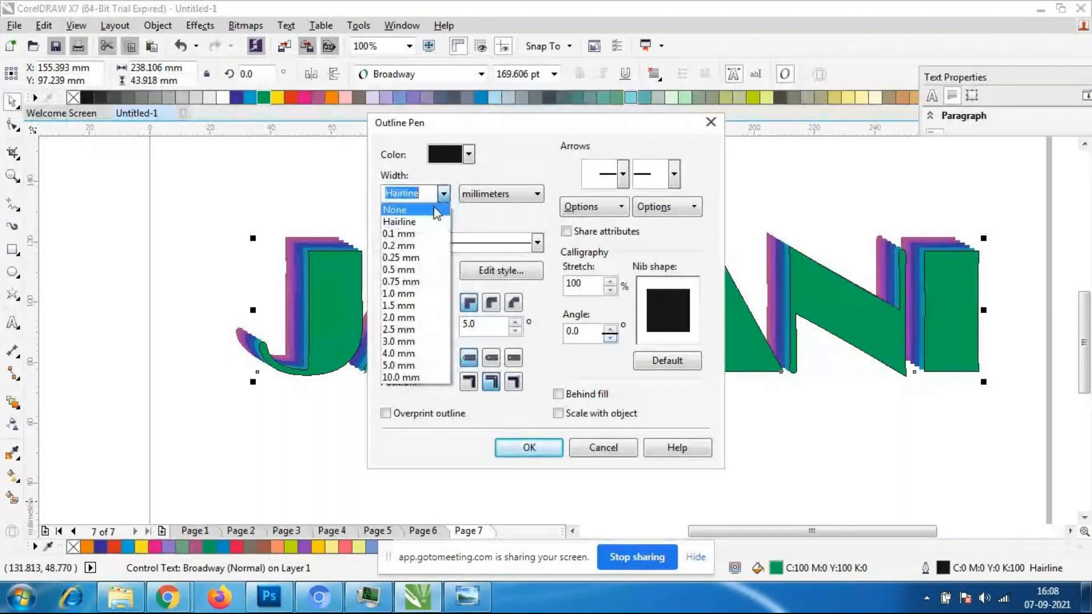
{"action": "left_click", "coordinate": [438, 206]}
{"action": "left_click", "coordinate": [529, 448]}
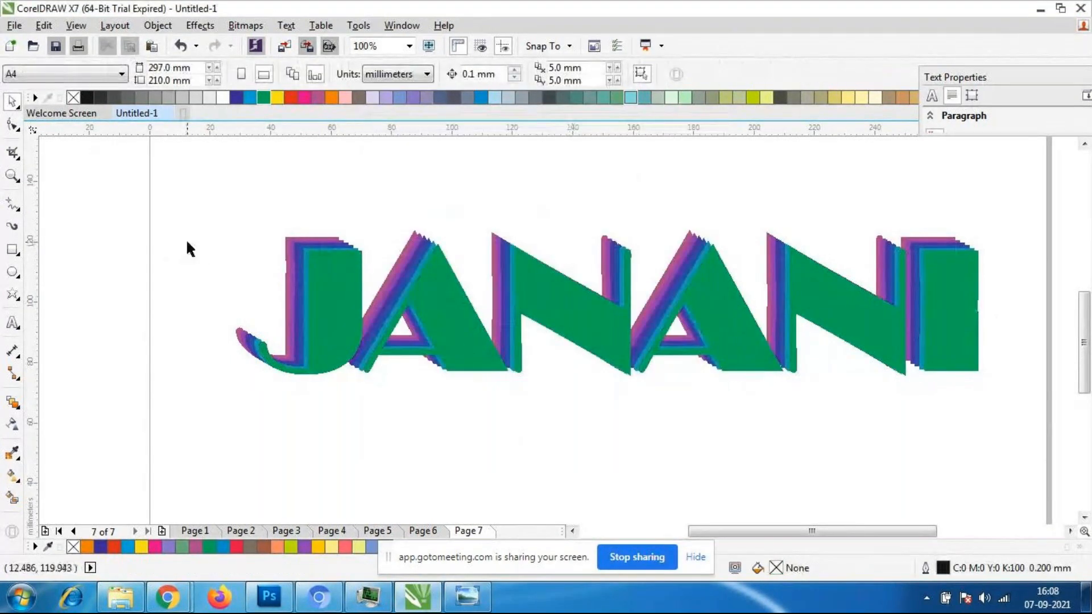
- Select the whole blend group and compare clockwise with counterclockwise colour progression, leaving it on counterclockwise
{"action": "left_click_drag", "start_coordinate": [855, 130], "coordinate": [766, 130]}
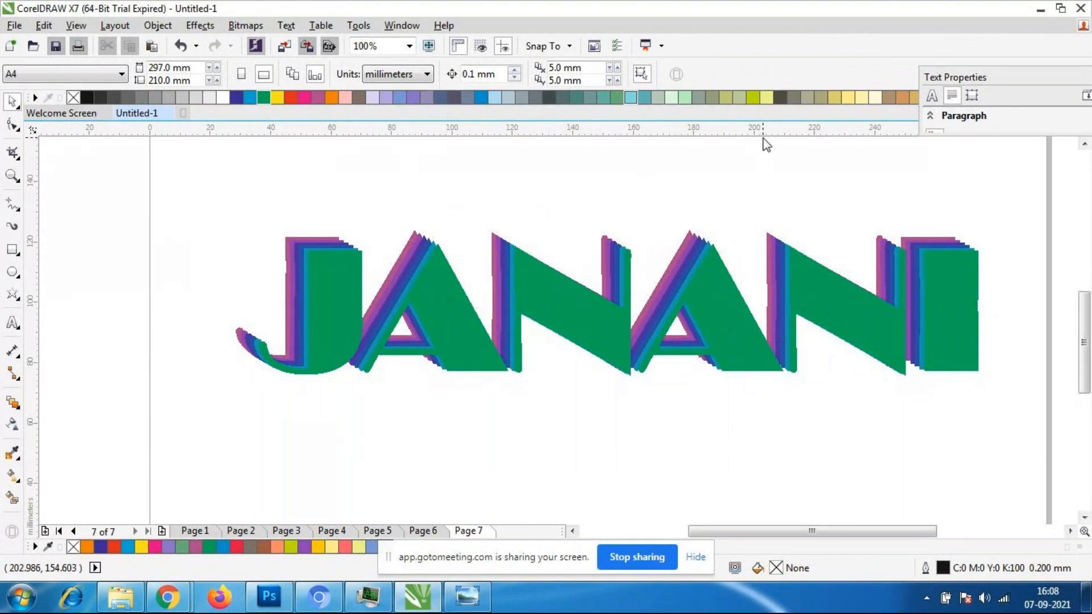
{"action": "left_click_drag", "start_coordinate": [196, 184], "coordinate": [991, 441]}
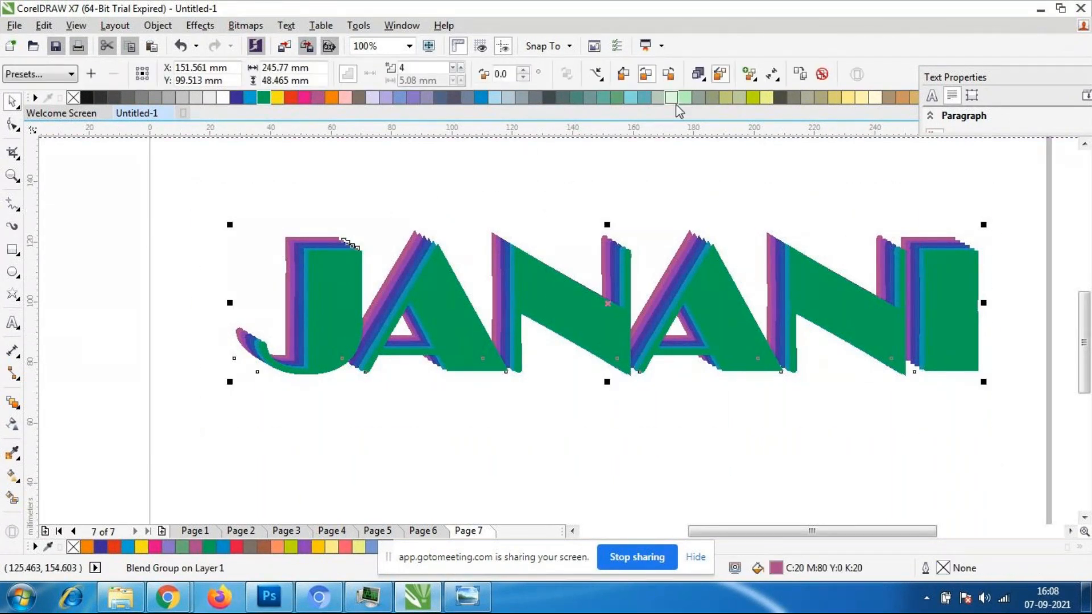
{"action": "left_click", "coordinate": [674, 79]}
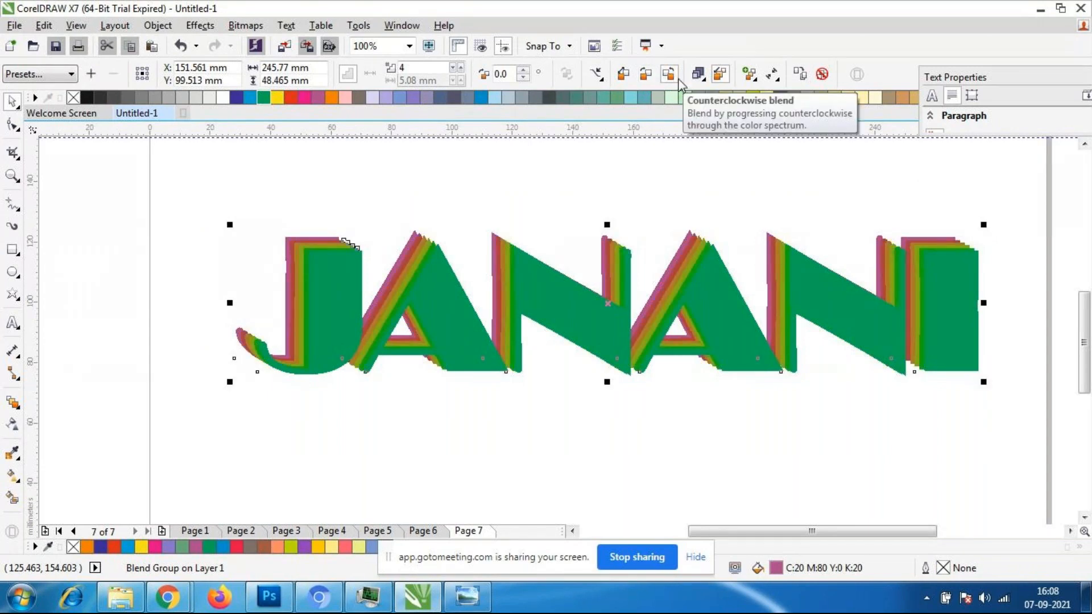
{"action": "left_click", "coordinate": [647, 76]}
{"action": "left_click", "coordinate": [675, 83]}
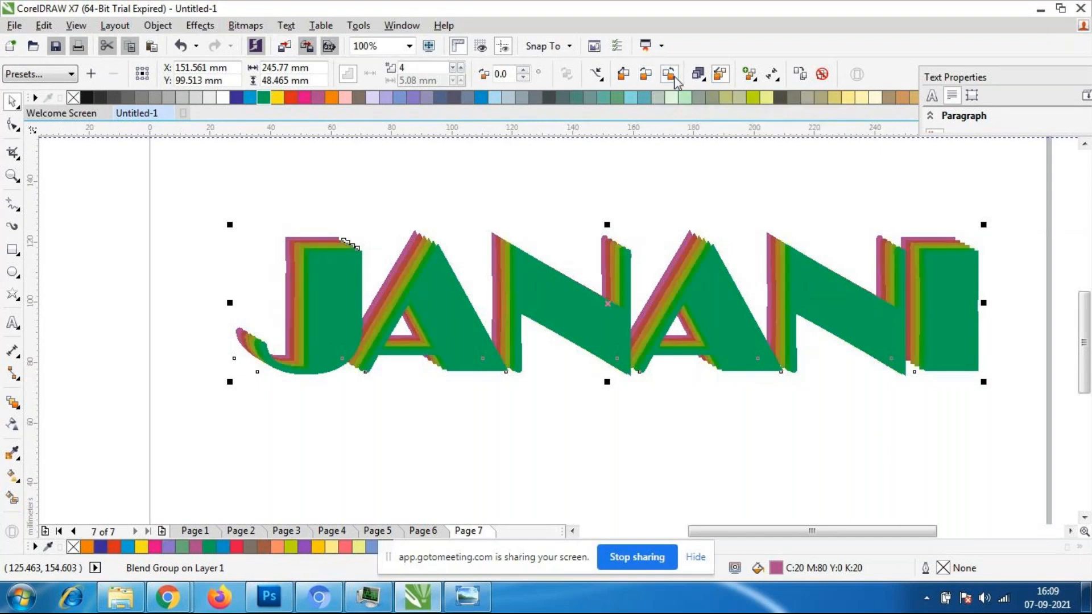
- Raise the linked object and colour acceleration of the blend slightly above the midpoint and deselect it
{"action": "scroll", "coordinate": [556, 287], "scroll_direction": "down", "scroll_amount": 3}
{"action": "scroll", "coordinate": [590, 242], "scroll_direction": "up", "scroll_amount": 2}
{"action": "scroll", "coordinate": [584, 257], "scroll_direction": "down", "scroll_amount": 2}
{"action": "scroll", "coordinate": [560, 322], "scroll_direction": "up", "scroll_amount": 2}
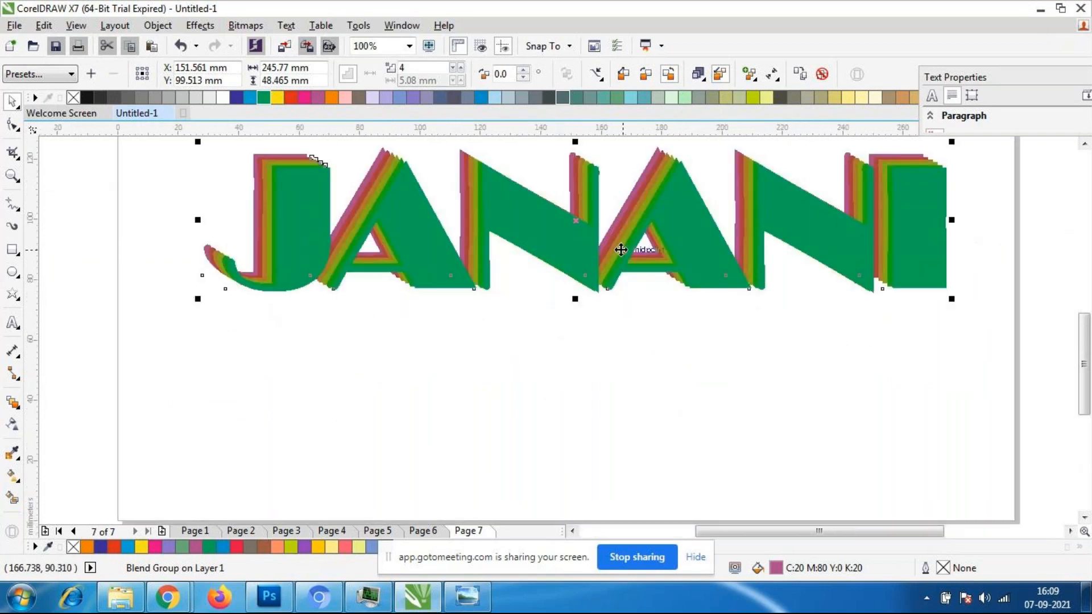
{"action": "scroll", "coordinate": [621, 247], "scroll_direction": "down", "scroll_amount": 1}
{"action": "scroll", "coordinate": [669, 209], "scroll_direction": "up", "scroll_amount": 1}
{"action": "left_click", "coordinate": [703, 73]}
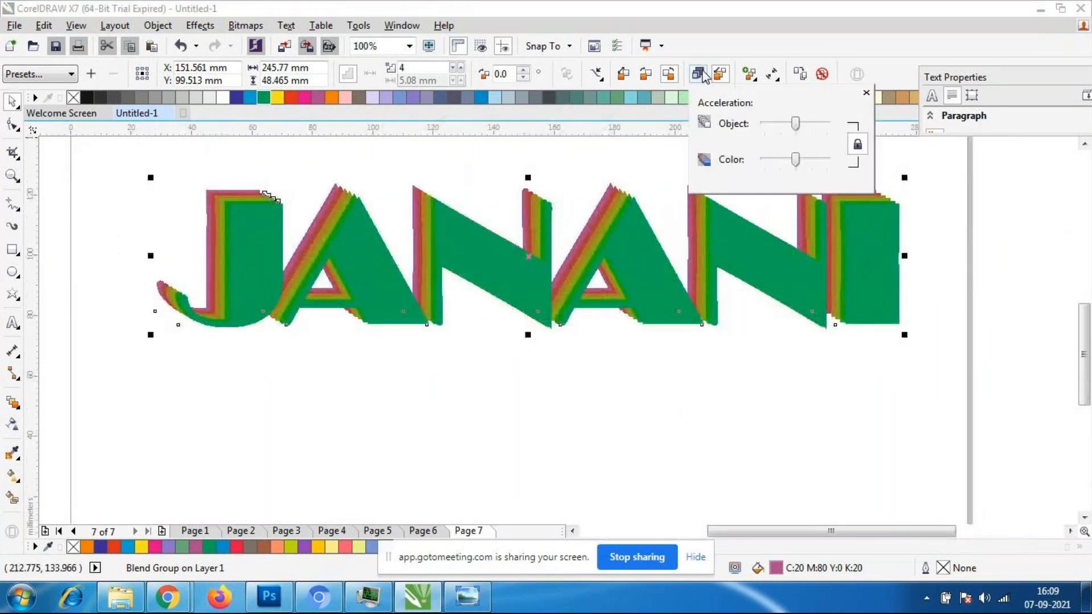
{"action": "mouse_move", "coordinate": [794, 124]}
{"action": "left_mouse_down"}
{"action": "mouse_move", "coordinate": [781, 125]}
{"action": "mouse_move", "coordinate": [812, 131]}
{"action": "mouse_move", "coordinate": [799, 133]}
{"action": "left_mouse_up"}
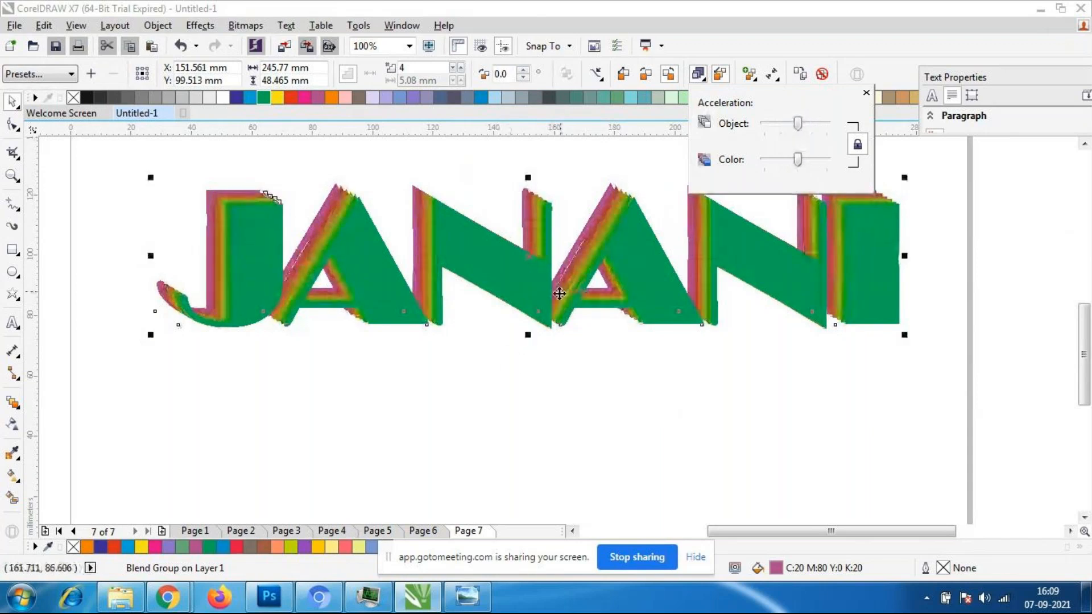
{"action": "left_click", "coordinate": [673, 376]}
{"action": "scroll", "coordinate": [568, 224], "scroll_direction": "down", "scroll_amount": 2}
{"action": "scroll", "coordinate": [555, 226], "scroll_direction": "up", "scroll_amount": 2}
- Try red and light purple fills on the front text, then restore its green fill
{"action": "left_click", "coordinate": [653, 451]}
{"action": "left_click", "coordinate": [652, 365]}
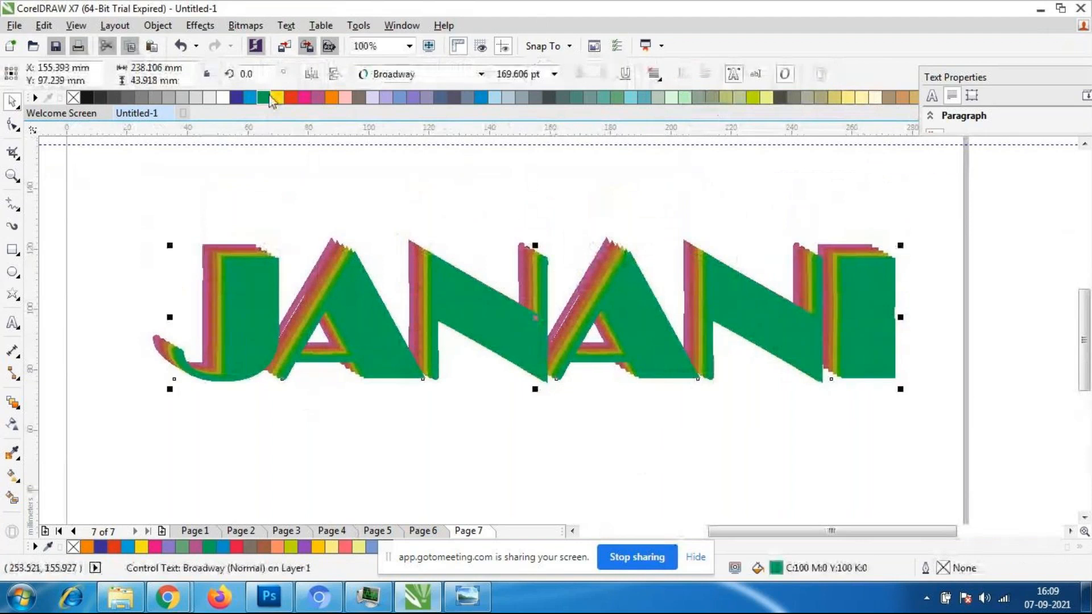
{"action": "left_click", "coordinate": [291, 98]}
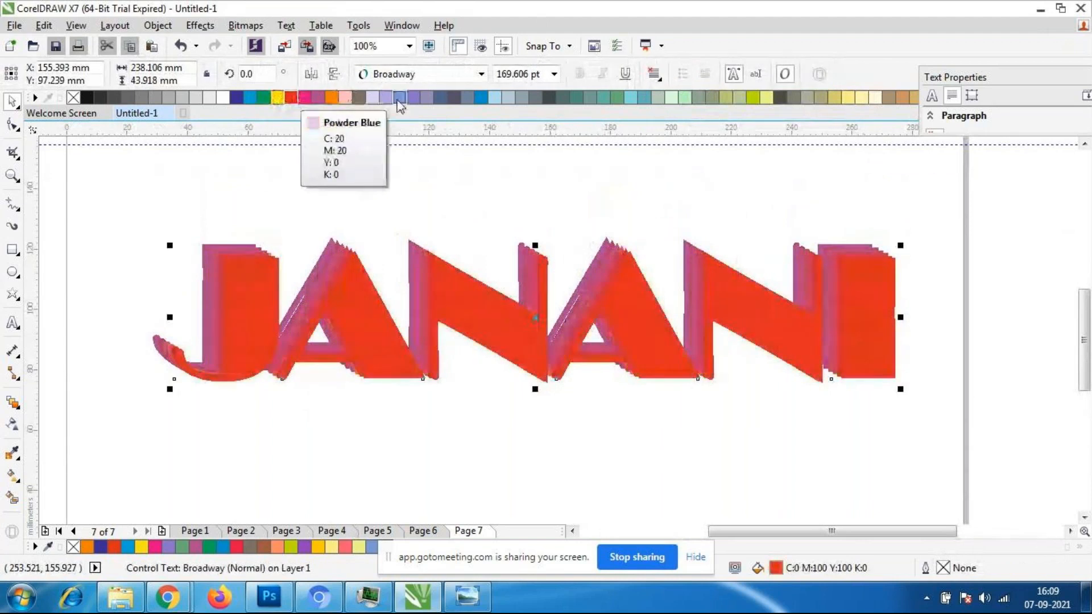
{"action": "left_click", "coordinate": [410, 98]}
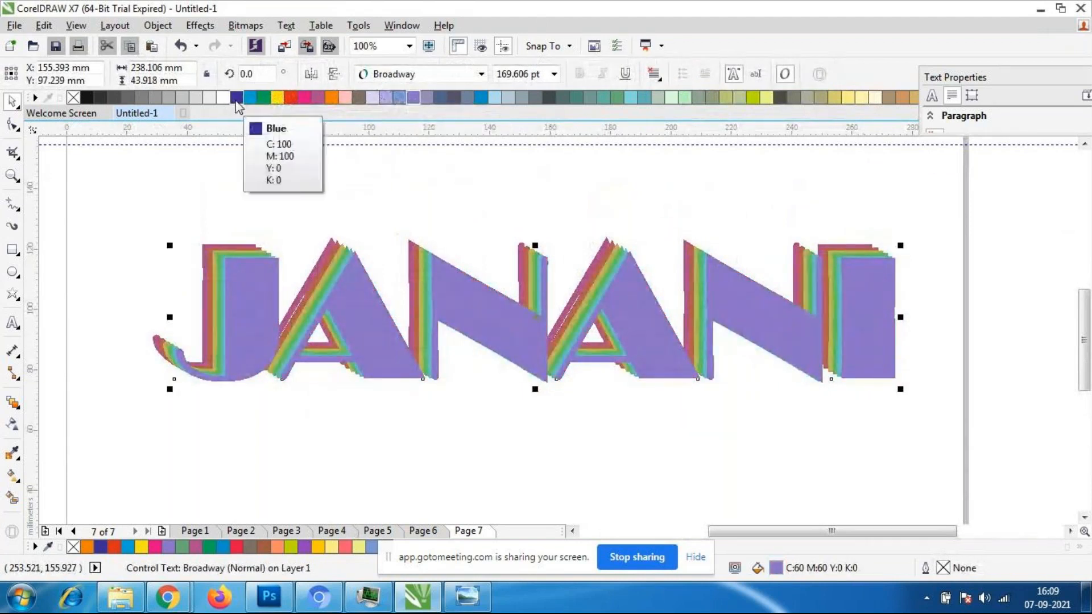
{"action": "left_click", "coordinate": [263, 98]}
{"action": "left_click", "coordinate": [523, 409]}
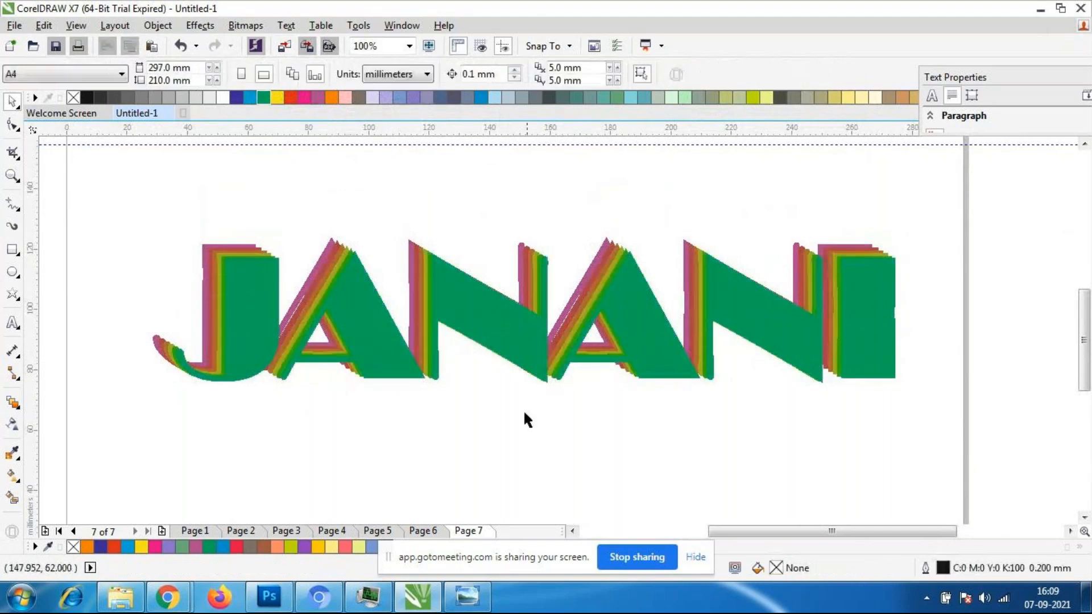
- Select the whole blend group and lower its linked object and colour acceleration slightly below the midpoint
{"action": "scroll", "coordinate": [512, 392], "scroll_direction": "down", "scroll_amount": 2}
{"action": "scroll", "coordinate": [495, 373], "scroll_direction": "up", "scroll_amount": 2}
{"action": "left_click", "coordinate": [486, 376]}
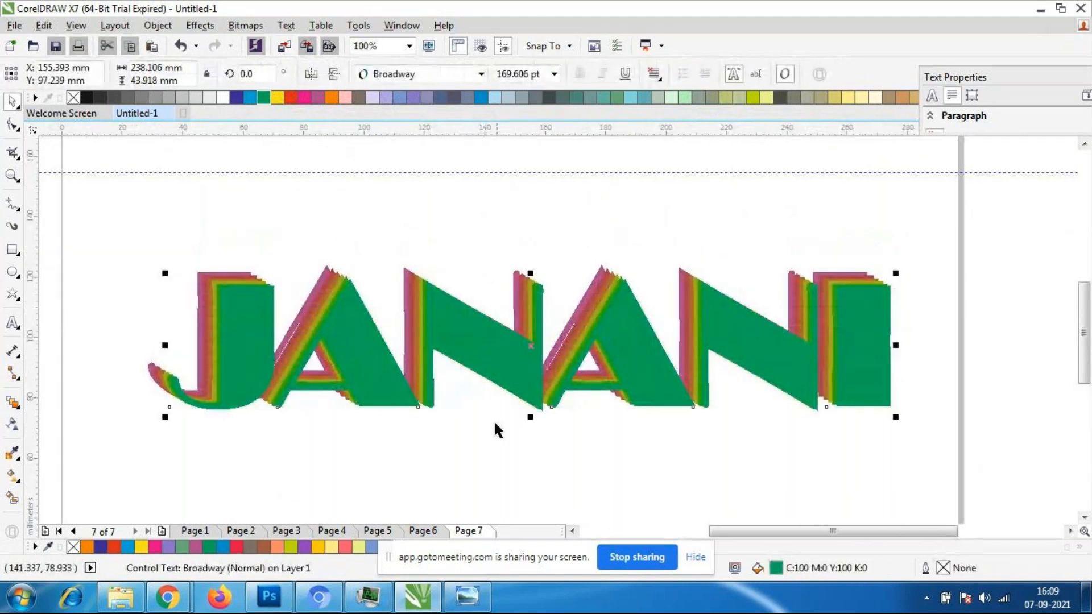
{"action": "left_click", "coordinate": [497, 447]}
{"action": "left_click_drag", "start_coordinate": [104, 220], "coordinate": [901, 500]}
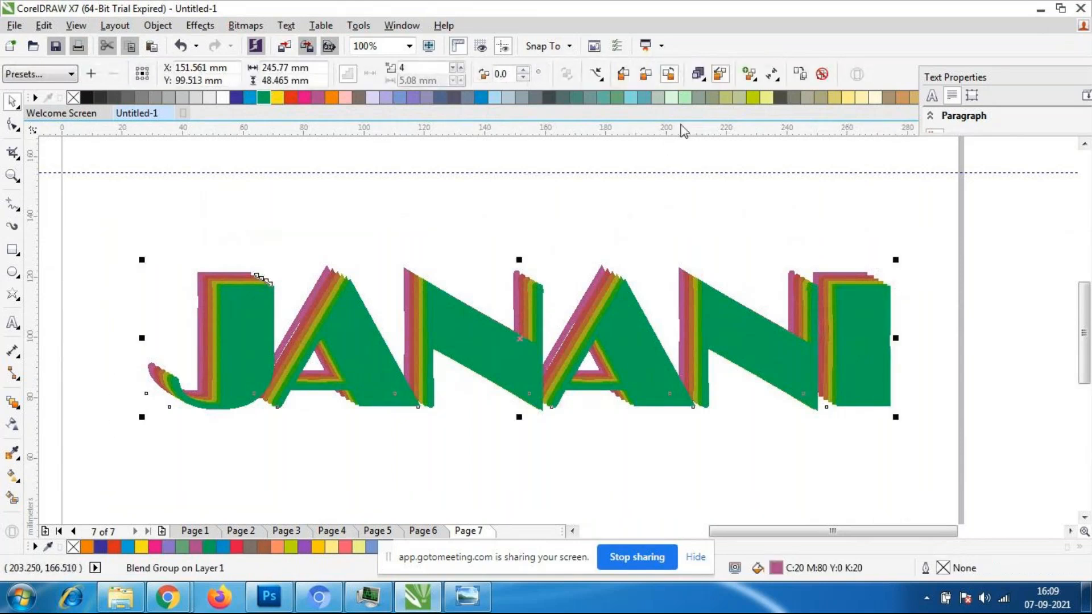
{"action": "left_click", "coordinate": [698, 75]}
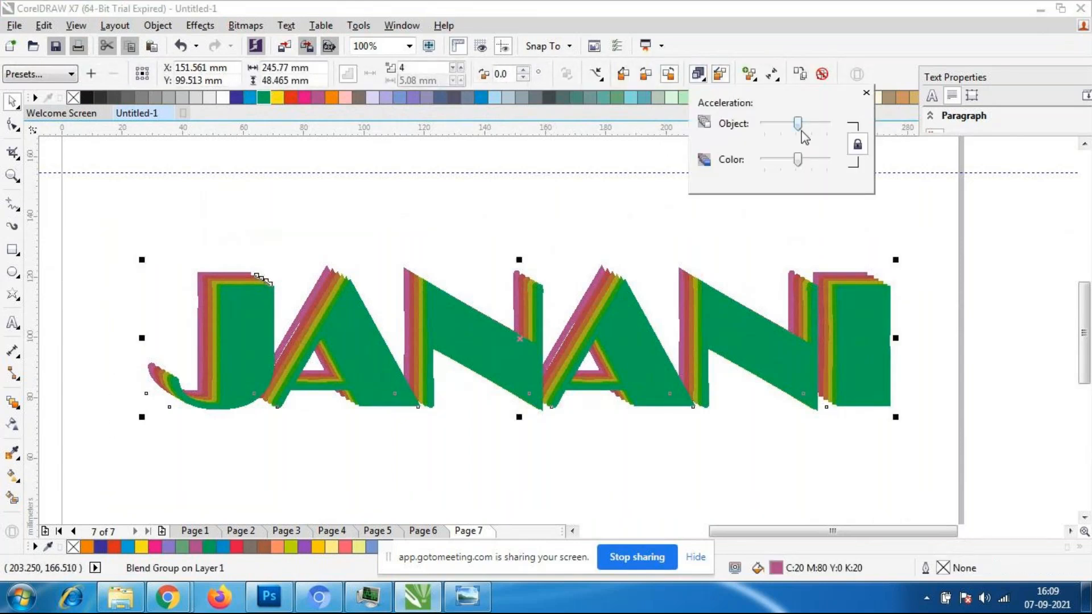
{"action": "left_click_drag", "start_coordinate": [798, 123], "coordinate": [794, 125]}
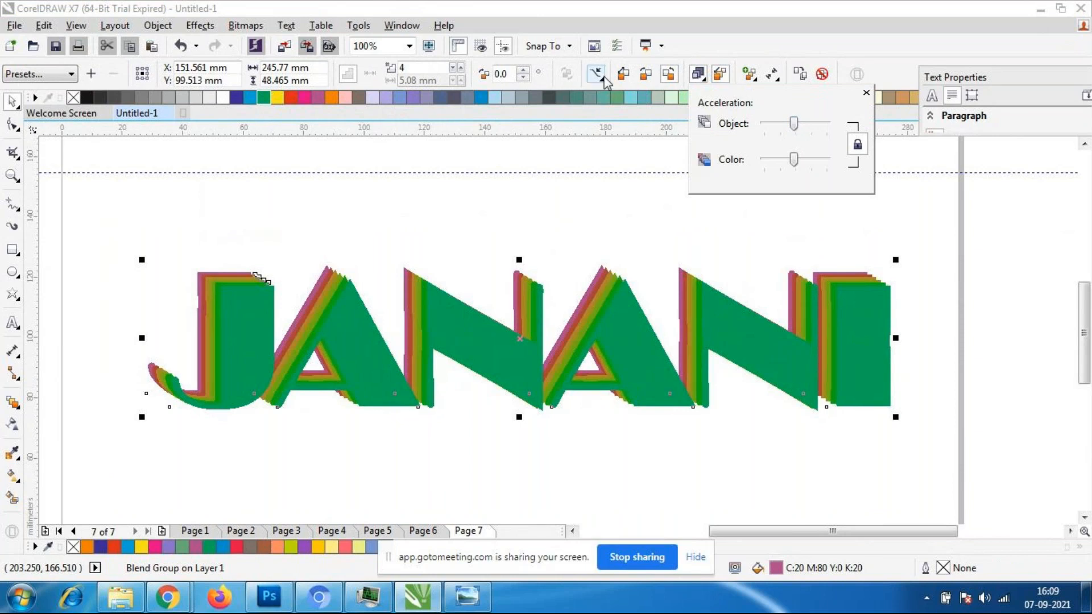
- Switch the blend's colour progression to clockwise and deselect the group
{"action": "left_click", "coordinate": [644, 74]}
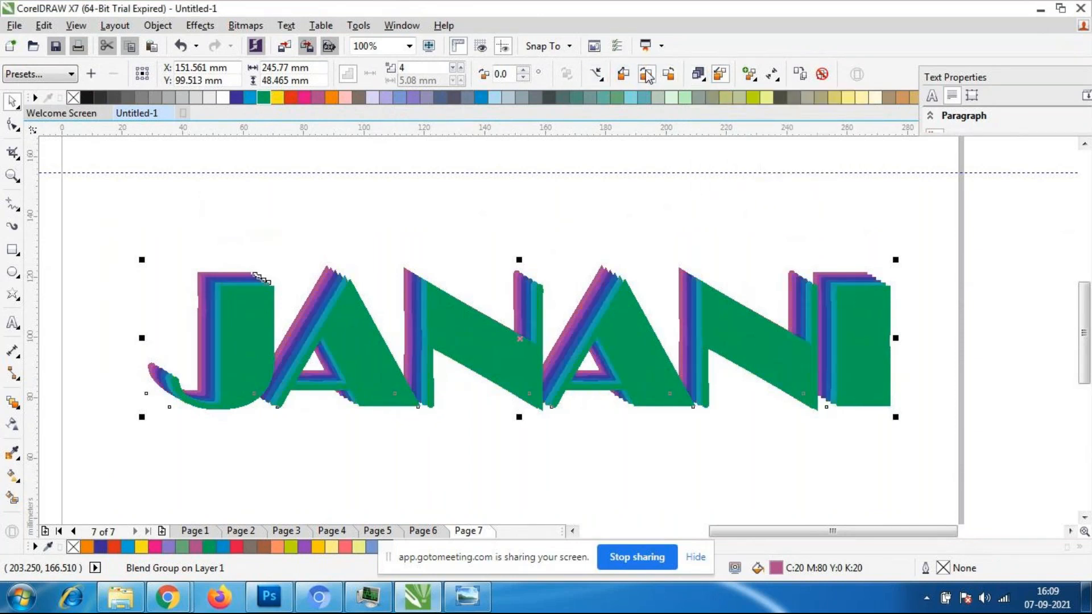
{"action": "left_click", "coordinate": [585, 210]}
{"action": "scroll", "coordinate": [535, 325], "scroll_direction": "down", "scroll_amount": 2}
{"action": "scroll", "coordinate": [538, 329], "scroll_direction": "up", "scroll_amount": 2}
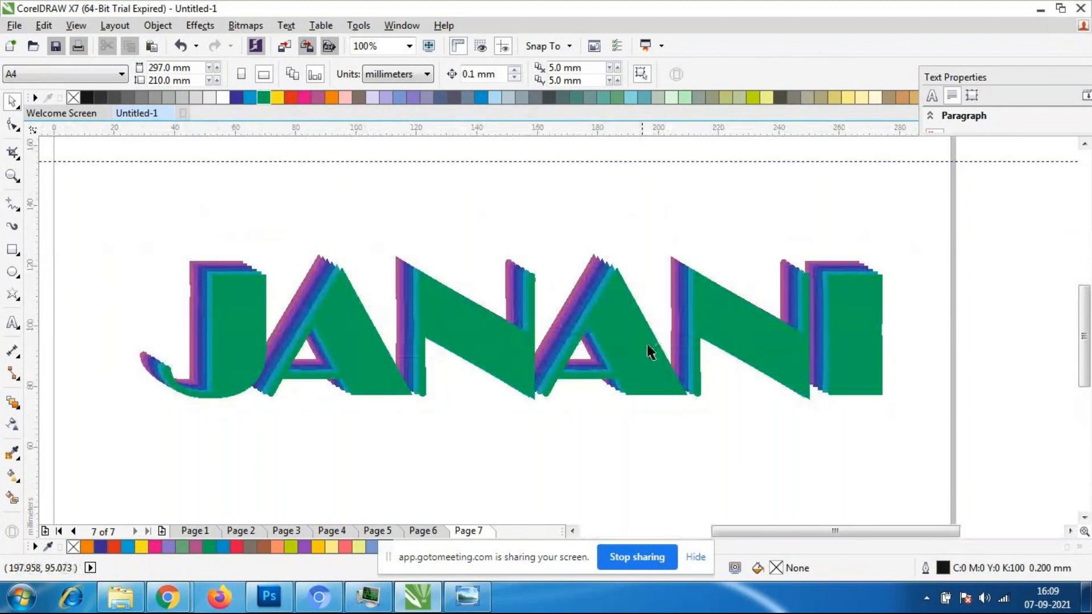
{"action": "scroll", "coordinate": [529, 360], "scroll_direction": "down", "scroll_amount": 2}
{"action": "scroll", "coordinate": [524, 365], "scroll_direction": "up", "scroll_amount": 2}
{"action": "scroll", "coordinate": [530, 356], "scroll_direction": "down", "scroll_amount": 2}
{"action": "scroll", "coordinate": [503, 342], "scroll_direction": "up", "scroll_amount": 2}
- Try a drop shadow on the green front text, pulled horizontally across the name, and undo it
{"action": "left_click", "coordinate": [578, 353]}
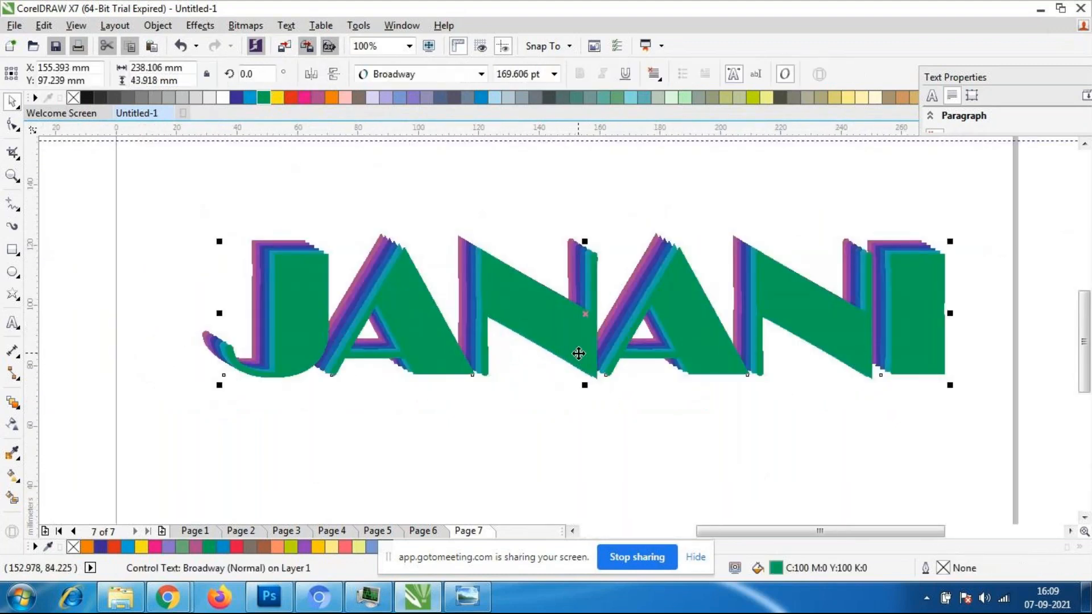
{"action": "left_click", "coordinate": [15, 406]}
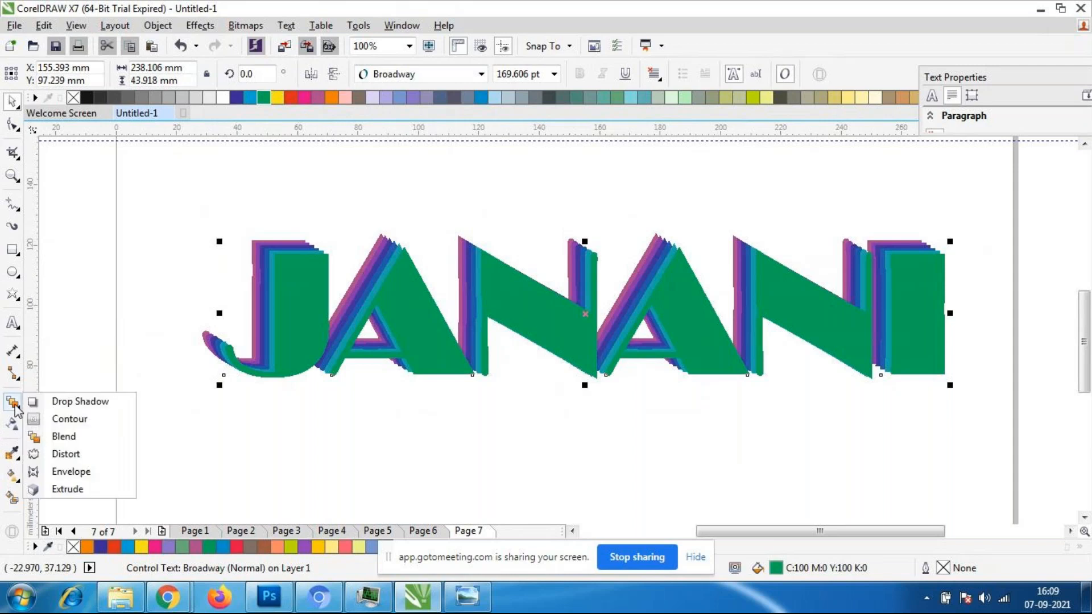
{"action": "left_click", "coordinate": [68, 402]}
{"action": "left_click_drag", "start_coordinate": [930, 321], "coordinate": [217, 313]}
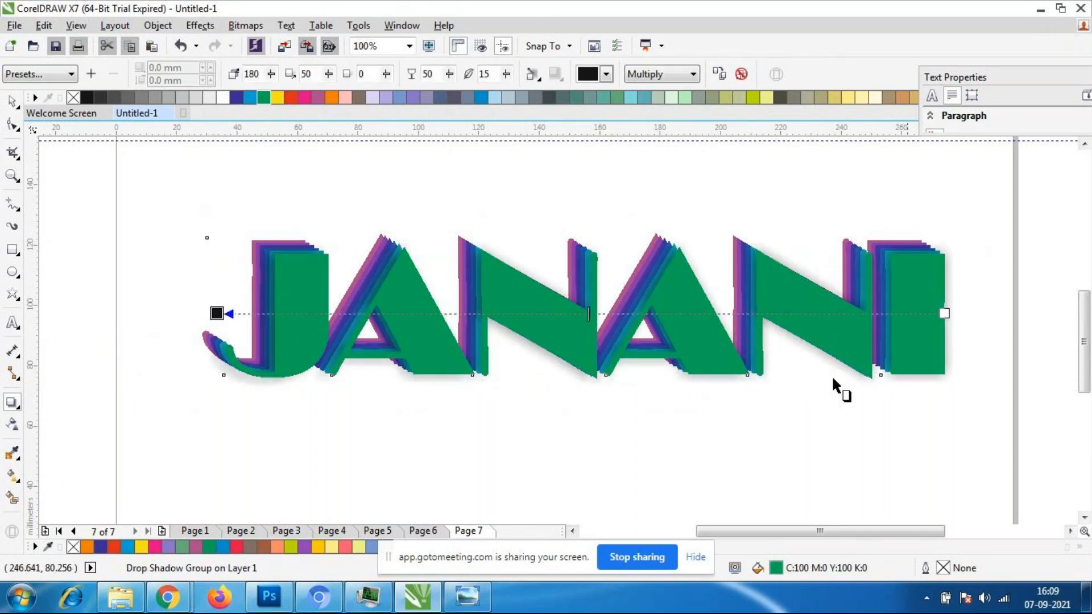
{"action": "key", "text": "ctrl+z"}
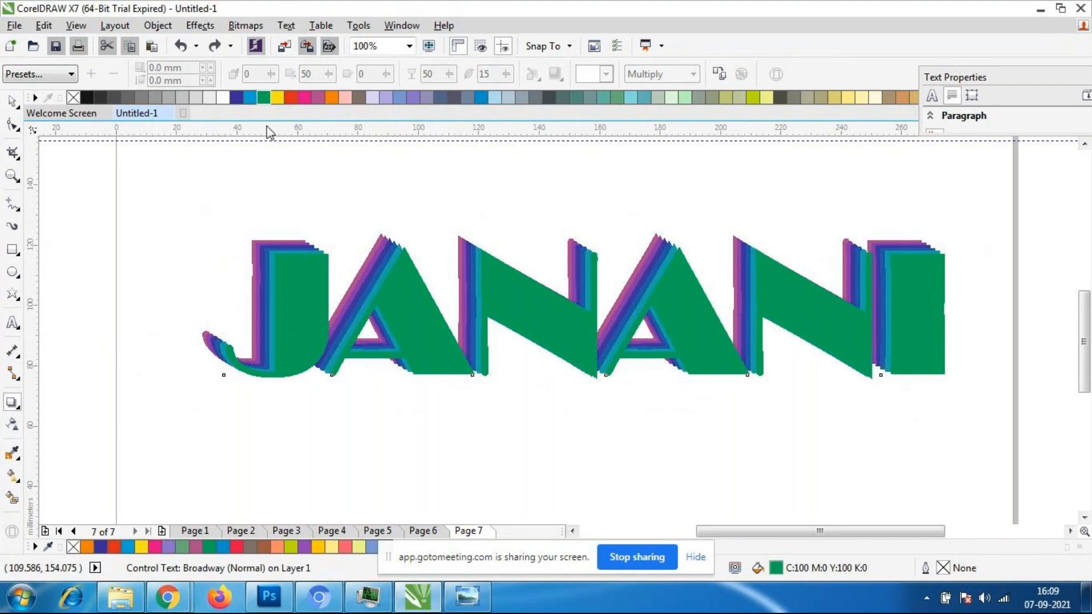
{"action": "left_click", "coordinate": [10, 102]}
{"action": "left_click_drag", "start_coordinate": [199, 166], "coordinate": [965, 478]}
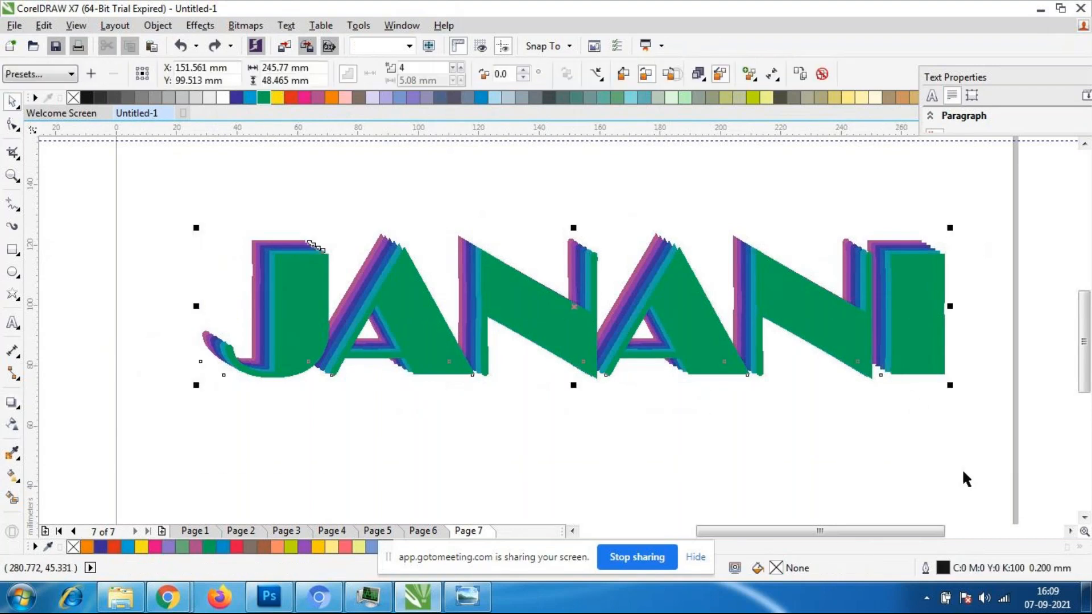
{"action": "left_click", "coordinate": [13, 404]}
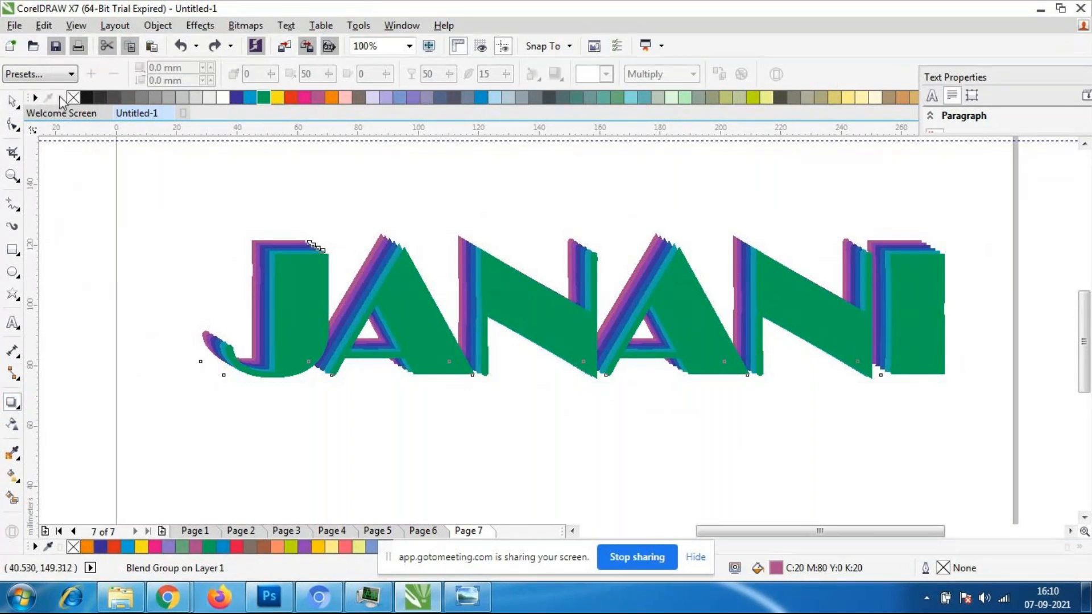
{"action": "left_click", "coordinate": [20, 104]}
- Select the green front text of the blend
{"action": "left_click", "coordinate": [579, 370]}
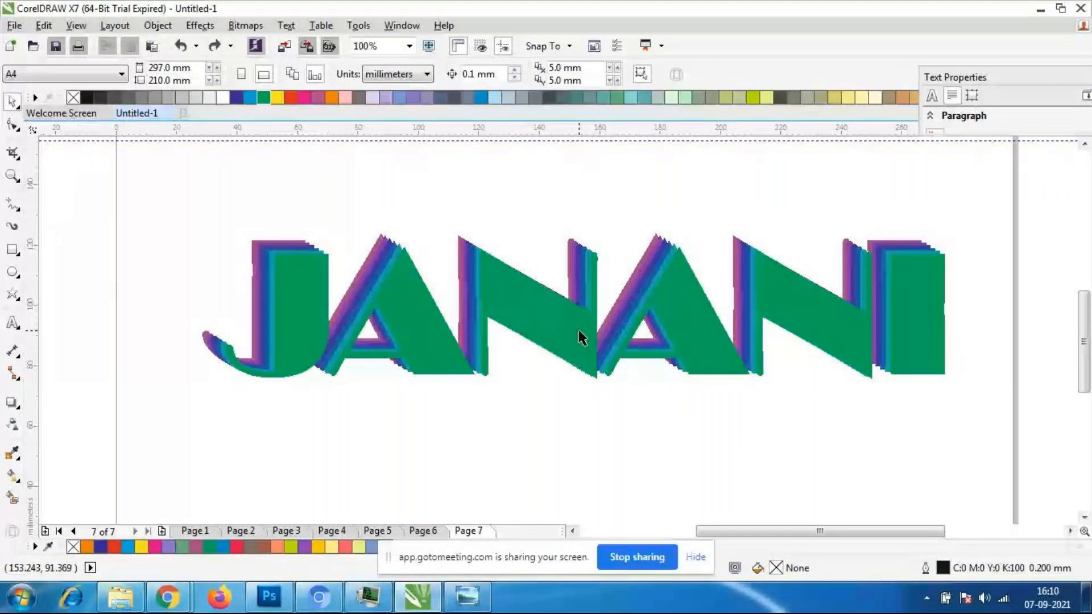
{"action": "left_click", "coordinate": [603, 369]}
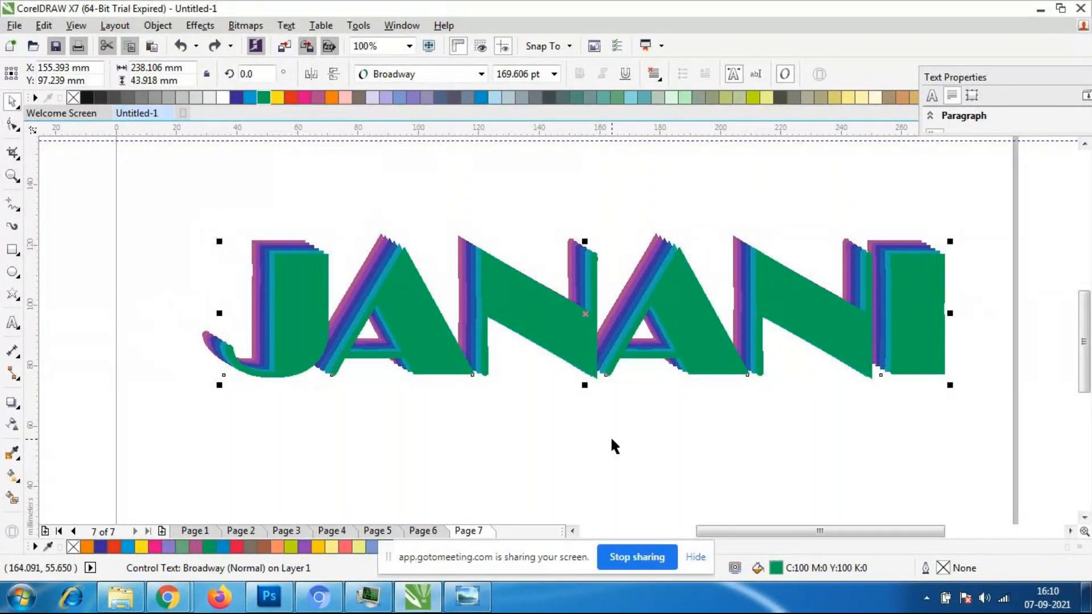
{"action": "left_click", "coordinate": [691, 492]}
{"action": "left_click", "coordinate": [725, 353]}
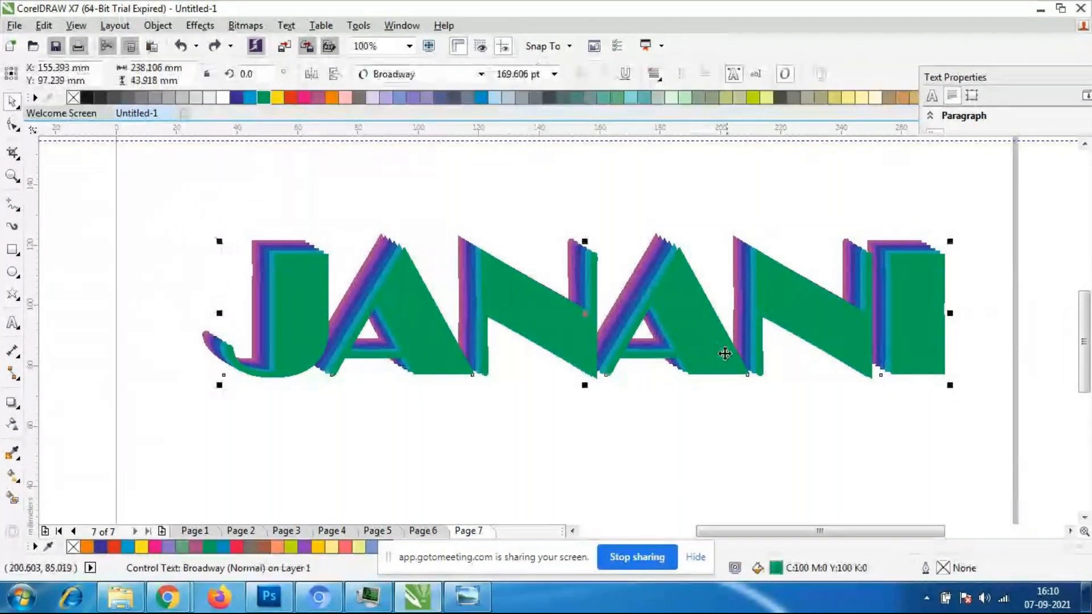
- Select the purple rear text of the blend and apply a drop shadow pulled horizontally from the last letter to the first
{"action": "left_click", "coordinate": [51, 484]}
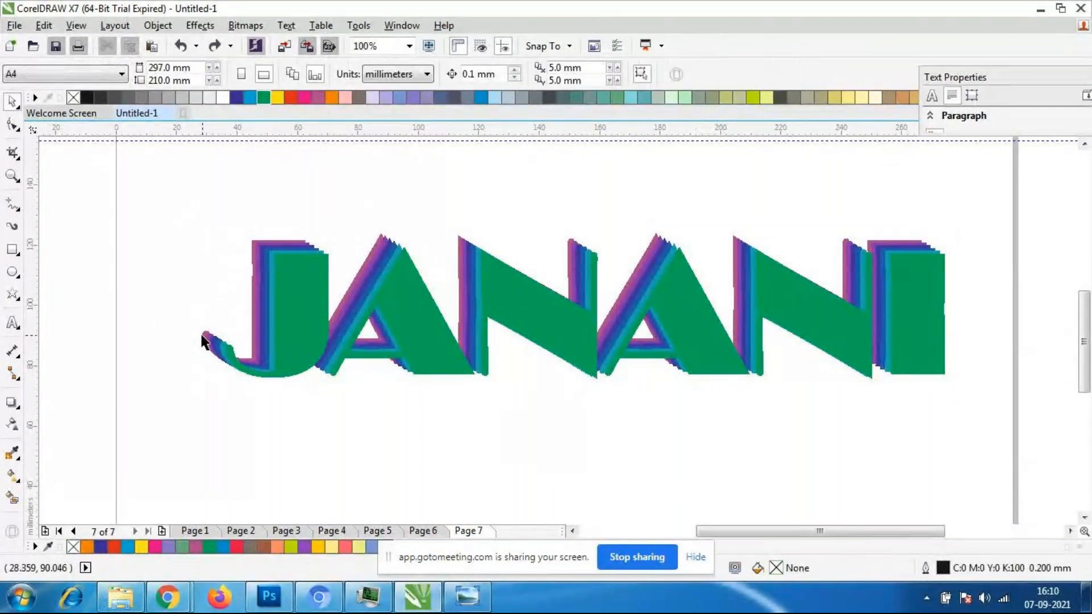
{"action": "left_click", "coordinate": [203, 341]}
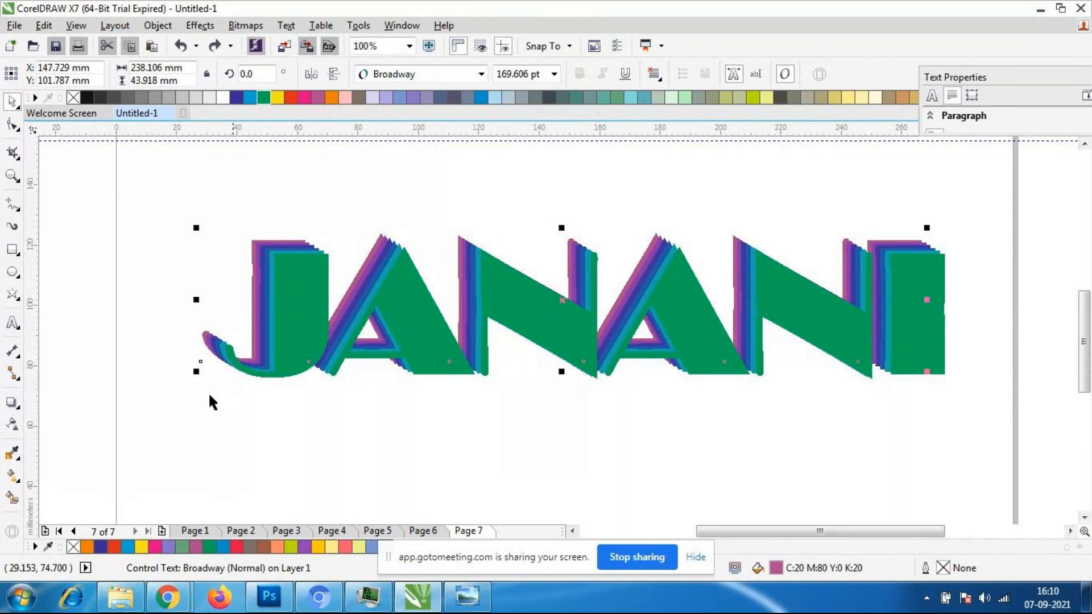
{"action": "scroll", "coordinate": [332, 359], "scroll_direction": "up", "scroll_amount": 2}
{"action": "scroll", "coordinate": [220, 441], "scroll_direction": "down", "scroll_amount": 1}
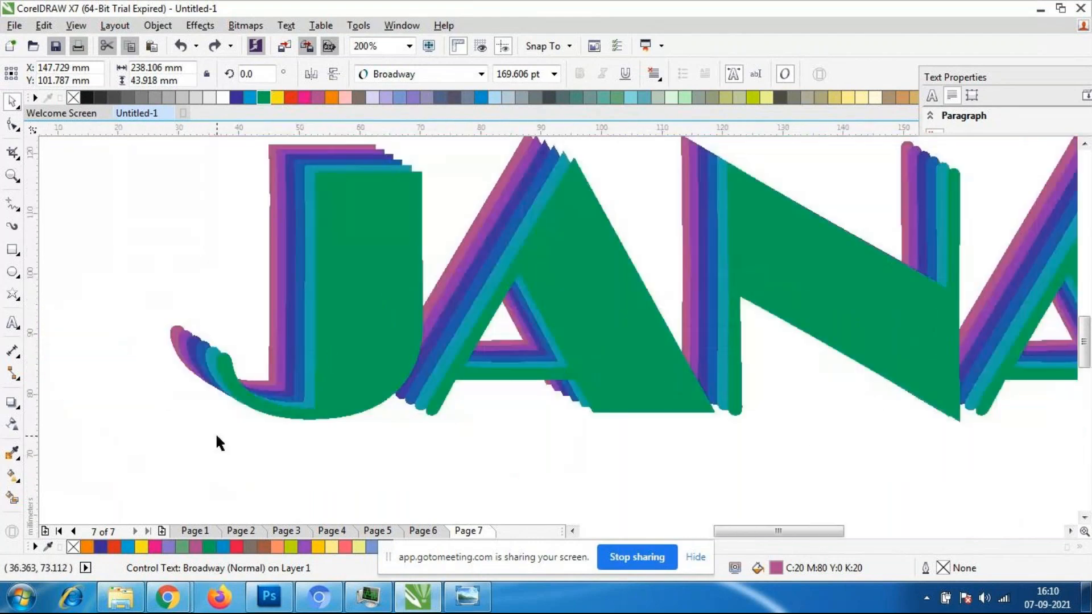
{"action": "left_click", "coordinate": [142, 393]}
{"action": "scroll", "coordinate": [142, 394], "scroll_direction": "up", "scroll_amount": 2}
{"action": "left_click", "coordinate": [280, 198]}
{"action": "scroll", "coordinate": [281, 200], "scroll_direction": "down", "scroll_amount": 3}
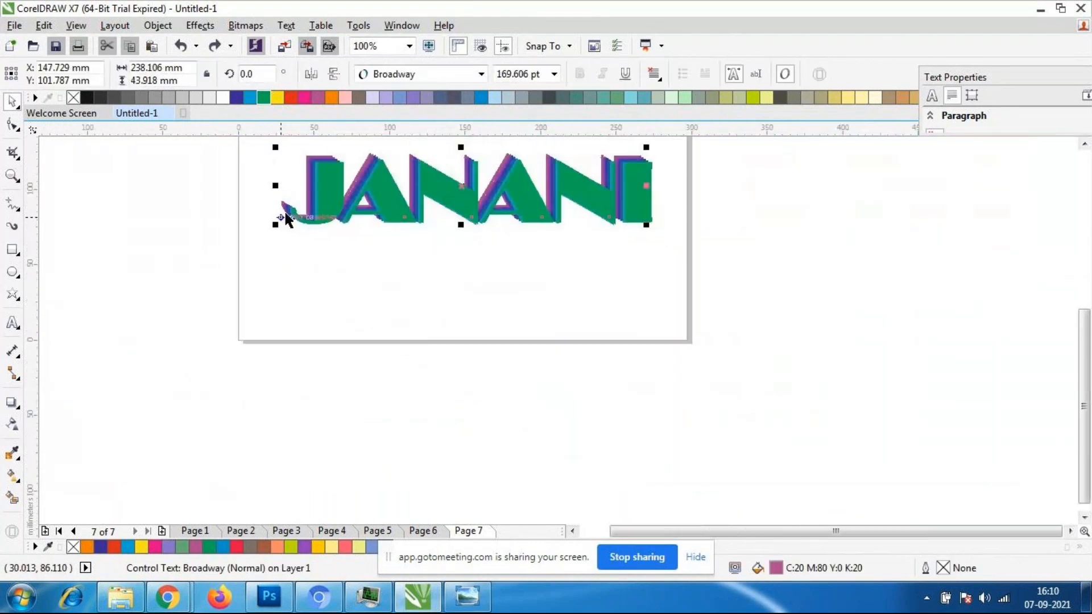
{"action": "scroll", "coordinate": [288, 191], "scroll_direction": "down", "scroll_amount": 3}
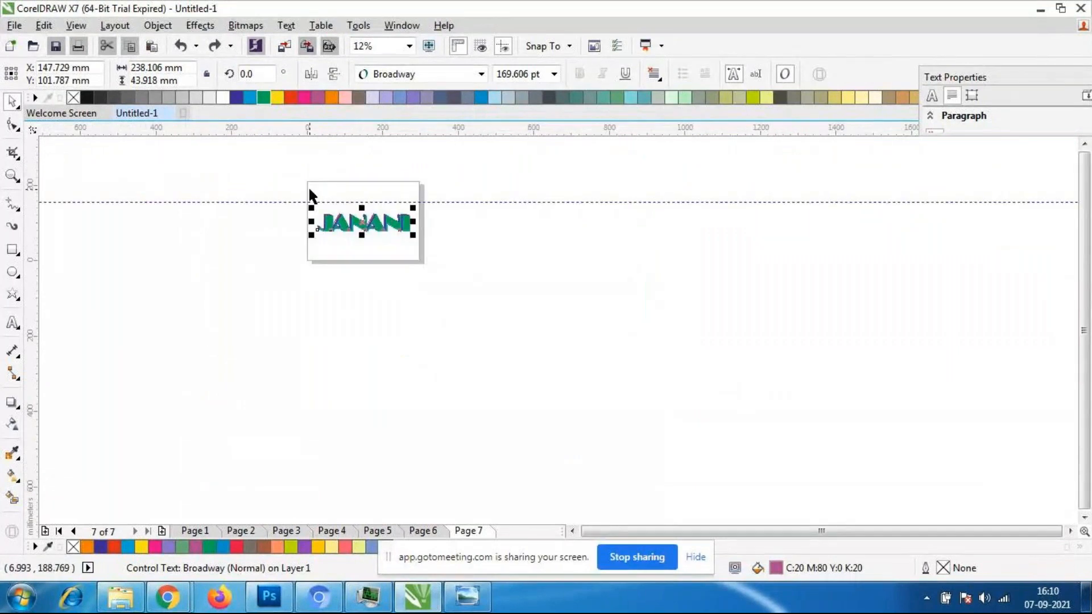
{"action": "scroll", "coordinate": [329, 231], "scroll_direction": "up", "scroll_amount": 2}
{"action": "scroll", "coordinate": [330, 241], "scroll_direction": "up", "scroll_amount": 1}
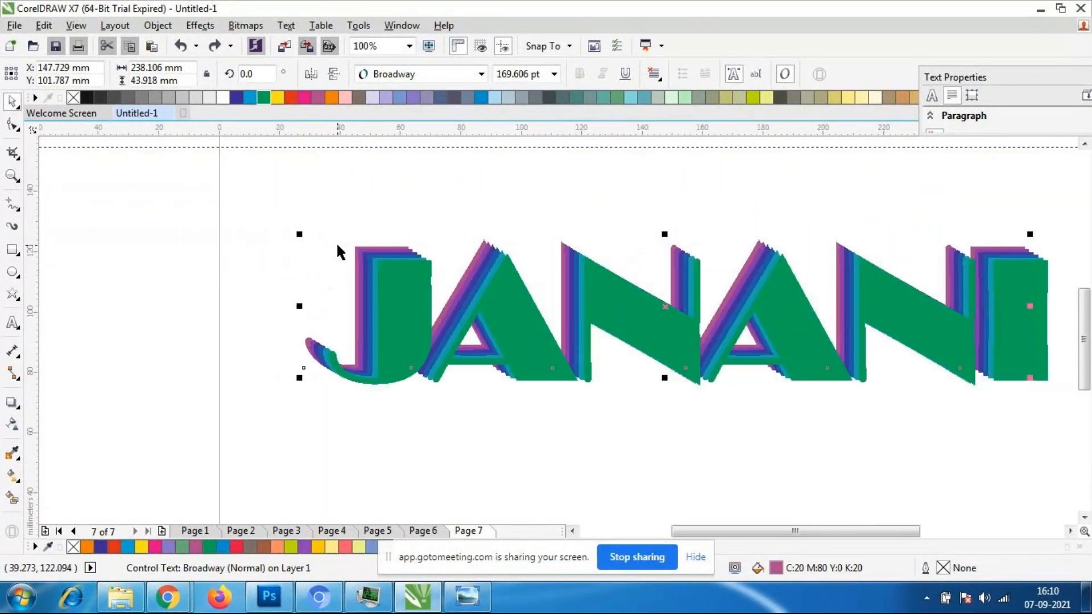
{"action": "scroll", "coordinate": [660, 349], "scroll_direction": "down", "scroll_amount": 1}
{"action": "scroll", "coordinate": [796, 326], "scroll_direction": "up", "scroll_amount": 1}
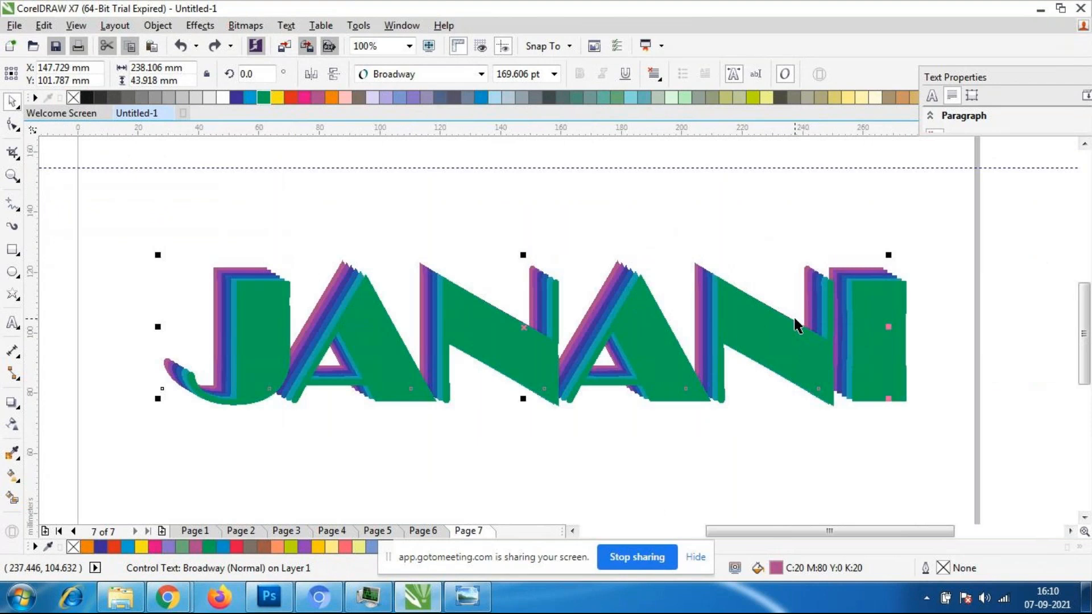
{"action": "left_click", "coordinate": [12, 402]}
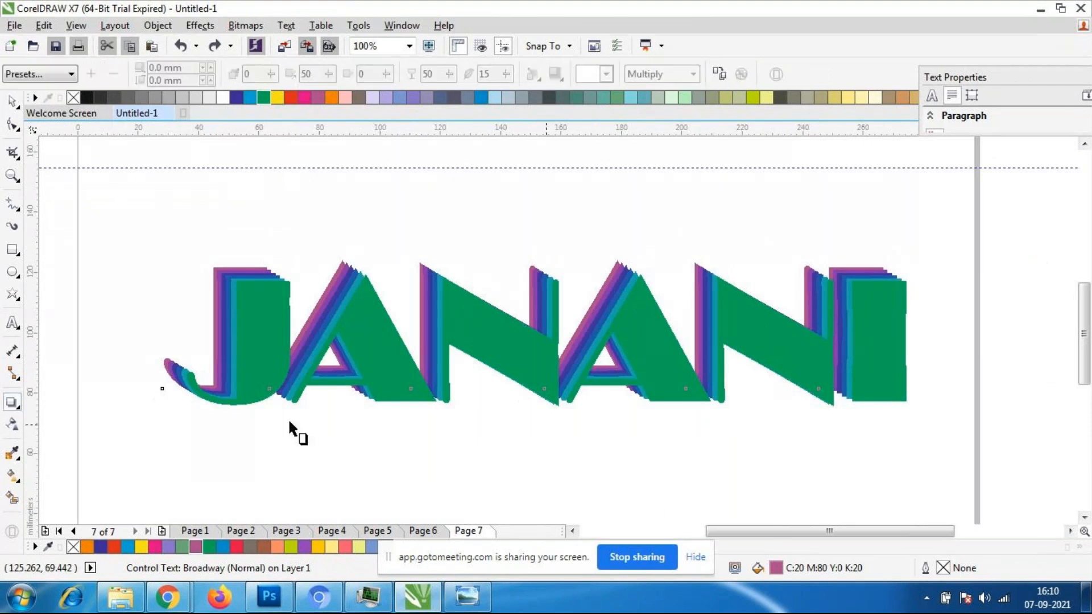
{"action": "left_click_drag", "start_coordinate": [858, 336], "coordinate": [179, 330]}
- Lower the drop shadow's opacity to 39
{"action": "scroll", "coordinate": [714, 385], "scroll_direction": "down", "scroll_amount": 1}
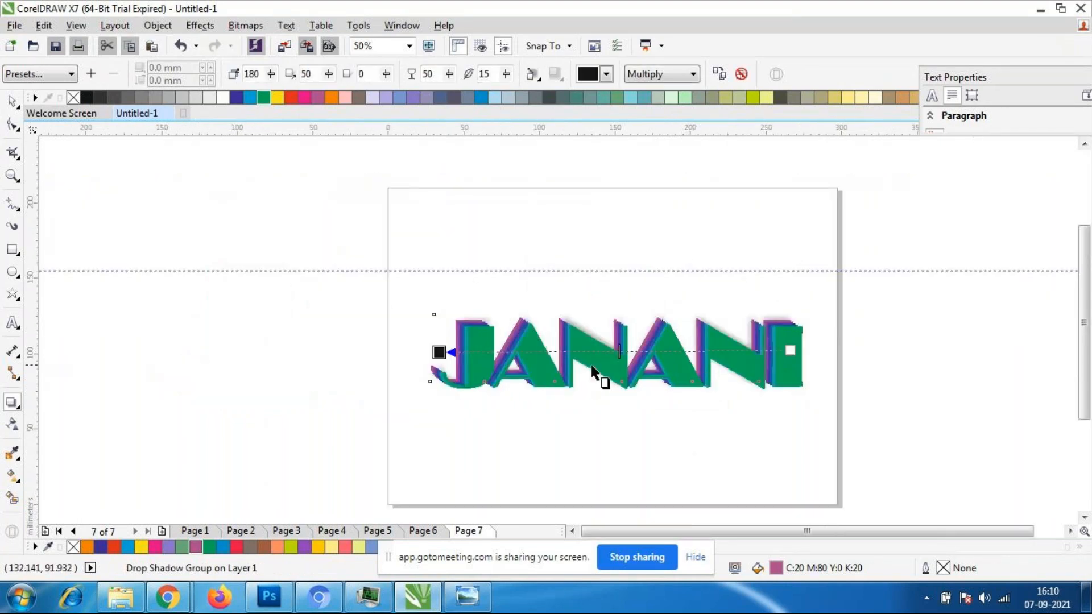
{"action": "scroll", "coordinate": [514, 364], "scroll_direction": "up", "scroll_amount": 2}
{"action": "scroll", "coordinate": [514, 364], "scroll_direction": "down", "scroll_amount": 1}
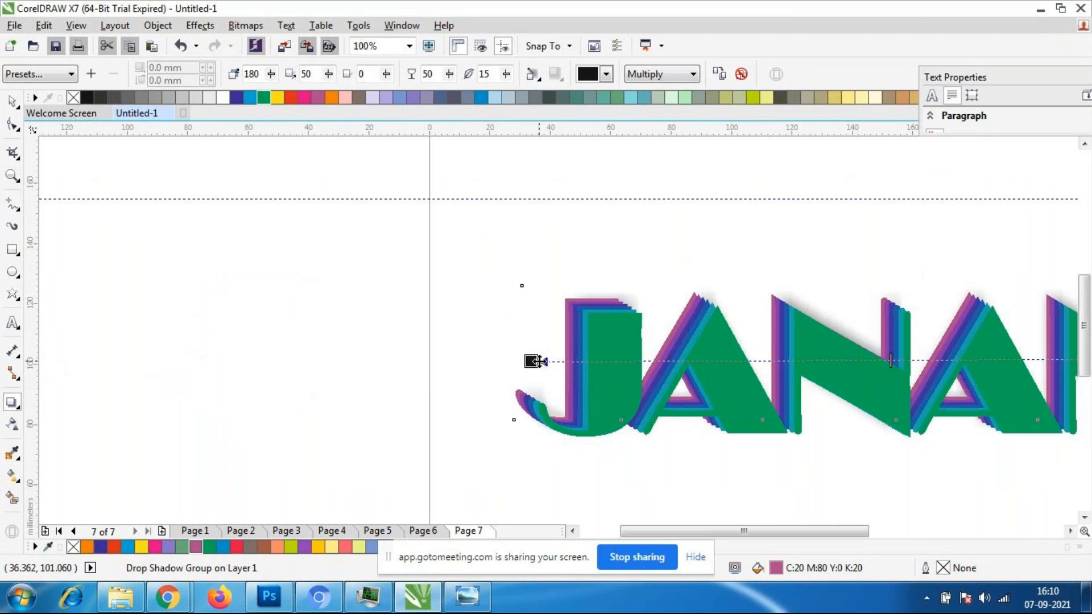
{"action": "scroll", "coordinate": [916, 403], "scroll_direction": "down", "scroll_amount": 1}
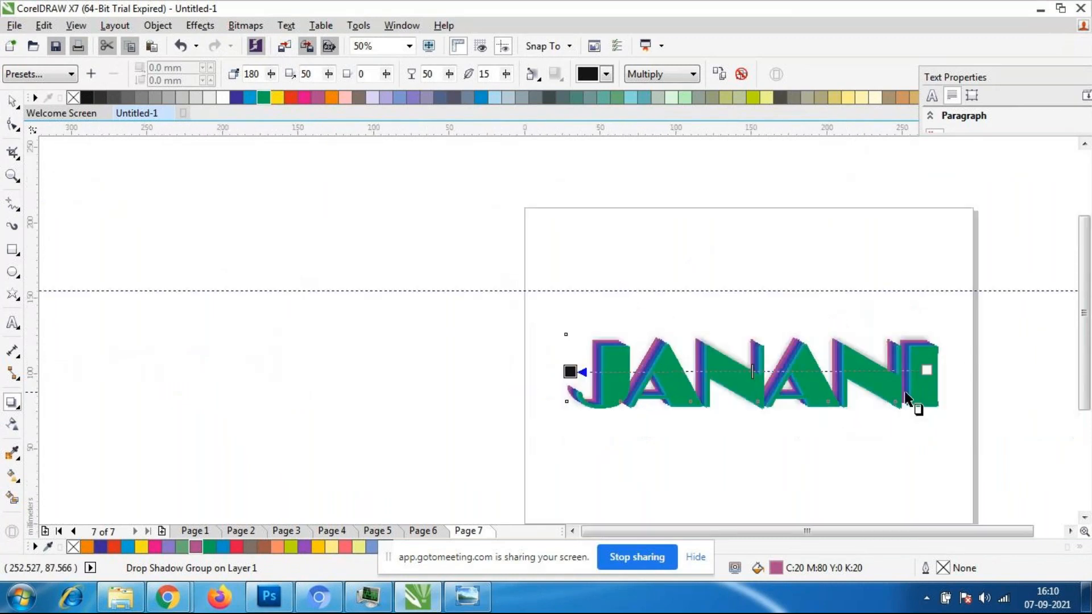
{"action": "scroll", "coordinate": [876, 380], "scroll_direction": "up", "scroll_amount": 1}
{"action": "left_click_drag", "start_coordinate": [630, 361], "coordinate": [699, 359]}
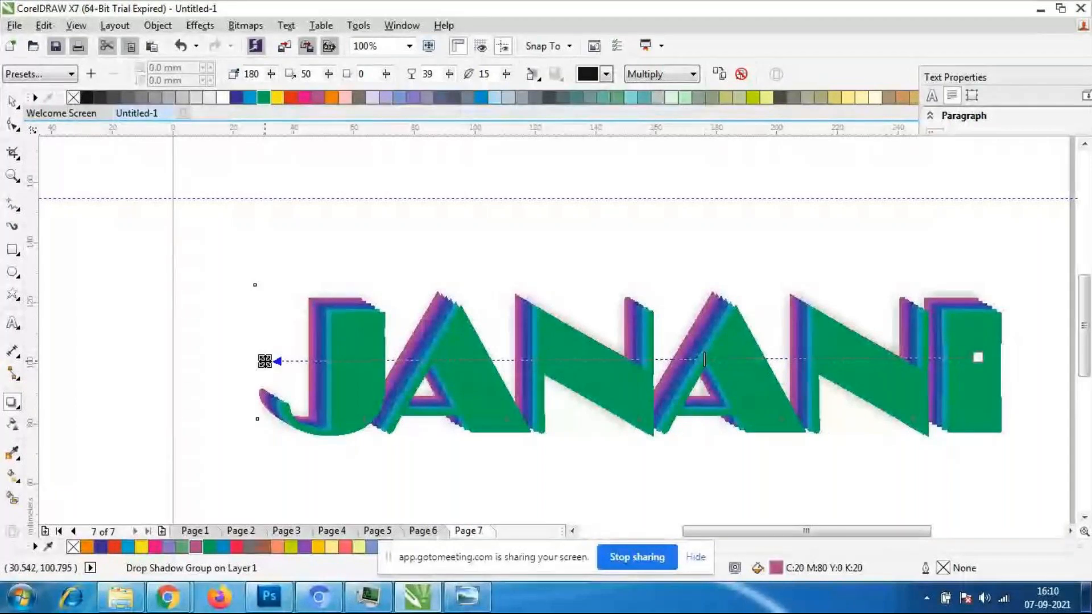
{"action": "left_click_drag", "start_coordinate": [264, 361], "coordinate": [407, 392]}
- Try blue and dark grey as the drop shadow colour and set it to red
{"action": "left_click", "coordinate": [607, 74]}
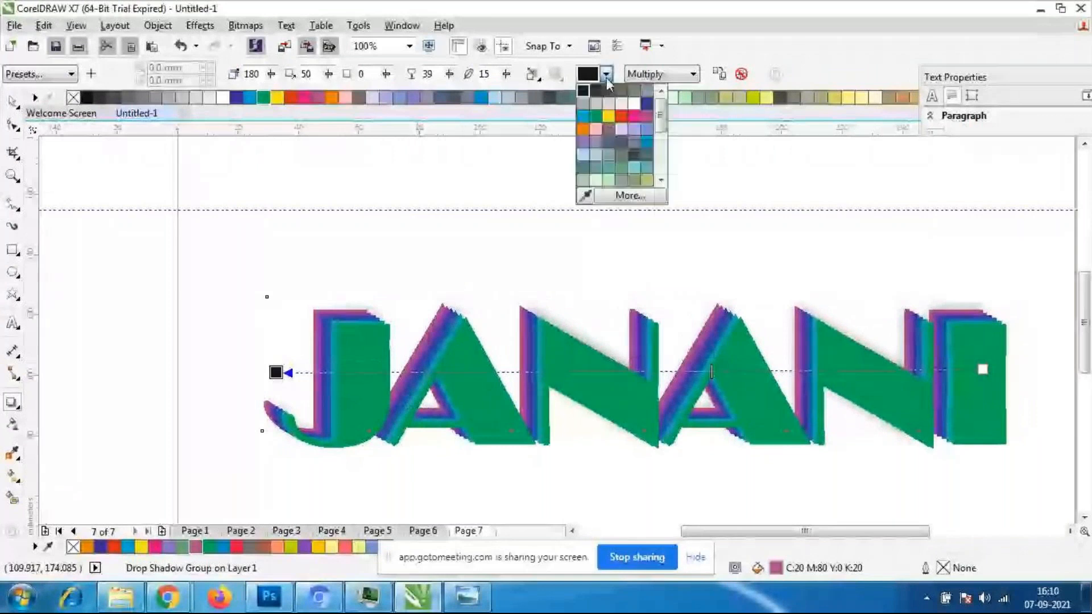
{"action": "left_click", "coordinate": [583, 119]}
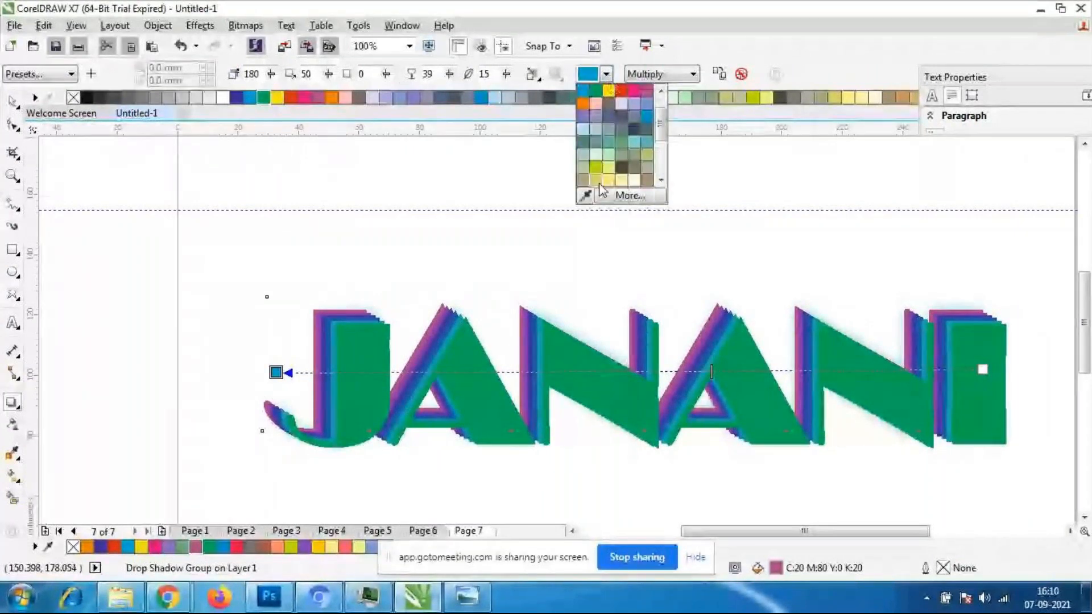
{"action": "left_click", "coordinate": [619, 167]}
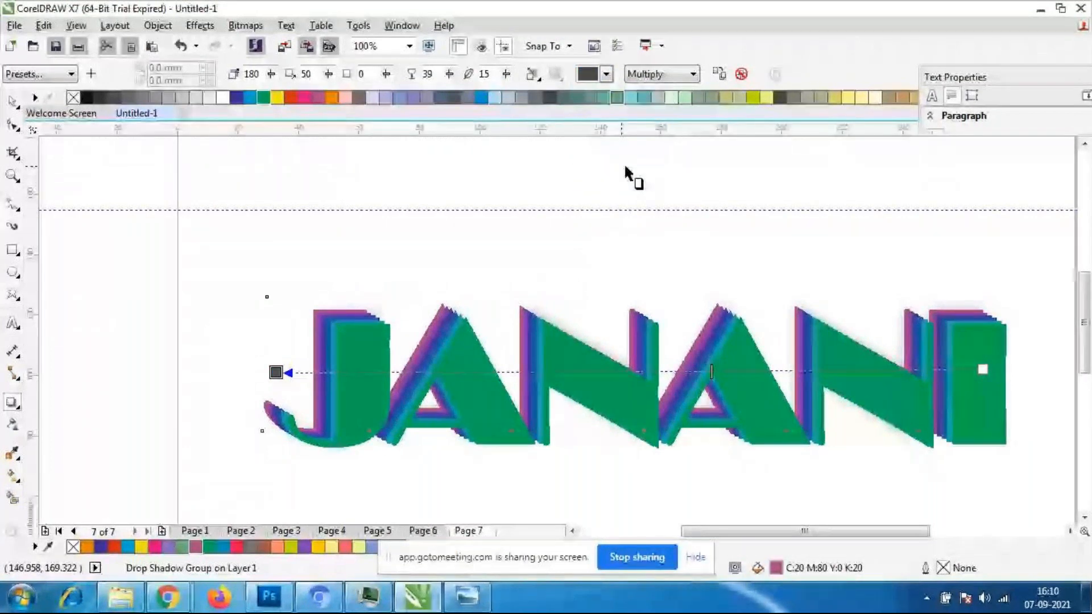
{"action": "left_click", "coordinate": [606, 74]}
{"action": "left_click", "coordinate": [636, 141]}
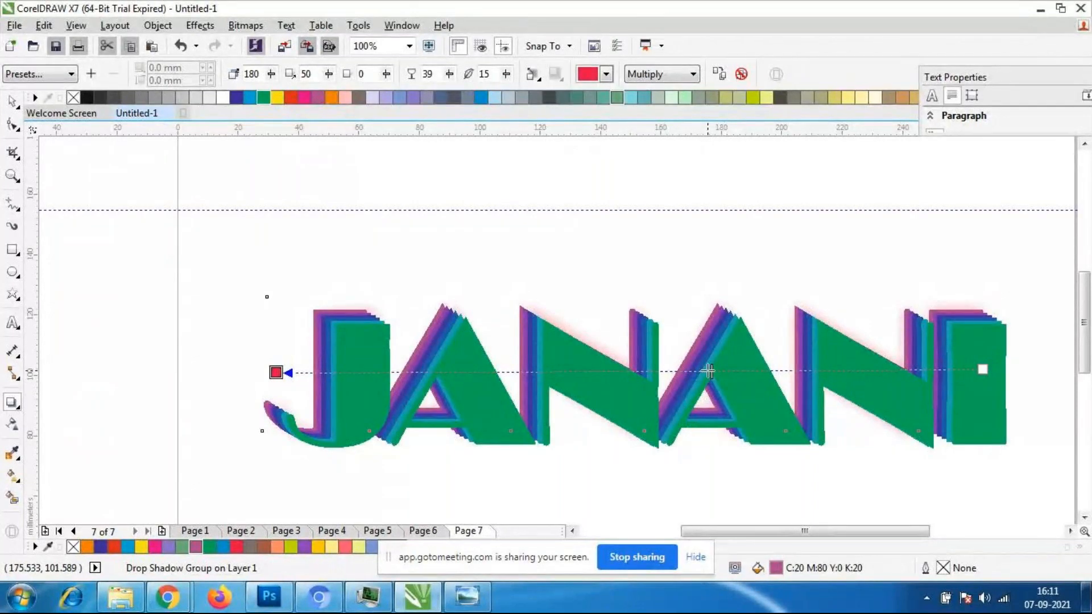
- Raise the red shadow's opacity to 54 and set its feathering to 5
{"action": "left_click_drag", "start_coordinate": [709, 371], "coordinate": [610, 375]}
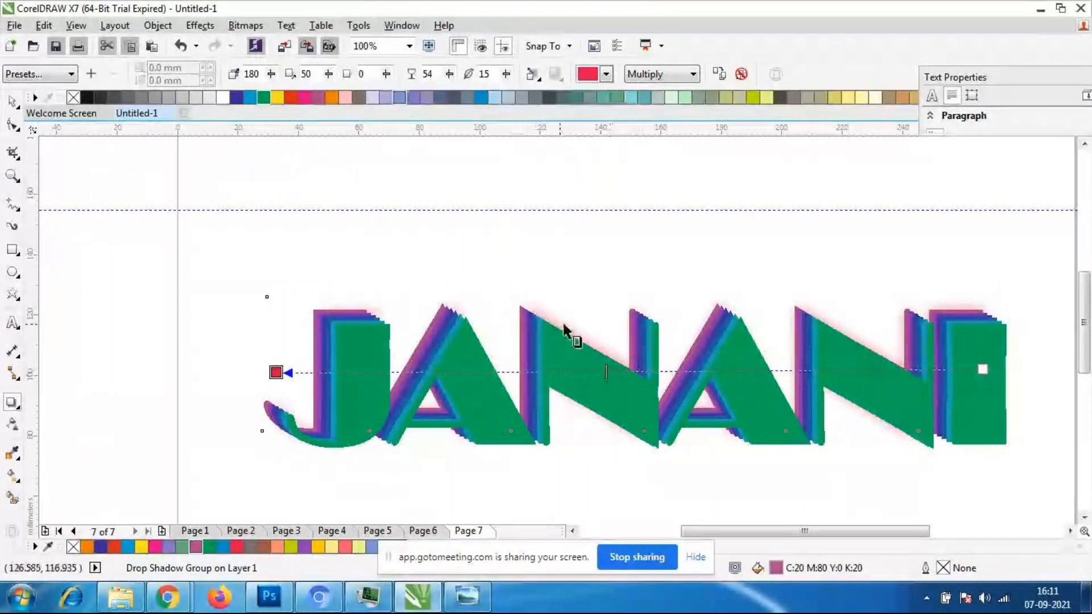
{"action": "left_click_drag", "start_coordinate": [494, 75], "coordinate": [238, 95]}
{"action": "type", "text": "5"}
{"action": "key", "text": "Return"}
- Examine the red shadow along the letter edges, both close up and at full-page view
{"action": "scroll", "coordinate": [585, 402], "scroll_direction": "up", "scroll_amount": 3}
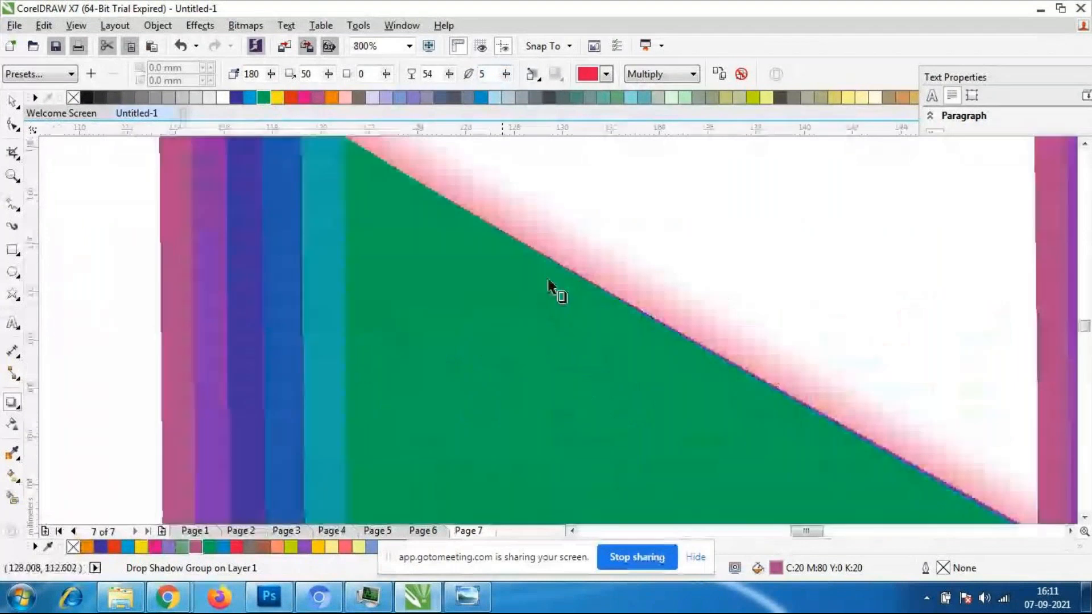
{"action": "scroll", "coordinate": [549, 283], "scroll_direction": "down", "scroll_amount": 3}
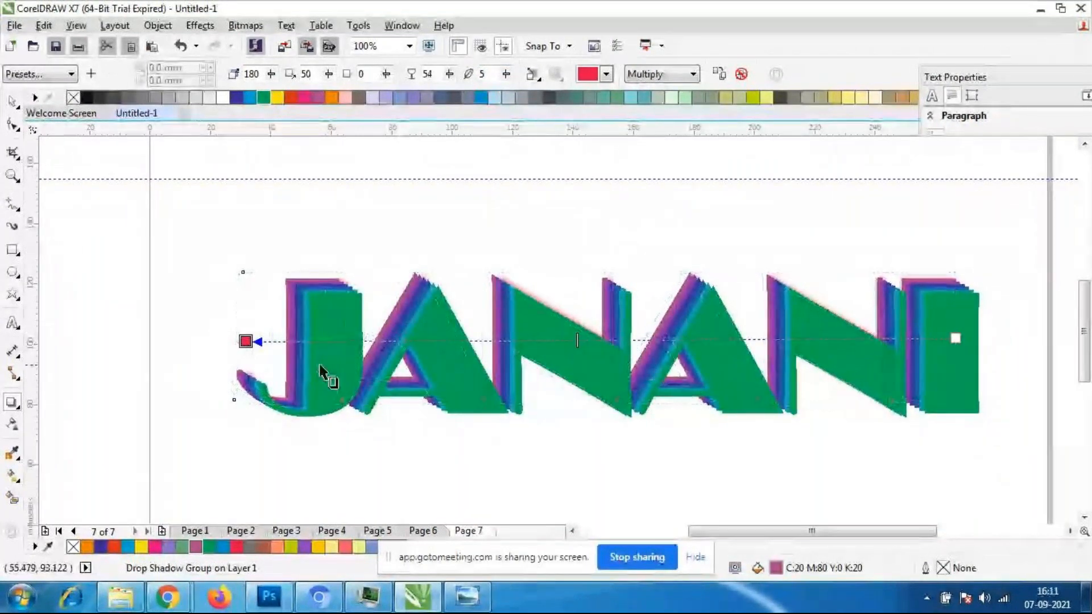
{"action": "scroll", "coordinate": [341, 370], "scroll_direction": "down", "scroll_amount": 1}
{"action": "scroll", "coordinate": [393, 364], "scroll_direction": "up", "scroll_amount": 1}
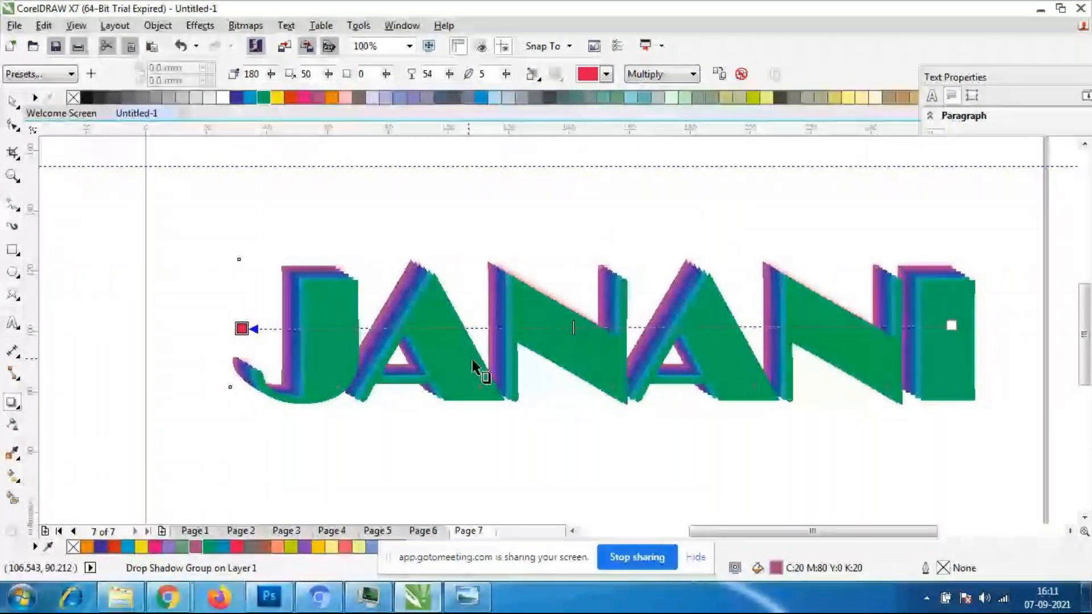
{"action": "scroll", "coordinate": [441, 350], "scroll_direction": "down", "scroll_amount": 1}
{"action": "scroll", "coordinate": [375, 349], "scroll_direction": "up", "scroll_amount": 1}
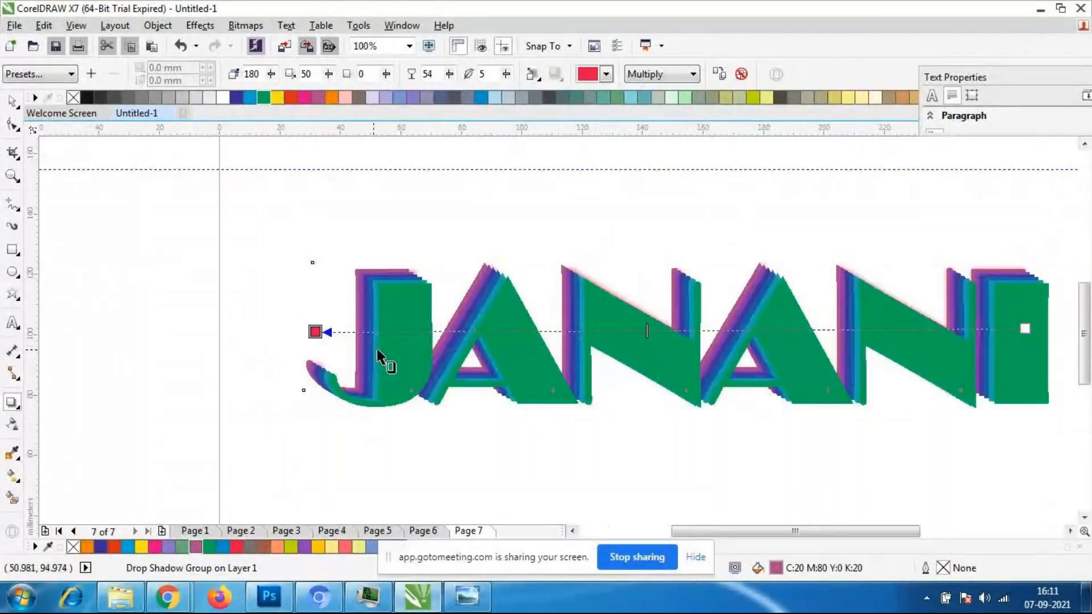
{"action": "scroll", "coordinate": [657, 380], "scroll_direction": "down", "scroll_amount": 1}
{"action": "scroll", "coordinate": [787, 396], "scroll_direction": "down", "scroll_amount": 1}
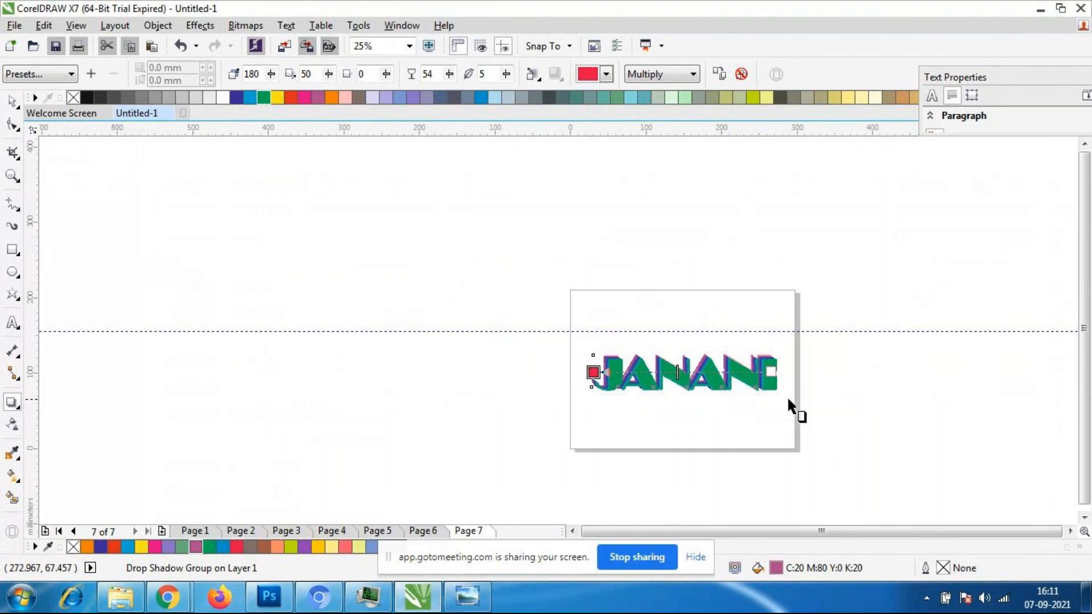
{"action": "scroll", "coordinate": [787, 396], "scroll_direction": "up", "scroll_amount": 1}
{"action": "scroll", "coordinate": [782, 391], "scroll_direction": "down", "scroll_amount": 1}
{"action": "scroll", "coordinate": [737, 407], "scroll_direction": "up", "scroll_amount": 2}
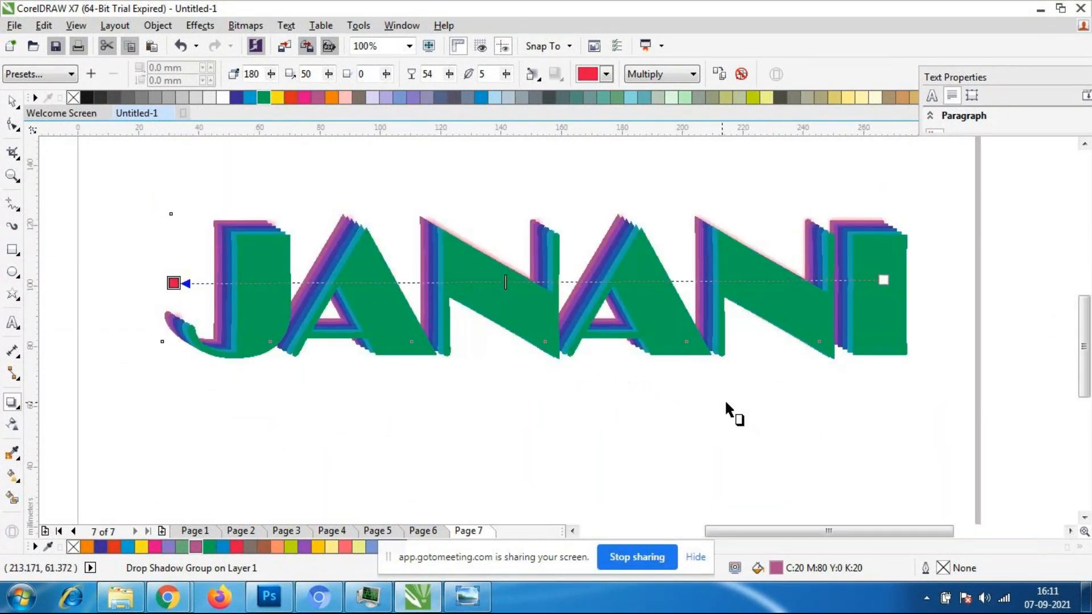
{"action": "scroll", "coordinate": [721, 385], "scroll_direction": "down", "scroll_amount": 1}
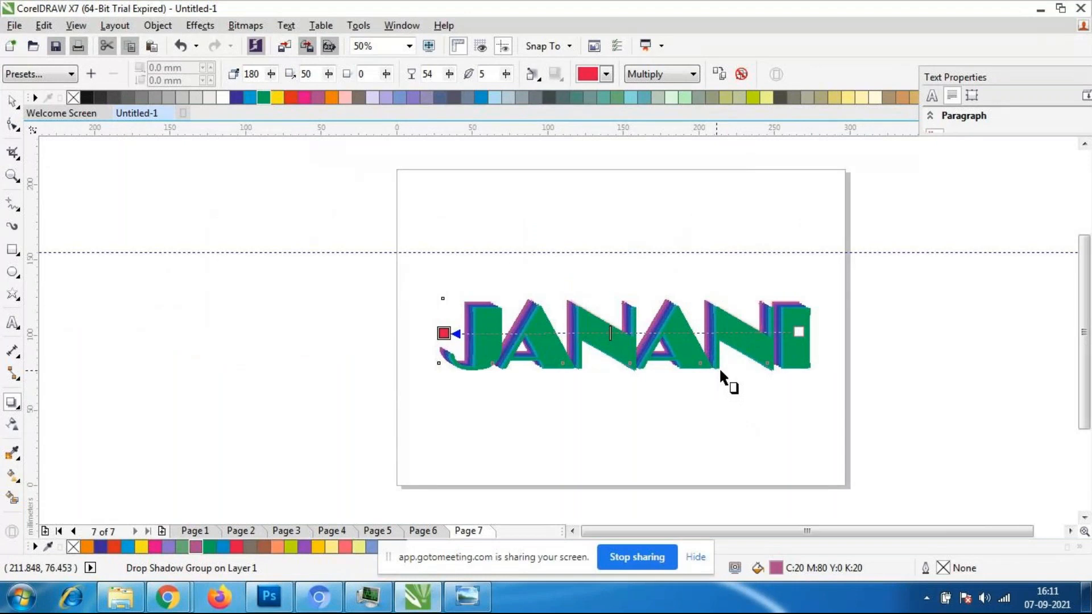
- Go to Page 6, shrink the star blend group to about 109 × 97 mm and move it to the page's upper-left area
{"action": "left_click", "coordinate": [421, 531]}
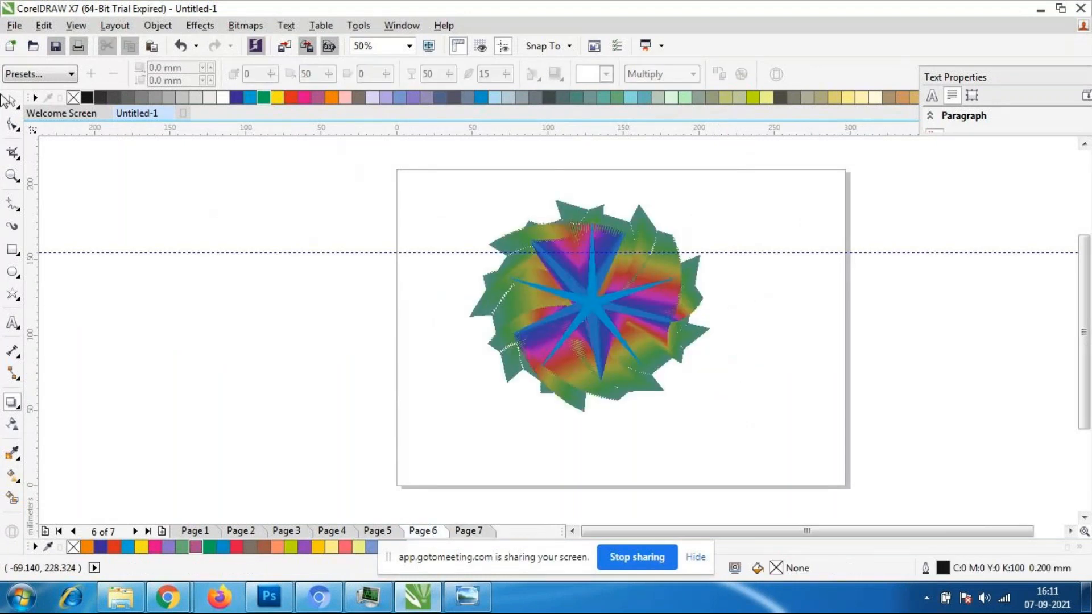
{"action": "left_click", "coordinate": [18, 100]}
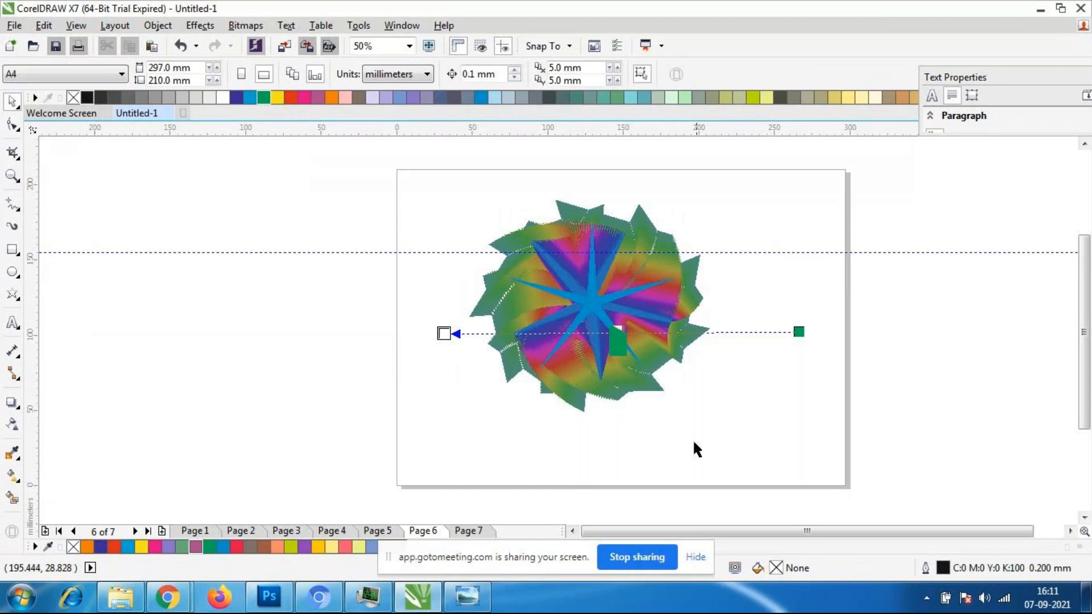
{"action": "left_click_drag", "start_coordinate": [344, 142], "coordinate": [903, 455]}
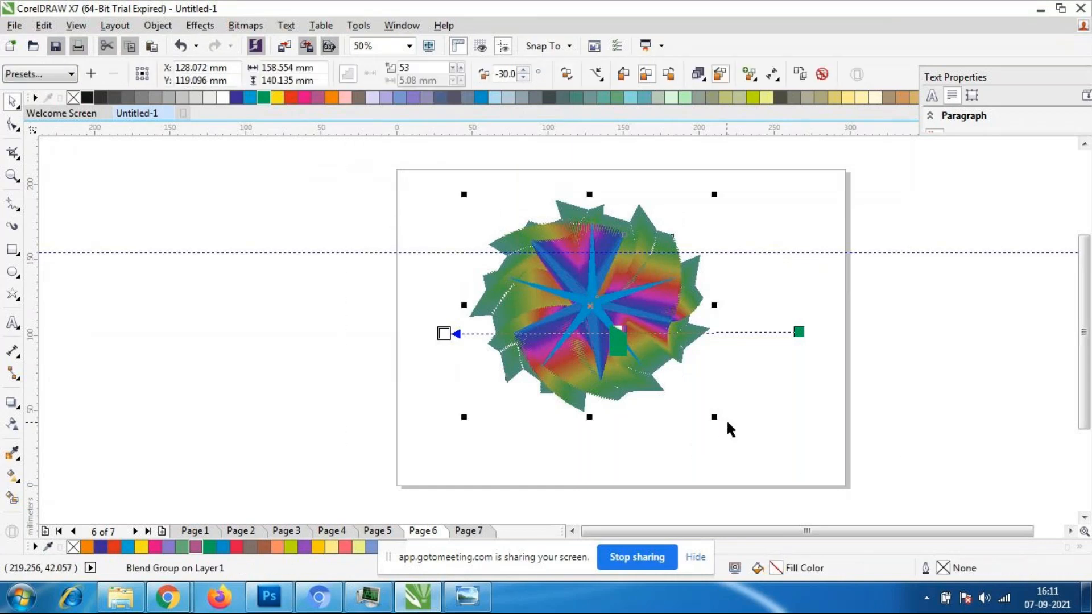
{"action": "left_click_drag", "start_coordinate": [716, 418], "coordinate": [638, 349]}
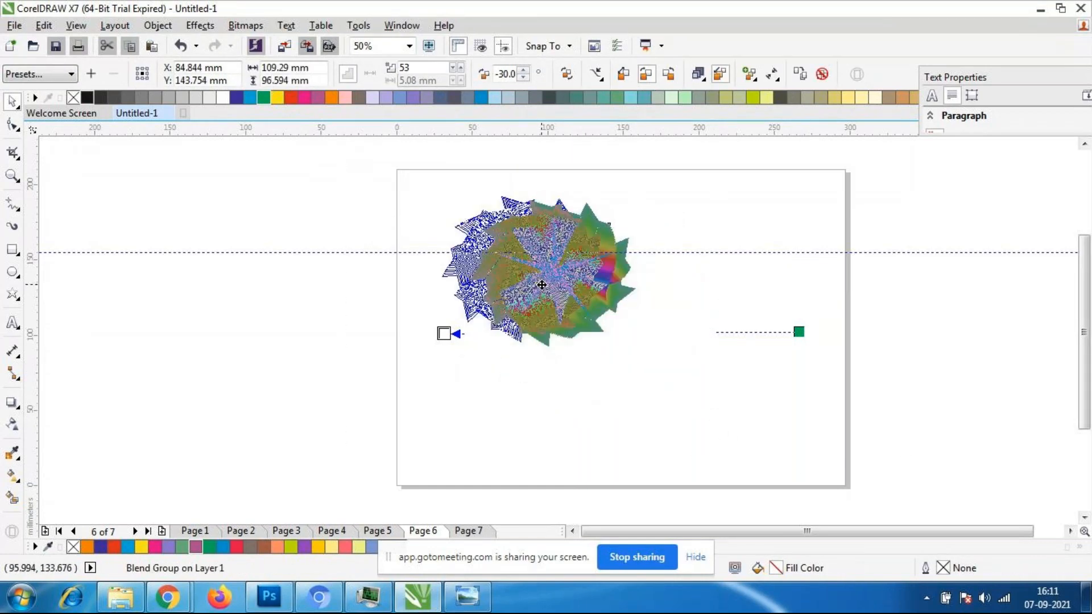
{"action": "left_click_drag", "start_coordinate": [541, 284], "coordinate": [534, 283]}
{"action": "left_click", "coordinate": [616, 408]}
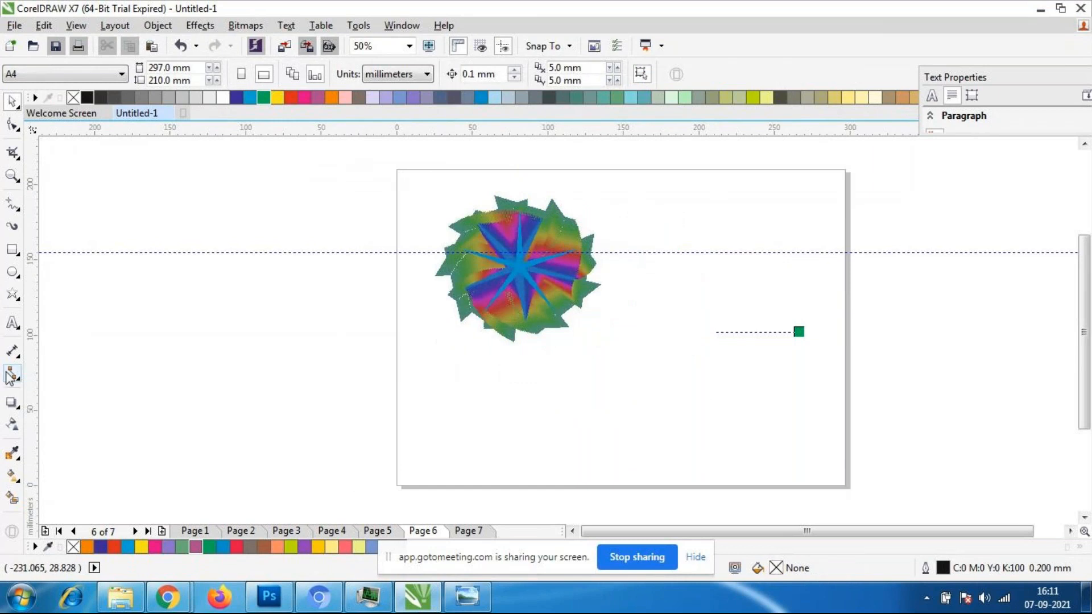
- Add a person's first name as artistic text to the right of the star blend on Page 6
{"action": "left_click", "coordinate": [13, 323]}
{"action": "left_click", "coordinate": [622, 271]}
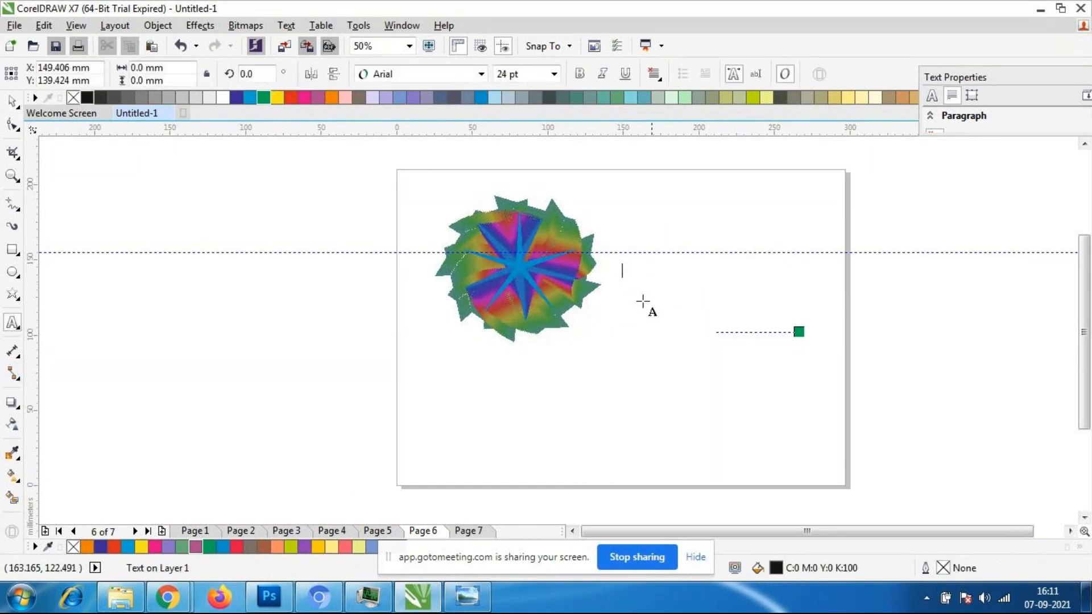
{"action": "type", "text": "Lavnya"}
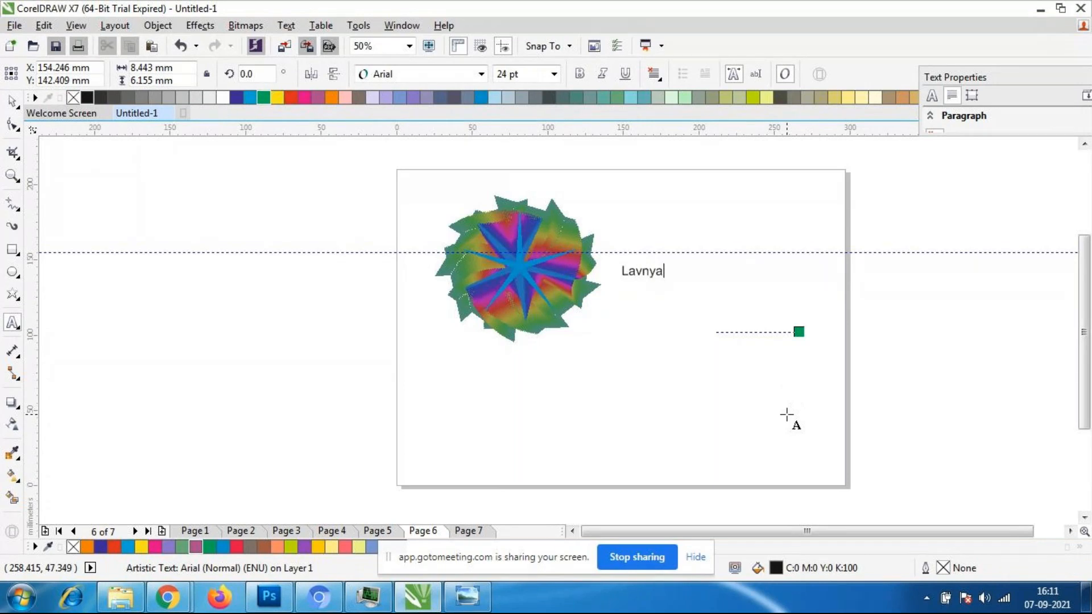
{"action": "key", "text": "Escape"}
{"action": "left_click", "coordinate": [12, 102]}
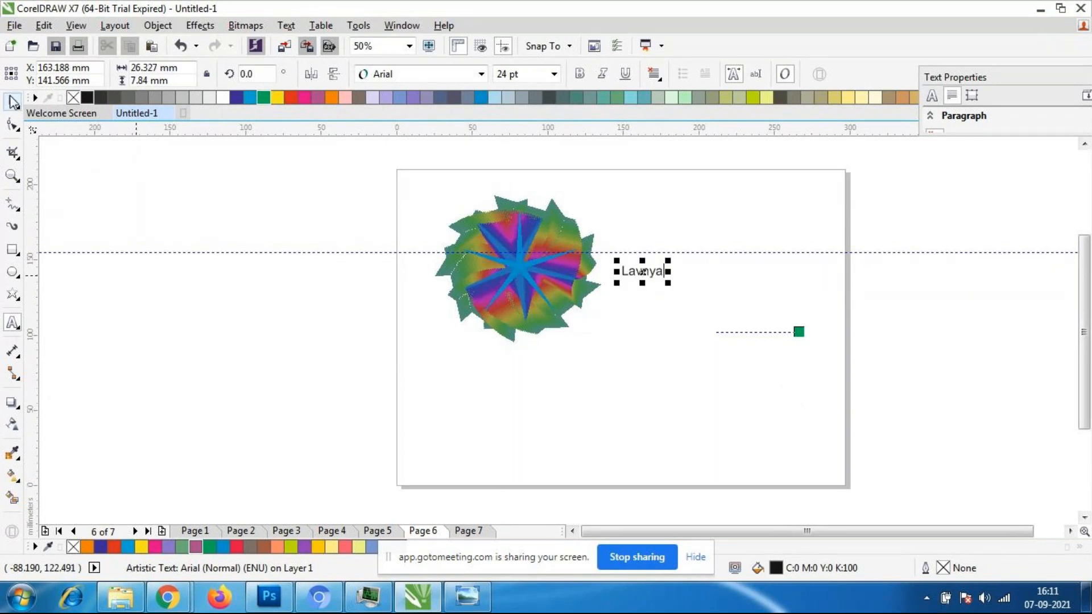
- Enlarge the name text to about 103 pt and position it beside the star blend
{"action": "left_click_drag", "start_coordinate": [668, 284], "coordinate": [794, 316]}
{"action": "left_click_drag", "start_coordinate": [694, 295], "coordinate": [688, 284]}
{"action": "scroll", "coordinate": [748, 279], "scroll_direction": "up", "scroll_amount": 2}
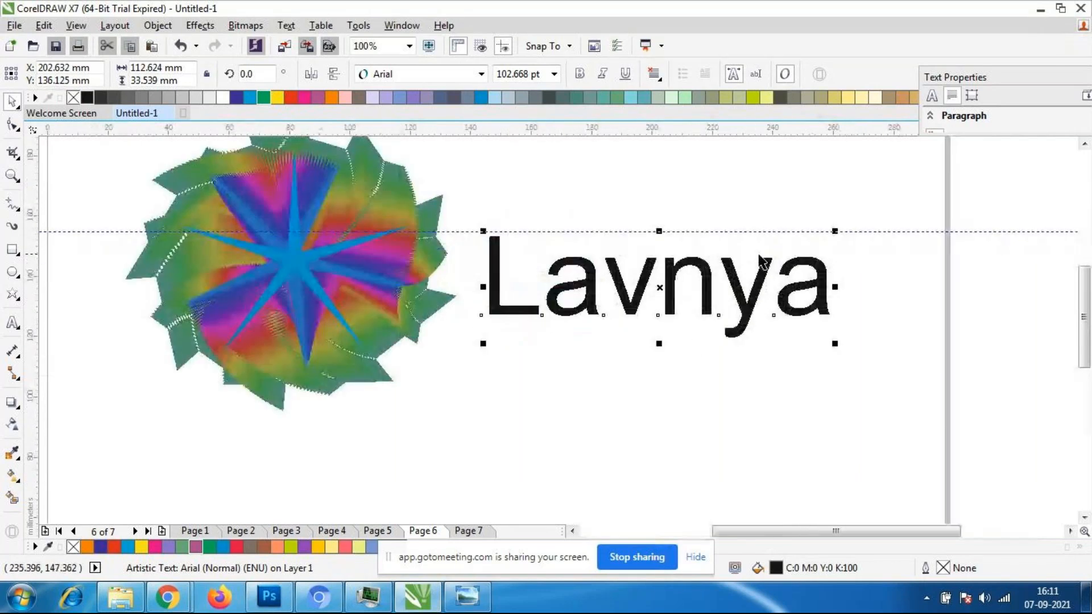
{"action": "left_click", "coordinate": [665, 375]}
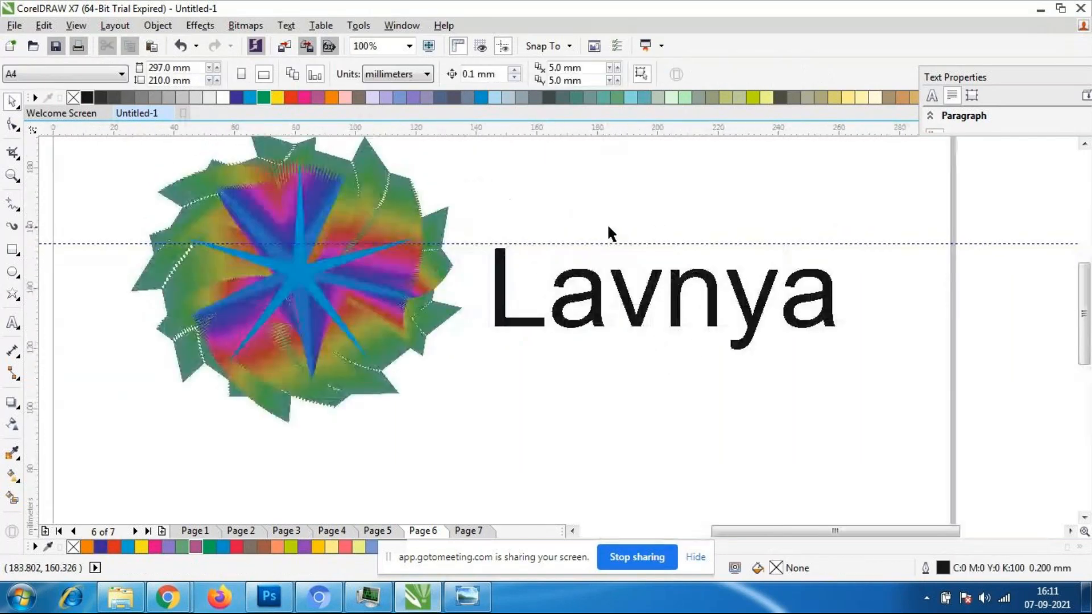
{"action": "left_click", "coordinate": [348, 286]}
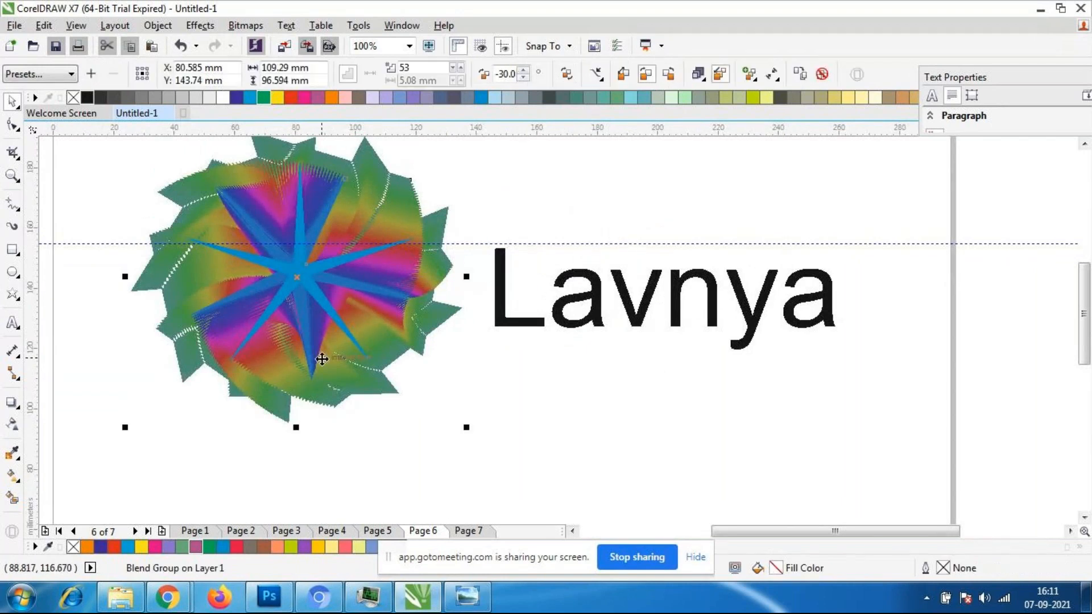
{"action": "scroll", "coordinate": [423, 338], "scroll_direction": "down", "scroll_amount": 2}
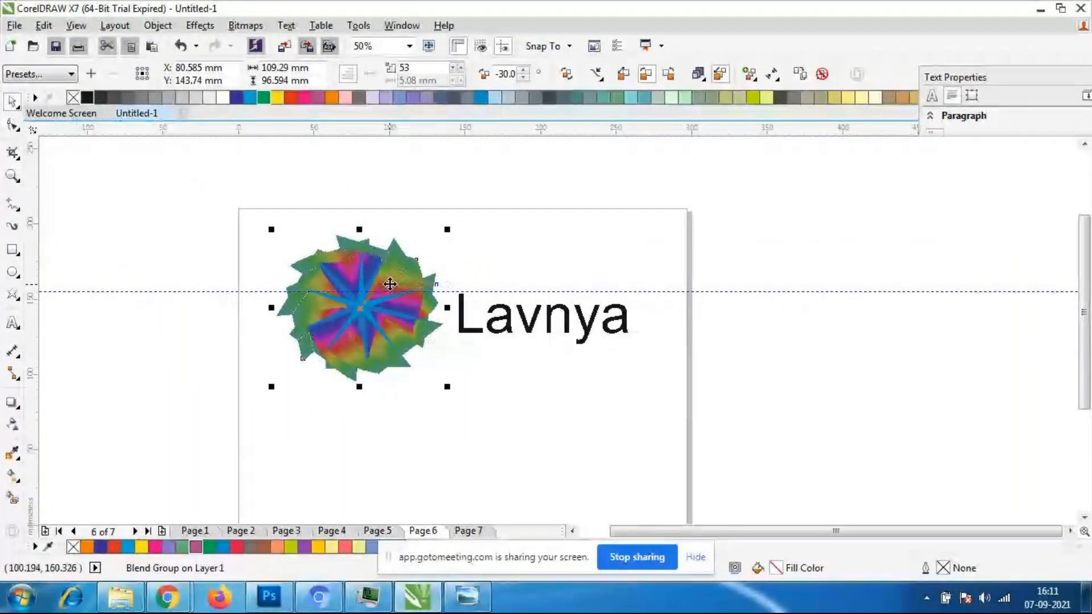
{"action": "scroll", "coordinate": [393, 283], "scroll_direction": "up", "scroll_amount": 2}
{"action": "left_click", "coordinate": [617, 452]}
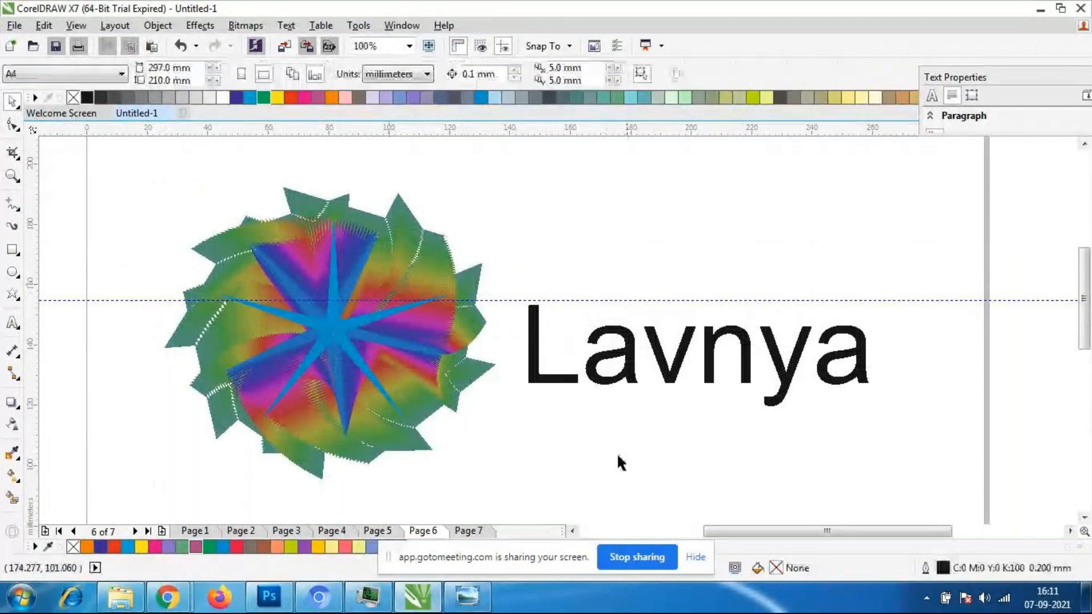
- Change the font of the name text beside the star blend to Aharoni
{"action": "left_click", "coordinate": [630, 376]}
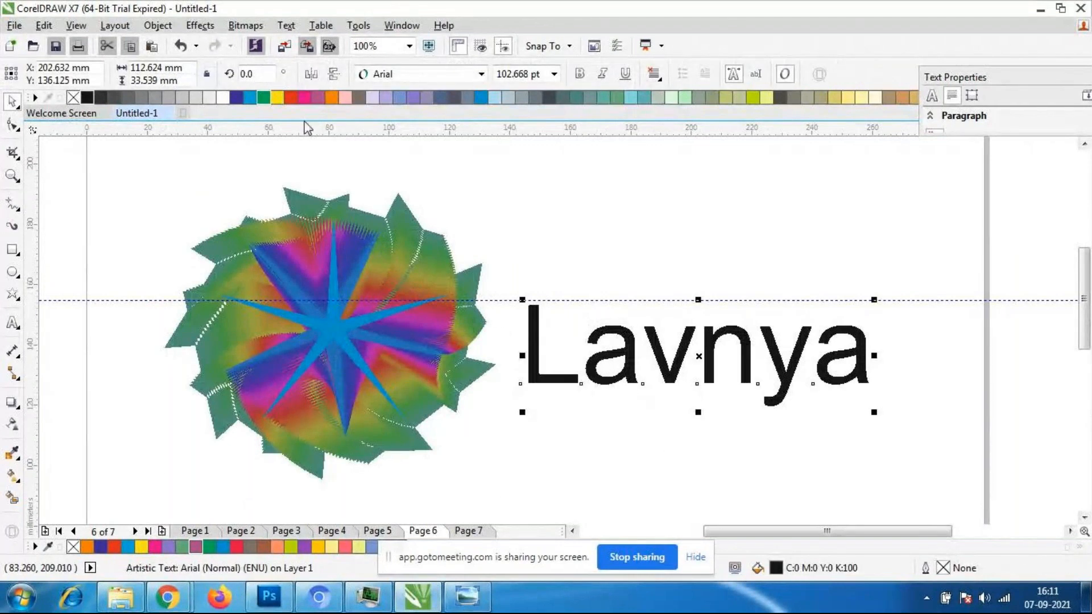
{"action": "left_click", "coordinate": [481, 74]}
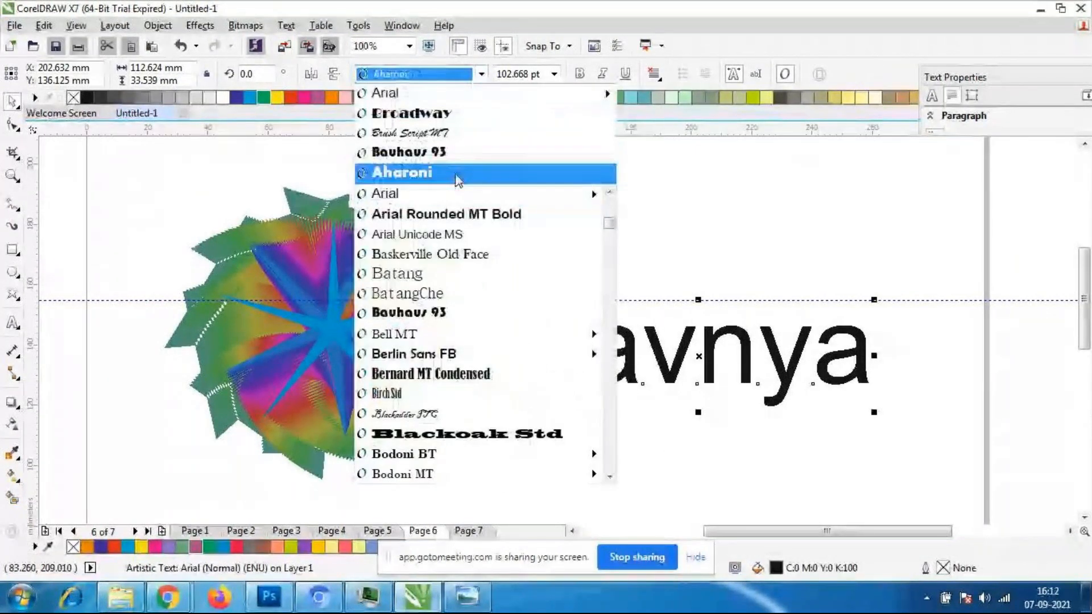
{"action": "left_click", "coordinate": [453, 171]}
{"action": "left_click_drag", "start_coordinate": [708, 365], "coordinate": [706, 363]}
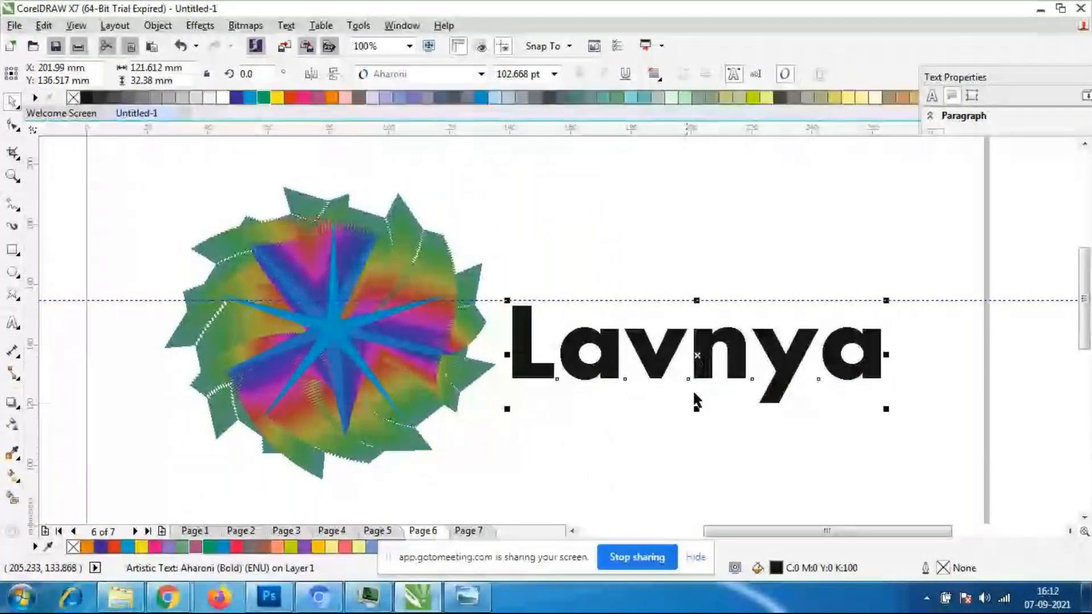
{"action": "left_click", "coordinate": [695, 398]}
{"action": "left_click", "coordinate": [679, 343]}
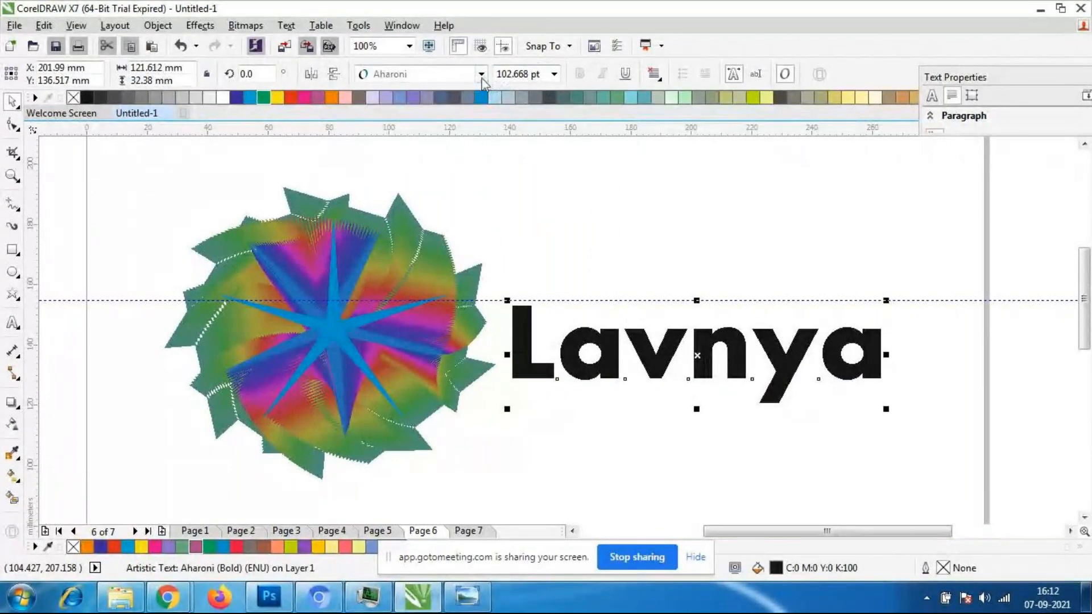
- Set the name text's font to Brush Script MT and move the text down against the star blend's edge
{"action": "left_click", "coordinate": [482, 74]}
{"action": "left_click", "coordinate": [473, 165]}
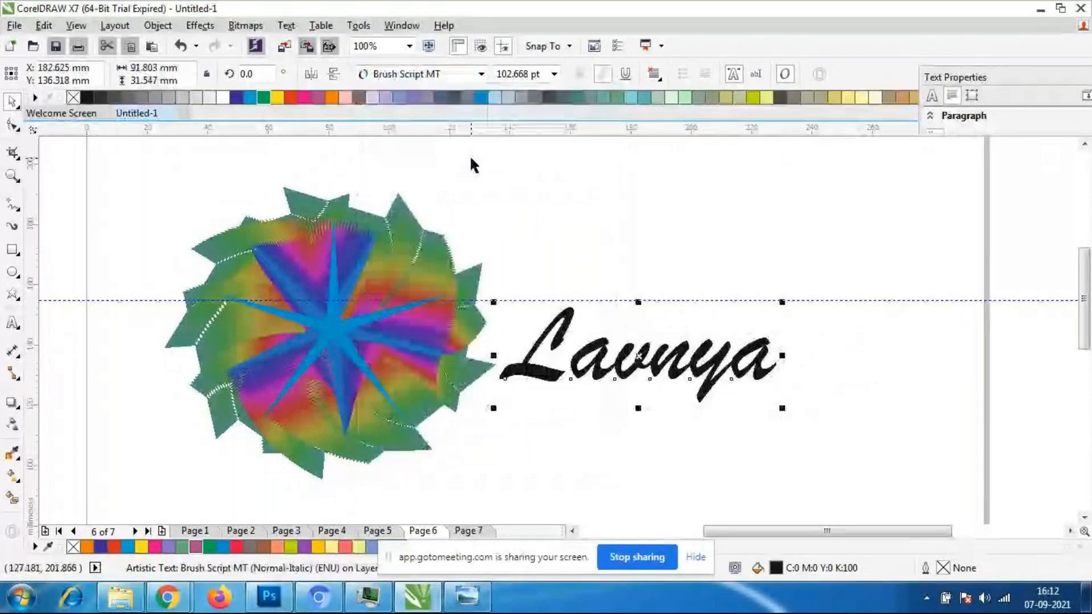
{"action": "left_click", "coordinate": [563, 505]}
{"action": "left_click", "coordinate": [654, 366]}
{"action": "left_click_drag", "start_coordinate": [653, 366], "coordinate": [624, 383]}
{"action": "left_click", "coordinate": [665, 433]}
- Examine how the script name text sits against the star blend, close up and at reduced zoom
{"action": "scroll", "coordinate": [605, 348], "scroll_direction": "down", "scroll_amount": 1}
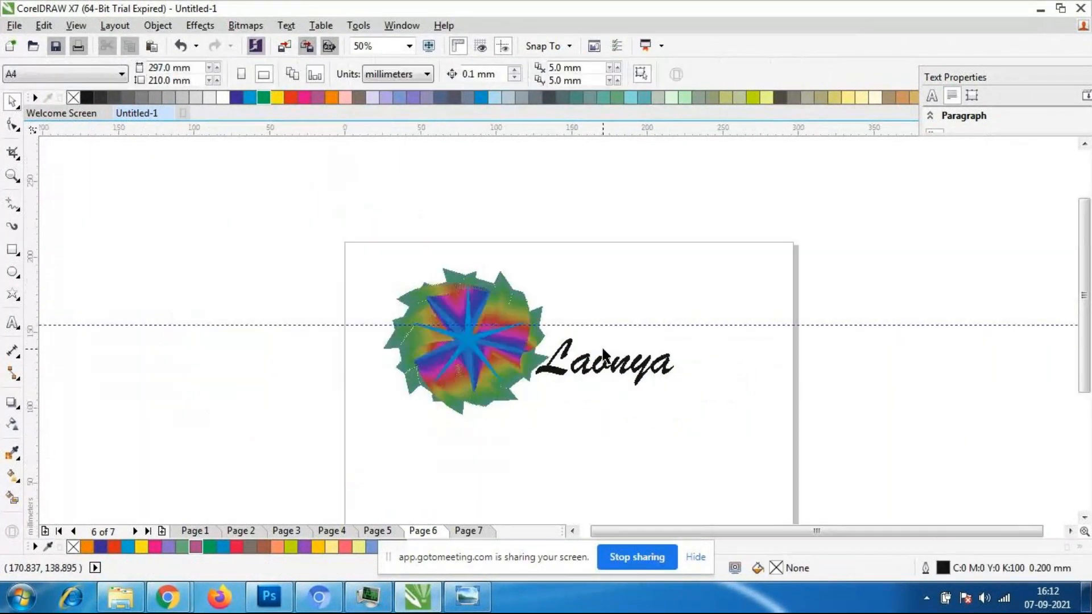
{"action": "scroll", "coordinate": [564, 353], "scroll_direction": "up", "scroll_amount": 1}
{"action": "left_click", "coordinate": [565, 360]}
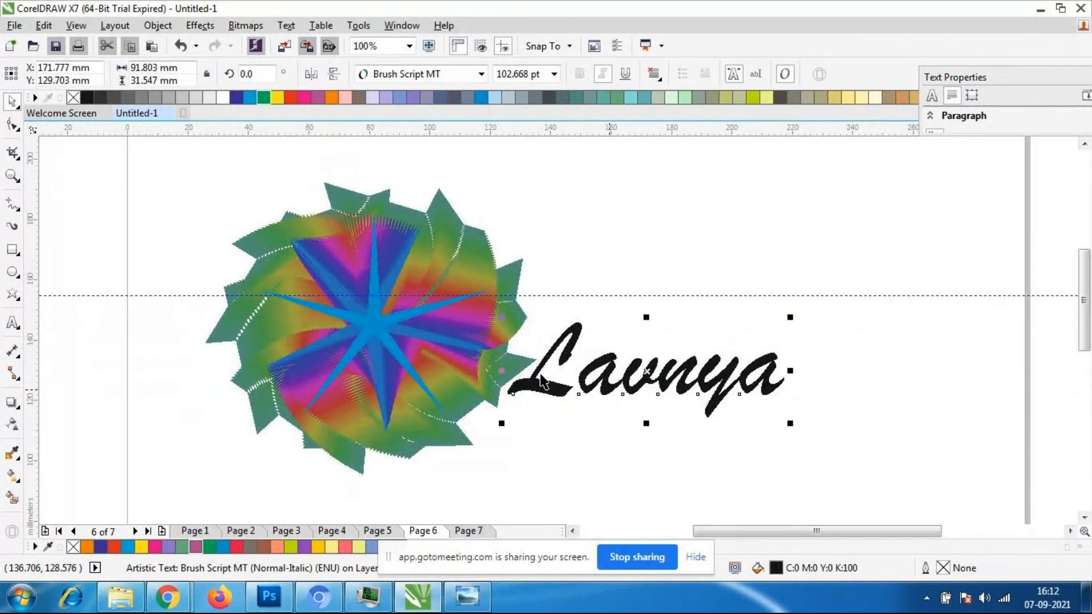
{"action": "left_click", "coordinate": [564, 411]}
{"action": "scroll", "coordinate": [575, 397], "scroll_direction": "down", "scroll_amount": 1}
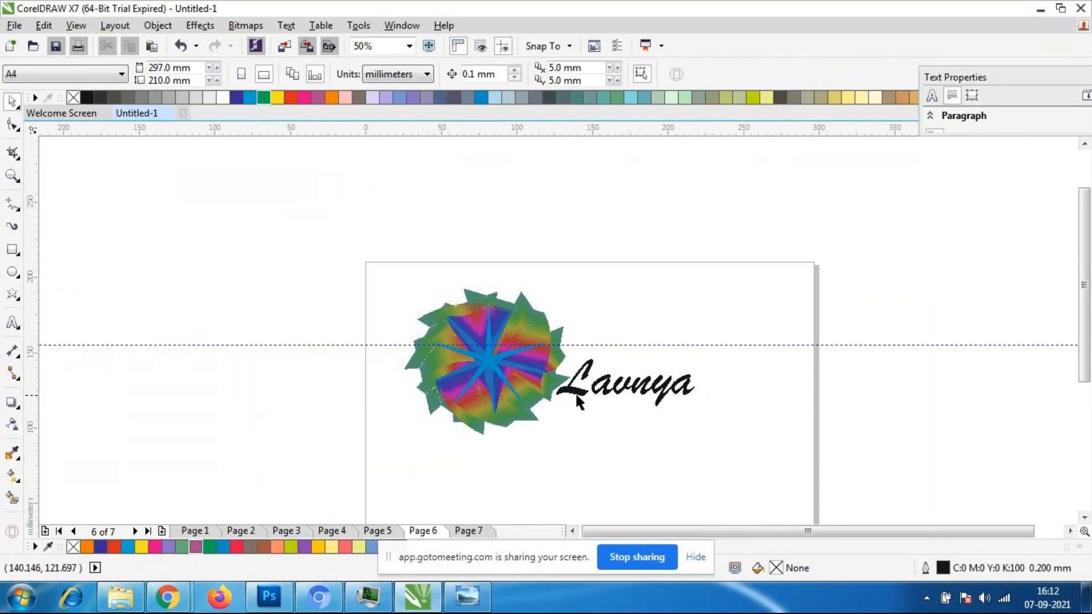
{"action": "scroll", "coordinate": [575, 397], "scroll_direction": "up", "scroll_amount": 1}
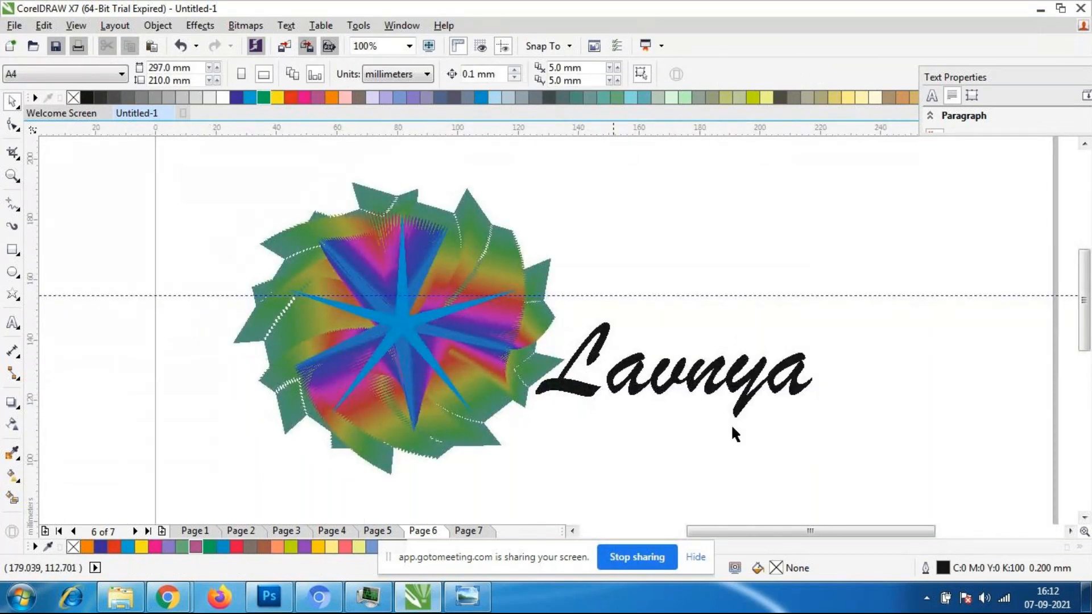
{"action": "left_click", "coordinate": [487, 400]}
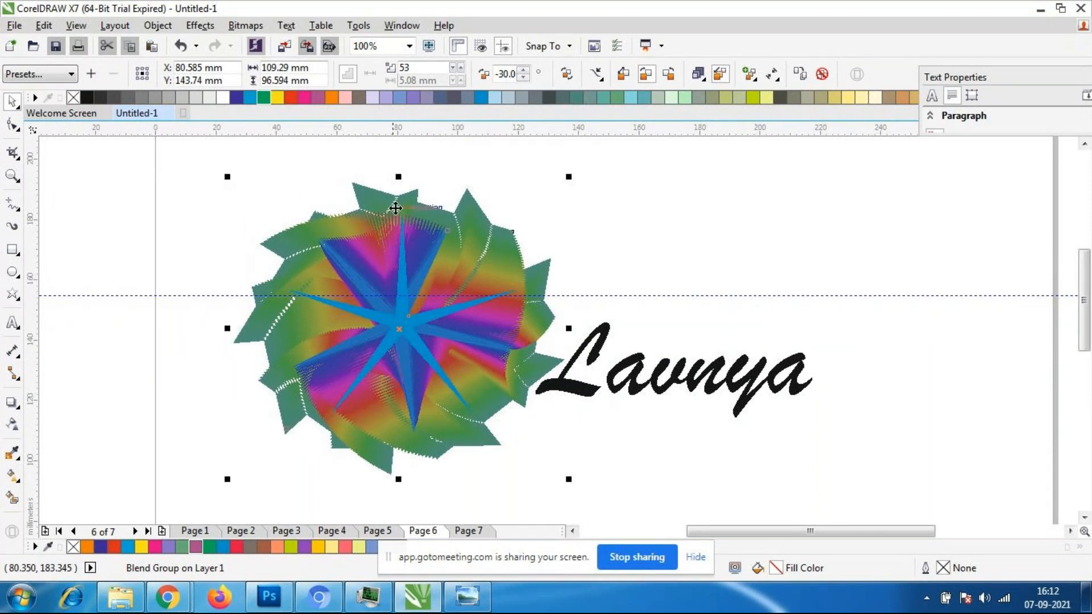
{"action": "scroll", "coordinate": [396, 211], "scroll_direction": "down", "scroll_amount": 3}
{"action": "scroll", "coordinate": [376, 214], "scroll_direction": "up", "scroll_amount": 3}
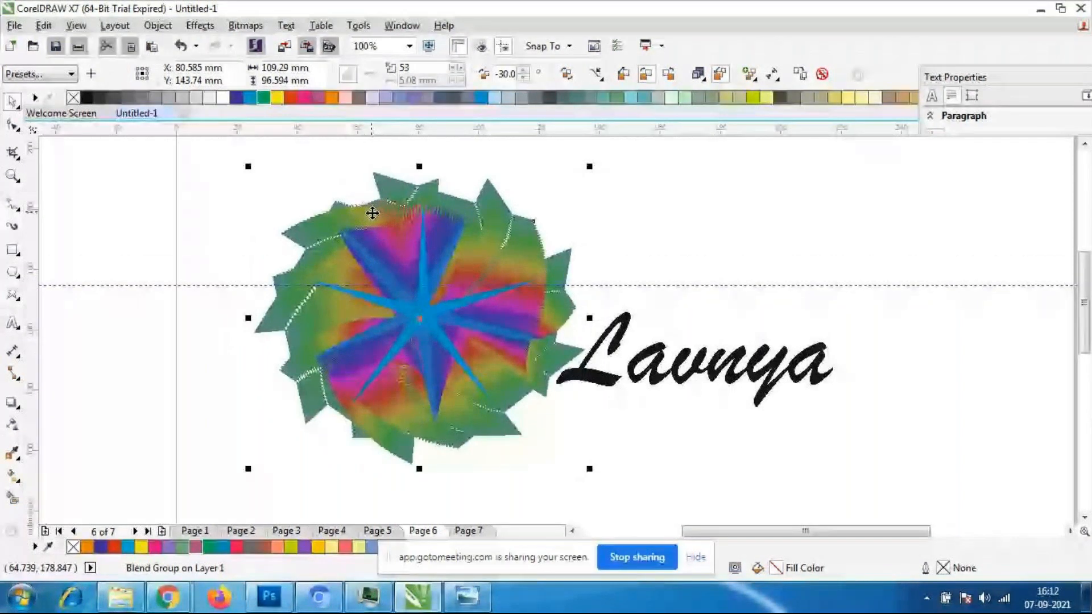
{"action": "scroll", "coordinate": [372, 214], "scroll_direction": "down", "scroll_amount": 1}
{"action": "left_click", "coordinate": [372, 213]}
- Frame the star blend and name with guidelines: move the existing horizontal one to the upper edge and add lower, left and right ones
{"action": "left_click", "coordinate": [715, 305]}
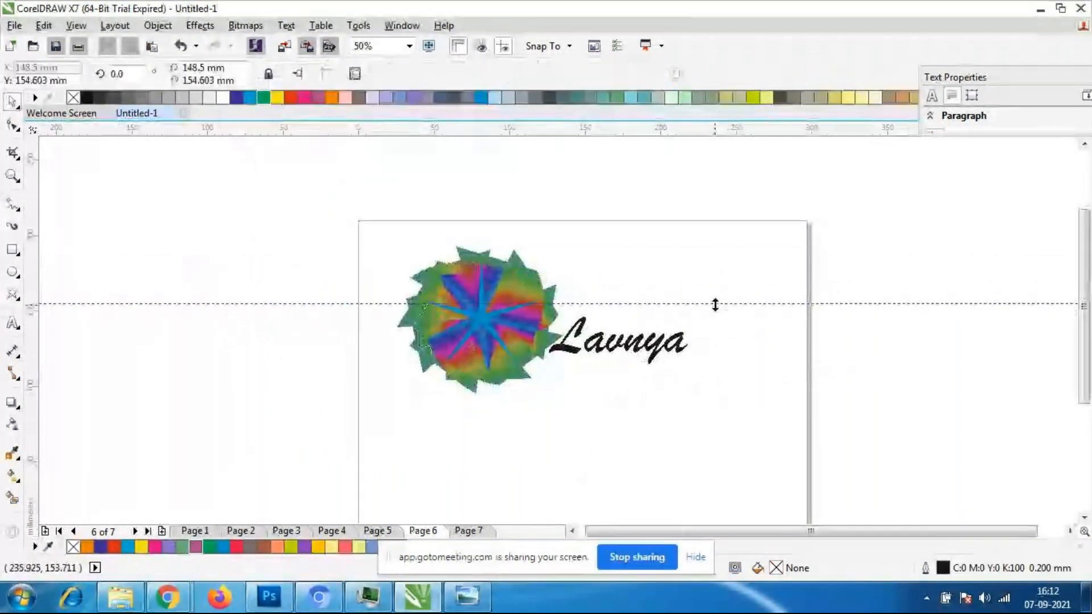
{"action": "left_click_drag", "start_coordinate": [714, 305], "coordinate": [711, 247]}
{"action": "left_click_drag", "start_coordinate": [38, 370], "coordinate": [399, 376]}
{"action": "left_click_drag", "start_coordinate": [28, 350], "coordinate": [691, 368]}
{"action": "left_click_drag", "start_coordinate": [680, 131], "coordinate": [693, 393]}
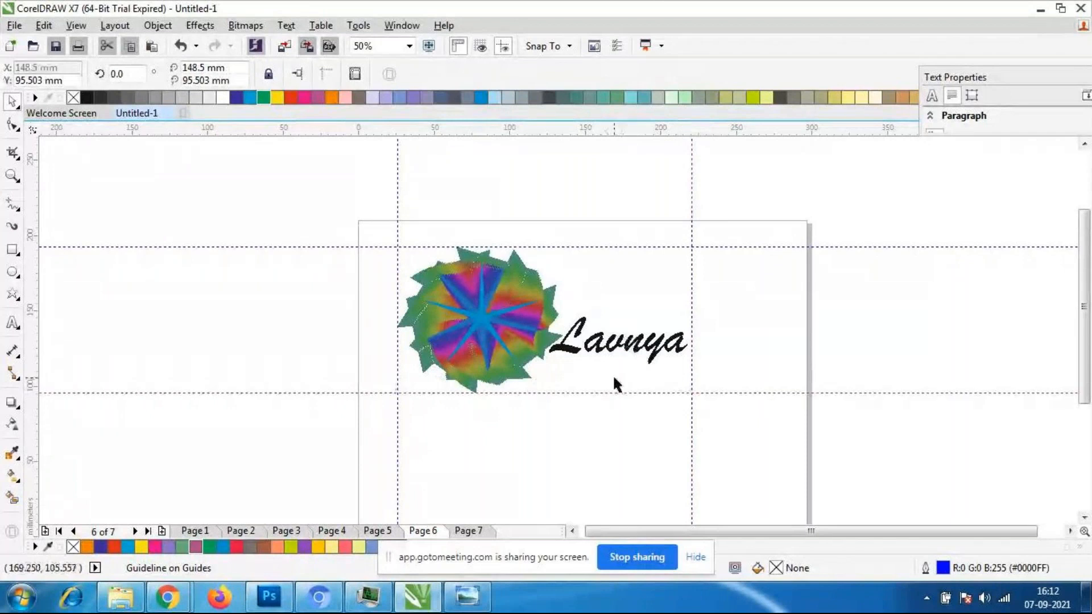
{"action": "scroll", "coordinate": [614, 382], "scroll_direction": "down", "scroll_amount": 1}
{"action": "scroll", "coordinate": [612, 323], "scroll_direction": "up", "scroll_amount": 1}
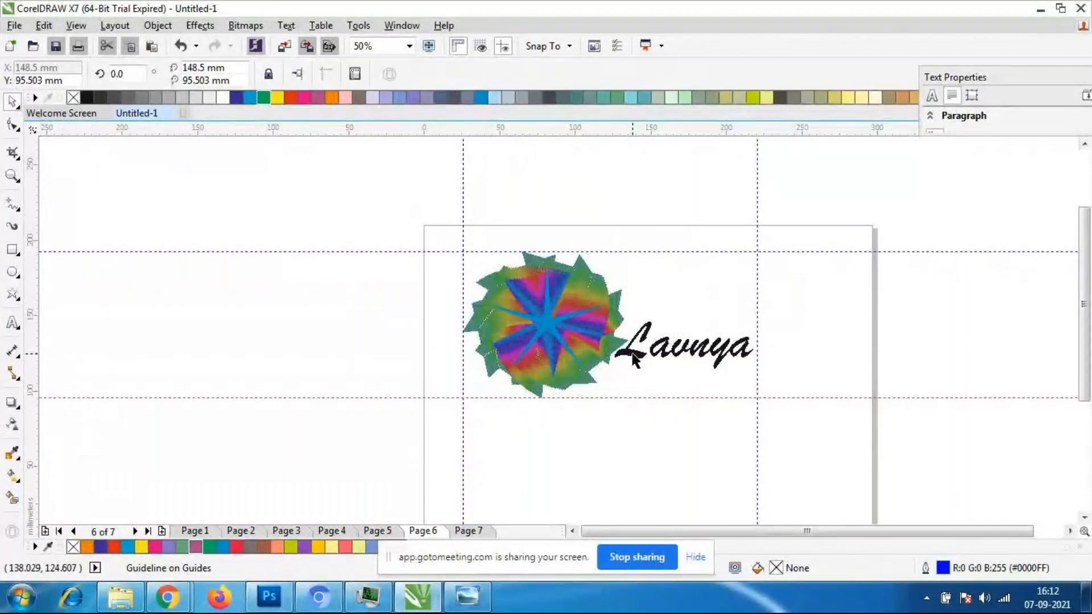
{"action": "left_click", "coordinate": [749, 397]}
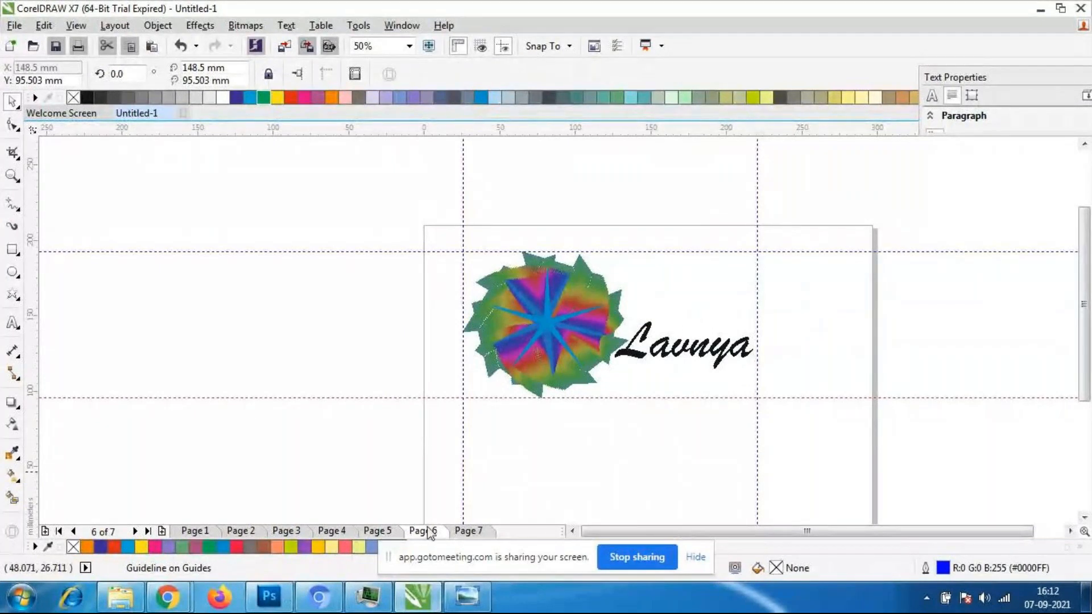
- Go to Page 7 and move the lower horizontal guideline below the blended name text
{"action": "left_click", "coordinate": [470, 531]}
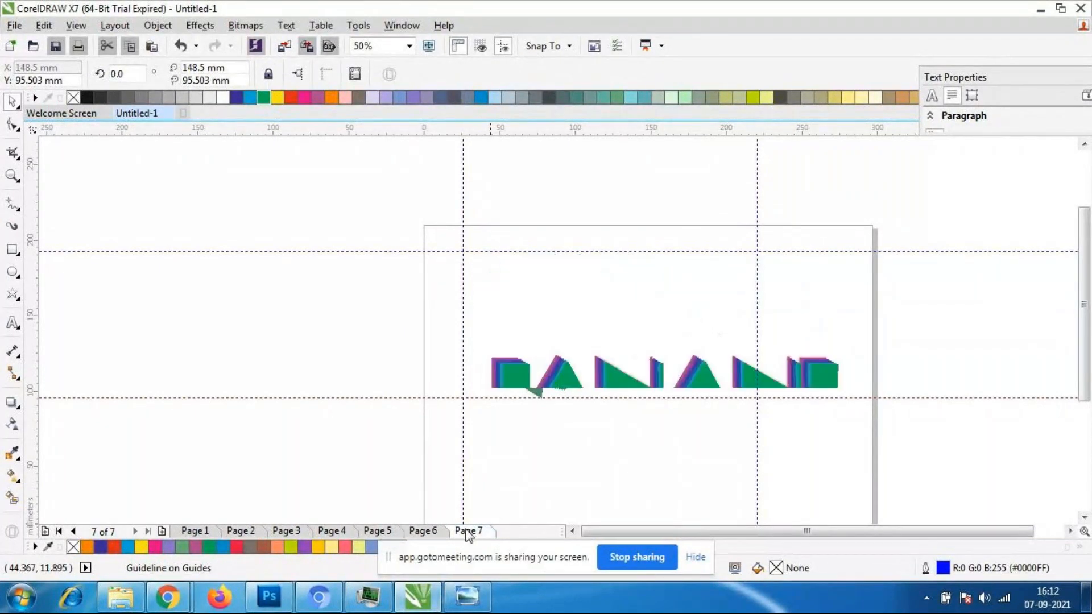
{"action": "scroll", "coordinate": [515, 286], "scroll_direction": "down", "scroll_amount": 1}
{"action": "scroll", "coordinate": [651, 336], "scroll_direction": "up", "scroll_amount": 1}
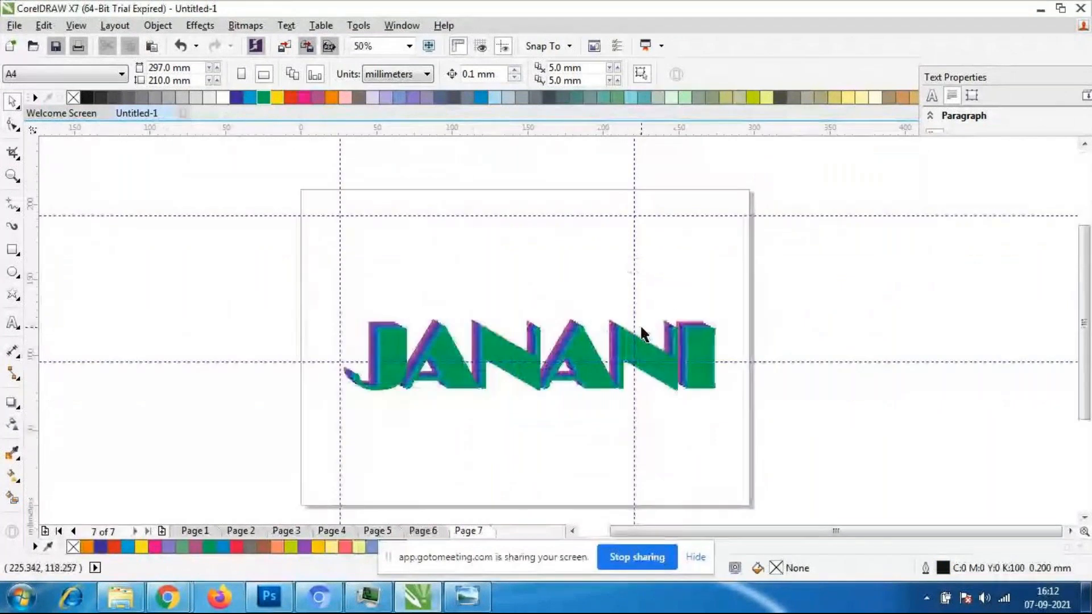
{"action": "scroll", "coordinate": [629, 305], "scroll_direction": "down", "scroll_amount": 1}
{"action": "scroll", "coordinate": [654, 325], "scroll_direction": "up", "scroll_amount": 1}
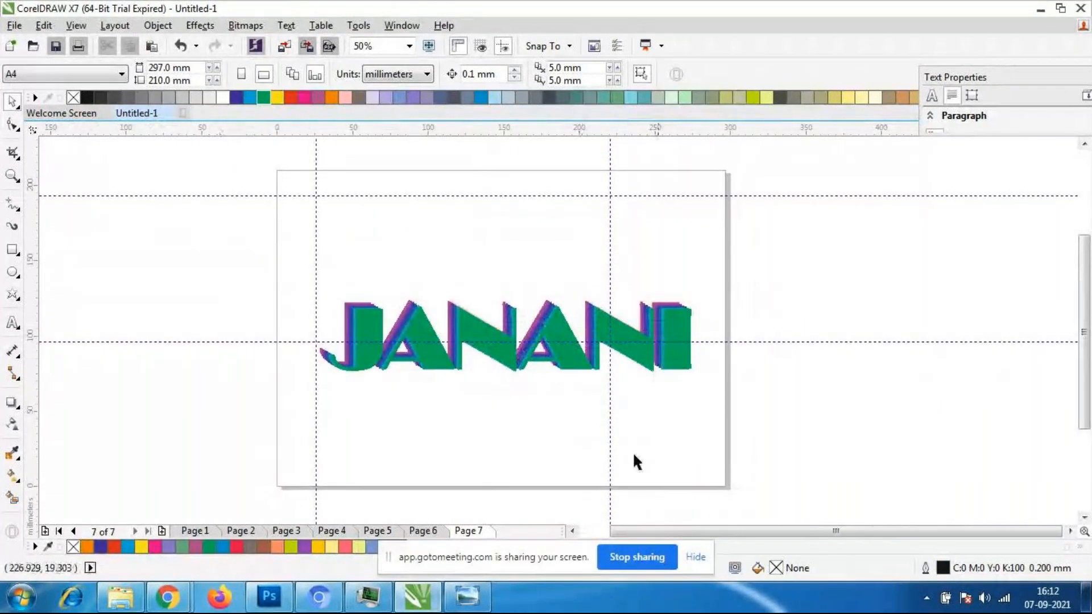
{"action": "left_click_drag", "start_coordinate": [390, 342], "coordinate": [352, 449]}
{"action": "left_click_drag", "start_coordinate": [301, 260], "coordinate": [714, 409]}
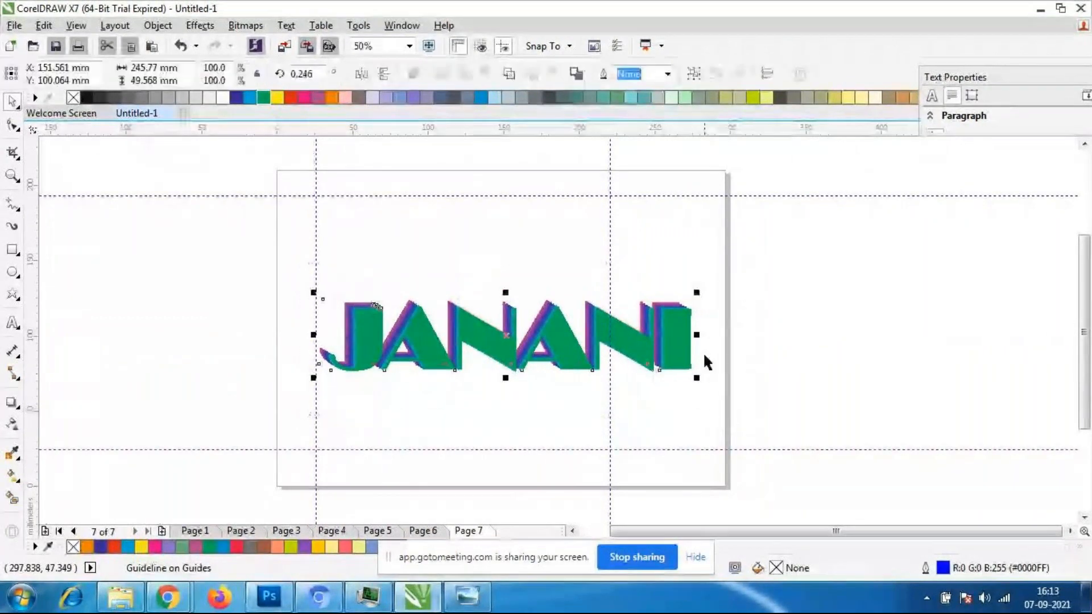
{"action": "left_click", "coordinate": [486, 420]}
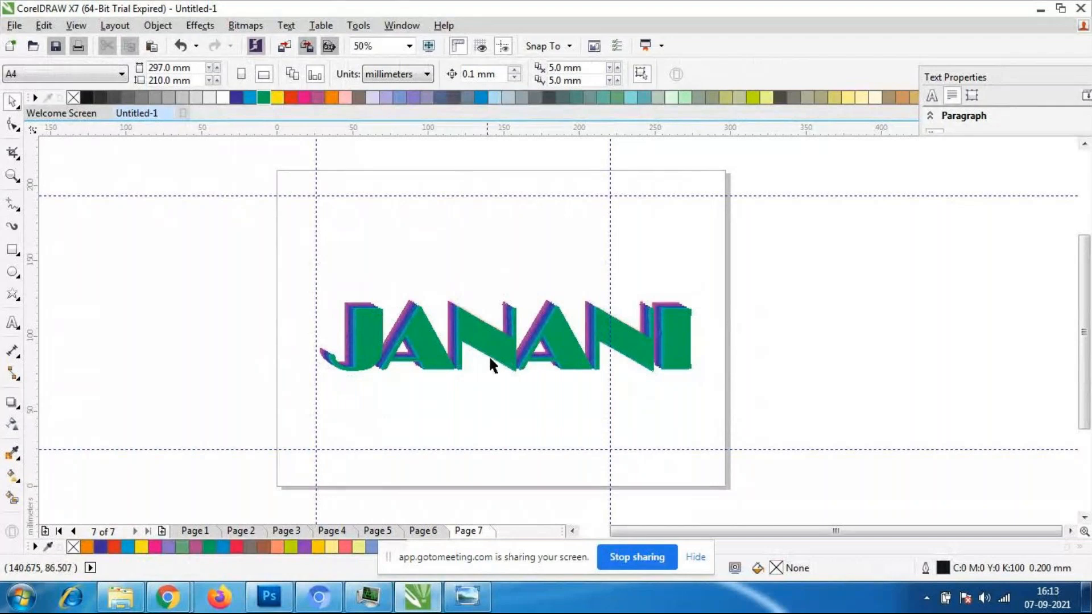
- Draw an ellipse about 292 × 114 mm around the blended name and shift it slightly to centre it on the text
{"action": "left_click", "coordinate": [12, 272]}
{"action": "left_click_drag", "start_coordinate": [291, 265], "coordinate": [735, 442]}
{"action": "left_click", "coordinate": [413, 74]}
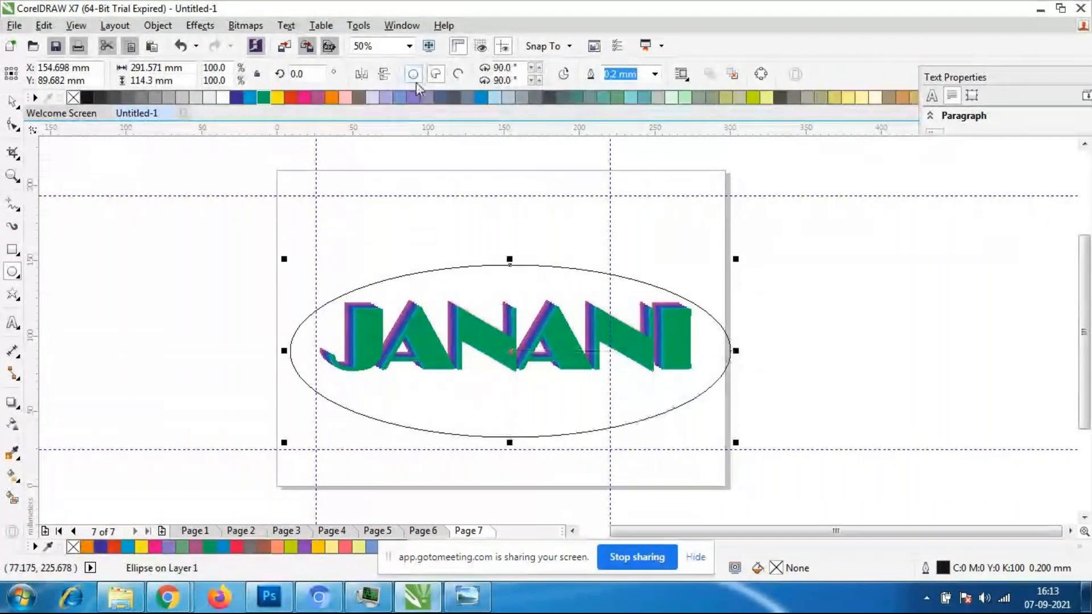
{"action": "left_click_drag", "start_coordinate": [505, 351], "coordinate": [507, 345]}
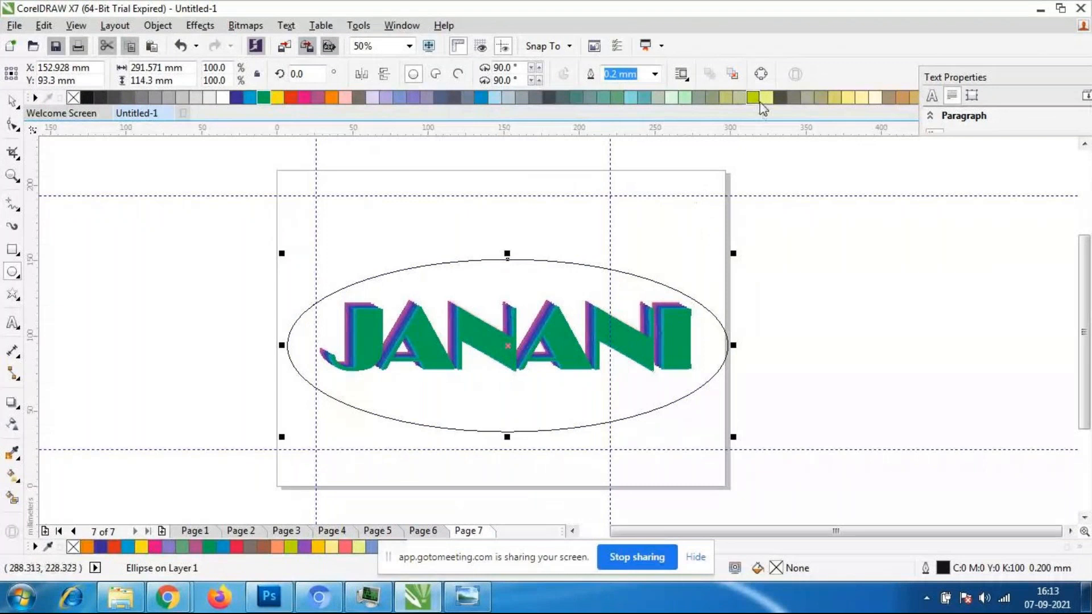
- Fill the ellipse with light yellow-green (C:20 M:0 Y:60 K:0) and send it to the back of the layer
{"action": "left_click", "coordinate": [761, 98]}
{"action": "right_click", "coordinate": [377, 307]}
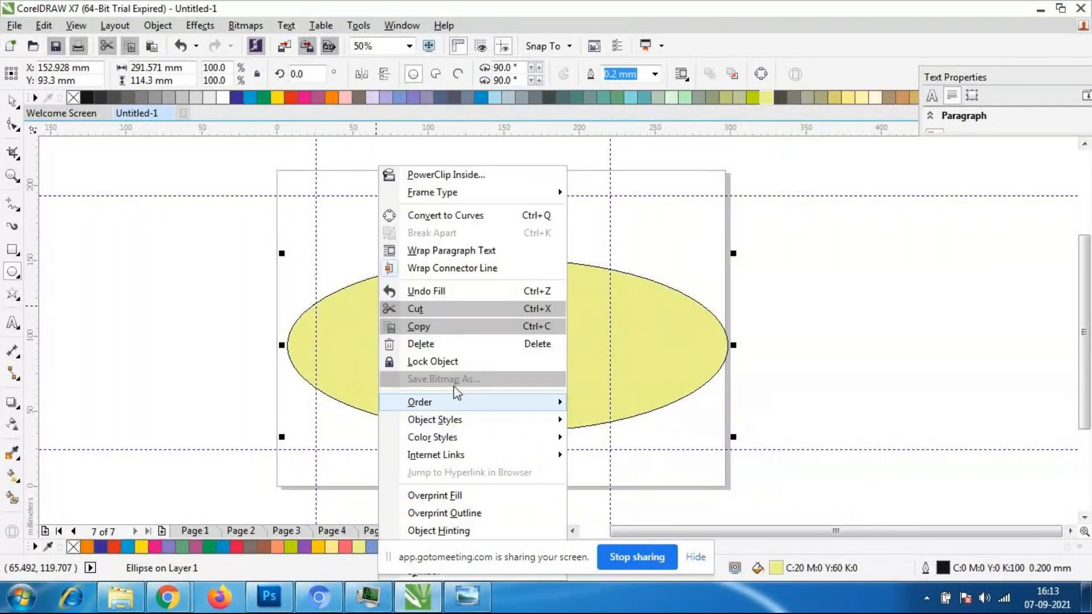
{"action": "mouse_move", "coordinate": [424, 403]}
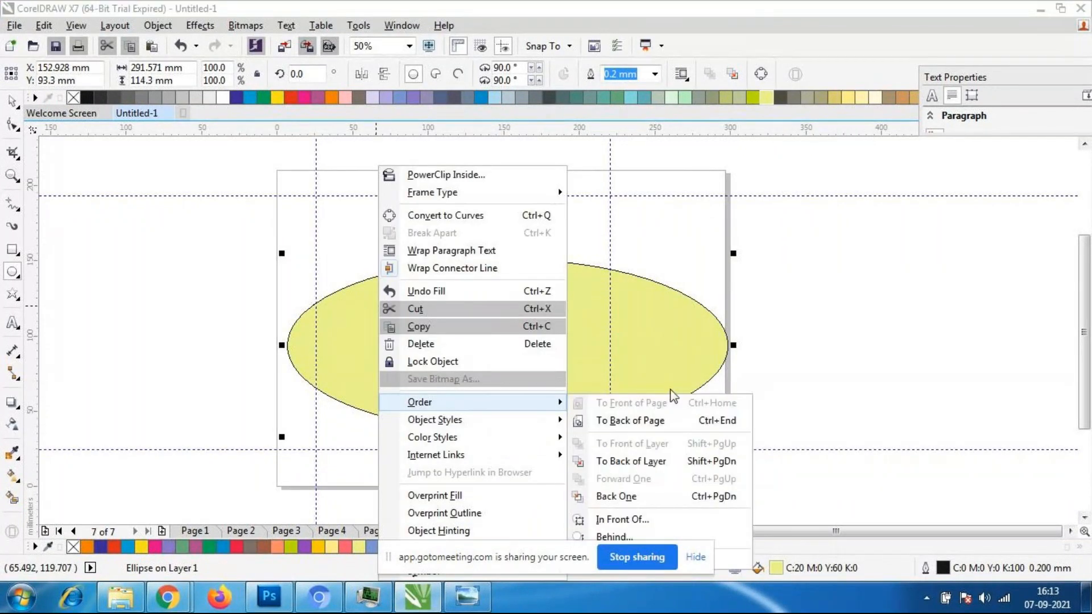
{"action": "left_click", "coordinate": [633, 455]}
{"action": "left_click", "coordinate": [143, 346]}
- Examine the blended name on its filled ellipse at several zoom levels
{"action": "left_click", "coordinate": [439, 412]}
{"action": "left_click_drag", "start_coordinate": [505, 422], "coordinate": [506, 420]}
{"action": "left_click", "coordinate": [177, 296]}
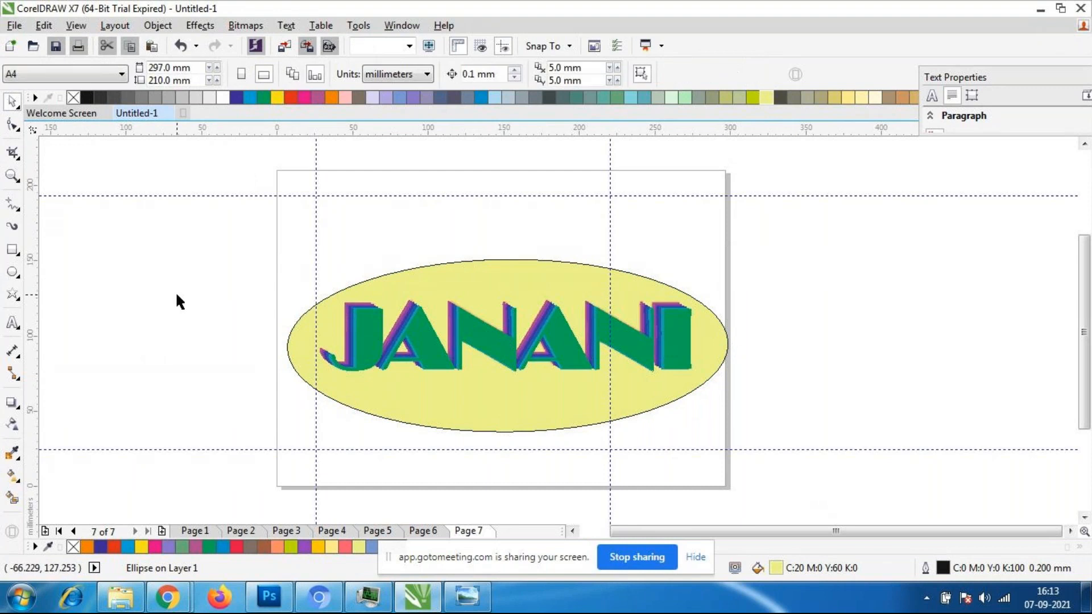
{"action": "scroll", "coordinate": [176, 291], "scroll_direction": "down", "scroll_amount": 2}
{"action": "scroll", "coordinate": [254, 324], "scroll_direction": "up", "scroll_amount": 2}
{"action": "scroll", "coordinate": [494, 245], "scroll_direction": "down", "scroll_amount": 3}
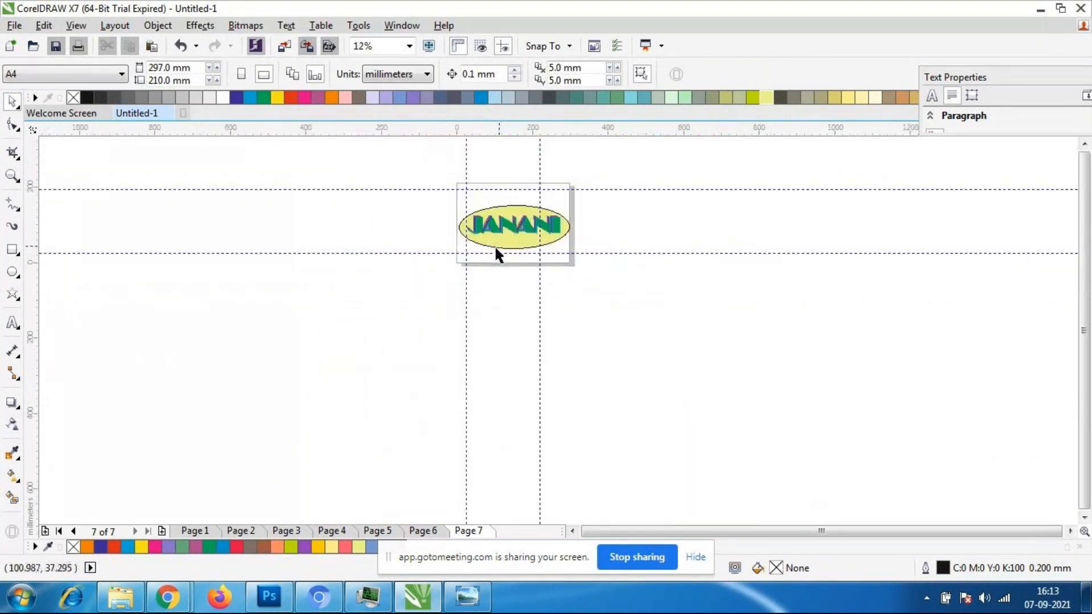
{"action": "scroll", "coordinate": [495, 250], "scroll_direction": "up", "scroll_amount": 2}
{"action": "scroll", "coordinate": [517, 227], "scroll_direction": "down", "scroll_amount": 1}
{"action": "scroll", "coordinate": [323, 297], "scroll_direction": "up", "scroll_amount": 2}
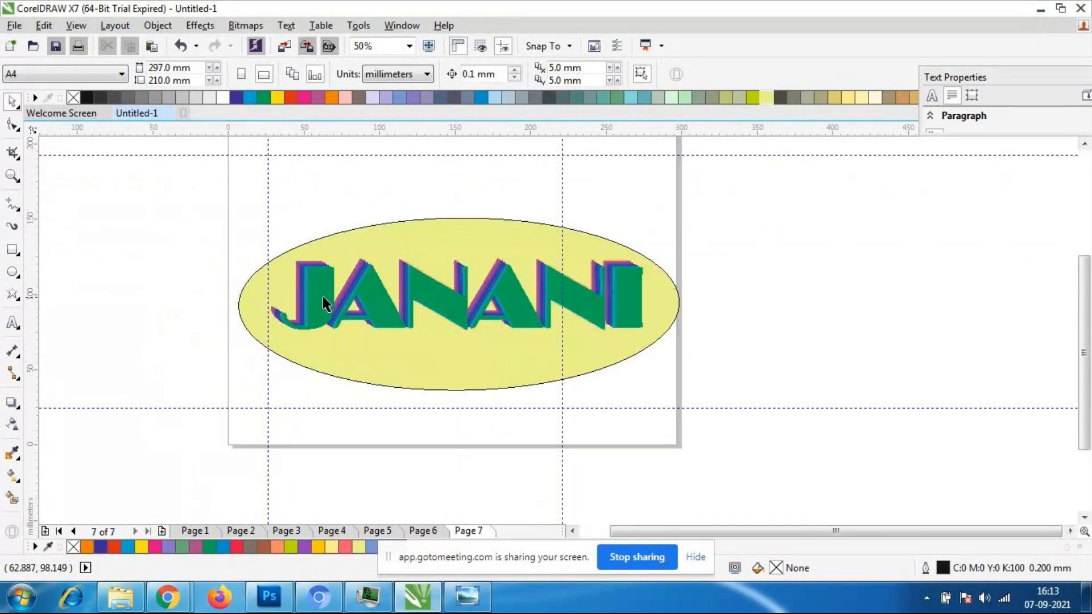
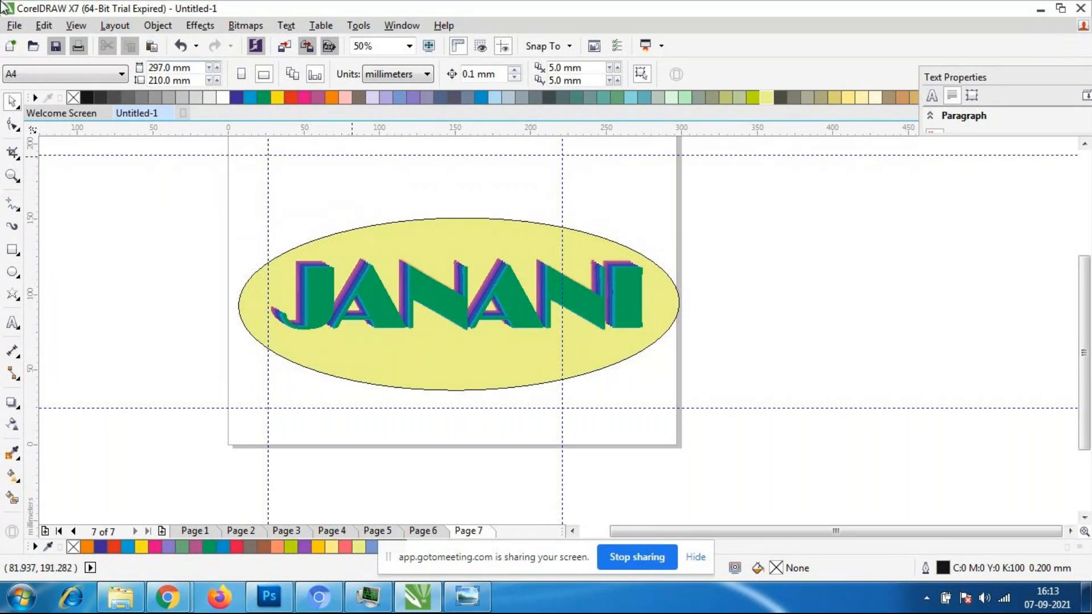
- Remove the outline from the light yellow-green ellipse by setting its outline width to None
{"action": "left_click", "coordinate": [569, 377]}
{"action": "scroll", "coordinate": [535, 364], "scroll_direction": "down", "scroll_amount": 1}
{"action": "scroll", "coordinate": [461, 342], "scroll_direction": "up", "scroll_amount": 1}
{"action": "left_click", "coordinate": [983, 382]}
{"action": "left_click", "coordinate": [517, 381]}
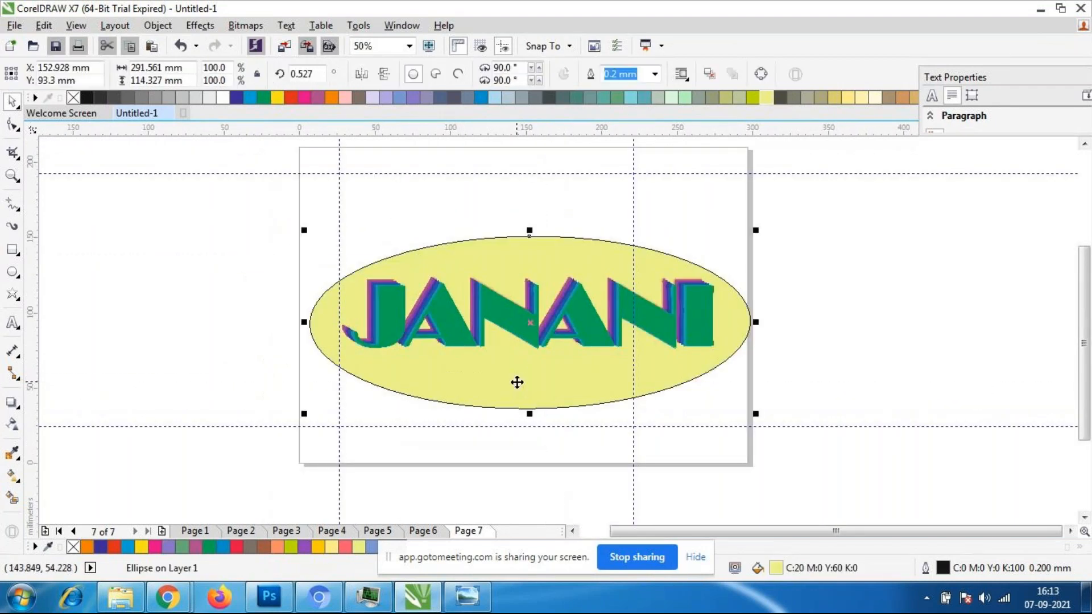
{"action": "double_click", "coordinate": [949, 570]}
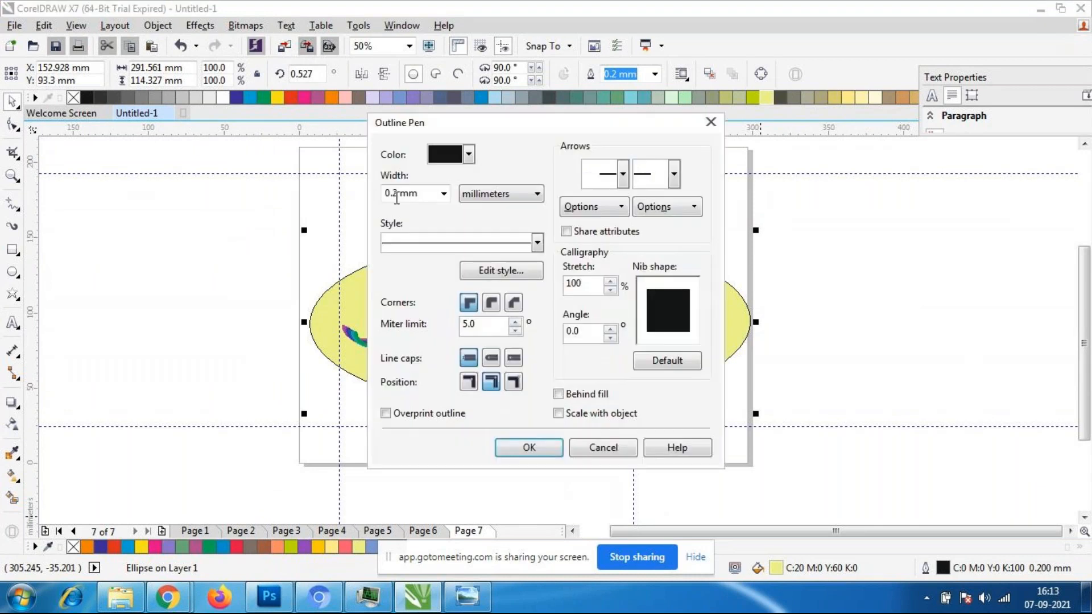
{"action": "left_click", "coordinate": [444, 193]}
{"action": "left_click", "coordinate": [421, 209]}
{"action": "left_click", "coordinate": [526, 447]}
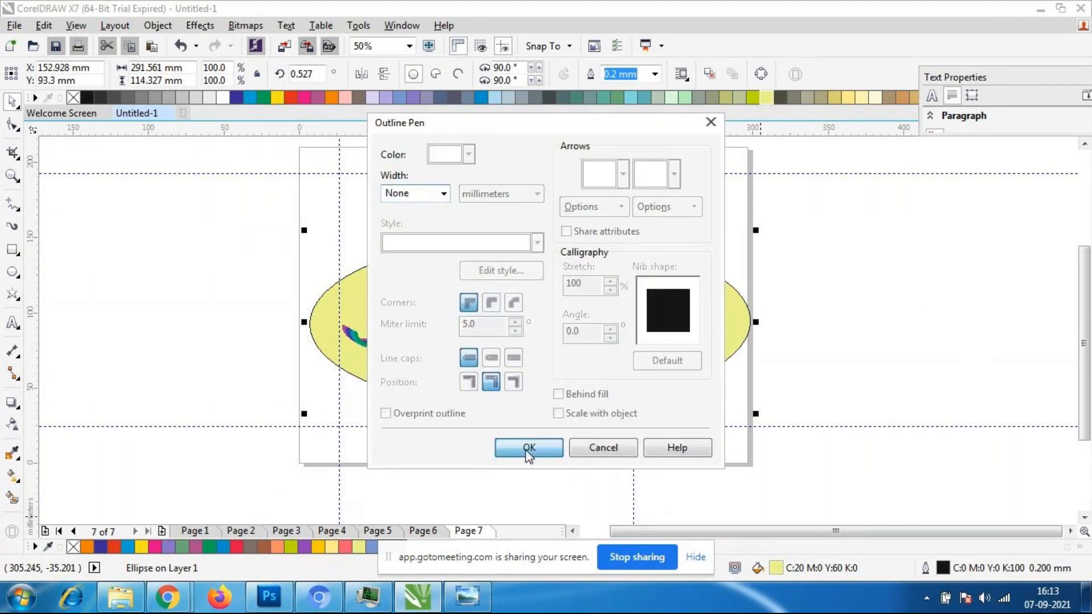
{"action": "left_click", "coordinate": [851, 458]}
- Add a soft grey drop shadow around the ellipse behind the blended name
{"action": "left_click", "coordinate": [549, 321]}
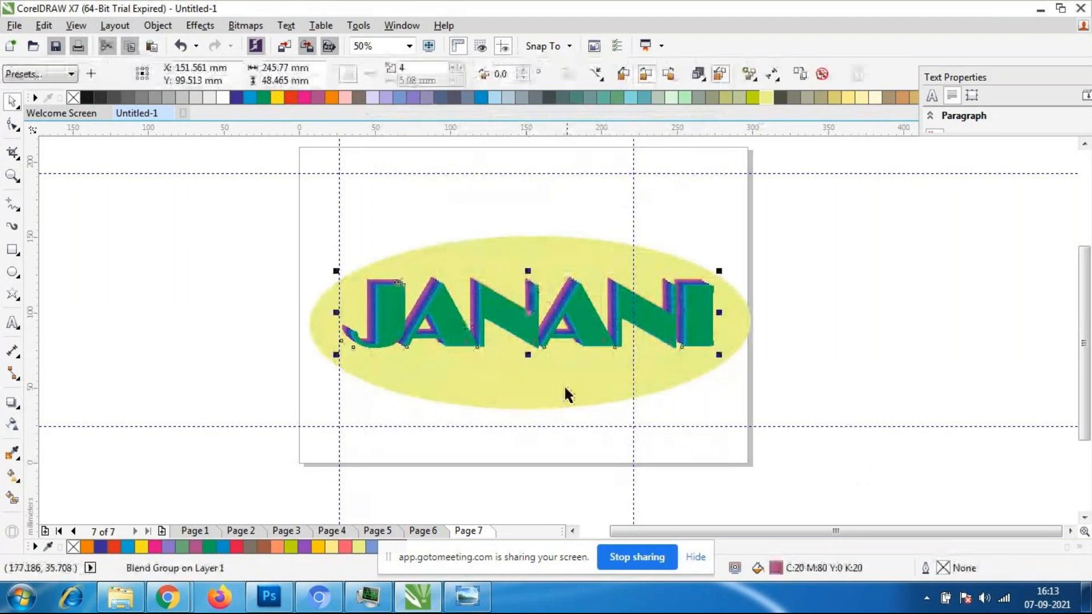
{"action": "left_click", "coordinate": [564, 385]}
{"action": "left_click", "coordinate": [537, 398]}
{"action": "left_click", "coordinate": [501, 458]}
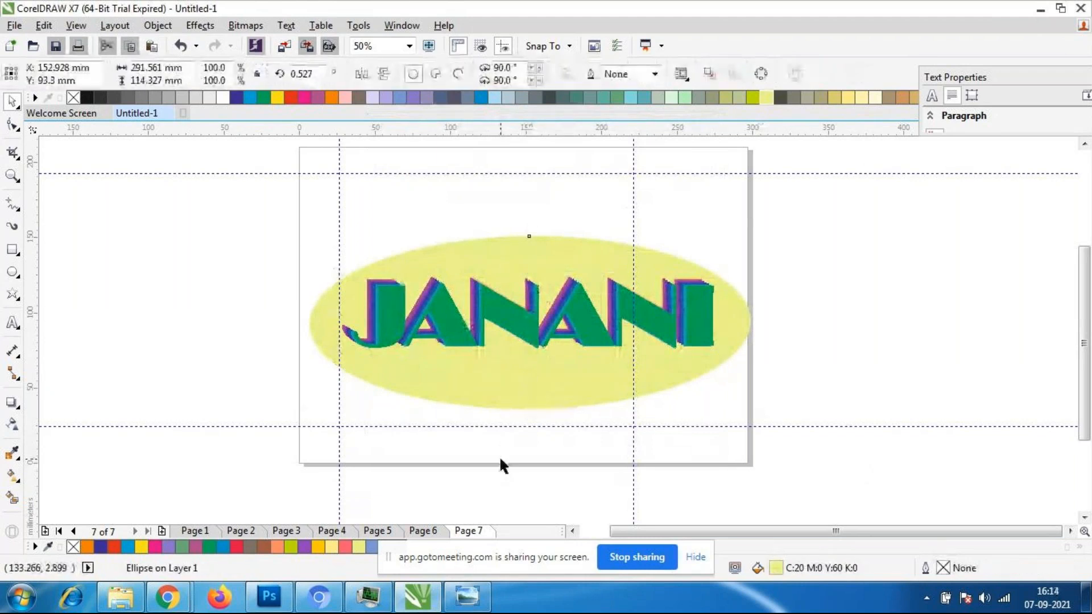
{"action": "left_click", "coordinate": [527, 394]}
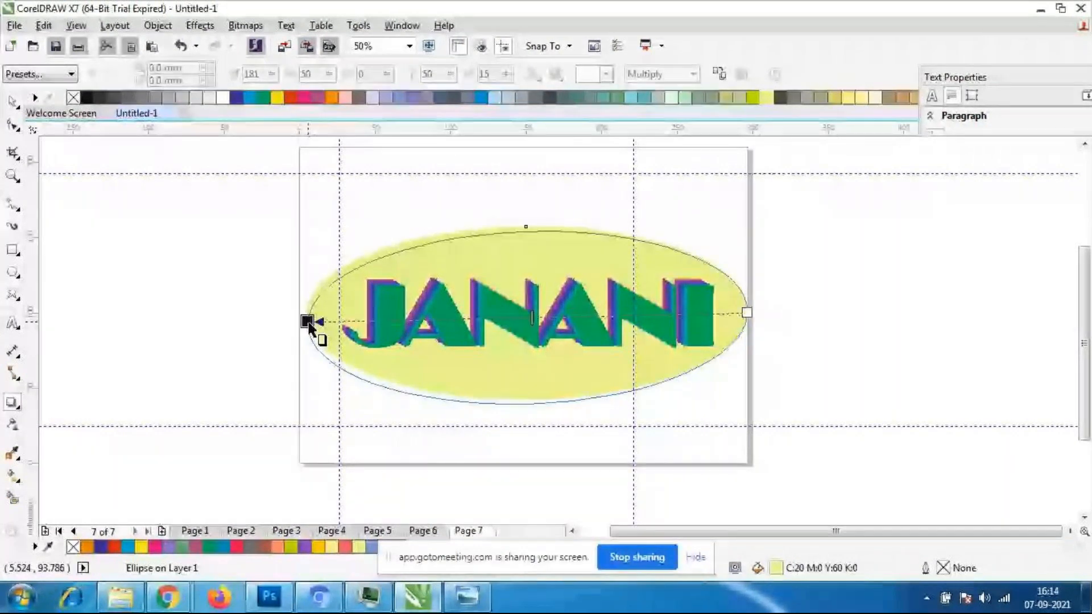
{"action": "scroll", "coordinate": [567, 240], "scroll_direction": "down", "scroll_amount": 1}
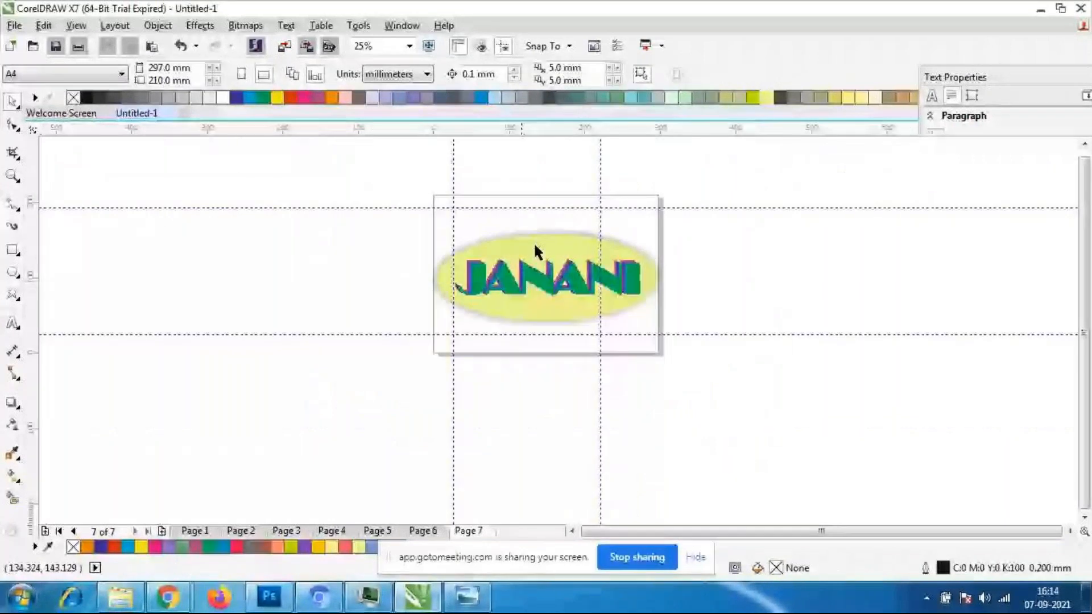
{"action": "scroll", "coordinate": [534, 241], "scroll_direction": "up", "scroll_amount": 1}
- Move the two vertical guidelines outside the page, to about X 340 mm and X -38 mm
{"action": "left_click", "coordinate": [686, 196]}
{"action": "left_click_drag", "start_coordinate": [687, 196], "coordinate": [865, 199]}
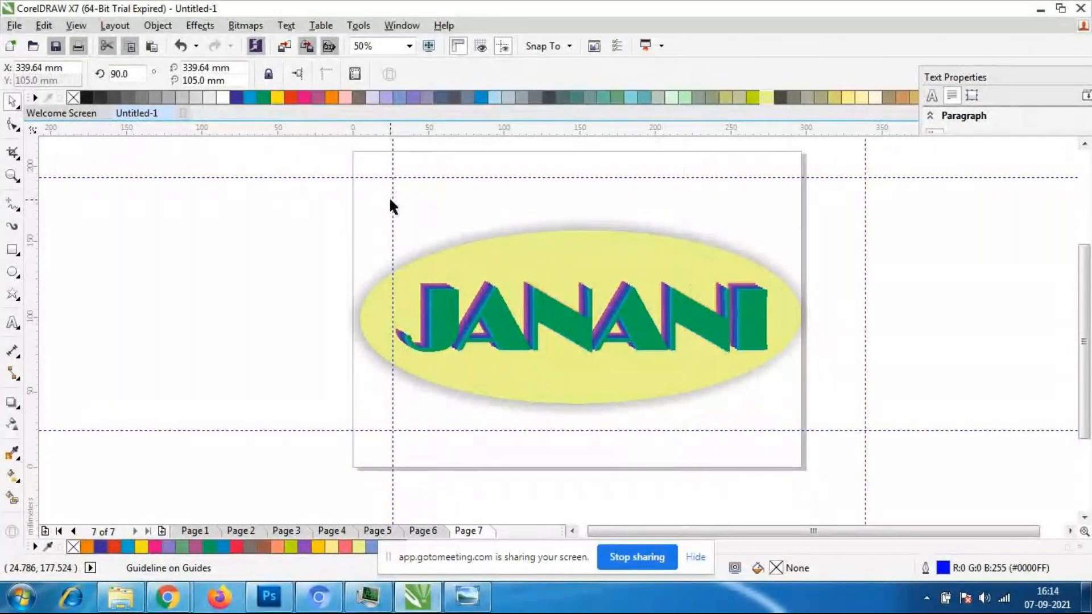
{"action": "left_click_drag", "start_coordinate": [391, 202], "coordinate": [295, 196]}
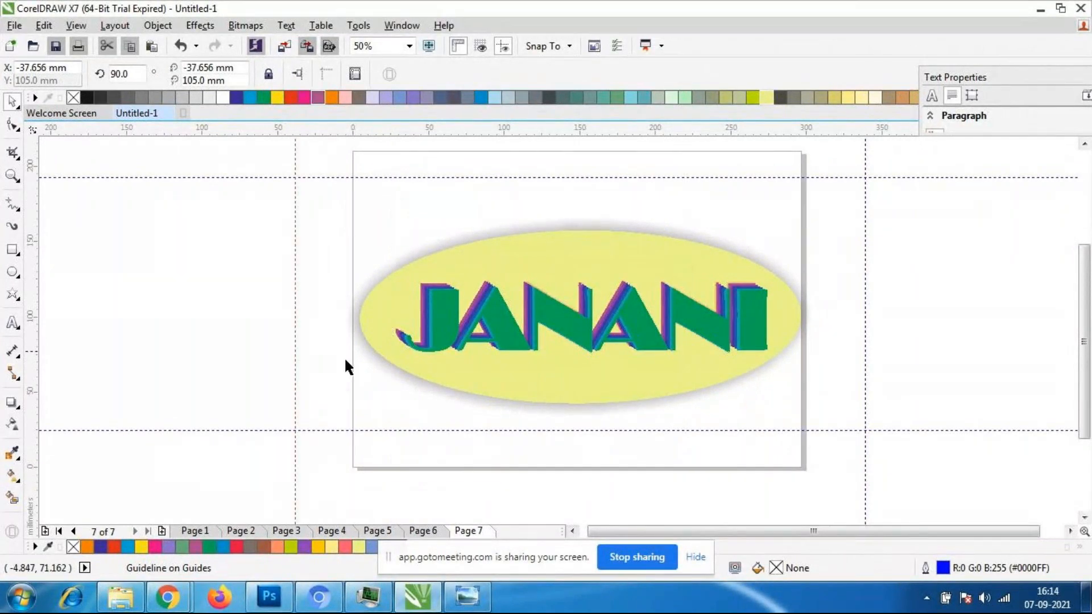
- Add a new Page 8 after Page 7 in landscape orientation
{"action": "left_click", "coordinate": [162, 531]}
{"action": "left_click", "coordinate": [263, 75]}
{"action": "scroll", "coordinate": [512, 304], "scroll_direction": "down", "scroll_amount": 1}
{"action": "scroll", "coordinate": [515, 305], "scroll_direction": "up", "scroll_amount": 1}
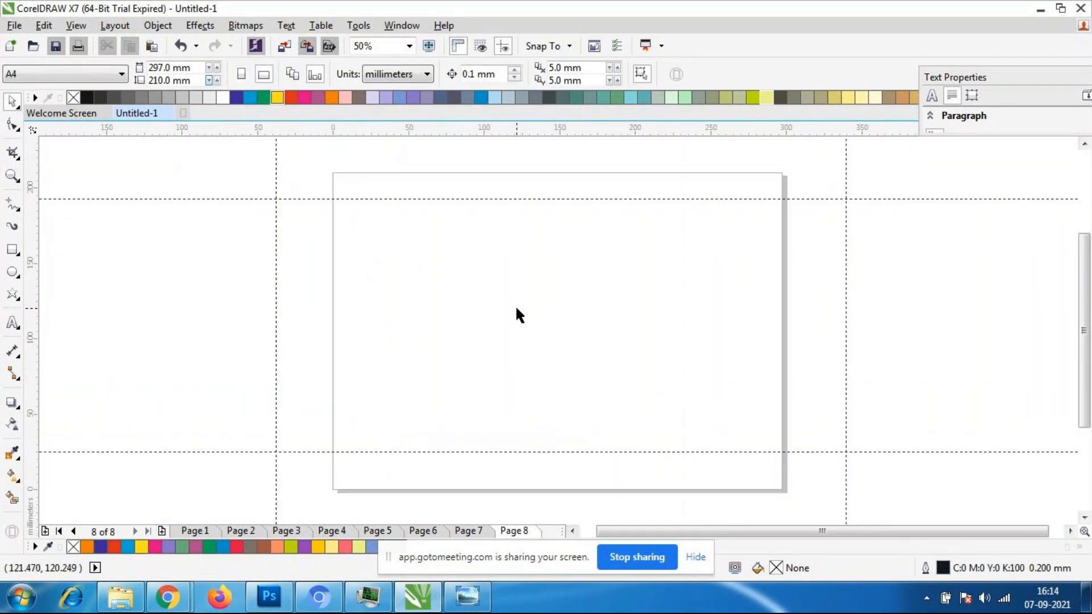
- Draw a 9-point complex star about 212 × 168 mm in the middle of Page 8
{"action": "left_click", "coordinate": [16, 406]}
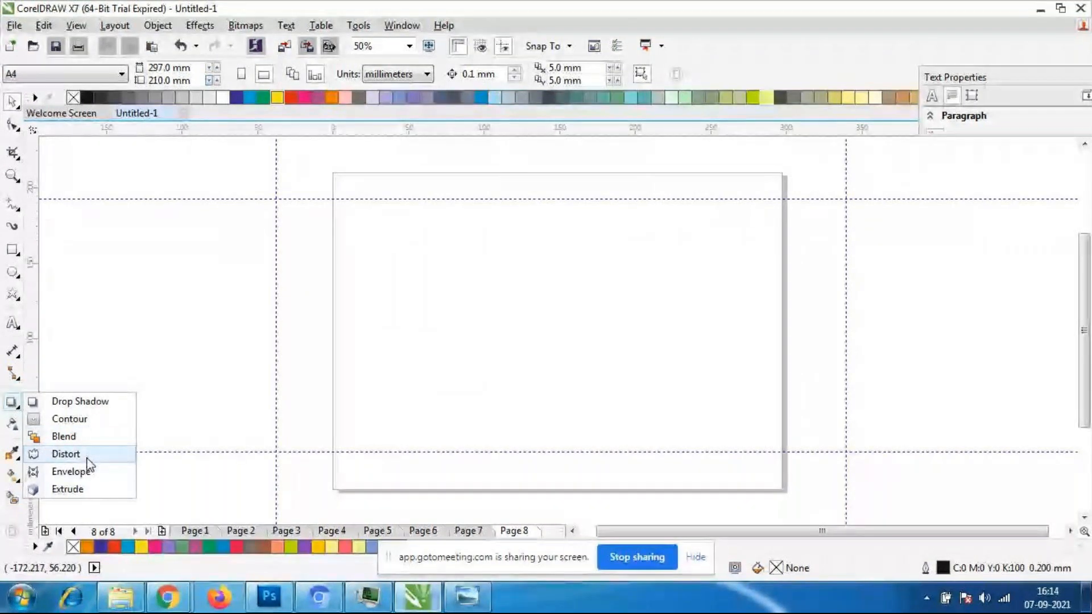
{"action": "left_click", "coordinate": [11, 104]}
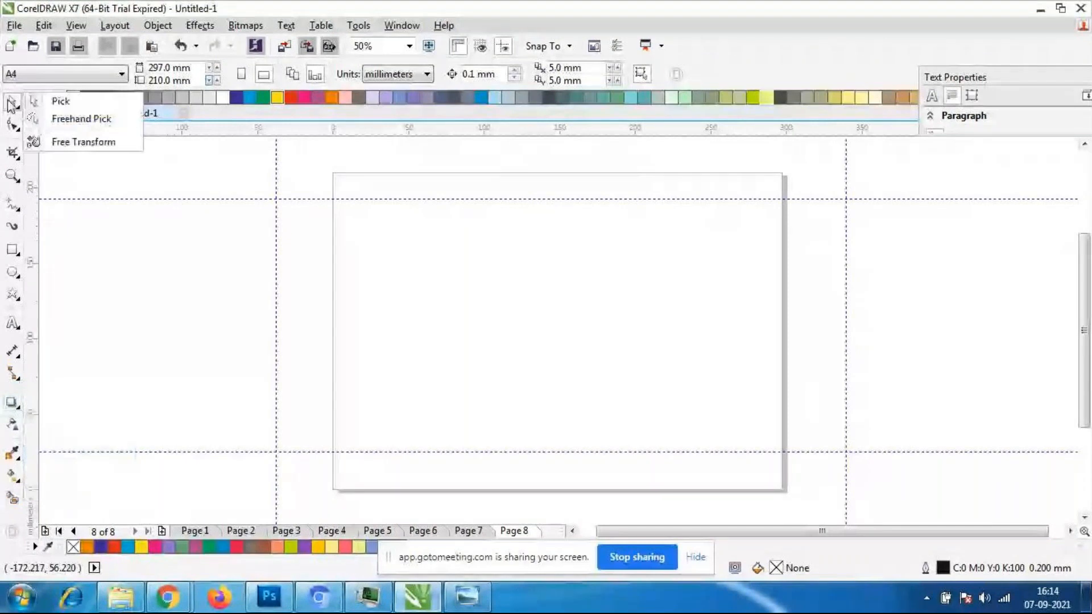
{"action": "left_click", "coordinate": [17, 298]}
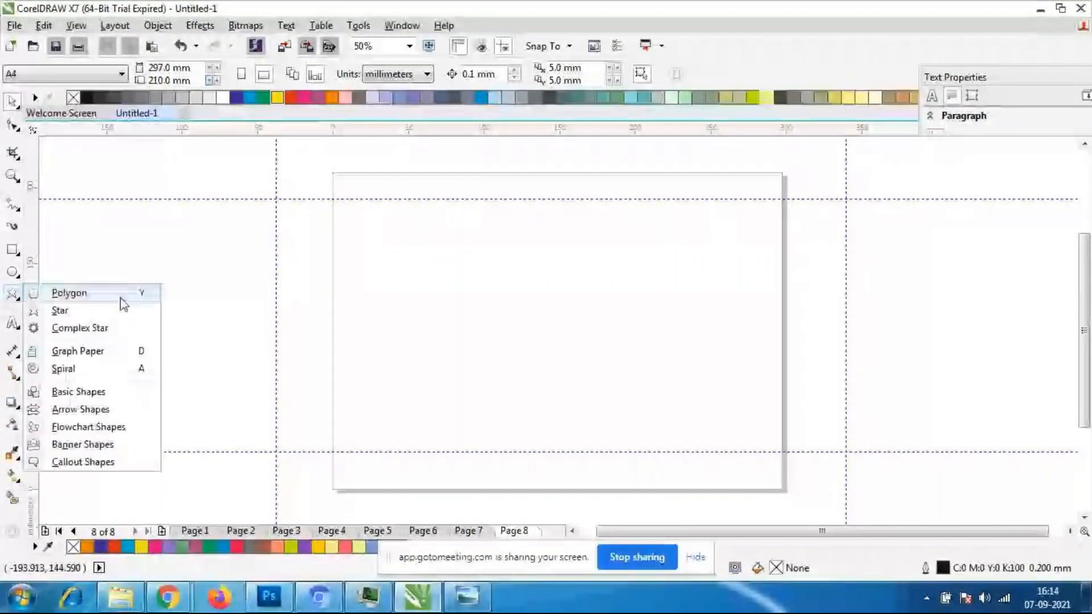
{"action": "left_click", "coordinate": [93, 334]}
{"action": "left_click_drag", "start_coordinate": [380, 211], "coordinate": [704, 473]}
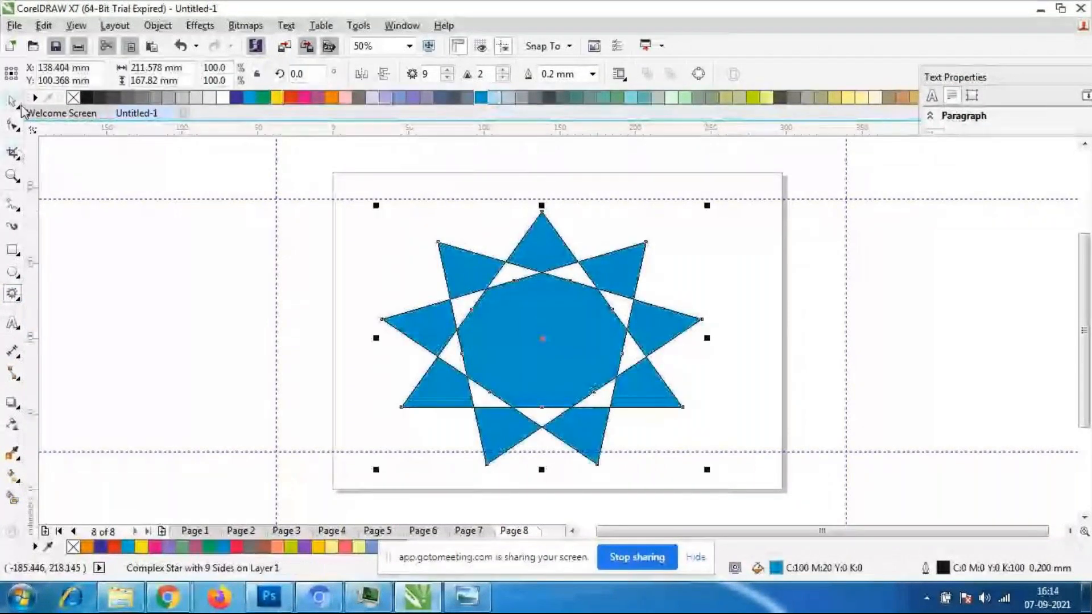
{"action": "left_click", "coordinate": [13, 102]}
{"action": "left_click", "coordinate": [166, 390]}
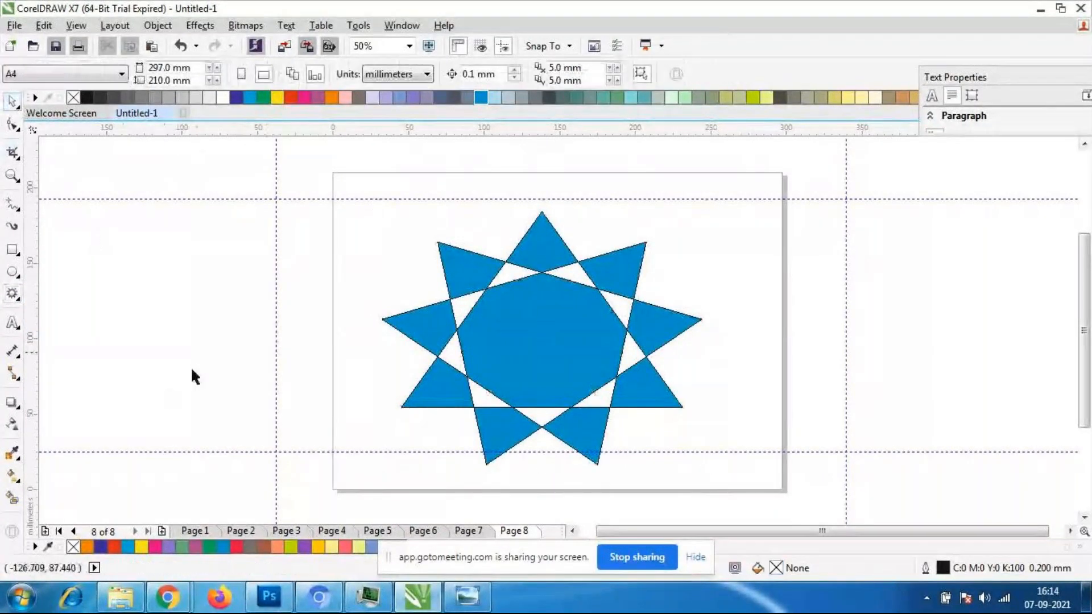
- Apply a Push and Pull distortion with amplitude 54 from near the complex star's centre, undoing the extra adjustment
{"action": "left_click", "coordinate": [13, 404]}
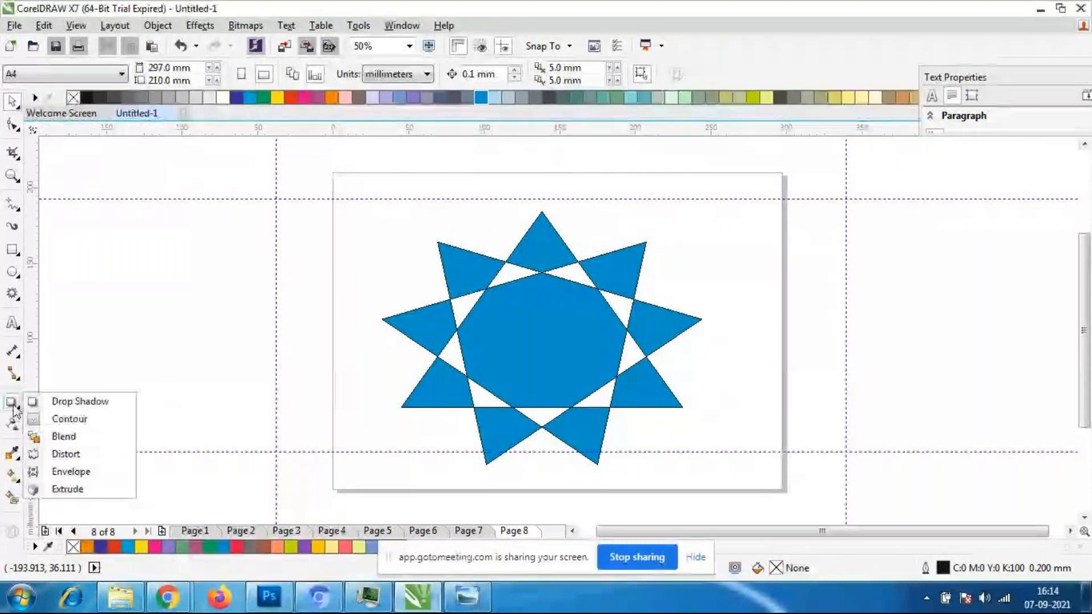
{"action": "left_click", "coordinate": [76, 455]}
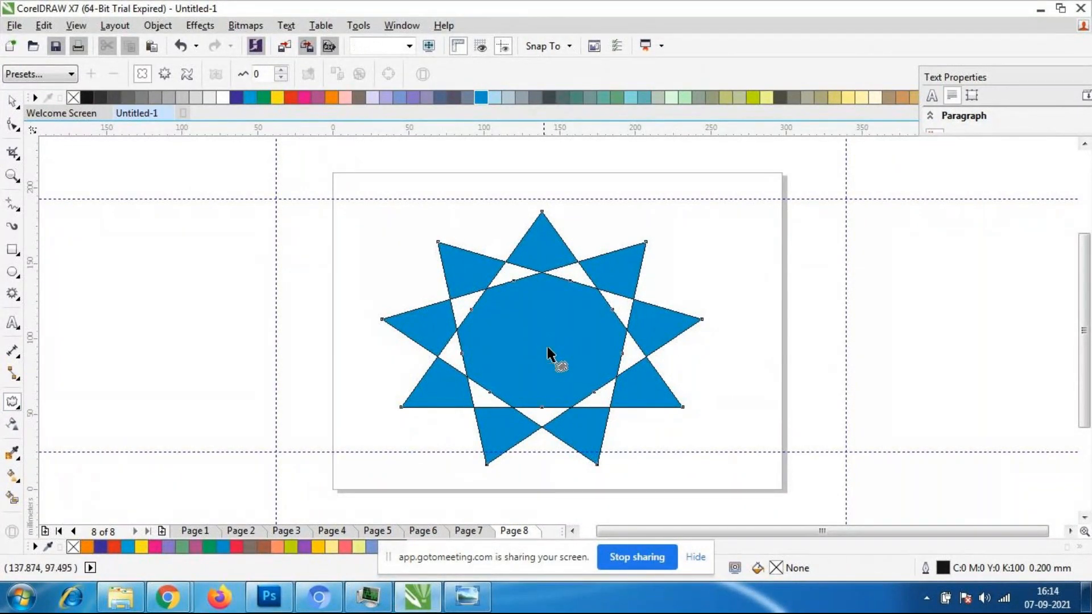
{"action": "left_click", "coordinate": [557, 362]}
{"action": "left_click_drag", "start_coordinate": [559, 348], "coordinate": [539, 341]}
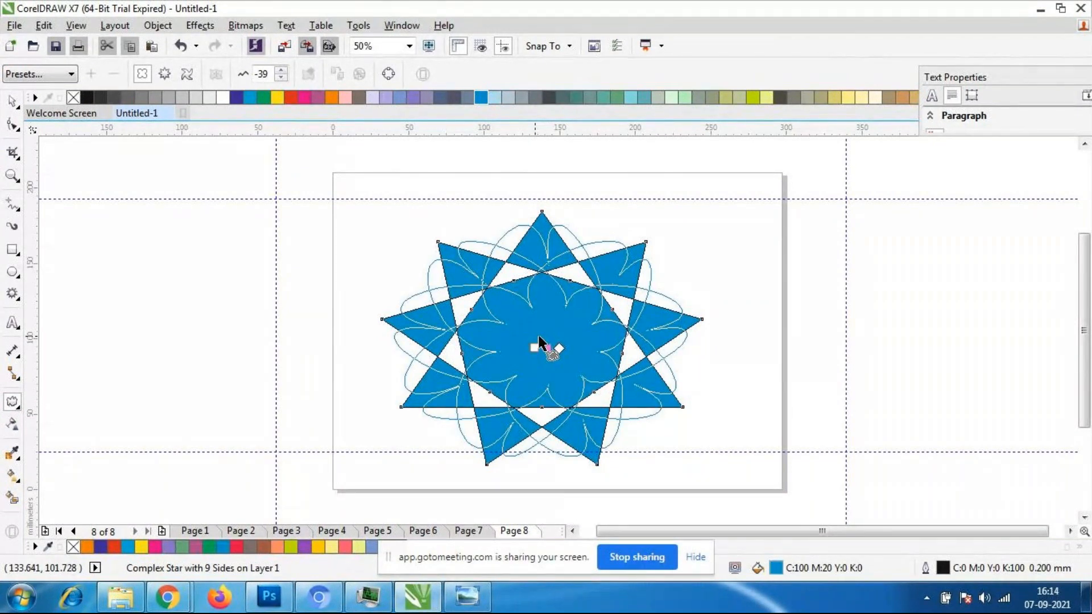
{"action": "left_click_drag", "start_coordinate": [539, 342], "coordinate": [529, 330]}
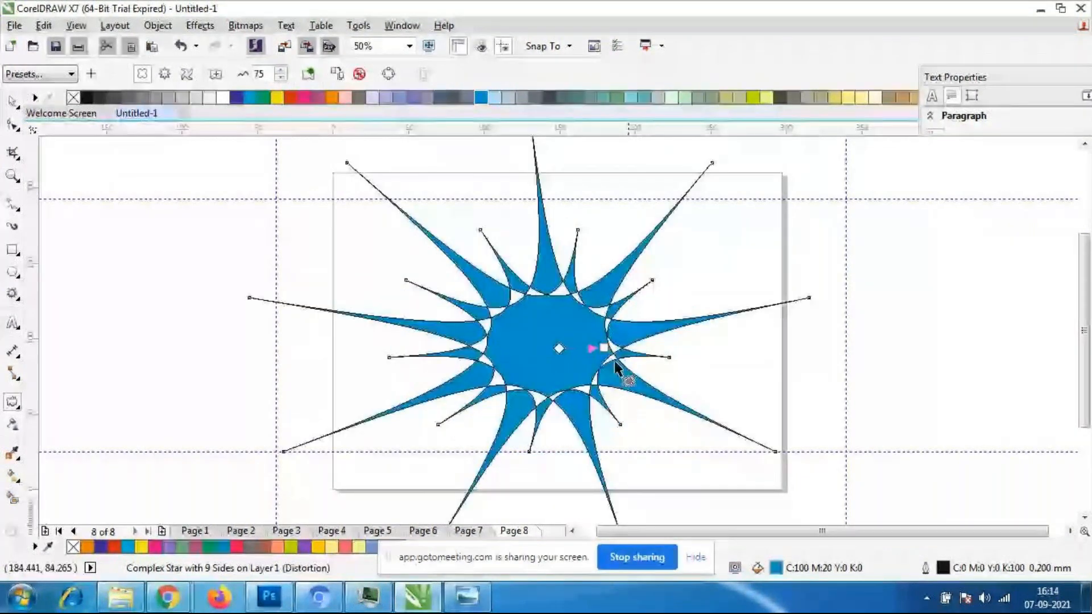
{"action": "left_click_drag", "start_coordinate": [617, 368], "coordinate": [604, 390]}
{"action": "key", "text": "ctrl+z"}
- Examine the distortion handles and the spiked star shape at close and overall zoom levels
{"action": "scroll", "coordinate": [600, 350], "scroll_direction": "up", "scroll_amount": 2}
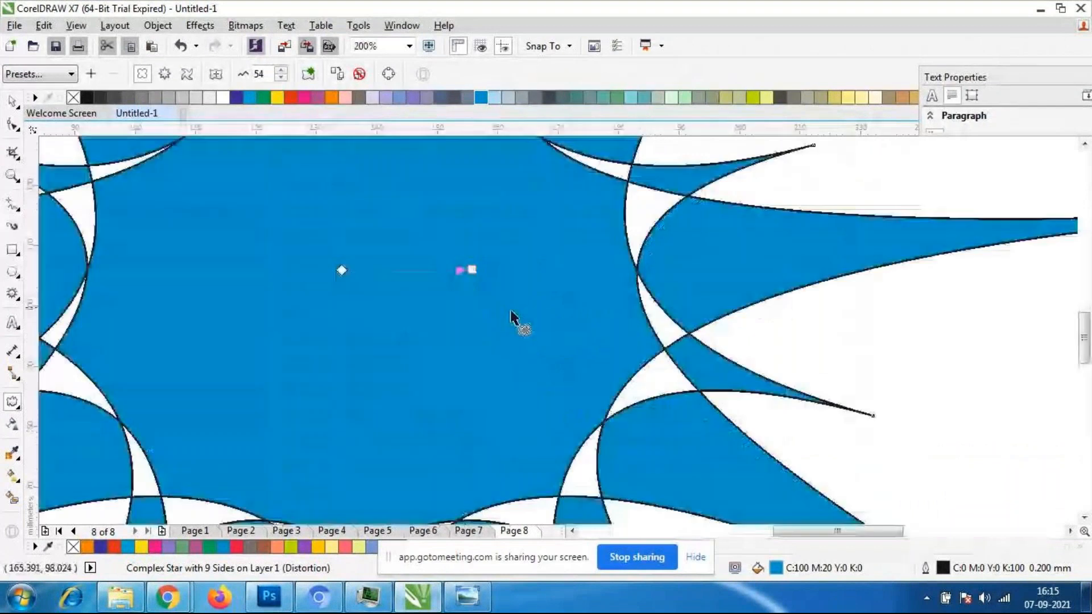
{"action": "scroll", "coordinate": [653, 346], "scroll_direction": "up", "scroll_amount": 2}
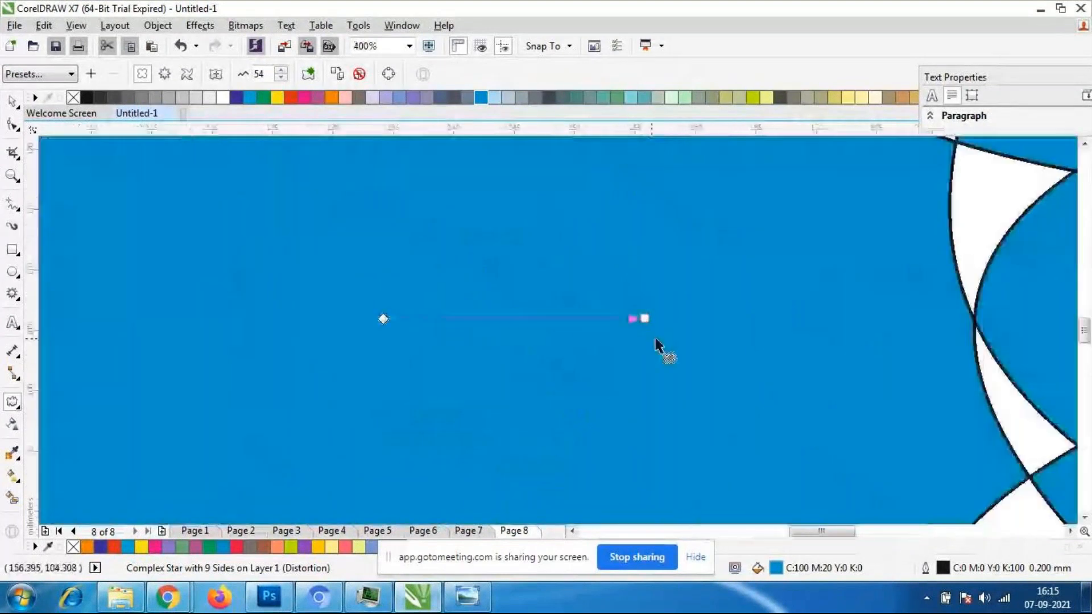
{"action": "scroll", "coordinate": [648, 342], "scroll_direction": "down", "scroll_amount": 3}
{"action": "scroll", "coordinate": [646, 339], "scroll_direction": "down", "scroll_amount": 4}
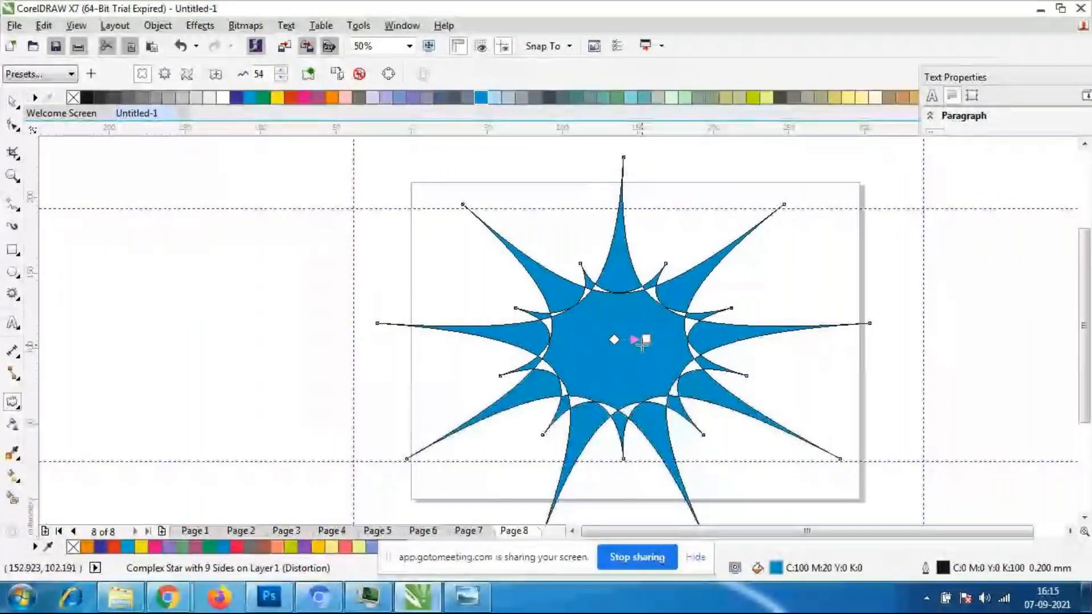
{"action": "left_click", "coordinate": [11, 102]}
{"action": "left_click", "coordinate": [389, 300]}
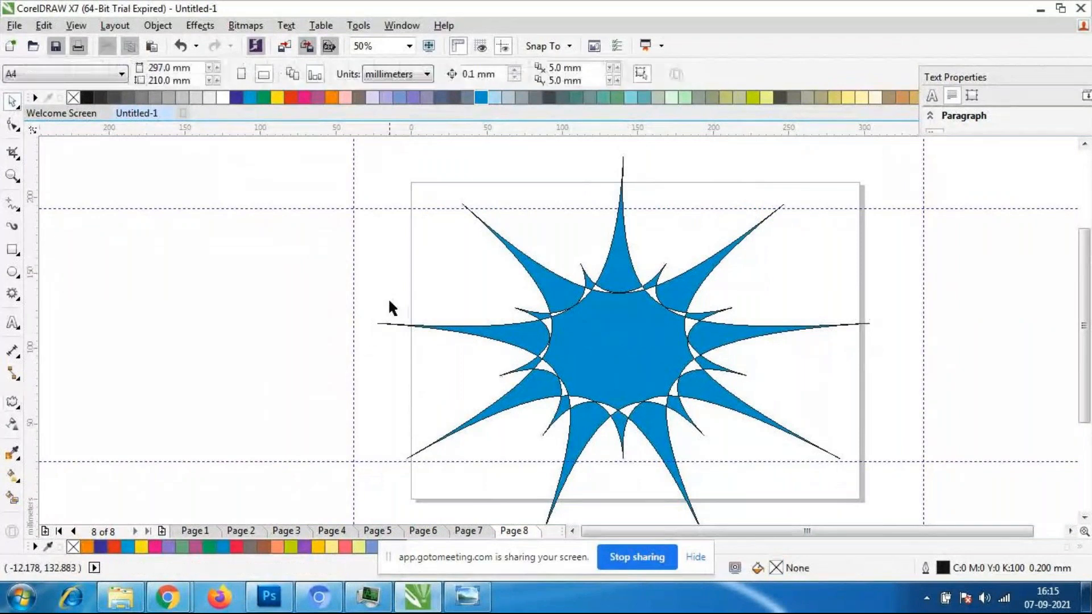
{"action": "scroll", "coordinate": [590, 324], "scroll_direction": "up", "scroll_amount": 1}
{"action": "scroll", "coordinate": [558, 294], "scroll_direction": "down", "scroll_amount": 1}
- Reverse the star's Push and Pull distortion to an amplitude of -84 to form a petalled flower
{"action": "left_click", "coordinate": [558, 294]}
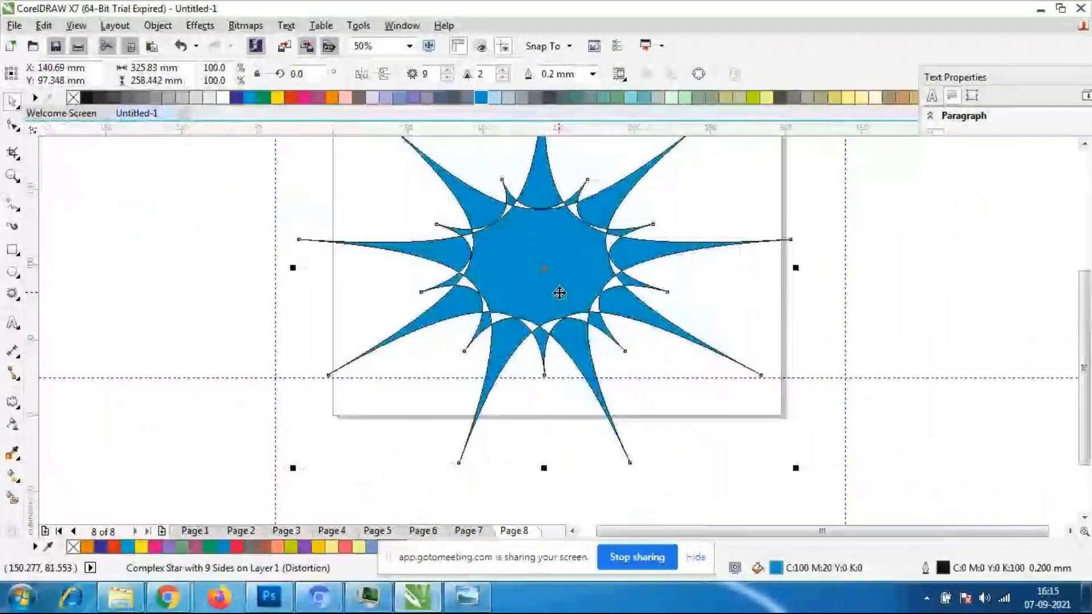
{"action": "left_click", "coordinate": [14, 403]}
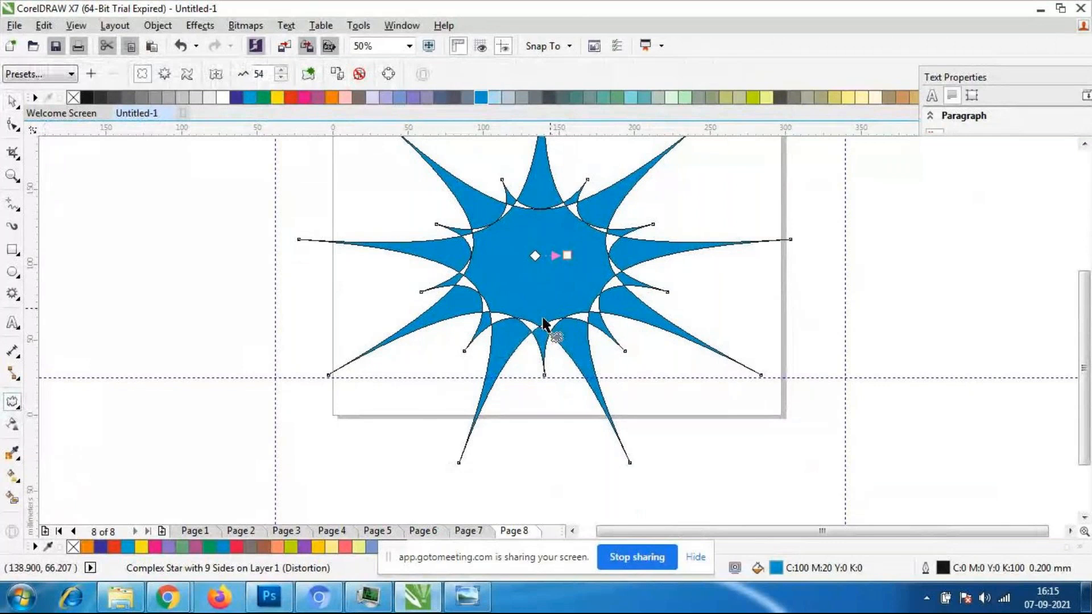
{"action": "left_click_drag", "start_coordinate": [567, 255], "coordinate": [483, 270]}
{"action": "scroll", "coordinate": [509, 256], "scroll_direction": "down", "scroll_amount": 1}
{"action": "scroll", "coordinate": [507, 211], "scroll_direction": "up", "scroll_amount": 1}
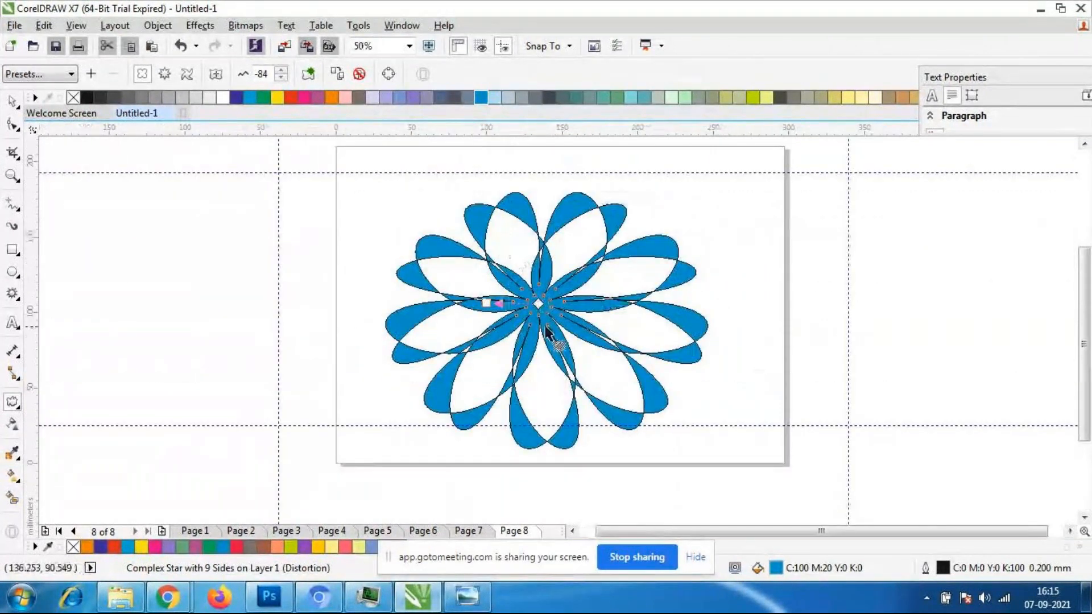
- Shift the distortion's centre slightly within the flower and undo the extra change to its amplitude handle
{"action": "left_click_drag", "start_coordinate": [538, 303], "coordinate": [539, 321]}
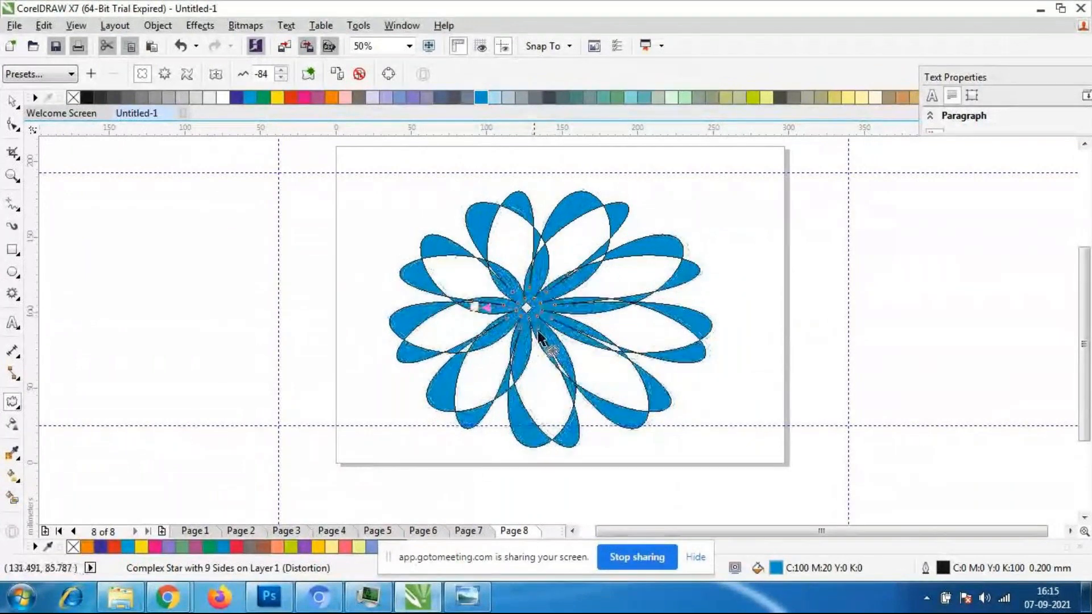
{"action": "mouse_move", "coordinate": [477, 308]}
{"action": "left_mouse_down"}
{"action": "mouse_move", "coordinate": [552, 315]}
{"action": "mouse_move", "coordinate": [481, 320]}
{"action": "mouse_move", "coordinate": [524, 309]}
{"action": "mouse_move", "coordinate": [555, 339]}
{"action": "mouse_move", "coordinate": [477, 293]}
{"action": "left_mouse_up"}
{"action": "key", "text": "ctrl+z"}
{"action": "left_click", "coordinate": [12, 101]}
- Remove the outline from the distorted flower by setting its outline width to None
{"action": "left_click", "coordinate": [472, 312]}
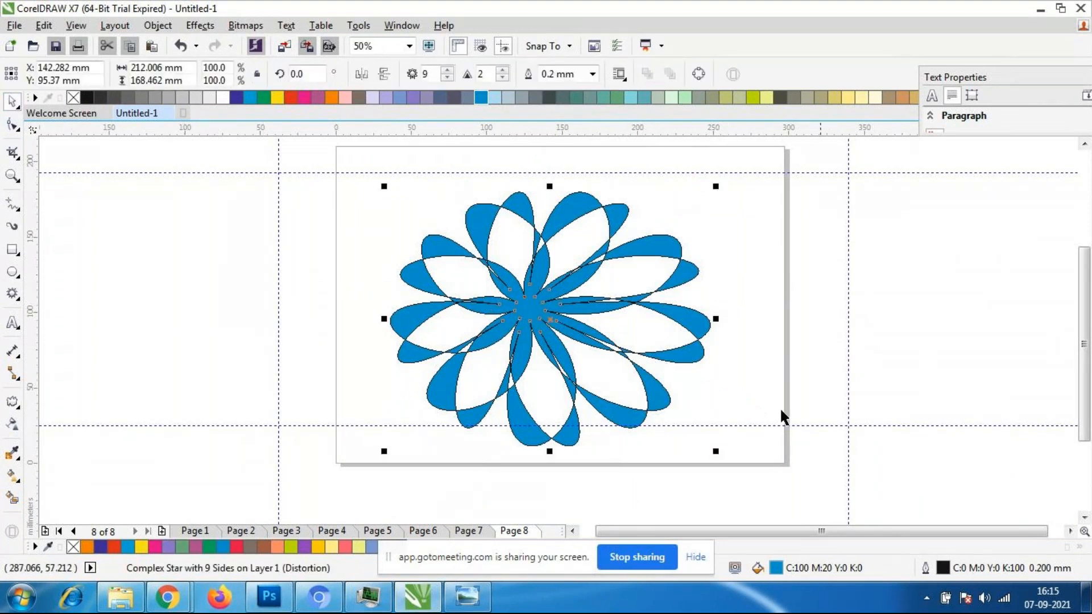
{"action": "double_click", "coordinate": [925, 567]}
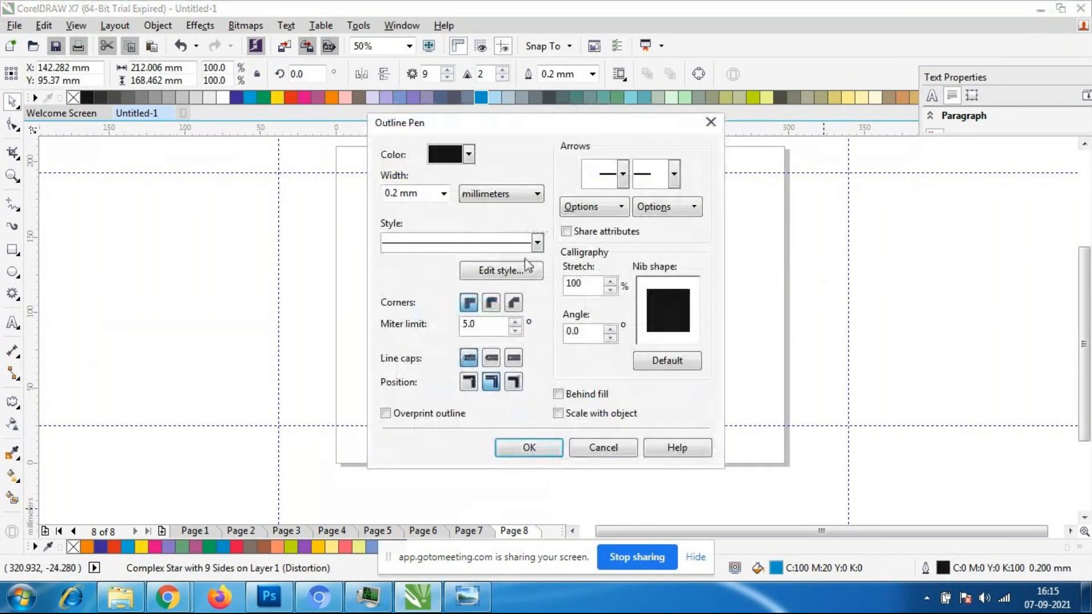
{"action": "left_click", "coordinate": [443, 193]}
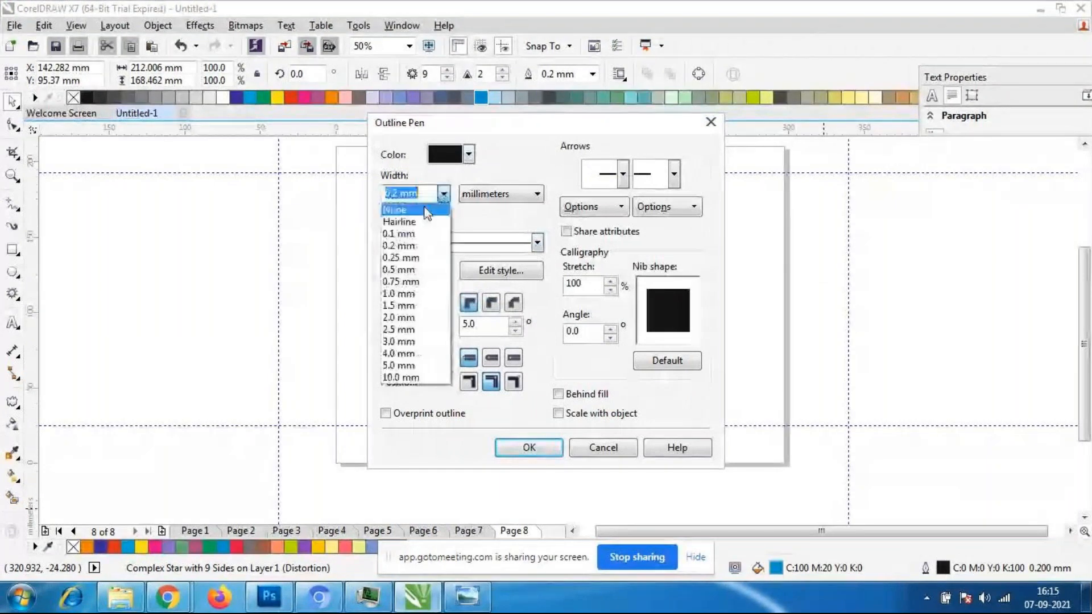
{"action": "left_click", "coordinate": [426, 210]}
{"action": "left_click", "coordinate": [526, 447]}
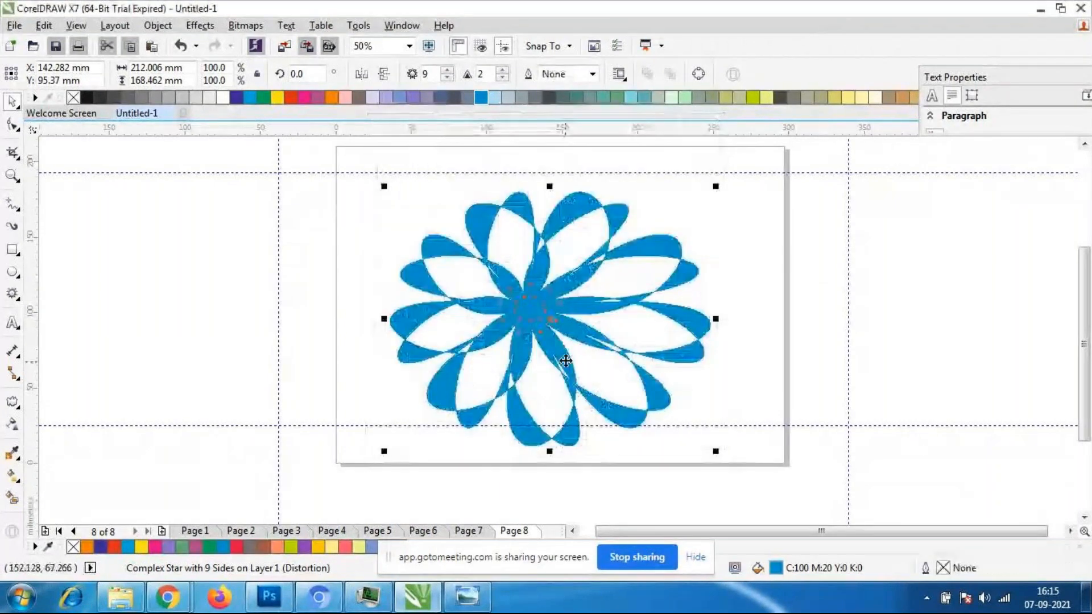
- Scale the flower down to about 109 × 87 mm and place it in the page's upper-left area
{"action": "left_click_drag", "start_coordinate": [716, 451], "coordinate": [558, 366]}
{"action": "left_click_drag", "start_coordinate": [476, 250], "coordinate": [437, 254]}
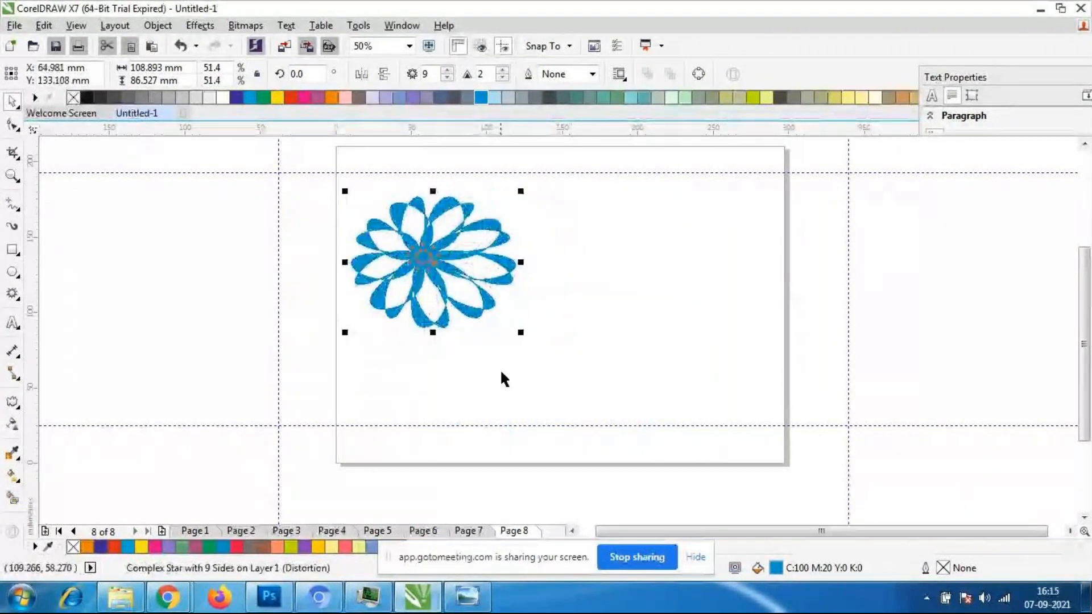
{"action": "left_click", "coordinate": [545, 361]}
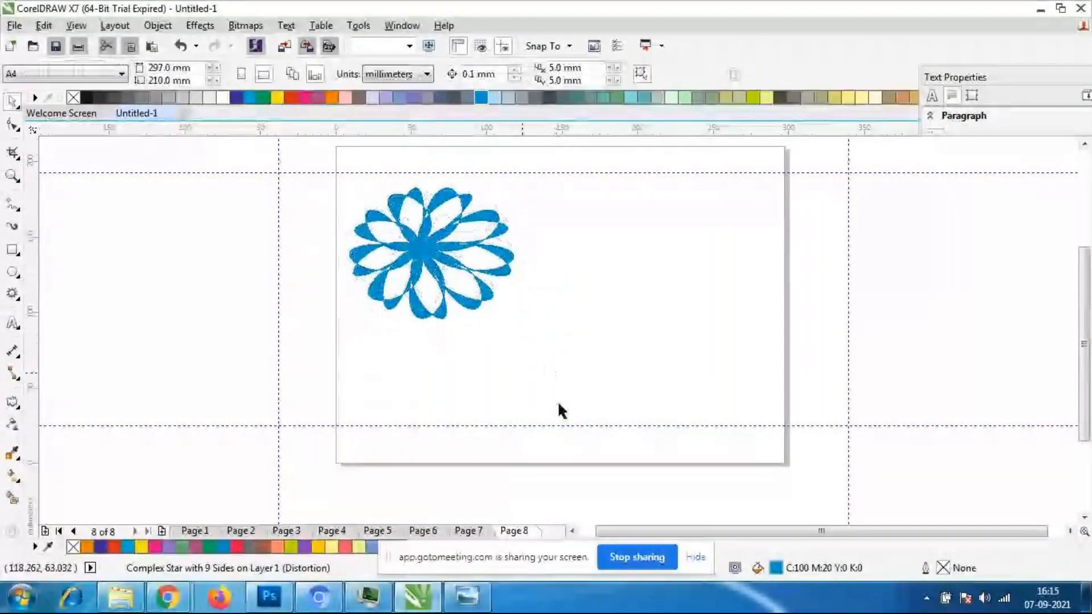
{"action": "left_click", "coordinate": [459, 302]}
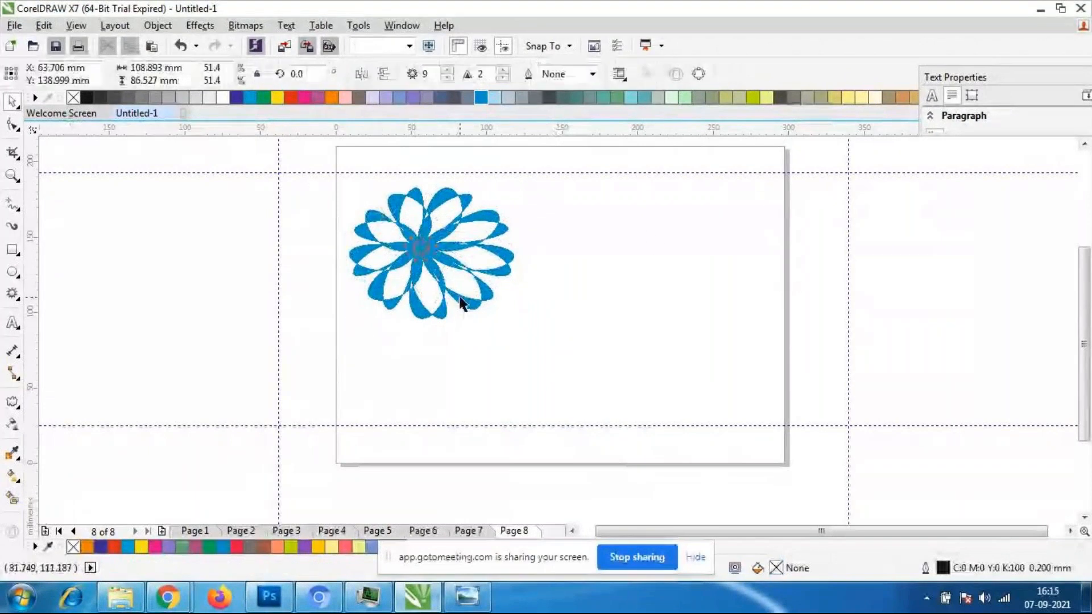
{"action": "left_click_drag", "start_coordinate": [330, 166], "coordinate": [607, 369]}
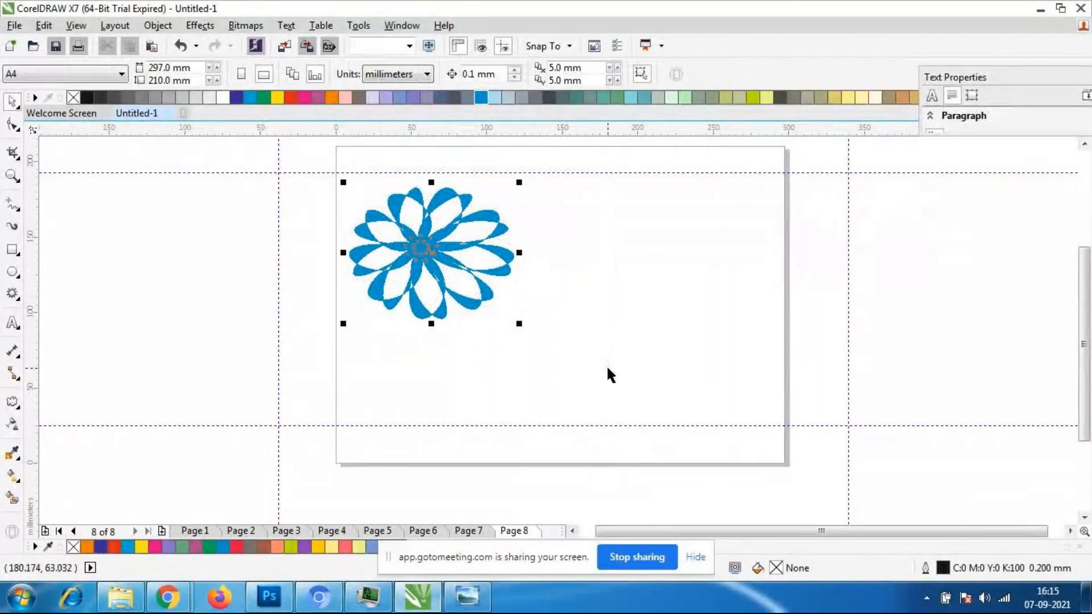
- Try a sharpness of 3 on the flower's complex star and return it to 2
{"action": "left_click", "coordinate": [502, 74]}
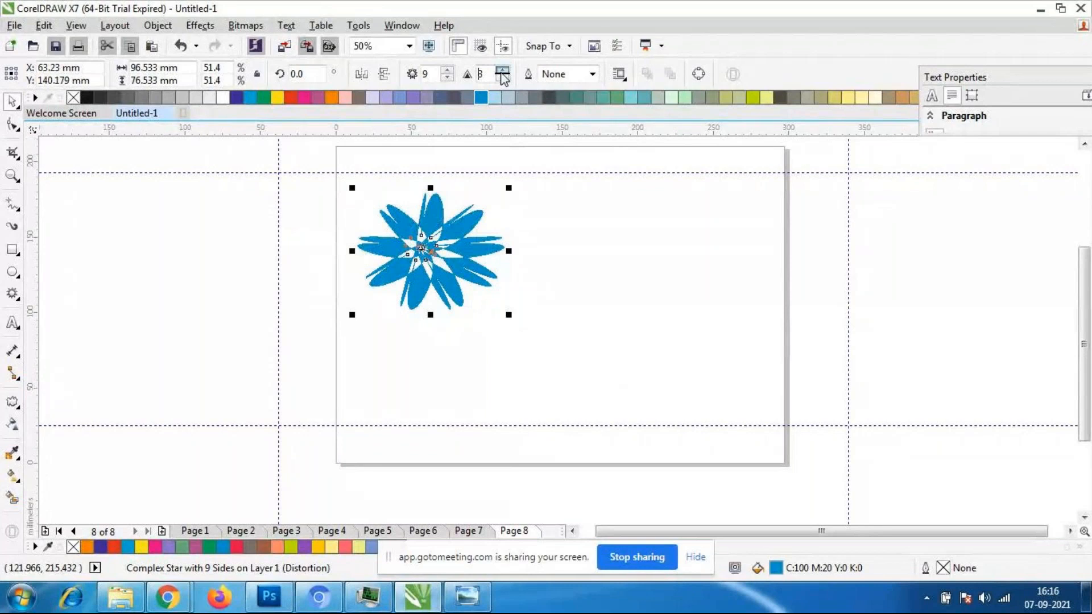
{"action": "left_click", "coordinate": [502, 78]}
{"action": "left_click", "coordinate": [502, 78]}
{"action": "left_click", "coordinate": [502, 70]}
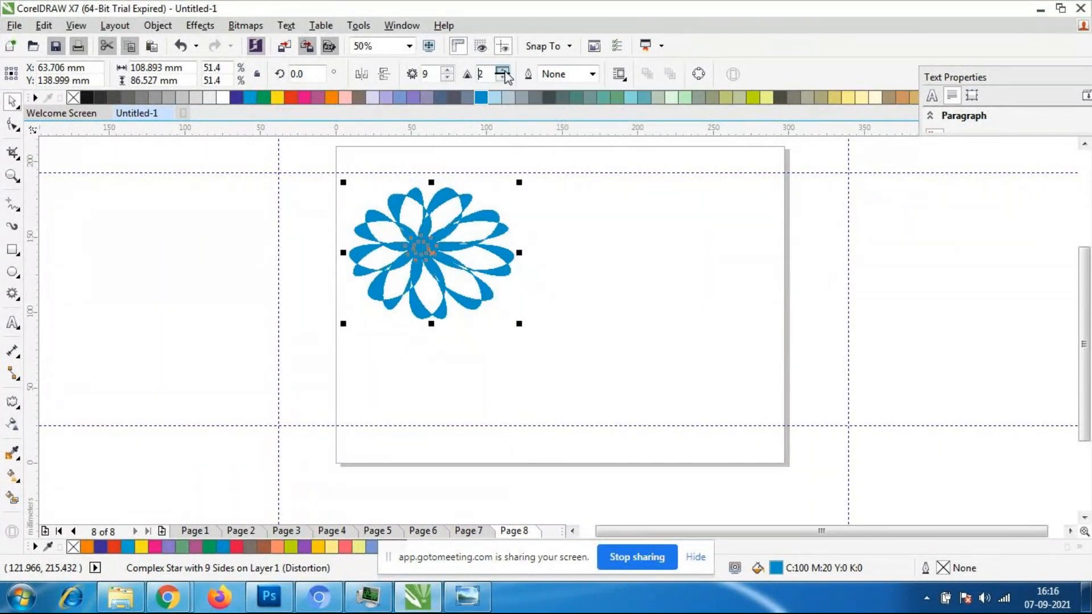
- Increase the complex star flower to 40 points and move it to the middle of the page
{"action": "left_click", "coordinate": [448, 70]}
{"action": "left_click_drag", "start_coordinate": [448, 71], "coordinate": [448, 72]}
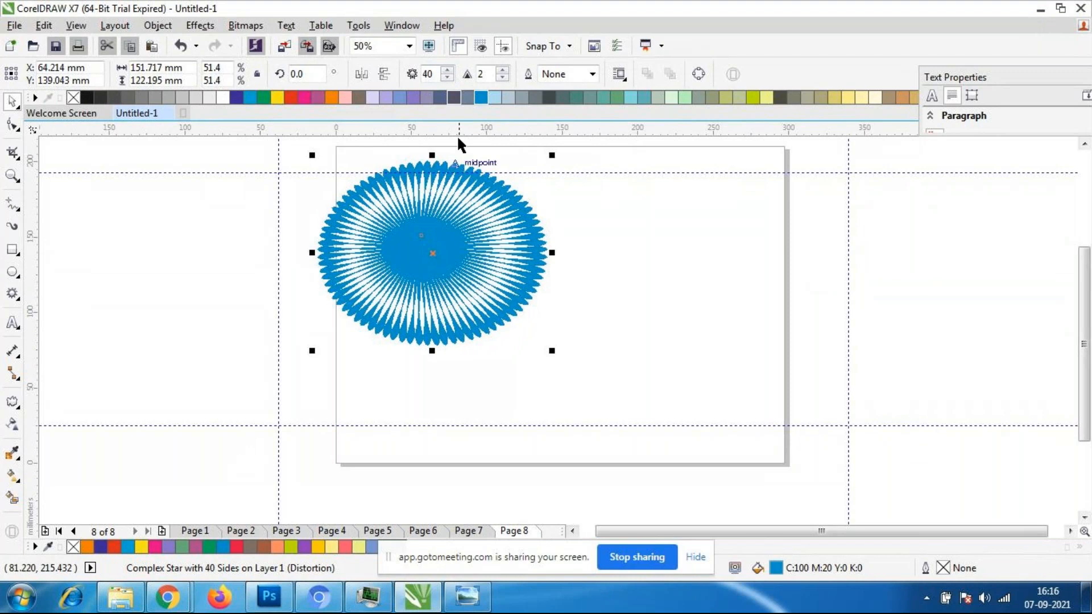
{"action": "left_click_drag", "start_coordinate": [432, 252], "coordinate": [547, 301]}
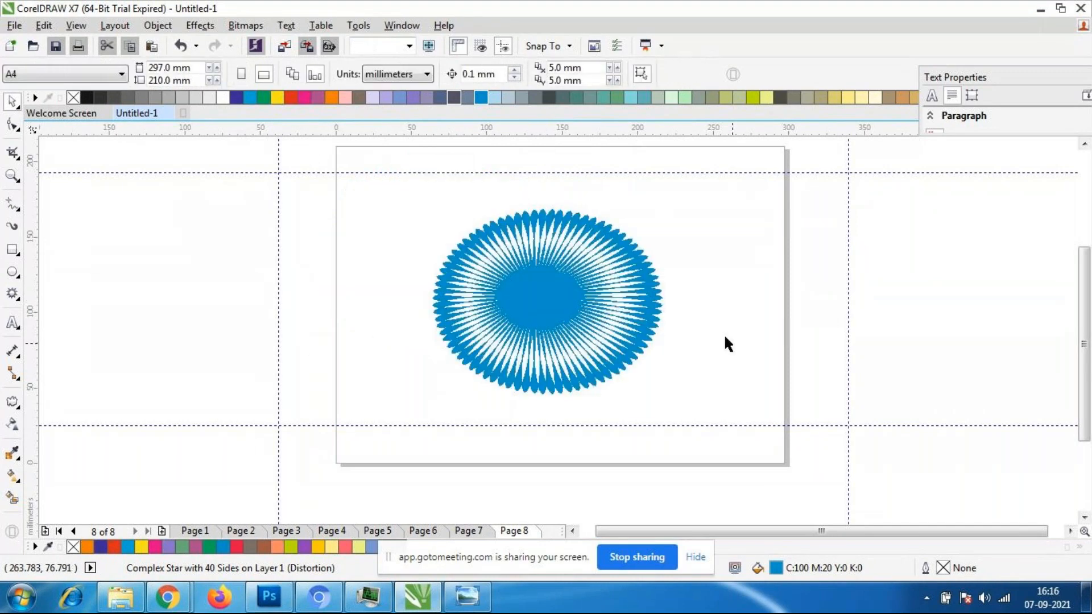
- Reduce the blue flower's number of points to 21
{"action": "scroll", "coordinate": [567, 286], "scroll_direction": "up", "scroll_amount": 2}
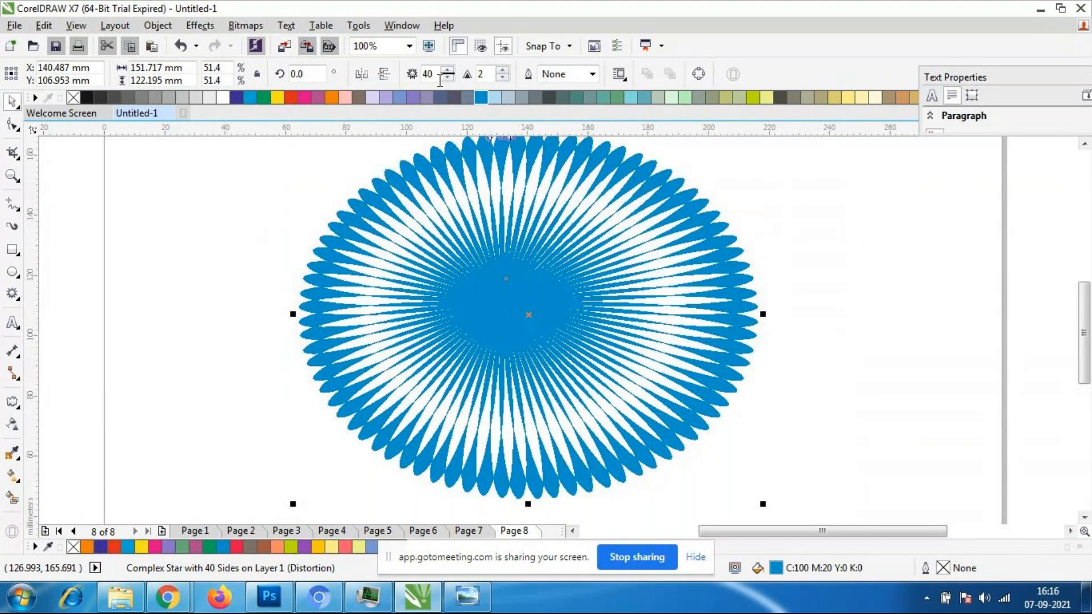
{"action": "left_click_drag", "start_coordinate": [451, 78], "coordinate": [451, 74]}
{"action": "left_click", "coordinate": [820, 432]}
{"action": "scroll", "coordinate": [625, 275], "scroll_direction": "down", "scroll_amount": 2}
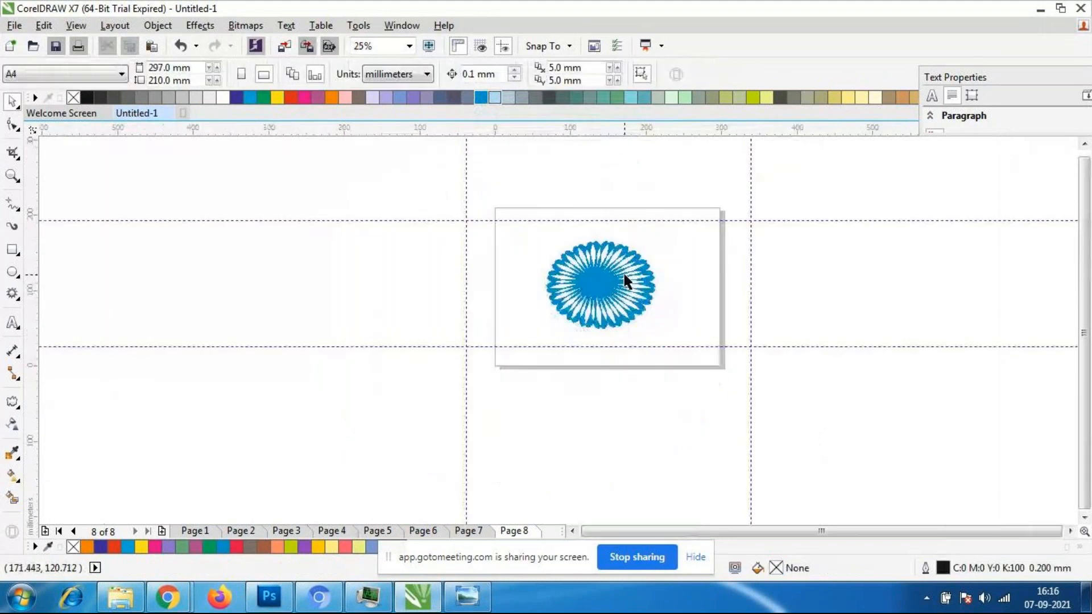
- Duplicate the blue flower, fill the copy with pale yellow-green C:20 M:0 Y:60 K:0 and place it slightly offset over the original
{"action": "scroll", "coordinate": [625, 279], "scroll_direction": "up", "scroll_amount": 2}
{"action": "left_click", "coordinate": [624, 288]}
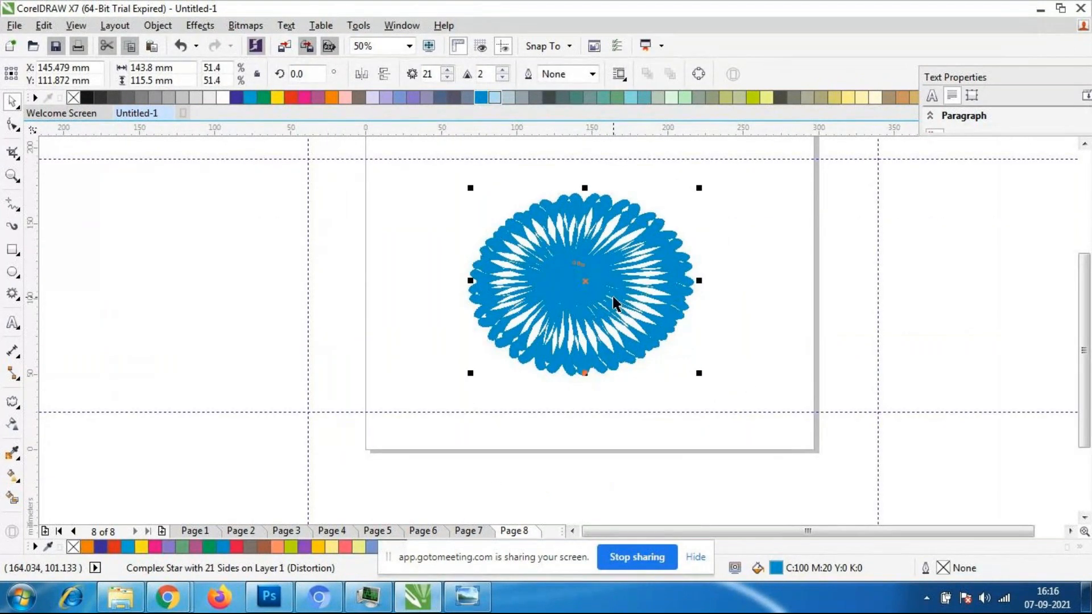
{"action": "left_click", "coordinate": [766, 98]}
{"action": "left_click", "coordinate": [733, 281]}
{"action": "left_click", "coordinate": [595, 275]}
{"action": "left_click_drag", "start_coordinate": [595, 284], "coordinate": [580, 298]}
{"action": "left_click", "coordinate": [736, 339]}
{"action": "scroll", "coordinate": [560, 270], "scroll_direction": "up", "scroll_amount": 4}
- Duplicate the yellow flower, fill the copy with purple-pink C:20 M:80 Y:0 K:20 and place it slightly offset on top of the stack
{"action": "left_click", "coordinate": [612, 301]}
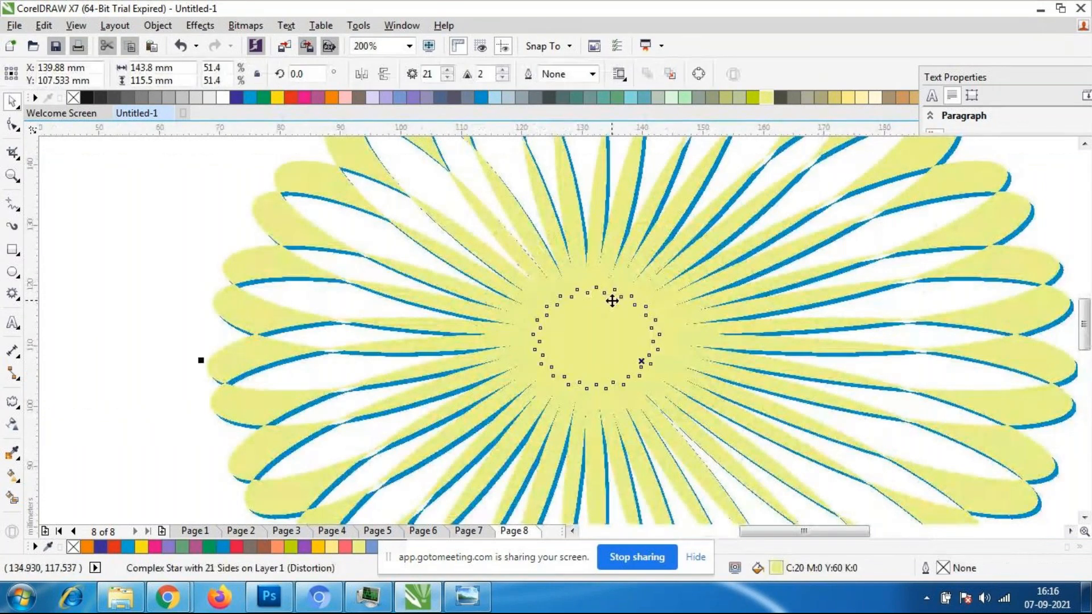
{"action": "scroll", "coordinate": [612, 301], "scroll_direction": "down", "scroll_amount": 2}
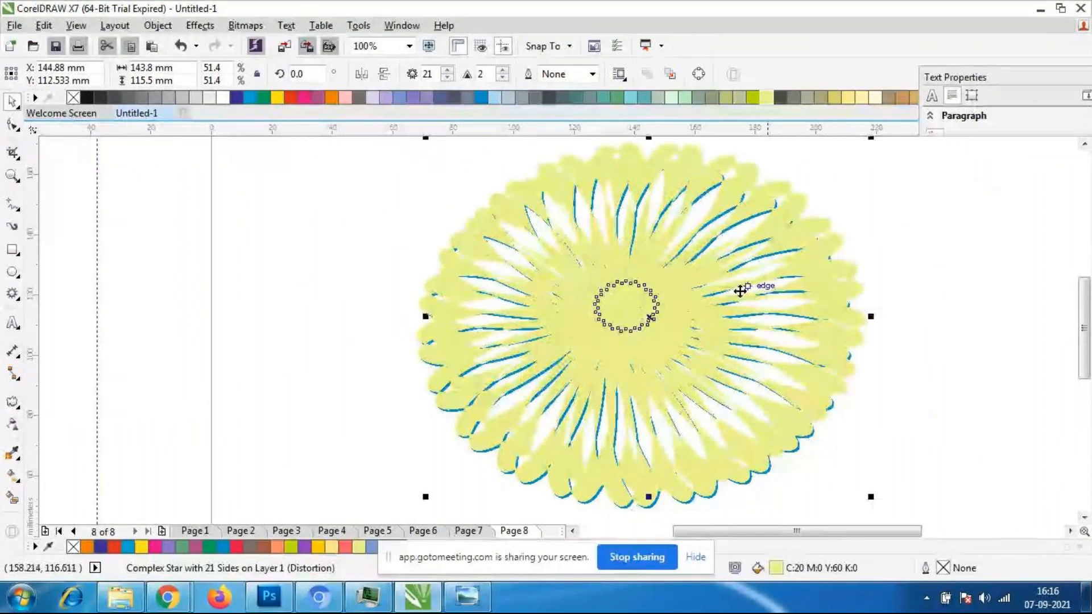
{"action": "left_click", "coordinate": [317, 98]}
{"action": "left_click", "coordinate": [386, 174]}
{"action": "left_click", "coordinate": [624, 326]}
{"action": "mouse_move", "coordinate": [649, 322]}
{"action": "left_mouse_down"}
{"action": "mouse_move", "coordinate": [643, 334]}
{"action": "mouse_move", "coordinate": [646, 325]}
{"action": "left_mouse_up"}
{"action": "scroll", "coordinate": [401, 280], "scroll_direction": "down", "scroll_amount": 2}
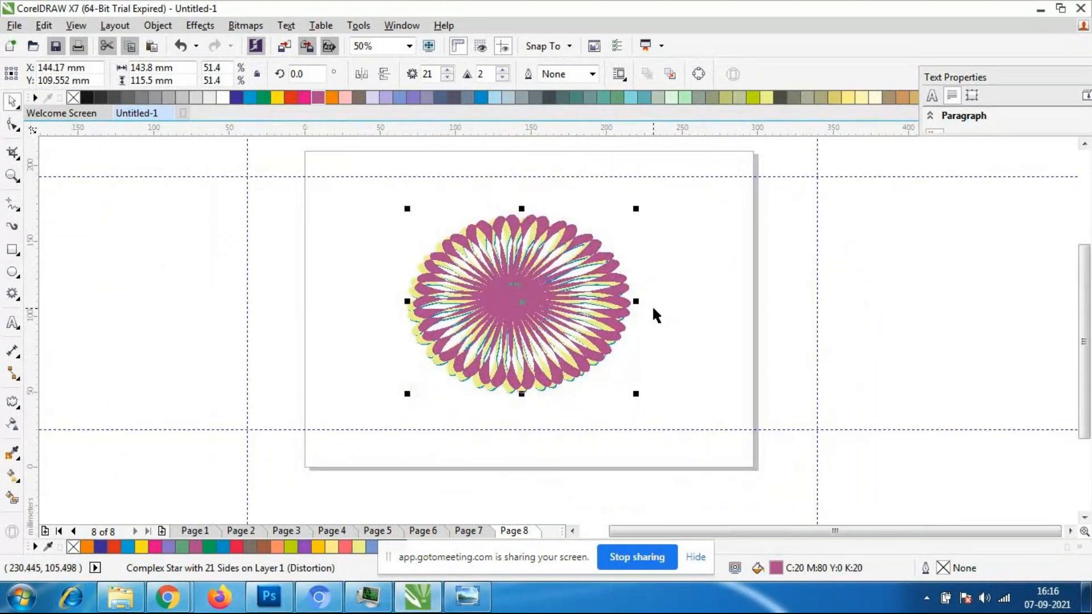
- Select all three stacked flowers and move them together to the page's upper-left area
{"action": "left_click", "coordinate": [652, 305]}
{"action": "left_click_drag", "start_coordinate": [375, 197], "coordinate": [641, 391]}
{"action": "left_click", "coordinate": [559, 344]}
{"action": "left_click", "coordinate": [391, 218]}
{"action": "left_click_drag", "start_coordinate": [391, 205], "coordinate": [614, 371]}
{"action": "left_click_drag", "start_coordinate": [553, 324], "coordinate": [473, 263]}
{"action": "left_click", "coordinate": [629, 331]}
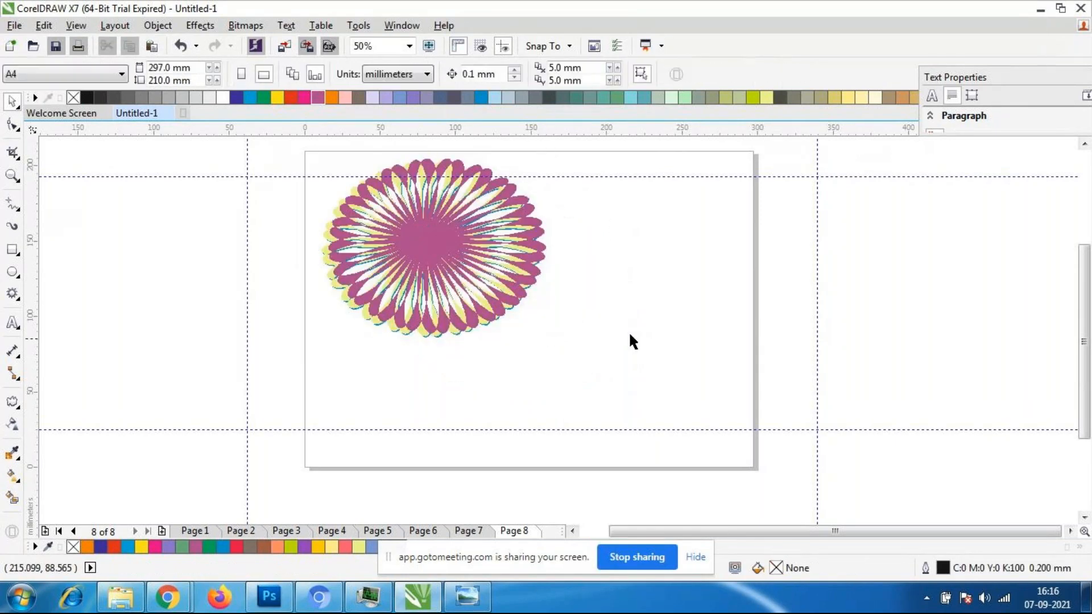
- Draw a five-point star about 135 × 133 mm beside the layered flower and fill it with purple C:60 M:60 Y:0 K:0
{"action": "left_click", "coordinate": [16, 292]}
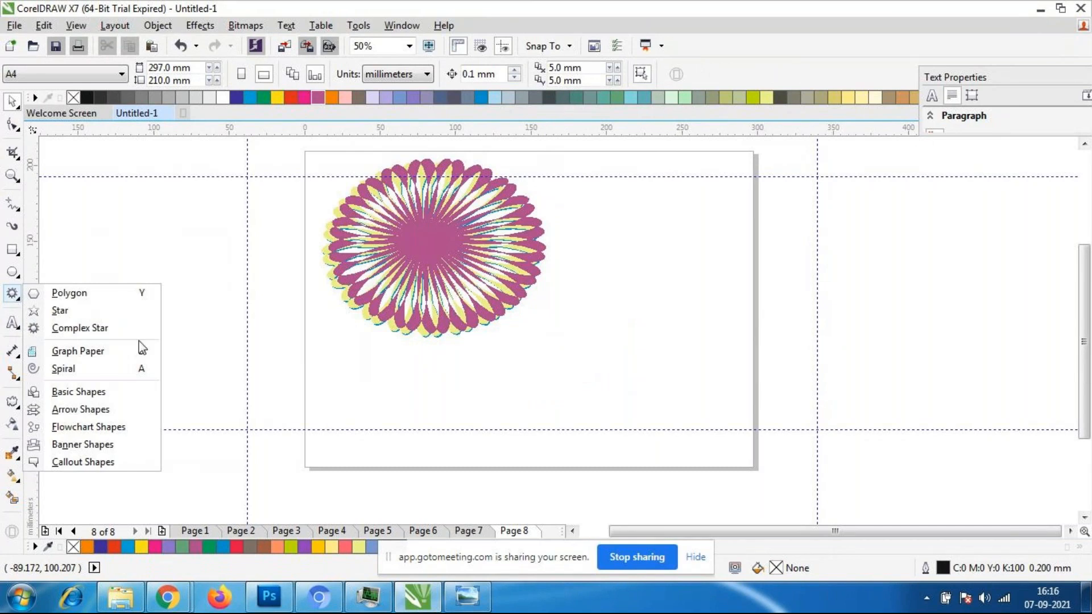
{"action": "left_click", "coordinate": [60, 310]}
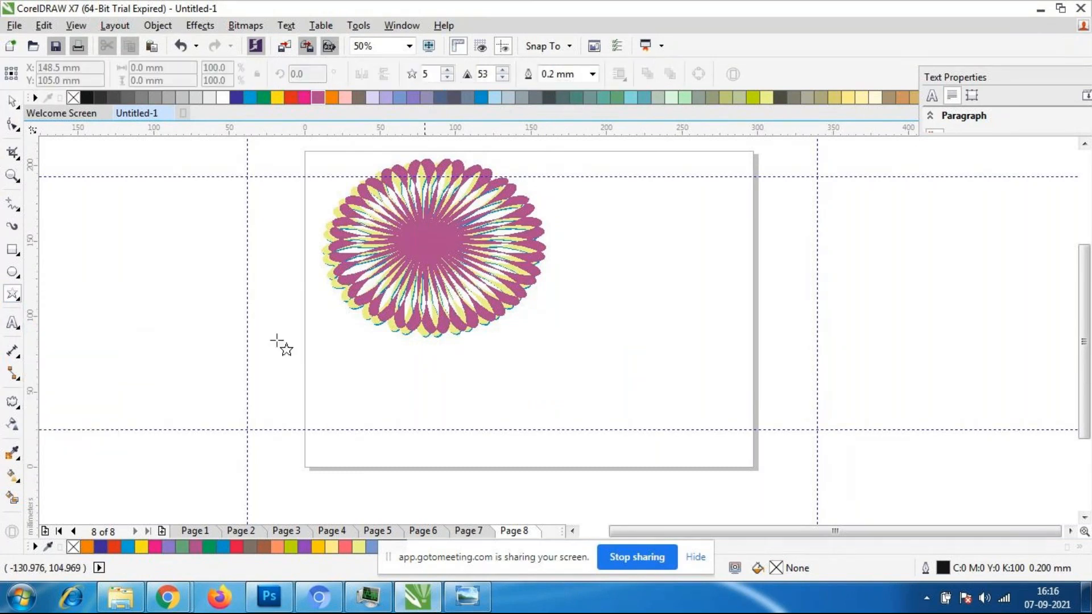
{"action": "left_click_drag", "start_coordinate": [586, 216], "coordinate": [797, 446]}
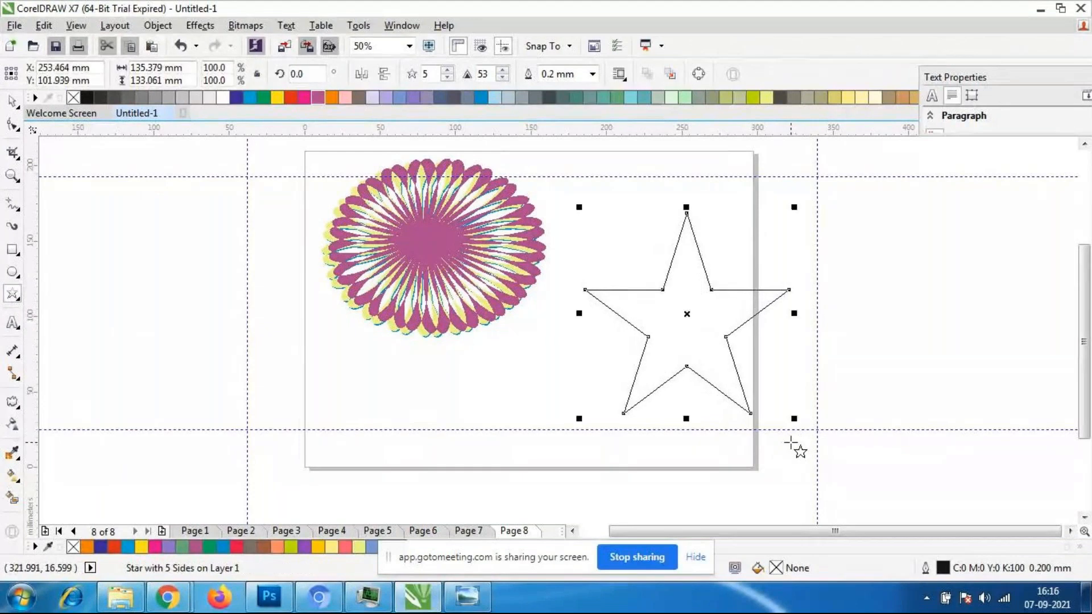
{"action": "left_click", "coordinate": [304, 98]}
{"action": "left_click", "coordinate": [421, 97]}
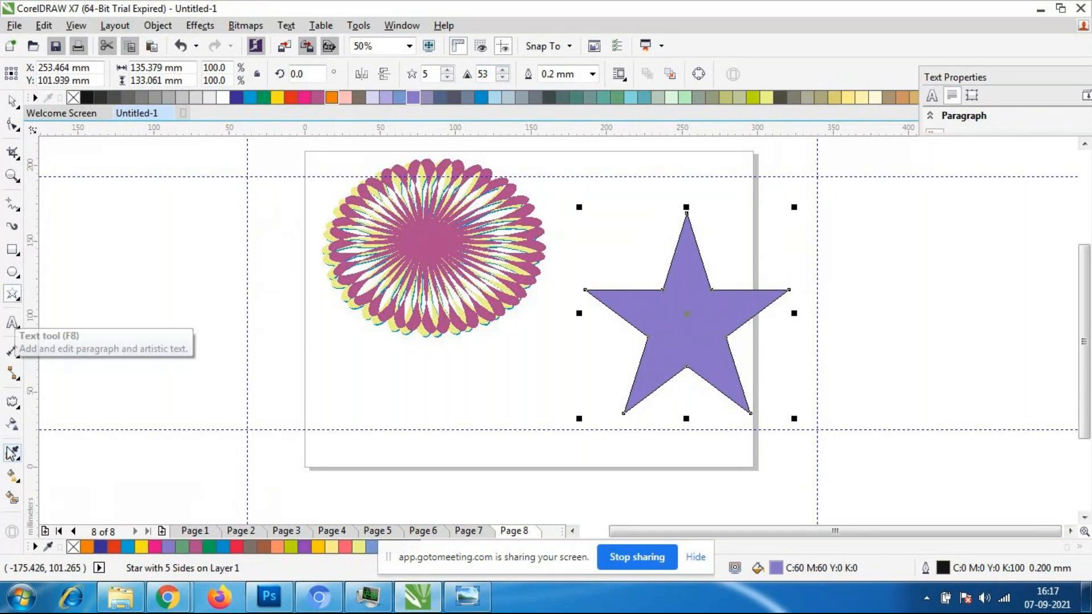
- Apply a Push and Pull distortion to the purple star and set its amplitude to -61
{"action": "left_click", "coordinate": [13, 402]}
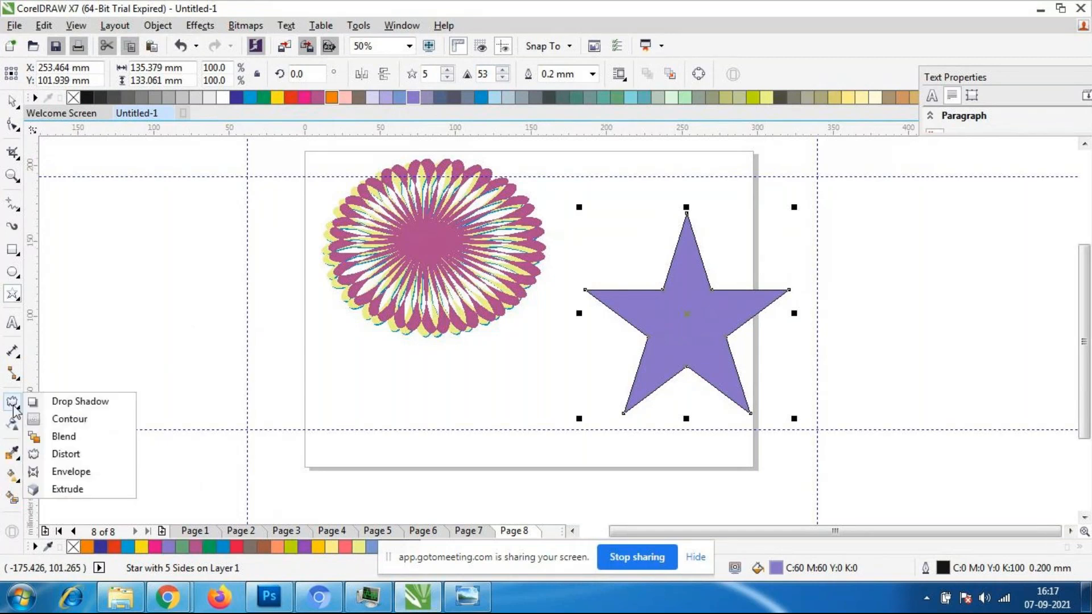
{"action": "left_click", "coordinate": [67, 454]}
{"action": "left_click_drag", "start_coordinate": [685, 301], "coordinate": [640, 305]}
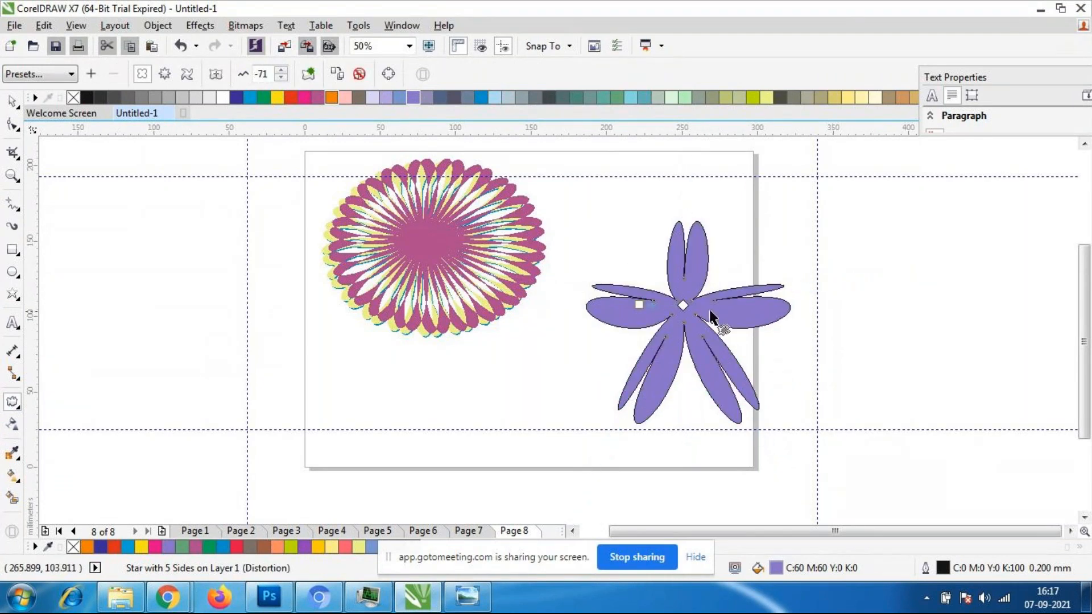
{"action": "left_click", "coordinate": [283, 71]}
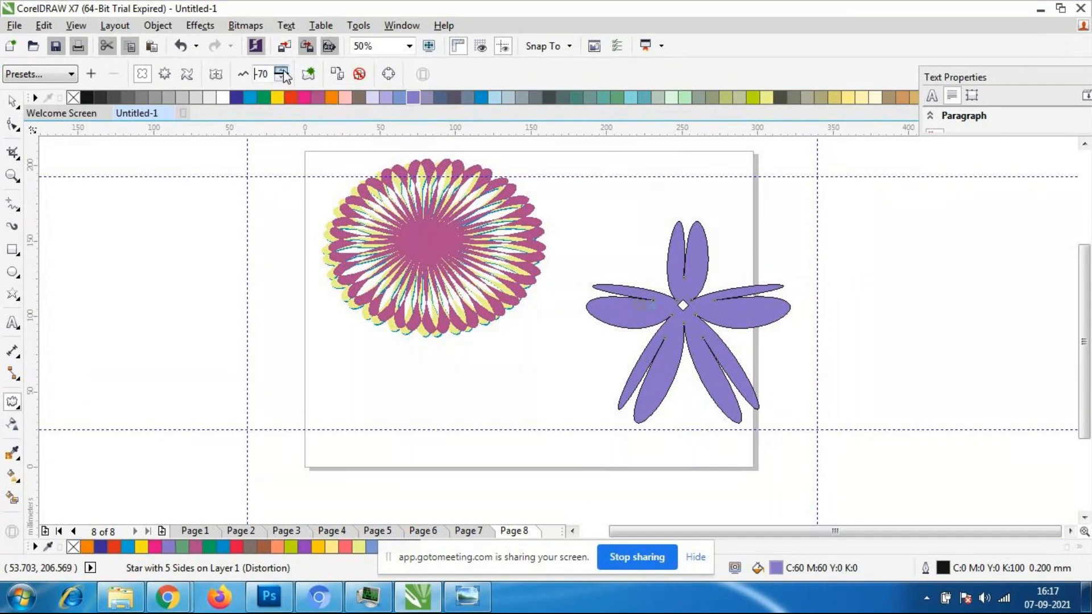
{"action": "left_click", "coordinate": [282, 70]}
{"action": "left_click", "coordinate": [283, 70]}
{"action": "left_click", "coordinate": [283, 70]}
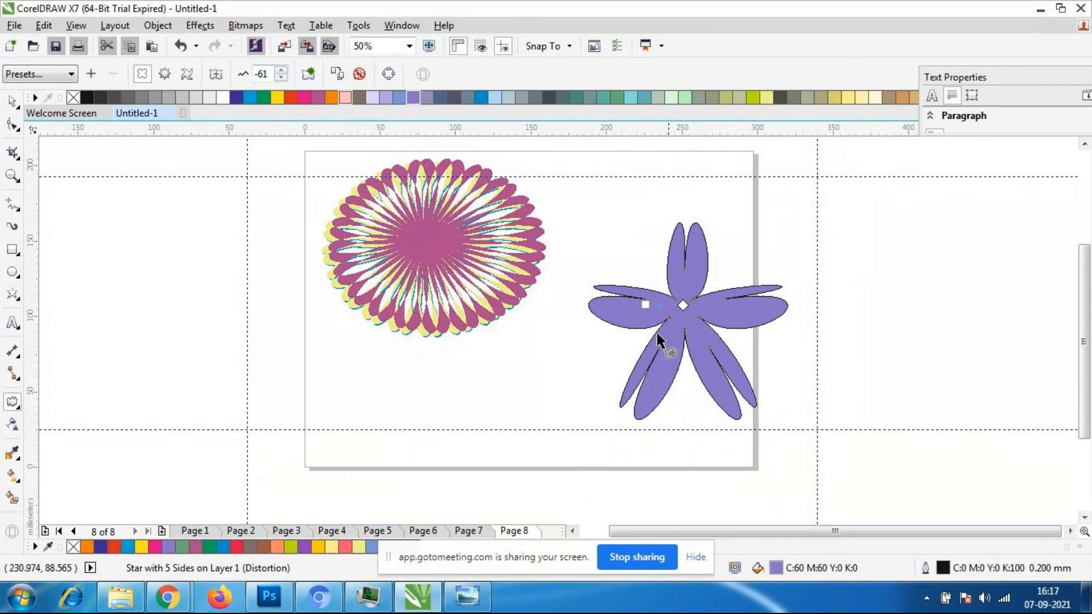
- Adjust the position of the Push and Pull distortion's centre in the middle of the purple flower
{"action": "scroll", "coordinate": [685, 310], "scroll_direction": "up", "scroll_amount": 2}
{"action": "scroll", "coordinate": [677, 304], "scroll_direction": "down", "scroll_amount": 2}
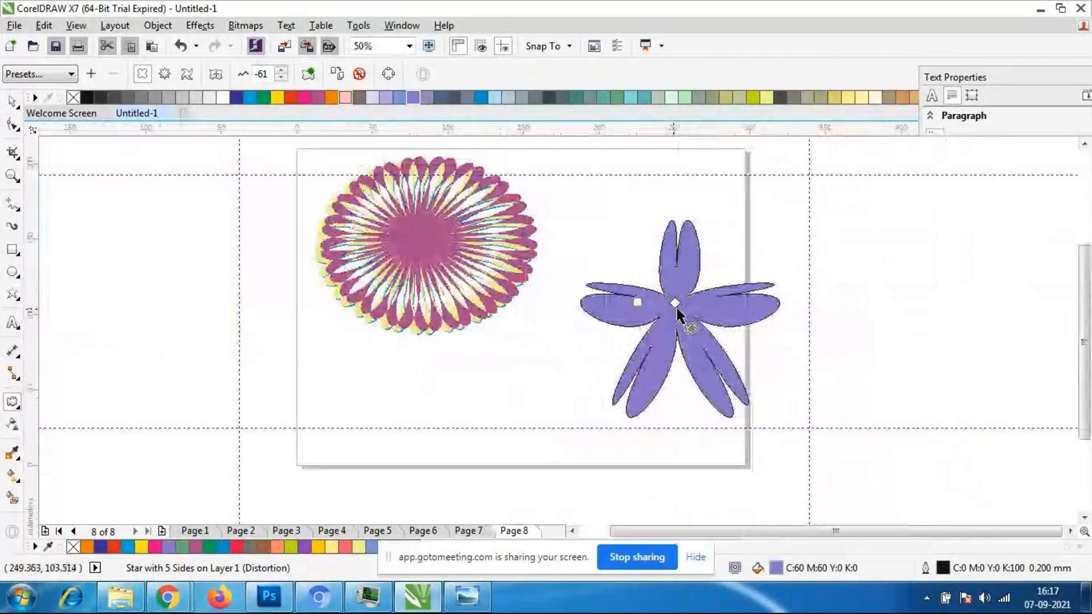
{"action": "scroll", "coordinate": [677, 306], "scroll_direction": "up", "scroll_amount": 1}
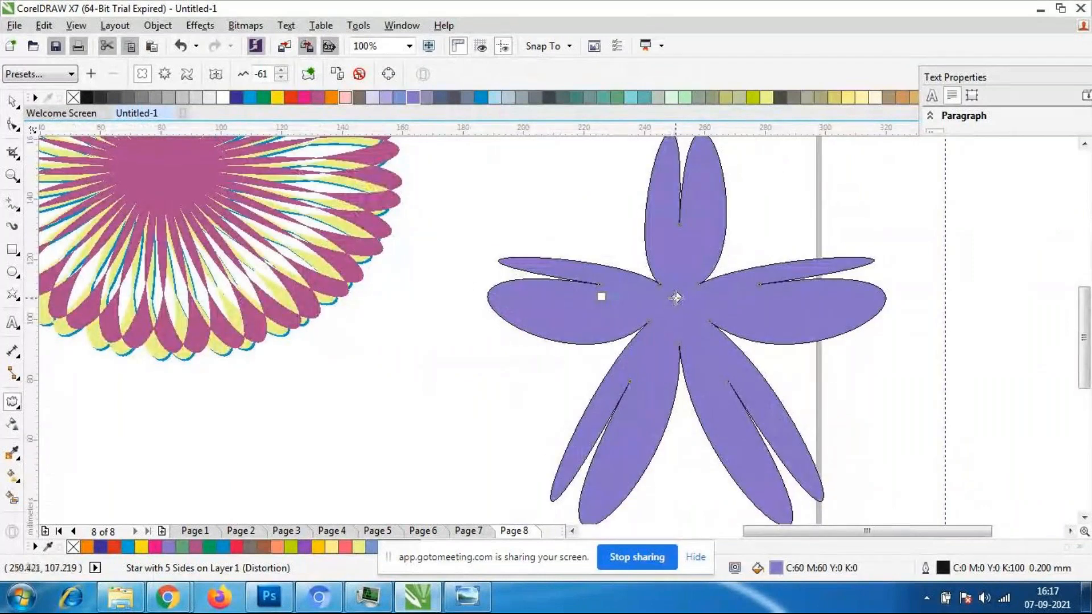
{"action": "left_click_drag", "start_coordinate": [759, 327], "coordinate": [681, 306]}
{"action": "scroll", "coordinate": [681, 306], "scroll_direction": "down", "scroll_amount": 1}
{"action": "scroll", "coordinate": [682, 306], "scroll_direction": "up", "scroll_amount": 1}
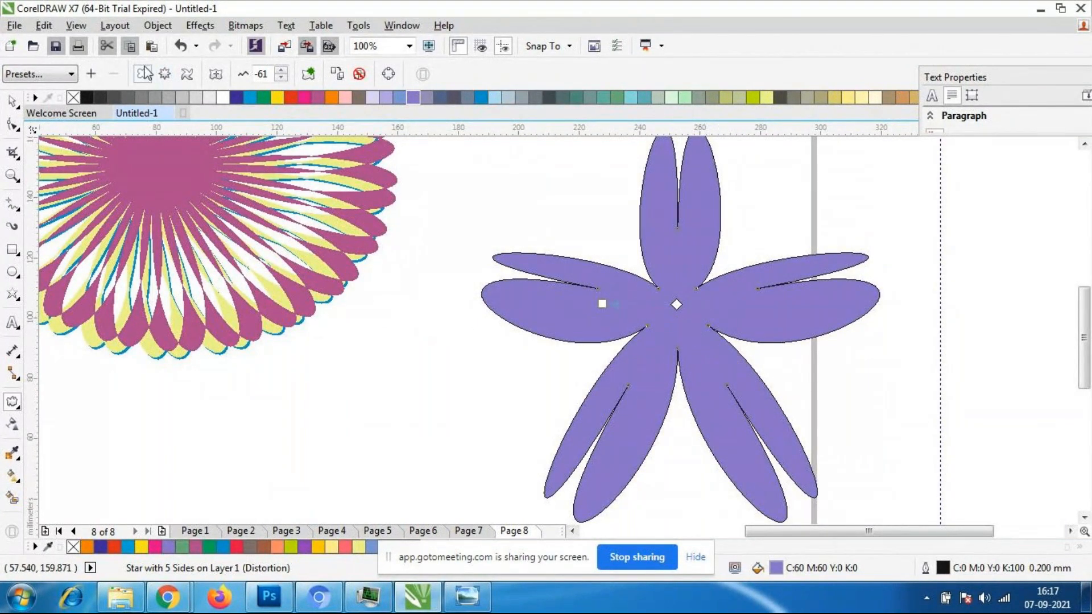
- Apply a slight Twister distortion with an additional angle of 8 degrees to the purple flower
{"action": "left_click", "coordinate": [186, 74]}
{"action": "left_click_drag", "start_coordinate": [841, 377], "coordinate": [753, 405]}
{"action": "left_click_drag", "start_coordinate": [719, 341], "coordinate": [787, 339]}
- Try a Zipper distortion on the purple flower and undo it
{"action": "left_click", "coordinate": [165, 74]}
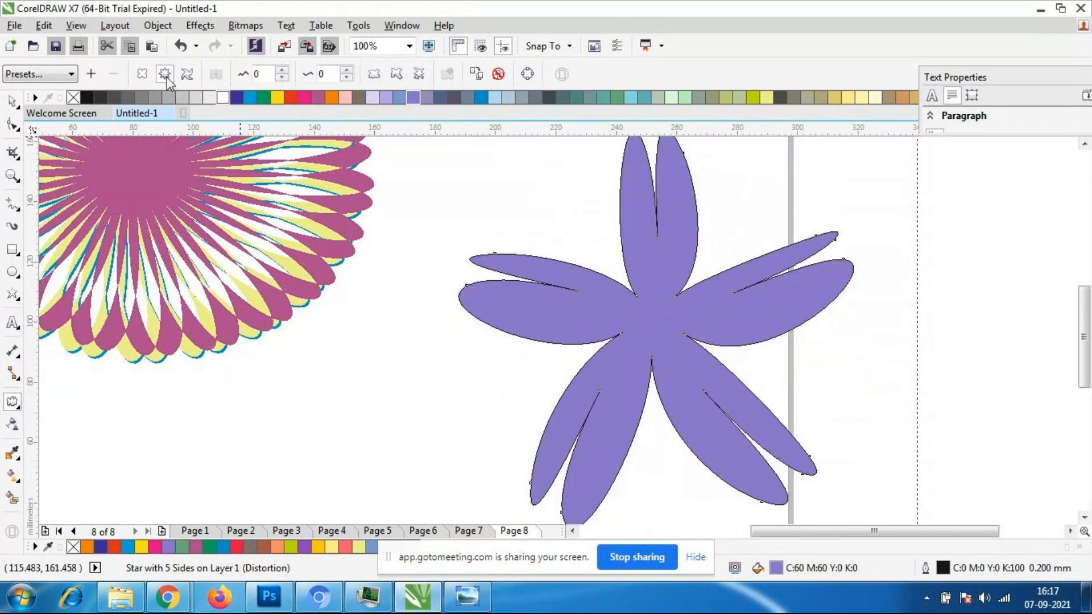
{"action": "left_click_drag", "start_coordinate": [650, 321], "coordinate": [798, 397]}
{"action": "key", "text": "ctrl+z"}
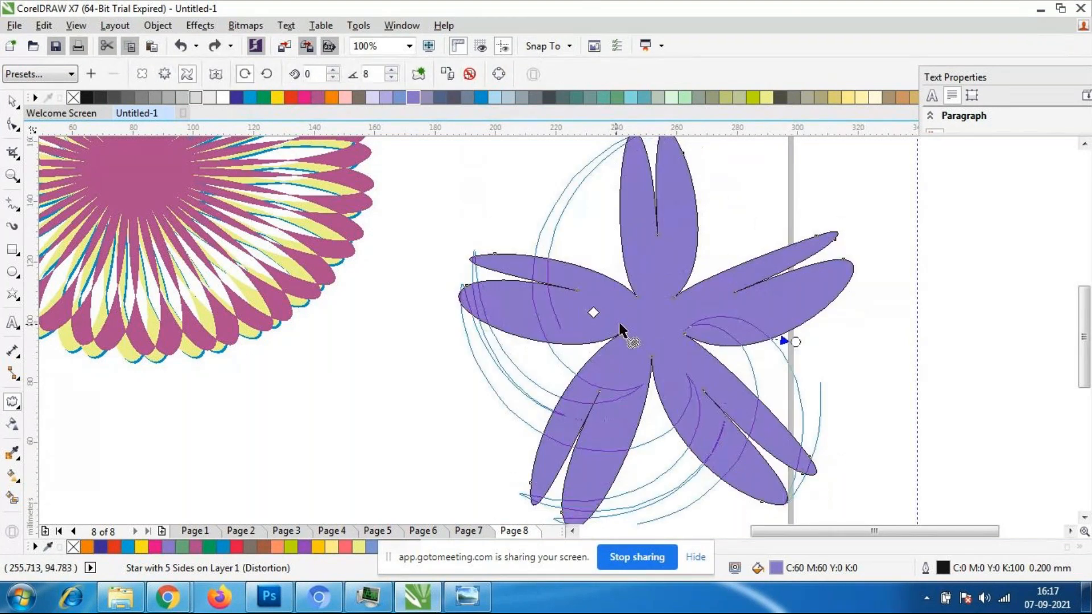
- Twist the purple flower into a swirl using a Twister distortion with an additional angle of 162 degrees
{"action": "left_click_drag", "start_coordinate": [622, 330], "coordinate": [804, 451]}
{"action": "scroll", "coordinate": [598, 294], "scroll_direction": "down", "scroll_amount": 1}
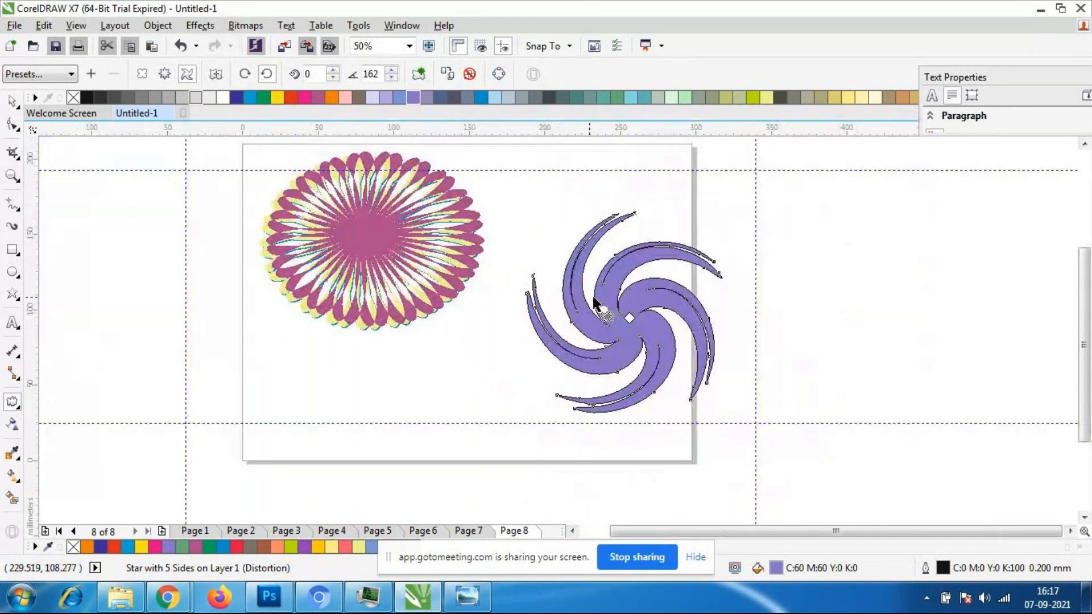
{"action": "left_click", "coordinate": [12, 102]}
{"action": "left_click", "coordinate": [134, 284]}
- Scale the purple swirl down to about 111 × 114 mm and place it beside the layered flower in the page's upper-right area
{"action": "left_click", "coordinate": [568, 324]}
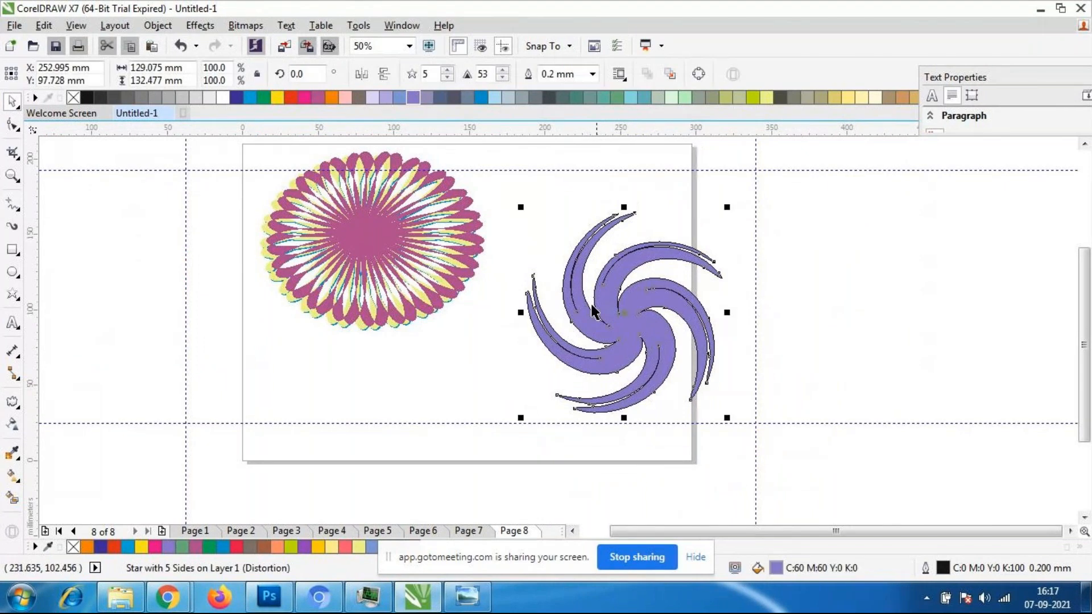
{"action": "left_click_drag", "start_coordinate": [638, 334], "coordinate": [641, 273]}
{"action": "key", "text": "Escape"}
{"action": "left_click", "coordinate": [630, 300]}
{"action": "left_click_drag", "start_coordinate": [732, 357], "coordinate": [701, 336]}
{"action": "key", "text": "Escape"}
{"action": "left_click", "coordinate": [608, 273]}
{"action": "scroll", "coordinate": [502, 240], "scroll_direction": "down", "scroll_amount": 1}
{"action": "scroll", "coordinate": [425, 193], "scroll_direction": "up", "scroll_amount": 1}
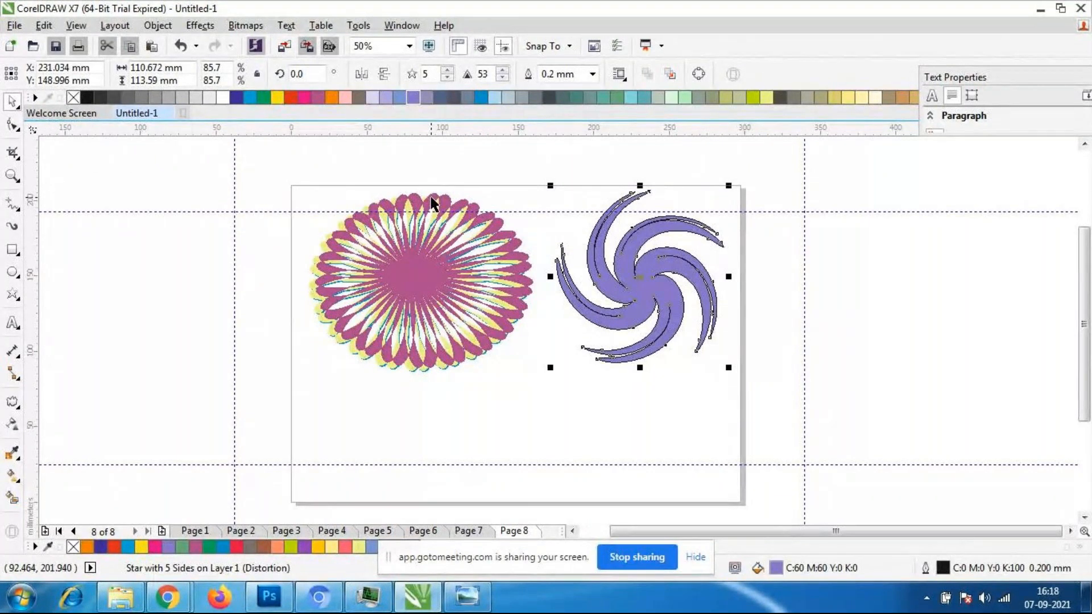
{"action": "left_click", "coordinate": [695, 302]}
{"action": "scroll", "coordinate": [598, 334], "scroll_direction": "down", "scroll_amount": 1}
{"action": "scroll", "coordinate": [598, 334], "scroll_direction": "up", "scroll_amount": 1}
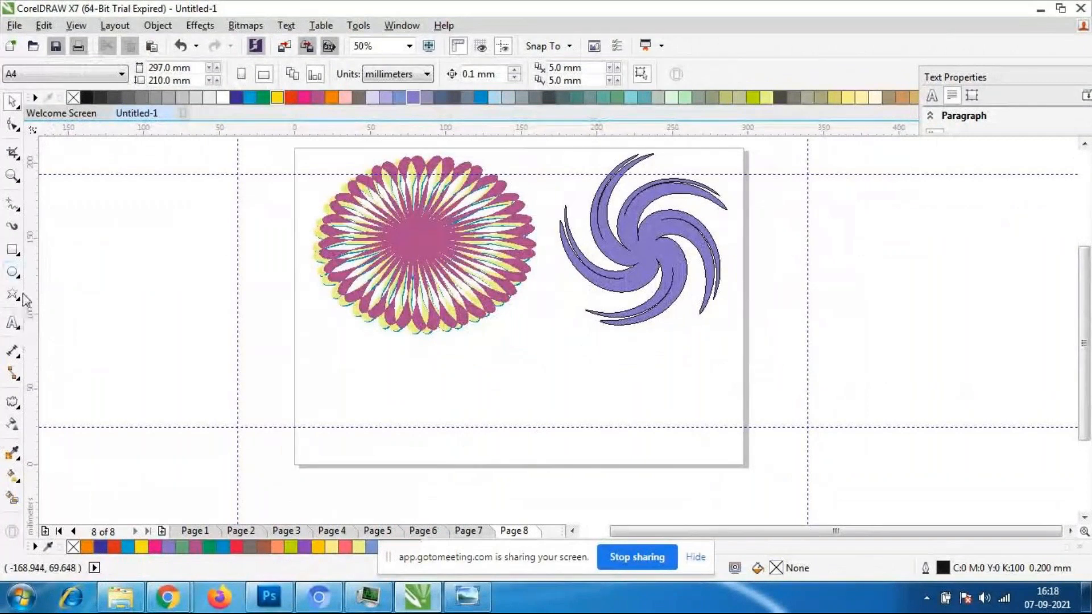
{"action": "left_click", "coordinate": [17, 252]}
{"action": "left_click", "coordinate": [16, 274]}
{"action": "left_click", "coordinate": [17, 275]}
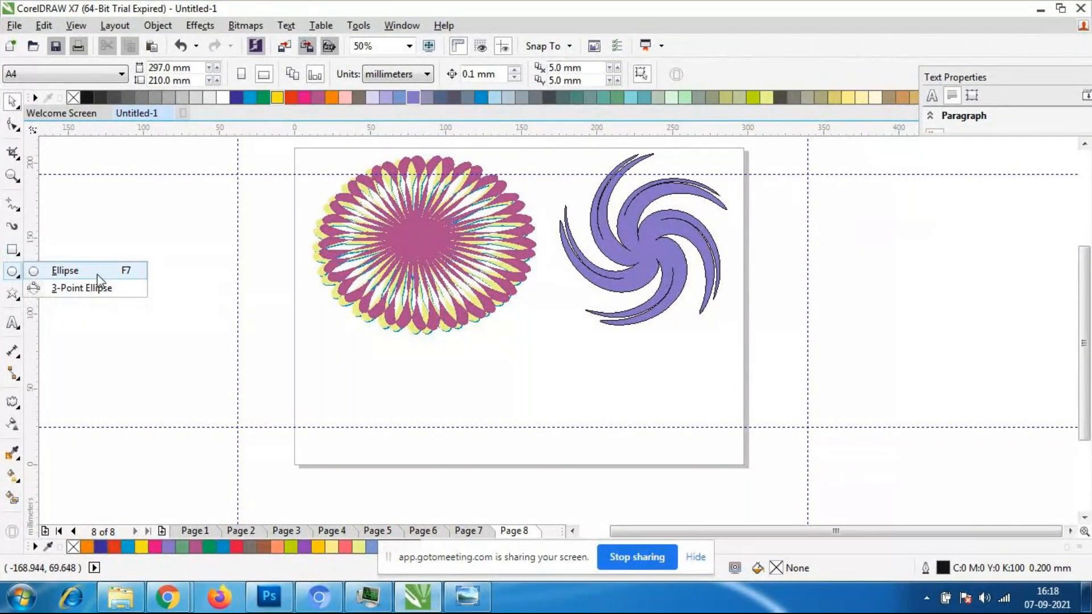
{"action": "left_click", "coordinate": [86, 272]}
- Draw a smiley face from the basic shapes, about 108 × 108 mm, in the lower middle of the page
{"action": "left_click", "coordinate": [14, 295]}
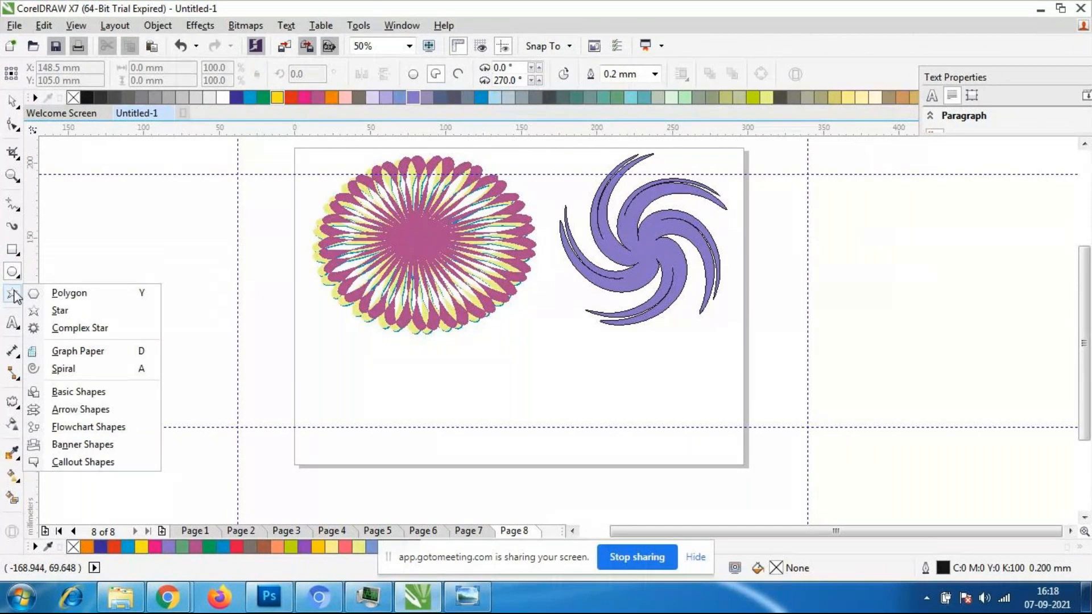
{"action": "left_click", "coordinate": [79, 392]}
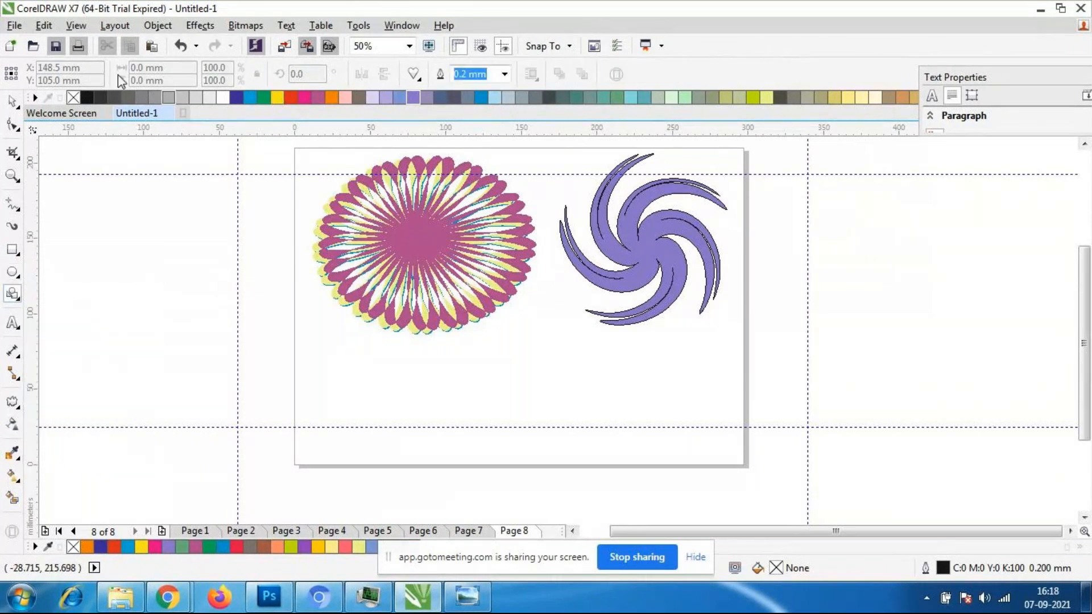
{"action": "left_click", "coordinate": [413, 75]}
{"action": "left_click", "coordinate": [464, 122]}
{"action": "left_click_drag", "start_coordinate": [427, 316], "coordinate": [592, 446]}
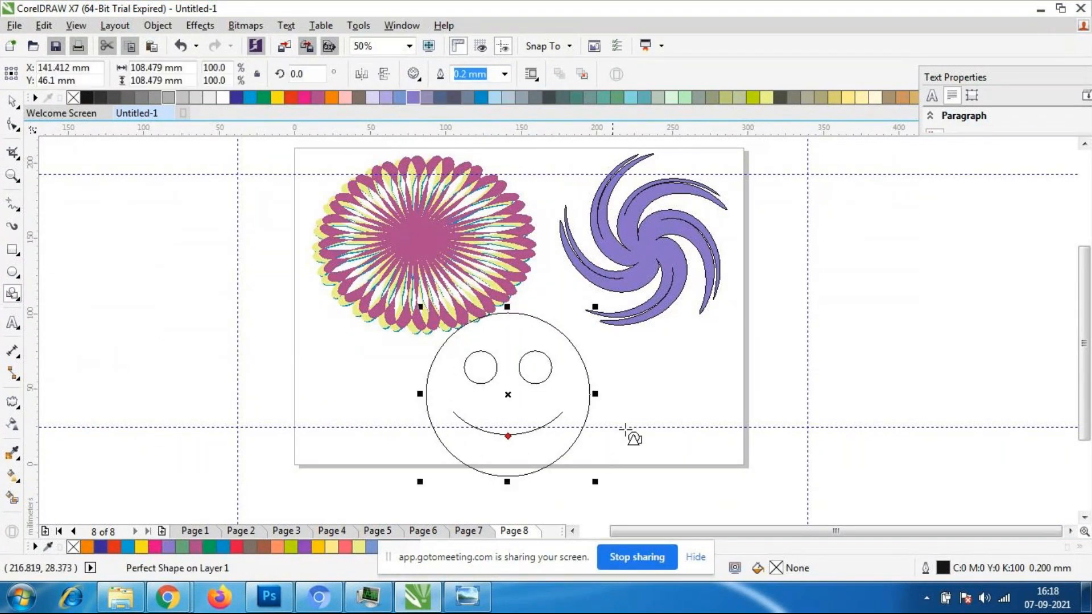
- Move the smiley face slightly to the right and fill it with yellow-green C:40 M:0 Y:100 K:0
{"action": "left_click", "coordinate": [11, 101]}
{"action": "left_click_drag", "start_coordinate": [525, 408], "coordinate": [557, 408]}
{"action": "left_click", "coordinate": [740, 99]}
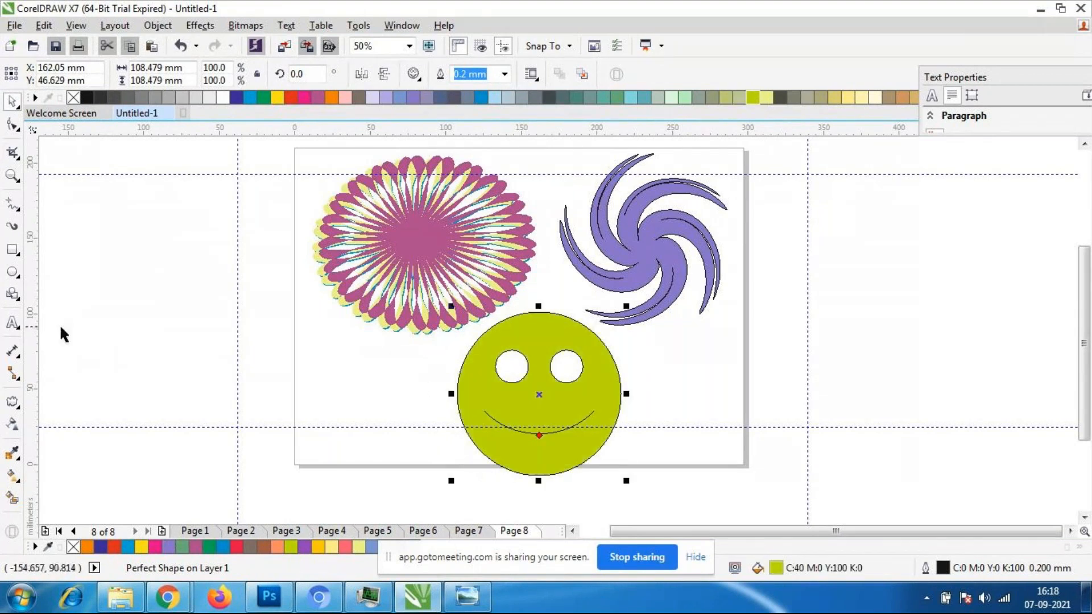
- Apply a Twister distortion with an additional angle of 18 degrees to the smiley face, centred at the right end of its mouth
{"action": "left_click", "coordinate": [13, 402]}
{"action": "left_click", "coordinate": [11, 402]}
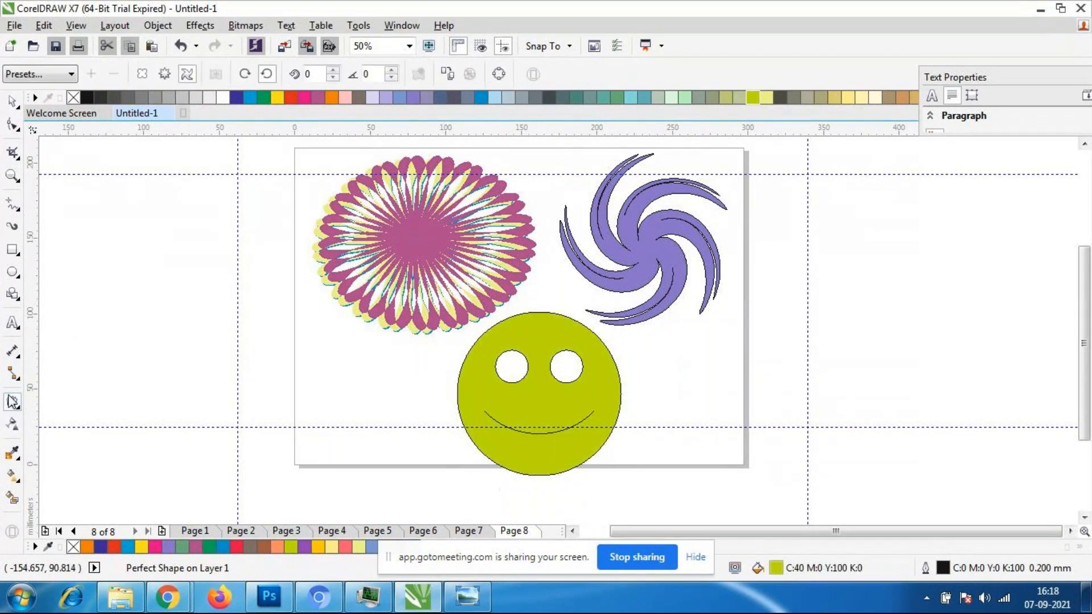
{"action": "left_click", "coordinate": [18, 406]}
{"action": "left_click", "coordinate": [67, 455]}
{"action": "left_click_drag", "start_coordinate": [603, 406], "coordinate": [680, 441]}
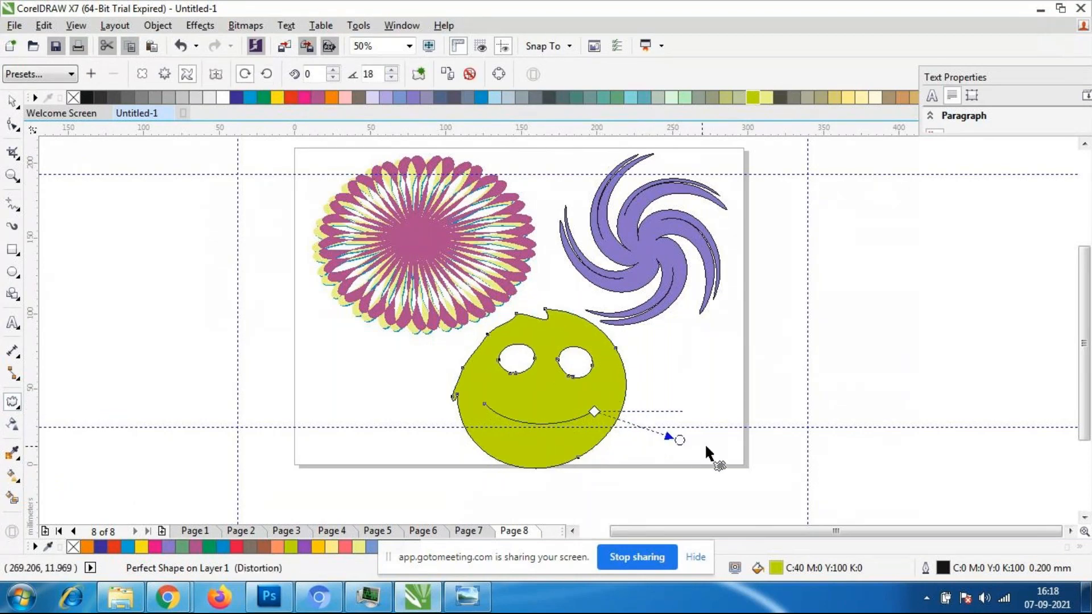
- Undo the smiley face's Twister distortion, then try stronger twists around its mouth and undo those too
{"action": "key", "text": "ctrl+z"}
{"action": "left_click_drag", "start_coordinate": [558, 396], "coordinate": [549, 405]}
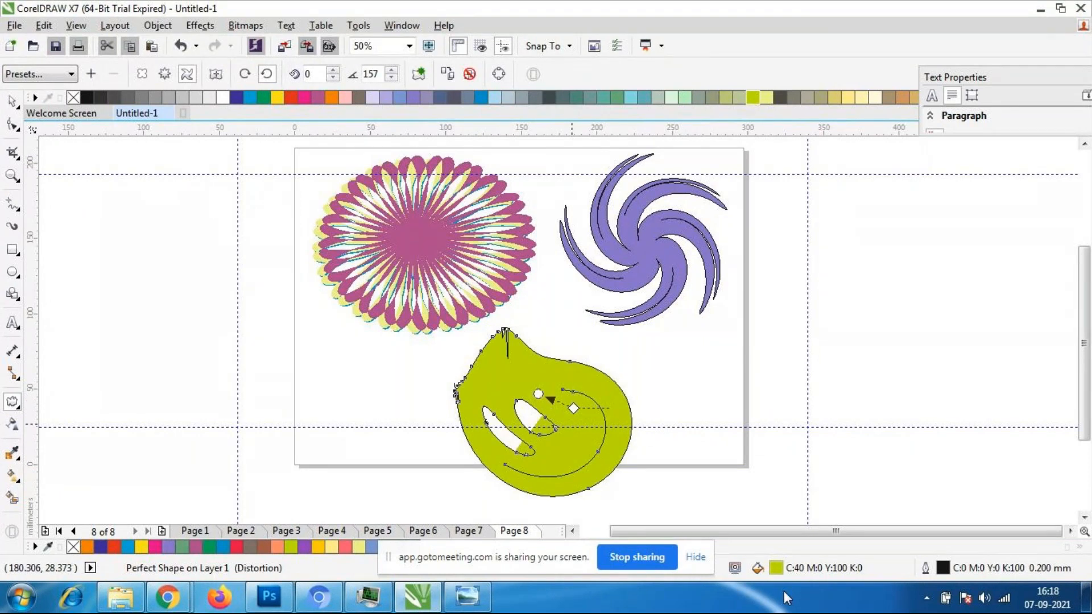
{"action": "key", "text": "ctrl+z"}
{"action": "left_click_drag", "start_coordinate": [555, 421], "coordinate": [579, 470]}
{"action": "key", "text": "ctrl+z"}
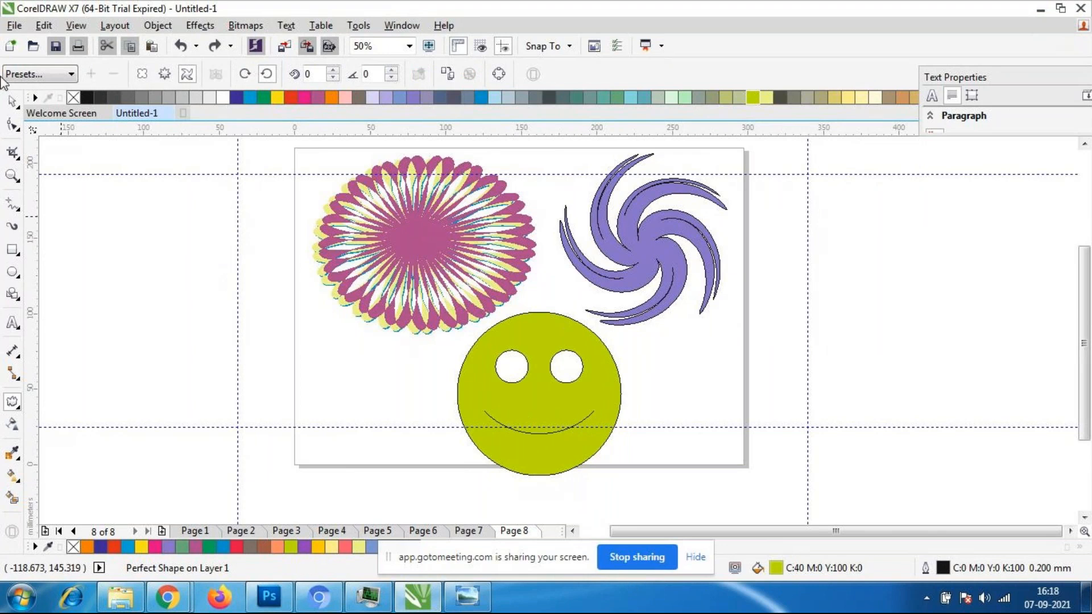
- Delete the lower horizontal guideline and the yellow-green smiley face from the page
{"action": "left_click", "coordinate": [11, 102]}
{"action": "left_click", "coordinate": [297, 428]}
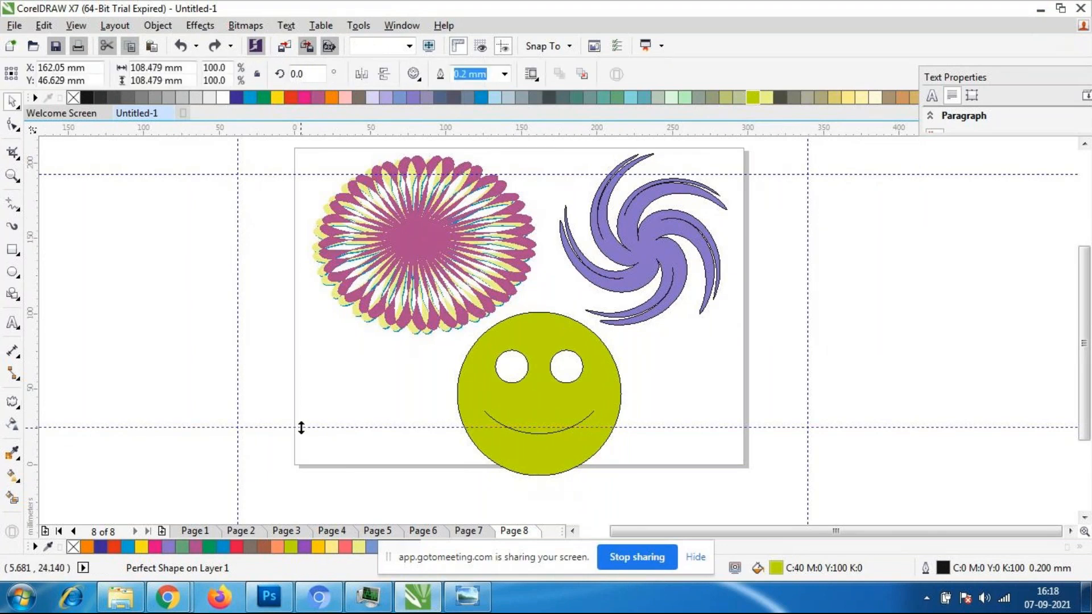
{"action": "key", "text": "Escape"}
{"action": "left_click", "coordinate": [560, 425]}
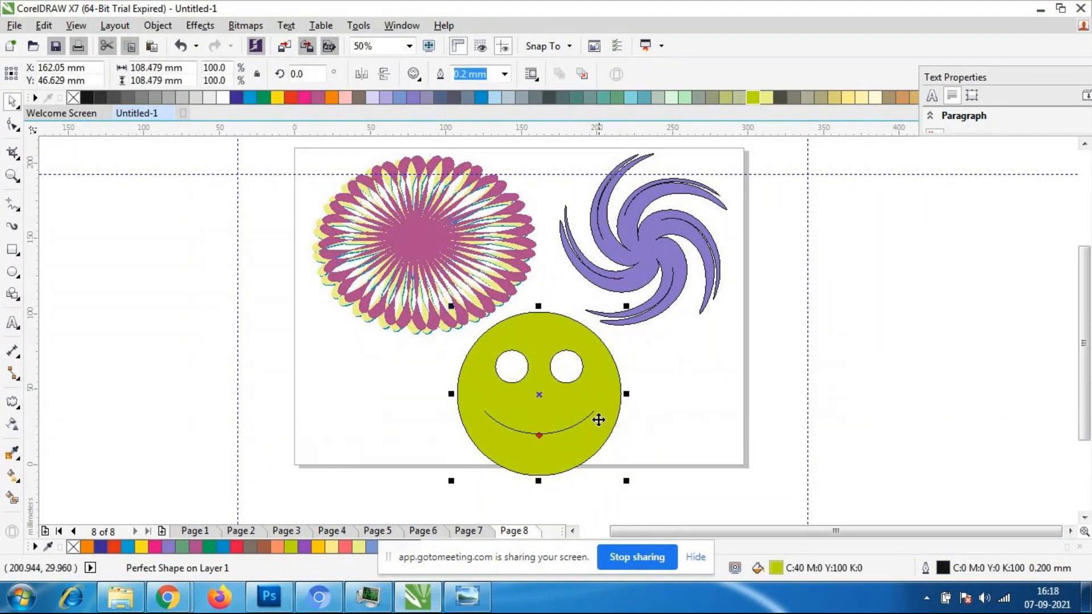
{"action": "key", "text": "Delete"}
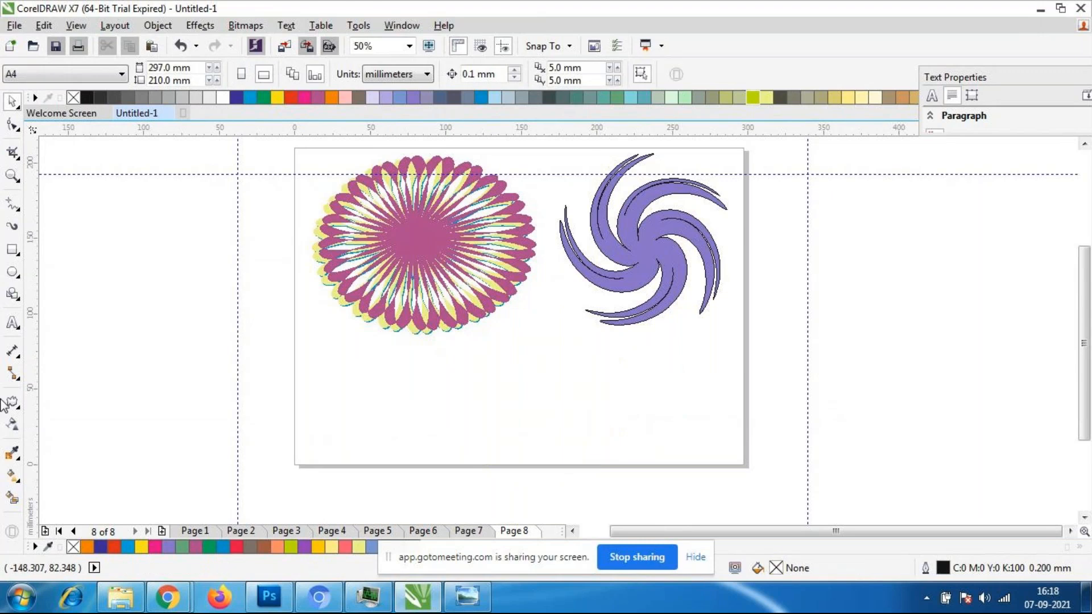
- Draw a polygon about 112 × 107 mm in the lower middle of the page and set it to 11 sides
{"action": "left_click", "coordinate": [18, 296]}
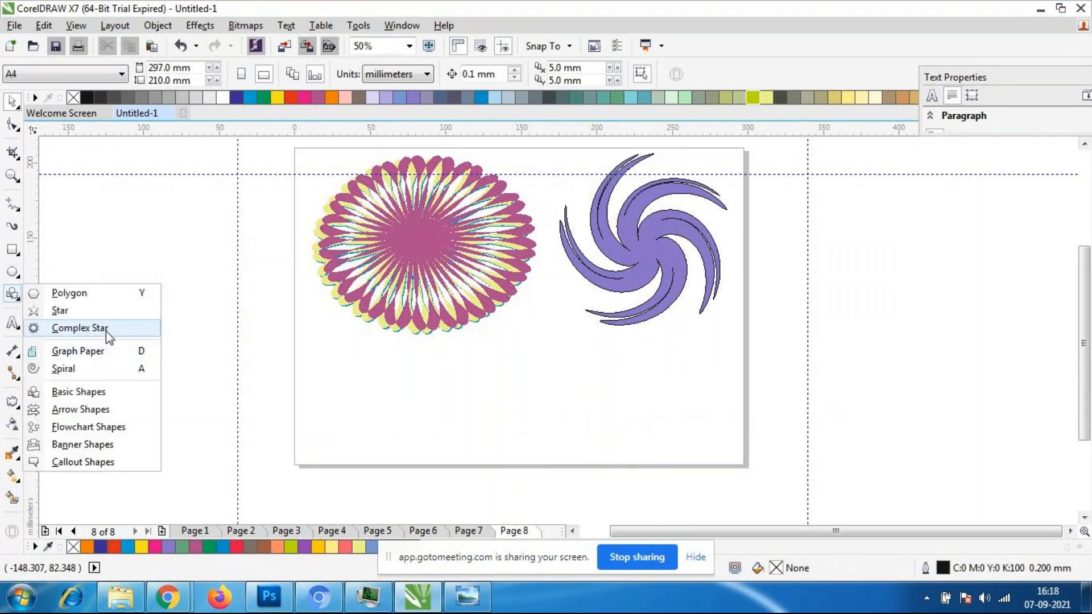
{"action": "left_click", "coordinate": [82, 294]}
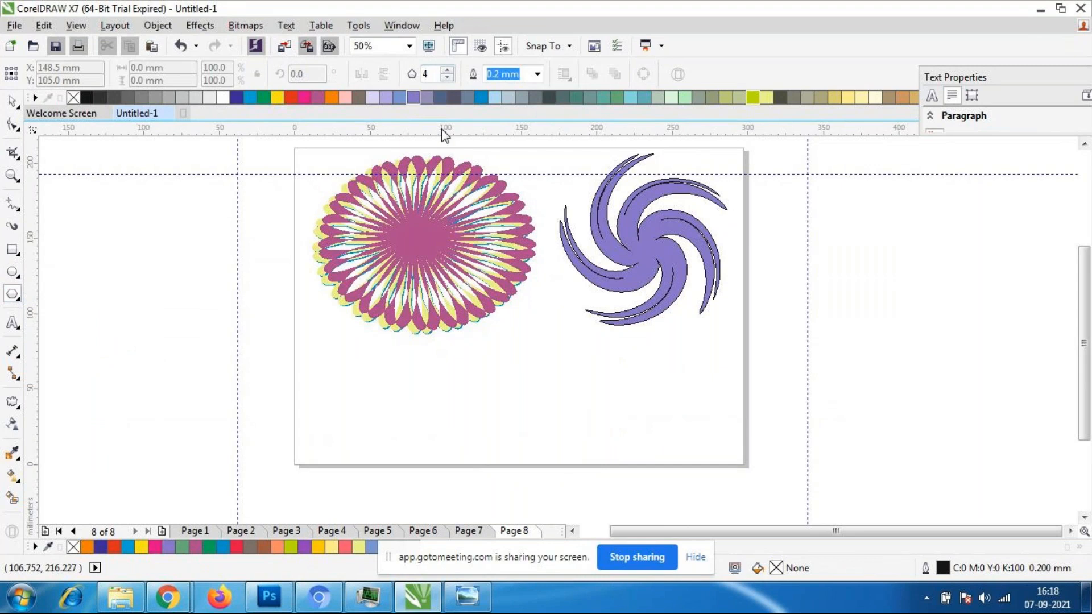
{"action": "left_click_drag", "start_coordinate": [481, 340], "coordinate": [654, 504]}
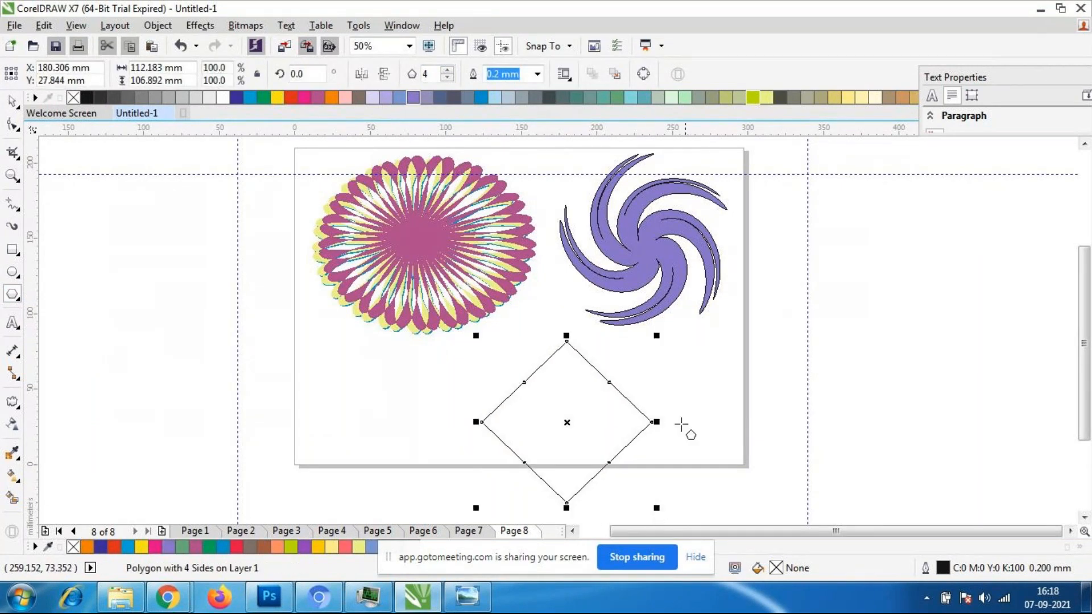
{"action": "left_click", "coordinate": [443, 69]}
{"action": "left_click", "coordinate": [442, 69]}
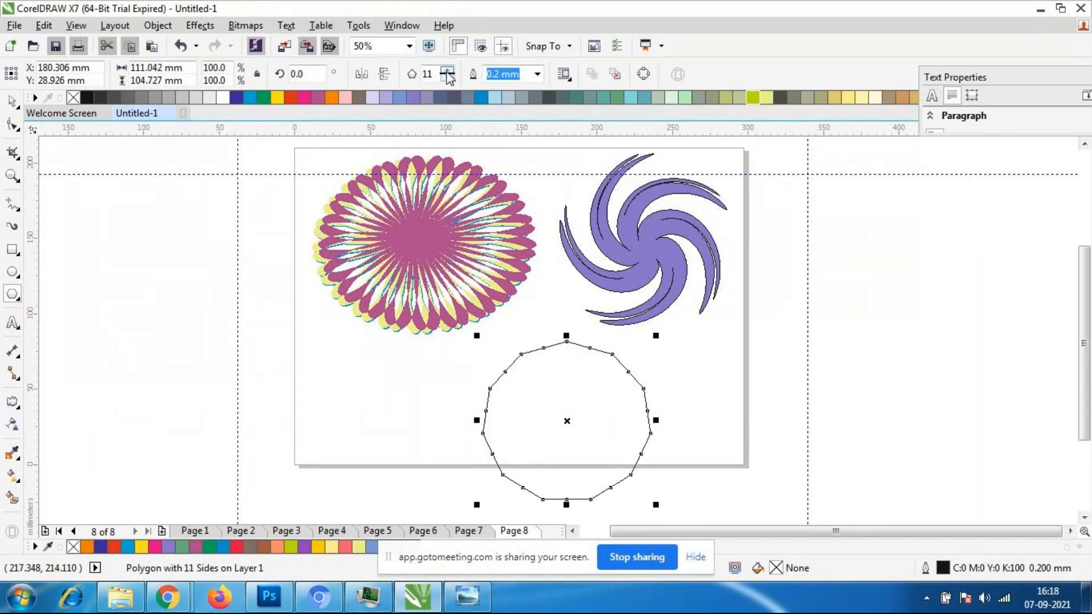
- Fill the 11-sided polygon with green C:100 M:0 Y:100 K:0 and keep it selected
{"action": "left_click", "coordinate": [238, 97]}
{"action": "left_click", "coordinate": [264, 98]}
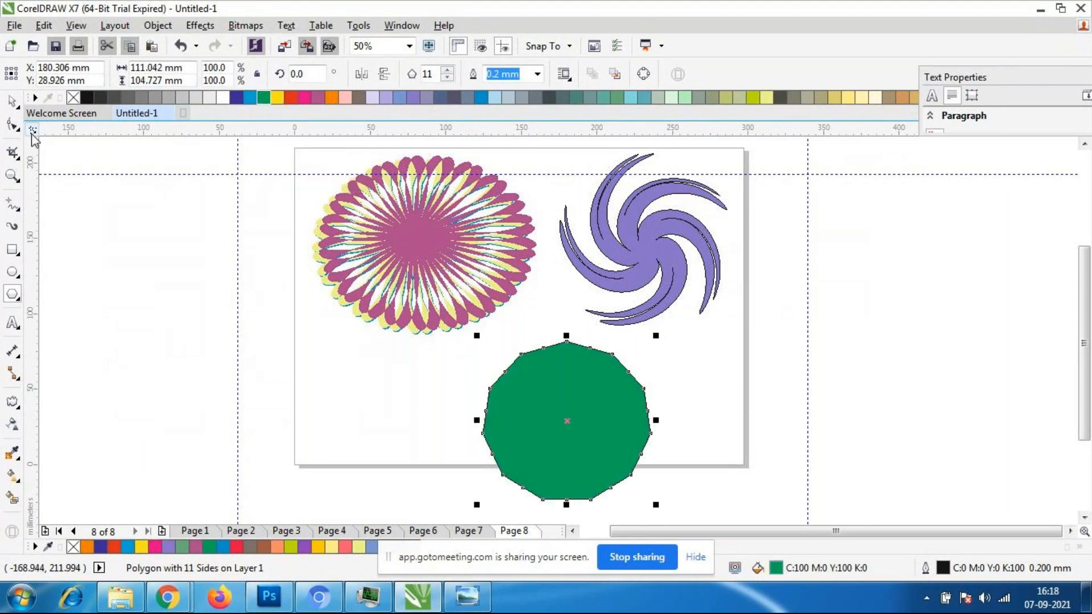
{"action": "left_click", "coordinate": [14, 104]}
{"action": "left_click", "coordinate": [133, 246]}
{"action": "left_click", "coordinate": [630, 478]}
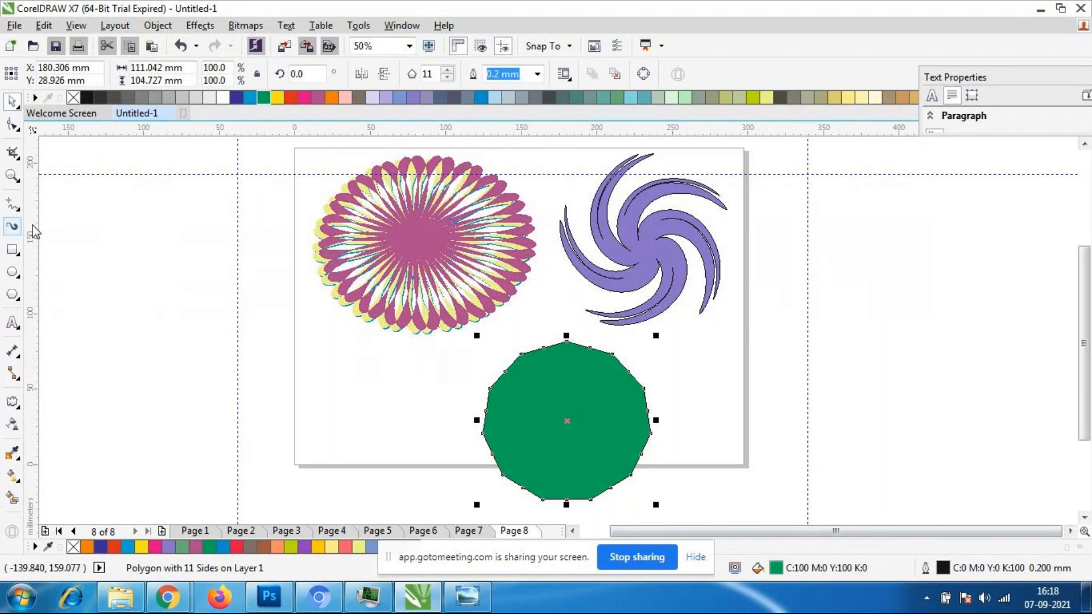
- Reshape the green polygon by its nodes into an 11-pointed star with long, crossing spikes
{"action": "left_click", "coordinate": [12, 124]}
{"action": "left_click_drag", "start_coordinate": [519, 351], "coordinate": [560, 405]}
{"action": "left_click_drag", "start_coordinate": [519, 359], "coordinate": [671, 434]}
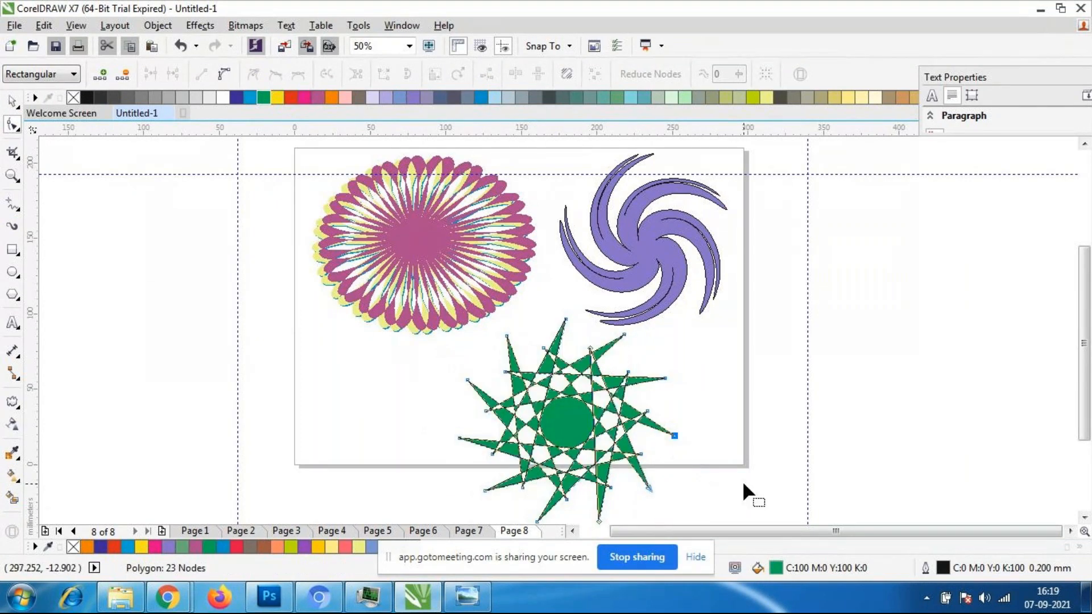
- Apply a Twister distortion with an additional angle of about 122 degrees to the green star, starting near its centre
{"action": "left_click", "coordinate": [12, 104]}
{"action": "left_click", "coordinate": [11, 401]}
{"action": "left_click_drag", "start_coordinate": [587, 442], "coordinate": [541, 483]}
- Try a second Twister distortion of about 109 degrees on the green star and undo it
{"action": "scroll", "coordinate": [555, 406], "scroll_direction": "down", "scroll_amount": 1}
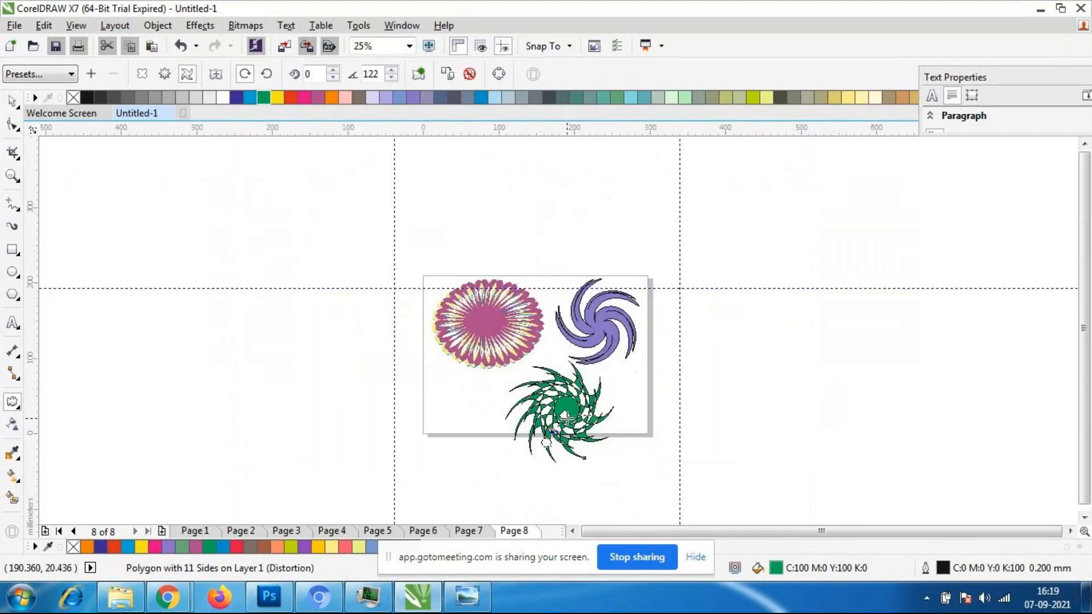
{"action": "scroll", "coordinate": [565, 418], "scroll_direction": "up", "scroll_amount": 2}
{"action": "scroll", "coordinate": [567, 421], "scroll_direction": "down", "scroll_amount": 1}
{"action": "left_click_drag", "start_coordinate": [605, 434], "coordinate": [623, 390]}
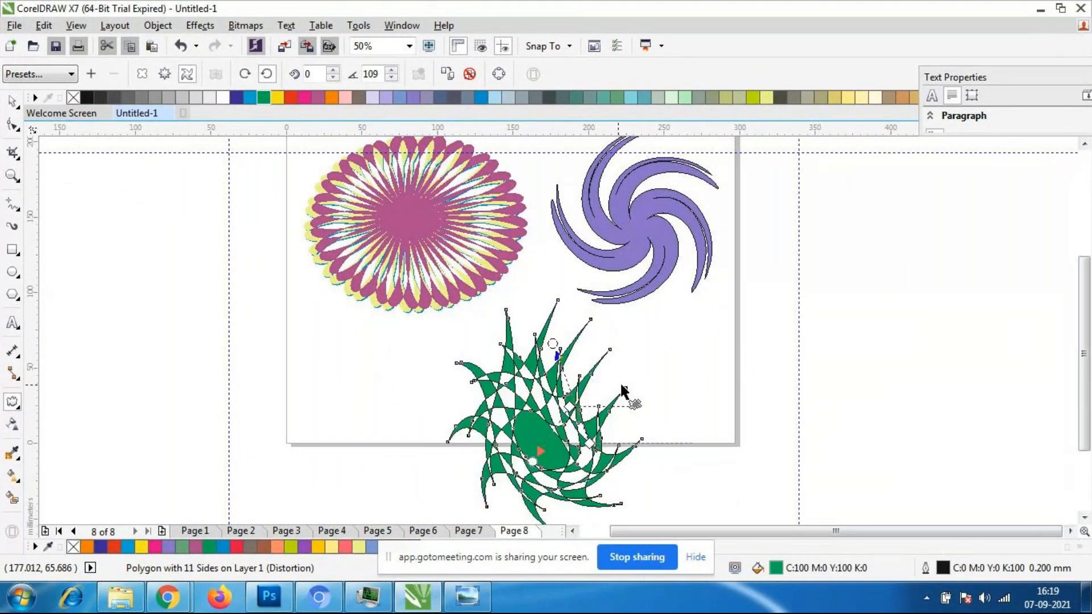
{"action": "key", "text": "ctrl+z"}
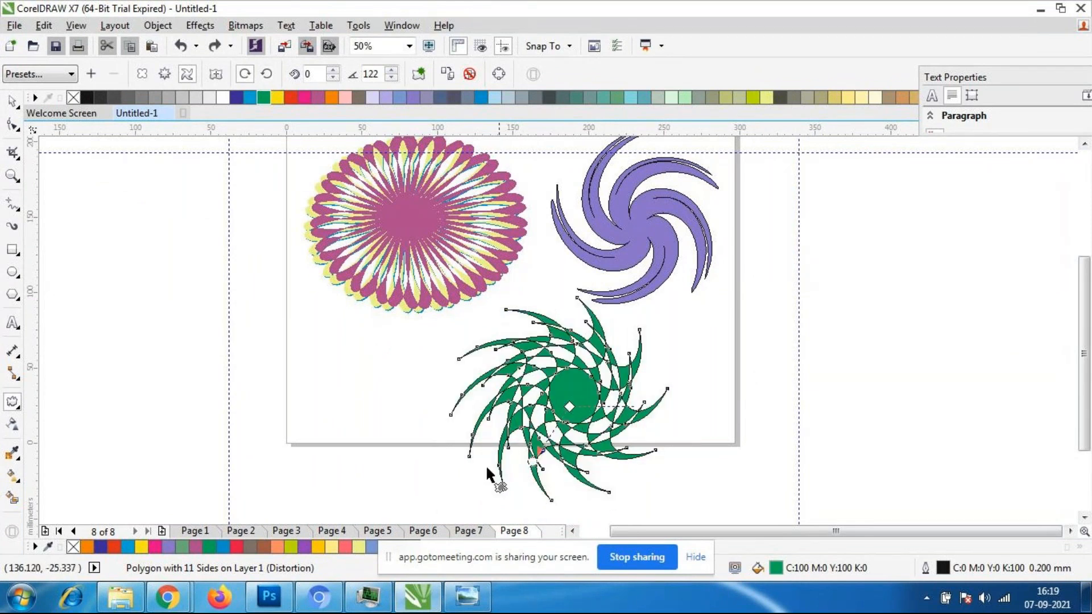
- Increase the additional angle of the green star's Twister distortion to 141 degrees
{"action": "left_click", "coordinate": [391, 70]}
{"action": "left_click", "coordinate": [392, 70]}
{"action": "left_click", "coordinate": [392, 71]}
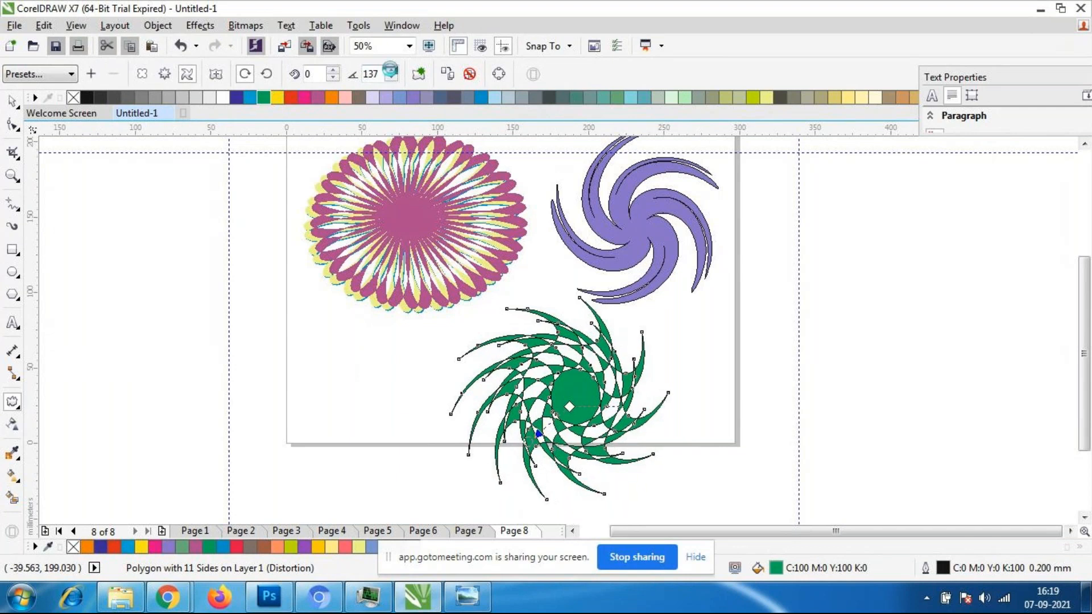
- Raise the complete rotations of the green star's Twister distortion to 9
{"action": "left_click", "coordinate": [333, 71]}
{"action": "left_click", "coordinate": [333, 71]}
{"action": "left_click", "coordinate": [333, 70]}
{"action": "left_click", "coordinate": [333, 70]}
{"action": "left_click", "coordinate": [333, 70]}
{"action": "left_click", "coordinate": [332, 71]}
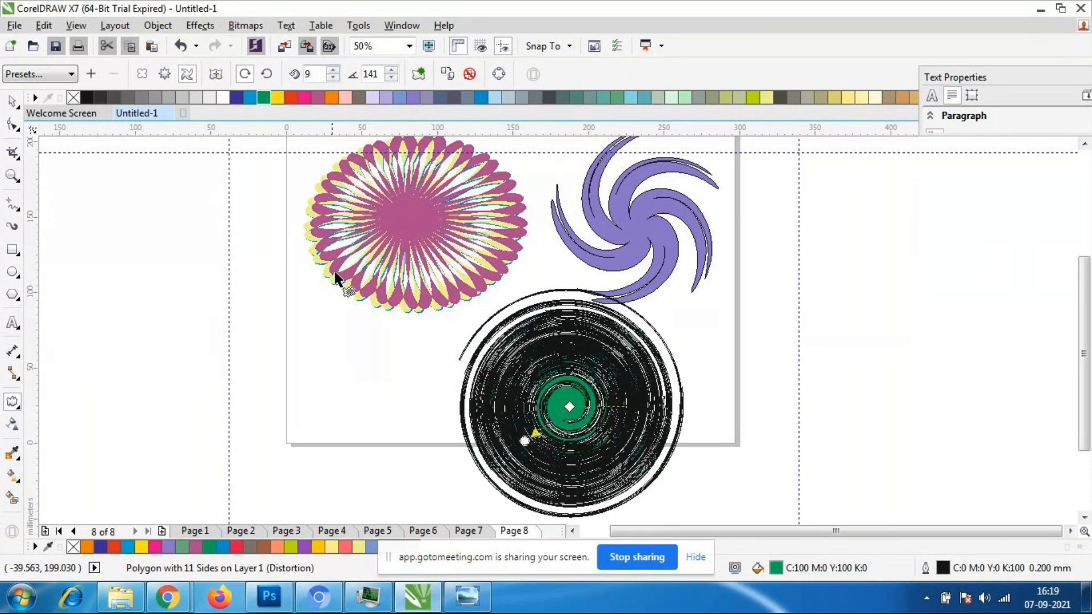
- Undo the added complete rotations one at a time until the green star's twist is back to 1 rotation
{"action": "scroll", "coordinate": [692, 466], "scroll_direction": "down", "scroll_amount": 1}
{"action": "key", "text": "ctrl+z"}
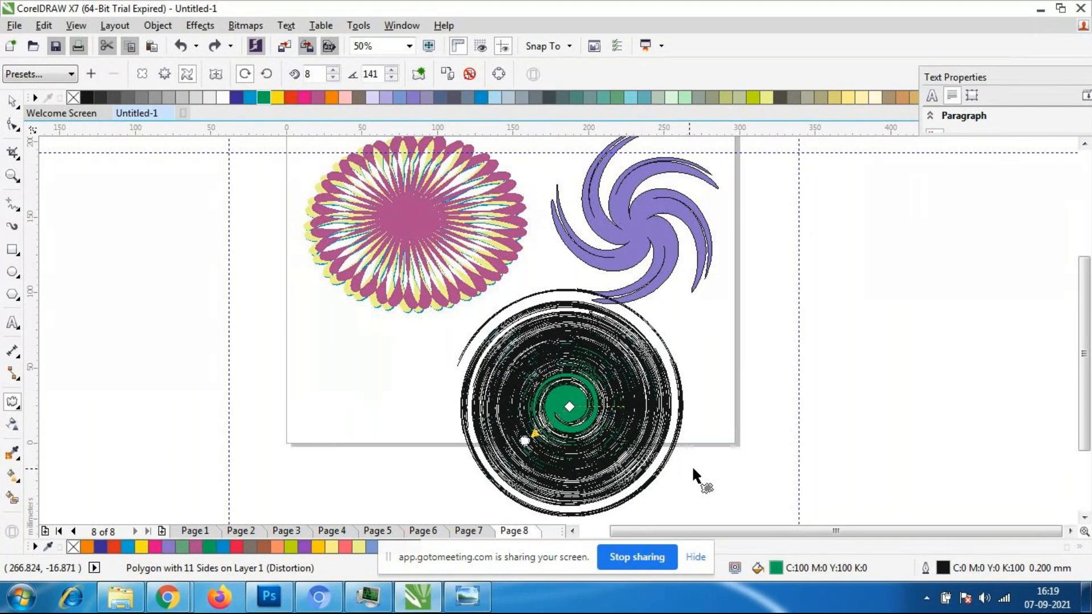
{"action": "scroll", "coordinate": [693, 467], "scroll_direction": "down", "scroll_amount": 1}
{"action": "key", "text": "ctrl+z"}
{"action": "key", "text": "ctrl+z"}
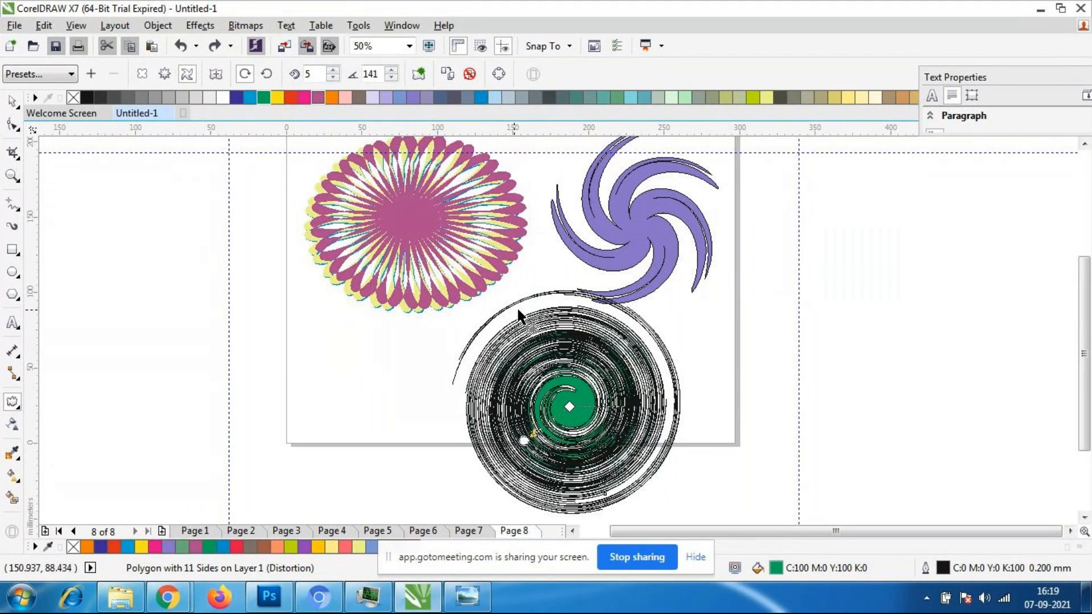
{"action": "key", "text": "ctrl+z"}
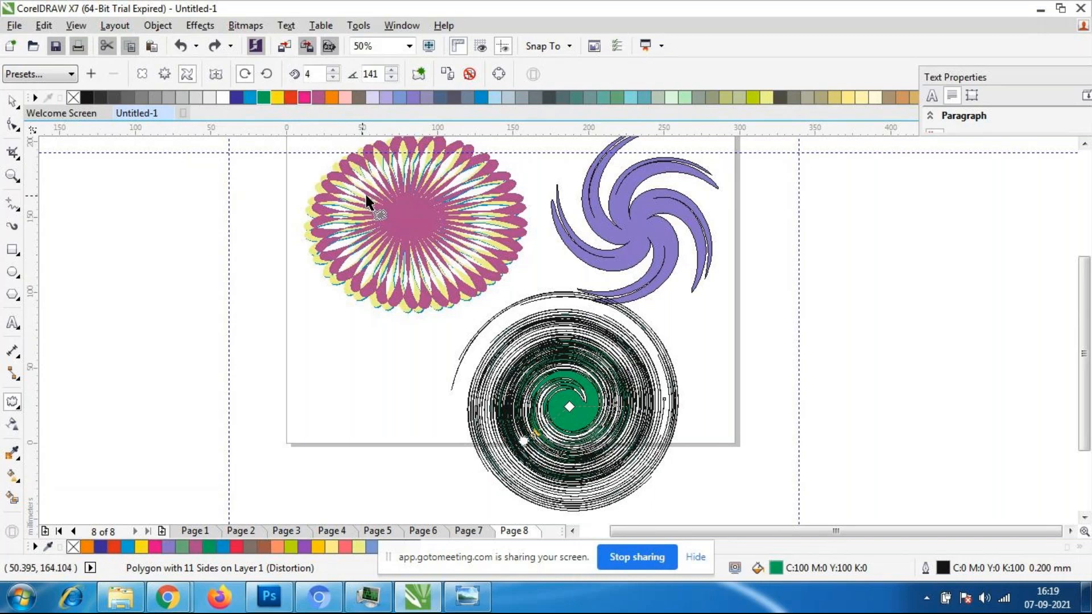
{"action": "left_click", "coordinate": [363, 199]}
{"action": "key", "text": "ctrl+z"}
{"action": "key", "text": "ctrl+z"}
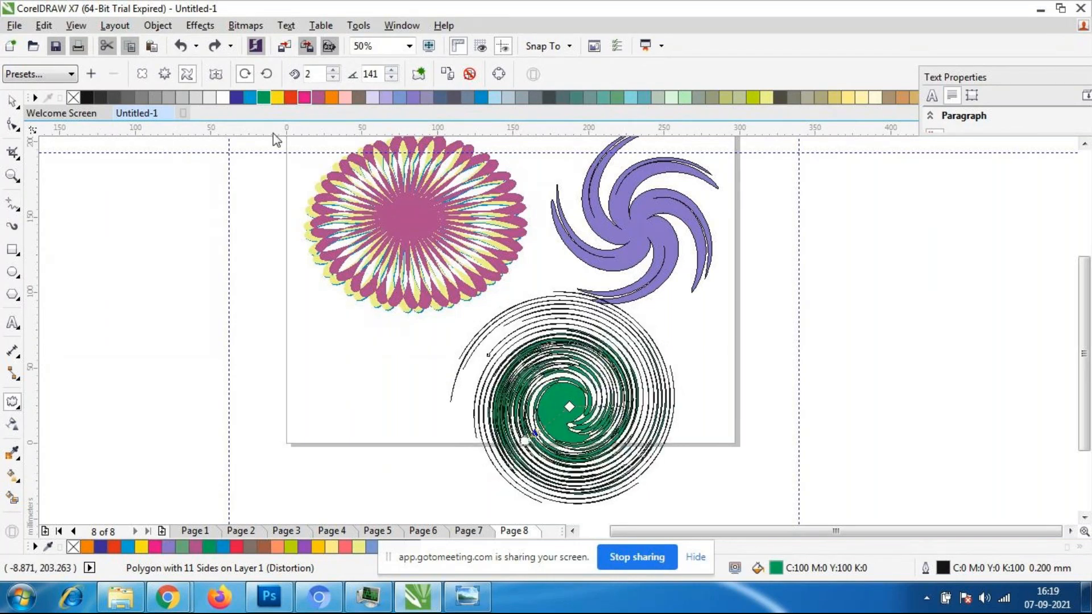
{"action": "key", "text": "ctrl+z"}
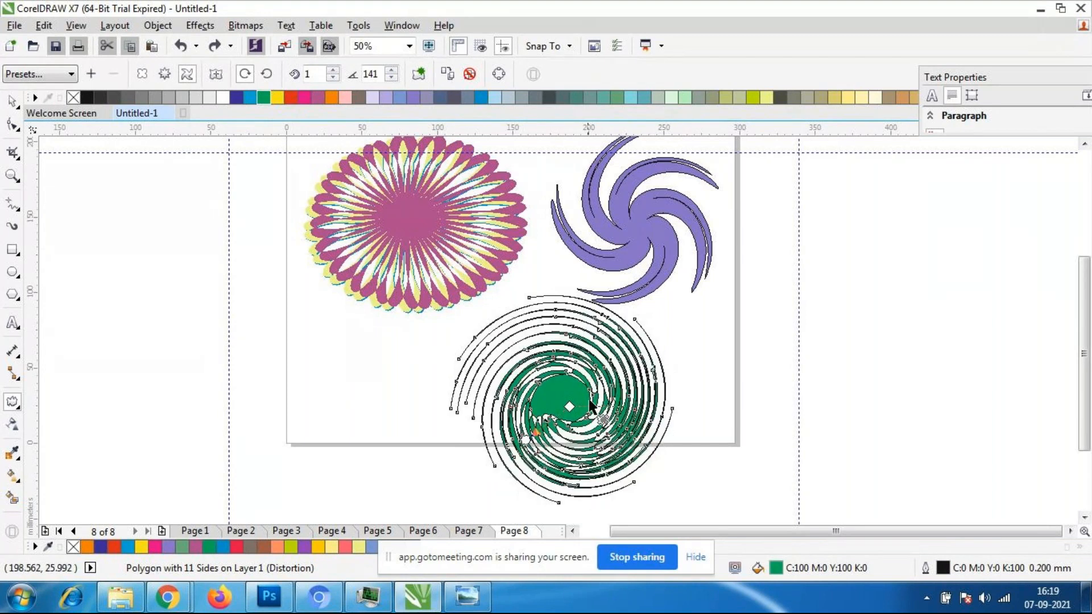
- Set the complete rotations of the green star's Twister distortion to 0
{"action": "left_click_drag", "start_coordinate": [316, 74], "coordinate": [229, 106]}
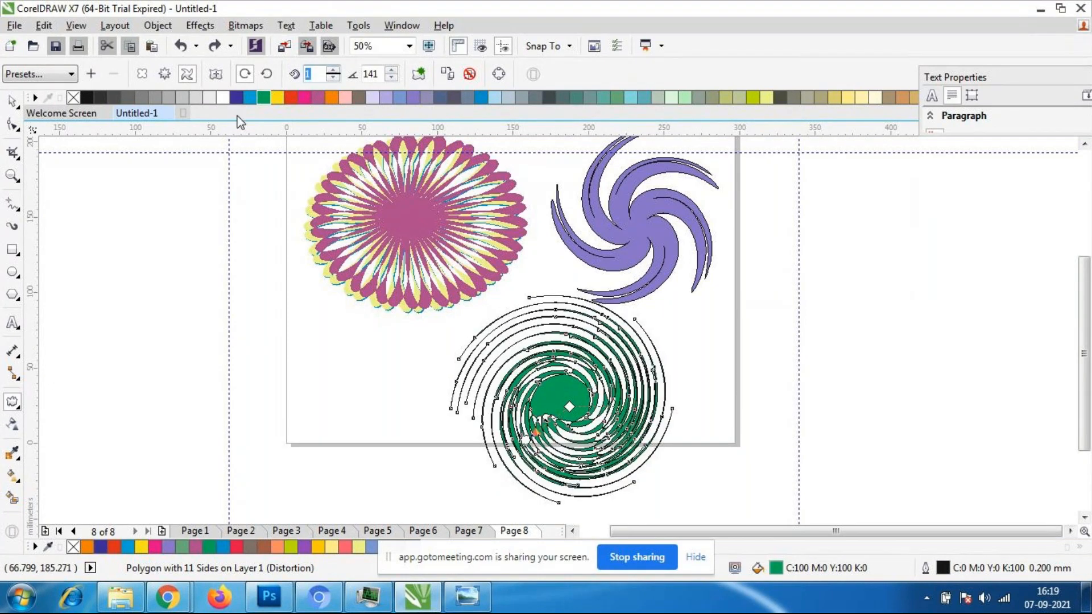
{"action": "type", "text": "0"}
{"action": "key", "text": "Return"}
- Try another Twister distortion of about 126 degrees from a point outside the green star and undo it
{"action": "left_click_drag", "start_coordinate": [708, 469], "coordinate": [682, 455]}
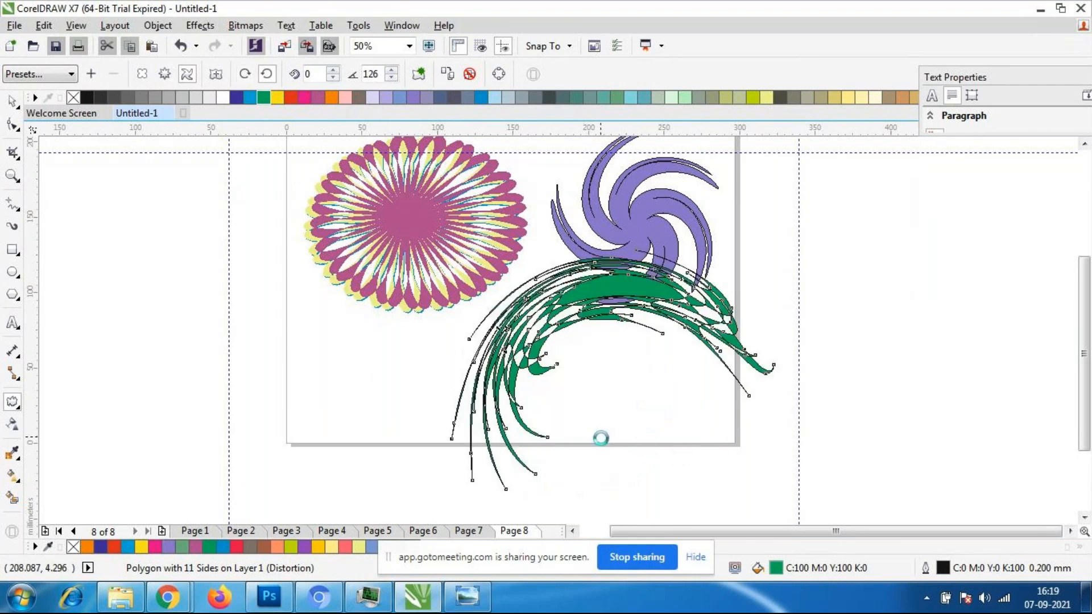
{"action": "key", "text": "ctrl+z"}
{"action": "key", "text": "ctrl+z"}
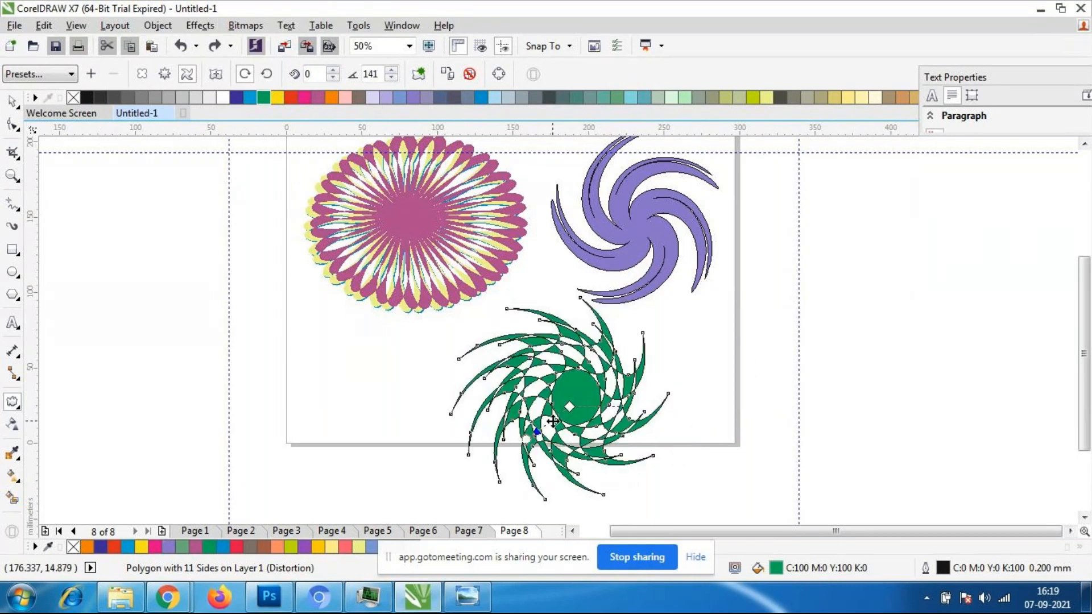
- Move the green twisted star off the page, into the empty area beyond its right edge
{"action": "left_click", "coordinate": [20, 101]}
{"action": "left_click", "coordinate": [574, 387]}
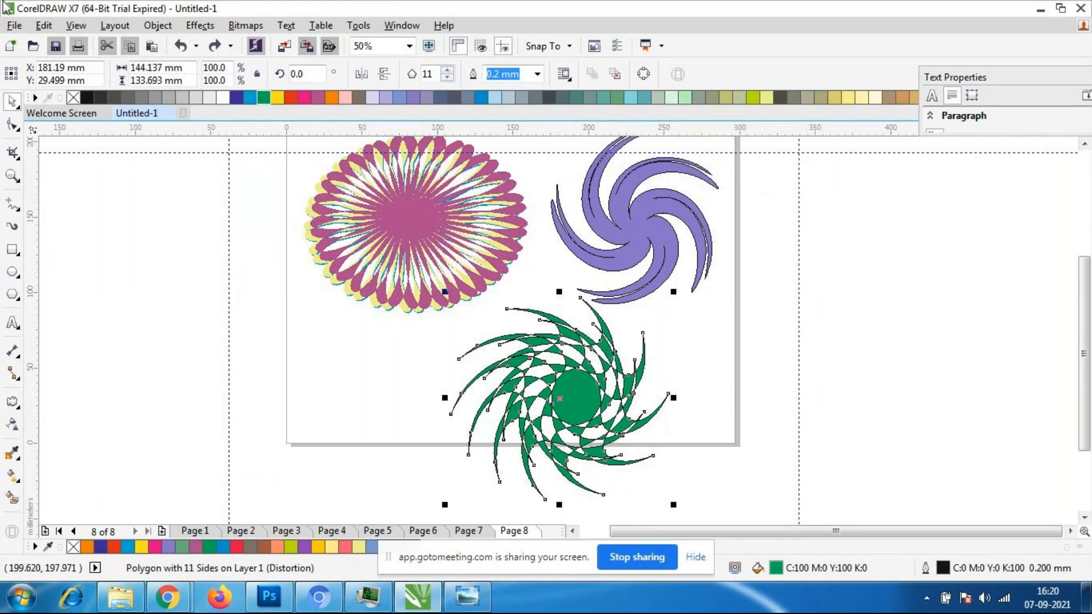
{"action": "left_click", "coordinate": [246, 438]}
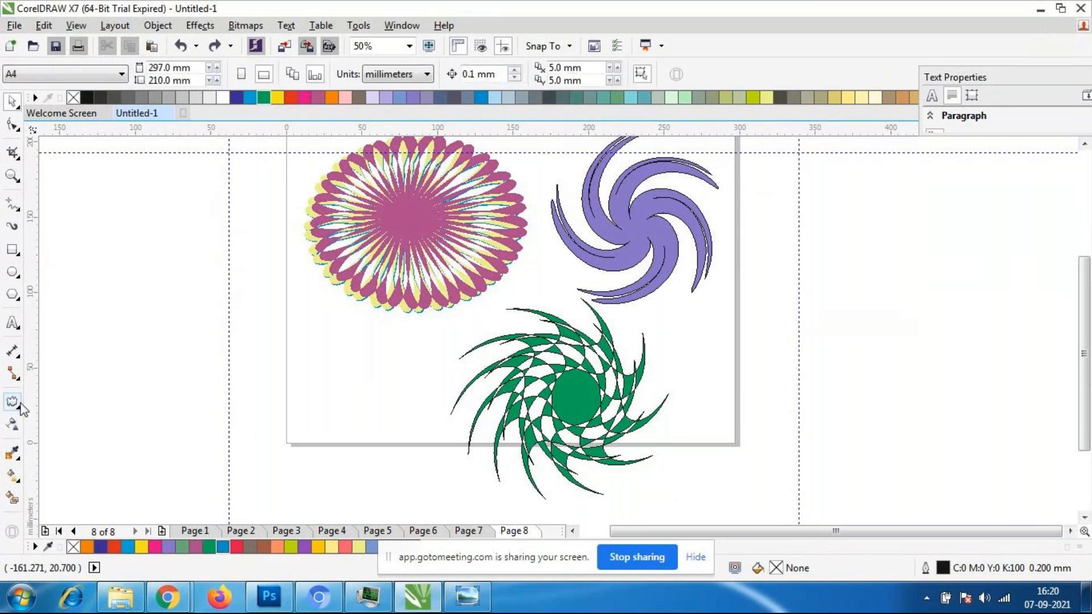
{"action": "left_click_drag", "start_coordinate": [594, 386], "coordinate": [894, 381]}
{"action": "left_click", "coordinate": [749, 239]}
{"action": "left_click_drag", "start_coordinate": [748, 236], "coordinate": [994, 503]}
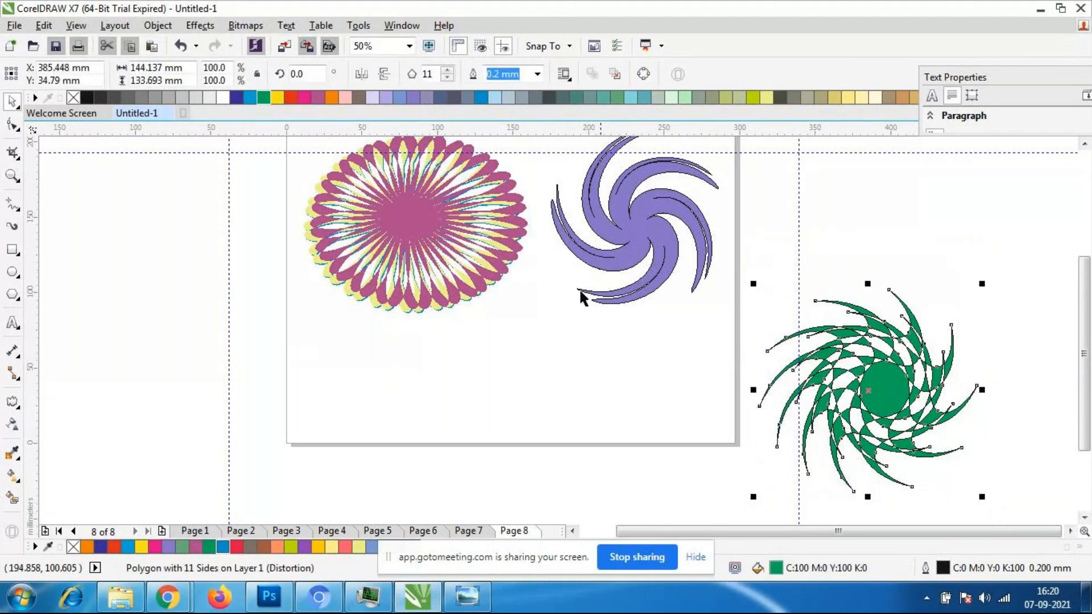
- Move the green twisted star back onto the lower middle of the page, beneath the flower and the purple swirl
{"action": "left_click", "coordinate": [774, 298]}
{"action": "left_click_drag", "start_coordinate": [747, 266], "coordinate": [958, 483]}
{"action": "left_click", "coordinate": [1002, 508]}
{"action": "left_click", "coordinate": [934, 418]}
{"action": "left_click_drag", "start_coordinate": [887, 405], "coordinate": [539, 393]}
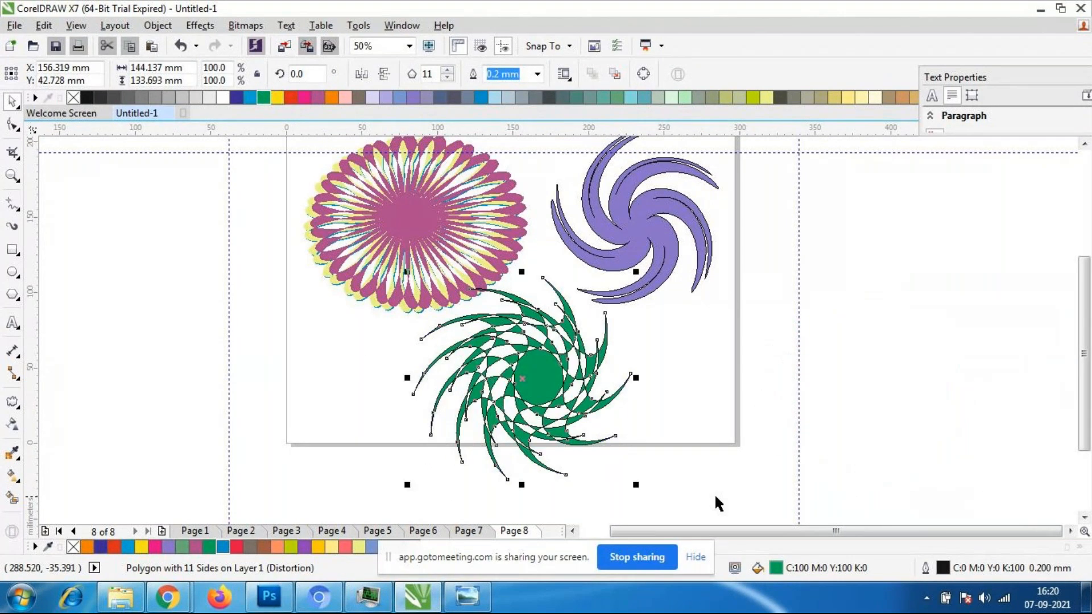
- Centre the Twister distortion on the green star, then try shifting its centre to the upper left and undo that shift
{"action": "left_click", "coordinate": [11, 403]}
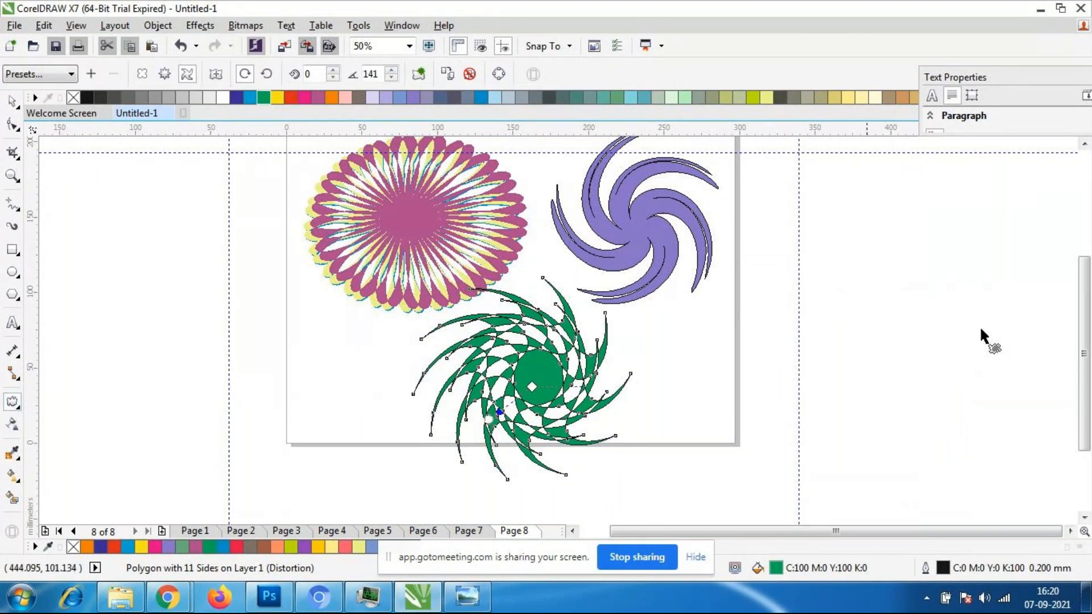
{"action": "left_click", "coordinate": [216, 74]}
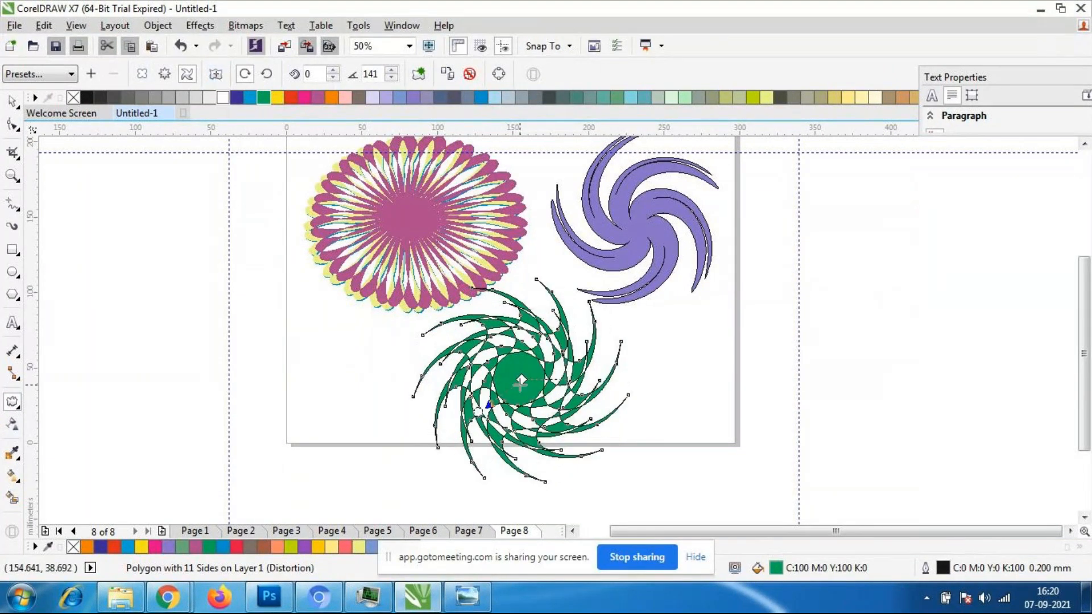
{"action": "left_click_drag", "start_coordinate": [523, 379], "coordinate": [495, 347]}
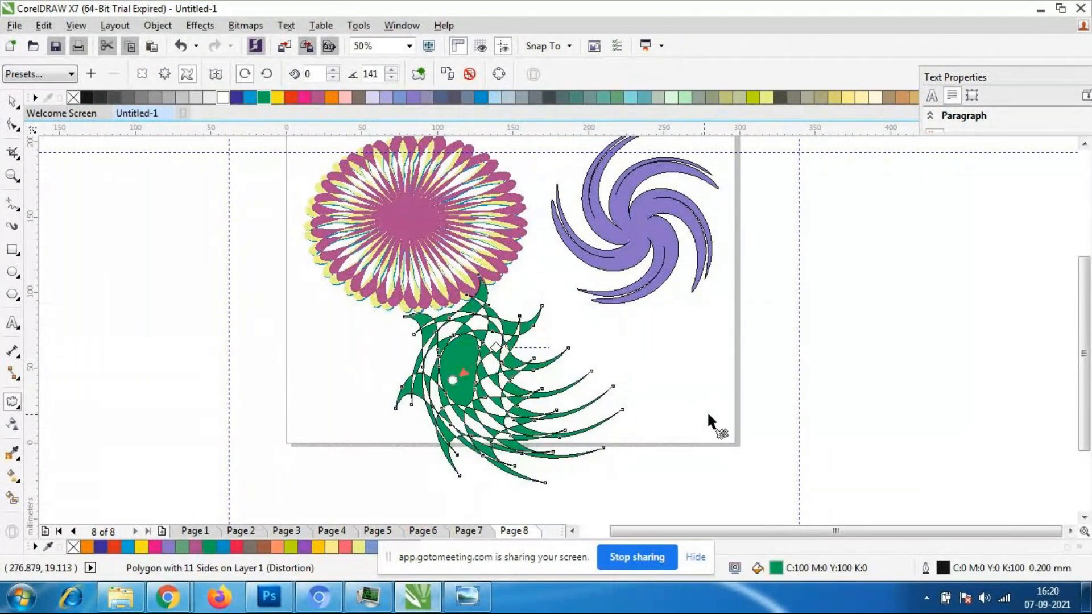
{"action": "key", "text": "ctrl+z"}
- Apply a Zipper distortion with amplitude 16 and frequency 5 from the green star's centre, and move the star slightly up and right
{"action": "left_click", "coordinate": [164, 73]}
{"action": "mouse_move", "coordinate": [517, 376]}
{"action": "left_mouse_down"}
{"action": "mouse_move", "coordinate": [565, 390]}
{"action": "mouse_move", "coordinate": [509, 370]}
{"action": "left_mouse_up"}
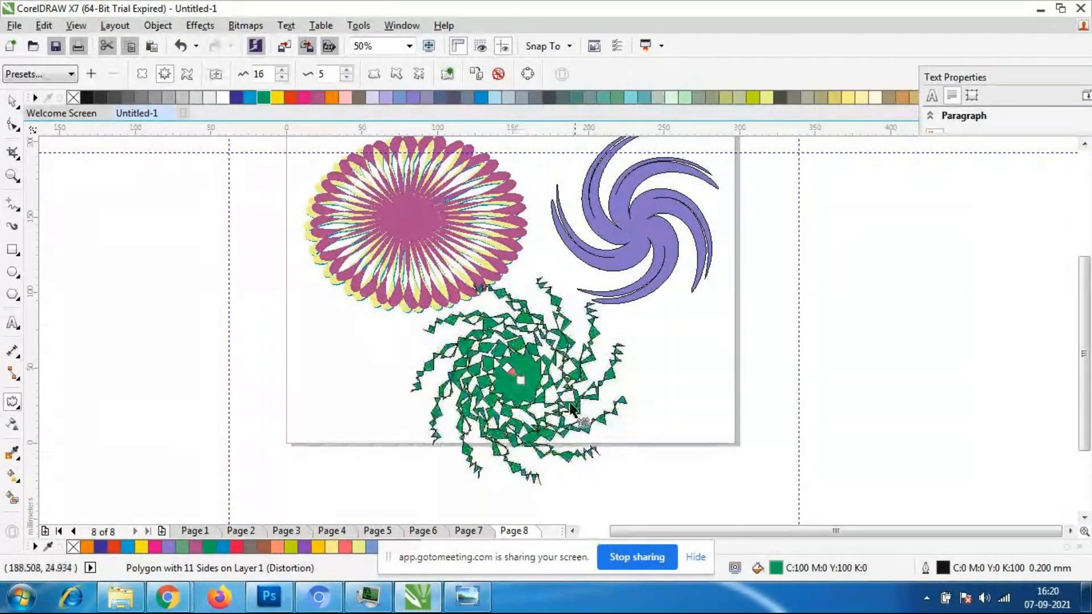
{"action": "left_click", "coordinate": [11, 100]}
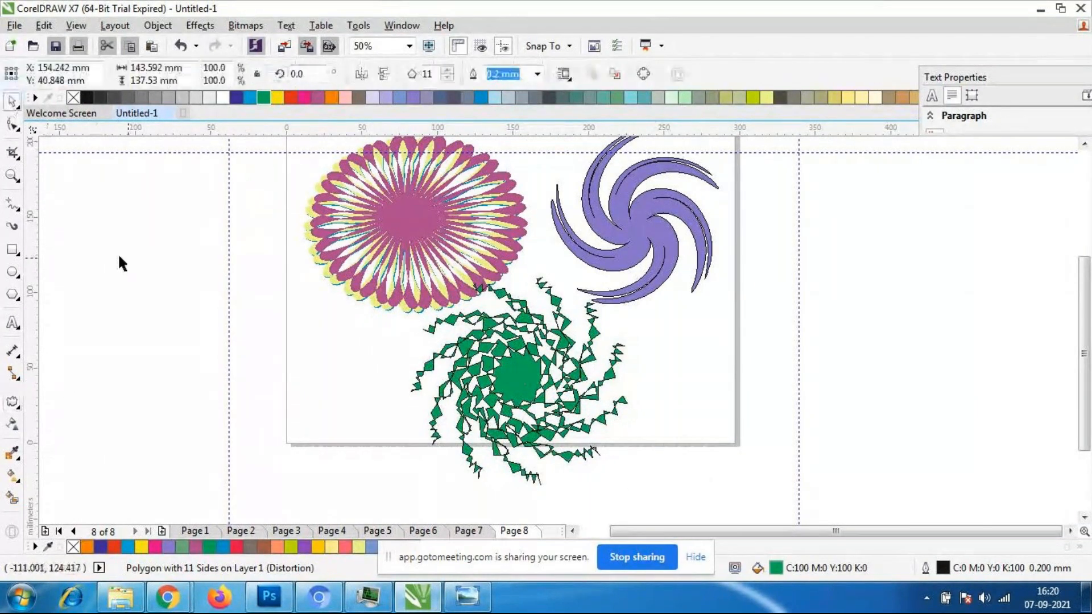
{"action": "left_click_drag", "start_coordinate": [544, 395], "coordinate": [558, 371]}
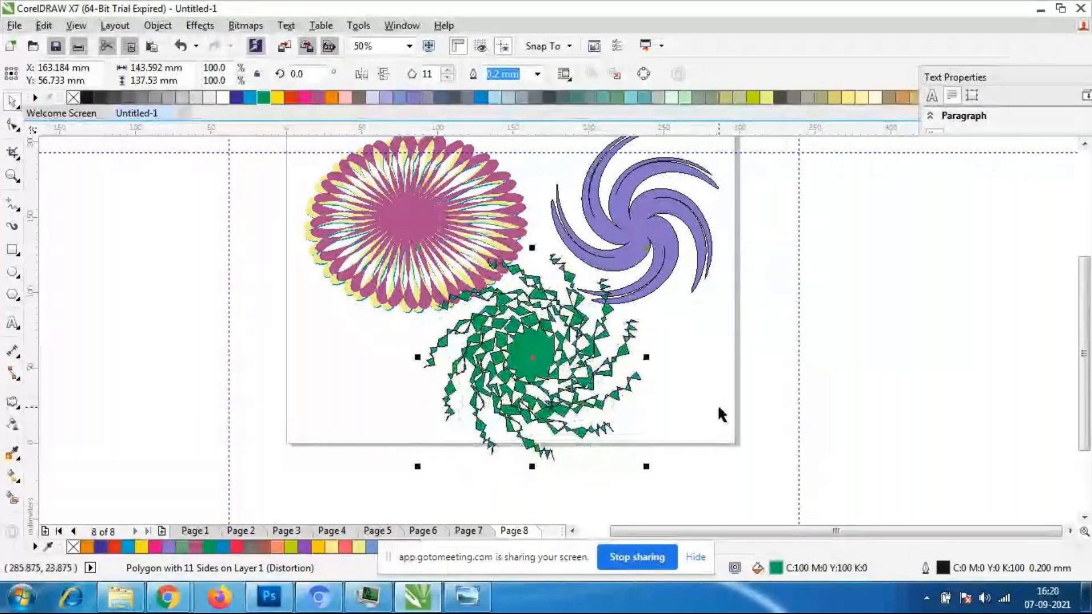
- Move the purple swirl slightly up and left, and shrink it proportionally to about 73 × 75 mm
{"action": "left_click", "coordinate": [718, 408]}
{"action": "scroll", "coordinate": [498, 276], "scroll_direction": "down", "scroll_amount": 1}
{"action": "scroll", "coordinate": [586, 228], "scroll_direction": "up", "scroll_amount": 1}
{"action": "scroll", "coordinate": [512, 284], "scroll_direction": "down", "scroll_amount": 1}
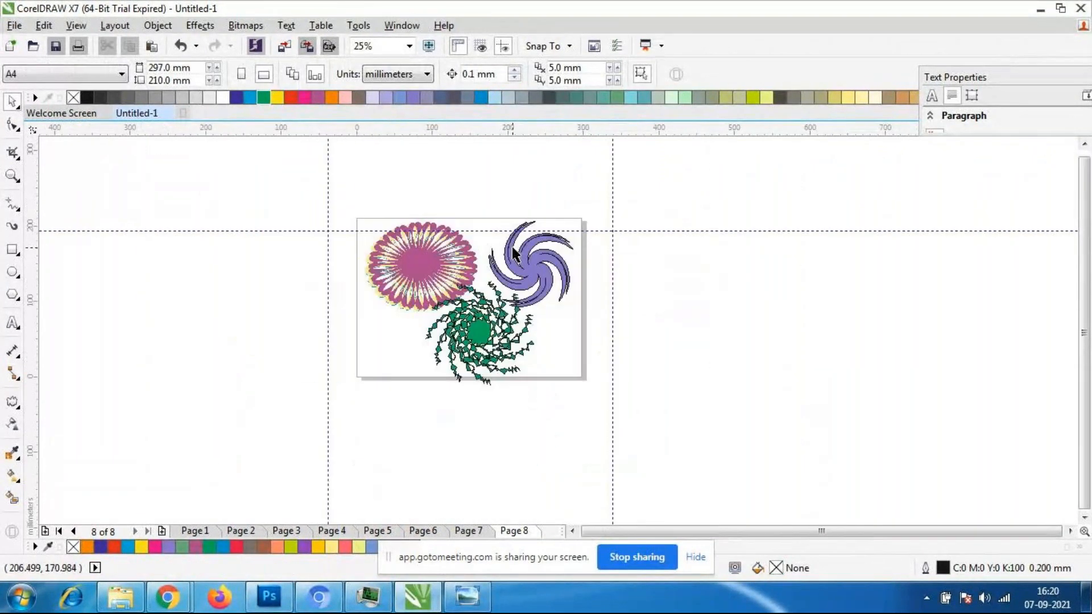
{"action": "scroll", "coordinate": [464, 302], "scroll_direction": "up", "scroll_amount": 1}
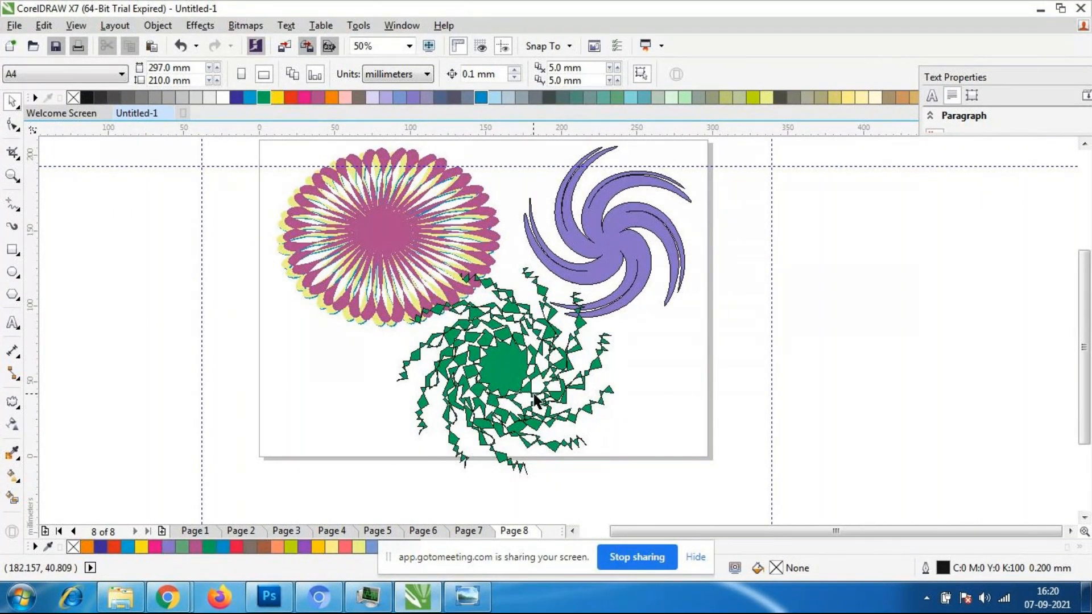
{"action": "left_click", "coordinate": [550, 269]}
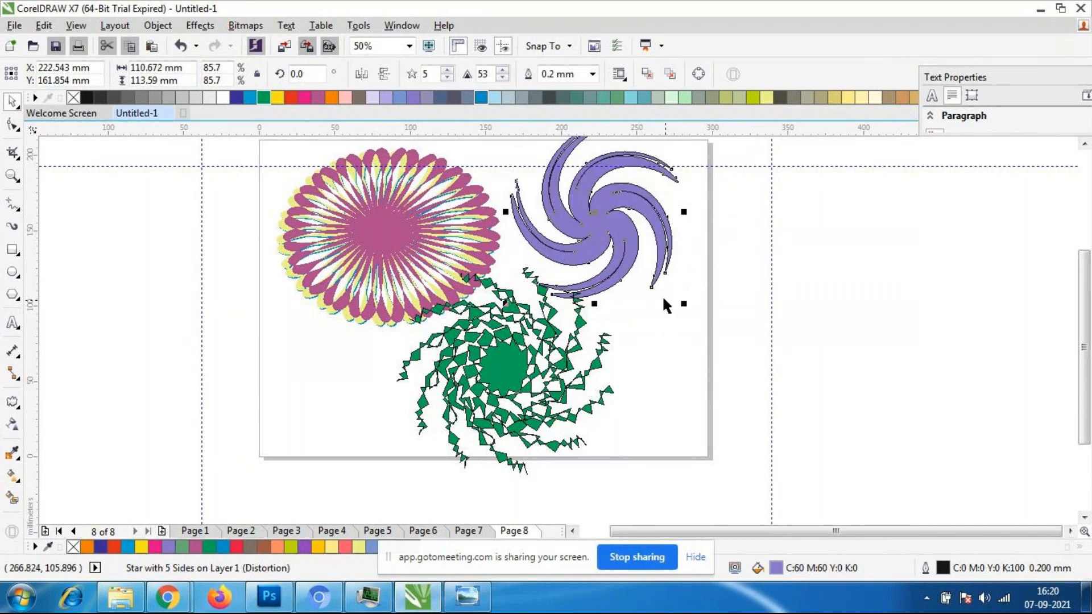
{"action": "left_click_drag", "start_coordinate": [687, 302], "coordinate": [584, 256]}
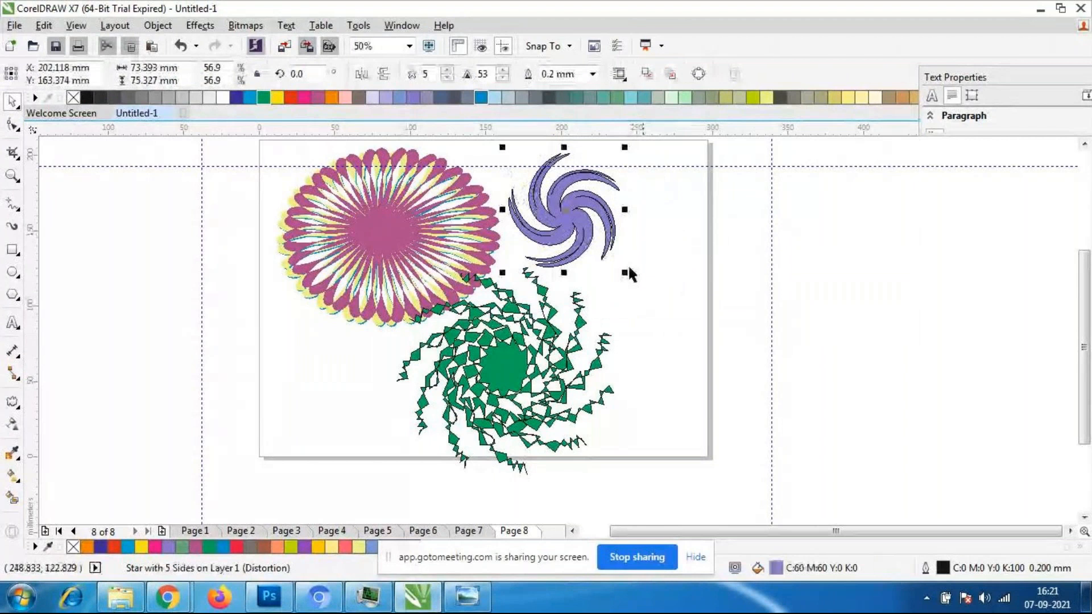
- Start a text line beside the purple swirl, and switch to the GoToMeeting window to look through the participants' names
{"action": "left_click", "coordinate": [12, 322]}
{"action": "left_click", "coordinate": [628, 230]}
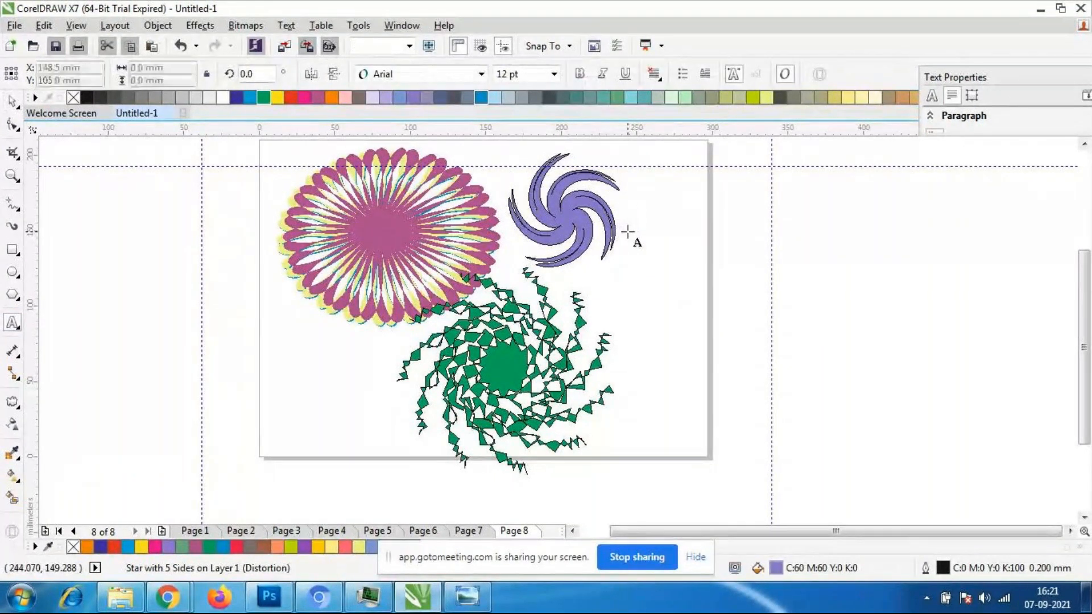
{"action": "mouse_move", "coordinate": [165, 601]}
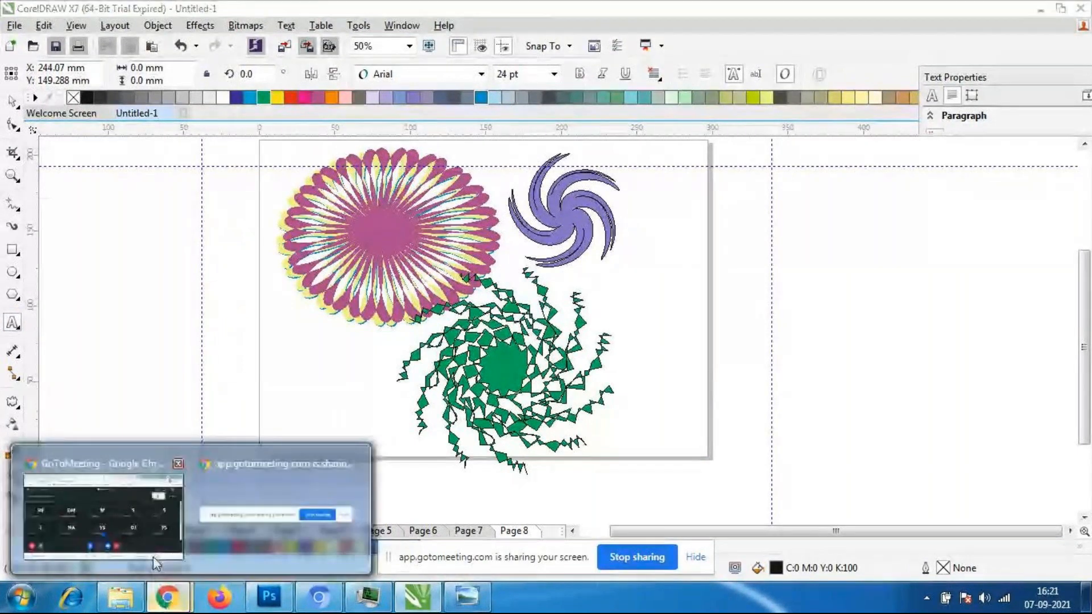
{"action": "left_click", "coordinate": [152, 557]}
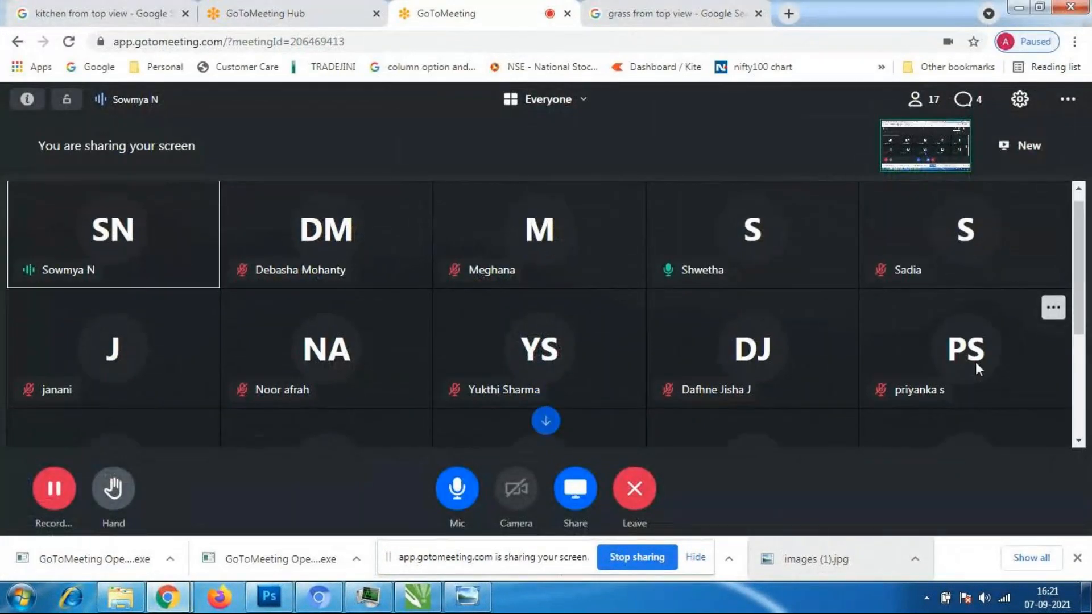
{"action": "scroll", "coordinate": [975, 364], "scroll_direction": "down", "scroll_amount": 3}
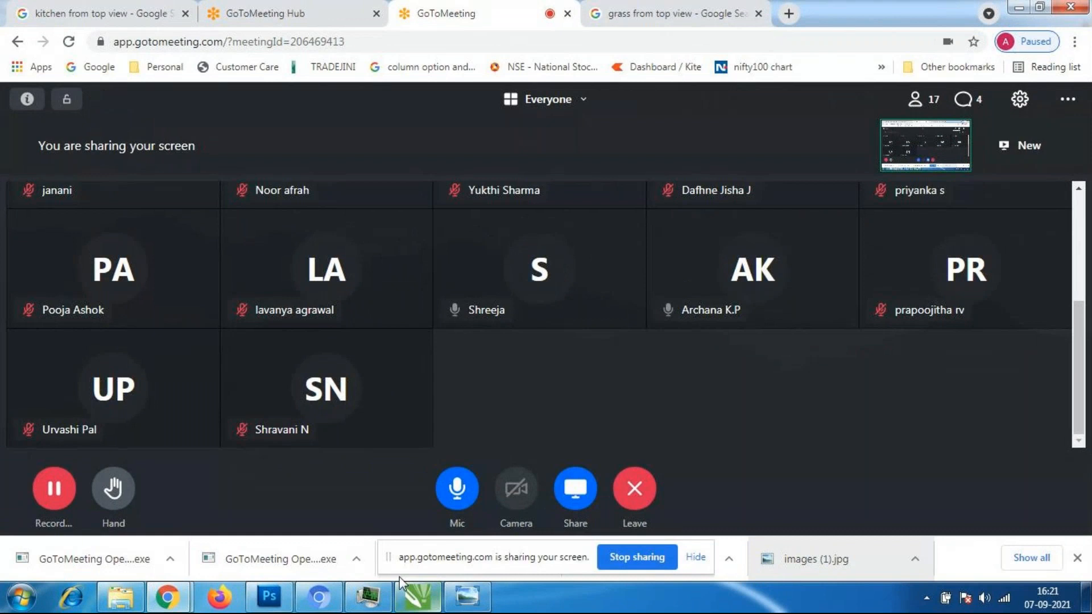
- Switch back to CorelDRAW and add a participant's first name as artistic text just right of the purple swirl
{"action": "left_click", "coordinate": [418, 602]}
{"action": "left_click", "coordinate": [641, 234]}
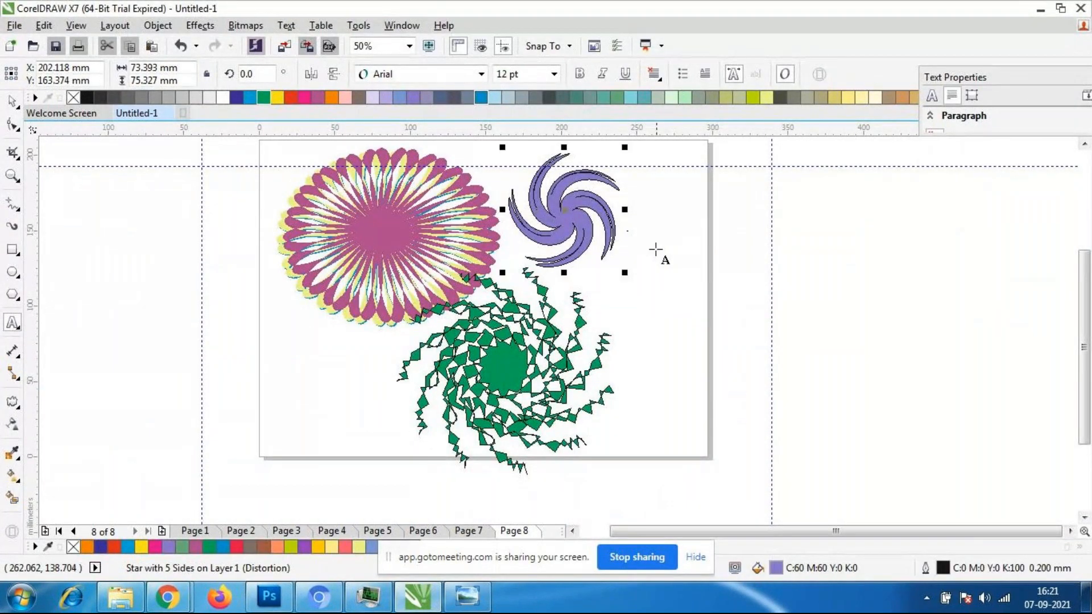
{"action": "left_click", "coordinate": [643, 236]}
{"action": "type", "text": "P"}
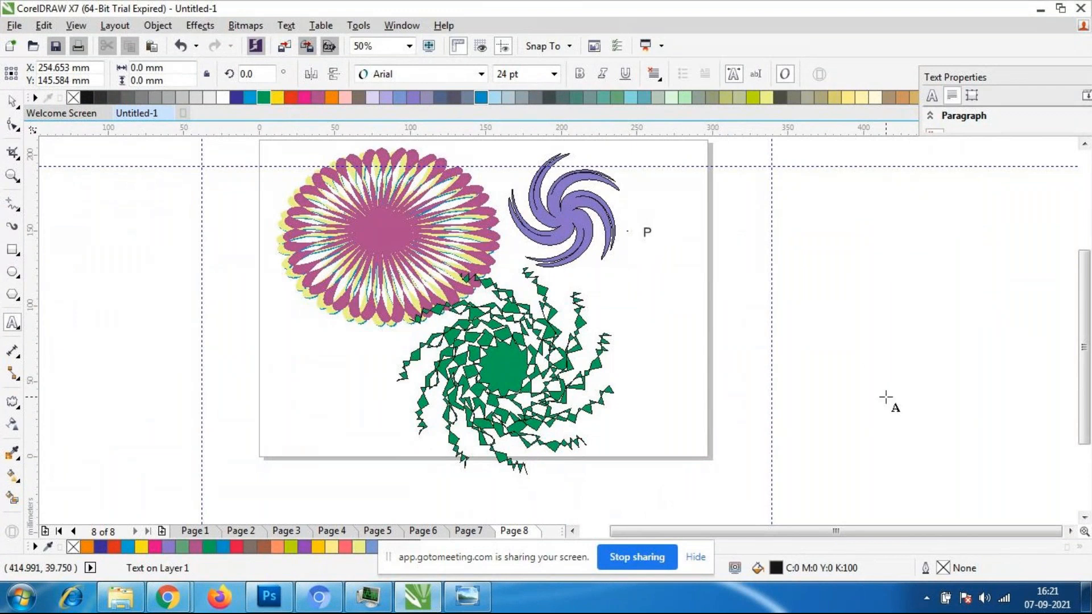
{"action": "type", "text": "rapoojitha"}
{"action": "key", "text": "Escape"}
{"action": "key", "text": "space"}
{"action": "left_click_drag", "start_coordinate": [666, 238], "coordinate": [644, 229]}
- Try the fonts Bauhaus 93 and Bernard MT Condensed on the name text
{"action": "left_click", "coordinate": [481, 74]}
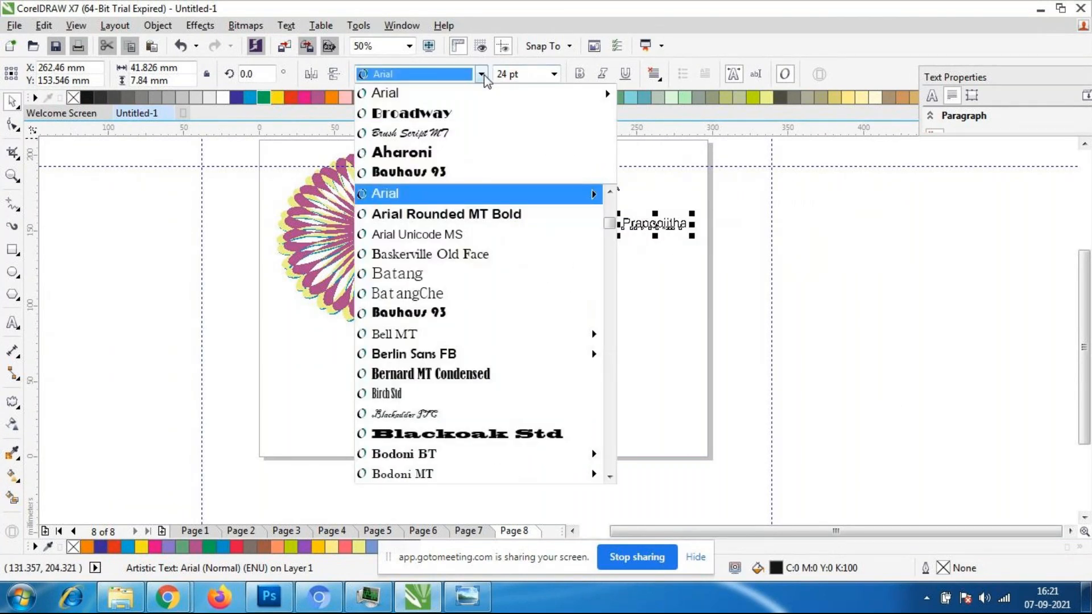
{"action": "left_click", "coordinate": [463, 314]}
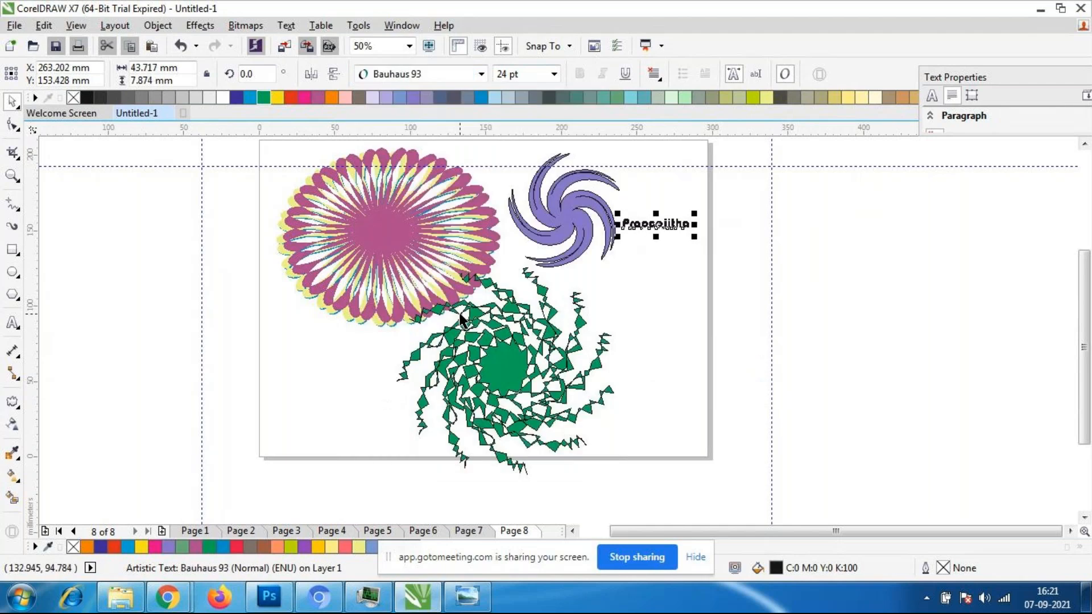
{"action": "scroll", "coordinate": [672, 248], "scroll_direction": "up", "scroll_amount": 2}
{"action": "scroll", "coordinate": [678, 241], "scroll_direction": "down", "scroll_amount": 3}
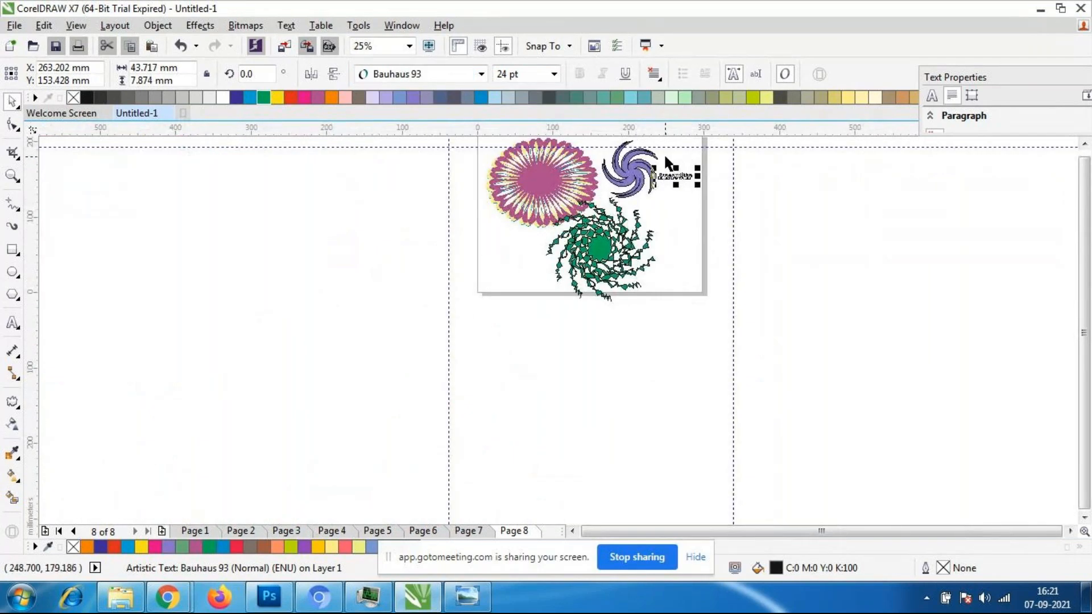
{"action": "scroll", "coordinate": [665, 158], "scroll_direction": "up", "scroll_amount": 4}
{"action": "key", "text": "Escape"}
{"action": "left_click", "coordinate": [708, 228]}
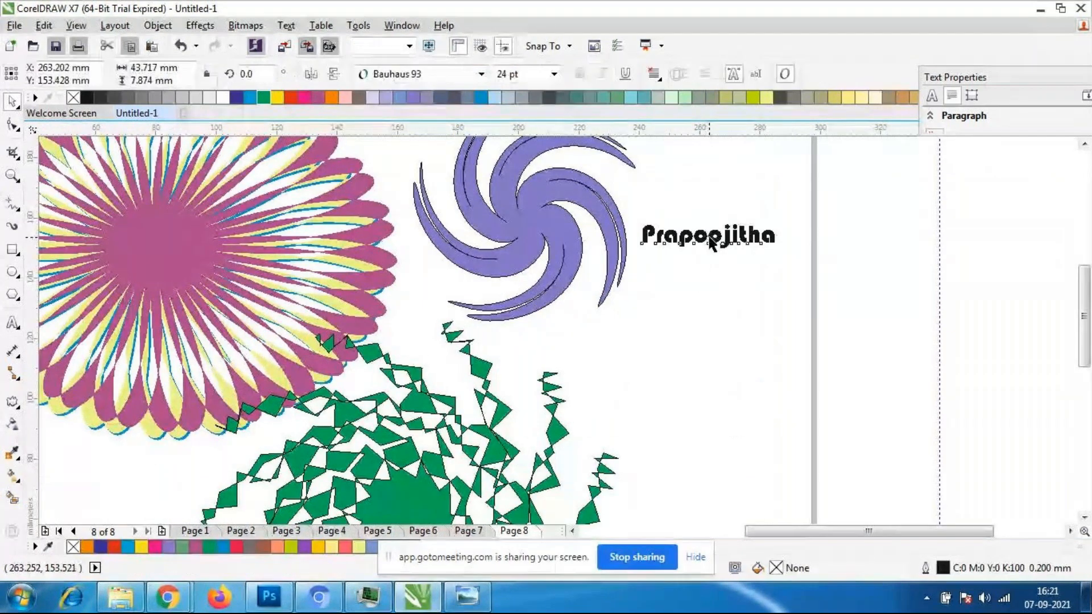
{"action": "left_click", "coordinate": [481, 74]}
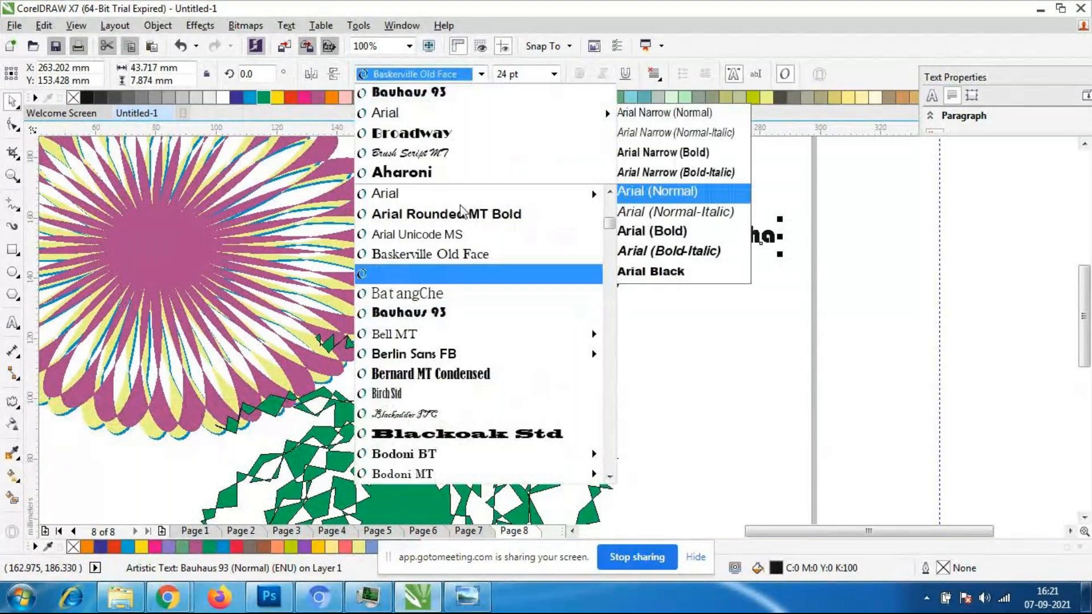
{"action": "left_click", "coordinate": [489, 374]}
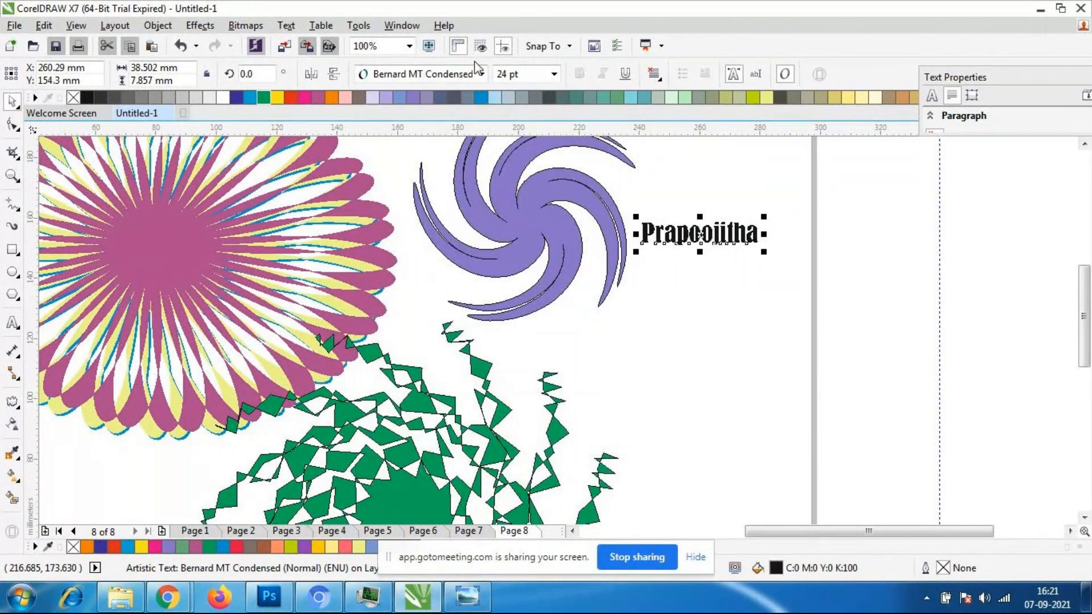
- Set the name text in Brush Script MT and enlarge it beside the purple swirl
{"action": "left_click", "coordinate": [481, 74]}
{"action": "left_click", "coordinate": [459, 177]}
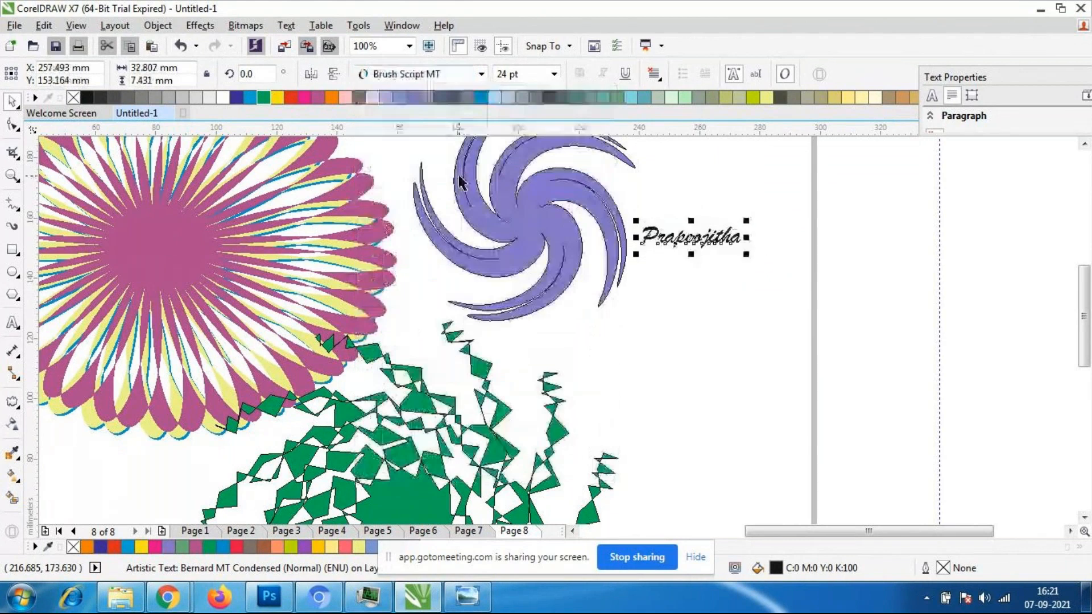
{"action": "left_click", "coordinate": [698, 275]}
{"action": "left_click_drag", "start_coordinate": [747, 262], "coordinate": [745, 231]}
{"action": "left_click", "coordinate": [672, 227]}
{"action": "scroll", "coordinate": [673, 231], "scroll_direction": "down", "scroll_amount": 3}
{"action": "scroll", "coordinate": [719, 187], "scroll_direction": "up", "scroll_amount": 3}
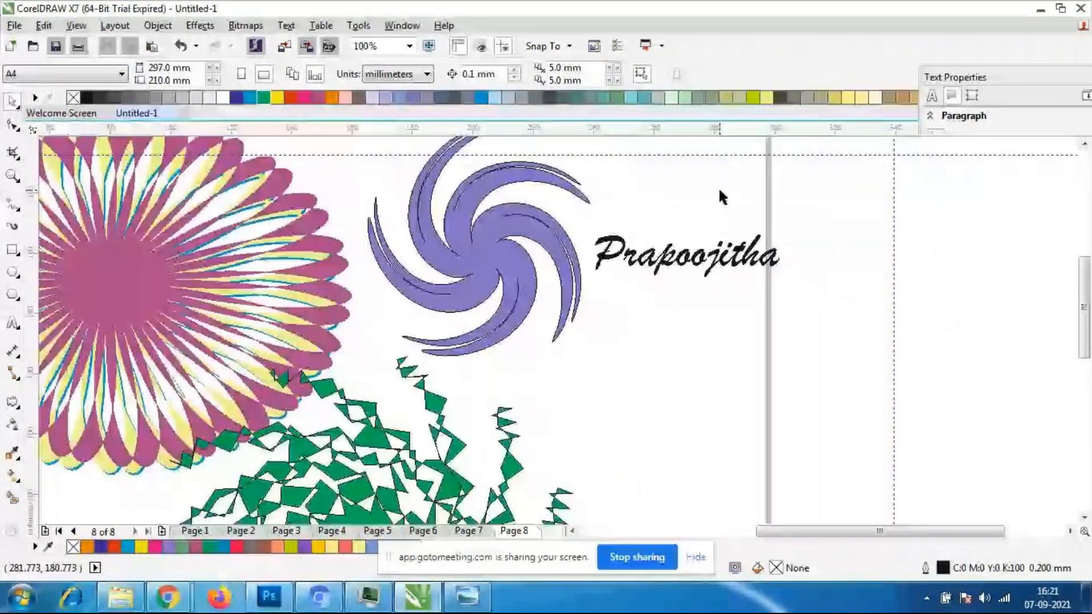
- Shrink the purple swirl to about 48 × 50 mm and place it against the first letter of the name
{"action": "left_click", "coordinate": [512, 285]}
{"action": "left_click_drag", "start_coordinate": [361, 362], "coordinate": [487, 280]}
{"action": "left_click_drag", "start_coordinate": [534, 222], "coordinate": [553, 268]}
{"action": "left_click", "coordinate": [682, 352]}
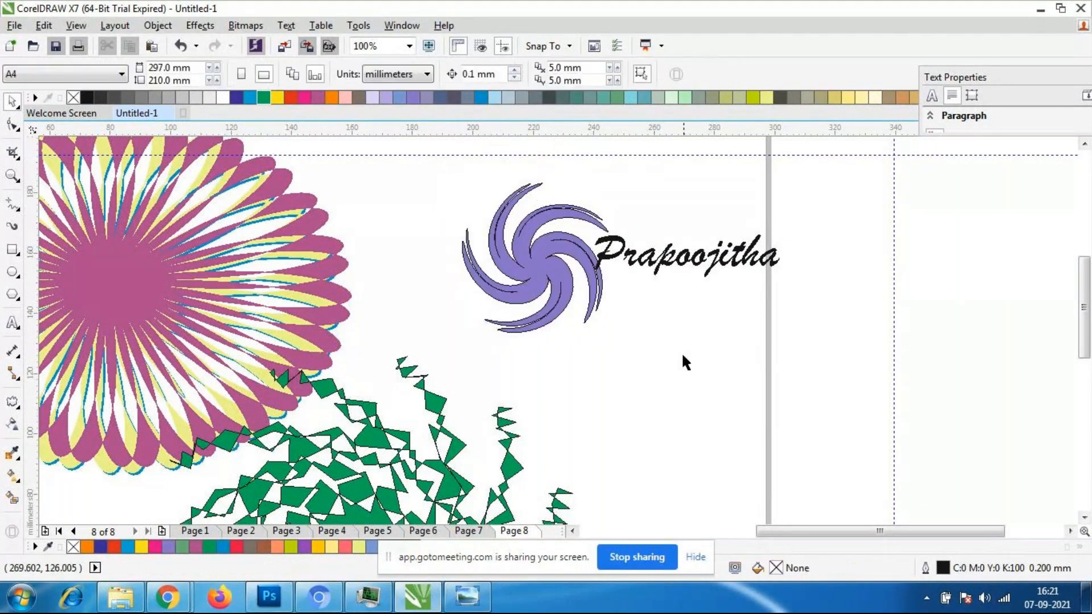
- Rotate the purple swirl clockwise to about 327° and move it up and right, partly behind the name's first letter
{"action": "left_click", "coordinate": [664, 266]}
{"action": "left_click", "coordinate": [567, 298]}
{"action": "left_click", "coordinate": [560, 265]}
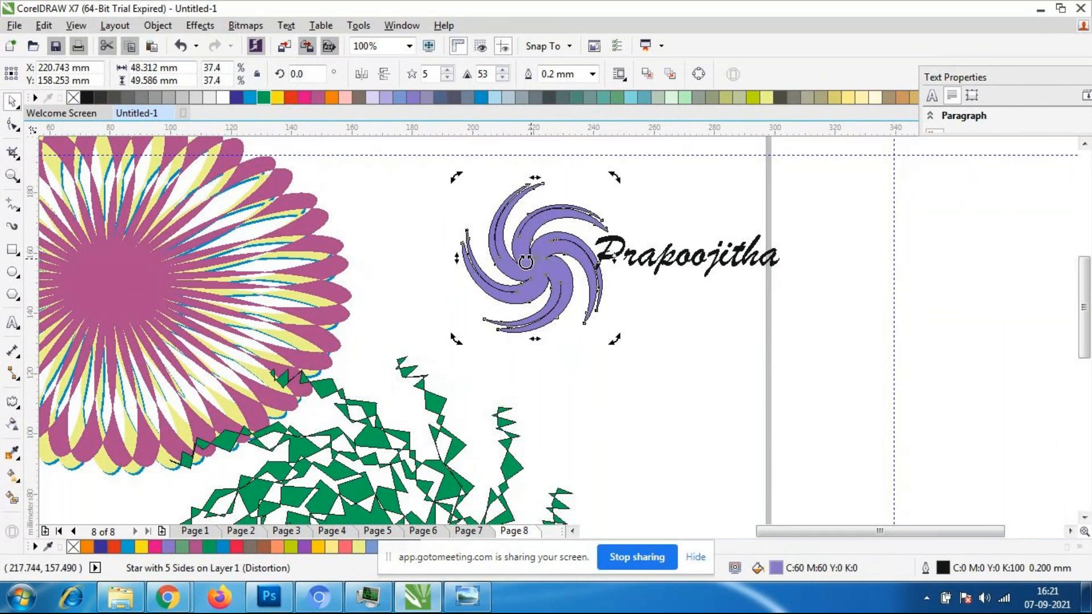
{"action": "left_click_drag", "start_coordinate": [615, 339], "coordinate": [552, 349]}
{"action": "left_click", "coordinate": [551, 275]}
{"action": "left_click_drag", "start_coordinate": [551, 275], "coordinate": [575, 260]}
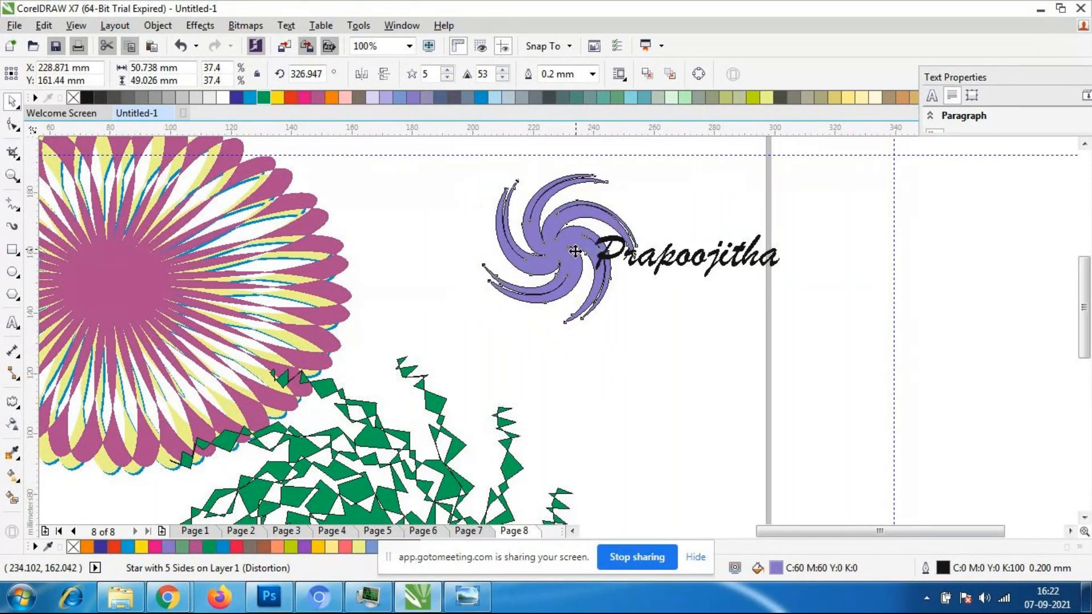
- Move the name text slightly down and left so its first letter overlaps the purple swirl
{"action": "left_click", "coordinate": [654, 361]}
{"action": "scroll", "coordinate": [654, 361], "scroll_direction": "up", "scroll_amount": 2}
{"action": "scroll", "coordinate": [683, 285], "scroll_direction": "down", "scroll_amount": 2}
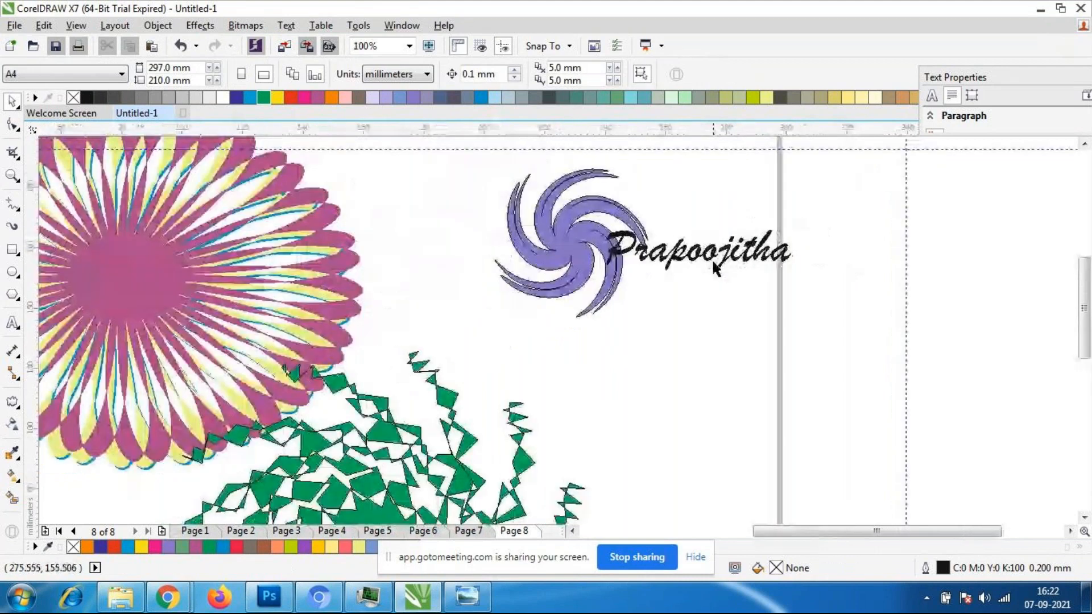
{"action": "left_click", "coordinate": [694, 272]}
{"action": "left_click_drag", "start_coordinate": [694, 272], "coordinate": [678, 276]}
{"action": "left_click", "coordinate": [687, 329]}
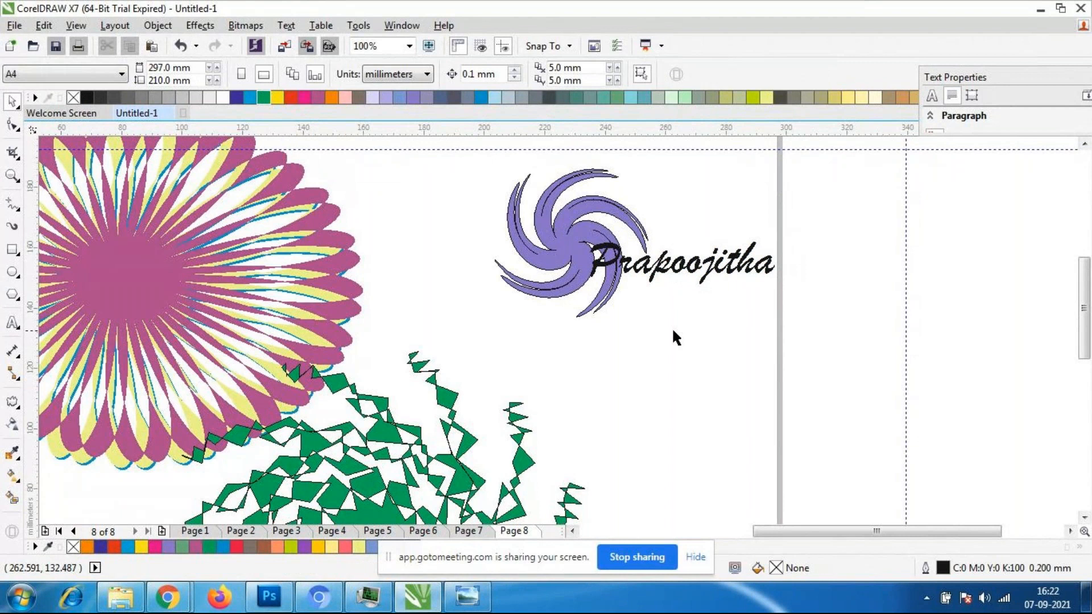
- Try a horizontal black drop shadow cast across the purple swirl with opacity 50 and feathering 15, and undo it
{"action": "scroll", "coordinate": [686, 257], "scroll_direction": "up", "scroll_amount": 2}
{"action": "scroll", "coordinate": [686, 257], "scroll_direction": "down", "scroll_amount": 3}
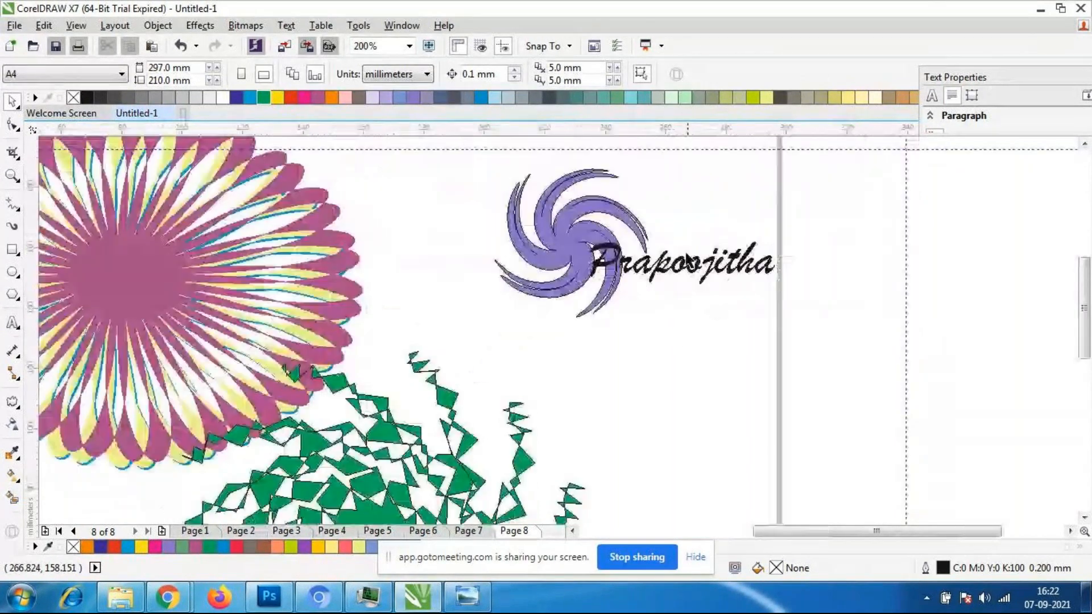
{"action": "scroll", "coordinate": [539, 233], "scroll_direction": "up", "scroll_amount": 3}
{"action": "left_click", "coordinate": [540, 233]}
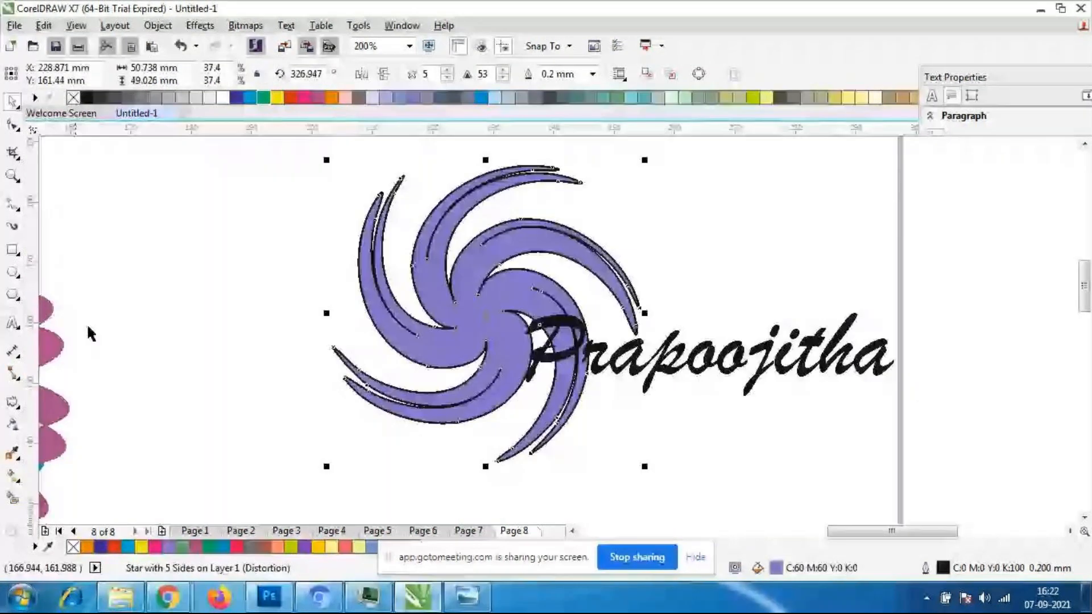
{"action": "left_click", "coordinate": [12, 403]}
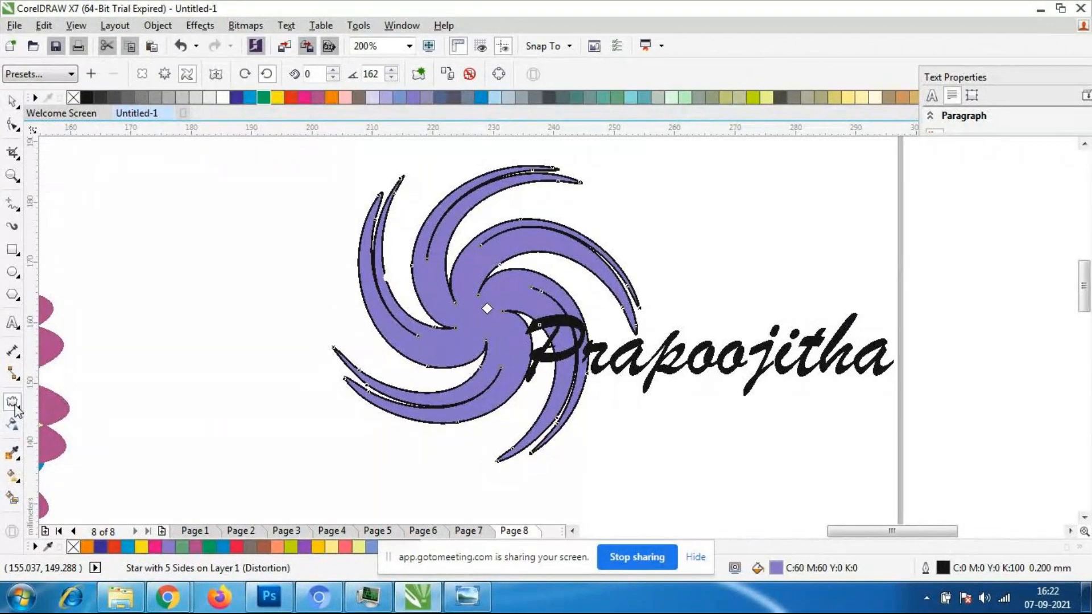
{"action": "left_click", "coordinate": [14, 404]}
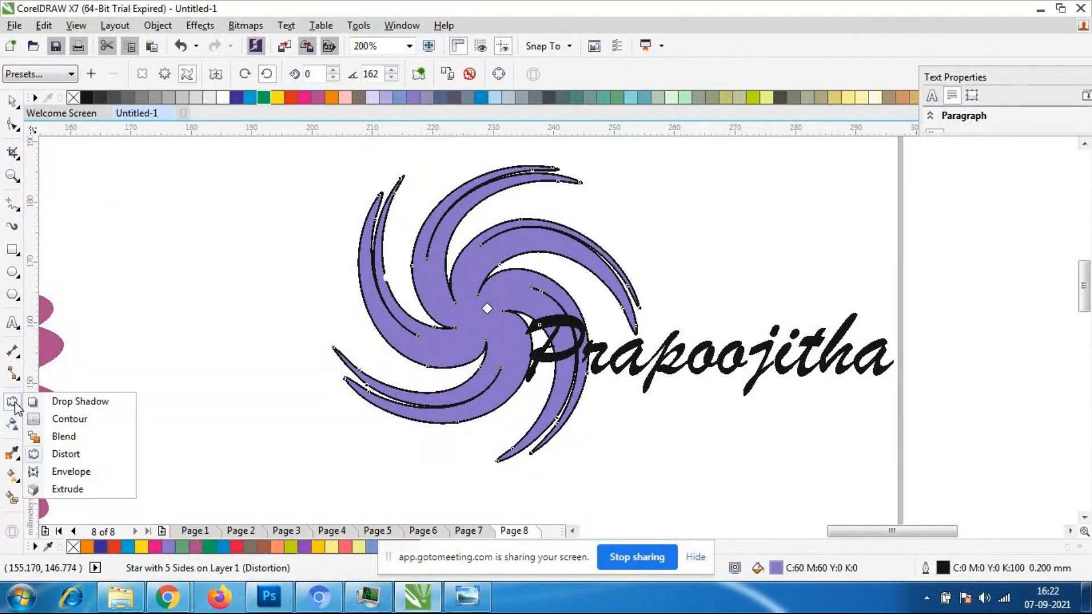
{"action": "left_click", "coordinate": [85, 403]}
{"action": "left_click_drag", "start_coordinate": [626, 296], "coordinate": [323, 309]}
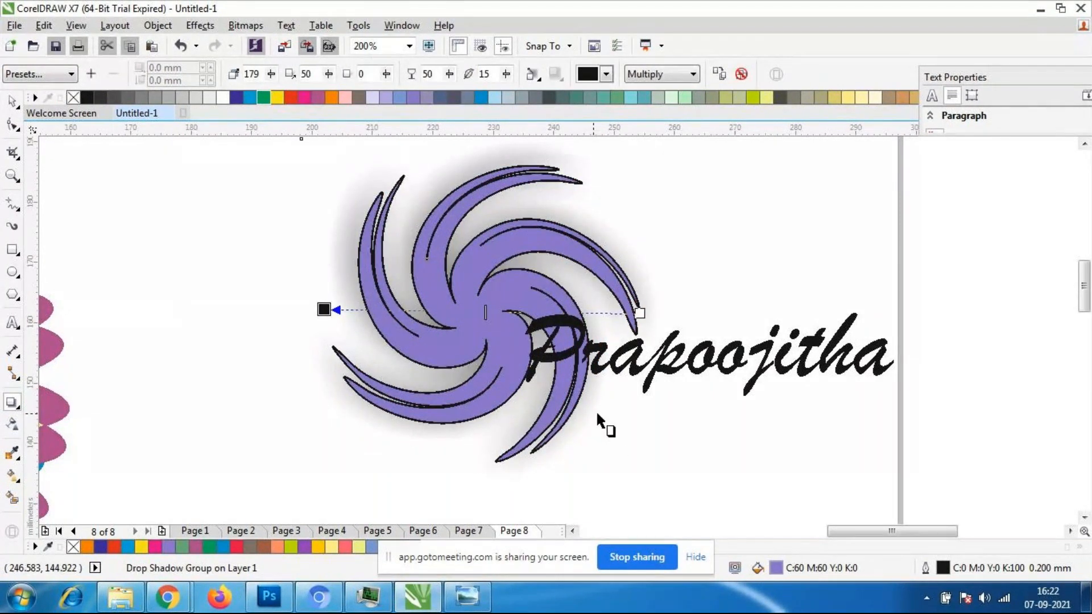
{"action": "key", "text": "ctrl+z"}
- Examine the layered flower, the green distorted star and the swirl-and-name logo on Page 8, overall and close up
{"action": "scroll", "coordinate": [510, 293], "scroll_direction": "down", "scroll_amount": 5}
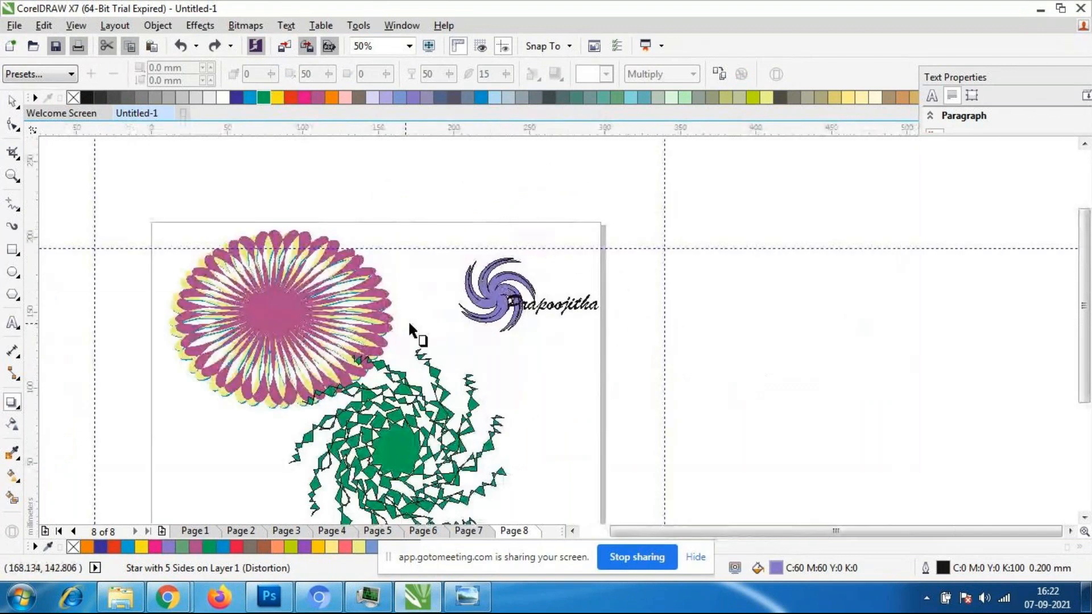
{"action": "scroll", "coordinate": [488, 330], "scroll_direction": "up", "scroll_amount": 2}
{"action": "scroll", "coordinate": [517, 349], "scroll_direction": "down", "scroll_amount": 3}
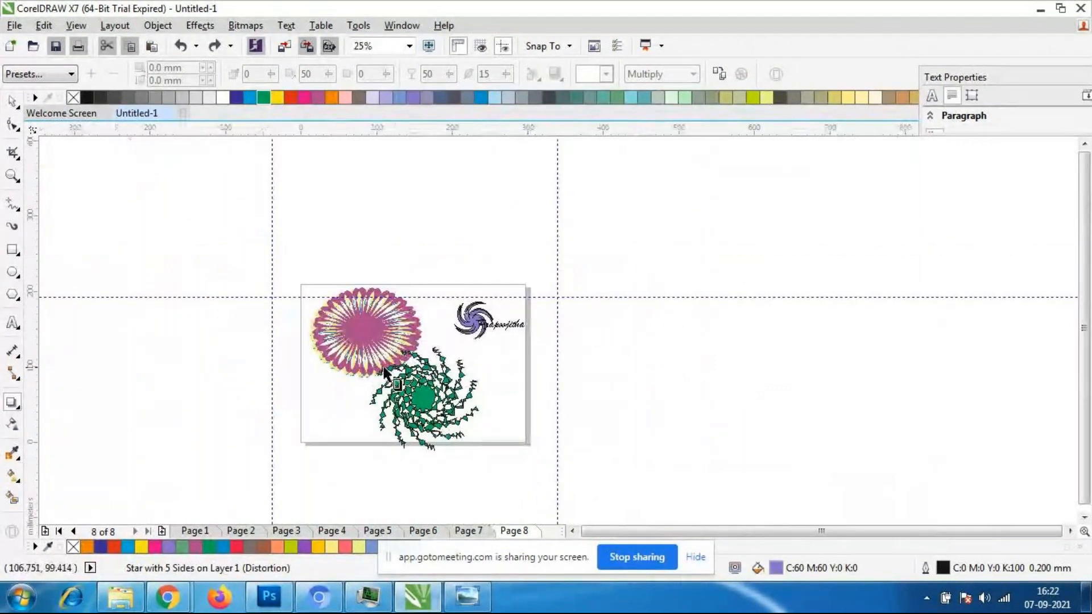
{"action": "scroll", "coordinate": [442, 345], "scroll_direction": "up", "scroll_amount": 2}
{"action": "scroll", "coordinate": [440, 405], "scroll_direction": "down", "scroll_amount": 4}
{"action": "scroll", "coordinate": [441, 407], "scroll_direction": "up", "scroll_amount": 2}
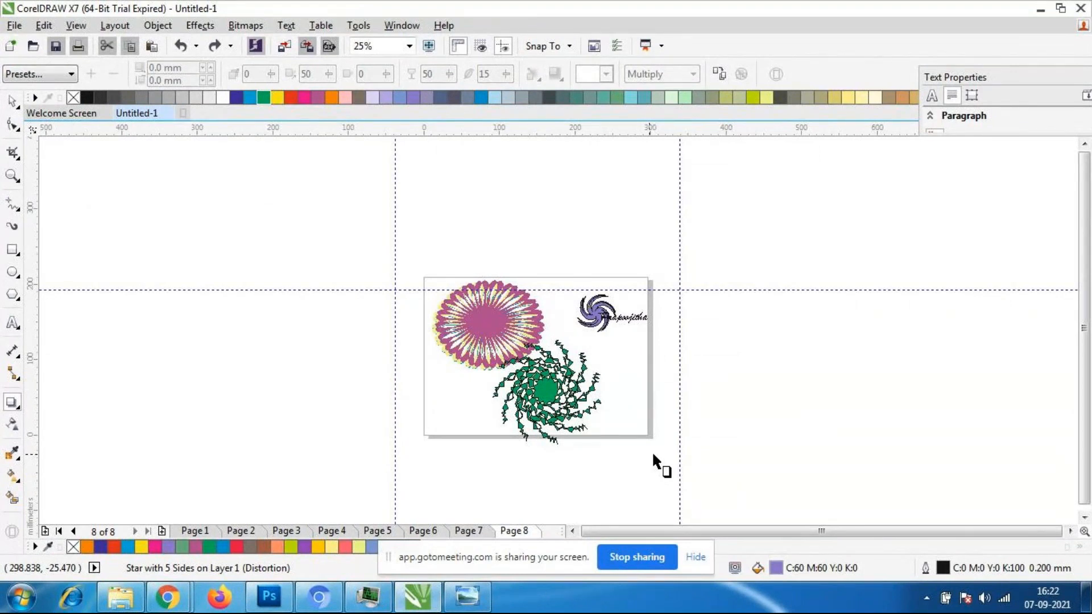
{"action": "scroll", "coordinate": [652, 451], "scroll_direction": "down", "scroll_amount": 2}
{"action": "scroll", "coordinate": [630, 306], "scroll_direction": "up", "scroll_amount": 2}
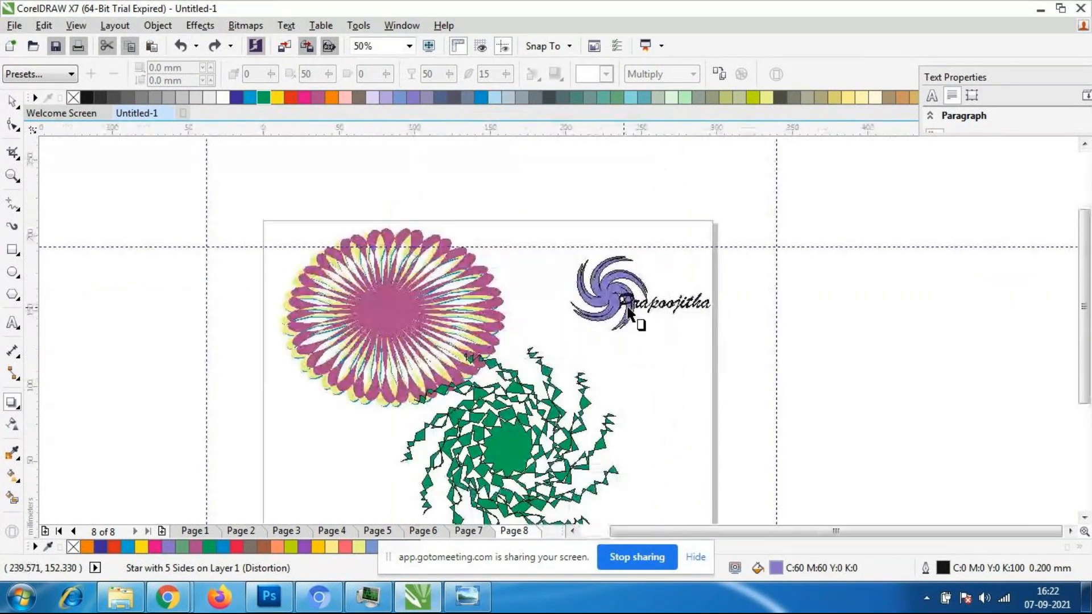
{"action": "scroll", "coordinate": [629, 310], "scroll_direction": "down", "scroll_amount": 1}
{"action": "scroll", "coordinate": [630, 408], "scroll_direction": "up", "scroll_amount": 1}
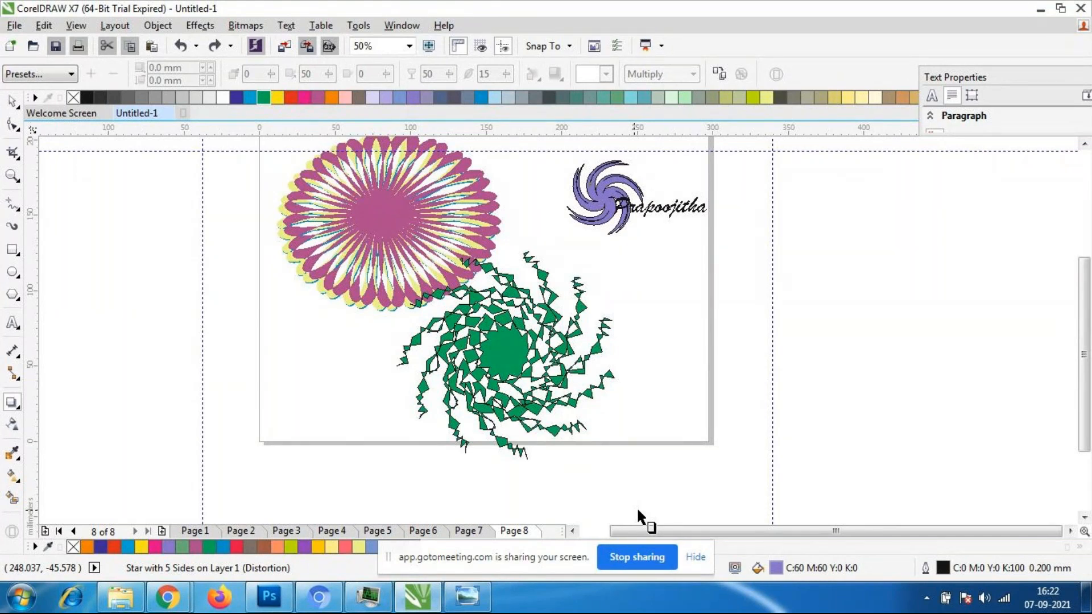
{"action": "scroll", "coordinate": [591, 481], "scroll_direction": "down", "scroll_amount": 1}
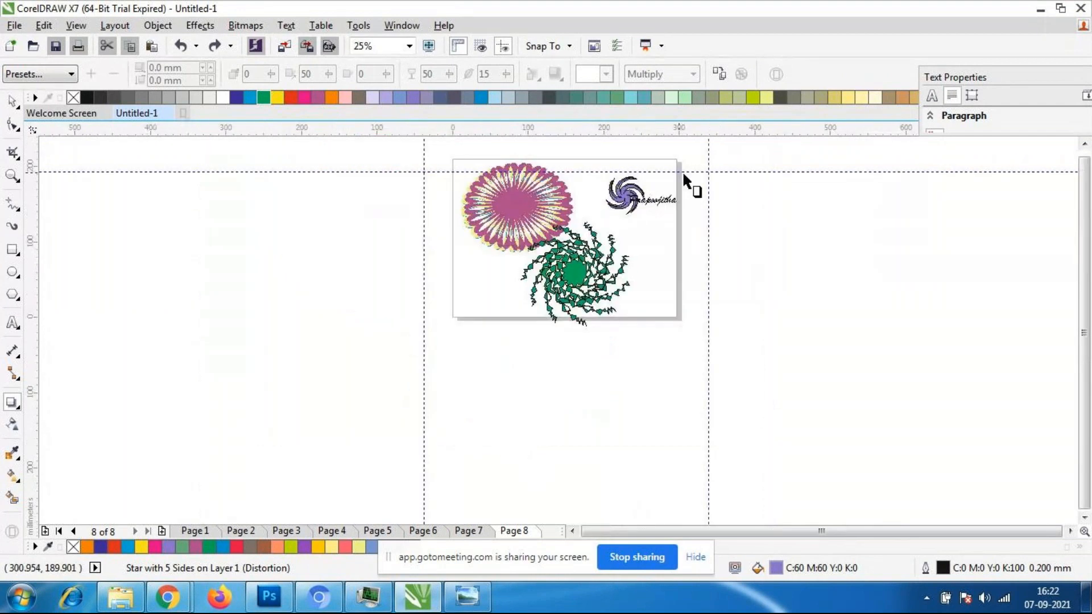
{"action": "scroll", "coordinate": [680, 174], "scroll_direction": "up", "scroll_amount": 1}
{"action": "scroll", "coordinate": [660, 165], "scroll_direction": "up", "scroll_amount": 1}
{"action": "scroll", "coordinate": [540, 304], "scroll_direction": "down", "scroll_amount": 2}
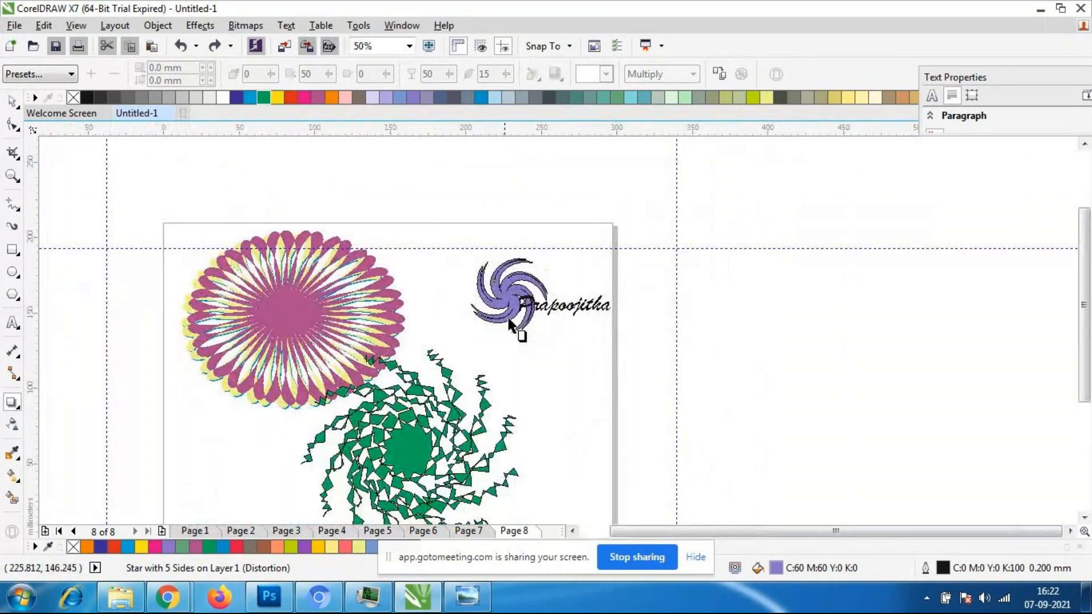
{"action": "scroll", "coordinate": [540, 304], "scroll_direction": "down", "scroll_amount": 1}
{"action": "scroll", "coordinate": [477, 456], "scroll_direction": "up", "scroll_amount": 1}
{"action": "scroll", "coordinate": [465, 443], "scroll_direction": "down", "scroll_amount": 1}
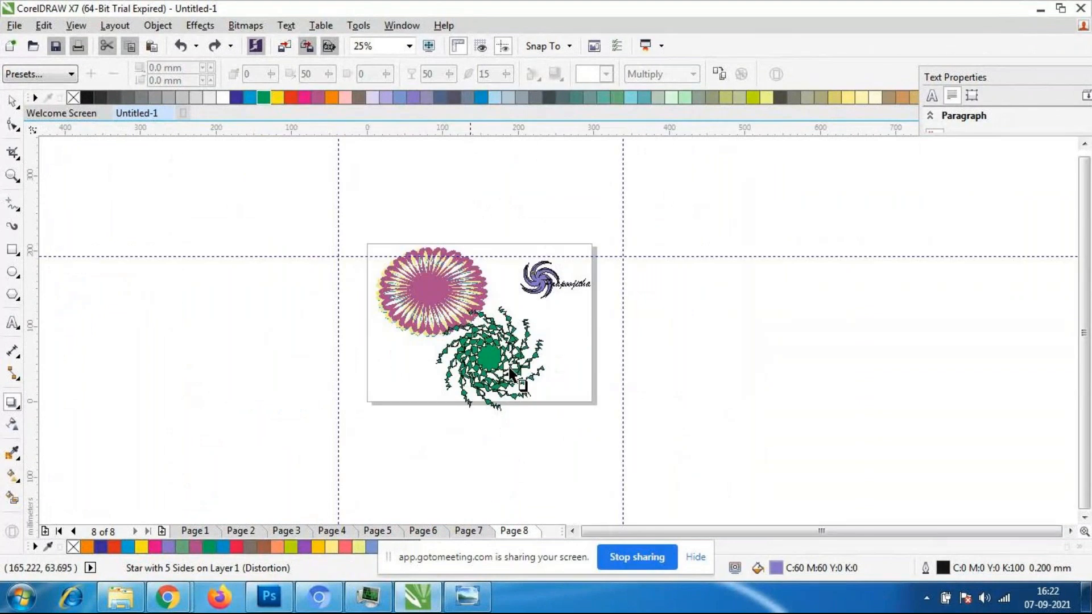
{"action": "scroll", "coordinate": [478, 299], "scroll_direction": "up", "scroll_amount": 1}
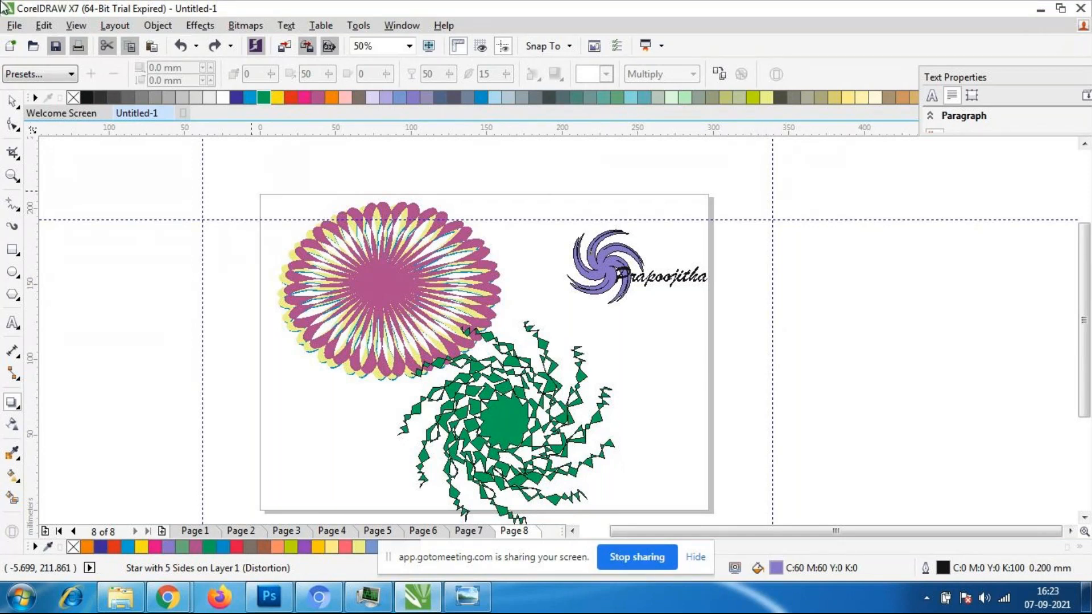
{"action": "scroll", "coordinate": [586, 364], "scroll_direction": "down", "scroll_amount": 1}
{"action": "scroll", "coordinate": [575, 369], "scroll_direction": "up", "scroll_amount": 1}
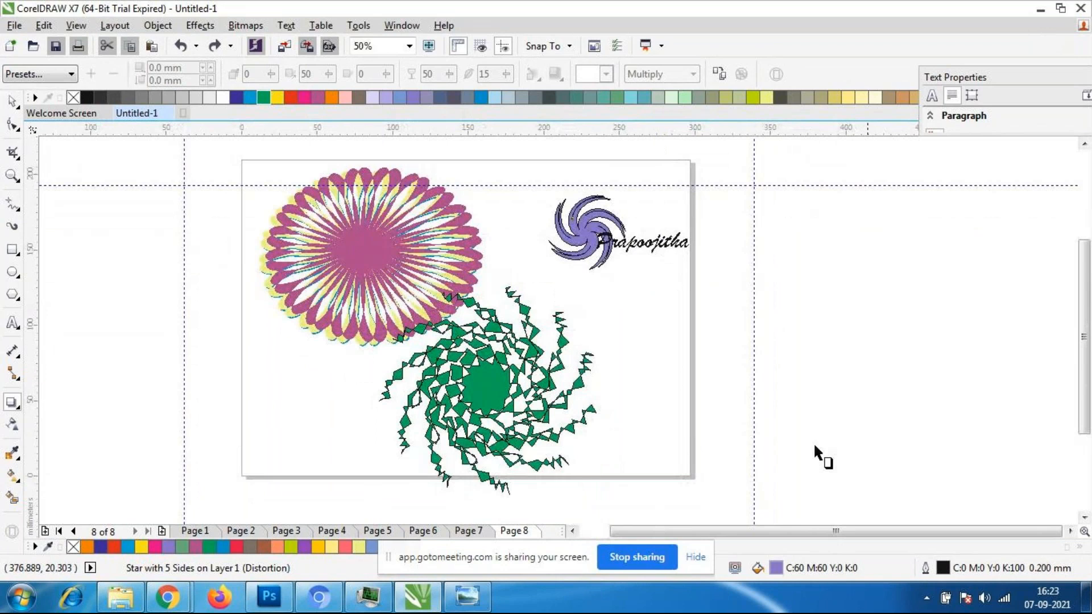
{"action": "left_click", "coordinate": [12, 103]}
{"action": "left_click", "coordinate": [569, 218]}
{"action": "left_click", "coordinate": [631, 243]}
{"action": "left_click", "coordinate": [652, 265]}
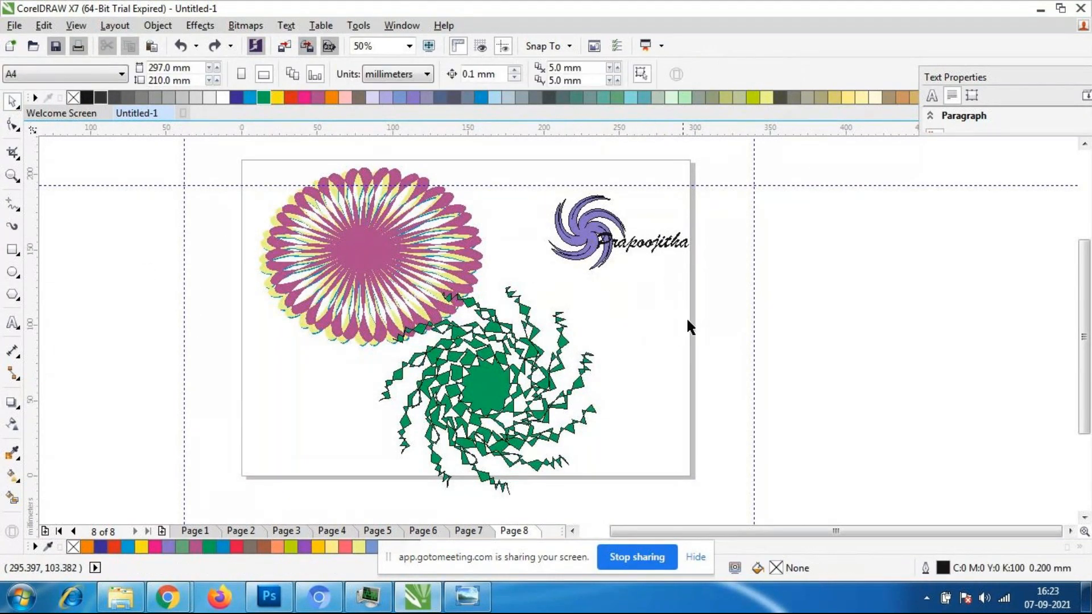
{"action": "left_click", "coordinate": [622, 244]}
{"action": "left_click", "coordinate": [719, 242]}
{"action": "scroll", "coordinate": [644, 228], "scroll_direction": "up", "scroll_amount": 1}
{"action": "scroll", "coordinate": [643, 228], "scroll_direction": "down", "scroll_amount": 1}
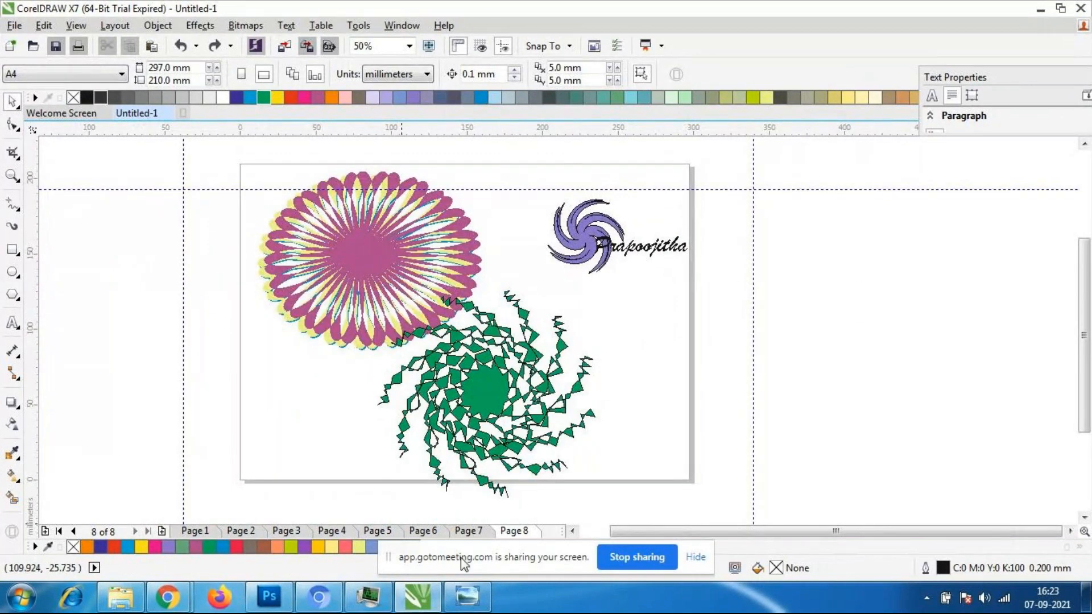
- Add Page 9 after Page 8 and set it to landscape orientation, 297 by 210 mm
{"action": "left_click", "coordinate": [162, 532]}
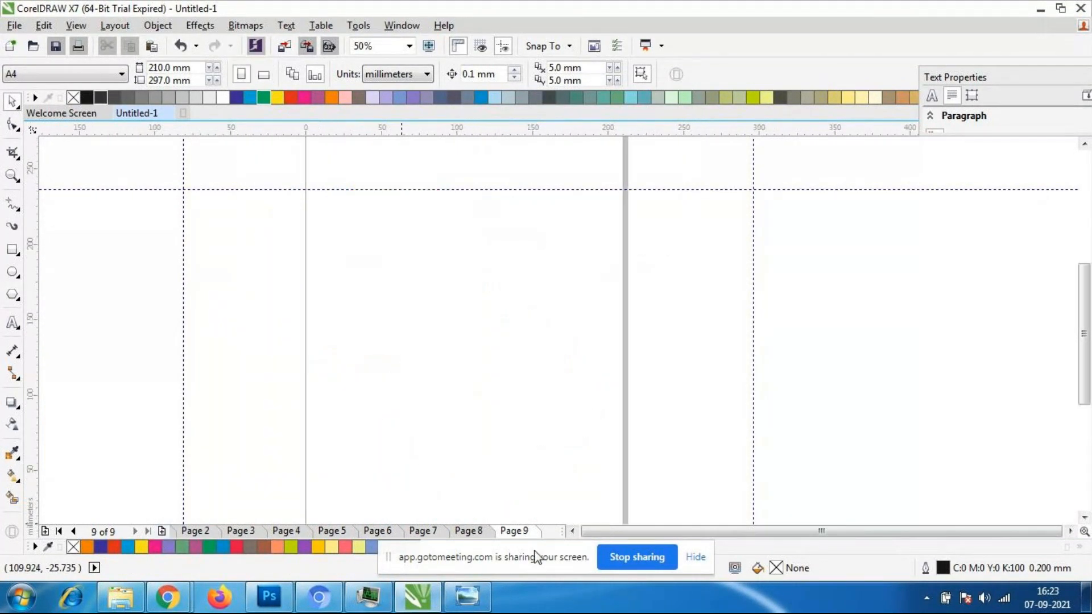
{"action": "scroll", "coordinate": [578, 332], "scroll_direction": "down", "scroll_amount": 1}
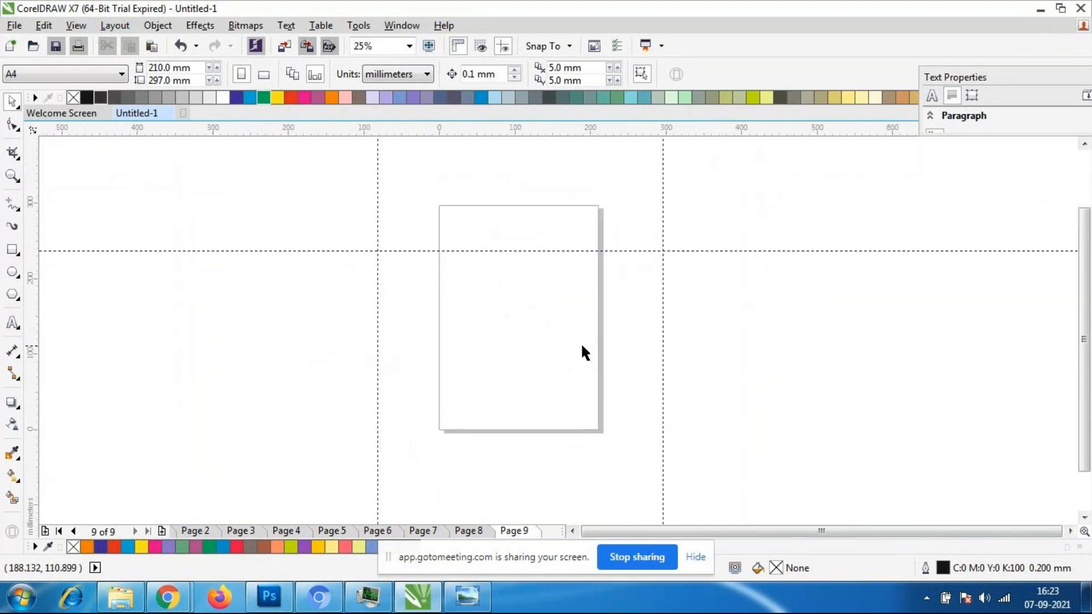
{"action": "left_click", "coordinate": [264, 75]}
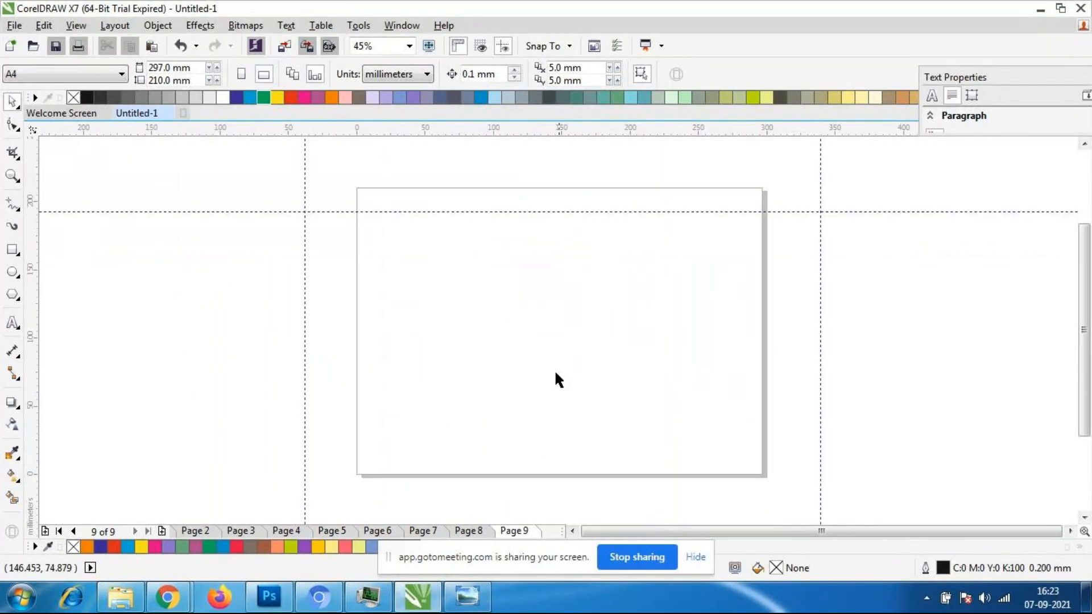
- Move the guidelines farther outside the page, to about y 239 mm, x 360 mm and x -109 mm
{"action": "left_click", "coordinate": [671, 211]}
{"action": "left_click_drag", "start_coordinate": [671, 210], "coordinate": [670, 148]}
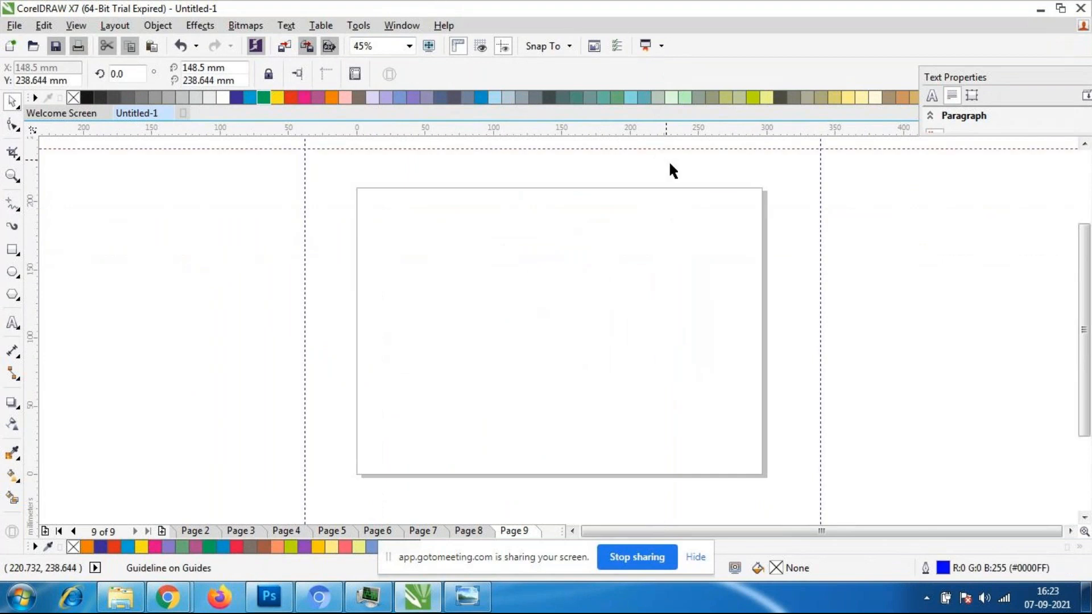
{"action": "left_click", "coordinate": [819, 264]}
{"action": "left_click_drag", "start_coordinate": [819, 263], "coordinate": [848, 263]}
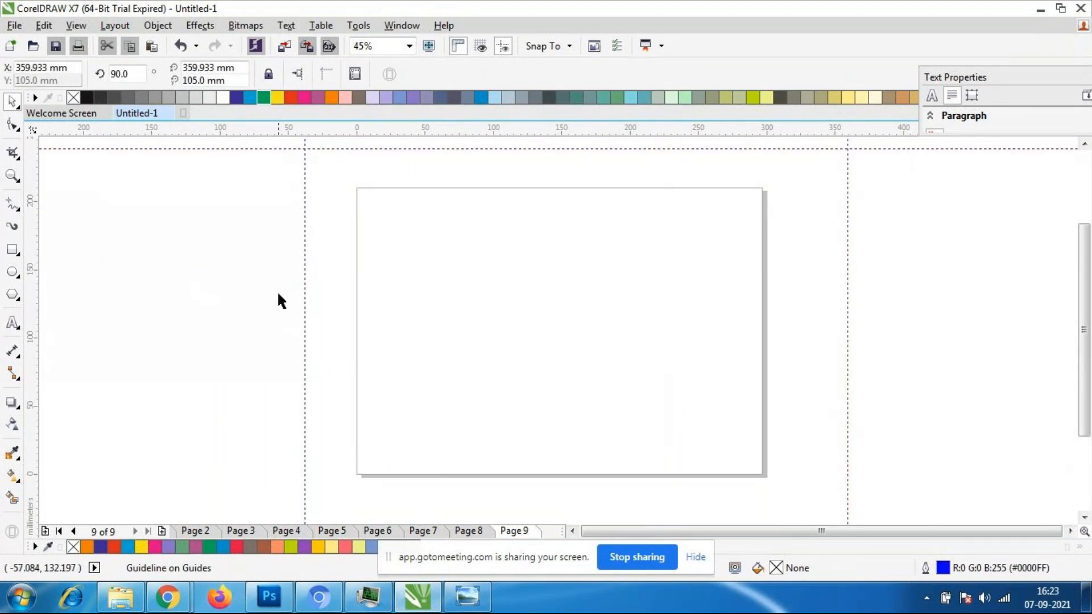
{"action": "left_click_drag", "start_coordinate": [306, 302], "coordinate": [207, 293]}
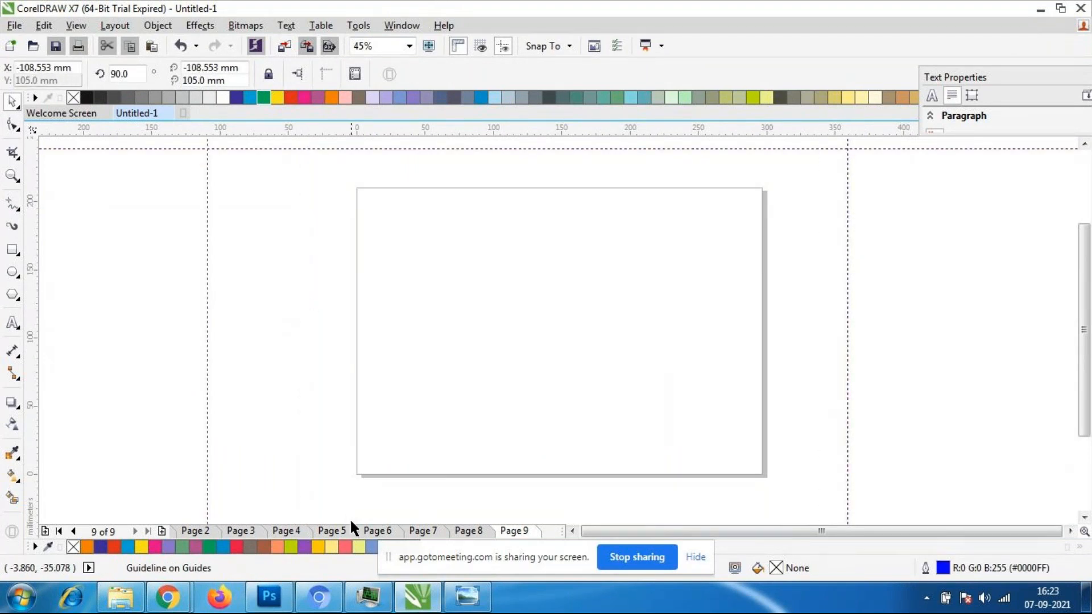
- Review the effect examples on the earlier pages from Page 8 back to Page 2, and return to the blank Page 9
{"action": "left_click", "coordinate": [481, 533]}
{"action": "left_click", "coordinate": [423, 532]}
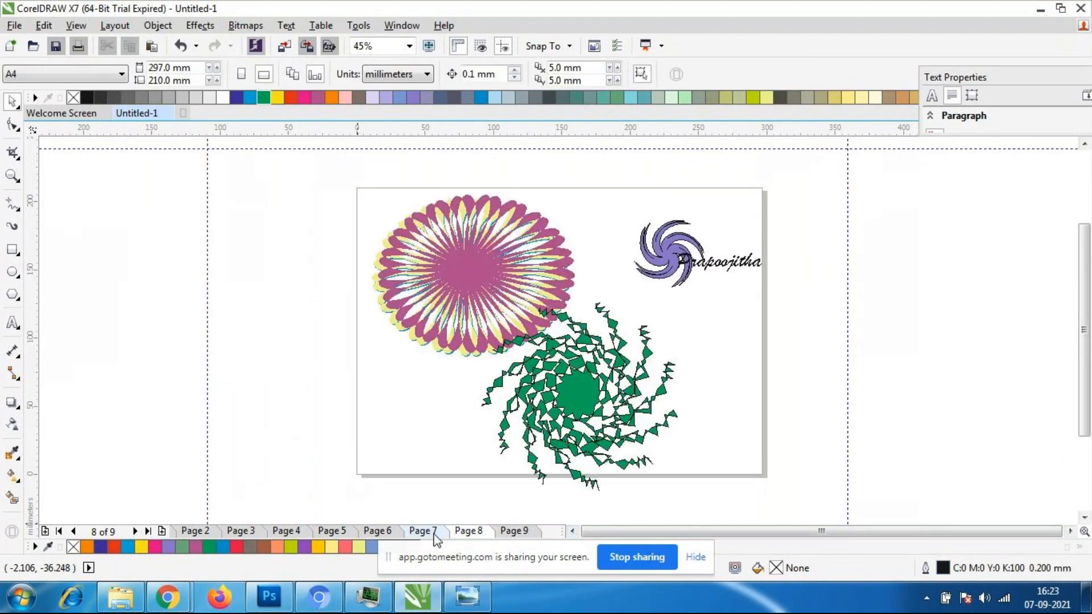
{"action": "left_click", "coordinate": [376, 531]}
{"action": "left_click", "coordinate": [325, 534]}
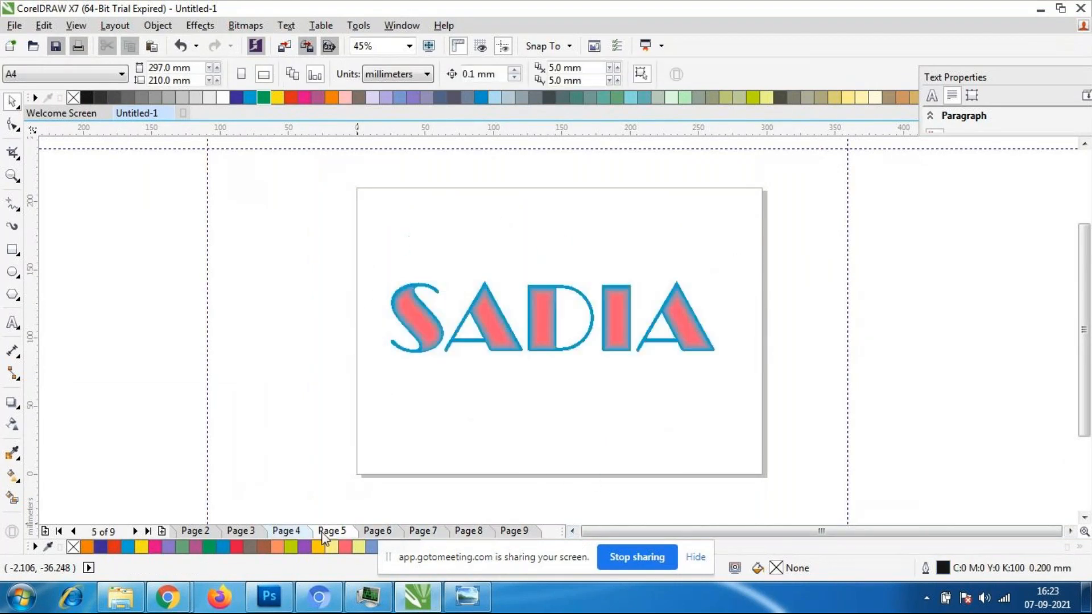
{"action": "left_click", "coordinate": [286, 531]}
{"action": "left_click", "coordinate": [238, 531]}
{"action": "left_click", "coordinate": [196, 532]}
{"action": "left_click", "coordinate": [244, 531]}
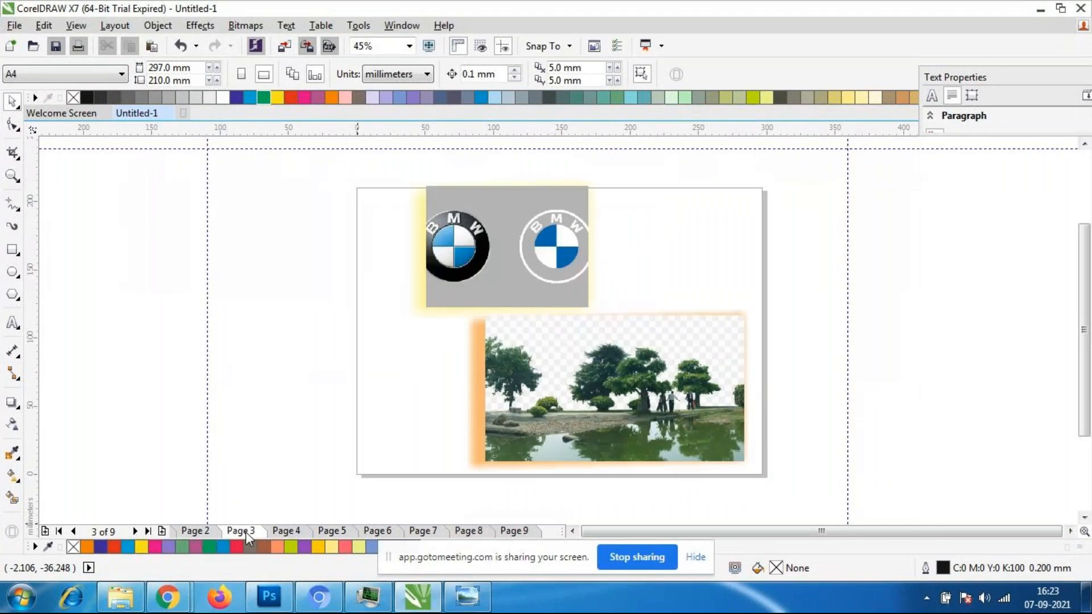
{"action": "left_click", "coordinate": [515, 529]}
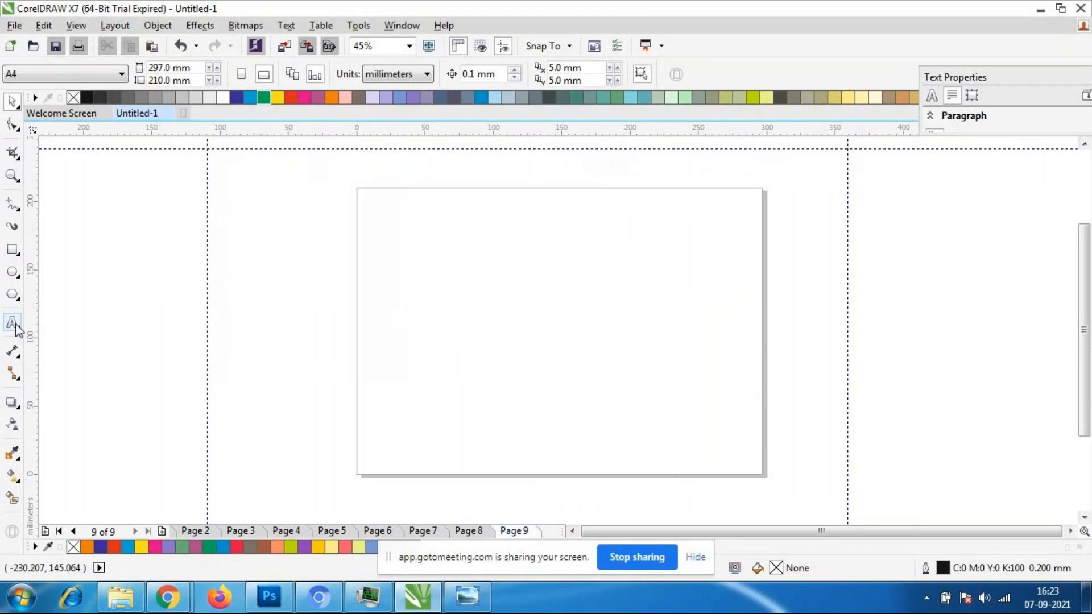
{"action": "left_click", "coordinate": [15, 405]}
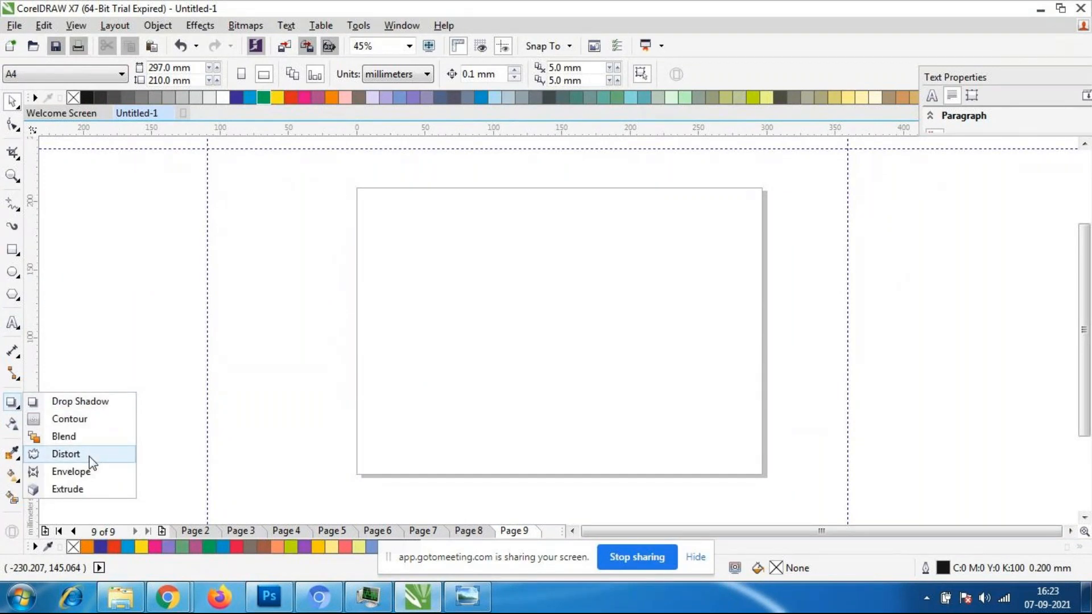
{"action": "left_click", "coordinate": [486, 535]}
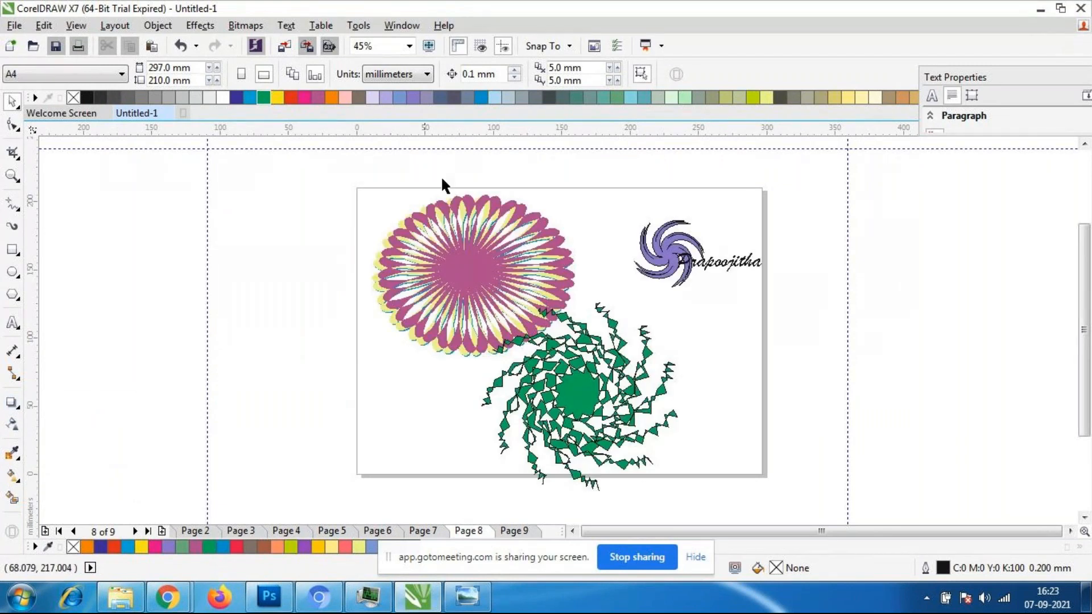
{"action": "left_click", "coordinate": [515, 533]}
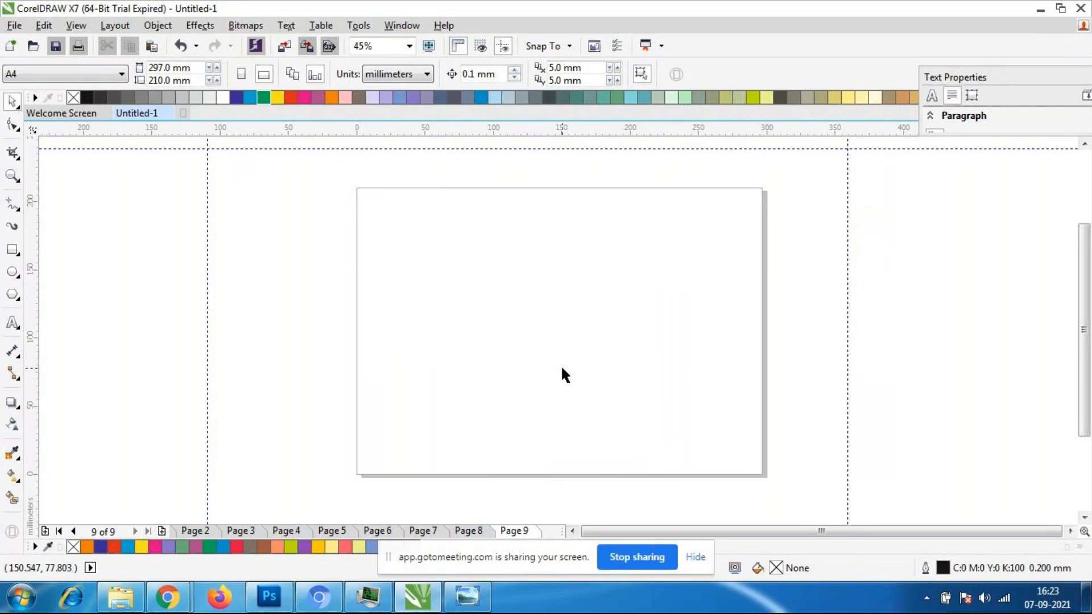
- Check the participants in the GoToMeeting browser window, return to CorelDRAW, and add one first name as Arial 24 pt artistic text on Page 9
{"action": "left_click", "coordinate": [12, 323]}
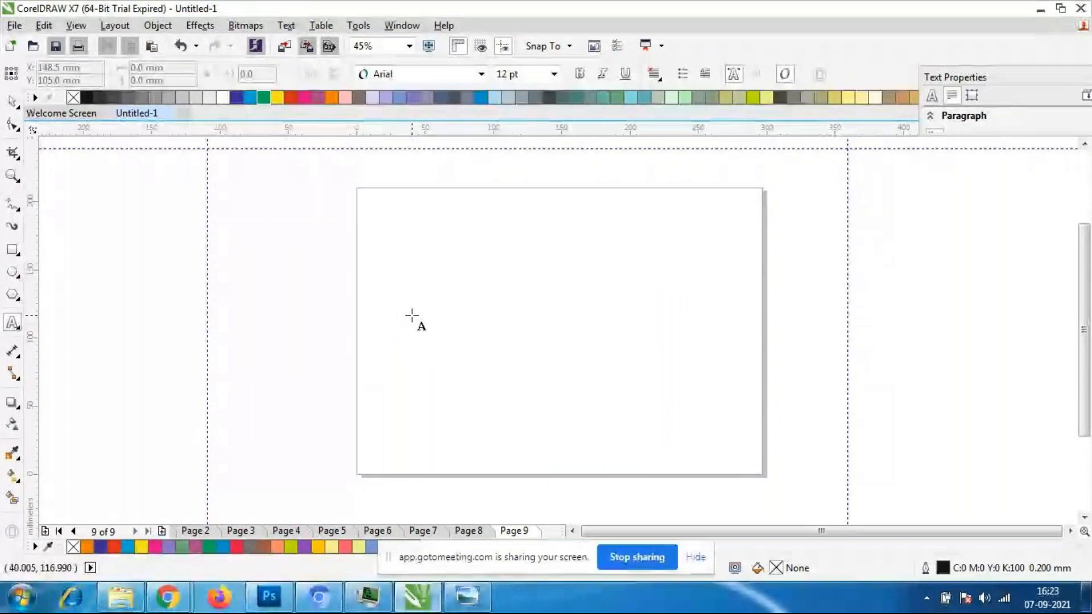
{"action": "left_click", "coordinate": [411, 316]}
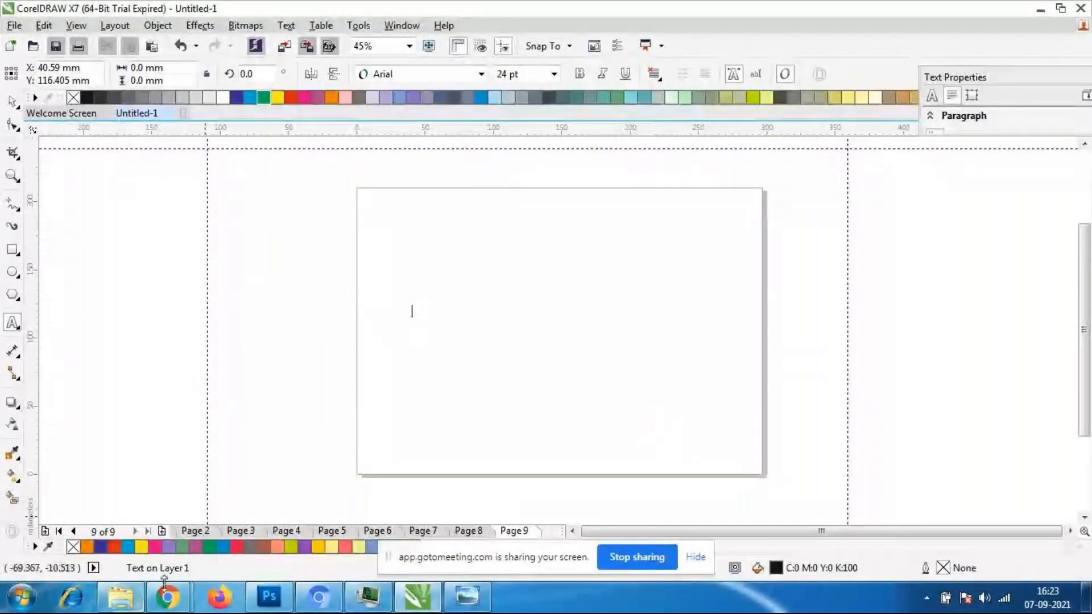
{"action": "mouse_move", "coordinate": [164, 580]}
{"action": "left_click", "coordinate": [153, 546]}
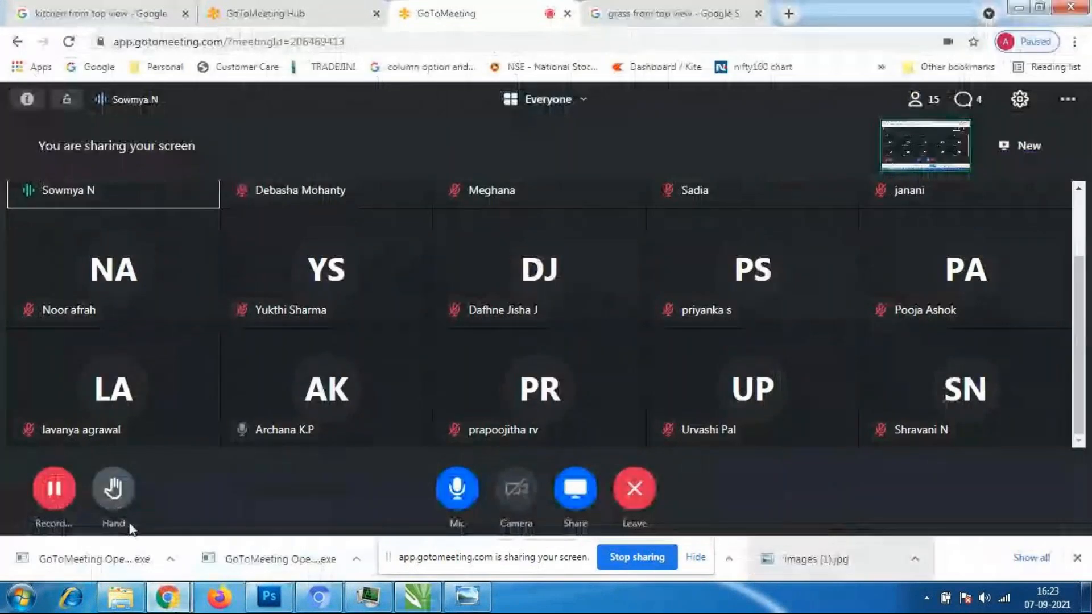
{"action": "left_click", "coordinate": [418, 598]}
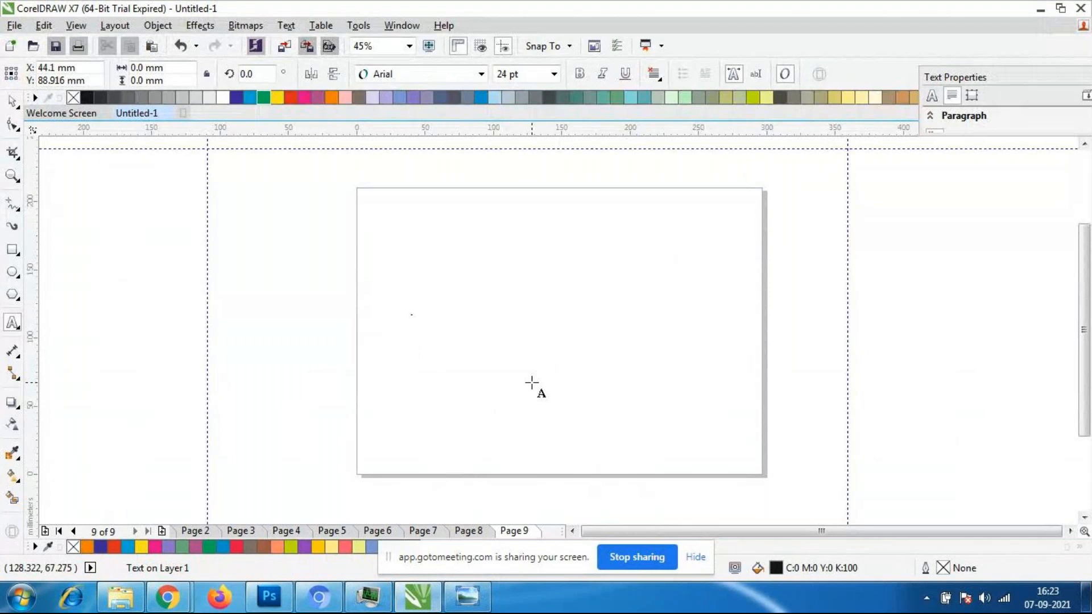
{"action": "type", "text": "Archana"}
{"action": "left_click", "coordinate": [12, 101]}
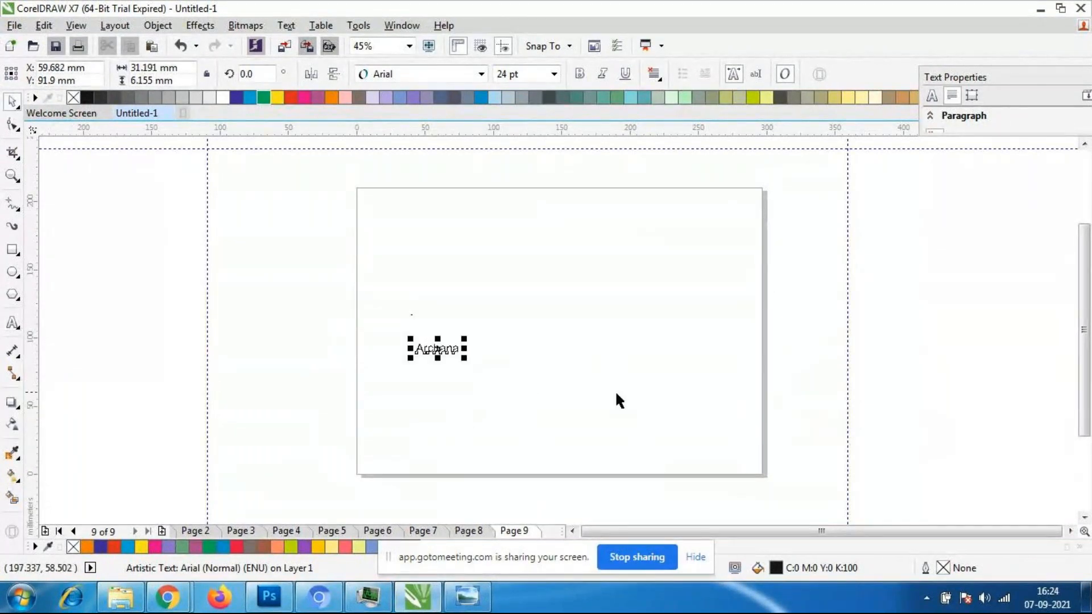
- Enlarge the name text to about 168 pt in the middle of the page and set its font to Britannic Bold
{"action": "left_click_drag", "start_coordinate": [464, 358], "coordinate": [715, 449]}
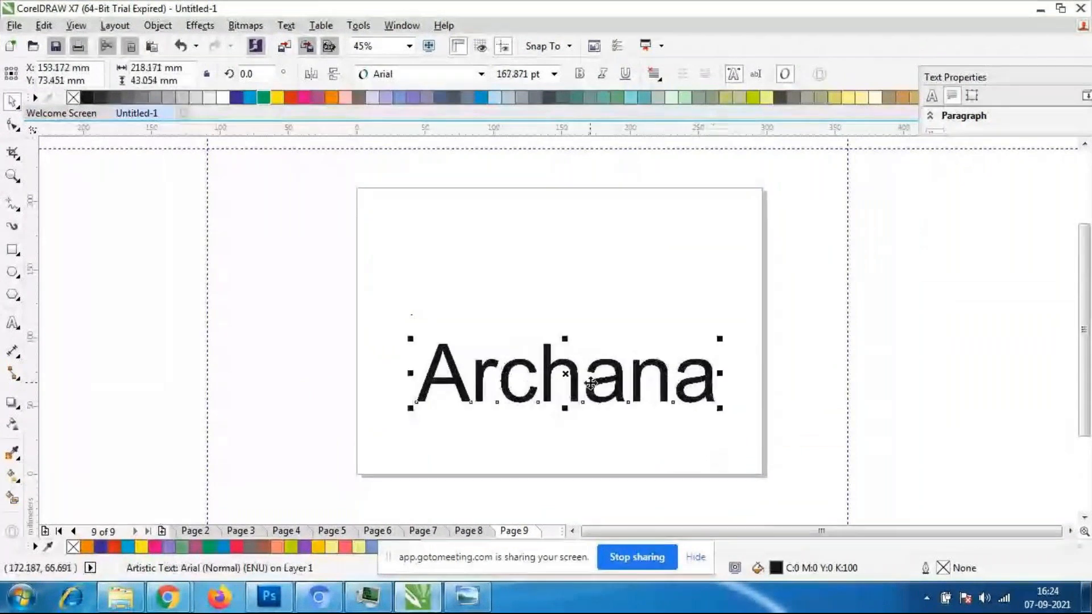
{"action": "left_click_drag", "start_coordinate": [590, 384], "coordinate": [579, 329]}
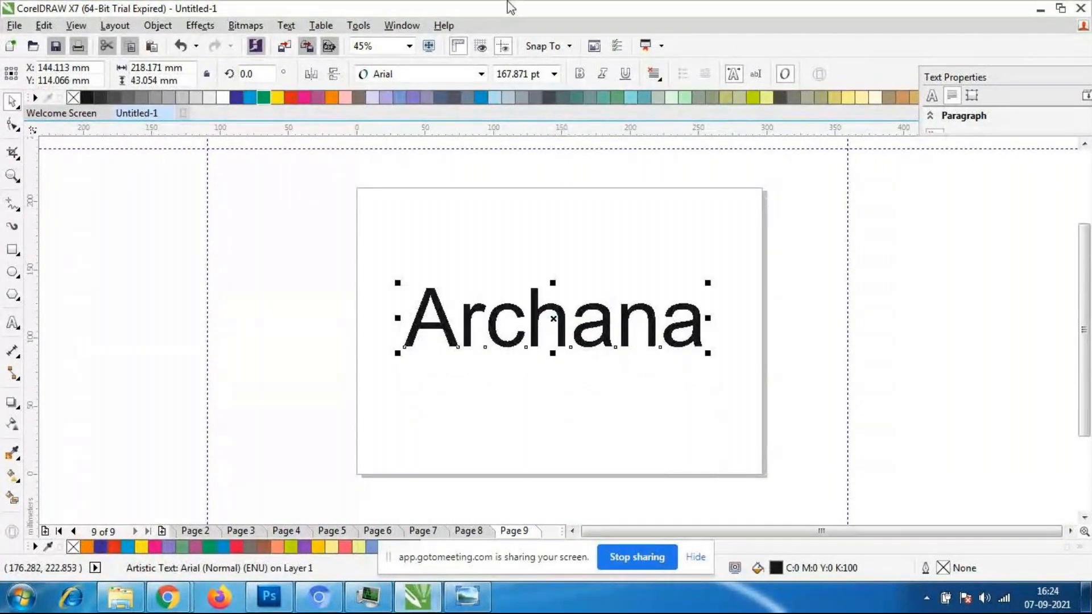
{"action": "left_click", "coordinate": [482, 74]}
{"action": "left_click", "coordinate": [450, 176]}
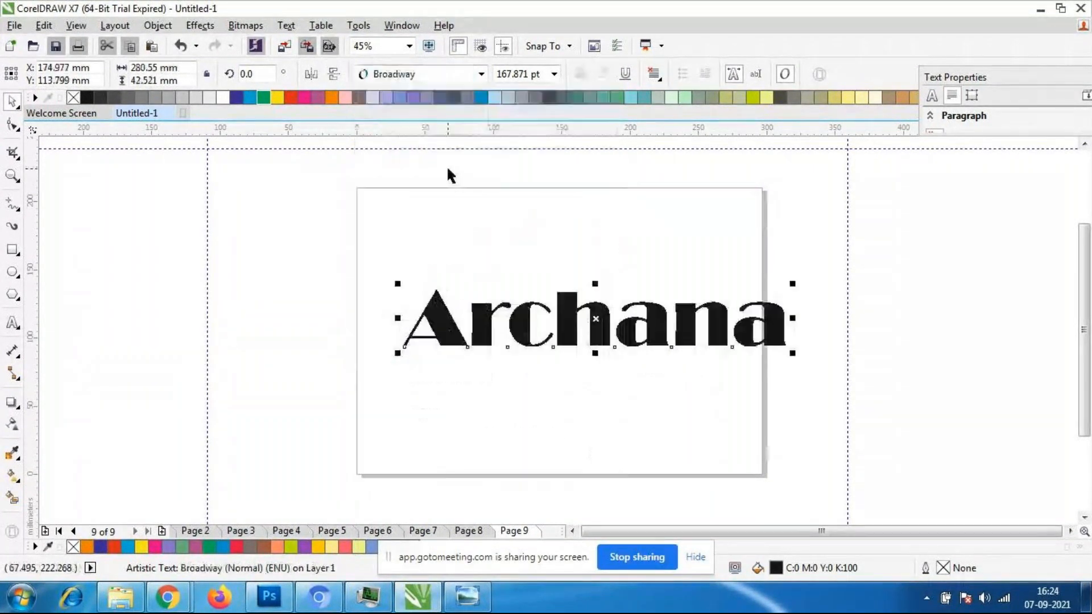
{"action": "left_click", "coordinate": [481, 74]}
{"action": "mouse_move", "coordinate": [430, 401]}
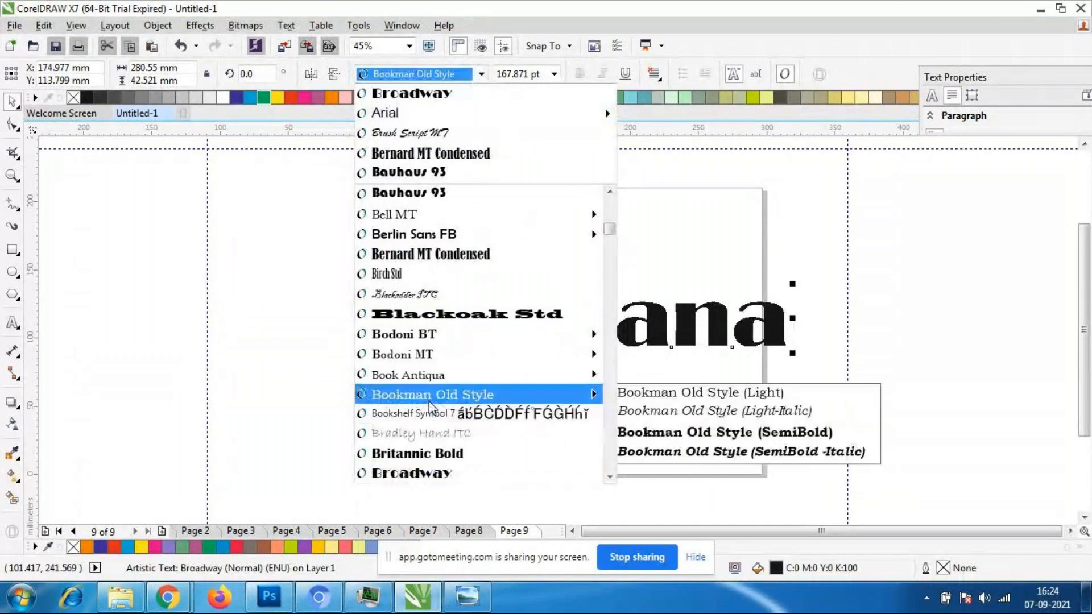
{"action": "left_click", "coordinate": [428, 453]}
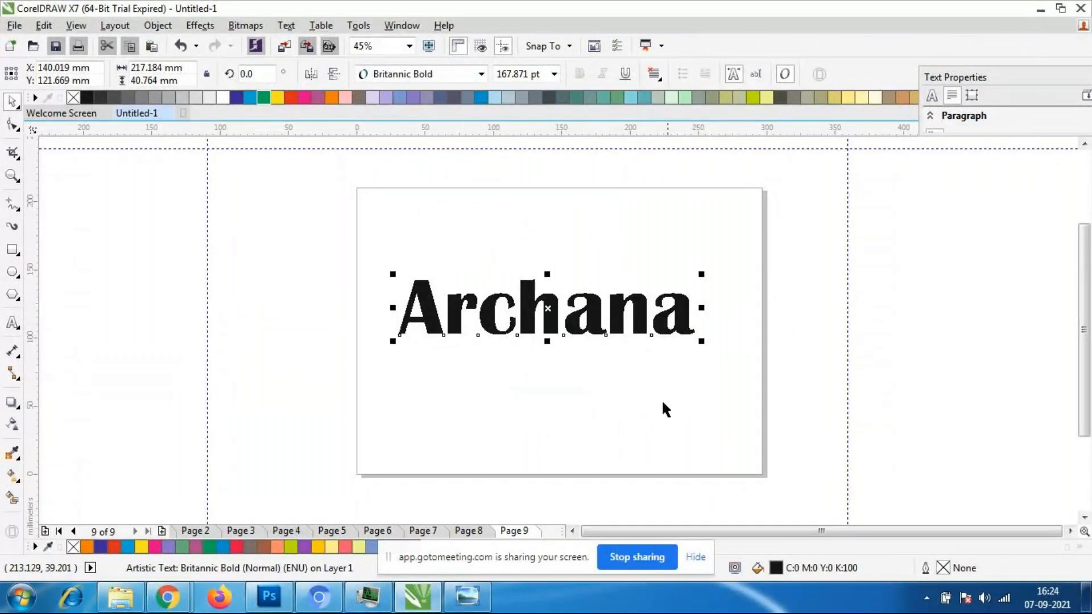
- Enlarge the name text to about 239 mm wide, centre it on the page, and fill it with purple C:60 M:60 Y:0 K:0
{"action": "left_click_drag", "start_coordinate": [701, 341], "coordinate": [695, 356]}
{"action": "left_click_drag", "start_coordinate": [583, 311], "coordinate": [570, 340]}
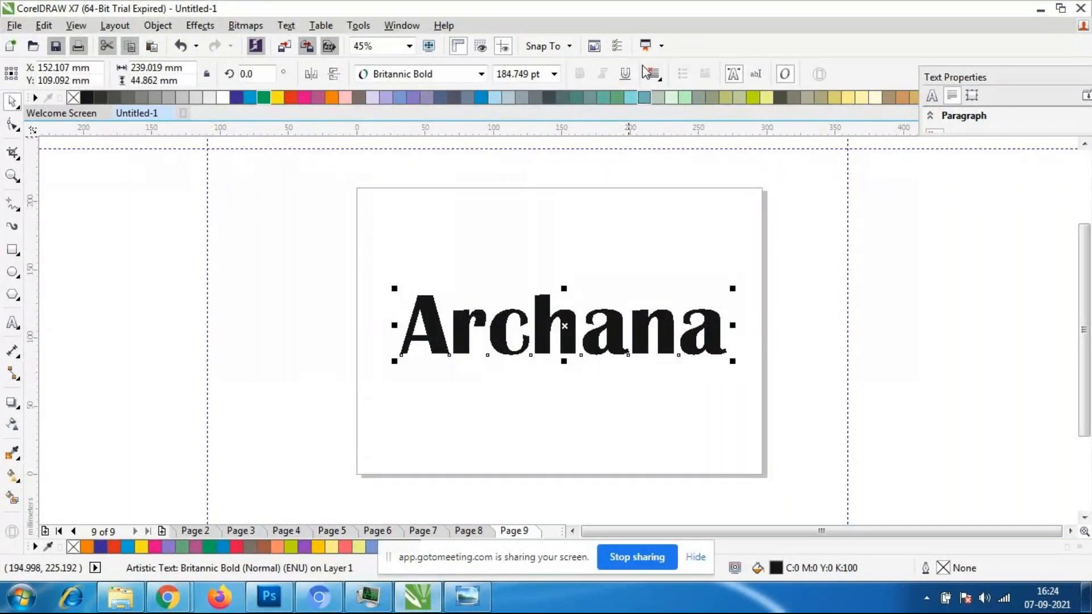
{"action": "left_click", "coordinate": [415, 99]}
{"action": "left_click", "coordinate": [510, 418]}
{"action": "left_click", "coordinate": [535, 346]}
{"action": "scroll", "coordinate": [588, 345], "scroll_direction": "up", "scroll_amount": 1}
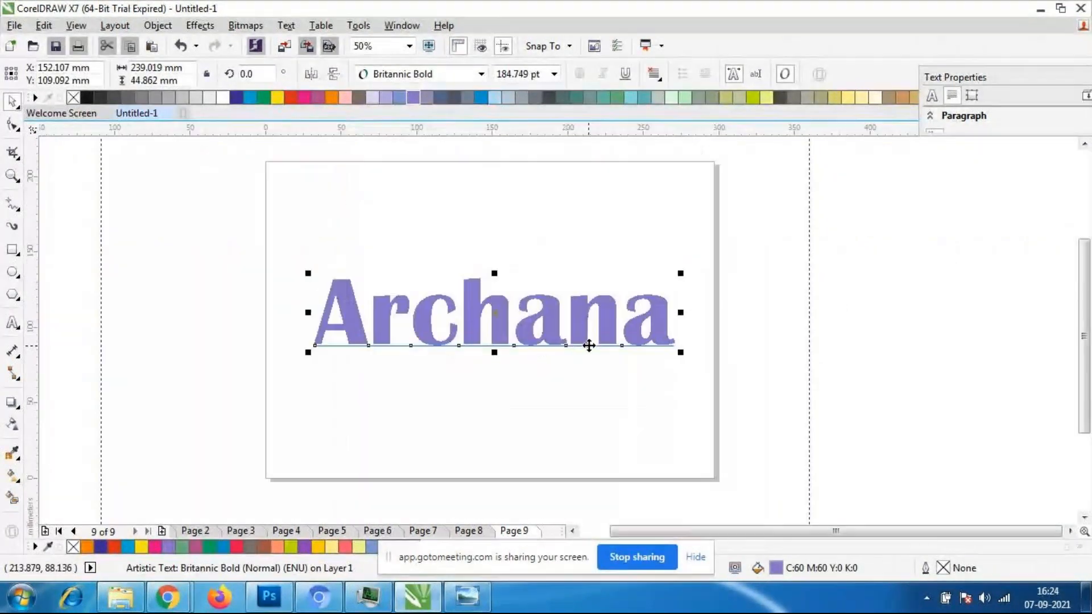
- Distort the name text with the Twister, undoing two trial twists before applying a clockwise twist with an additional angle of about 90°
{"action": "left_click", "coordinate": [12, 403]}
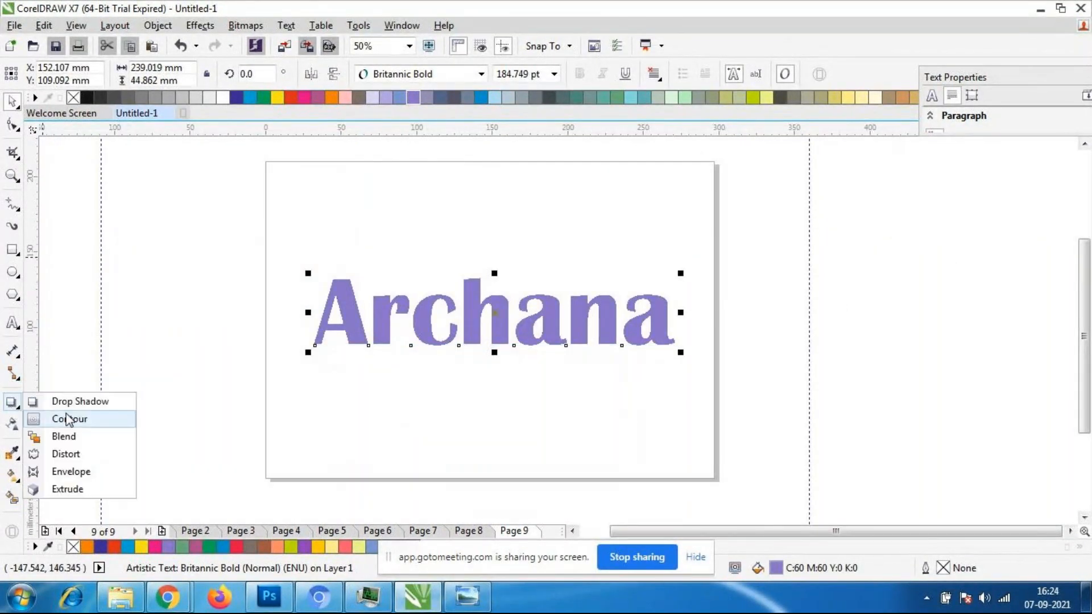
{"action": "left_click", "coordinate": [76, 454]}
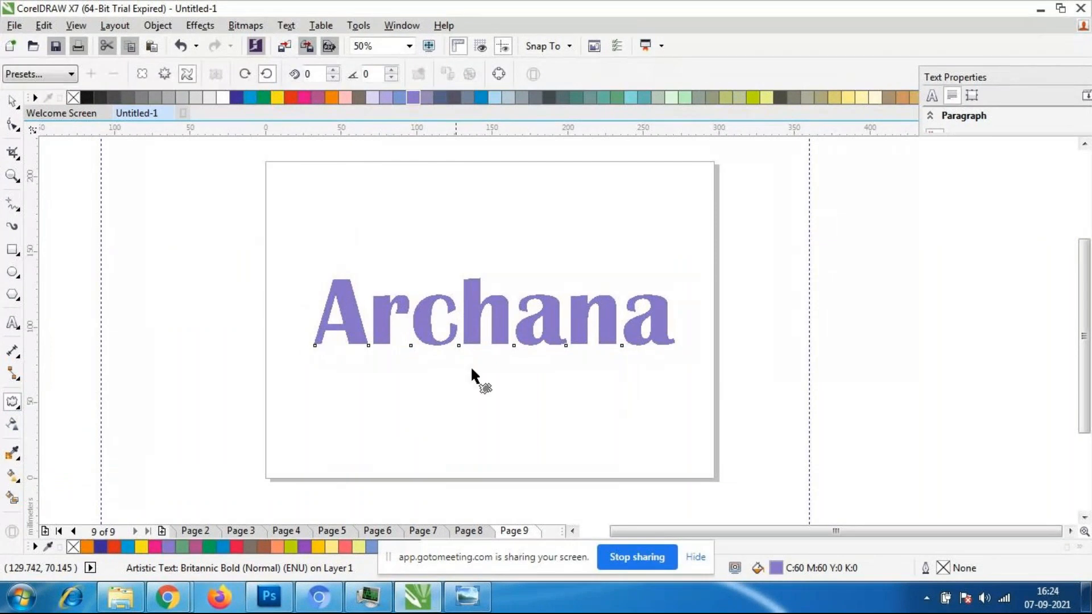
{"action": "left_click_drag", "start_coordinate": [506, 341], "coordinate": [516, 352]}
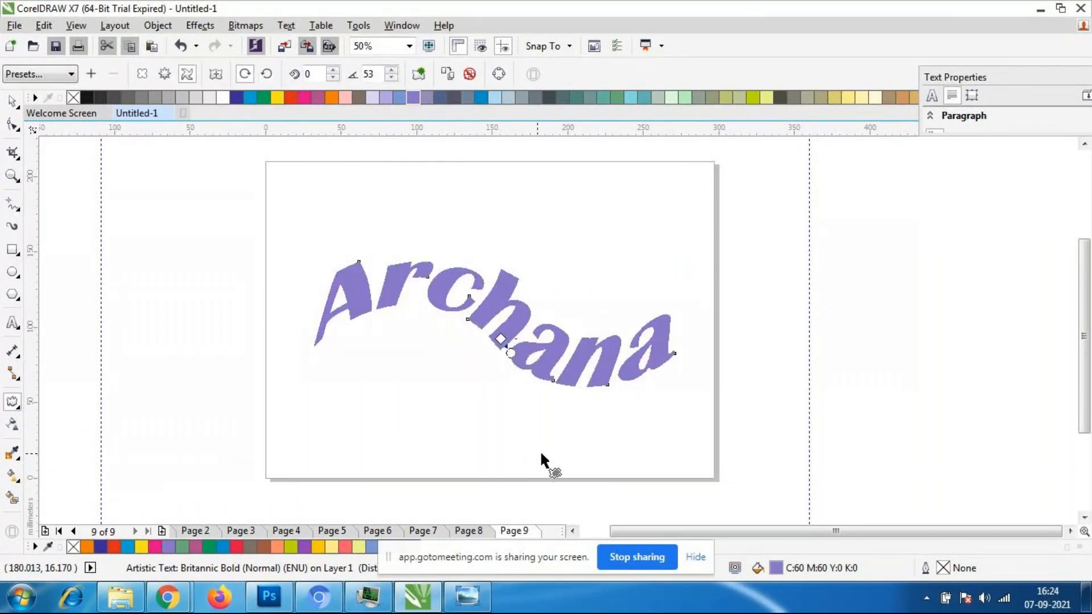
{"action": "key", "text": "ctrl+z"}
{"action": "left_click_drag", "start_coordinate": [541, 325], "coordinate": [628, 422]}
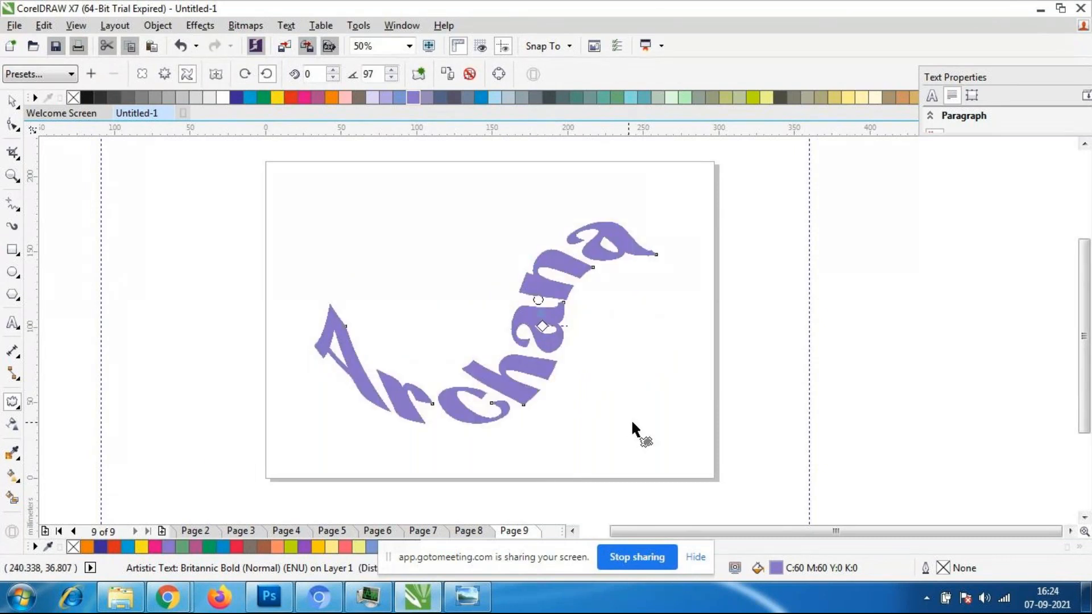
{"action": "key", "text": "ctrl+z"}
{"action": "left_click_drag", "start_coordinate": [549, 342], "coordinate": [619, 381]}
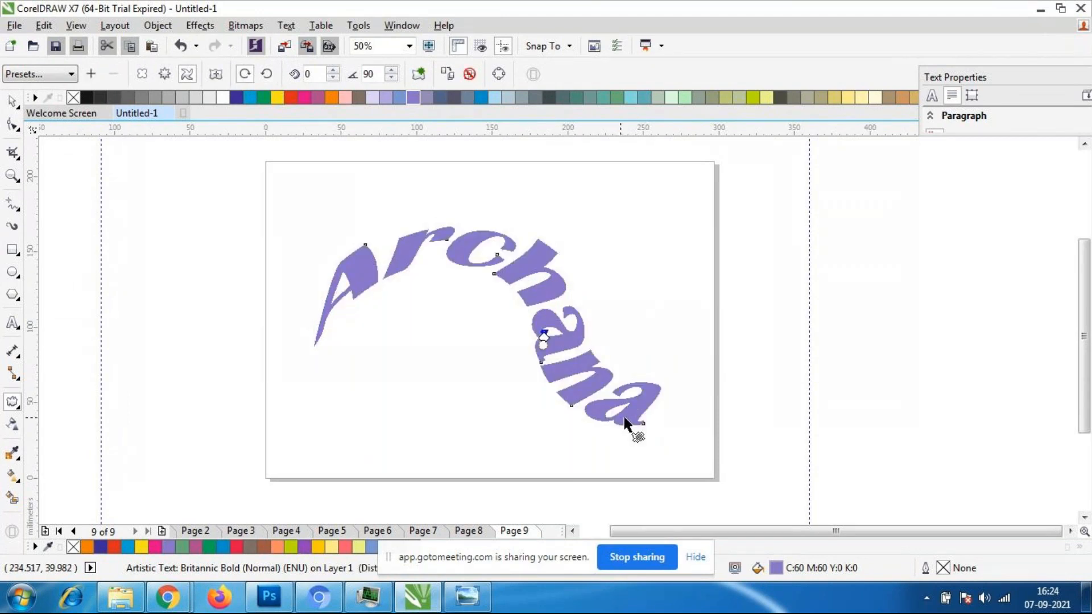
- Undo the clockwise twist on the name text, and undo another trial twist started near the middle of the word
{"action": "key", "text": "ctrl+z"}
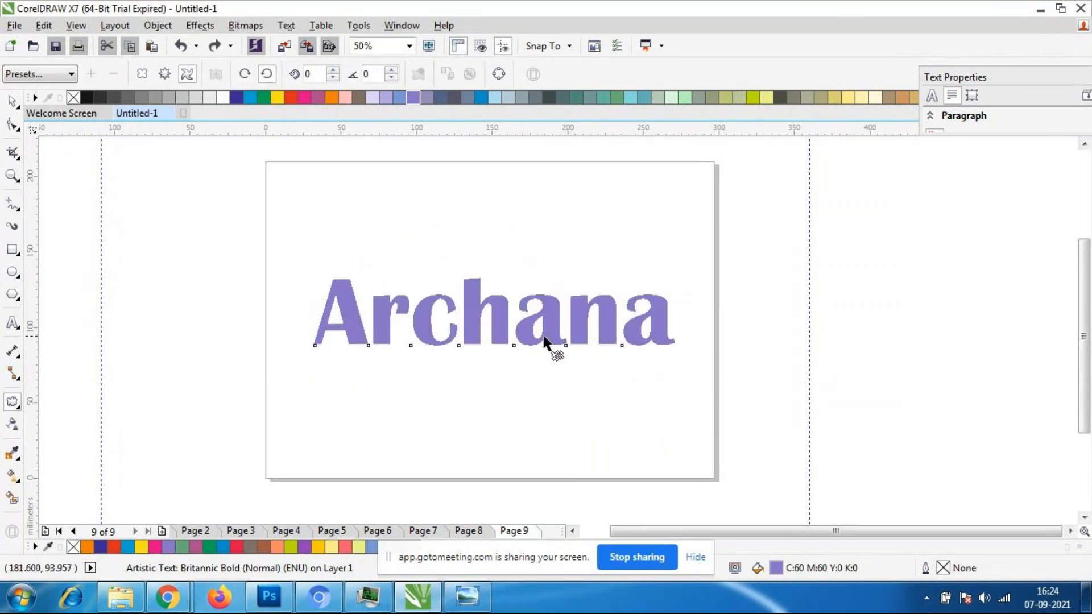
{"action": "left_click_drag", "start_coordinate": [501, 339], "coordinate": [664, 449]}
{"action": "key", "text": "ctrl+z"}
- Try a clockwise twist with a 90° additional angle around the last letter of the name text, and undo it
{"action": "left_click_drag", "start_coordinate": [662, 340], "coordinate": [585, 600]}
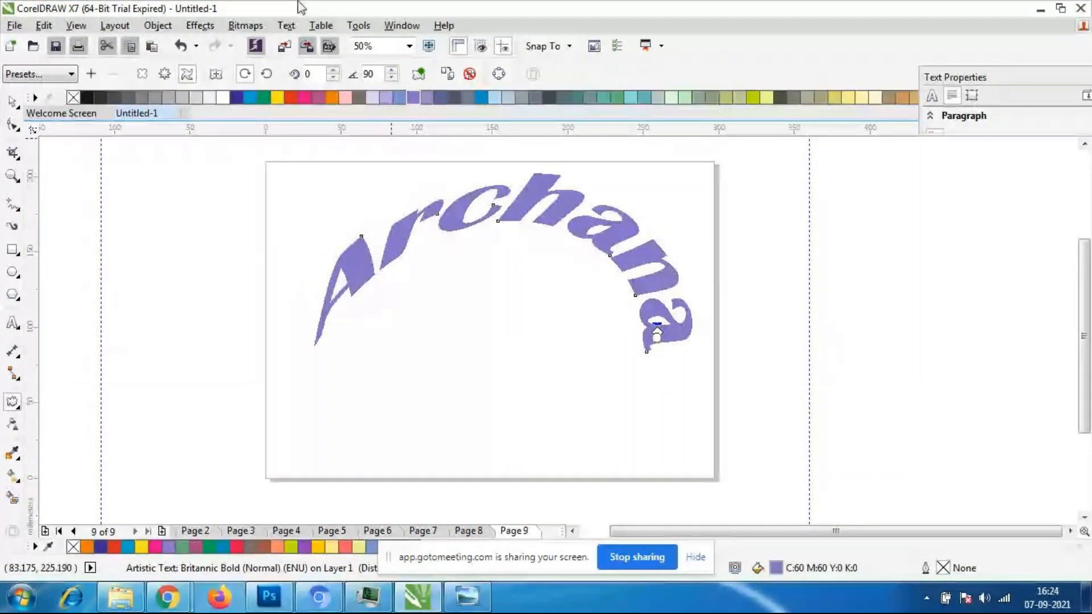
{"action": "left_click", "coordinate": [14, 402]}
{"action": "left_click", "coordinate": [69, 454]}
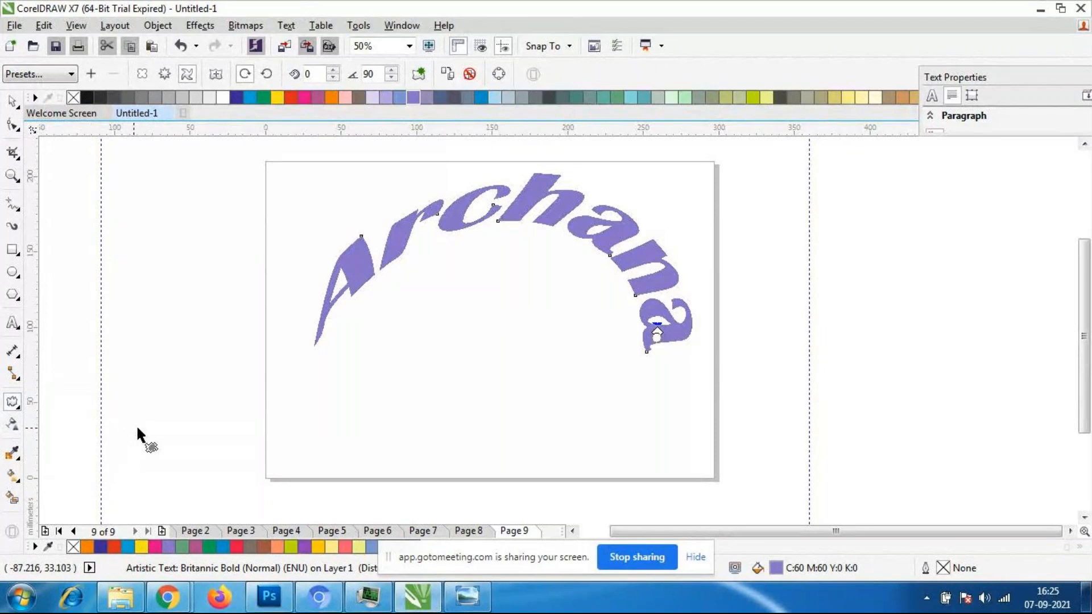
{"action": "key", "text": "ctrl+z"}
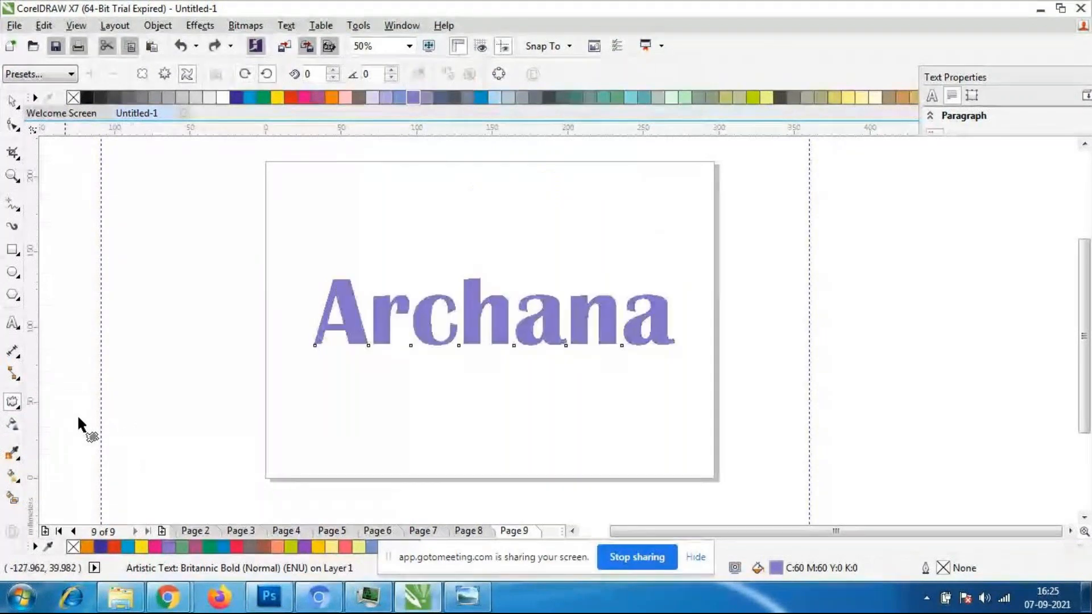
- Twist the name text counterclockwise around its first letter with the Distort tool, using an additional angle of about 25°
{"action": "left_click", "coordinate": [12, 403]}
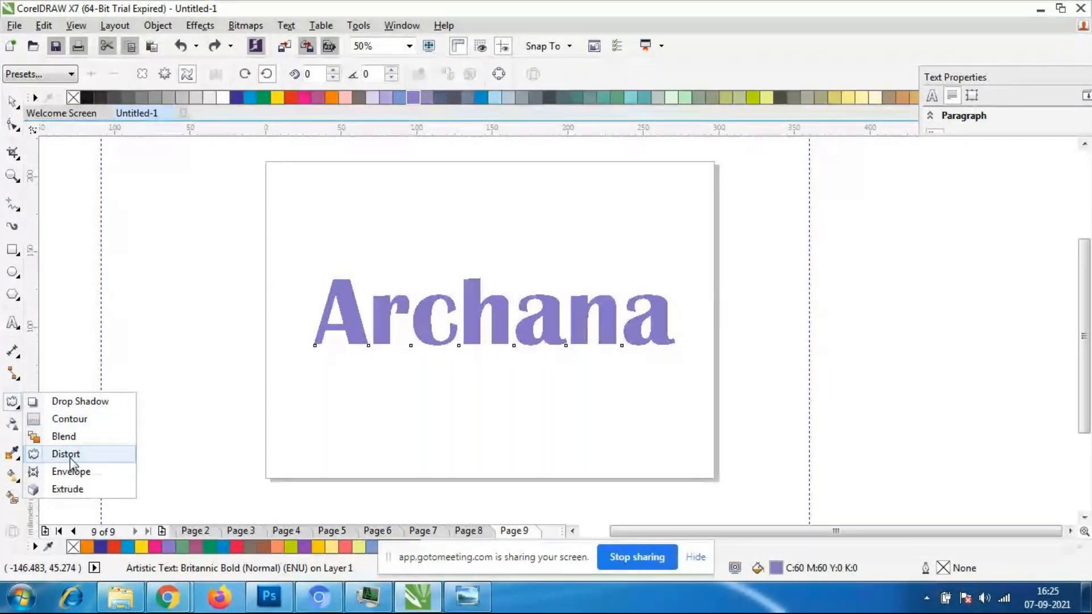
{"action": "left_click", "coordinate": [105, 471]}
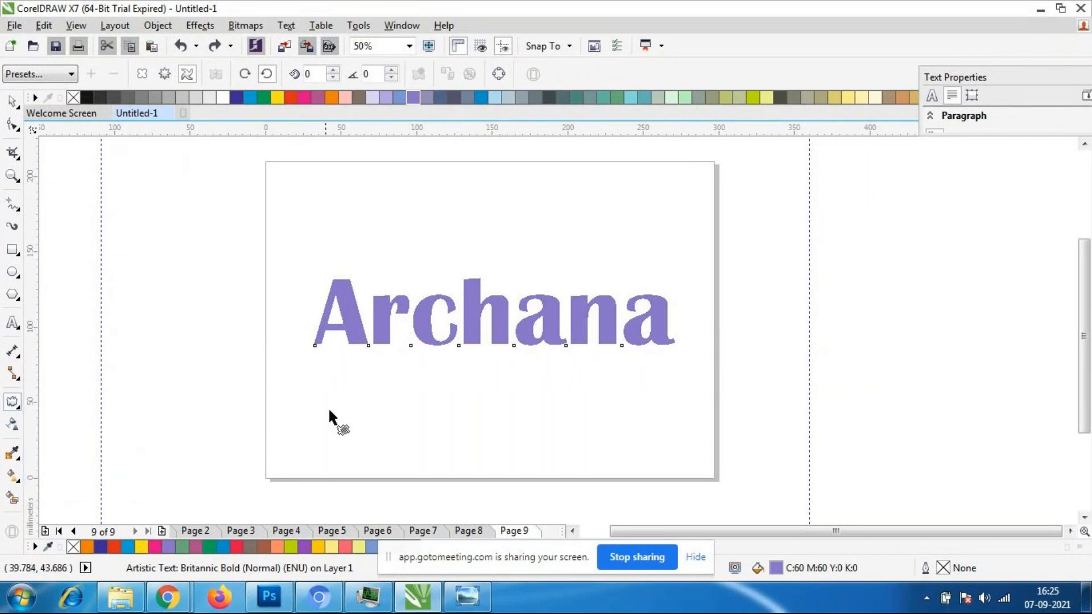
{"action": "left_click_drag", "start_coordinate": [354, 346], "coordinate": [470, 272]}
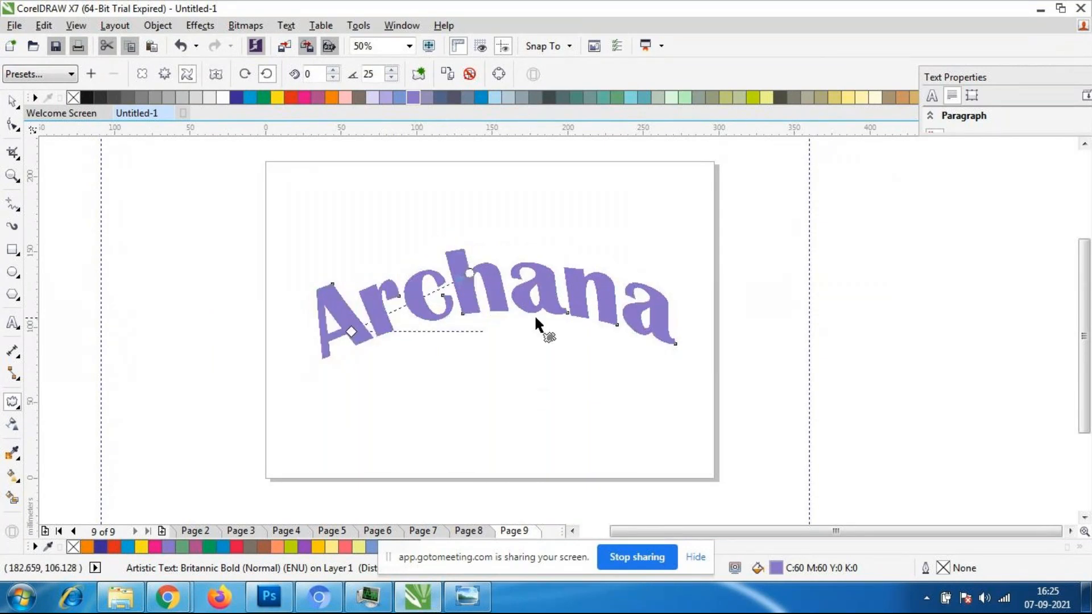
- Raise the twist's additional angle to about 50° and lower it gradually to 32°
{"action": "left_click", "coordinate": [392, 71]}
{"action": "left_click", "coordinate": [392, 70]}
{"action": "left_click", "coordinate": [391, 72]}
{"action": "left_click", "coordinate": [393, 78]}
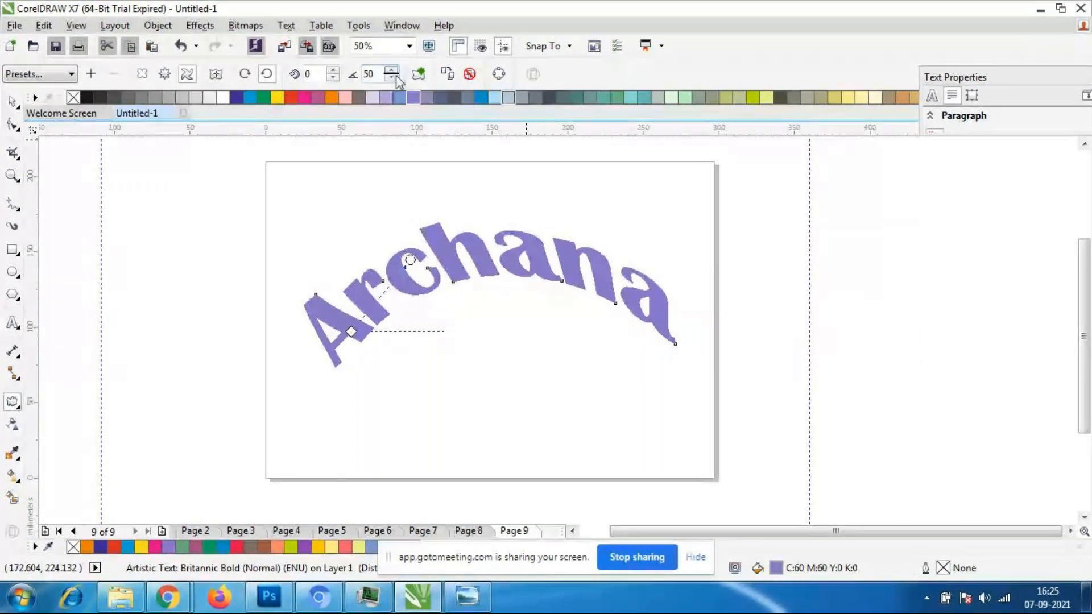
{"action": "left_click", "coordinate": [391, 78]}
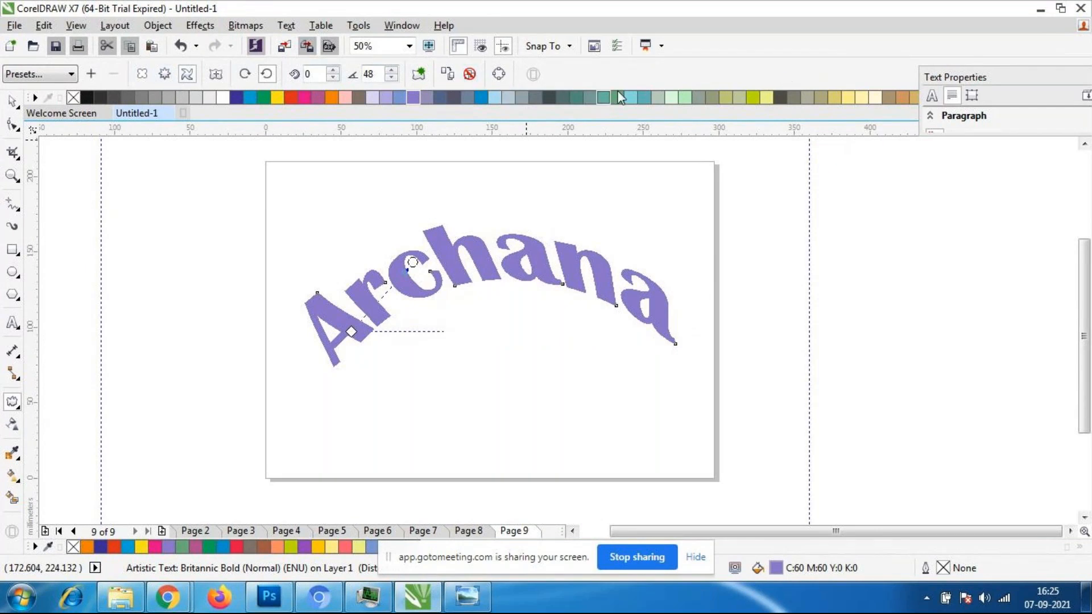
{"action": "left_click", "coordinate": [391, 78]}
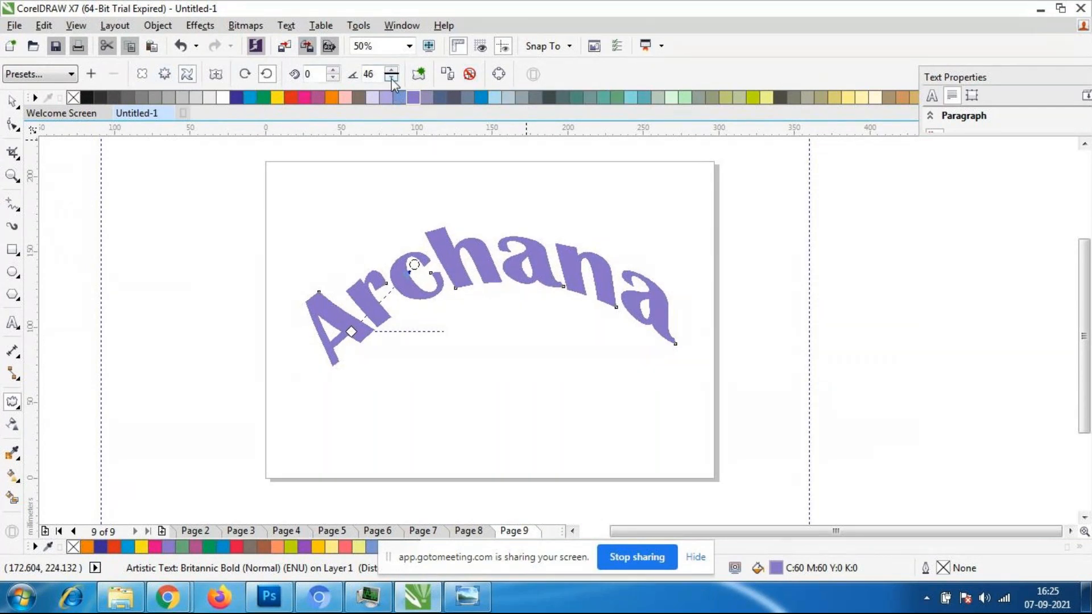
{"action": "left_click", "coordinate": [391, 78]}
{"action": "left_click", "coordinate": [392, 78]}
{"action": "left_click", "coordinate": [391, 78]}
{"action": "left_click", "coordinate": [391, 78]}
- Increase the twist's complete rotations to 4 and undo the last rotation increase
{"action": "left_click", "coordinate": [332, 71]}
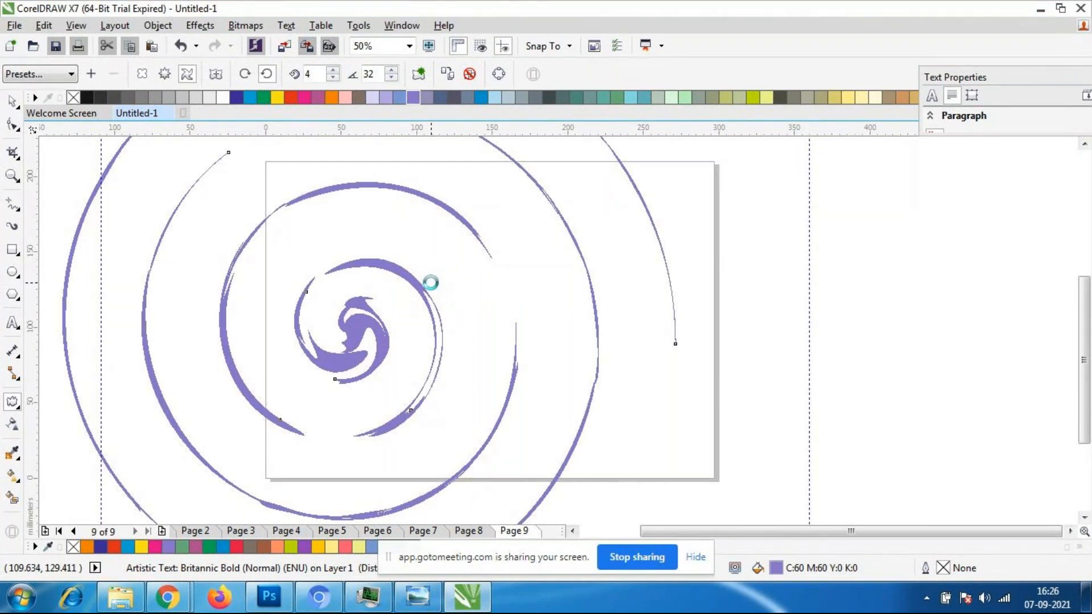
{"action": "key", "text": "ctrl+z"}
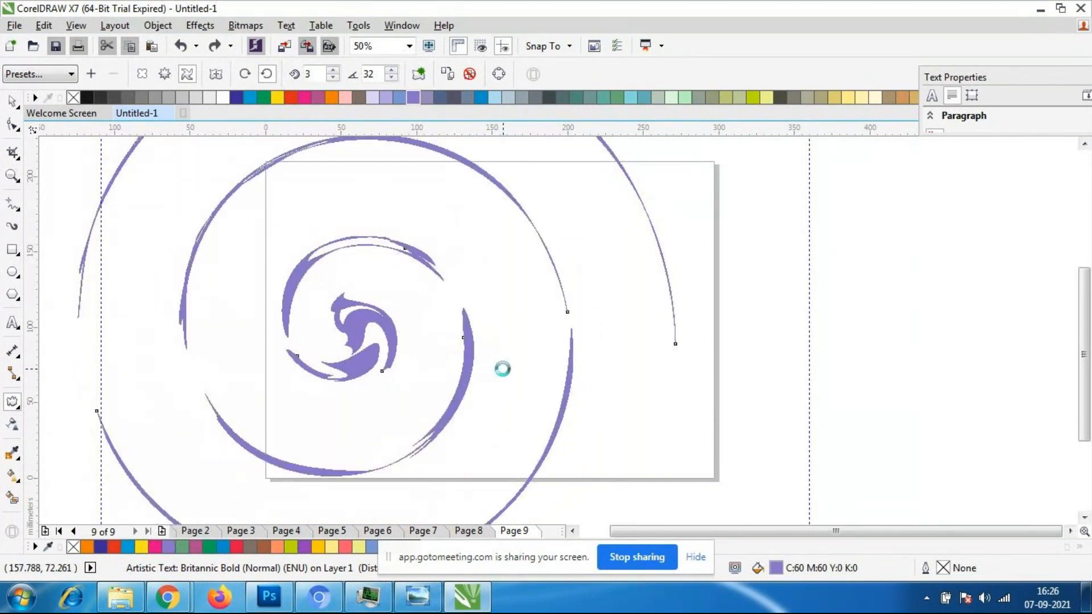
- Switch to the GoToMeeting browser window to view the meeting participants
{"action": "mouse_move", "coordinate": [175, 579]}
{"action": "left_click", "coordinate": [170, 541]}
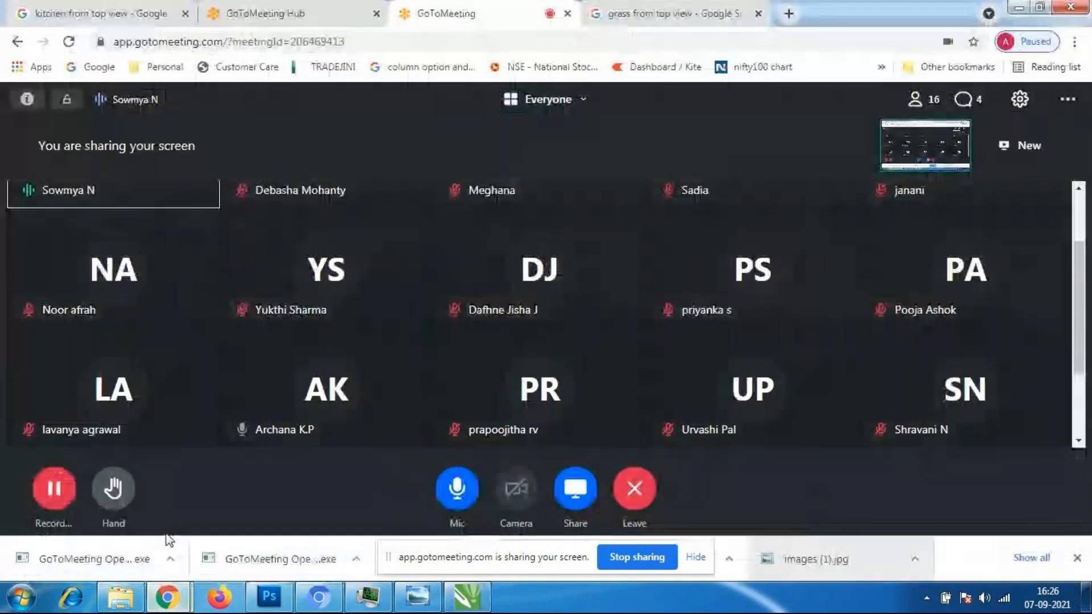